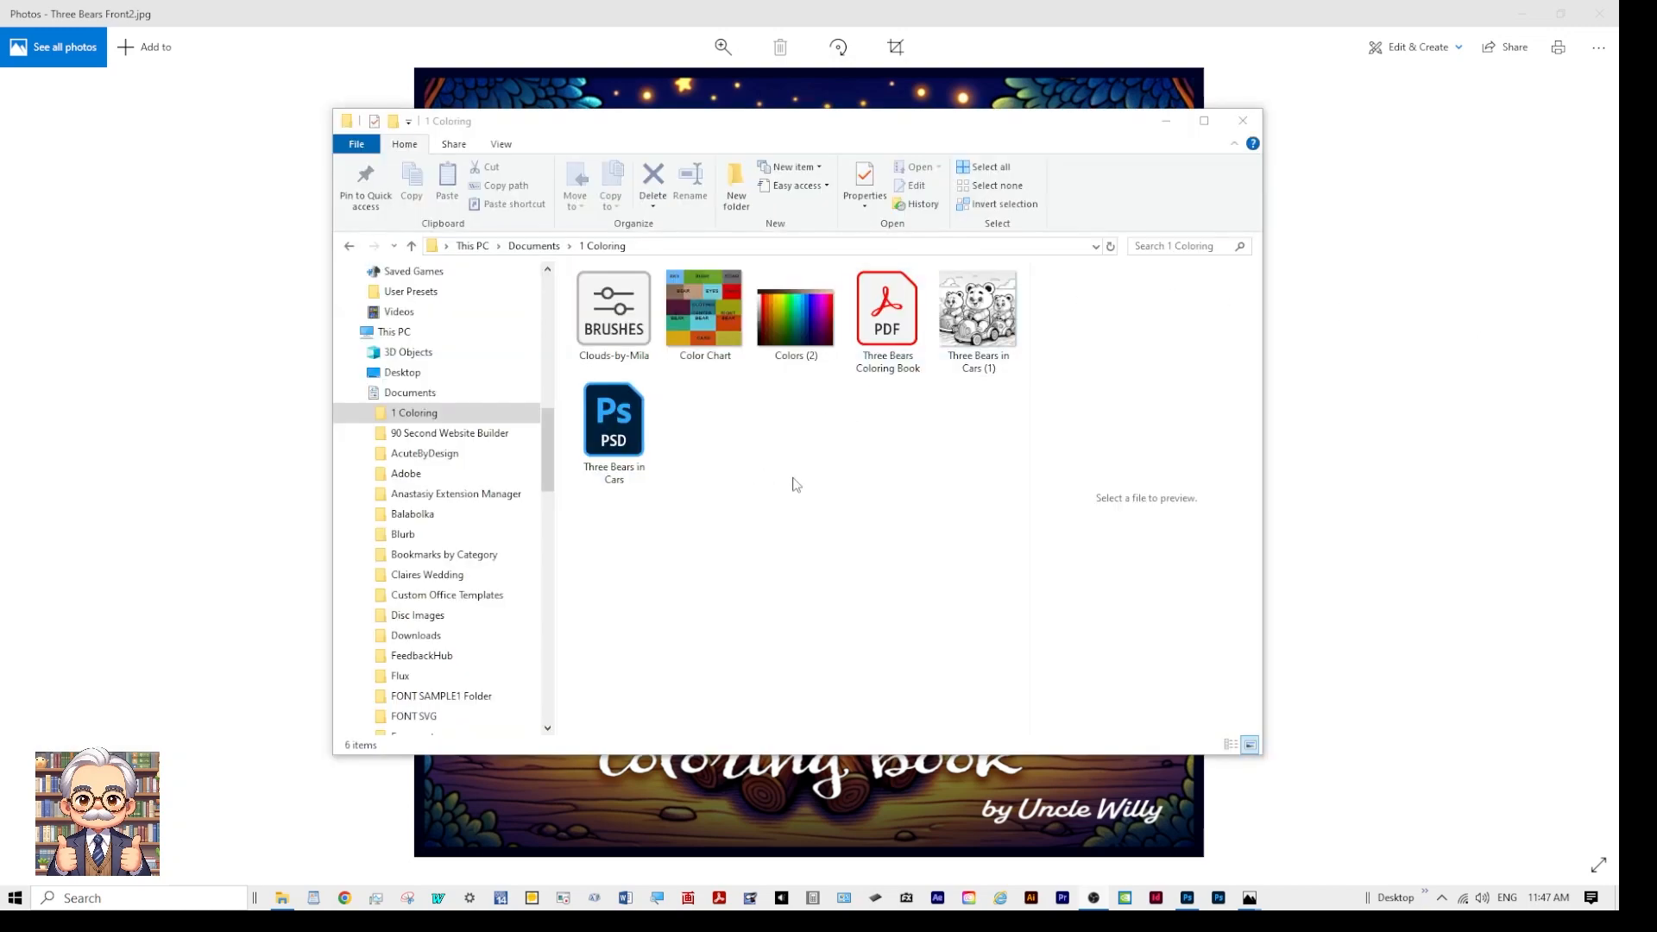
Step: View the Color Chart image from the 1 Coloring folder at full size and put the folder window away
{"action": "left_click", "coordinate": [711, 322]}
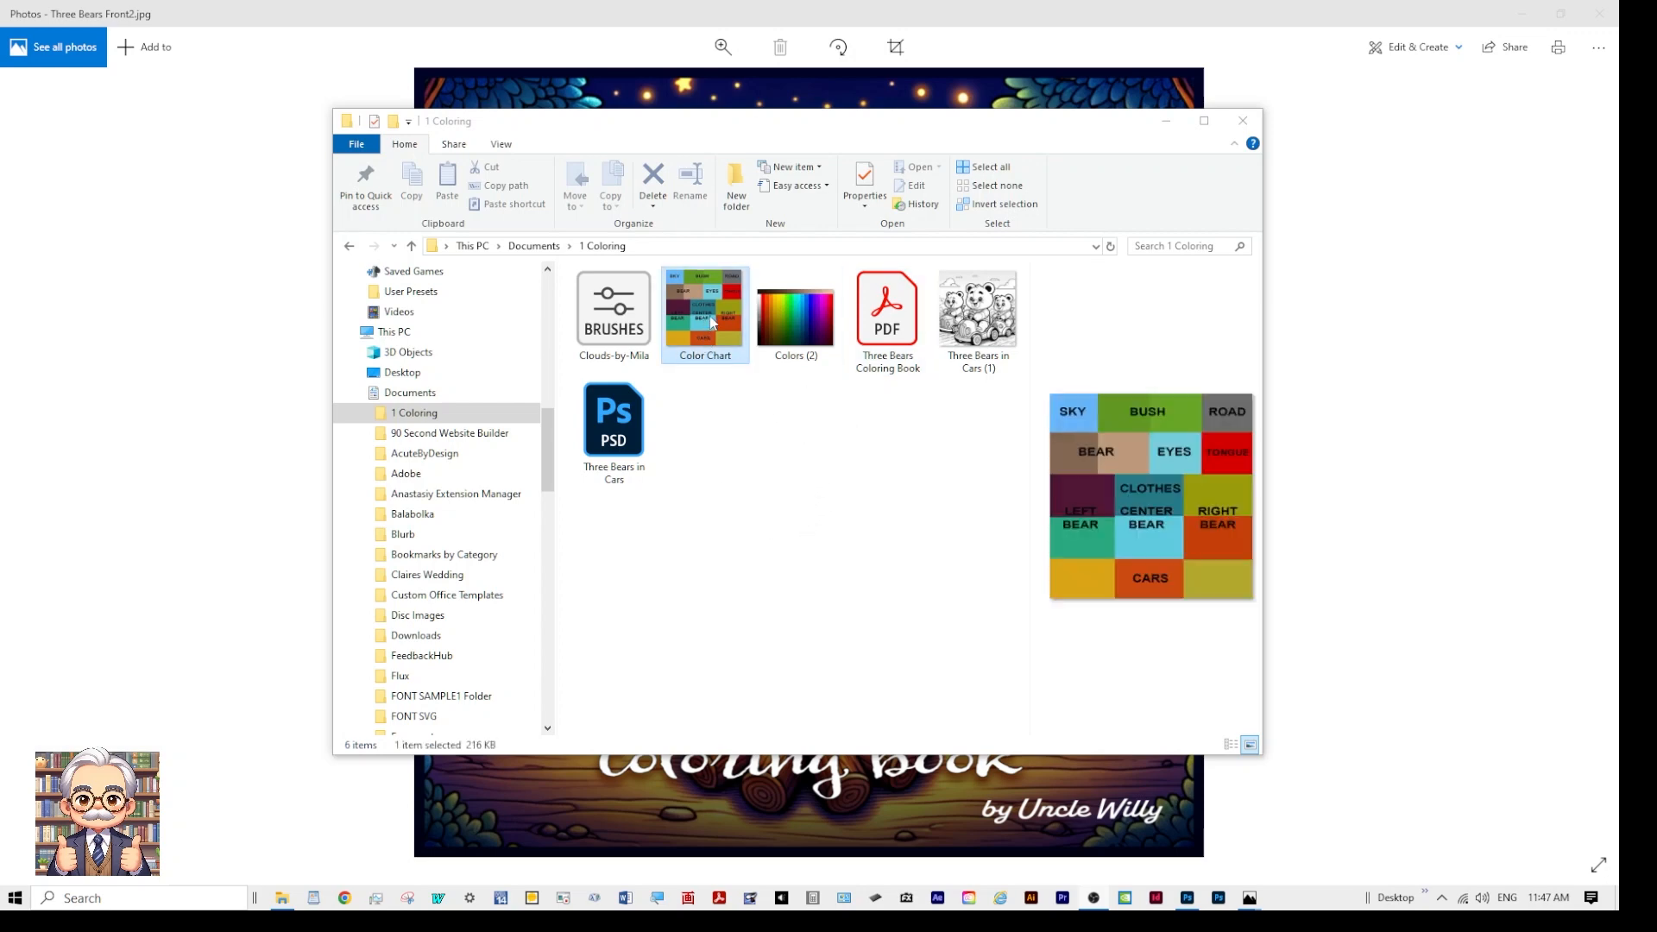
{"action": "double_click", "coordinate": [711, 322]}
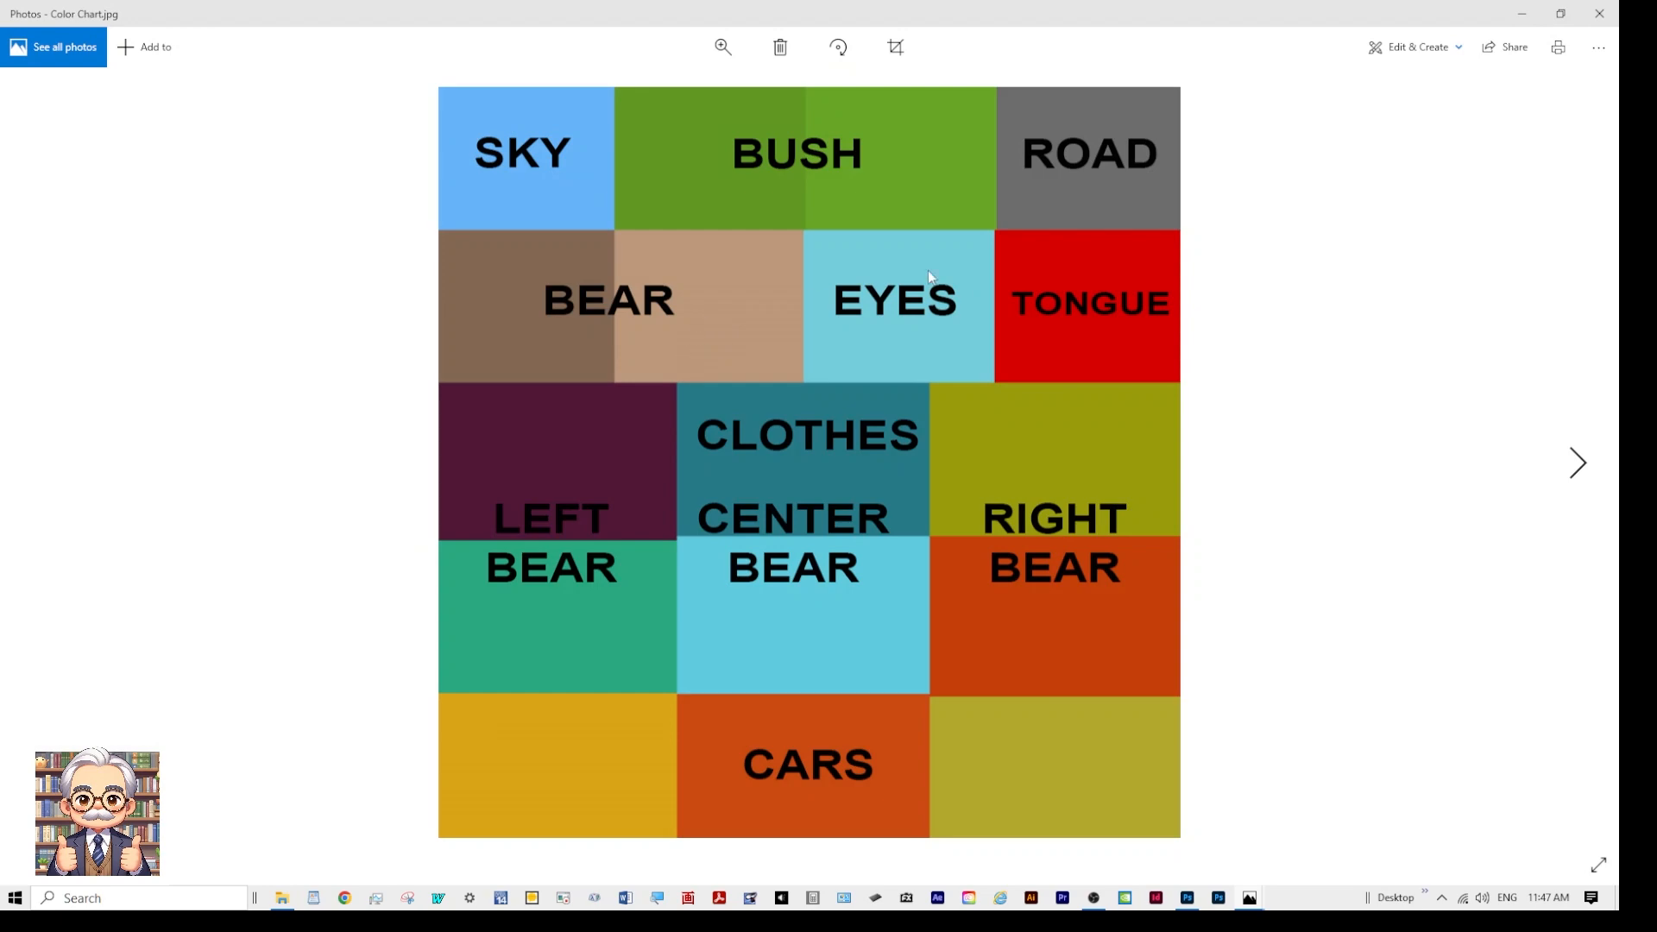
{"action": "left_click", "coordinate": [1598, 14]}
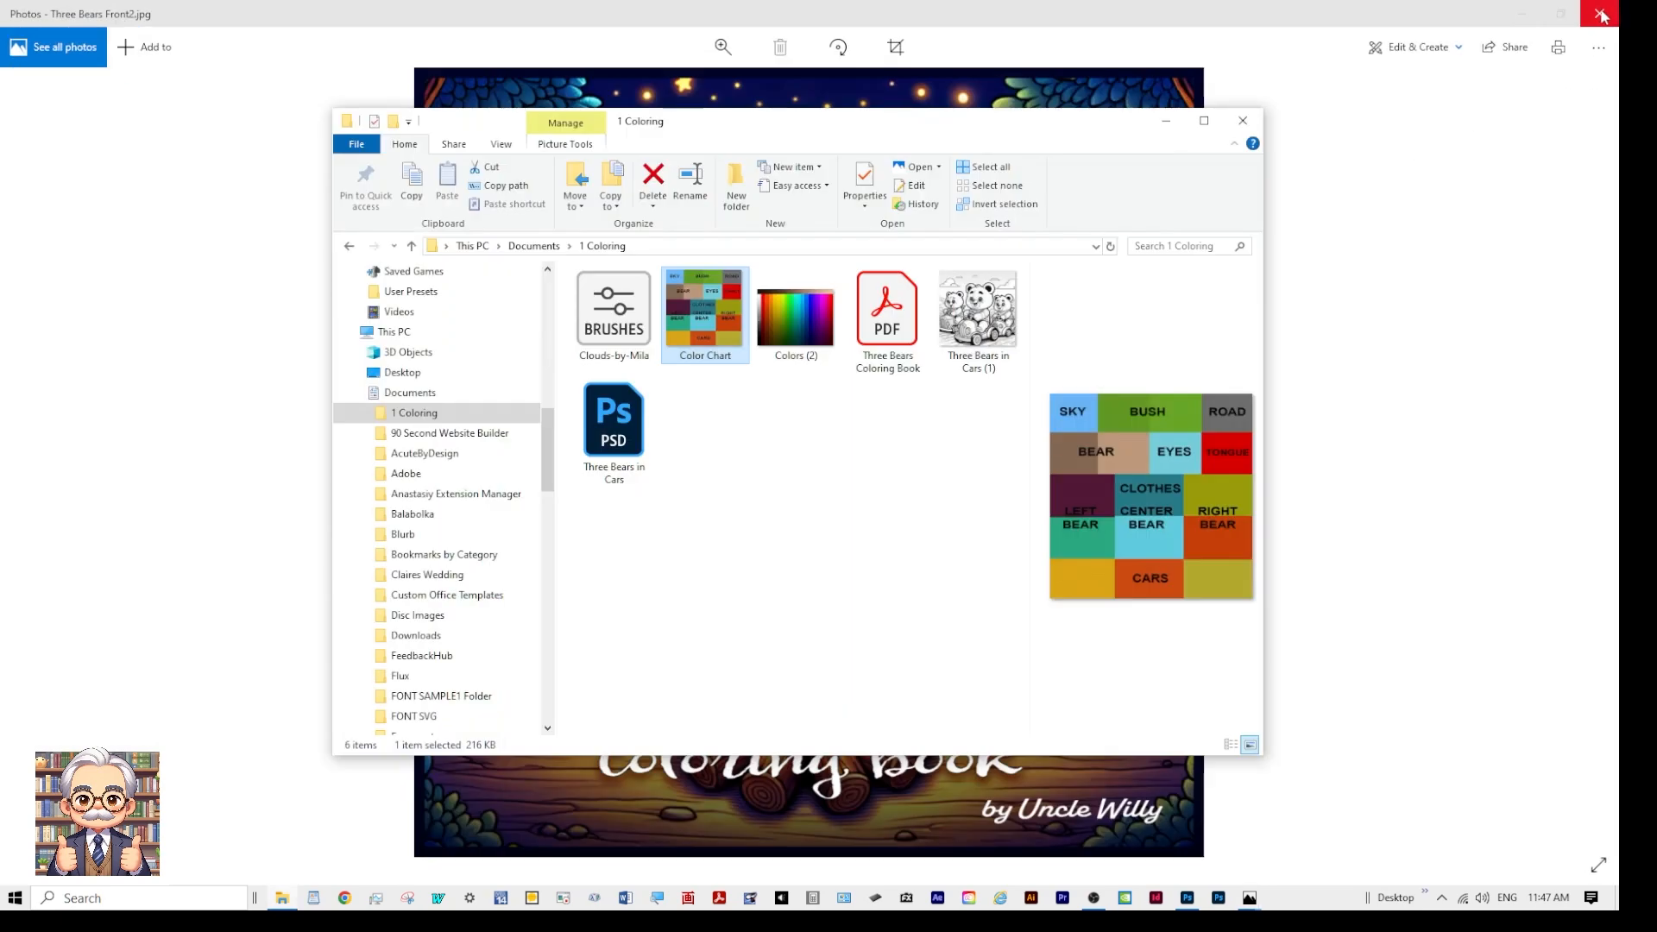
{"action": "left_click", "coordinate": [1166, 120]}
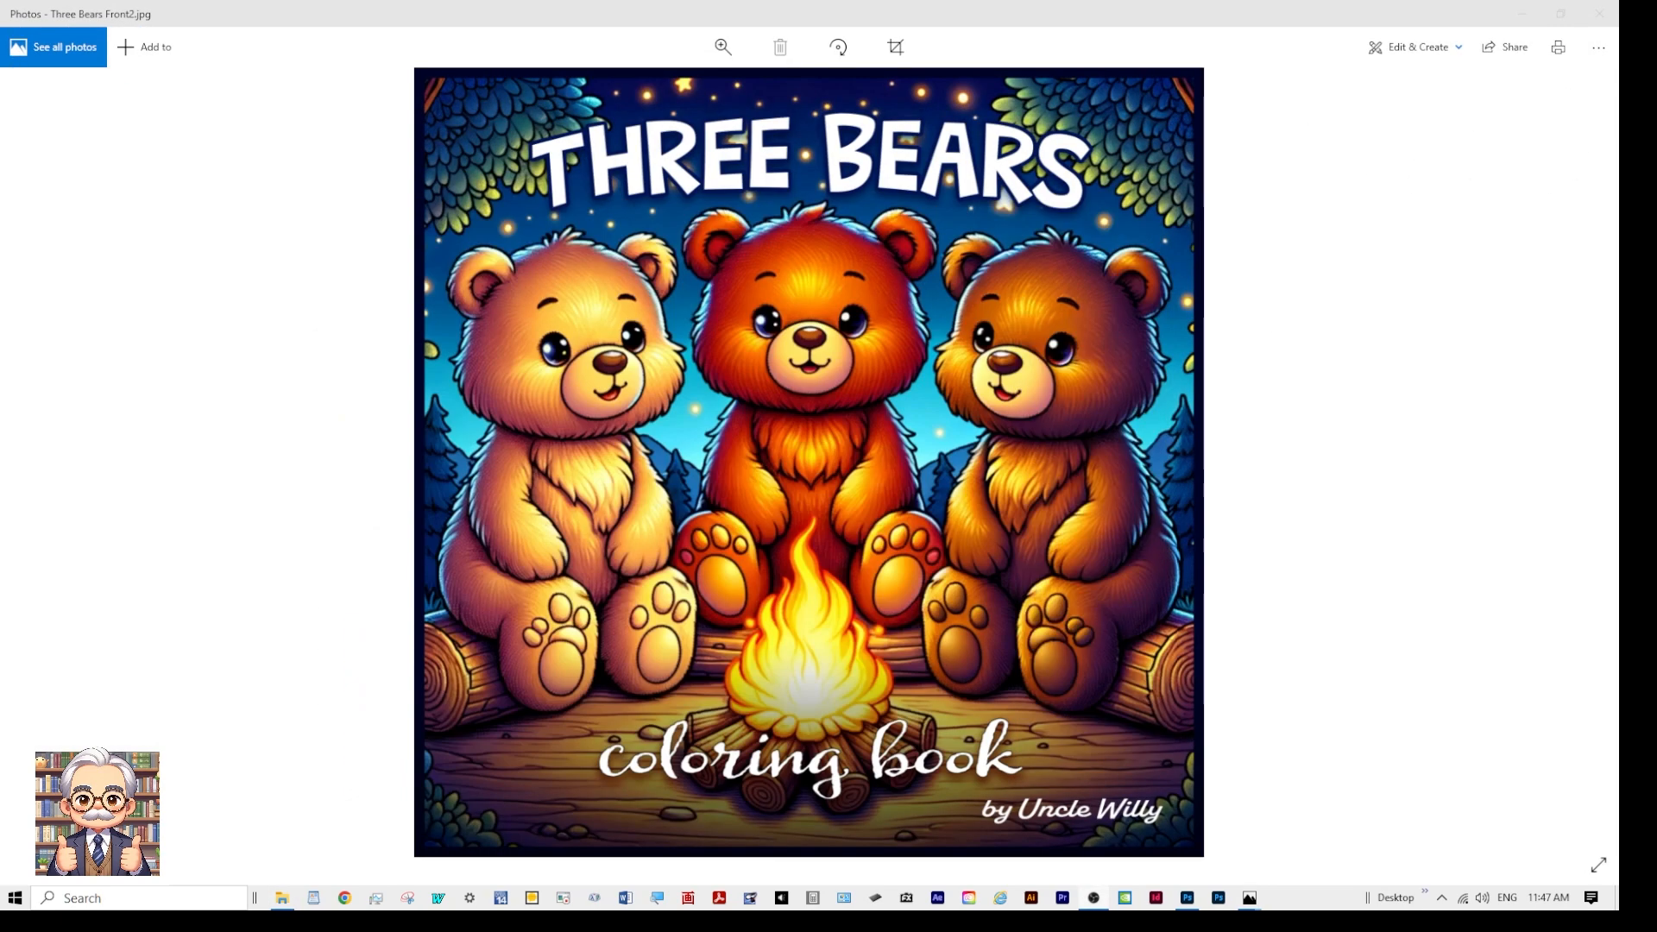
Step: Switch to Photoshop and examine the brush presets in the Coloring and Clouds-by-Mila groups
{"action": "left_click", "coordinate": [1187, 901]}
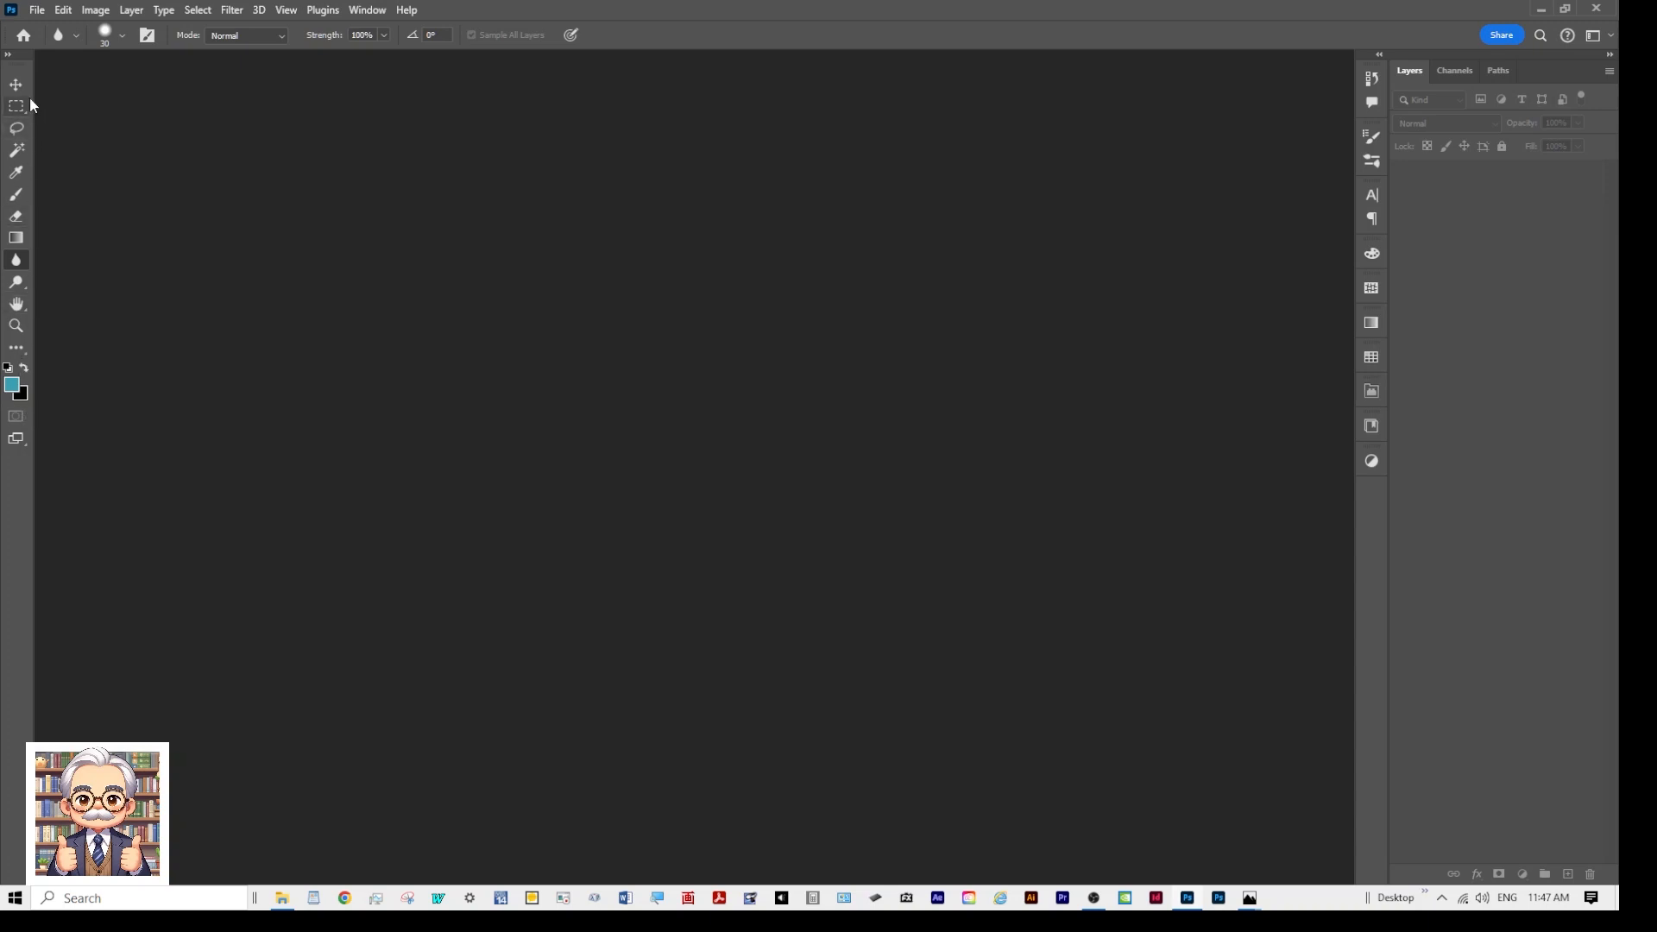
{"action": "left_click", "coordinate": [119, 35]}
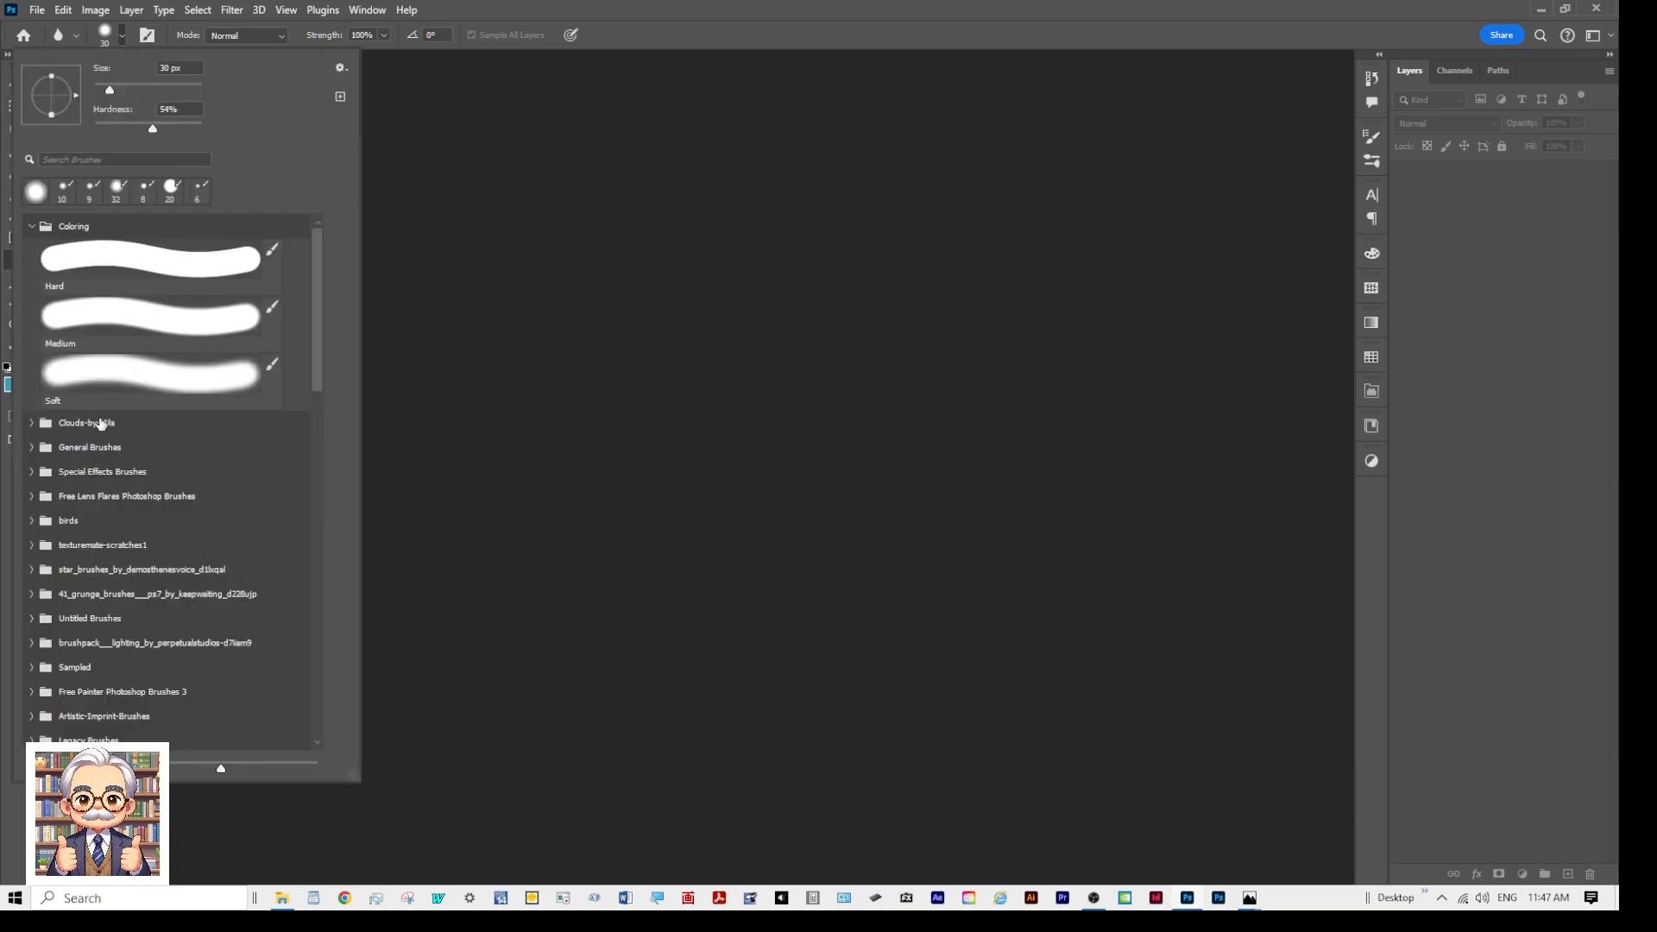
{"action": "left_click", "coordinate": [31, 424]}
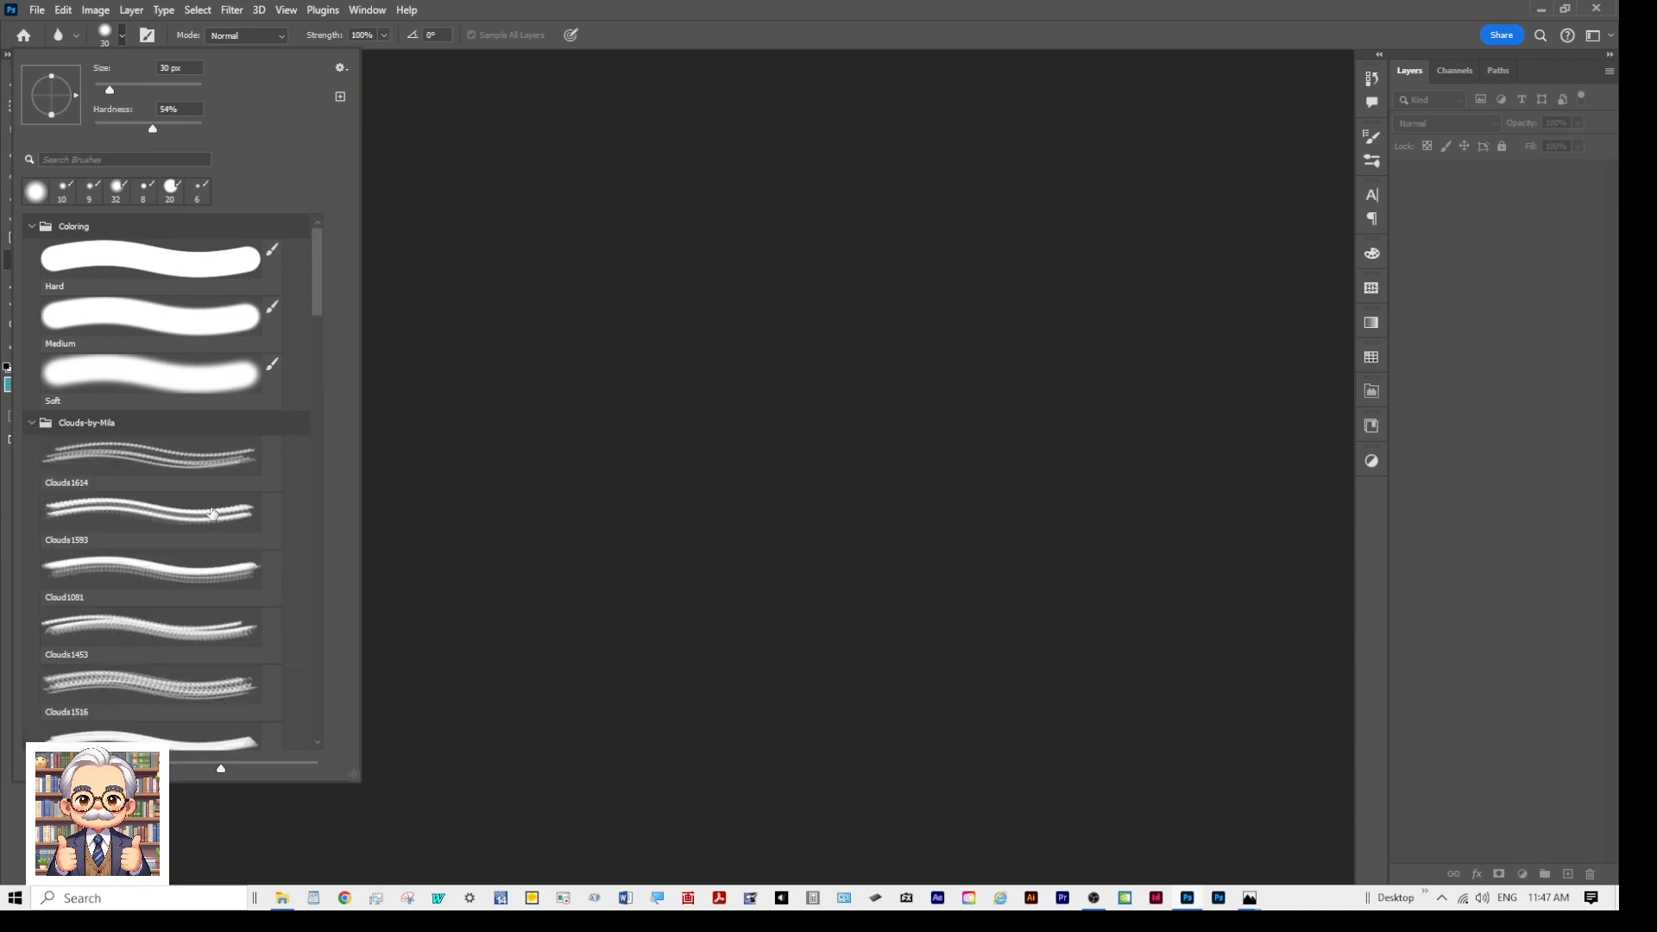
{"action": "left_click", "coordinate": [32, 423]}
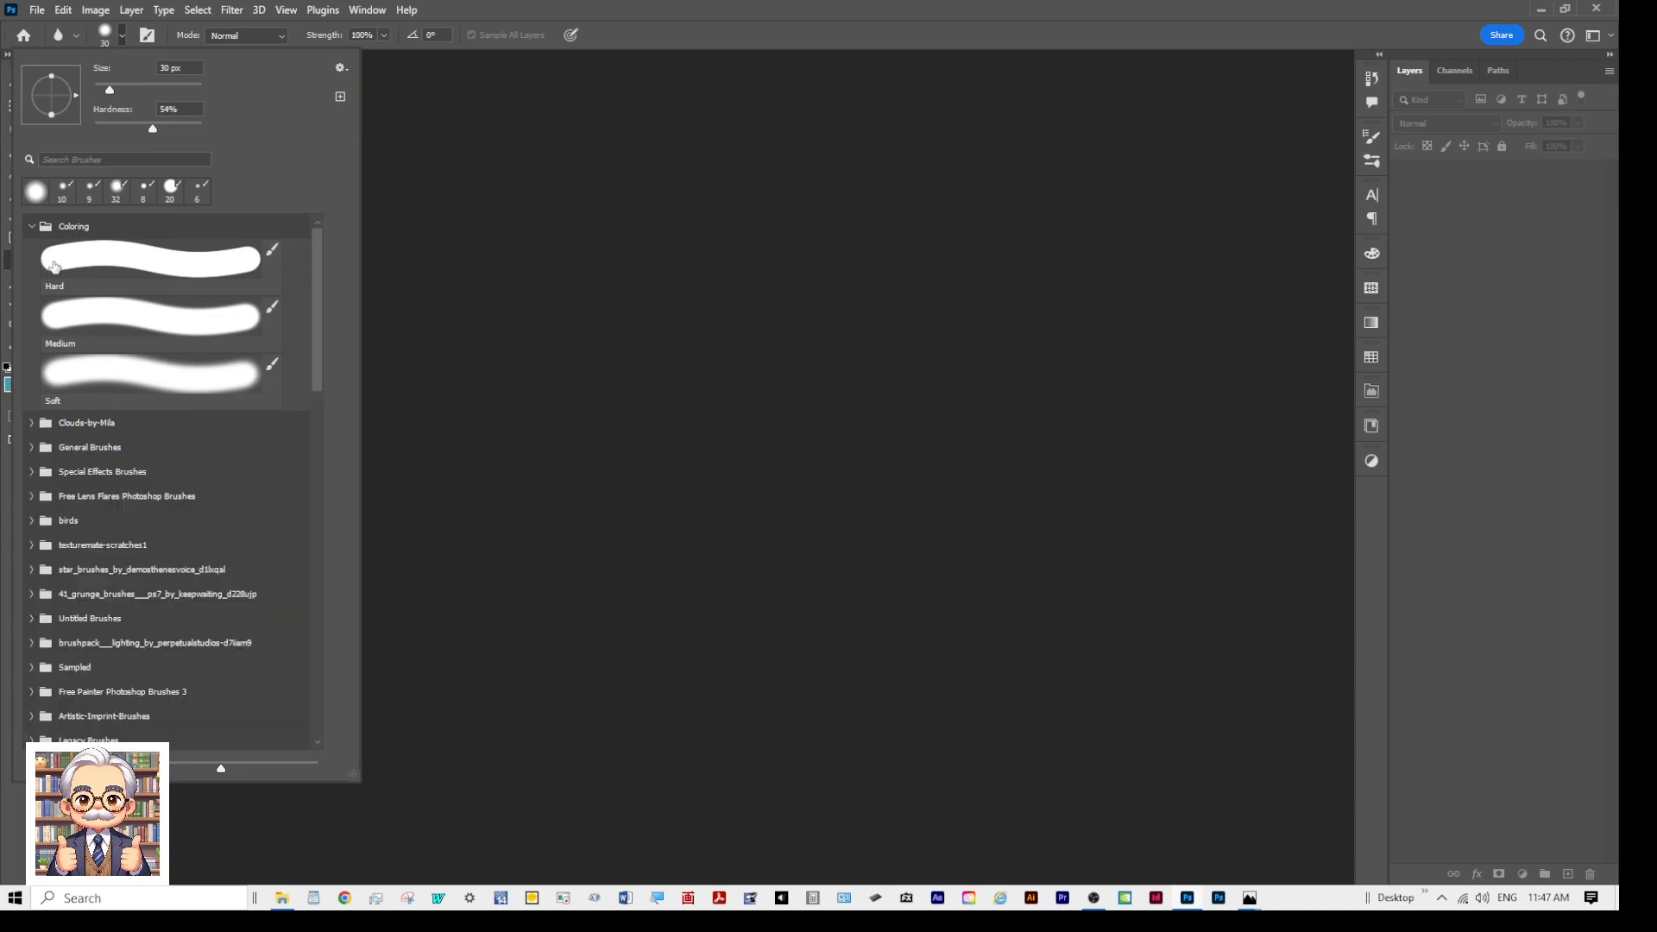
{"action": "left_click", "coordinate": [126, 38]}
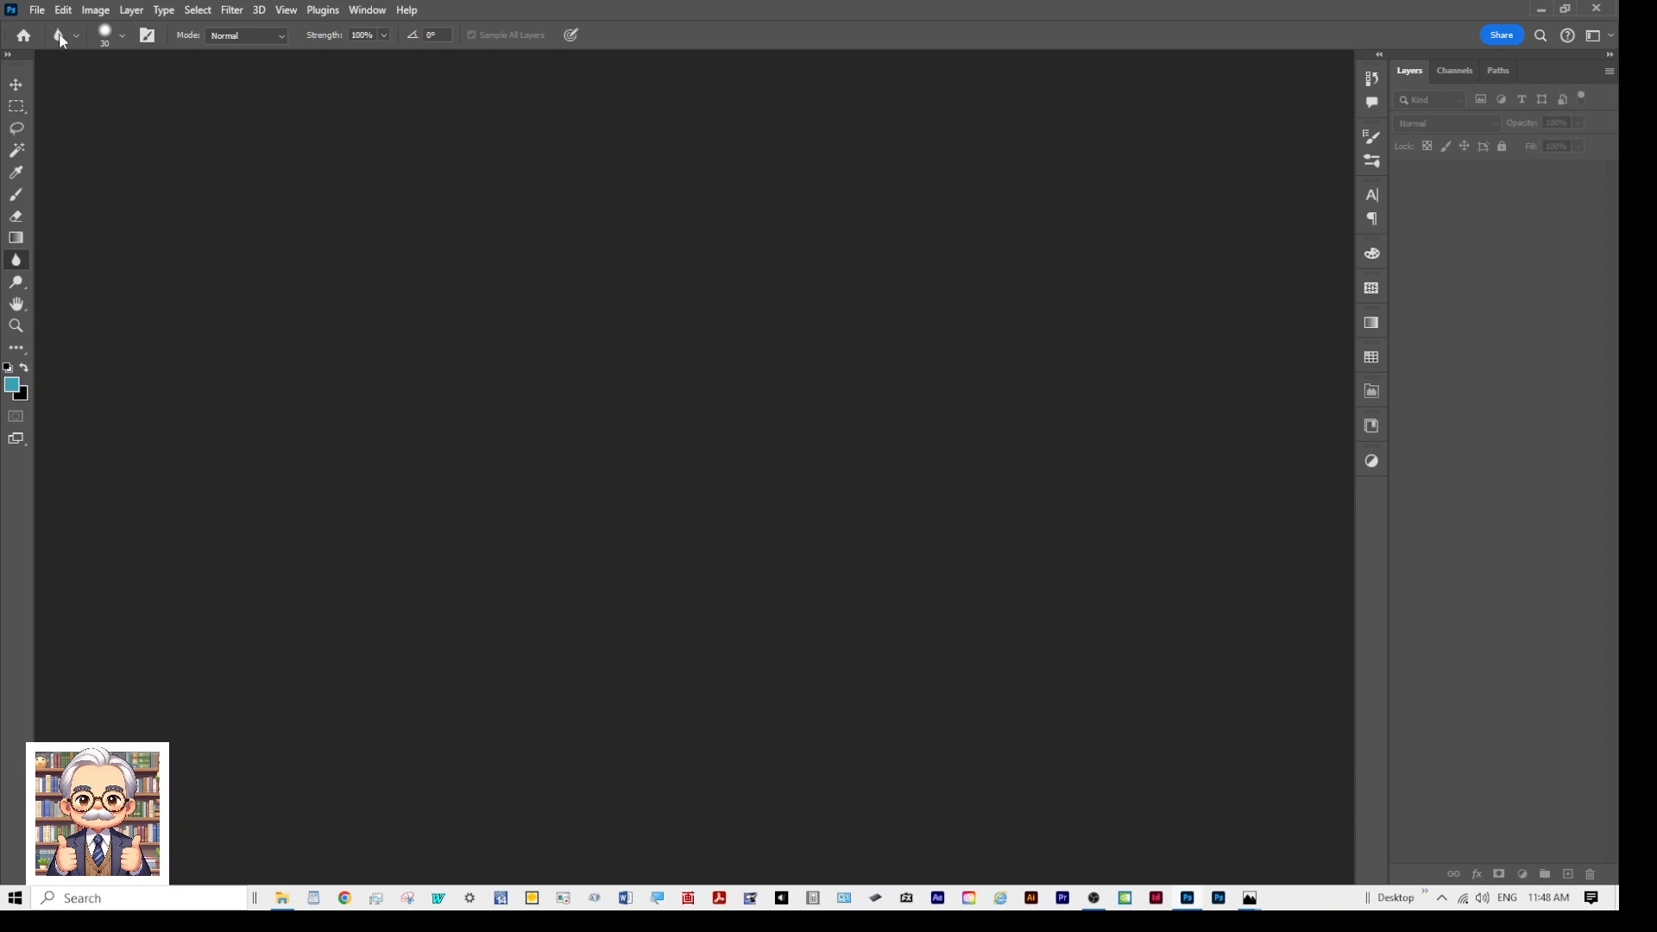
Step: Open the Three Bears in Cars PSD from the 1 Coloring folder, plus Color Chart.jpg as a normal image through Camera Raw
{"action": "left_click", "coordinate": [283, 898]}
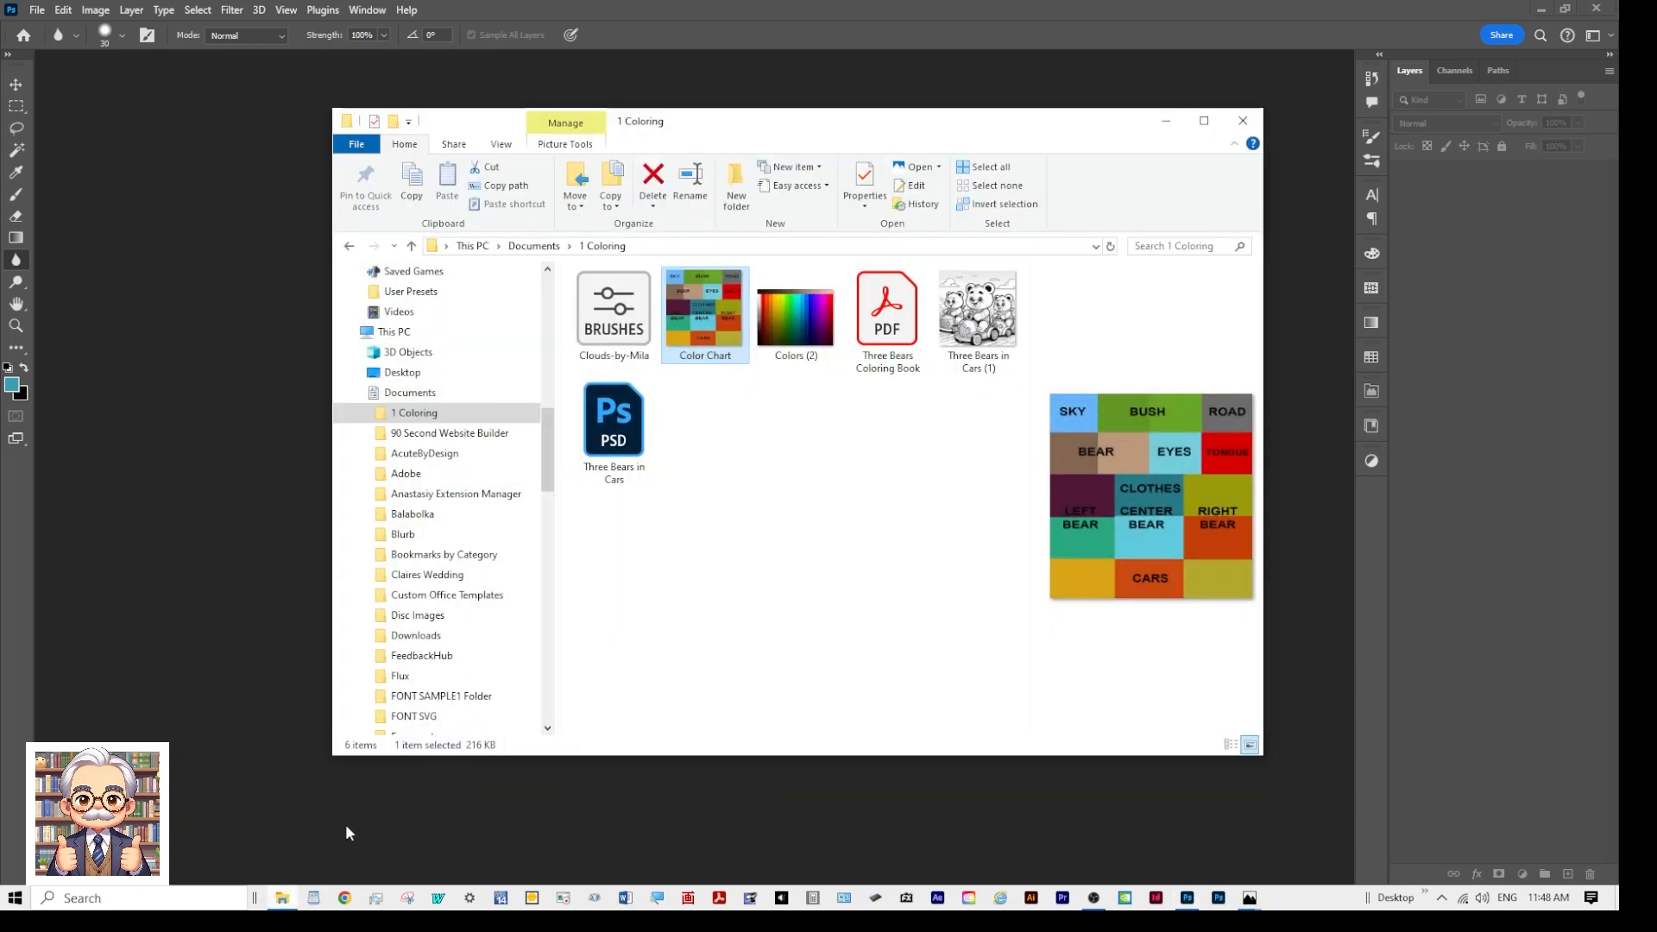
{"action": "double_click", "coordinate": [616, 423]}
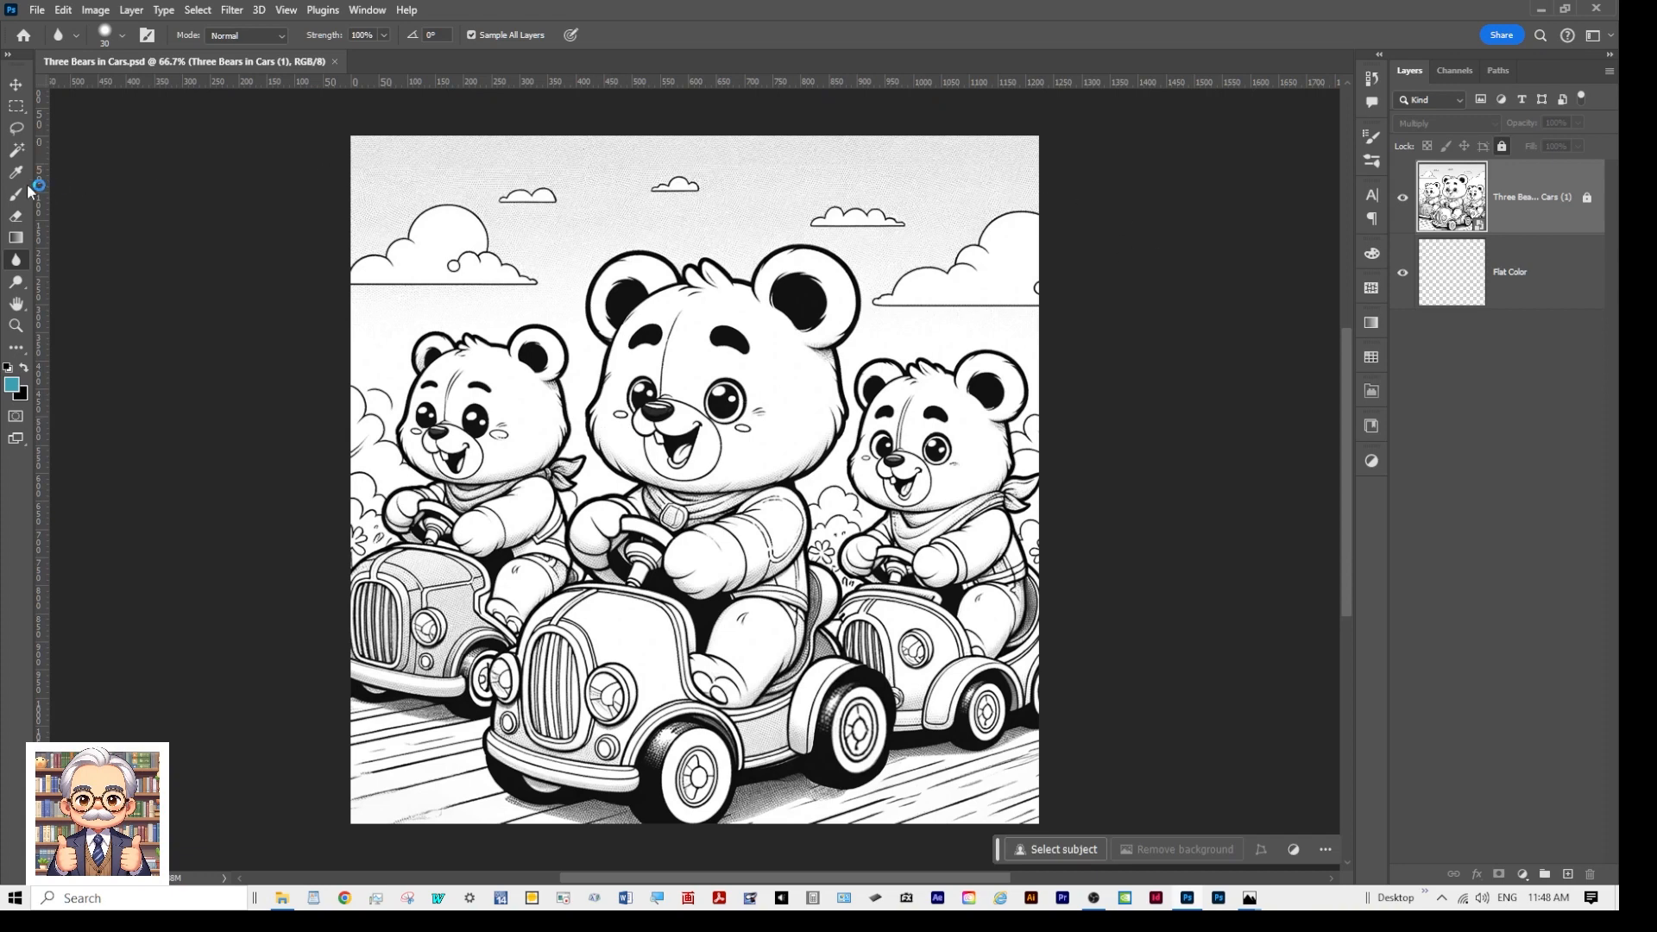
{"action": "left_click", "coordinate": [38, 12]}
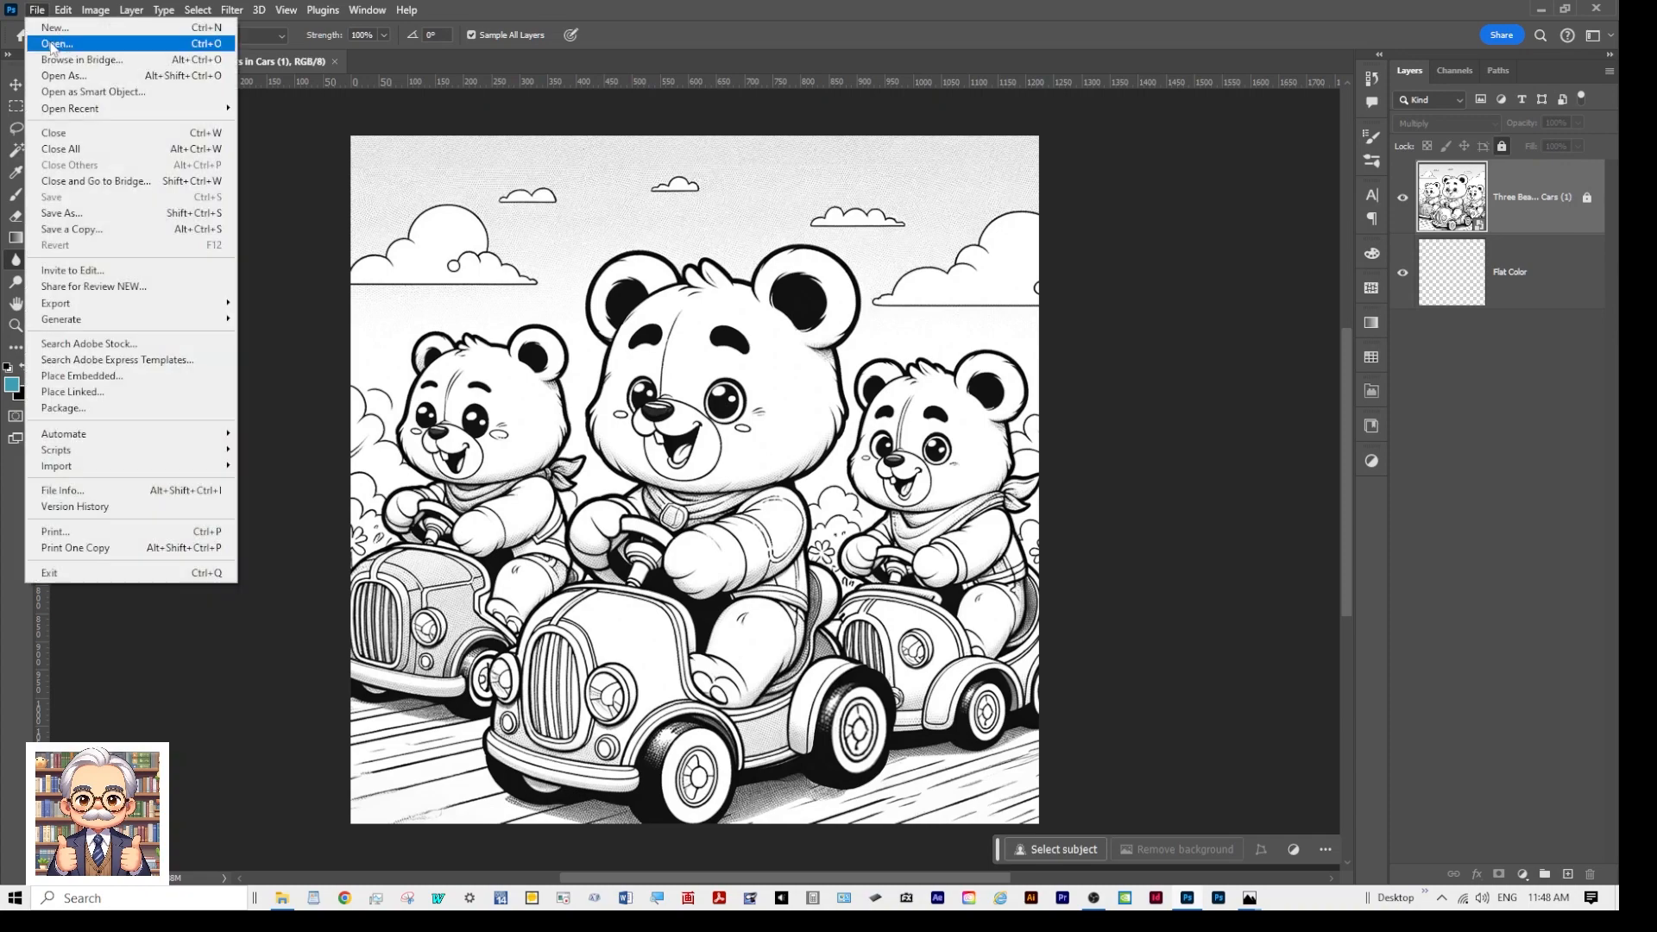
{"action": "left_click", "coordinate": [50, 44]}
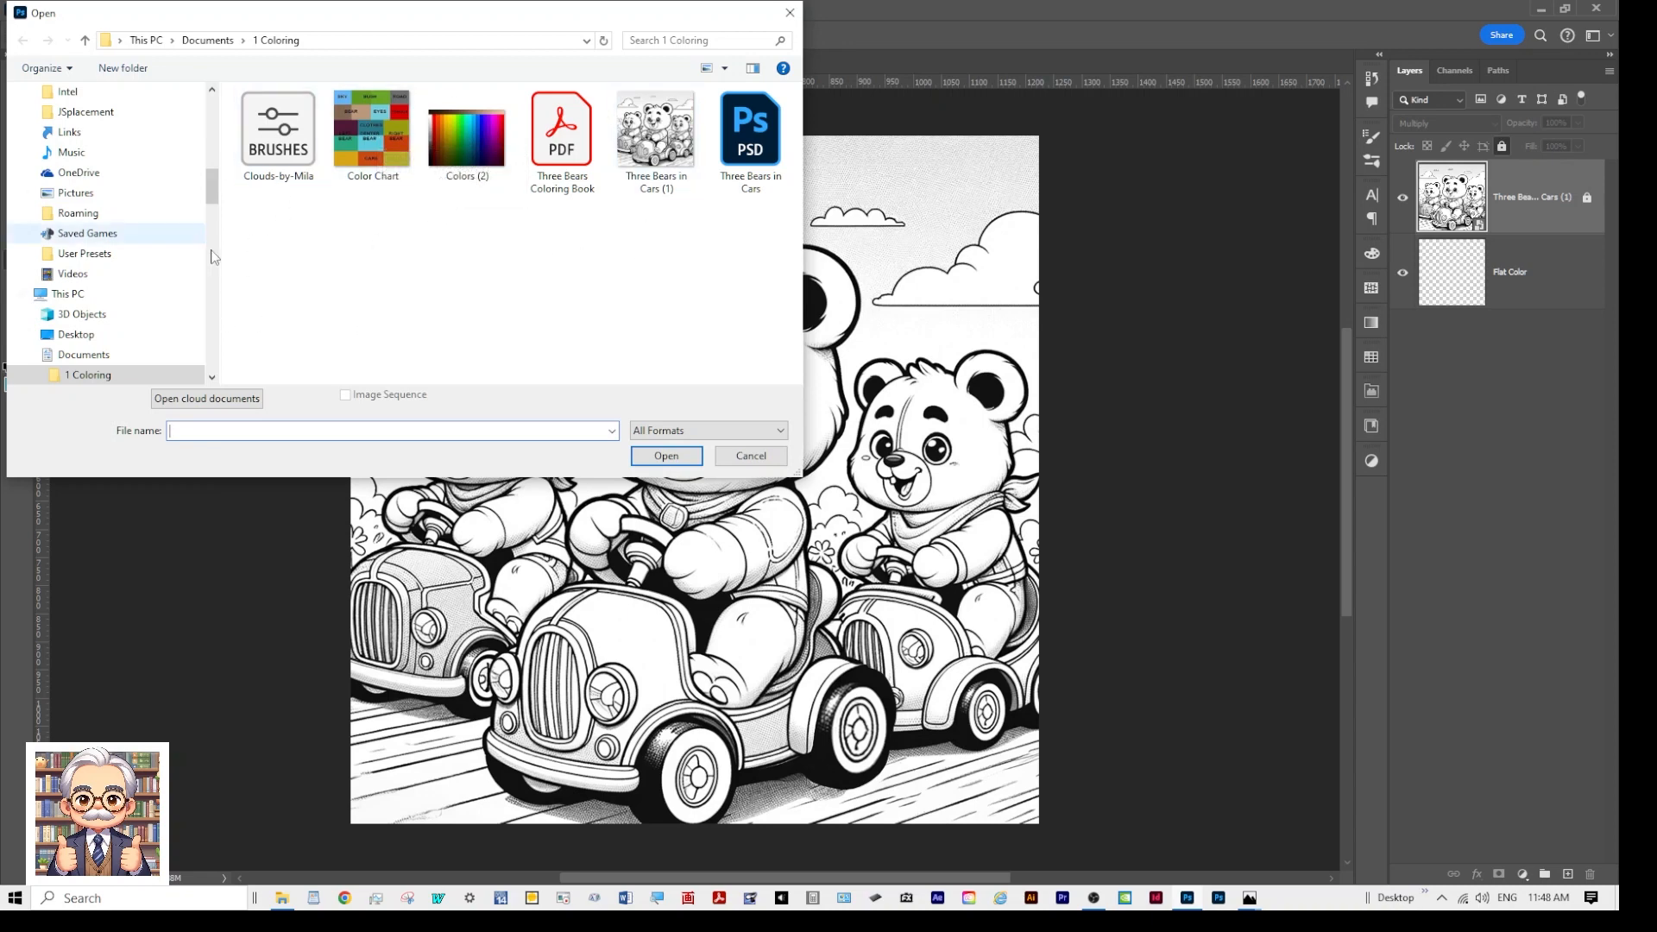
{"action": "double_click", "coordinate": [372, 144]}
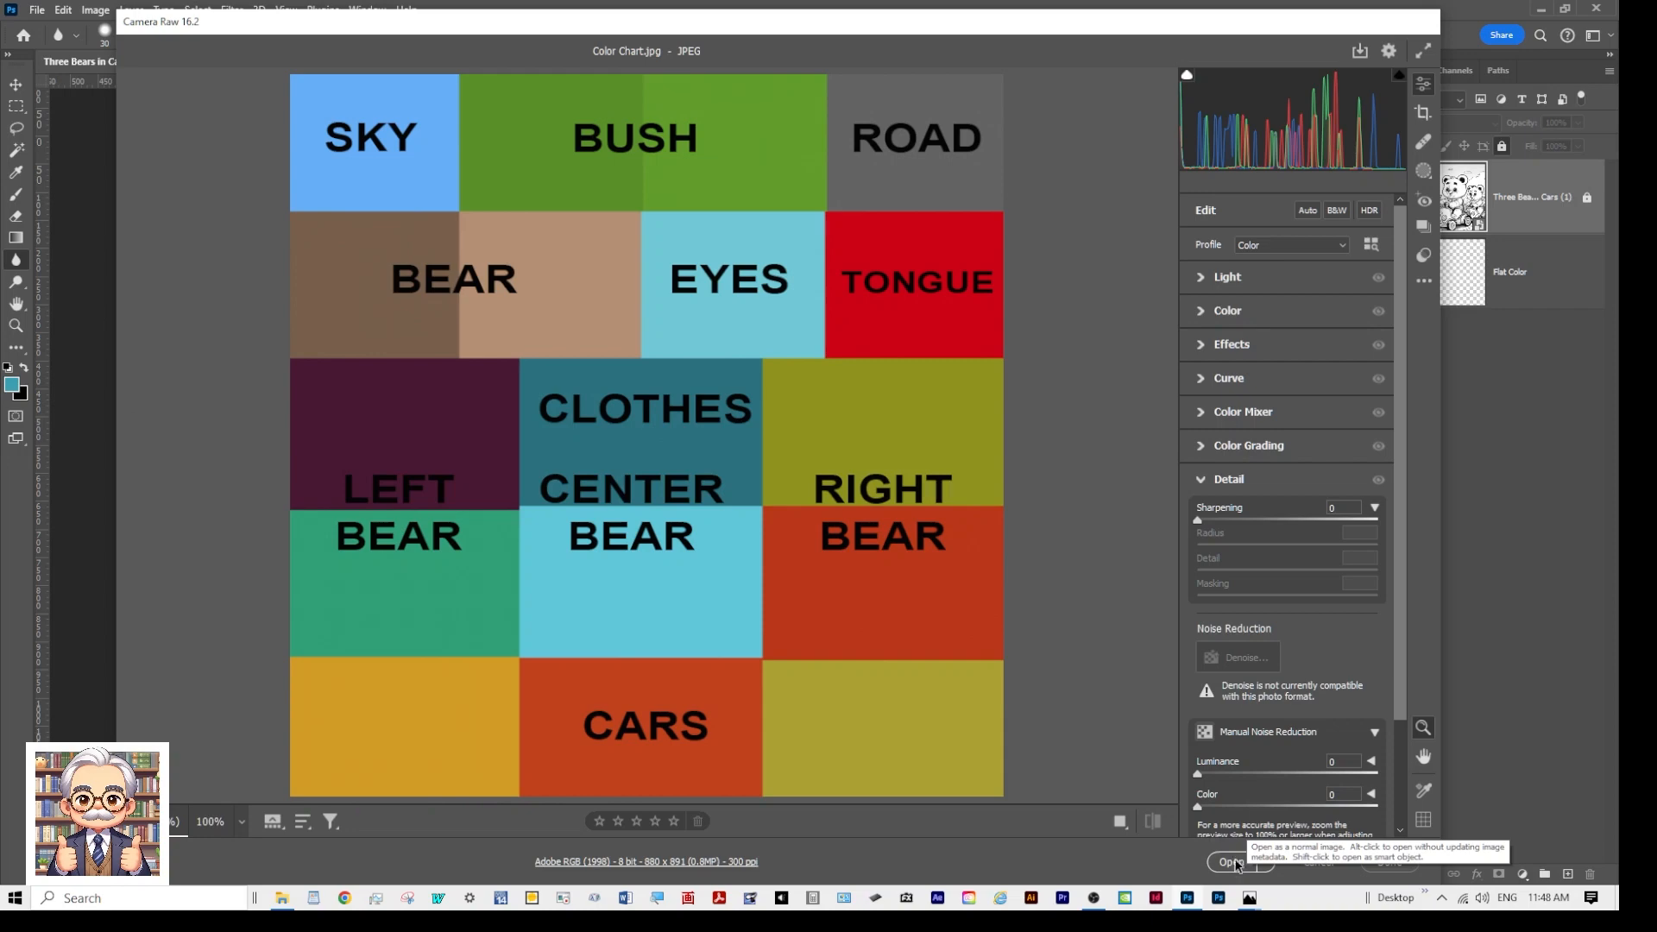
{"action": "left_click", "coordinate": [1232, 864]}
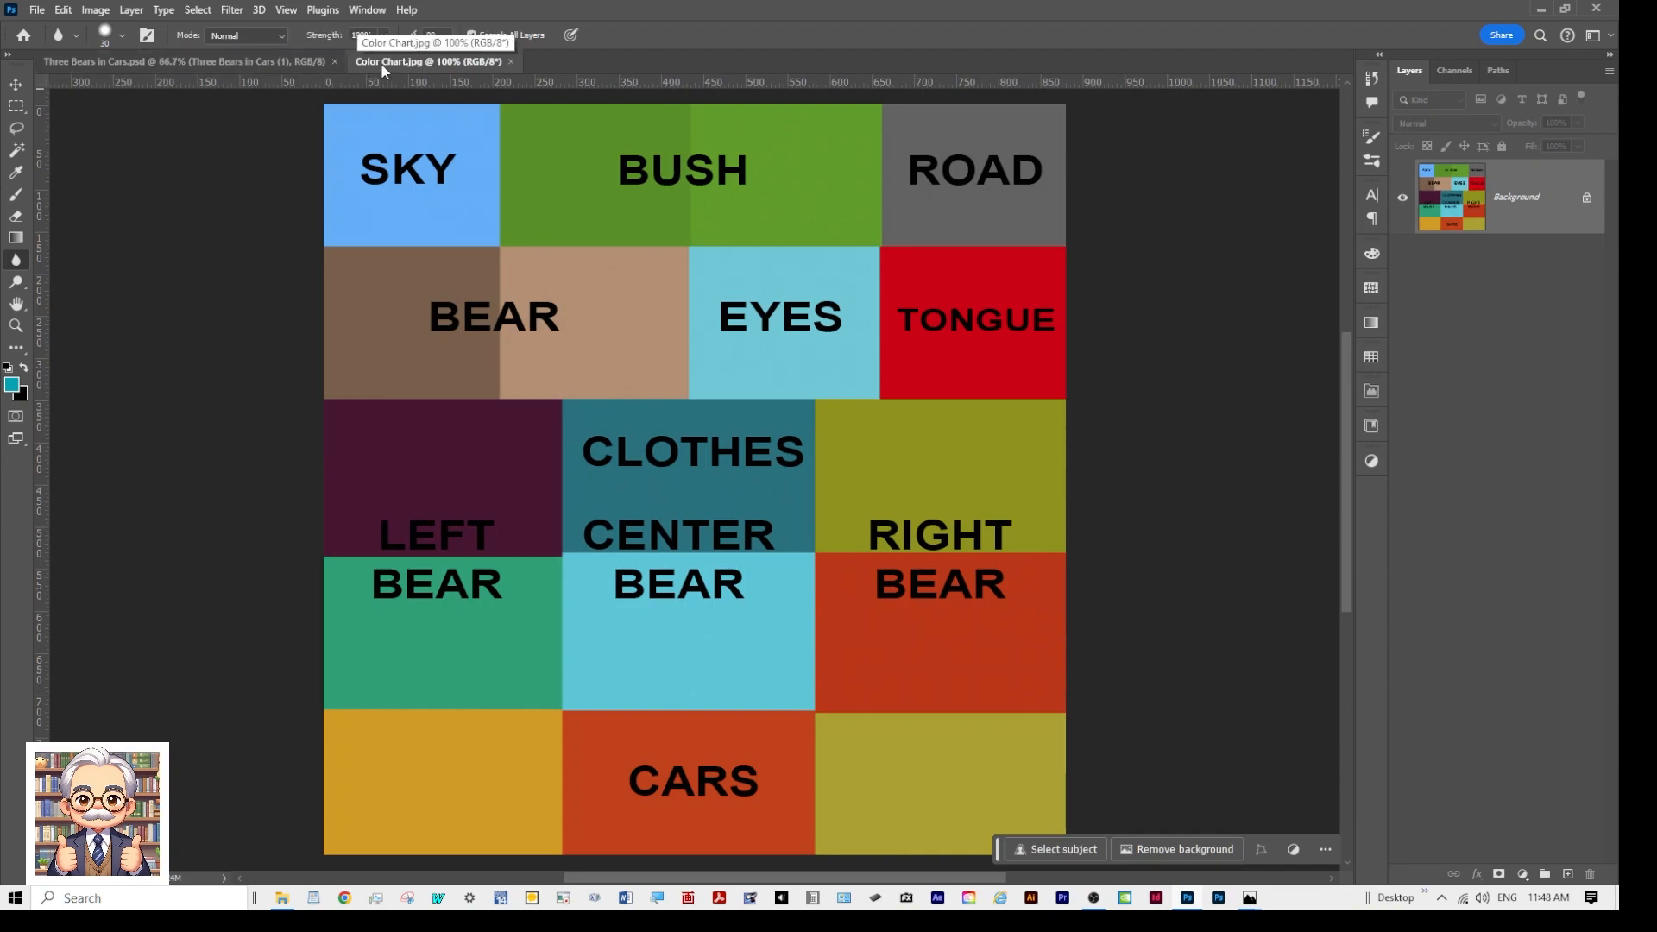
{"action": "left_click", "coordinate": [278, 60]}
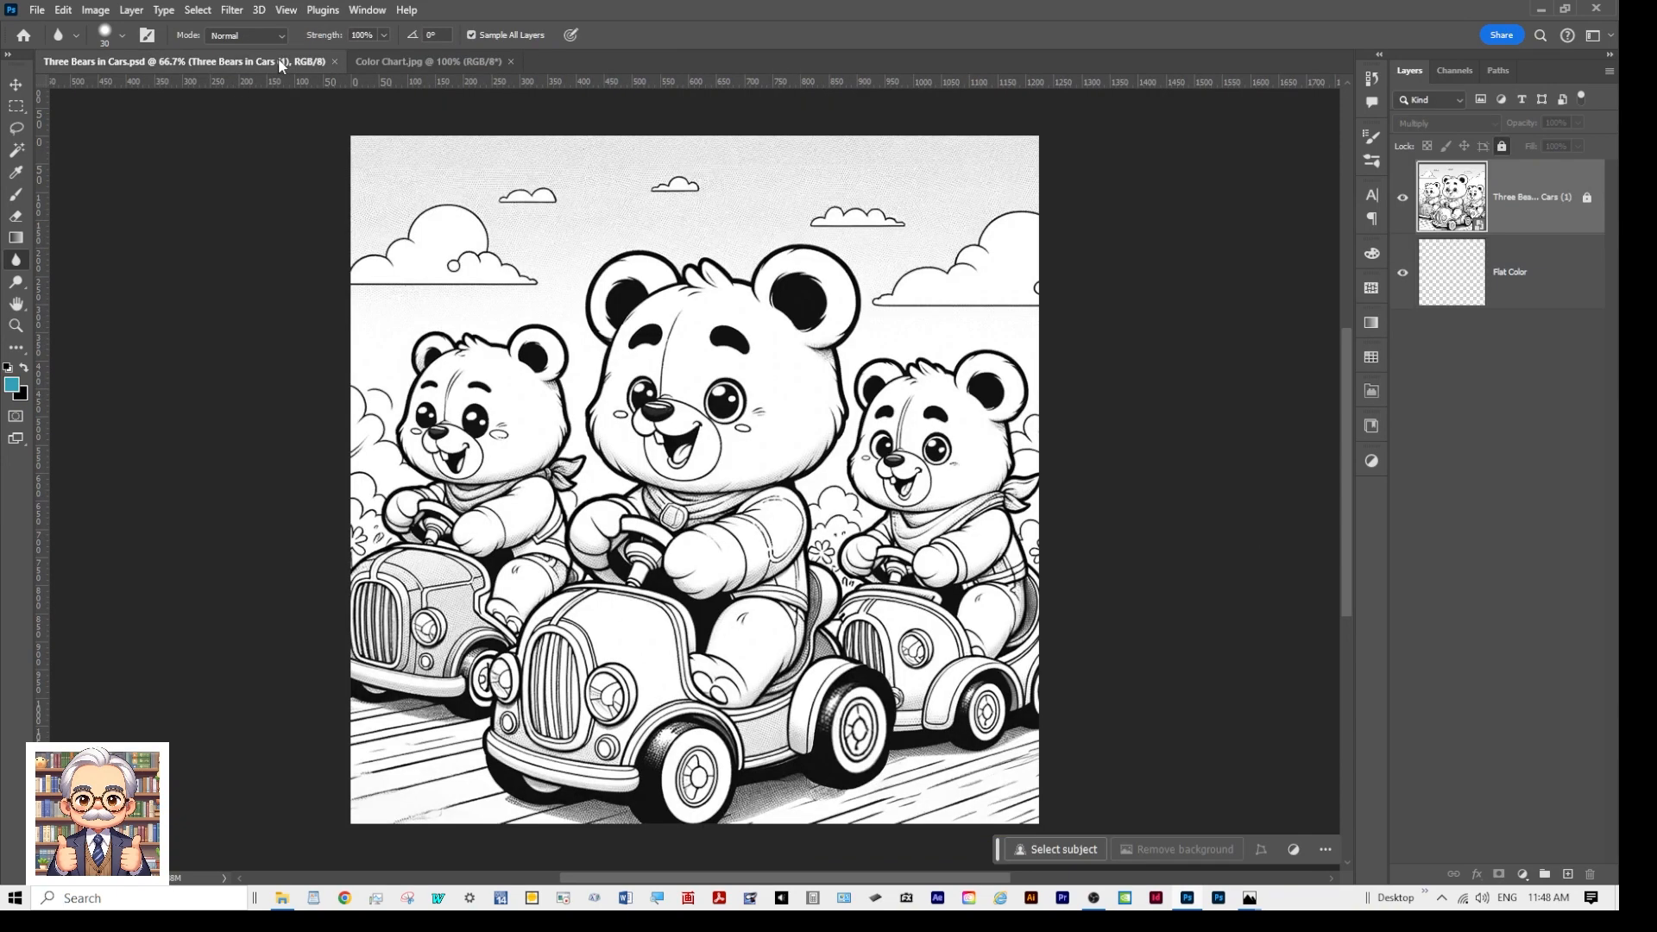
{"action": "left_click", "coordinate": [430, 61]}
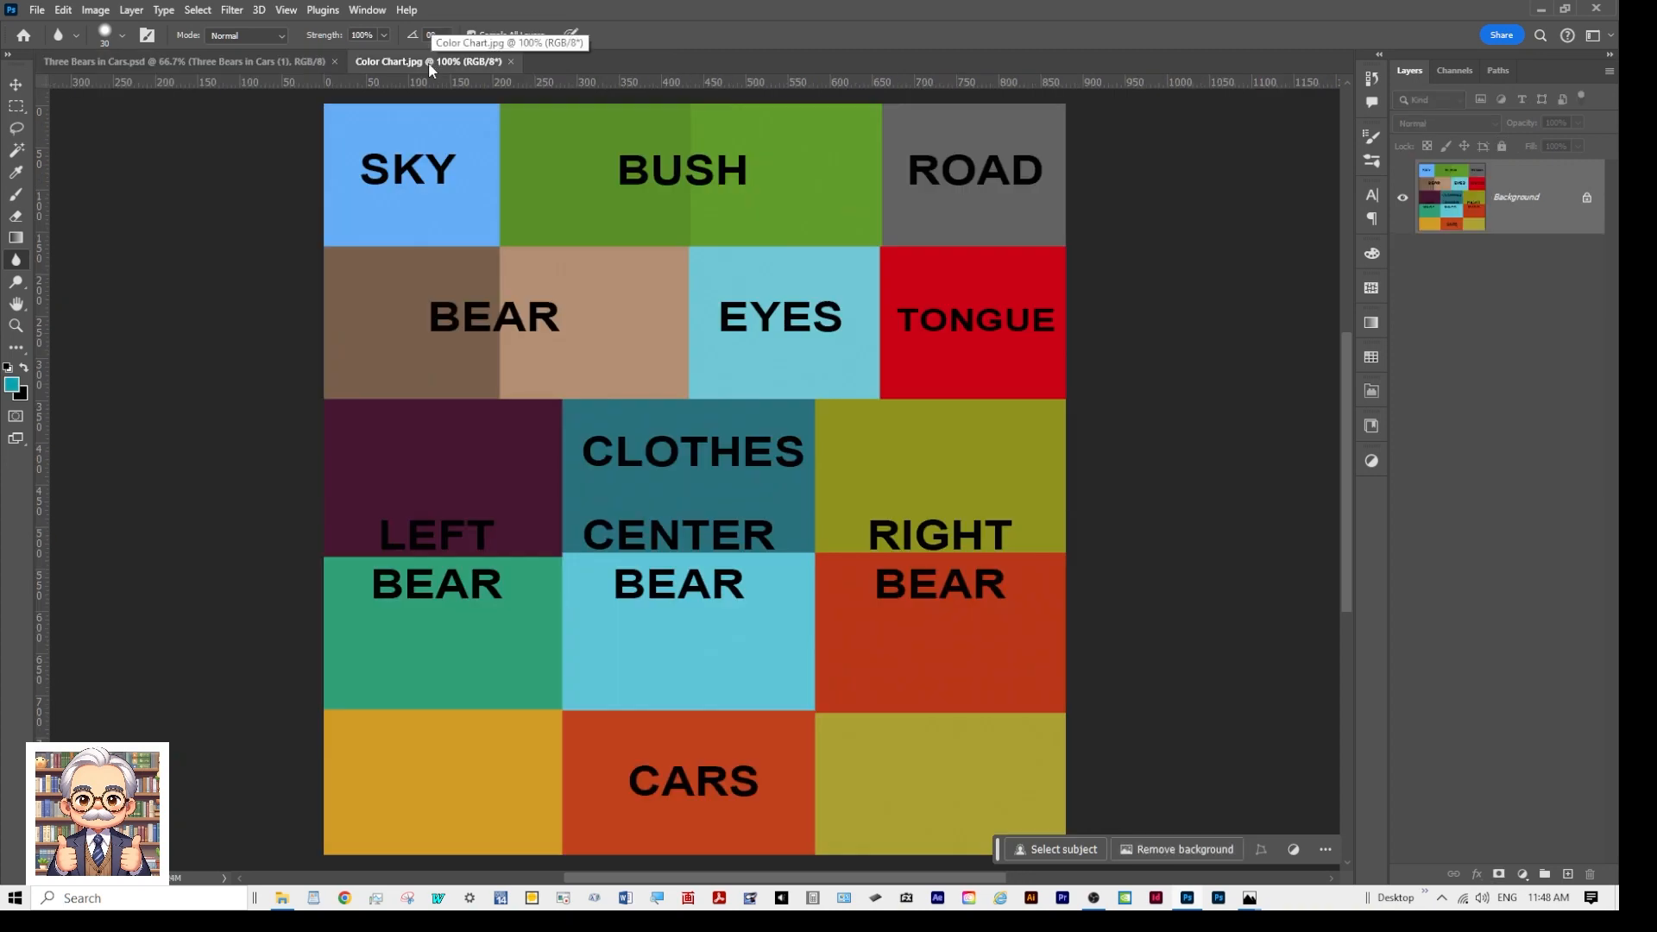
Step: Open Colors (2).jpg from the 1 Coloring folder as a normal image through Camera Raw
{"action": "left_click", "coordinate": [36, 10]}
{"action": "left_click", "coordinate": [53, 44]}
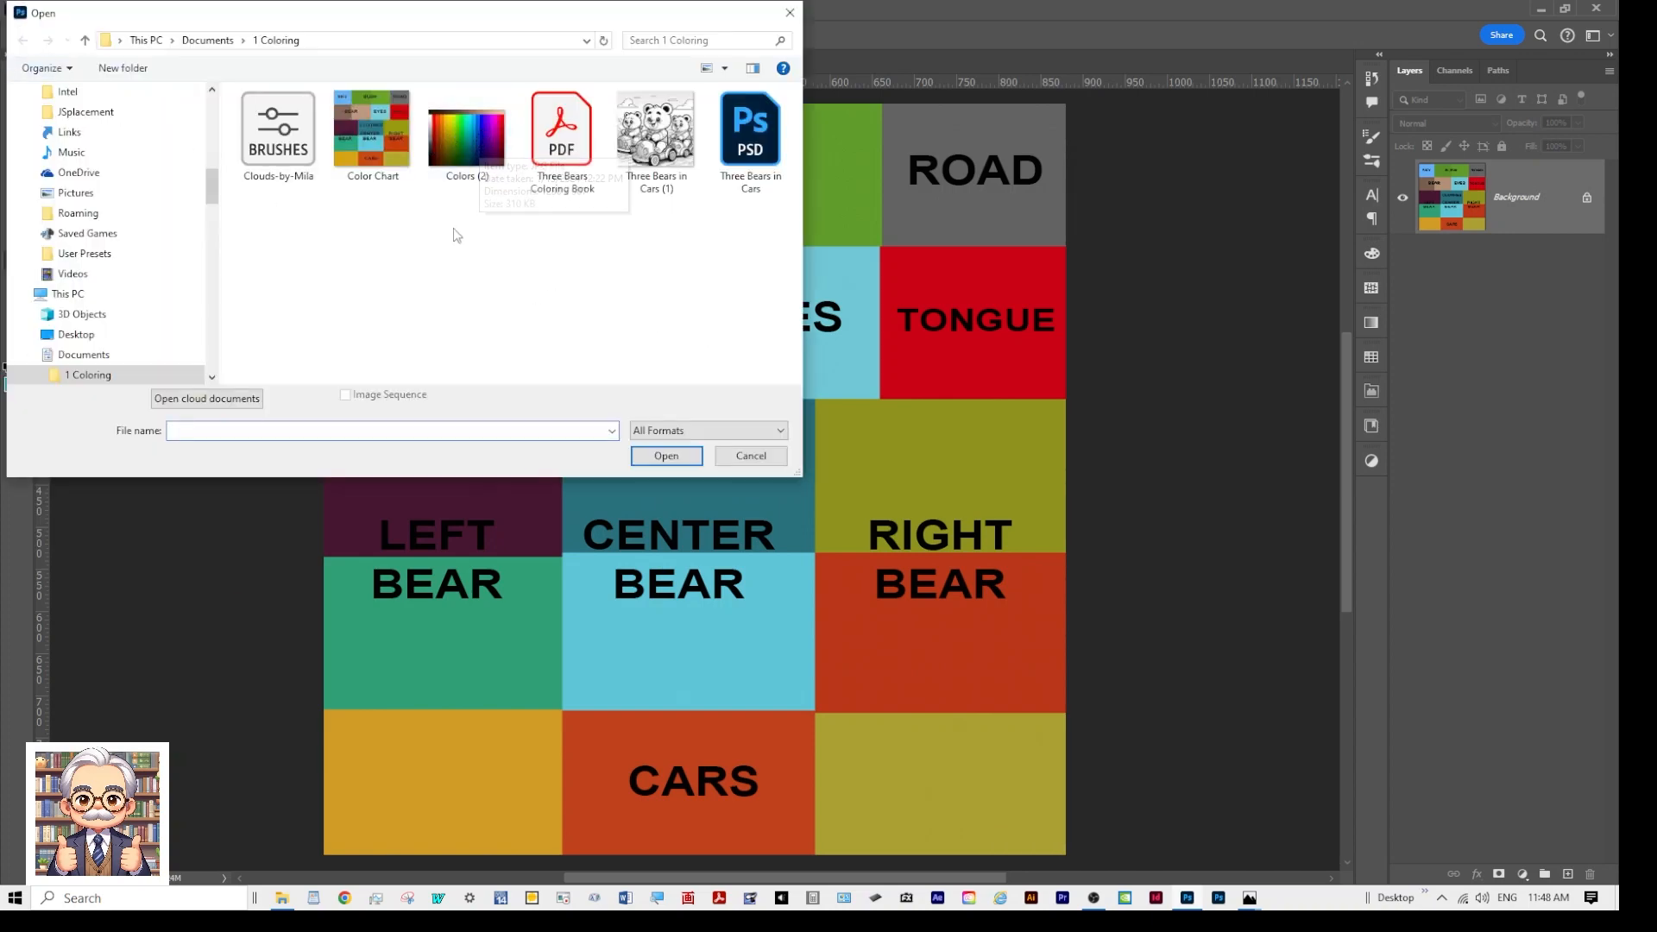
{"action": "double_click", "coordinate": [471, 142]}
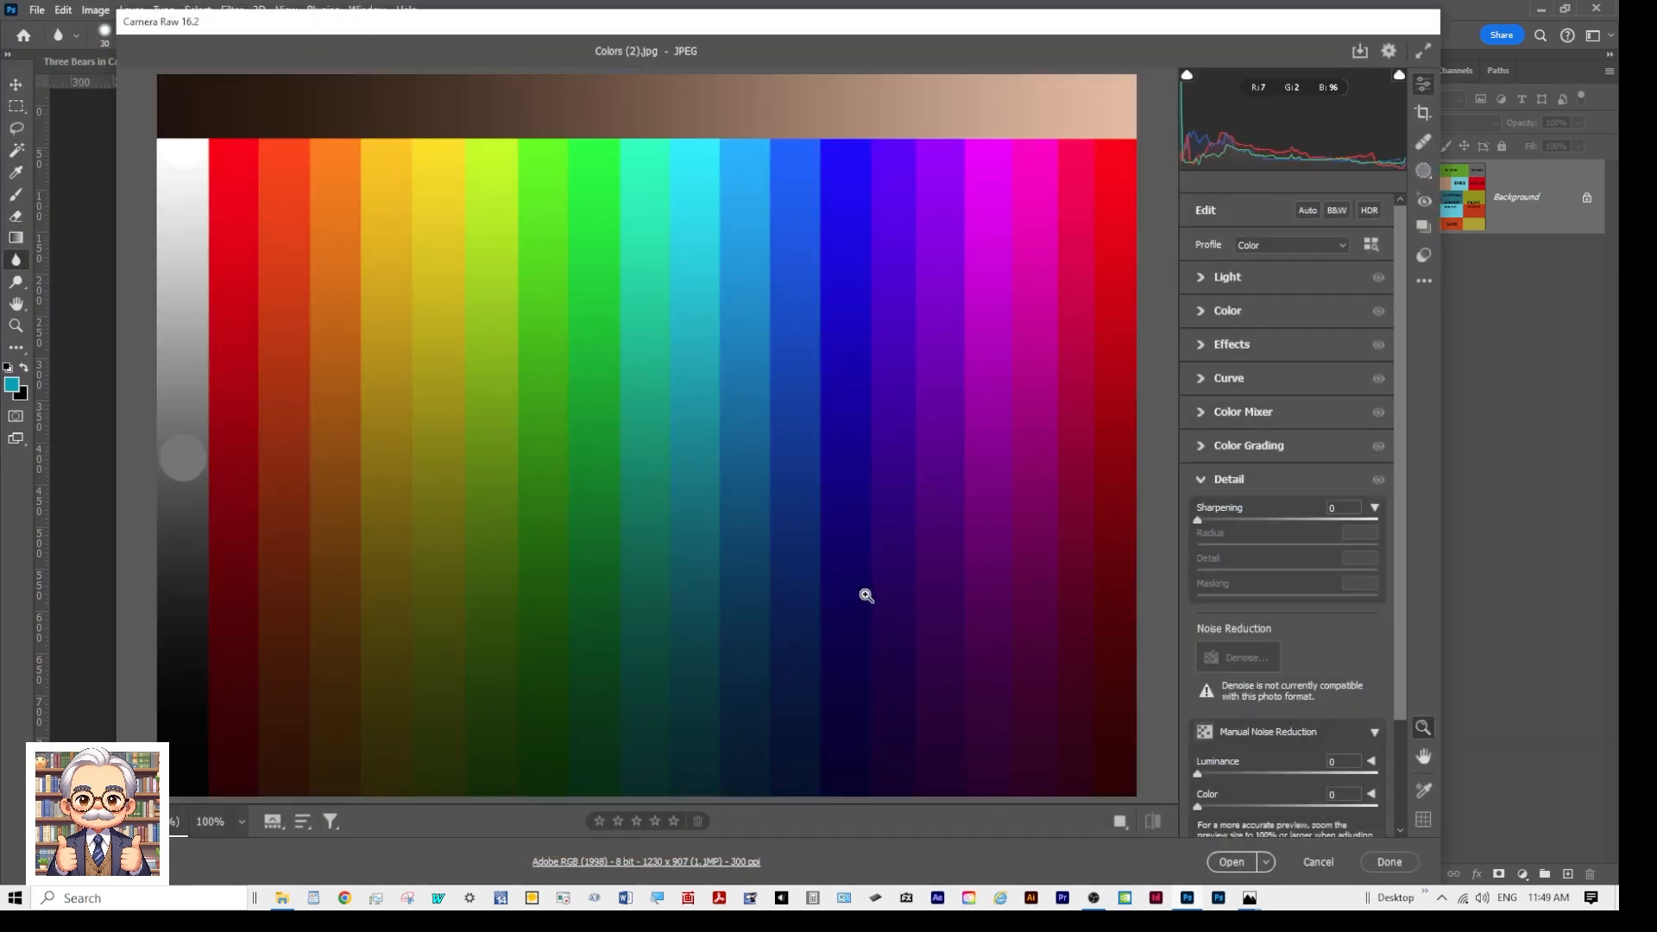
{"action": "left_click", "coordinate": [1230, 862]}
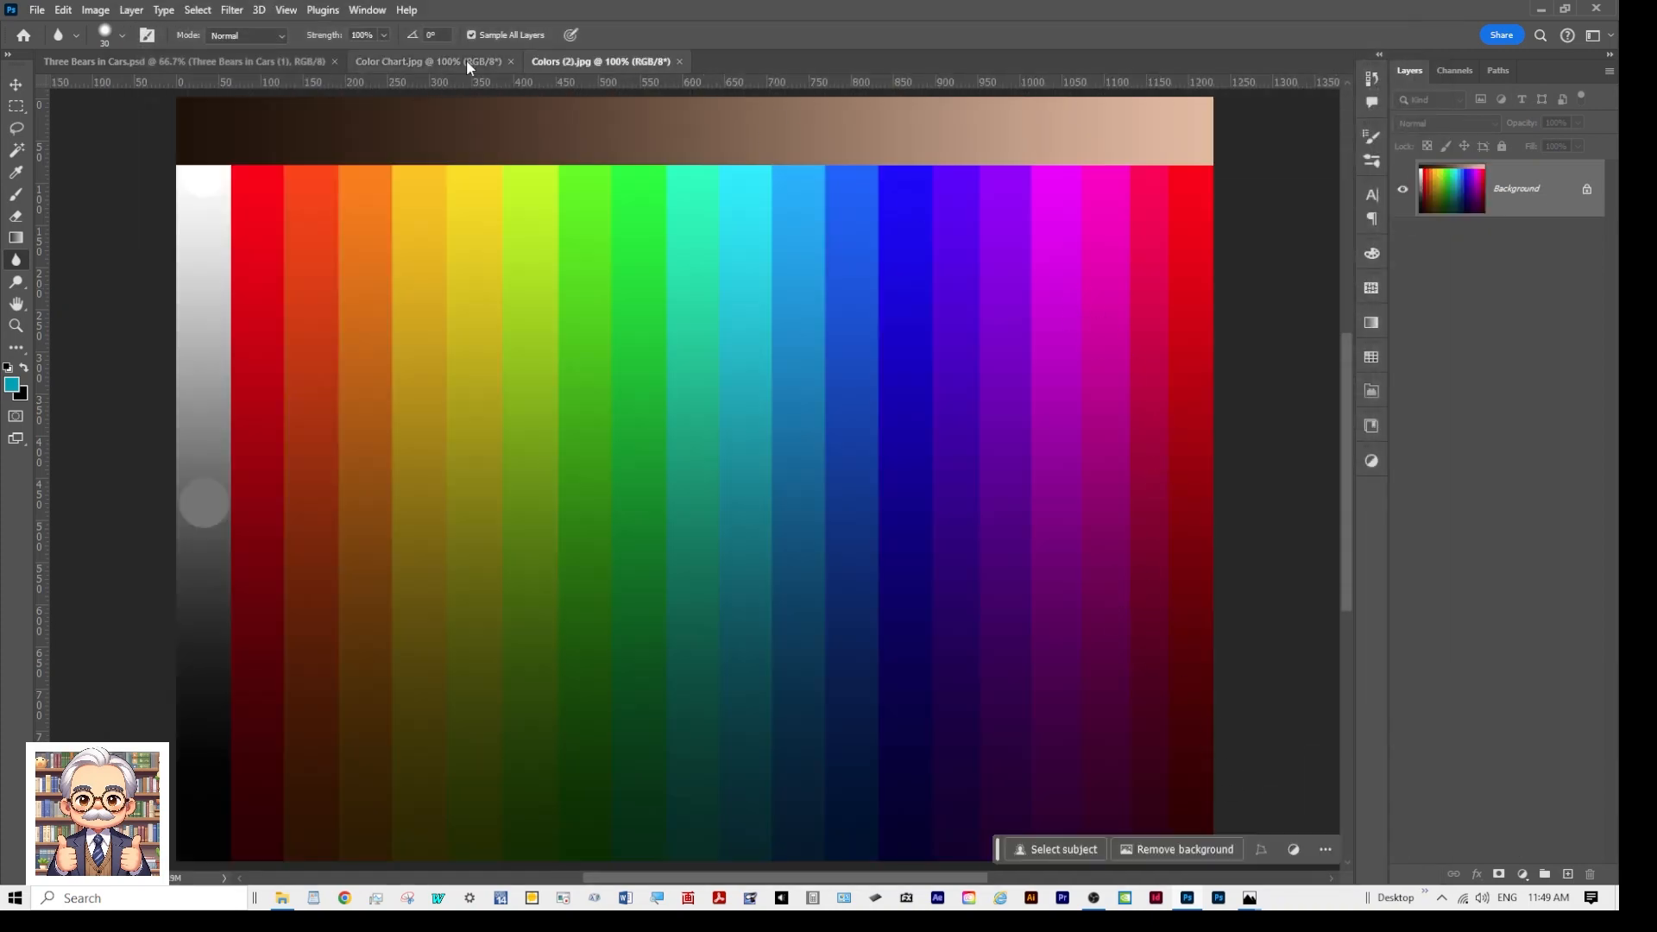
Step: Review the three open documents and close Colors (2).jpg without saving changes
{"action": "left_click", "coordinate": [448, 63]}
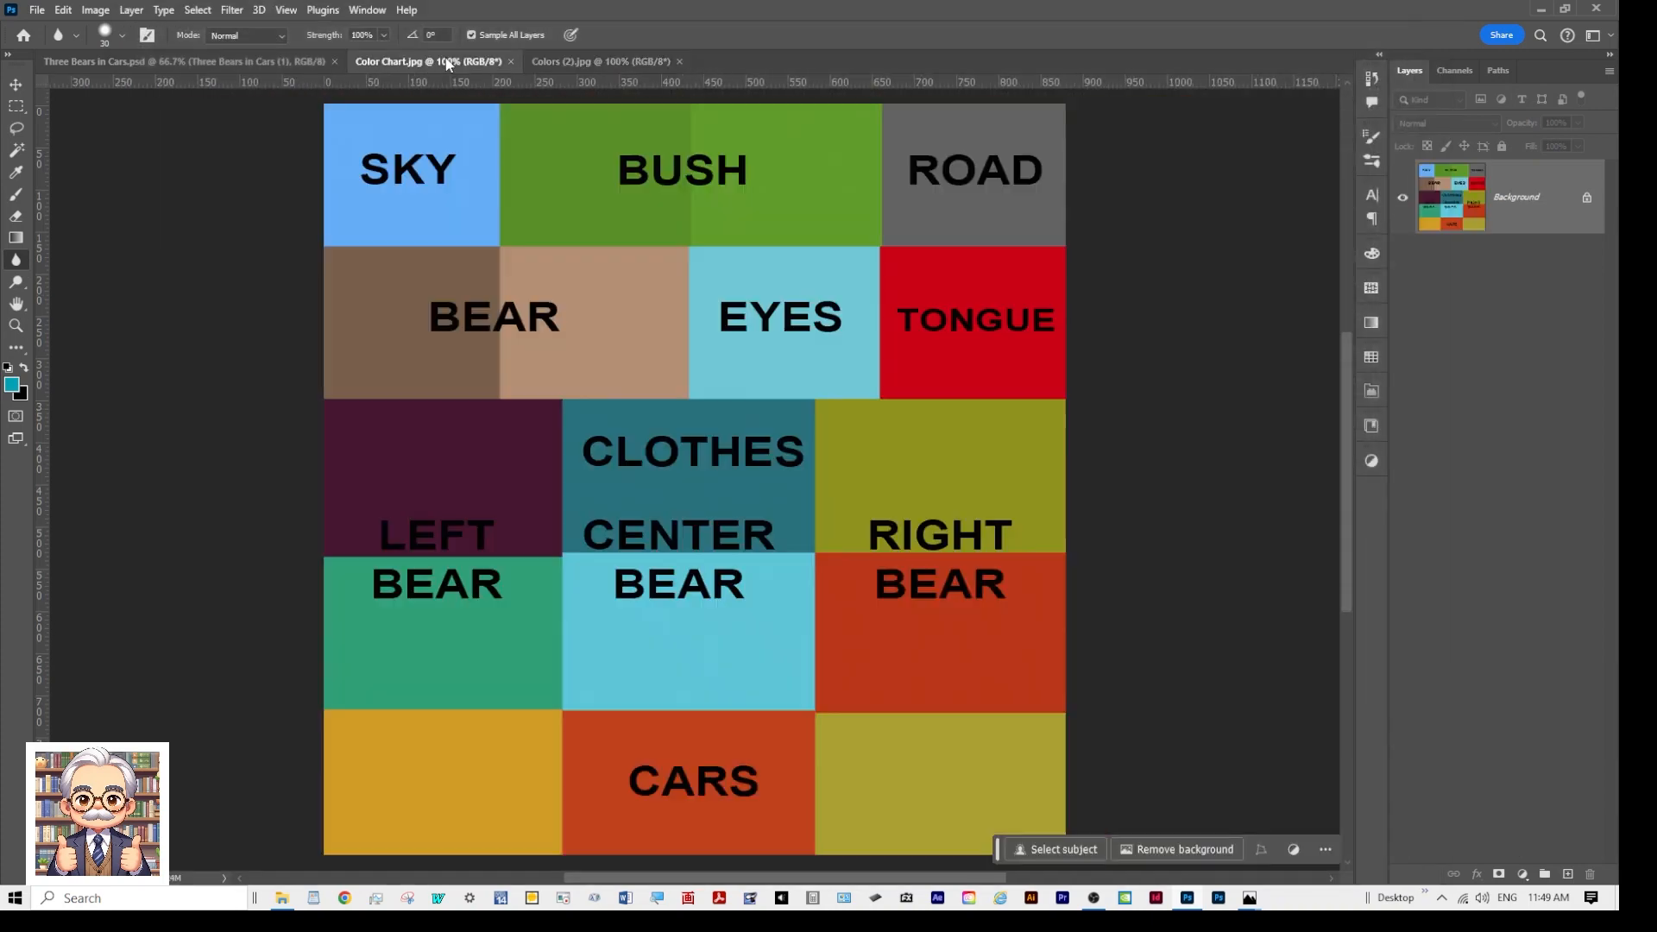
{"action": "left_click", "coordinate": [239, 63]}
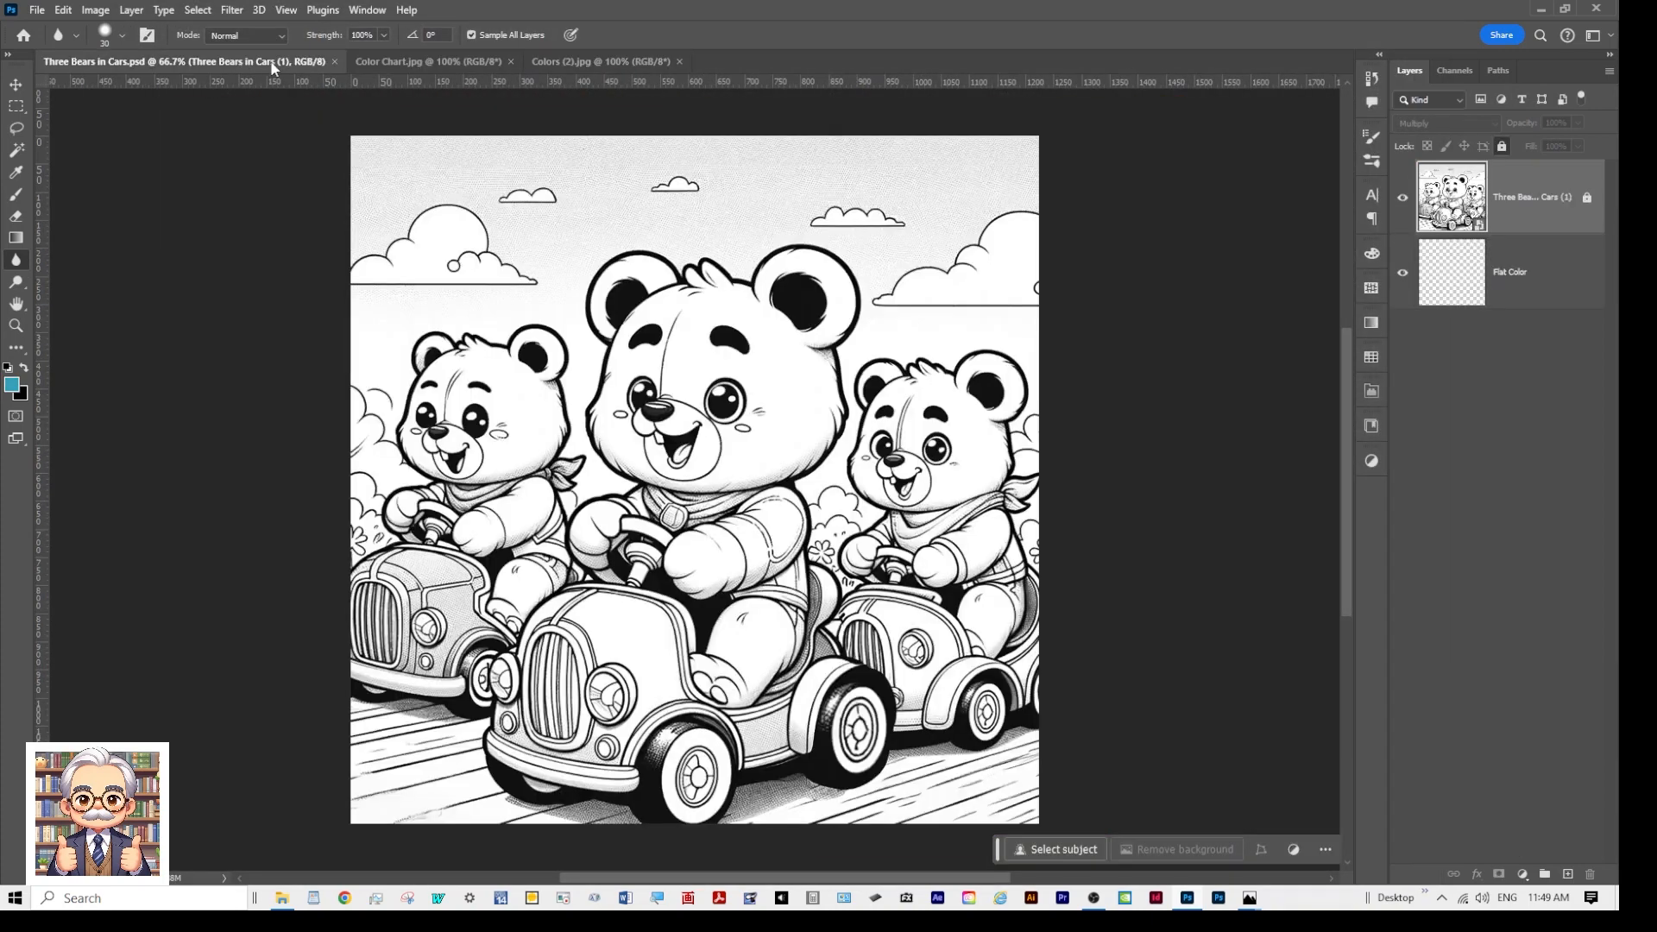
{"action": "left_click", "coordinate": [451, 63]}
{"action": "left_click", "coordinate": [607, 65]}
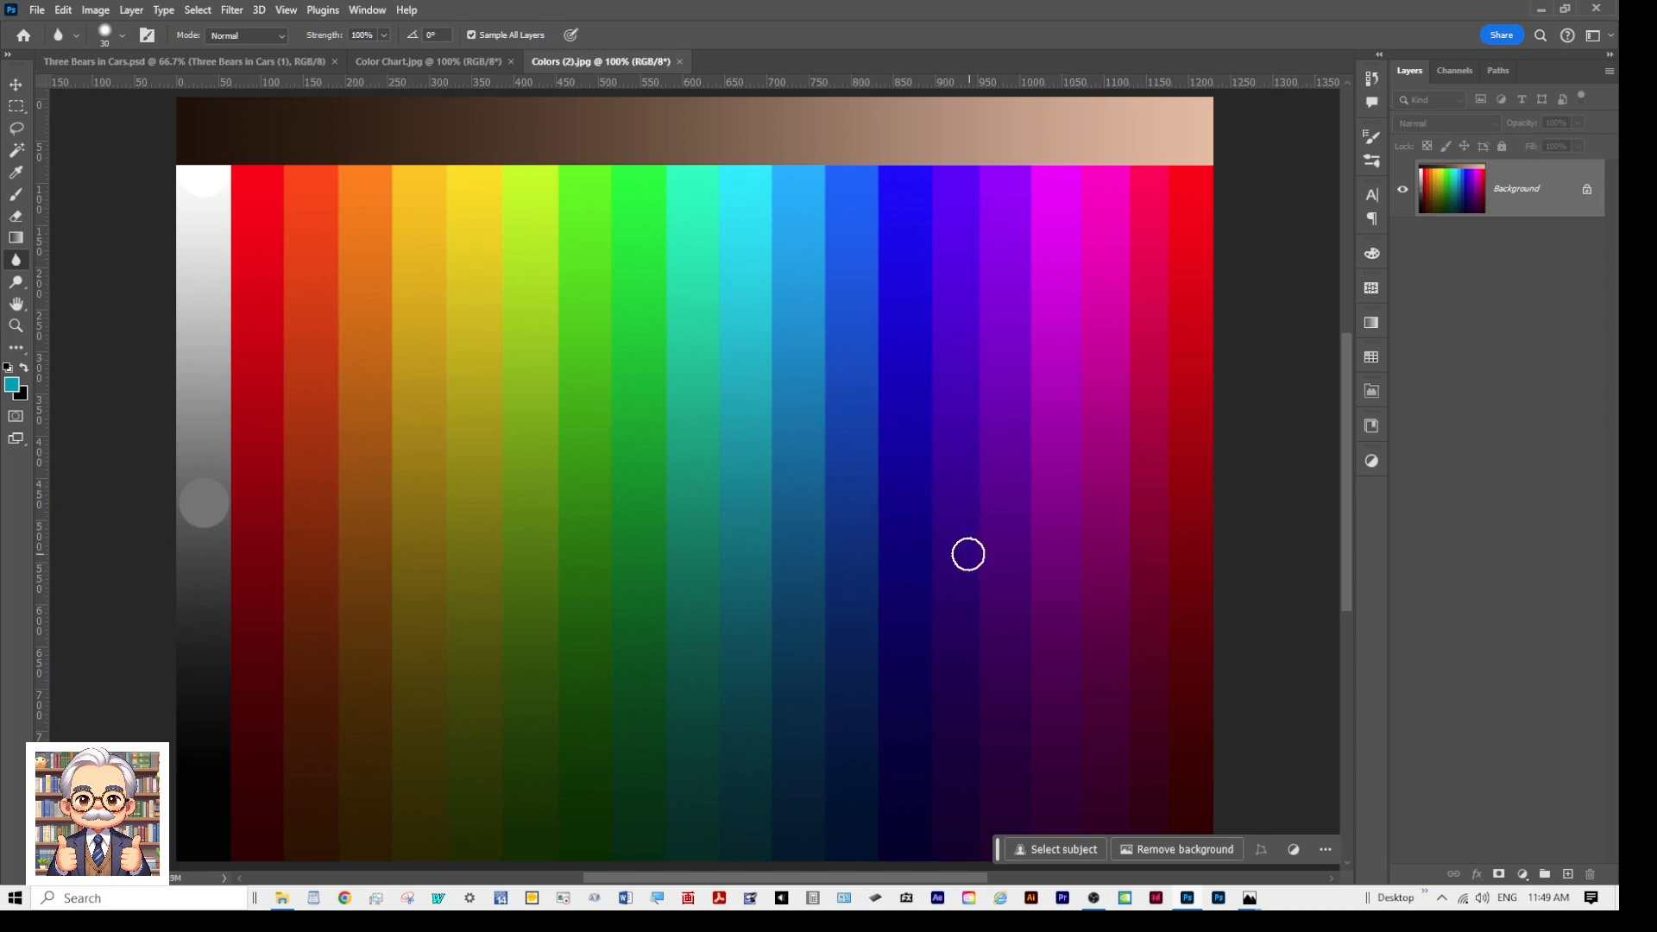
{"action": "left_click", "coordinate": [680, 62]}
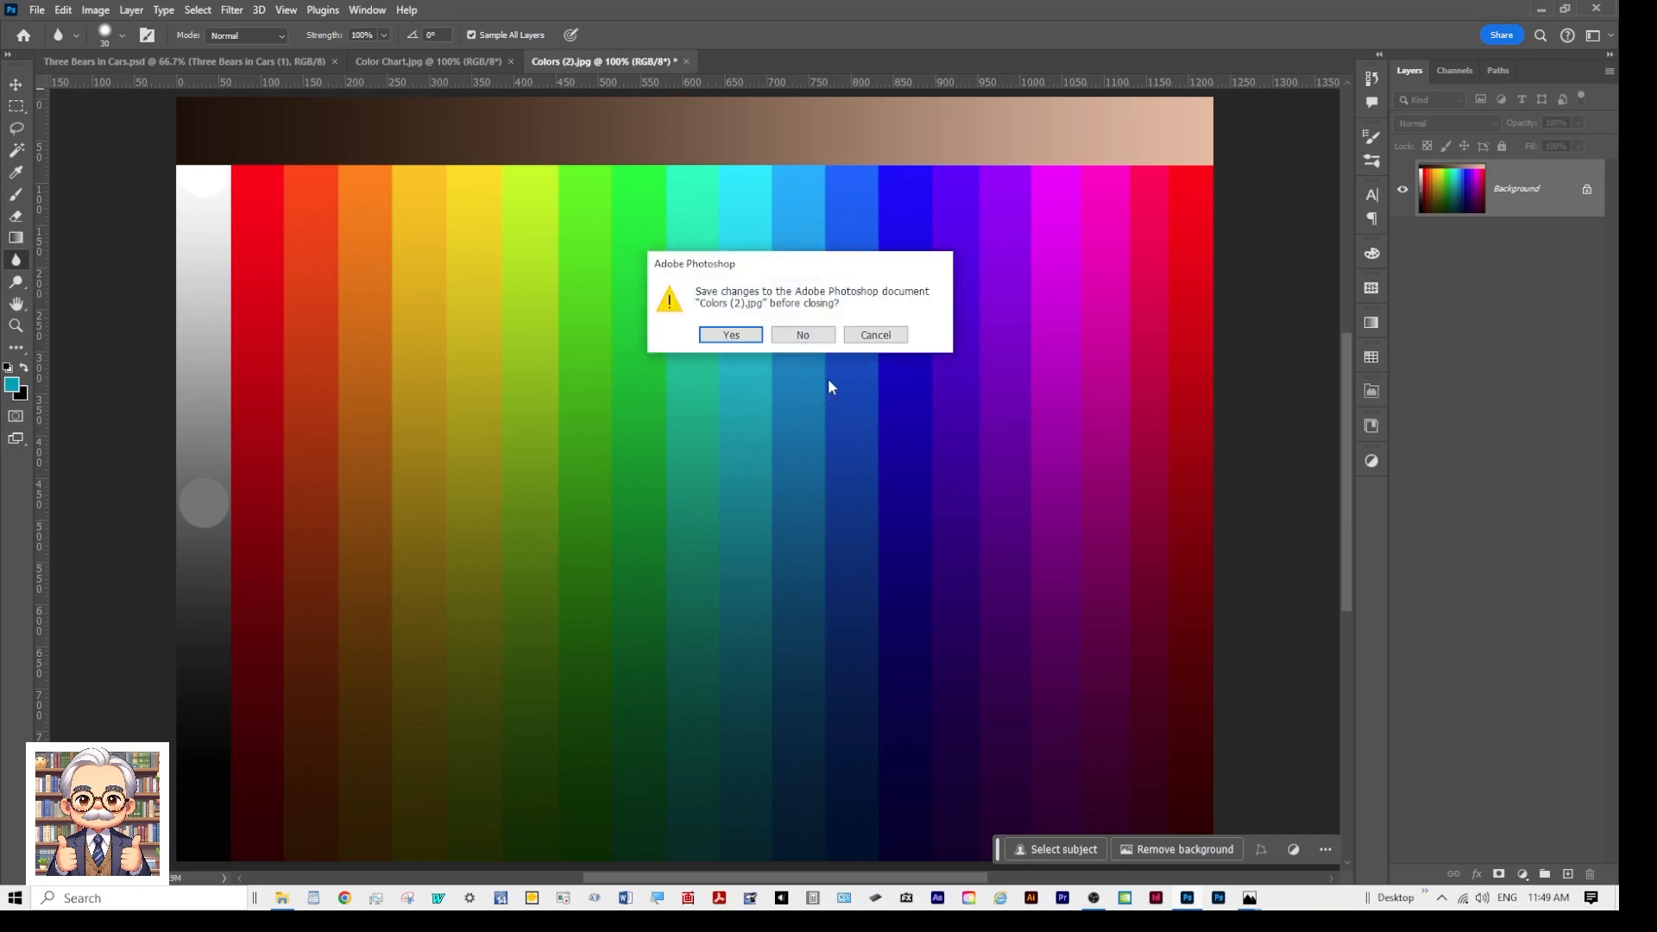
{"action": "left_click", "coordinate": [811, 338]}
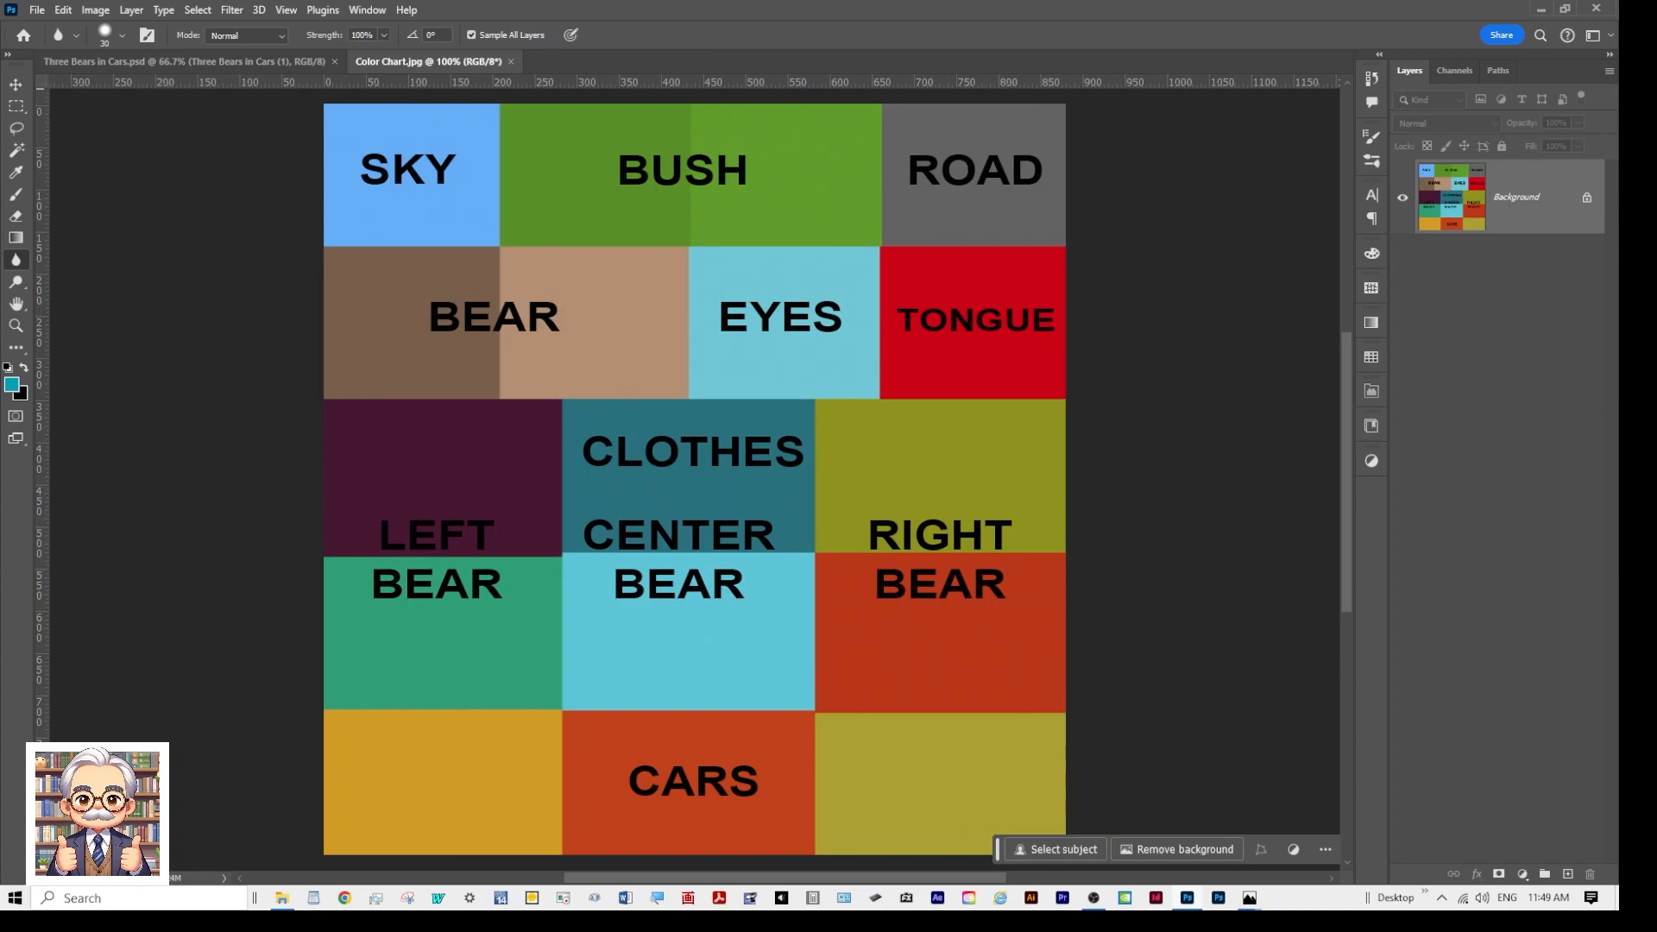
Step: In Three Bears in Cars.psd, unlock the Three Bears in Cars (1) line-art layer and rasterize it
{"action": "key", "text": "ctrl+Tab"}
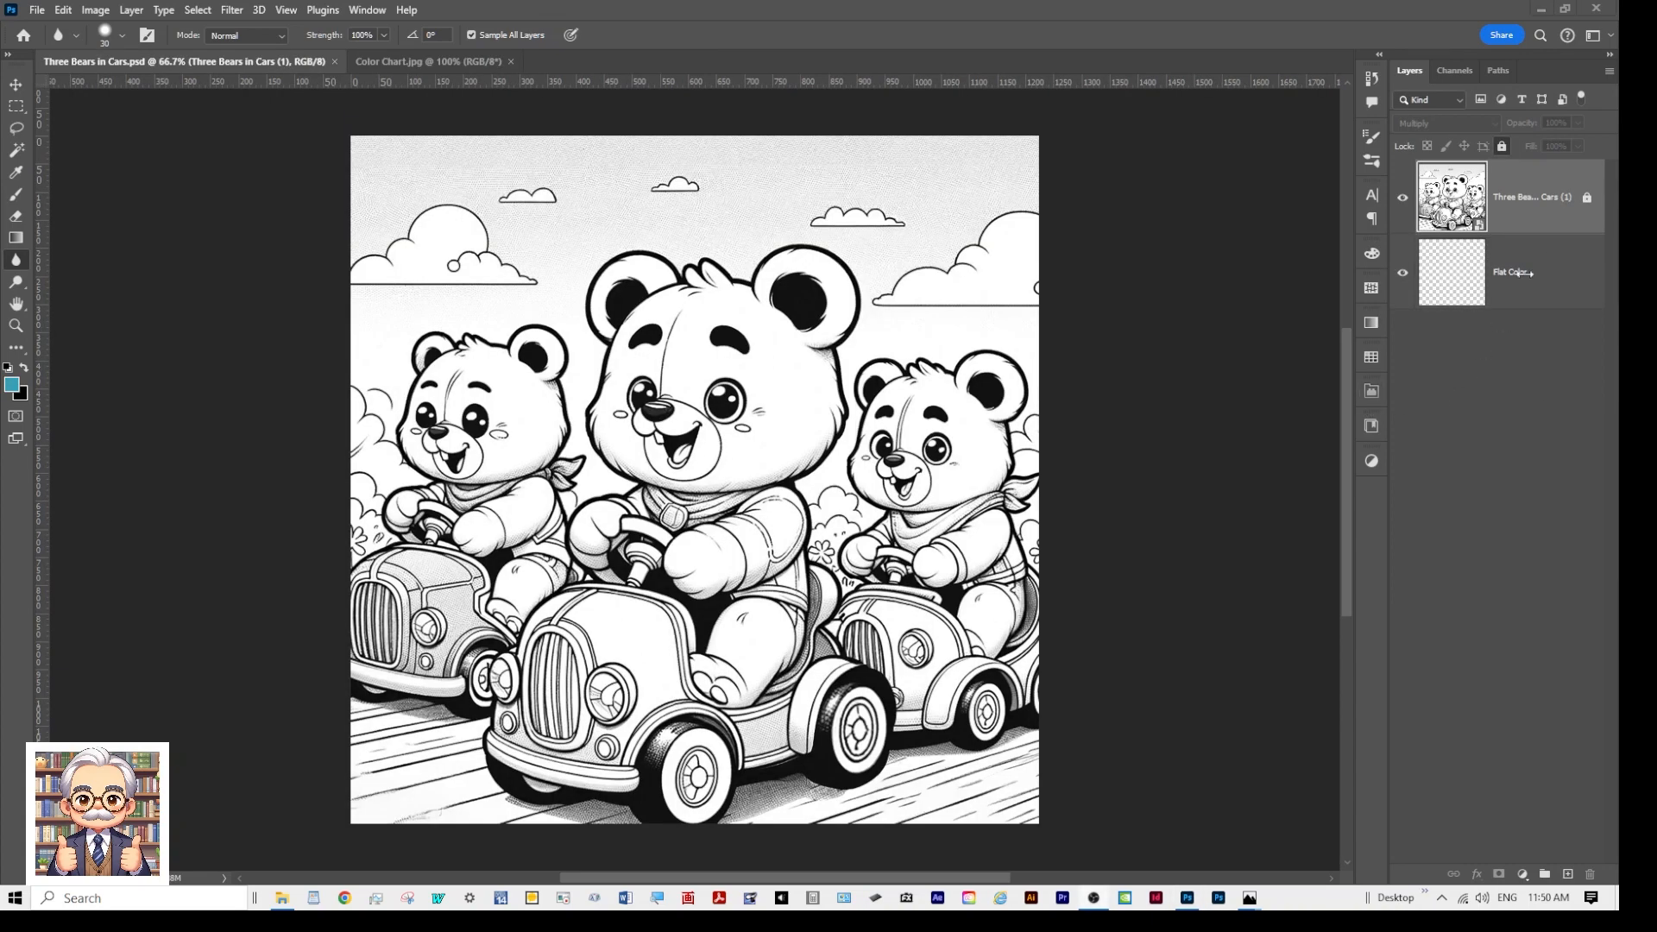
{"action": "left_click", "coordinate": [1561, 224]}
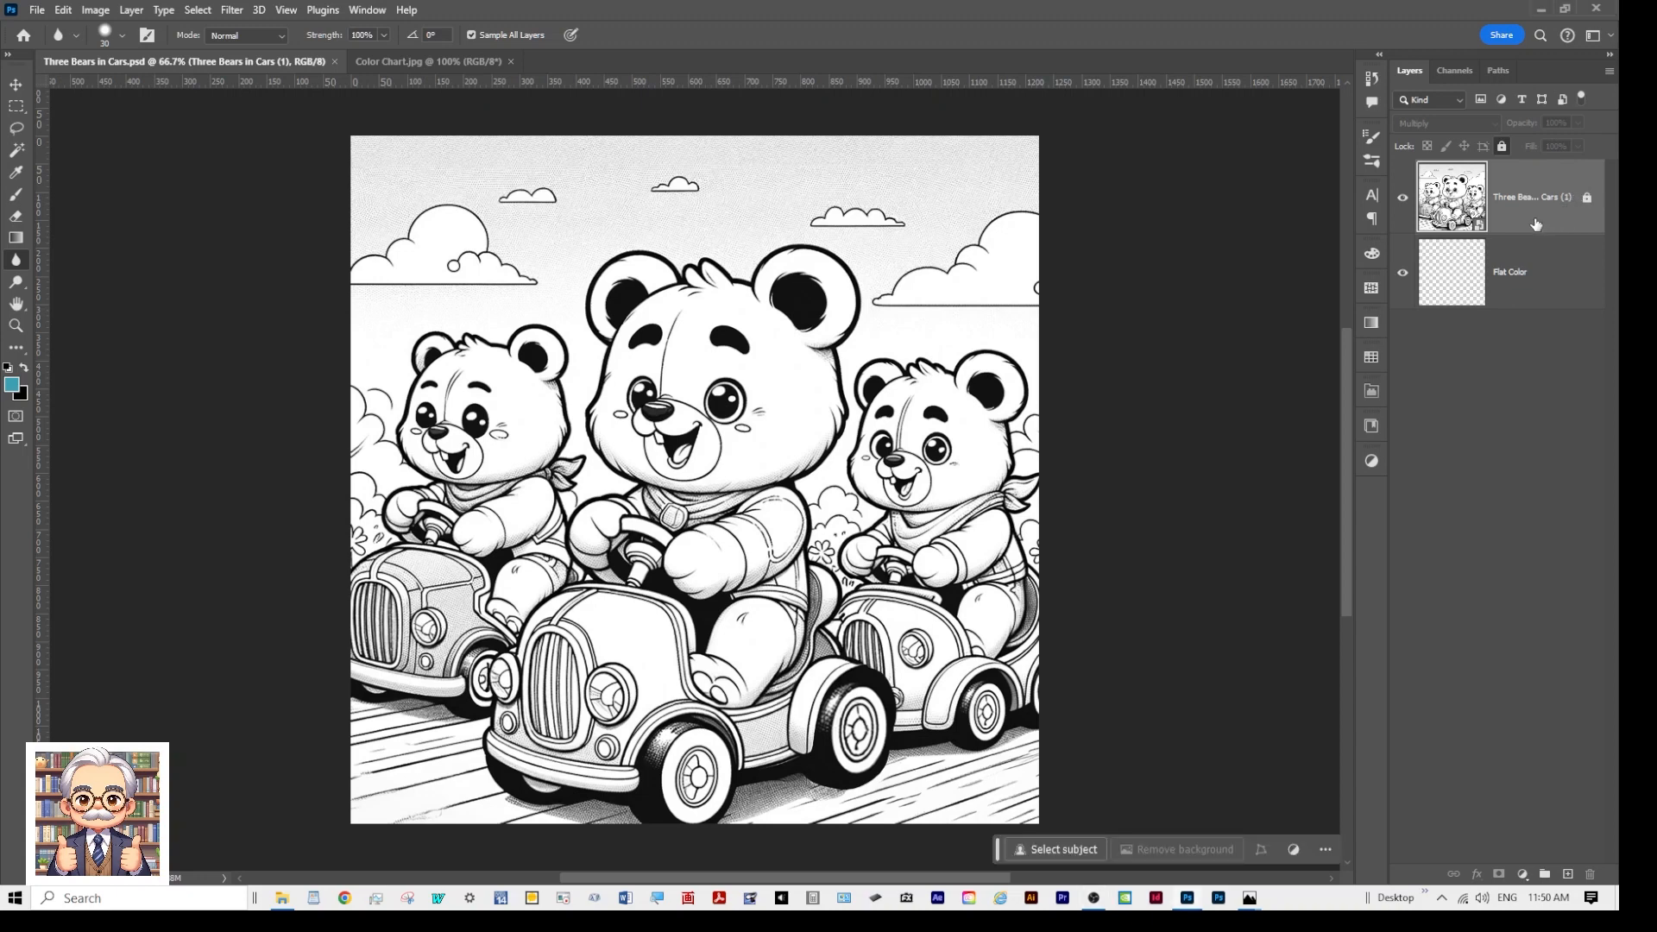
{"action": "left_click", "coordinate": [1587, 201]}
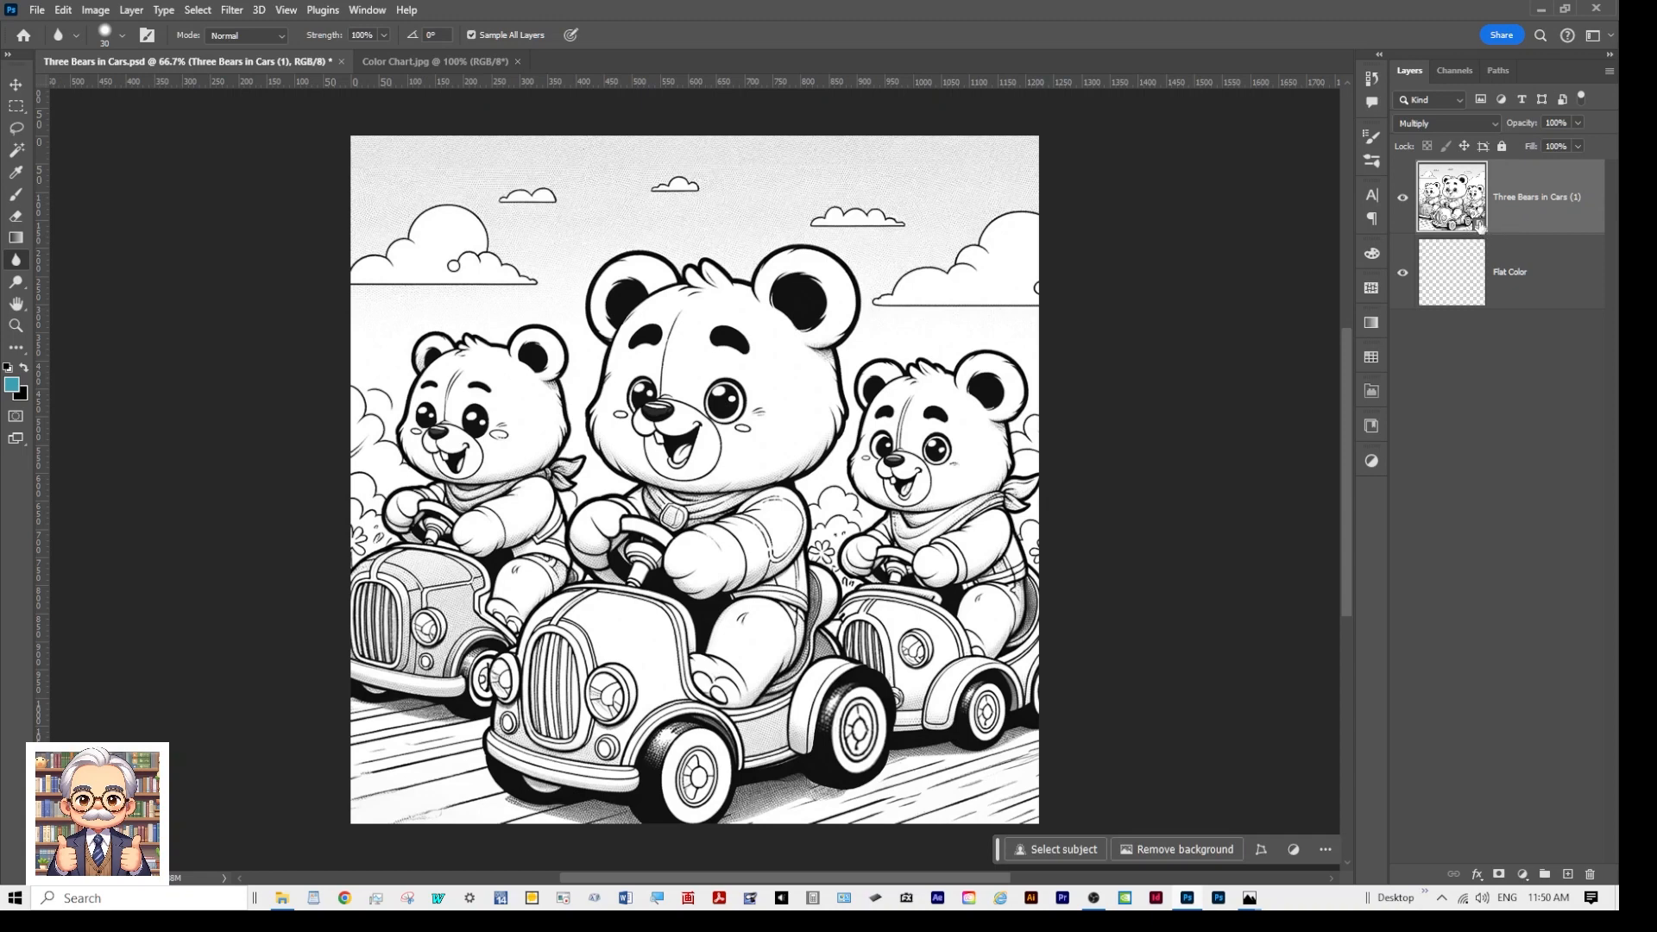
{"action": "right_click", "coordinate": [1530, 218]}
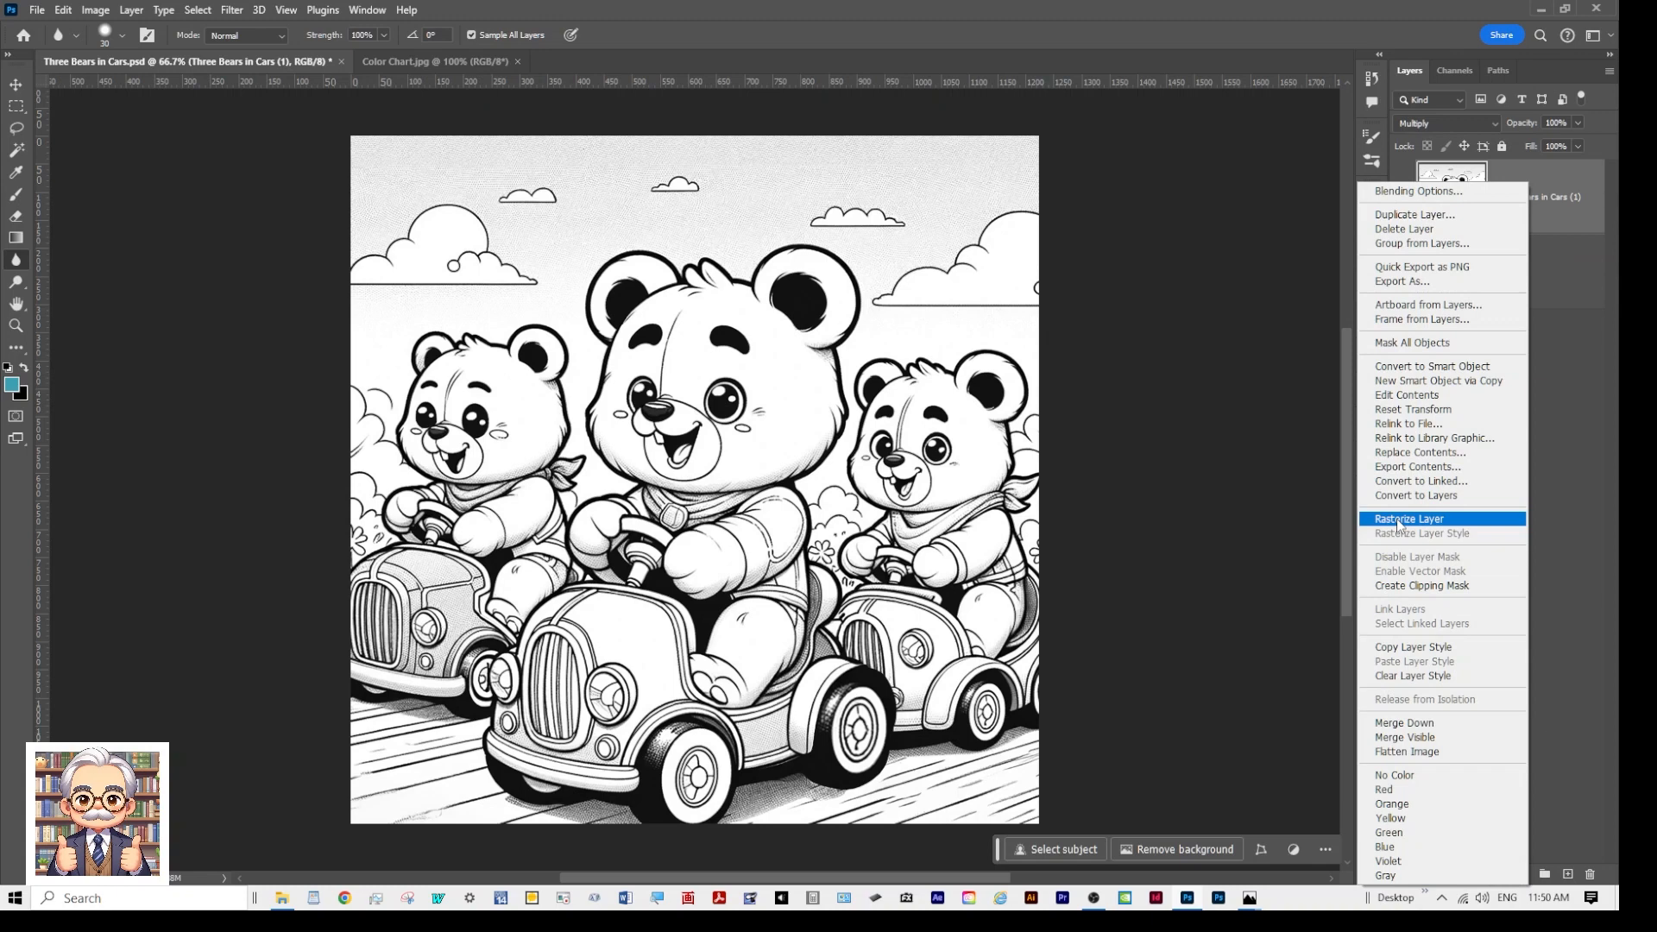
{"action": "left_click", "coordinate": [1399, 521]}
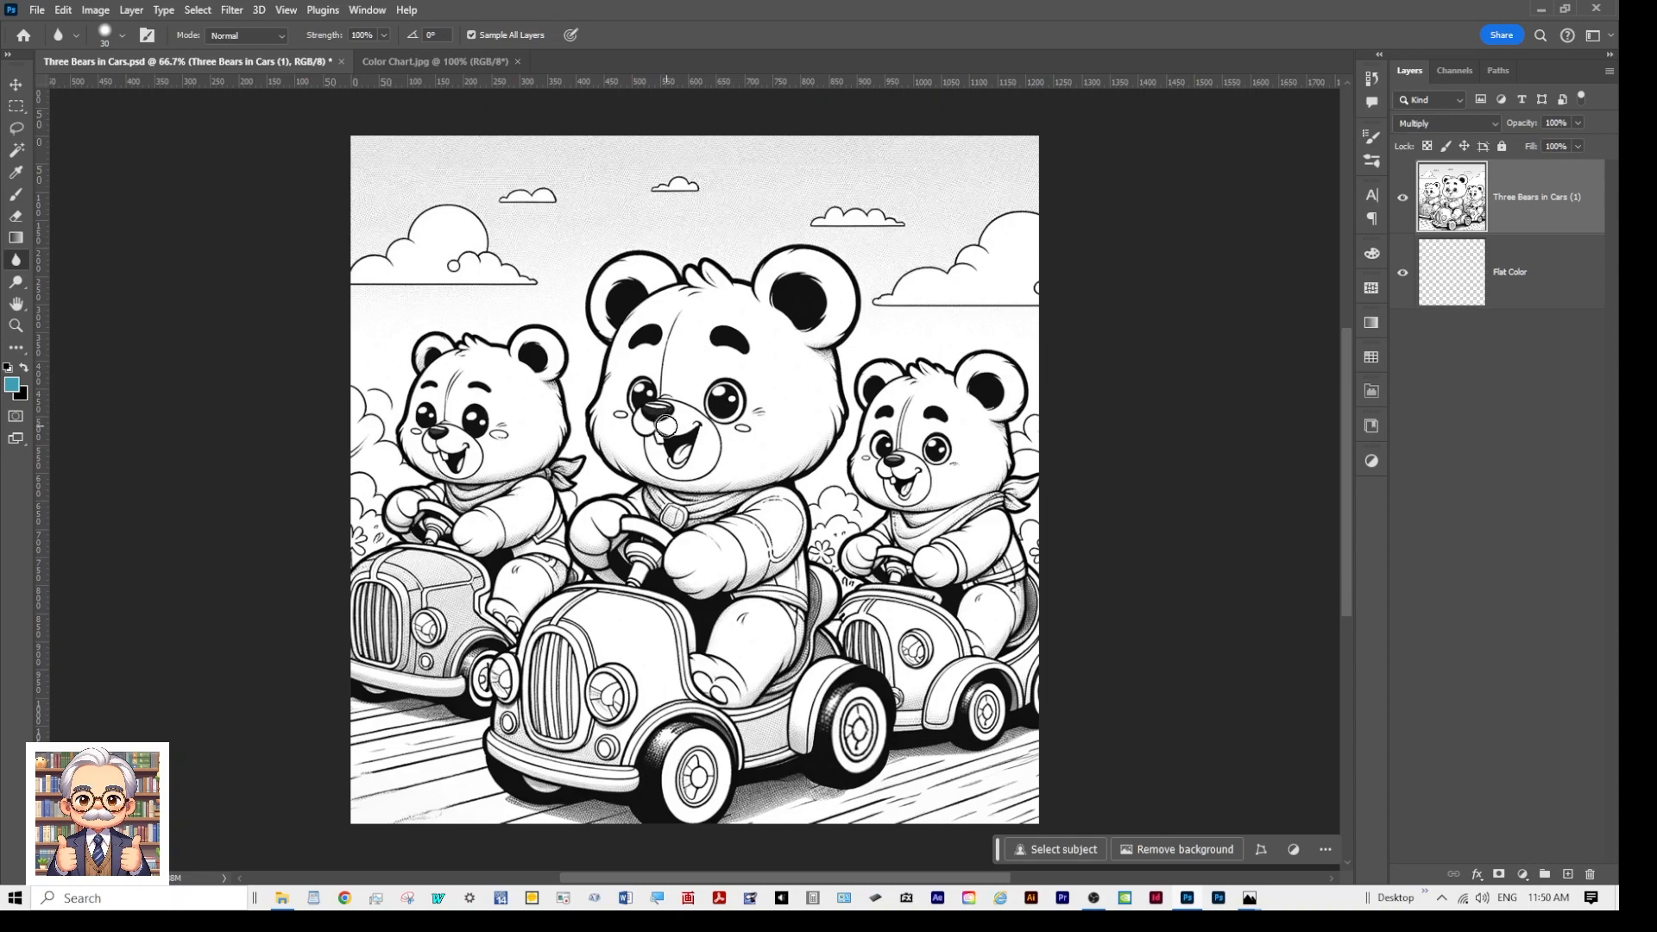
Step: Inspect the line quality around the center bear's face and add a Levels adjustment layer above the line art
{"action": "scroll", "coordinate": [651, 396], "scroll_direction": "up", "scroll_amount": 5}
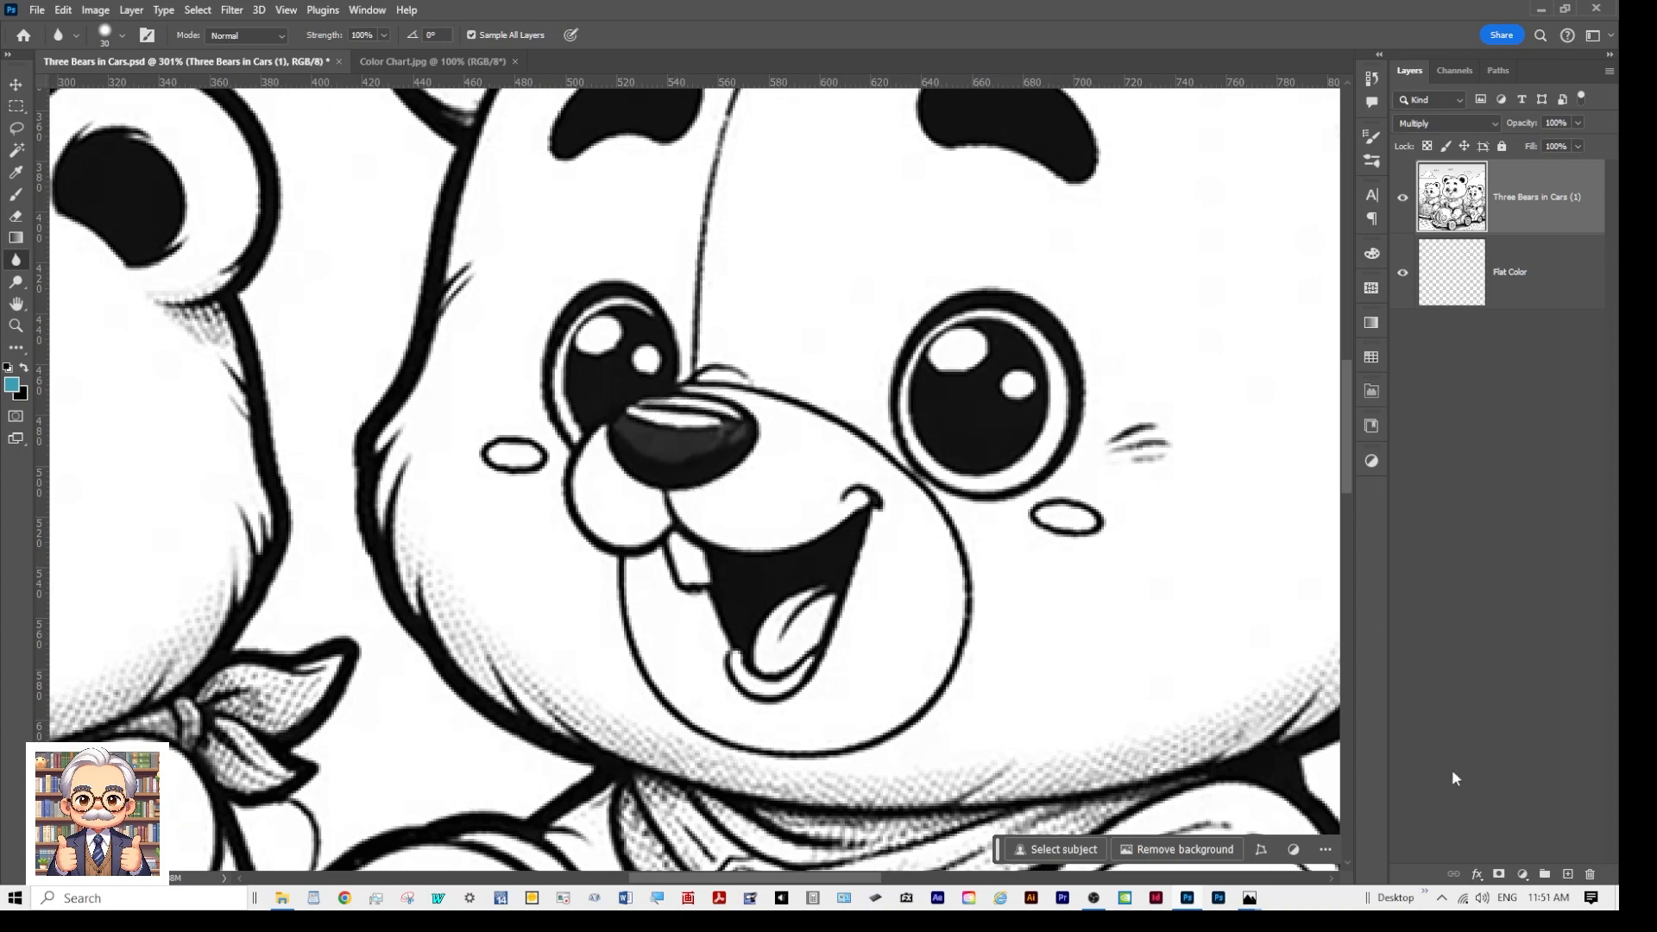
{"action": "scroll", "coordinate": [682, 435], "scroll_direction": "down", "scroll_amount": 3}
{"action": "scroll", "coordinate": [665, 444], "scroll_direction": "down", "scroll_amount": 3}
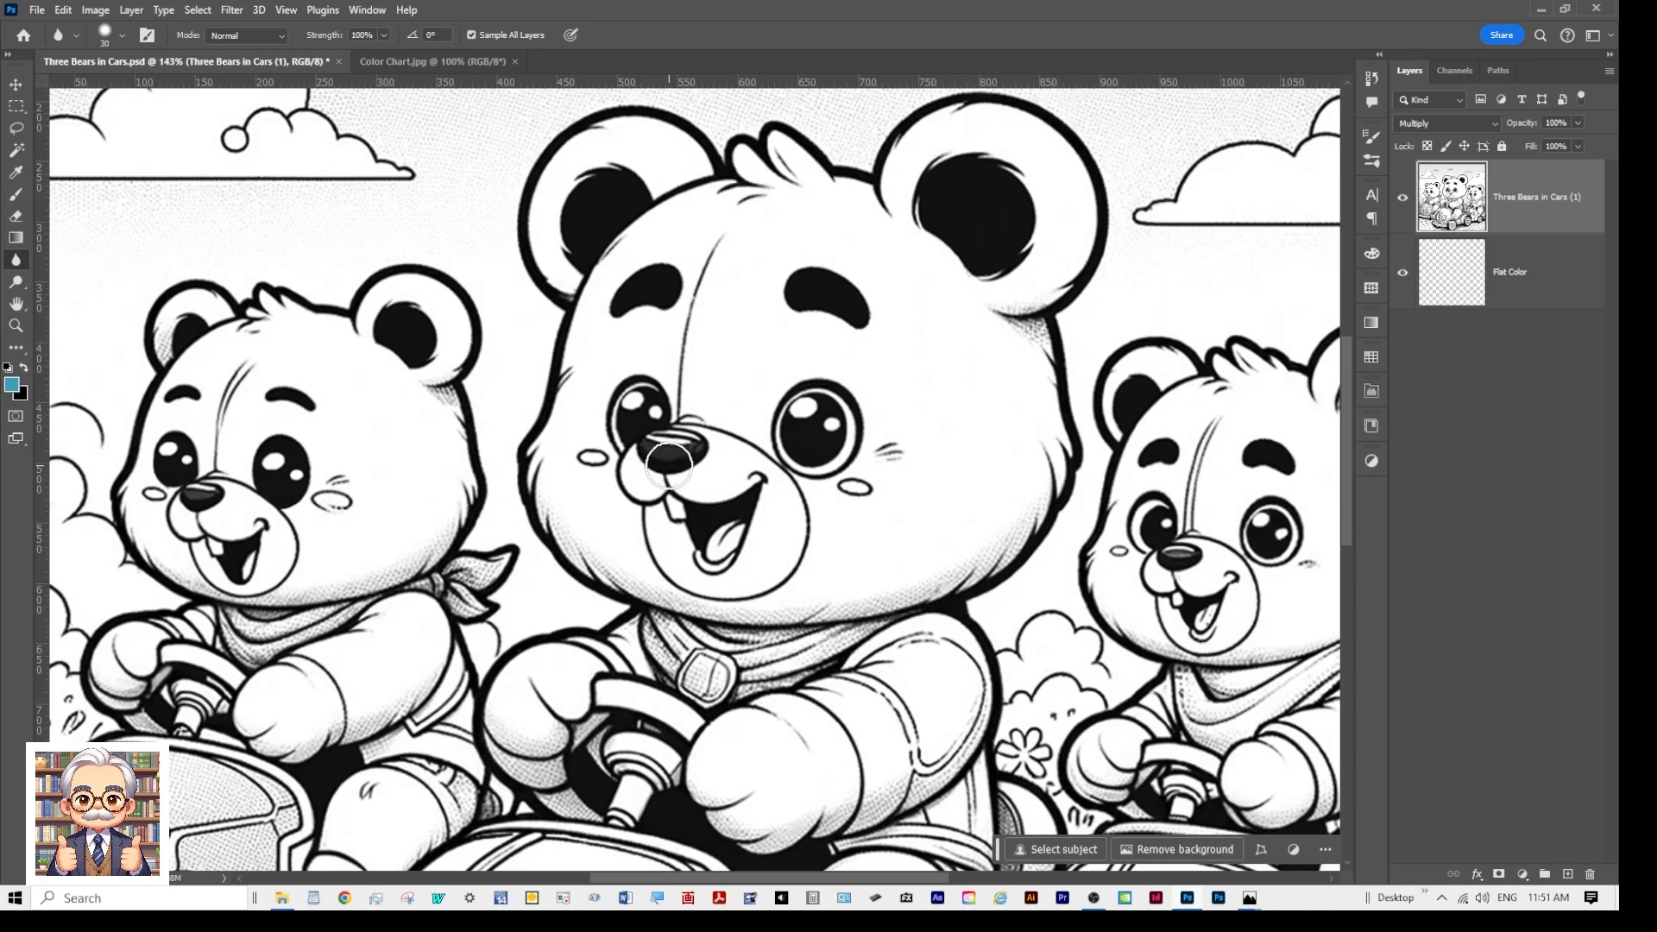
{"action": "scroll", "coordinate": [661, 463], "scroll_direction": "up", "scroll_amount": 4}
{"action": "scroll", "coordinate": [673, 466], "scroll_direction": "up", "scroll_amount": 1}
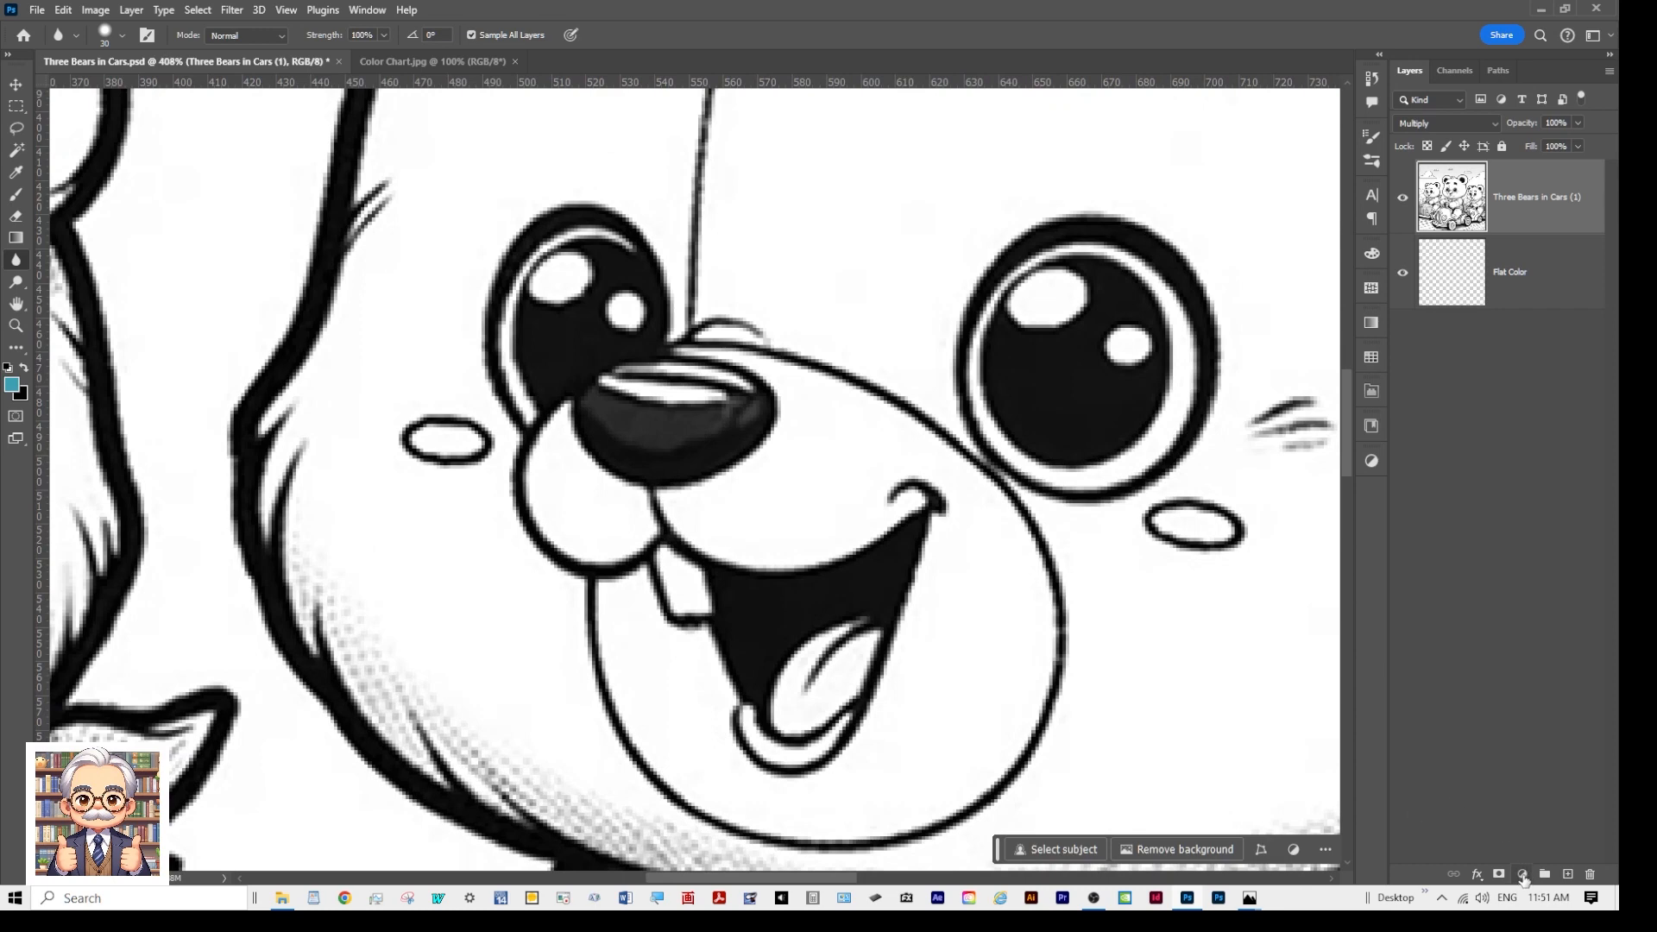
{"action": "left_click", "coordinate": [1523, 875]}
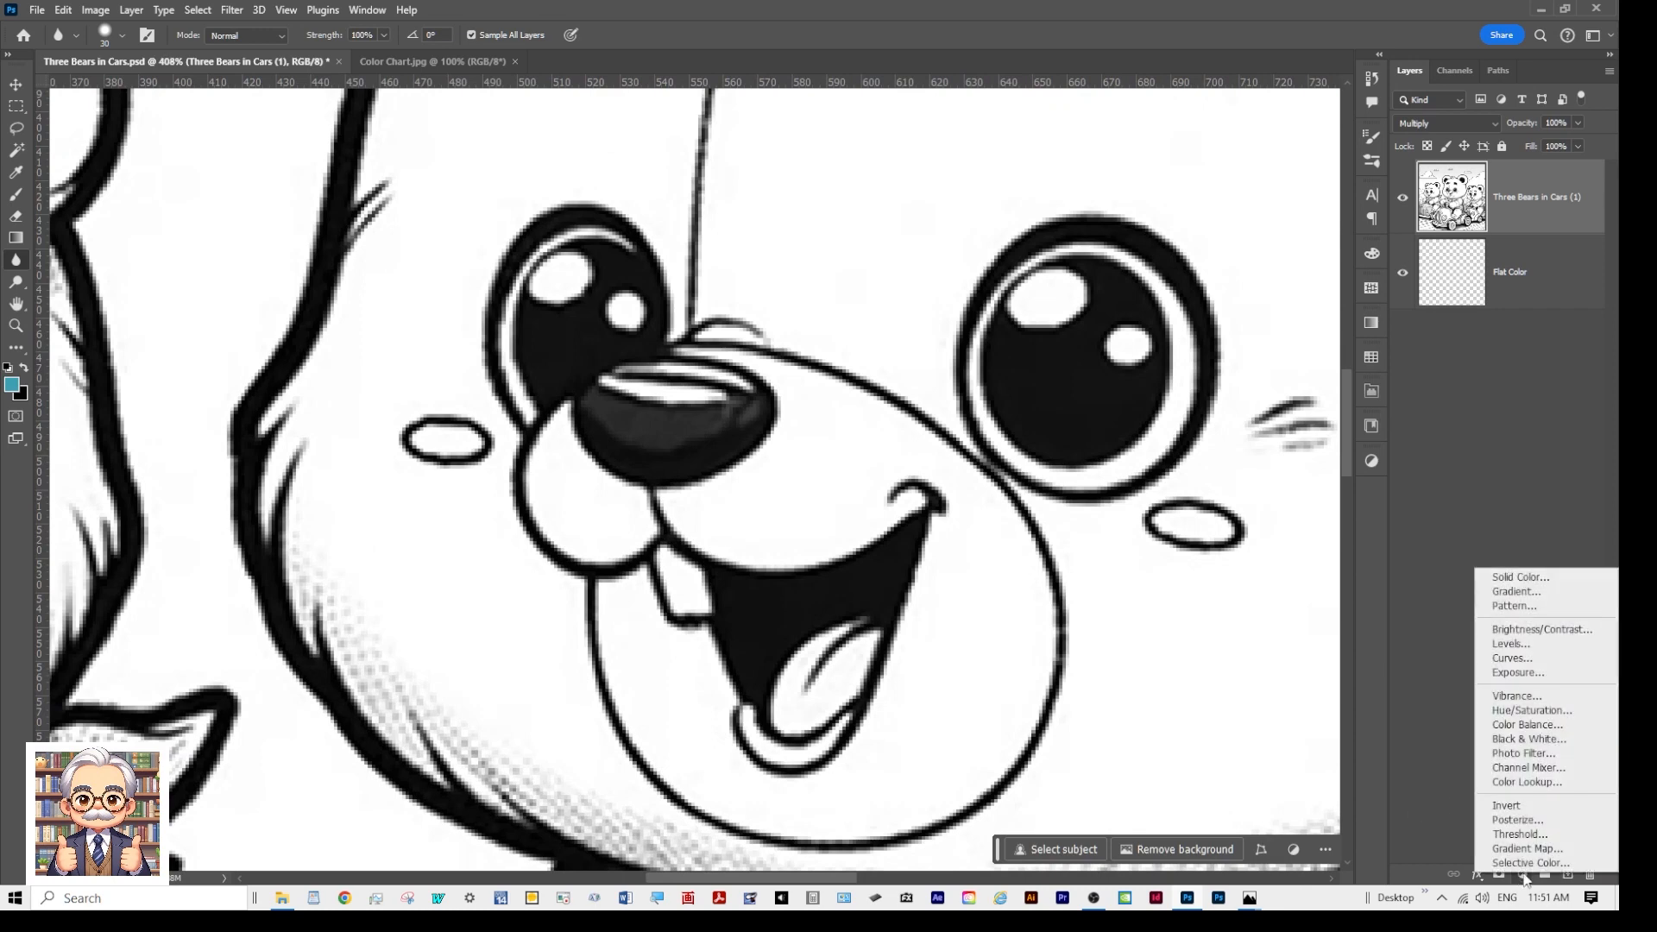
{"action": "left_click", "coordinate": [1529, 645]}
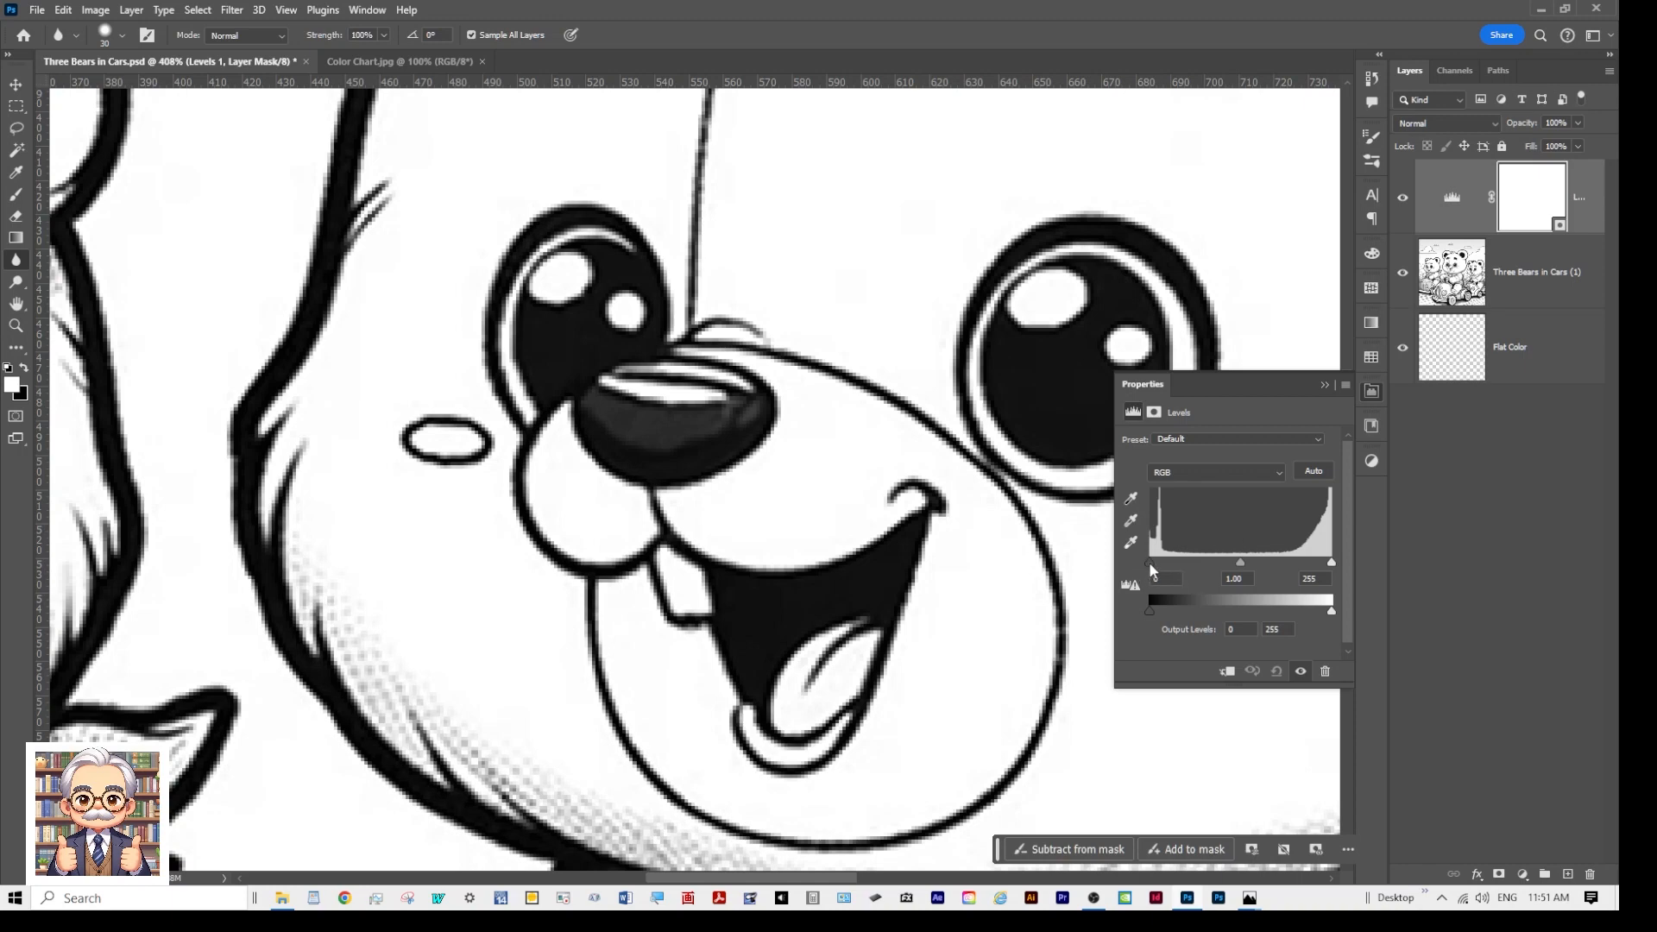
Step: Set the Levels adjustment's input black point to 55 and white point to 242 to sharpen the line art
{"action": "left_click_drag", "start_coordinate": [1150, 563], "coordinate": [1184, 566]}
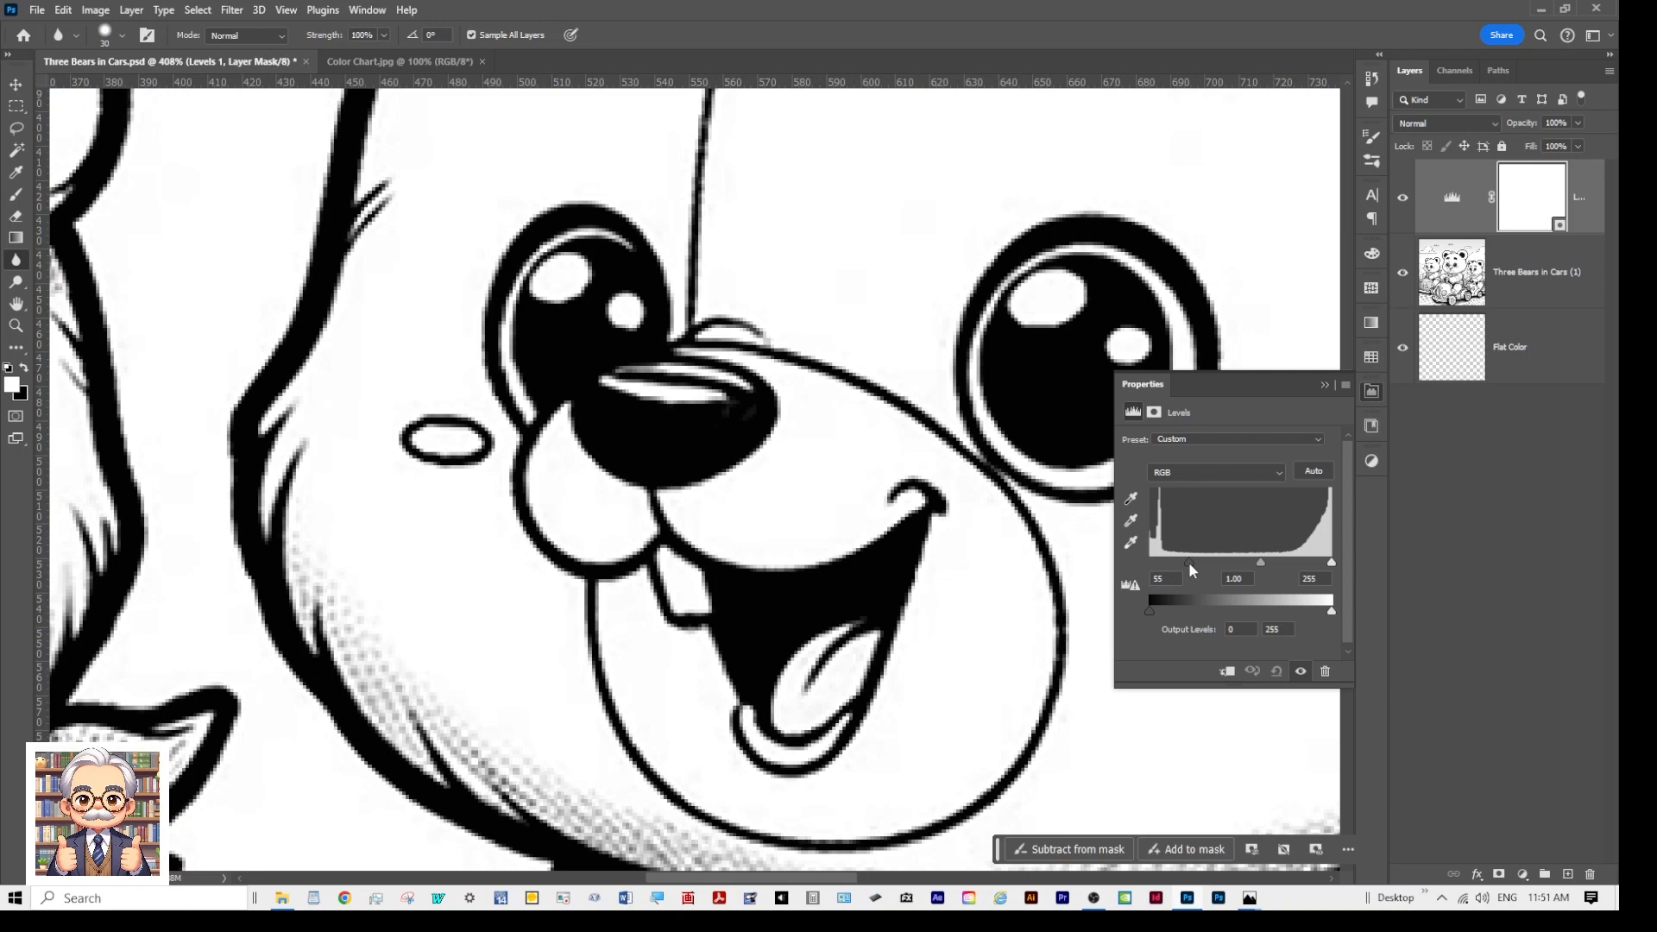
{"action": "left_click_drag", "start_coordinate": [1189, 564], "coordinate": [1189, 563]}
{"action": "left_click_drag", "start_coordinate": [1330, 567], "coordinate": [1325, 570]}
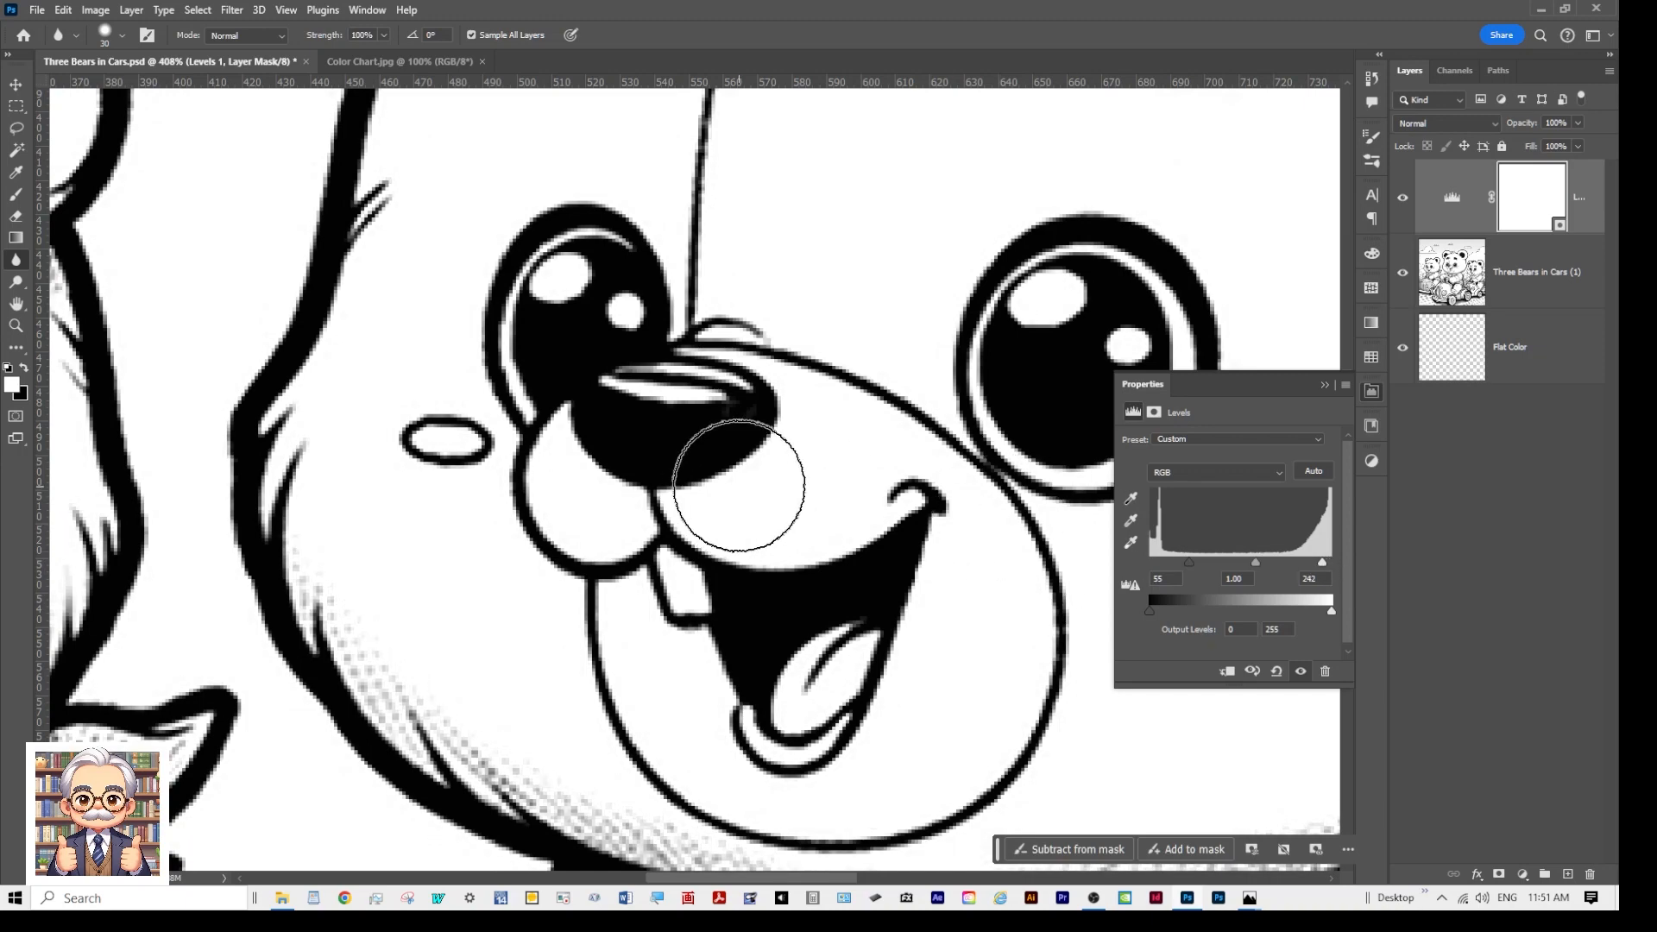
{"action": "scroll", "coordinate": [740, 484], "scroll_direction": "down", "scroll_amount": 1}
{"action": "scroll", "coordinate": [740, 483], "scroll_direction": "down", "scroll_amount": 10}
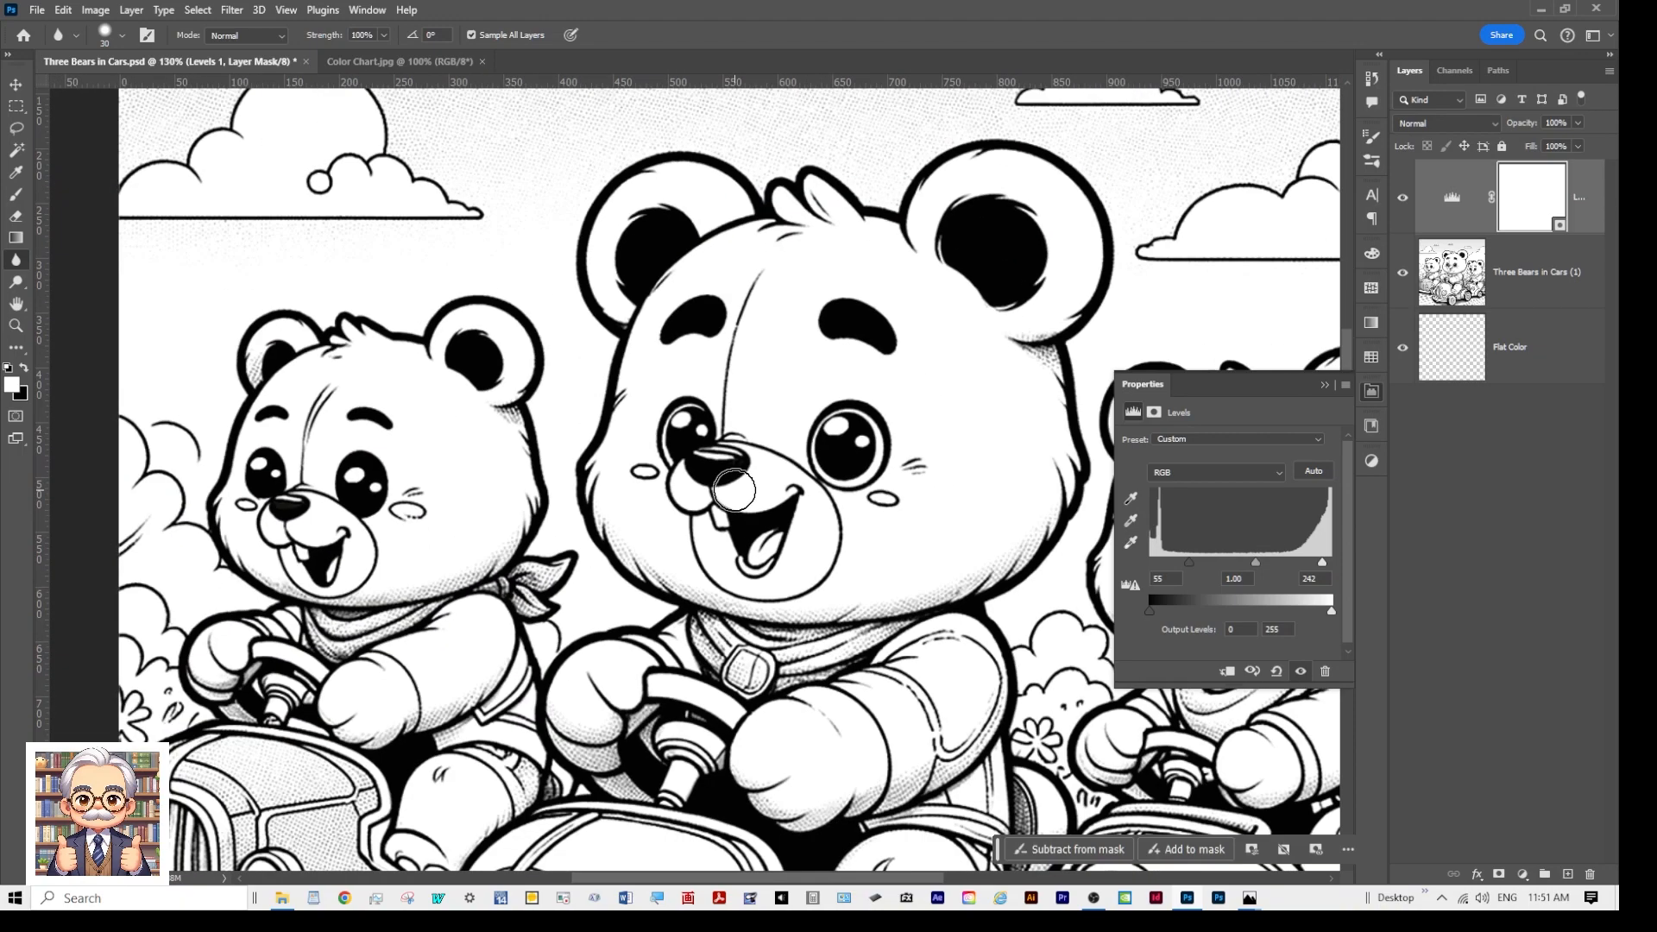
{"action": "left_click", "coordinate": [1324, 386]}
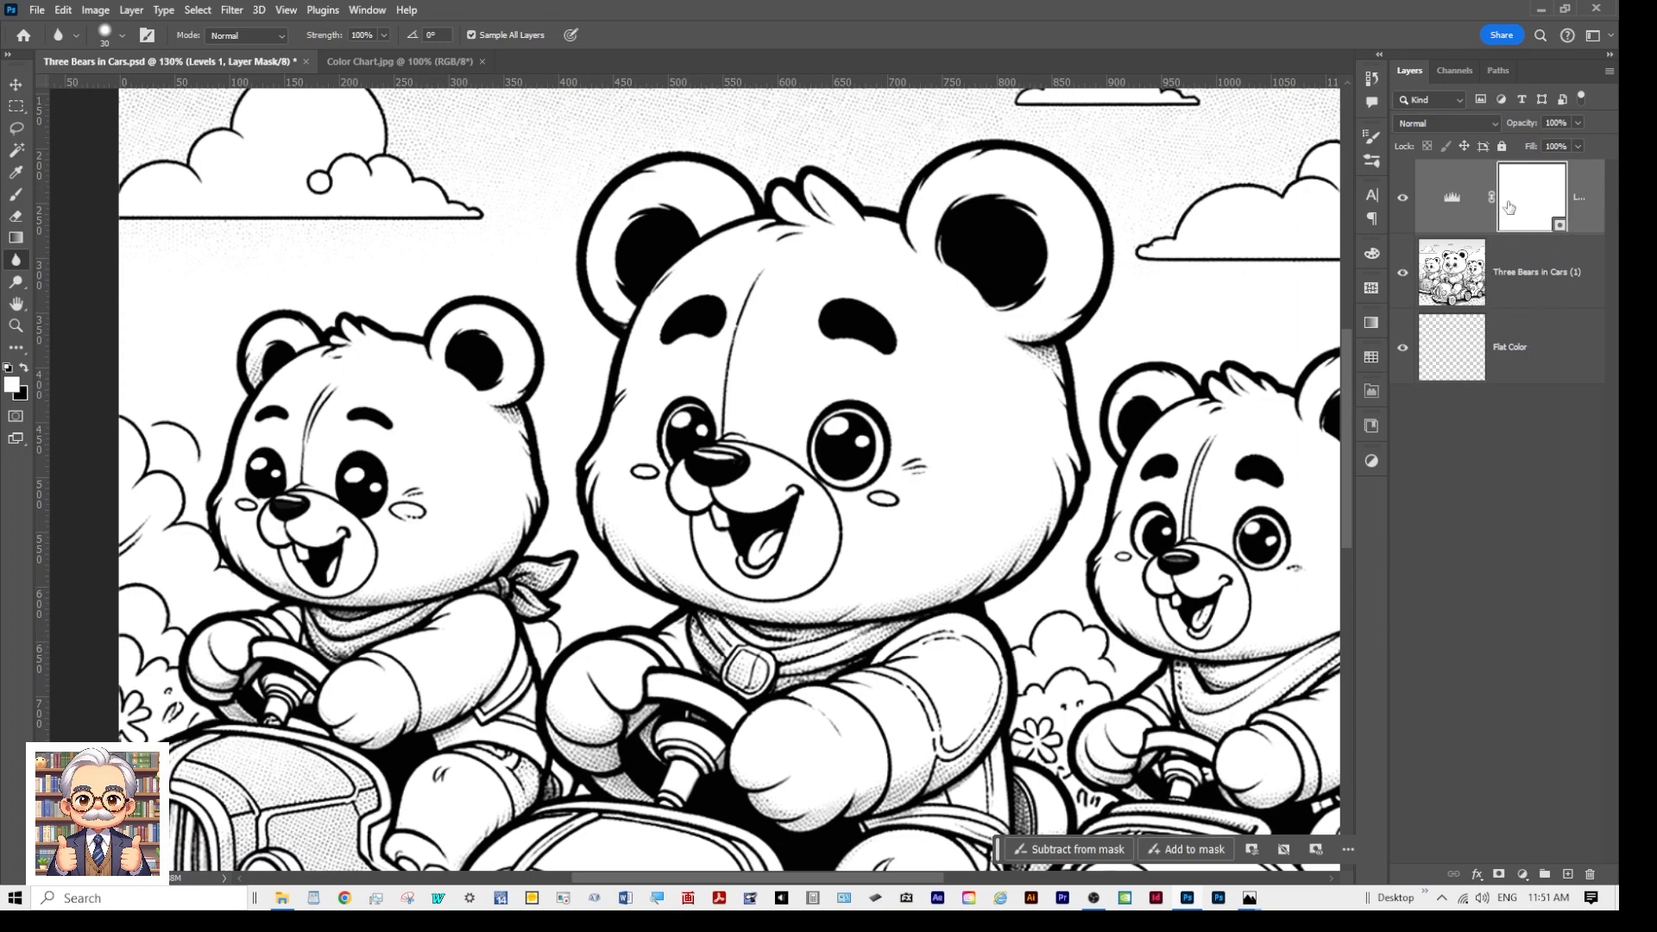
Step: Merge the Levels adjustment down into the Three Bears in Cars (1) layer and check the lines on the center bear's face
{"action": "right_click", "coordinate": [1584, 218]}
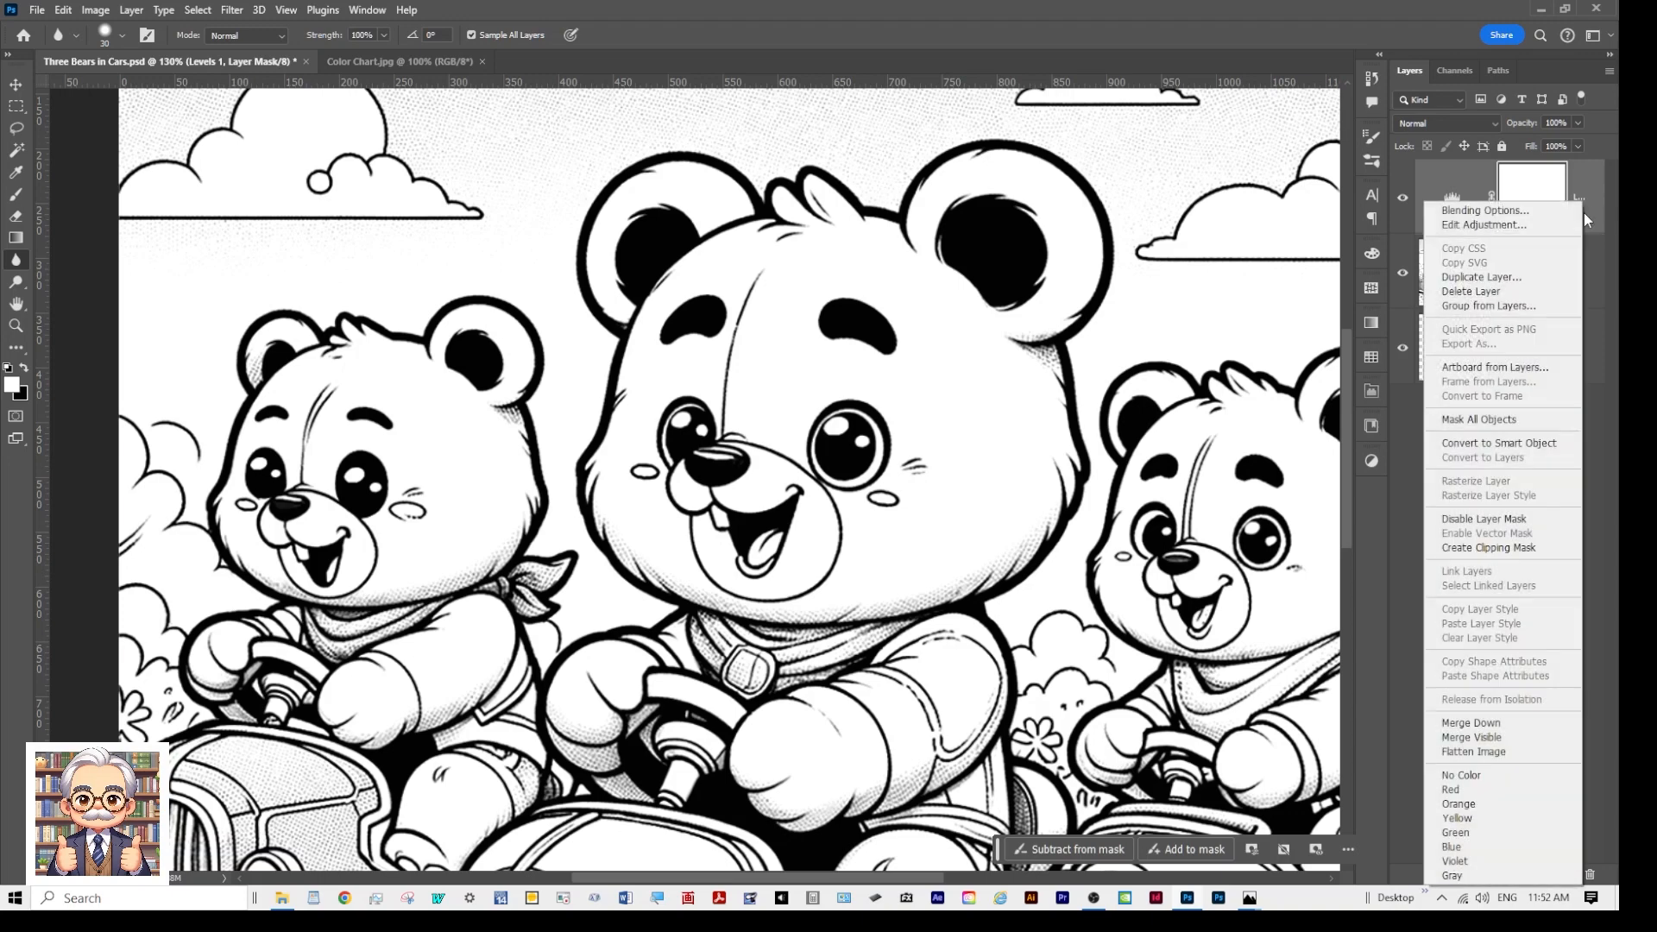
{"action": "left_click", "coordinate": [1465, 727]}
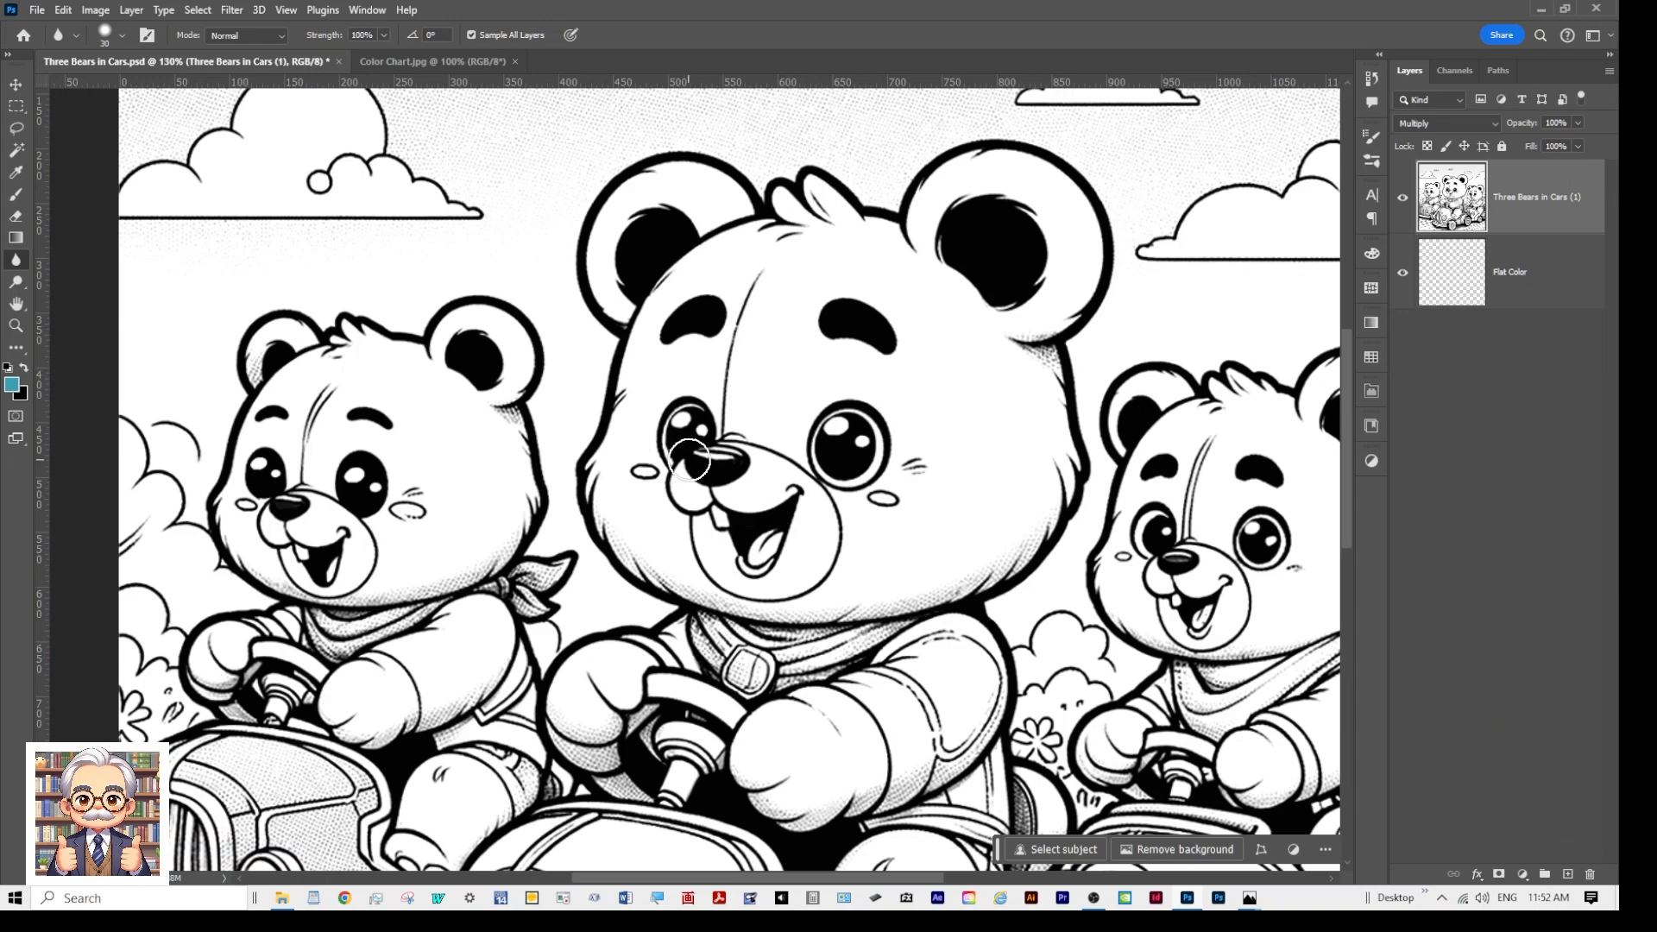
{"action": "scroll", "coordinate": [716, 447], "scroll_direction": "up", "scroll_amount": 2}
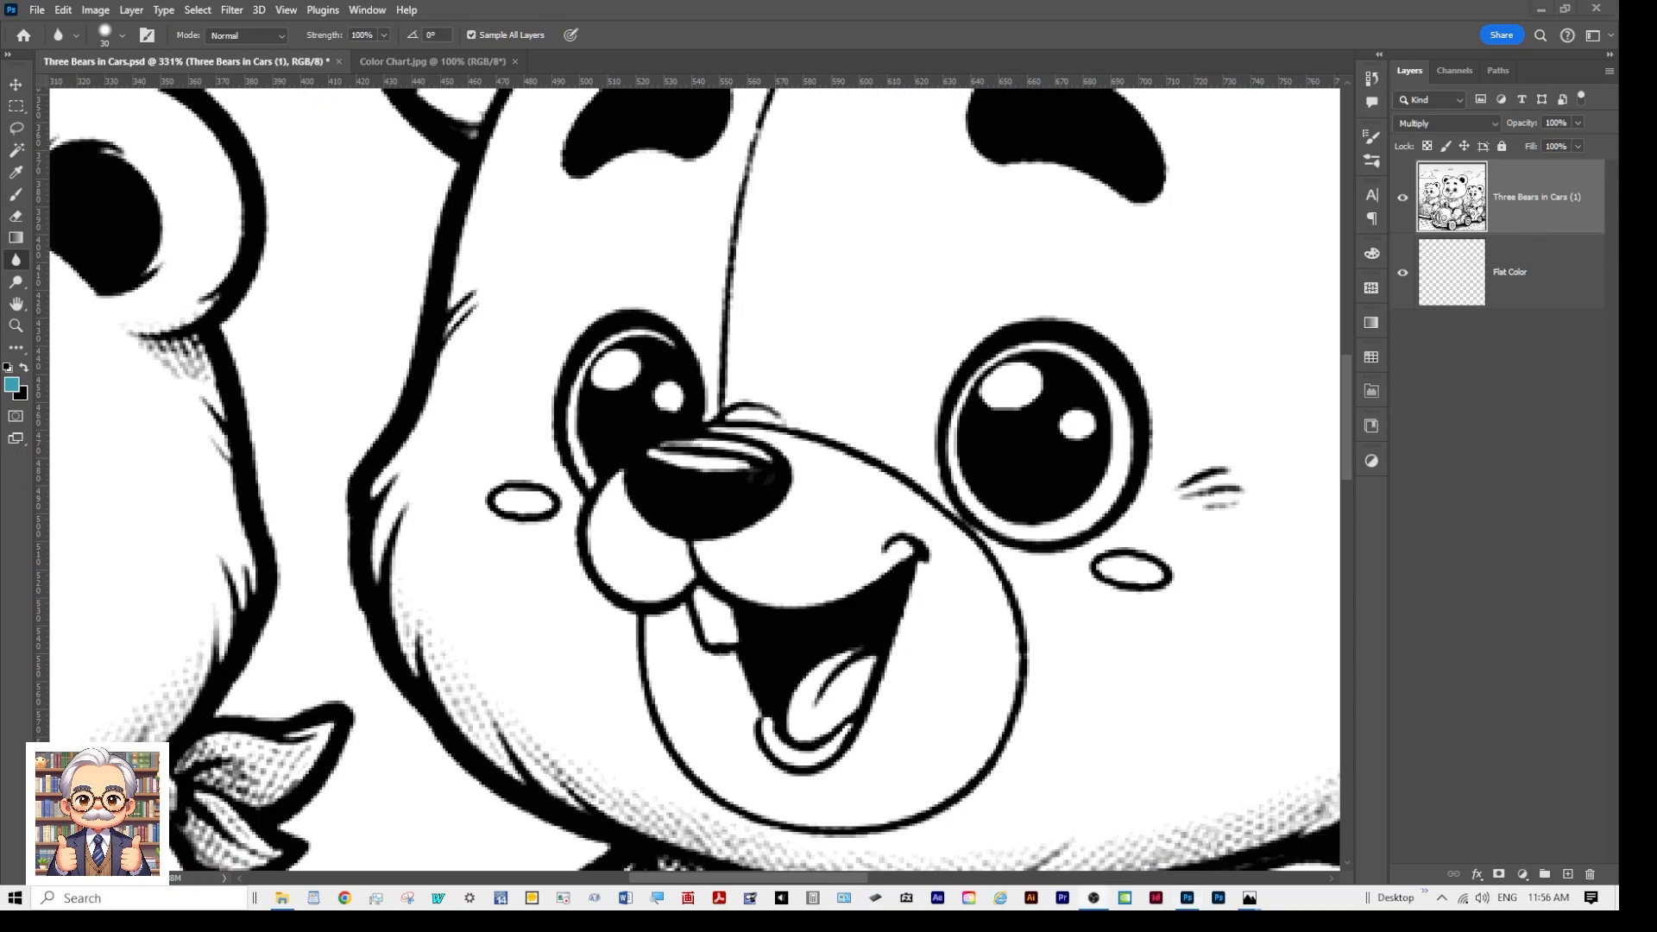
{"action": "scroll", "coordinate": [687, 396], "scroll_direction": "down", "scroll_amount": 5}
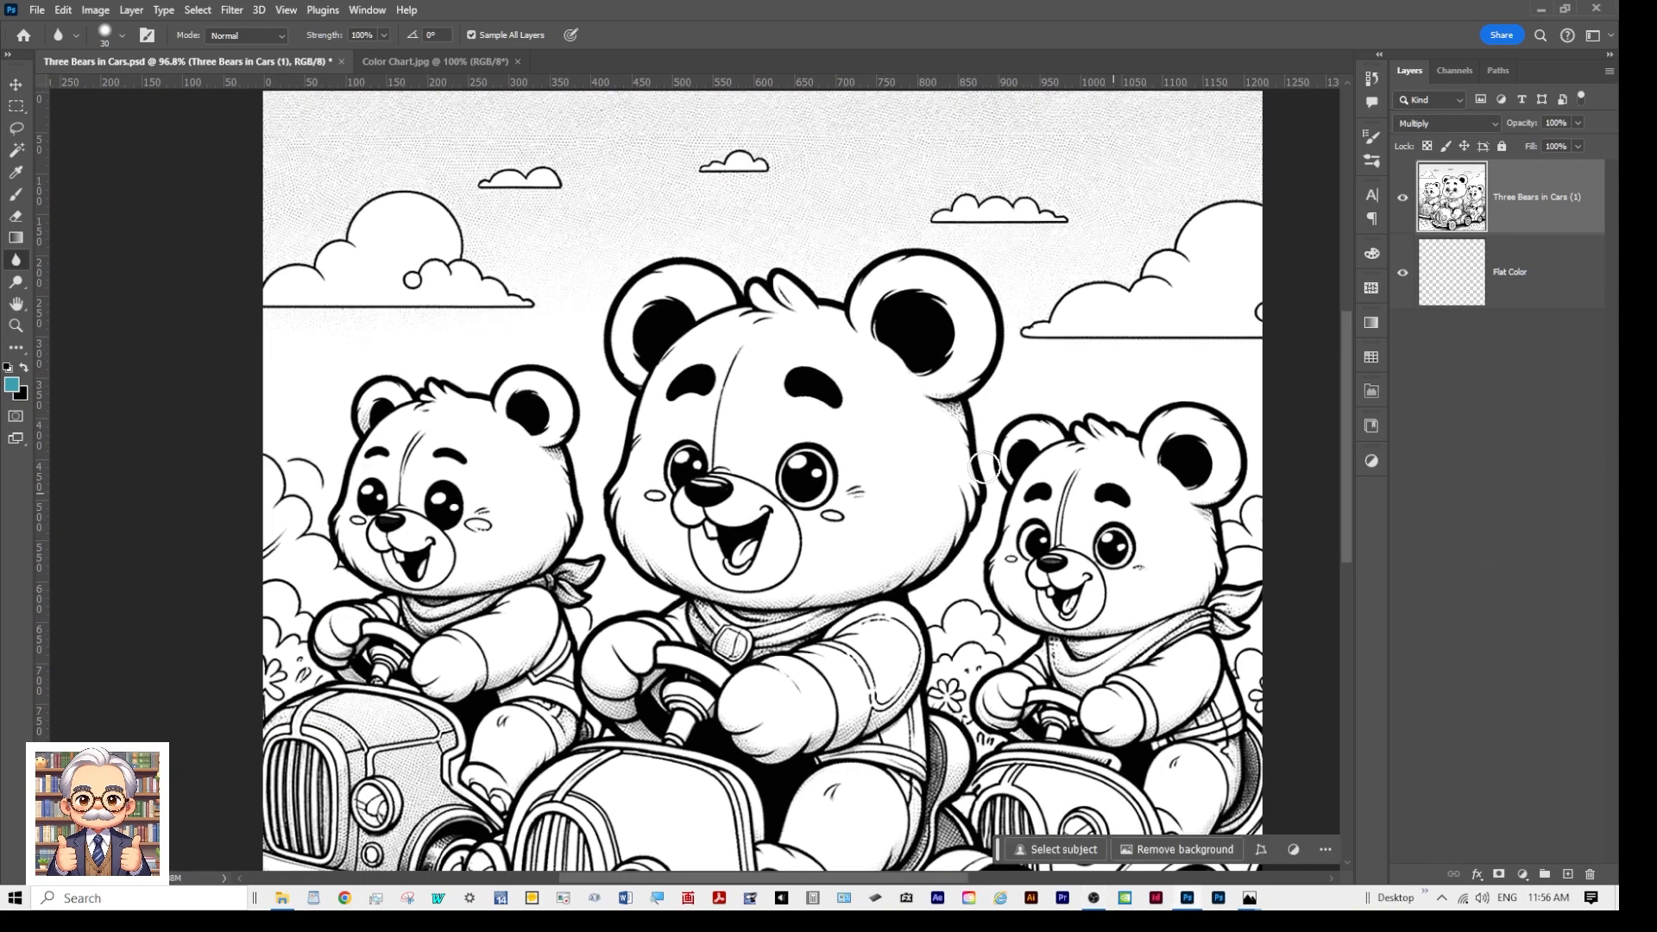
Step: Fully lock the Three Bears in Cars (1) line-art layer and make the Flat Color layer active
{"action": "scroll", "coordinate": [732, 416], "scroll_direction": "down", "scroll_amount": 3}
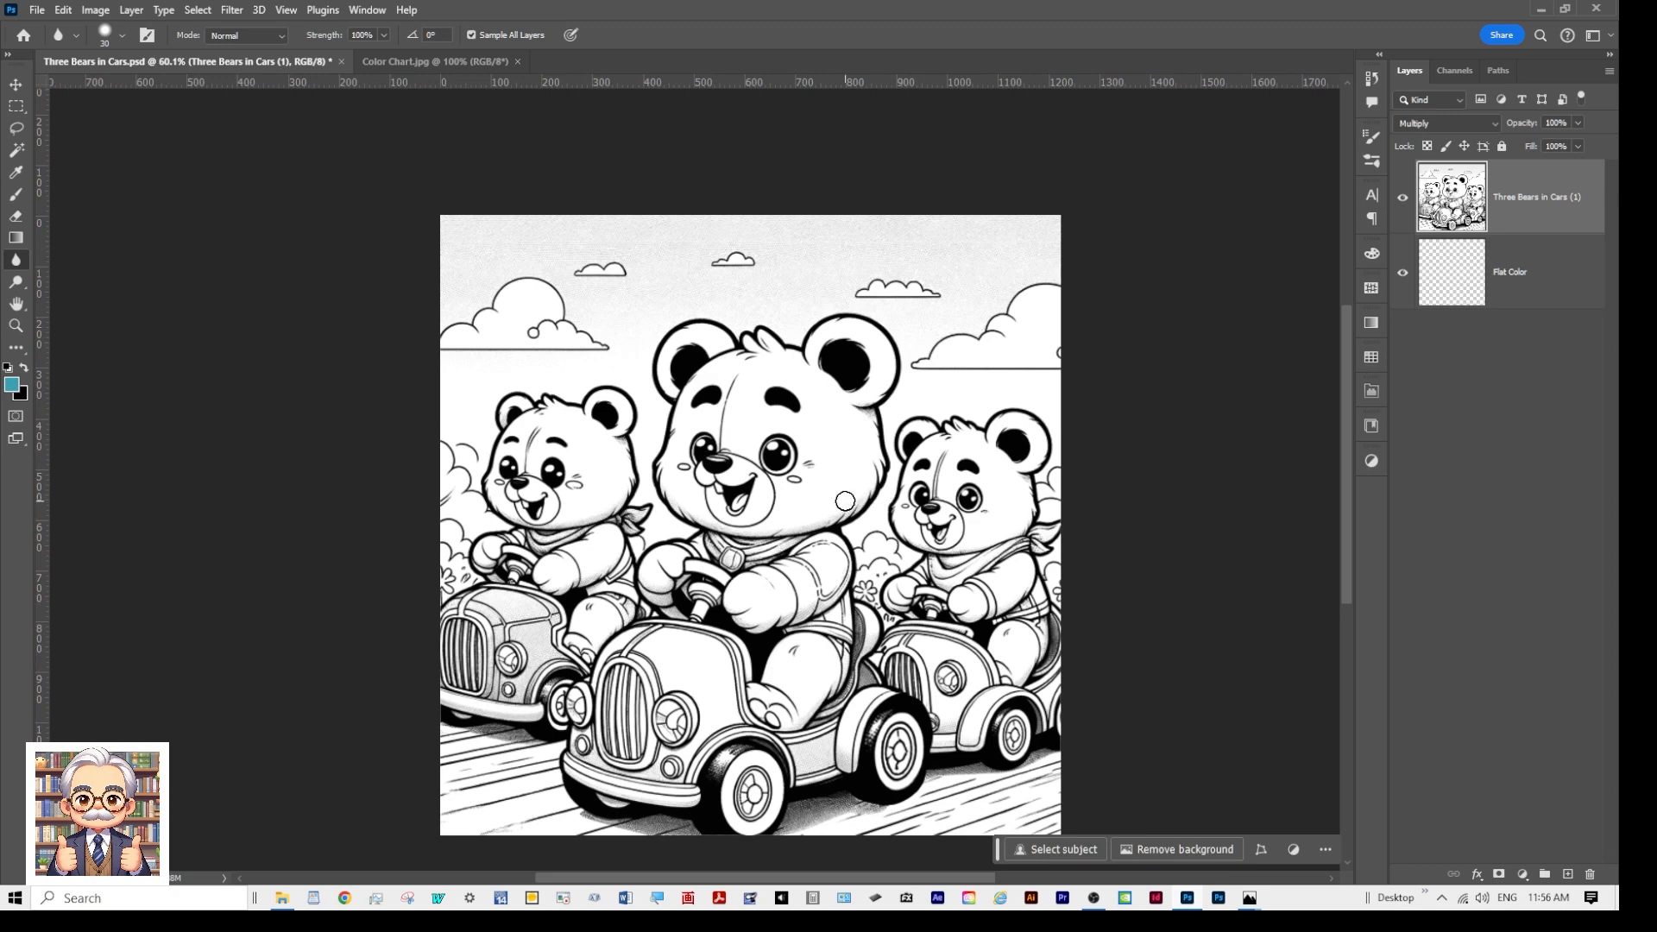
{"action": "left_click_drag", "start_coordinate": [849, 501], "coordinate": [770, 458]}
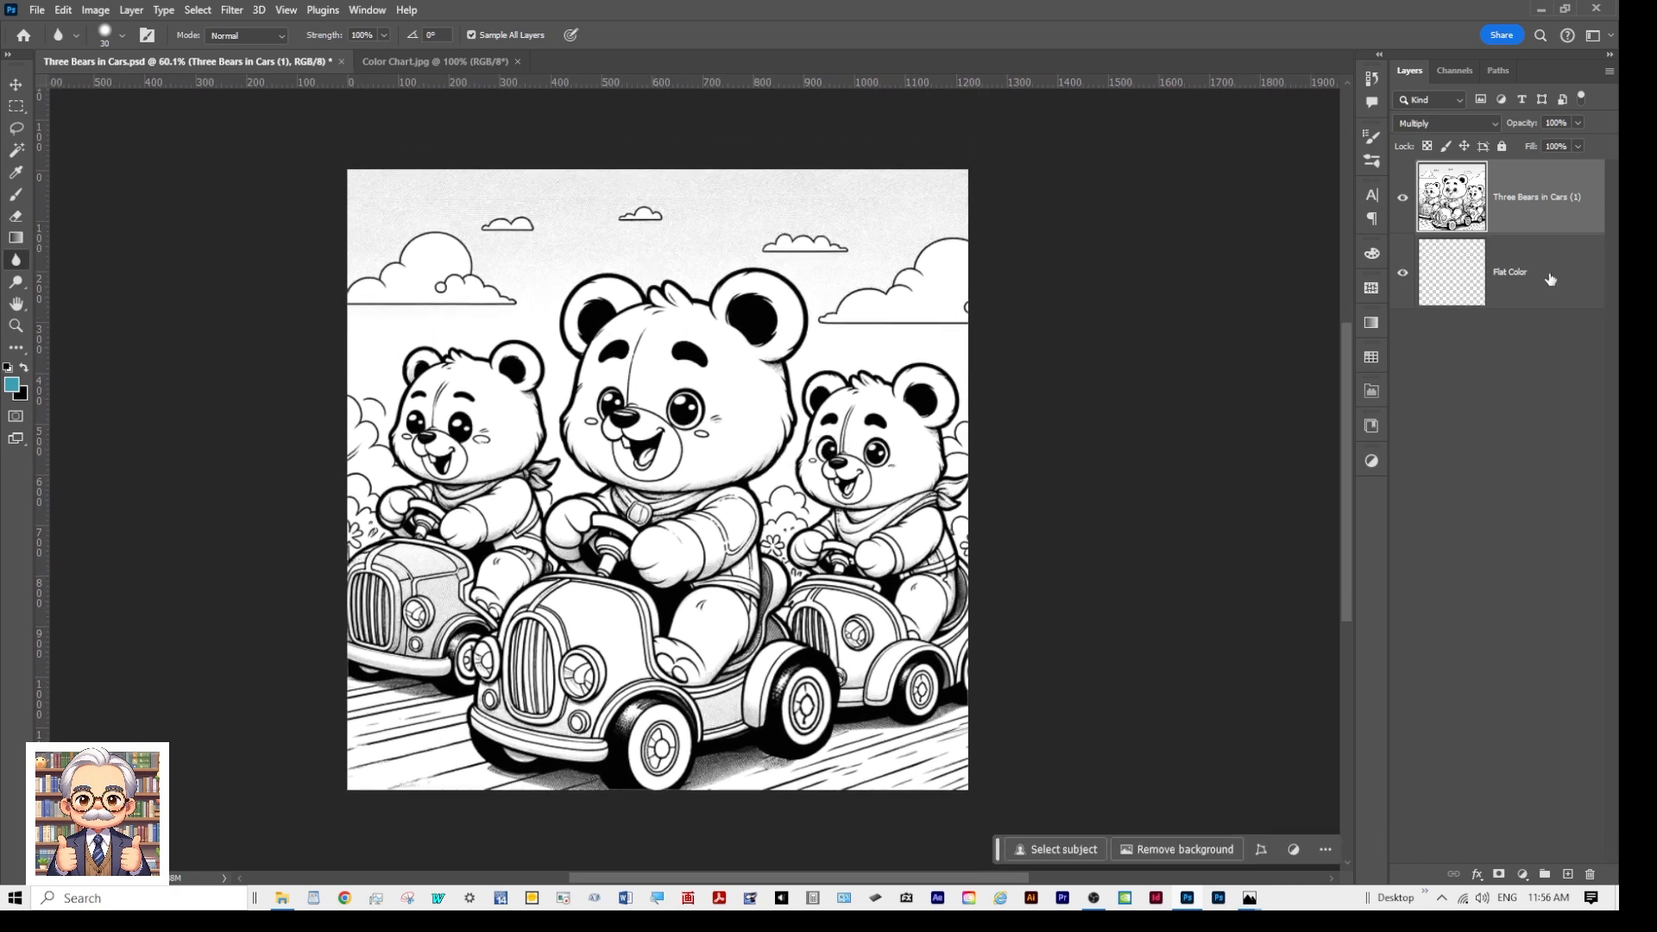
{"action": "left_click", "coordinate": [1502, 148]}
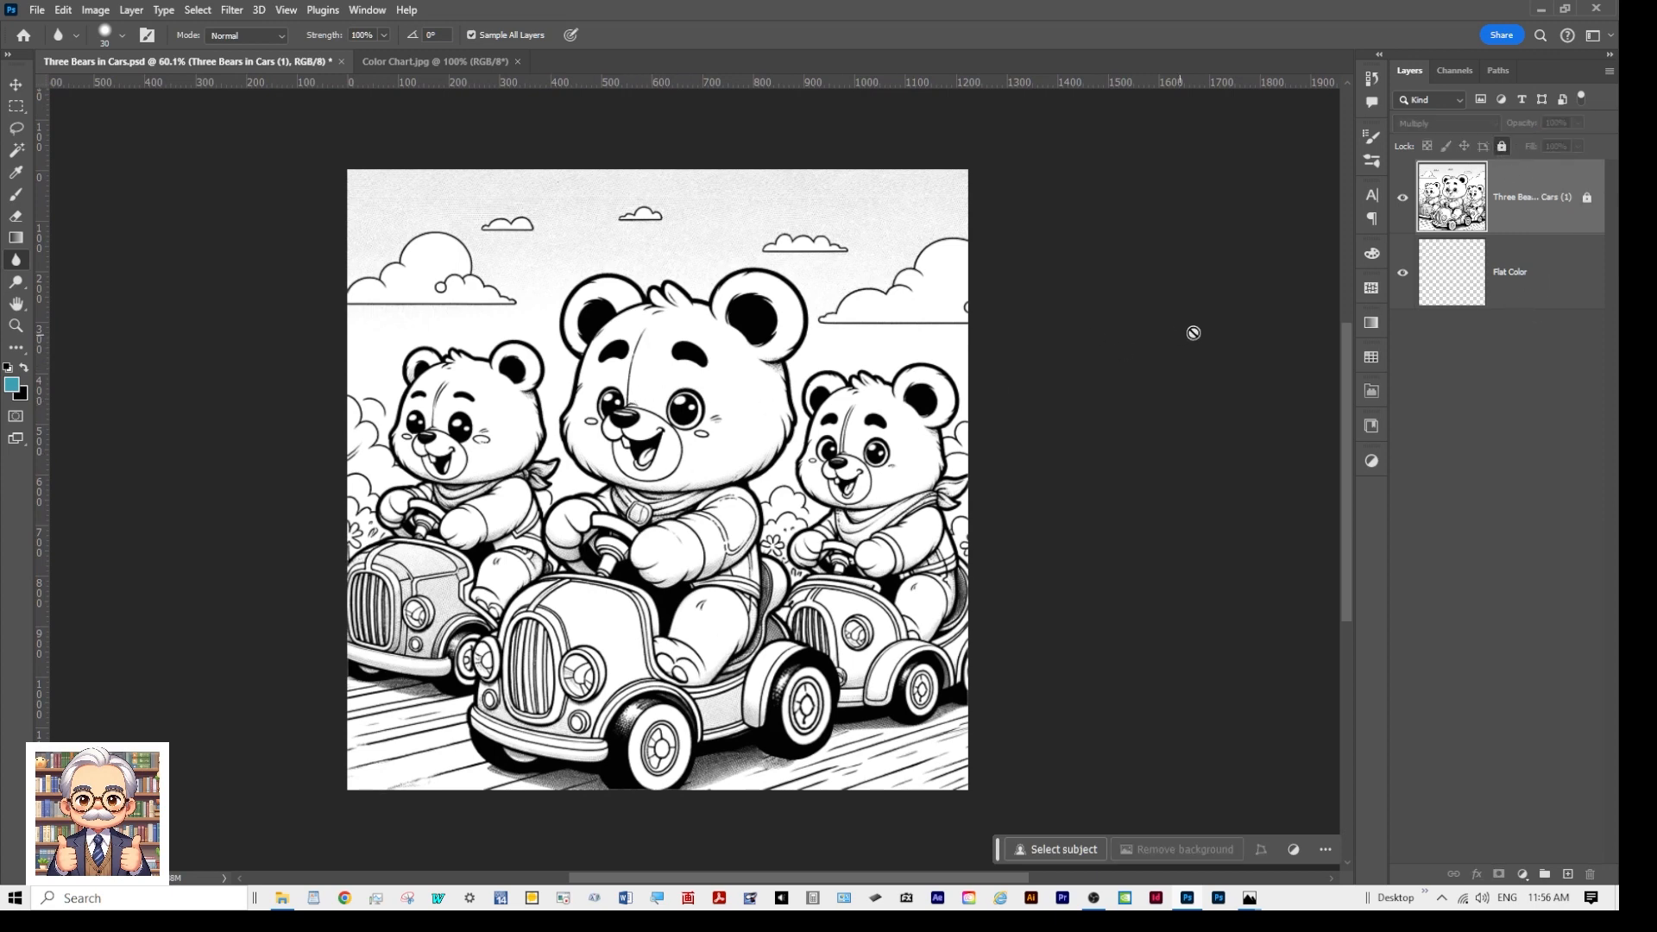
{"action": "left_click", "coordinate": [1565, 293]}
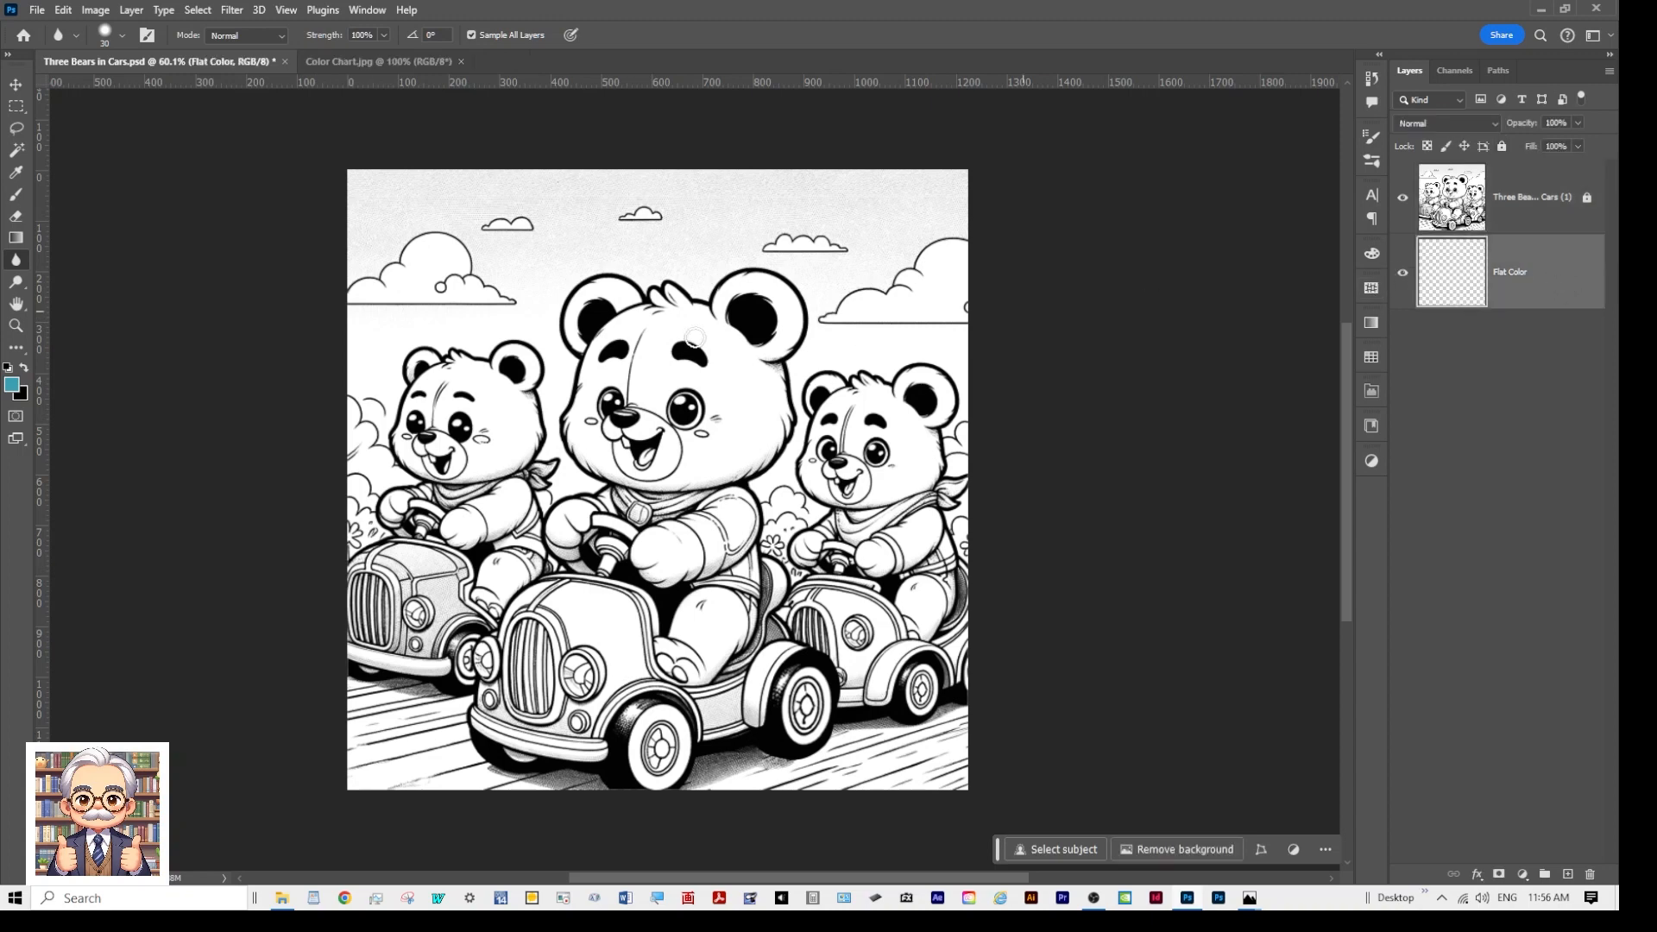
Step: Select the entire canvas on the Flat Color layer
{"action": "left_click", "coordinate": [17, 106]}
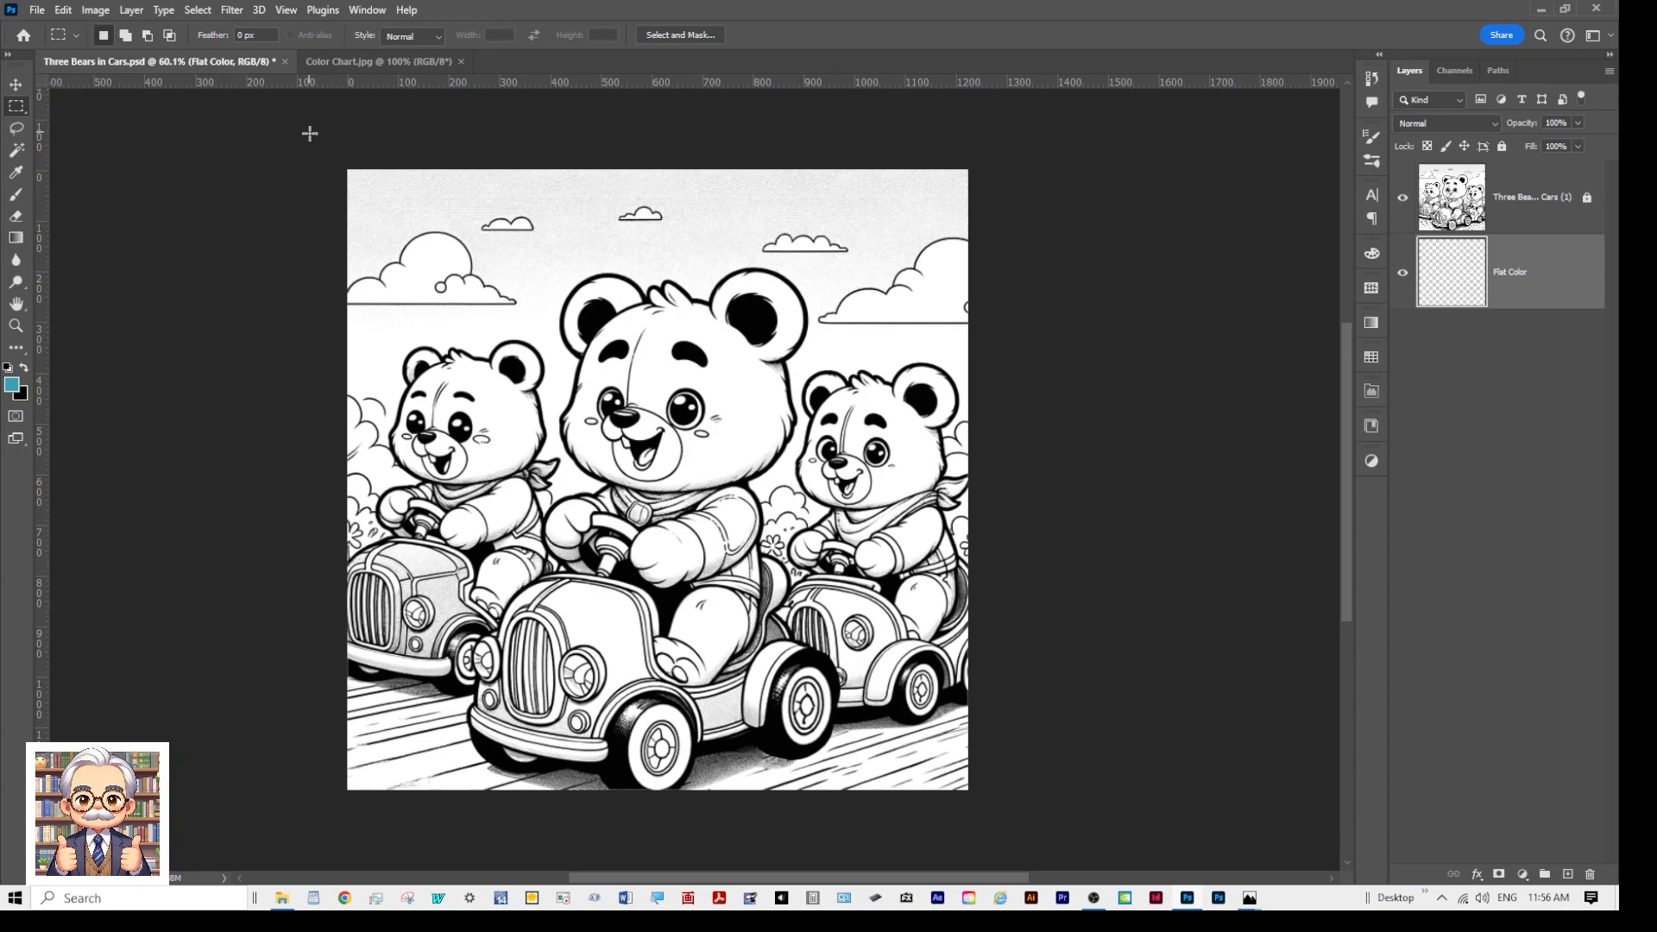
{"action": "left_click_drag", "start_coordinate": [346, 169], "coordinate": [1034, 801]}
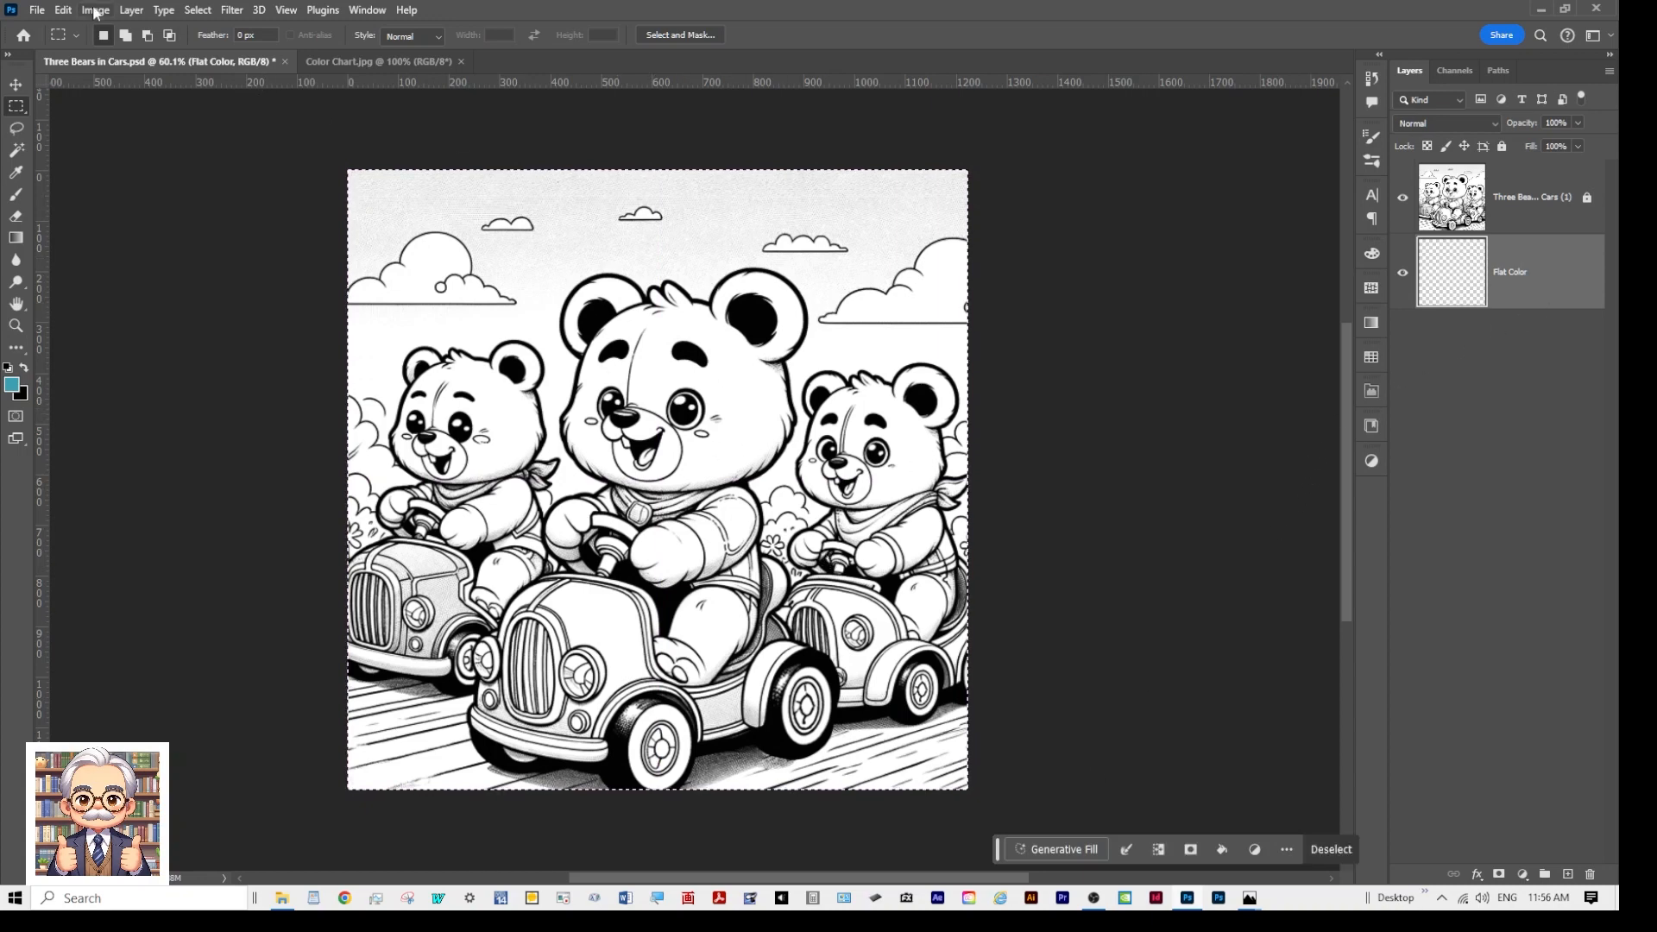
{"action": "left_click", "coordinate": [63, 11]}
{"action": "left_click", "coordinate": [63, 11]}
{"action": "left_click", "coordinate": [196, 11]}
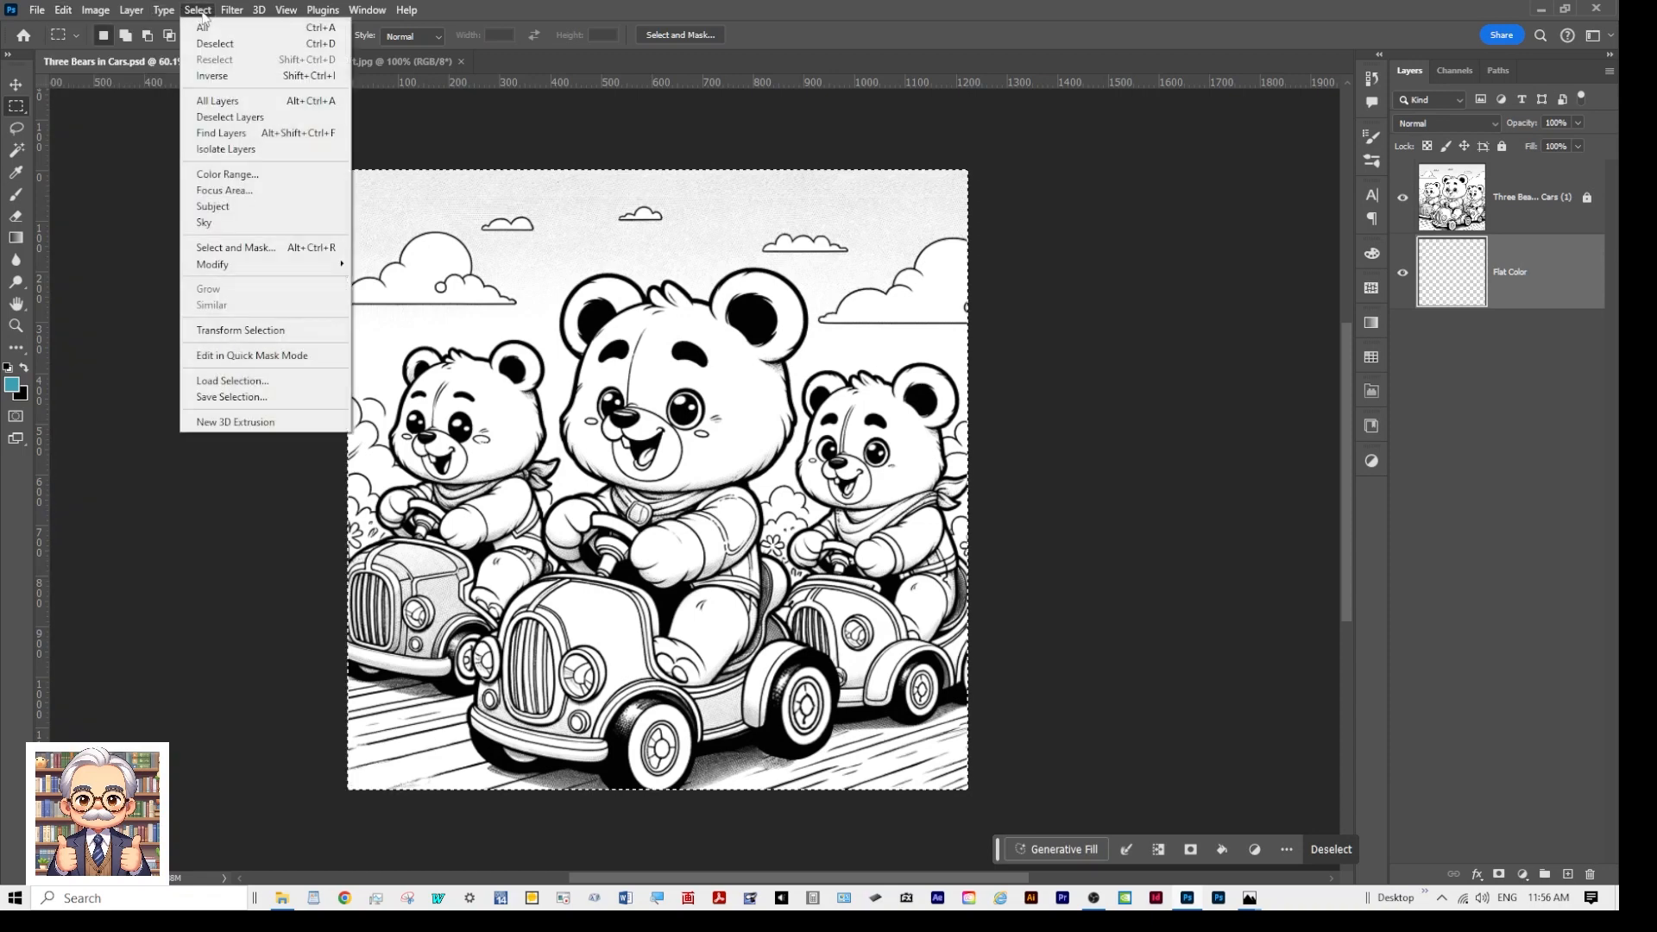
{"action": "left_click", "coordinate": [205, 31]}
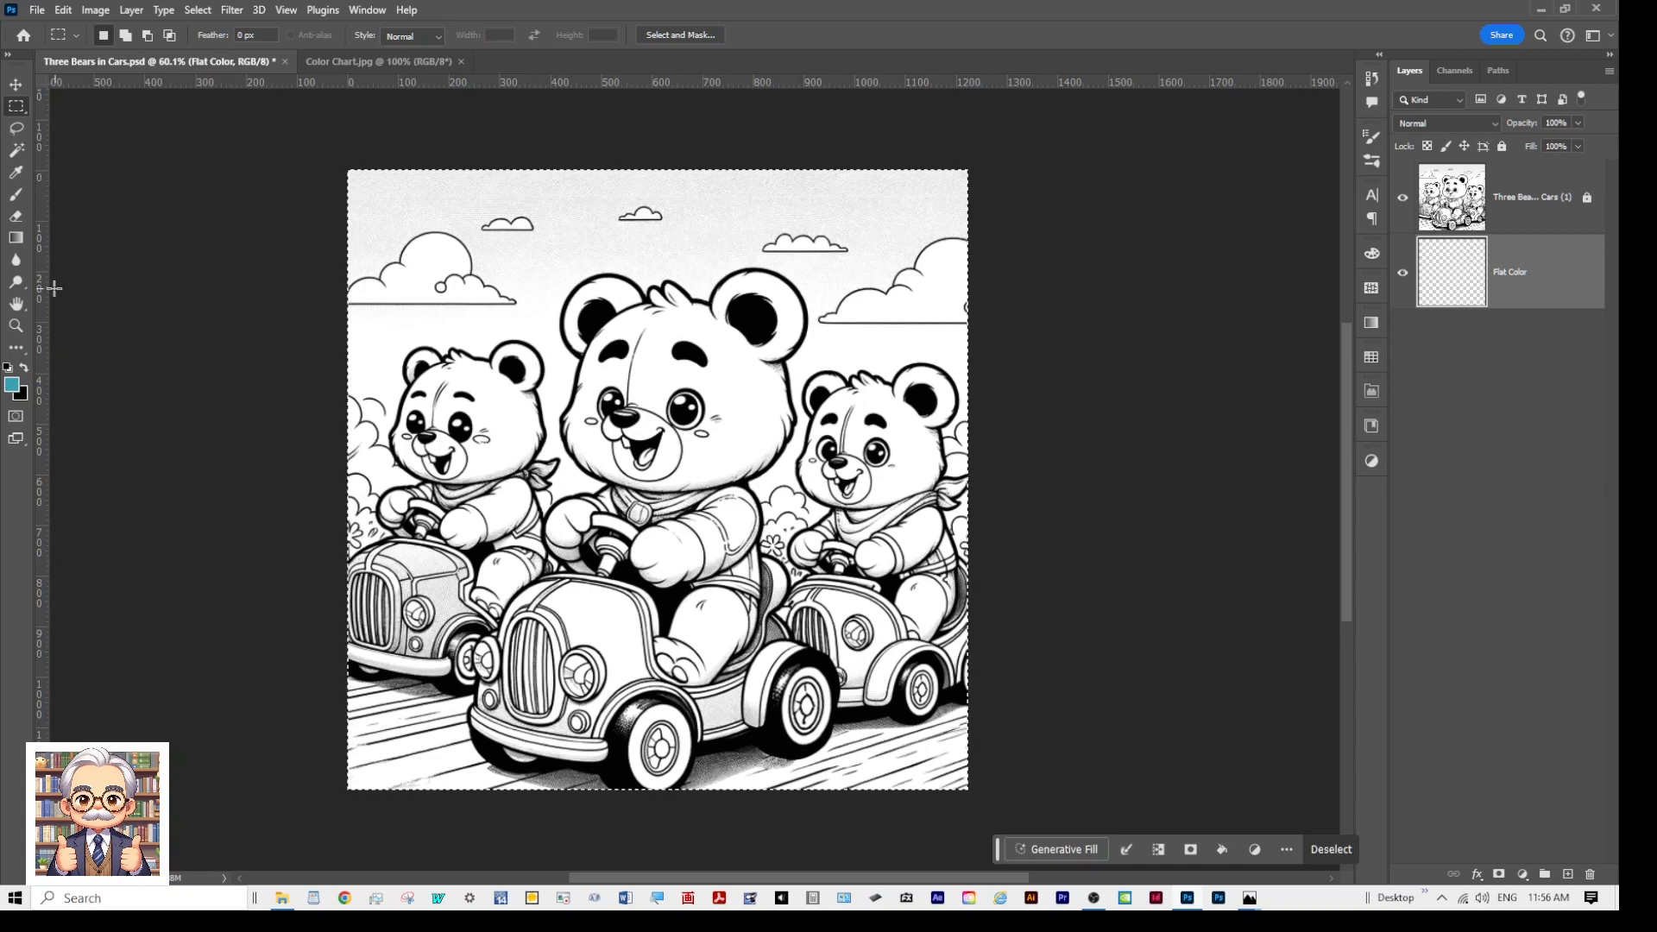
Step: Choose the Hard brush from the Coloring brush group at 32 px size and 100% hardness
{"action": "left_click", "coordinate": [15, 195]}
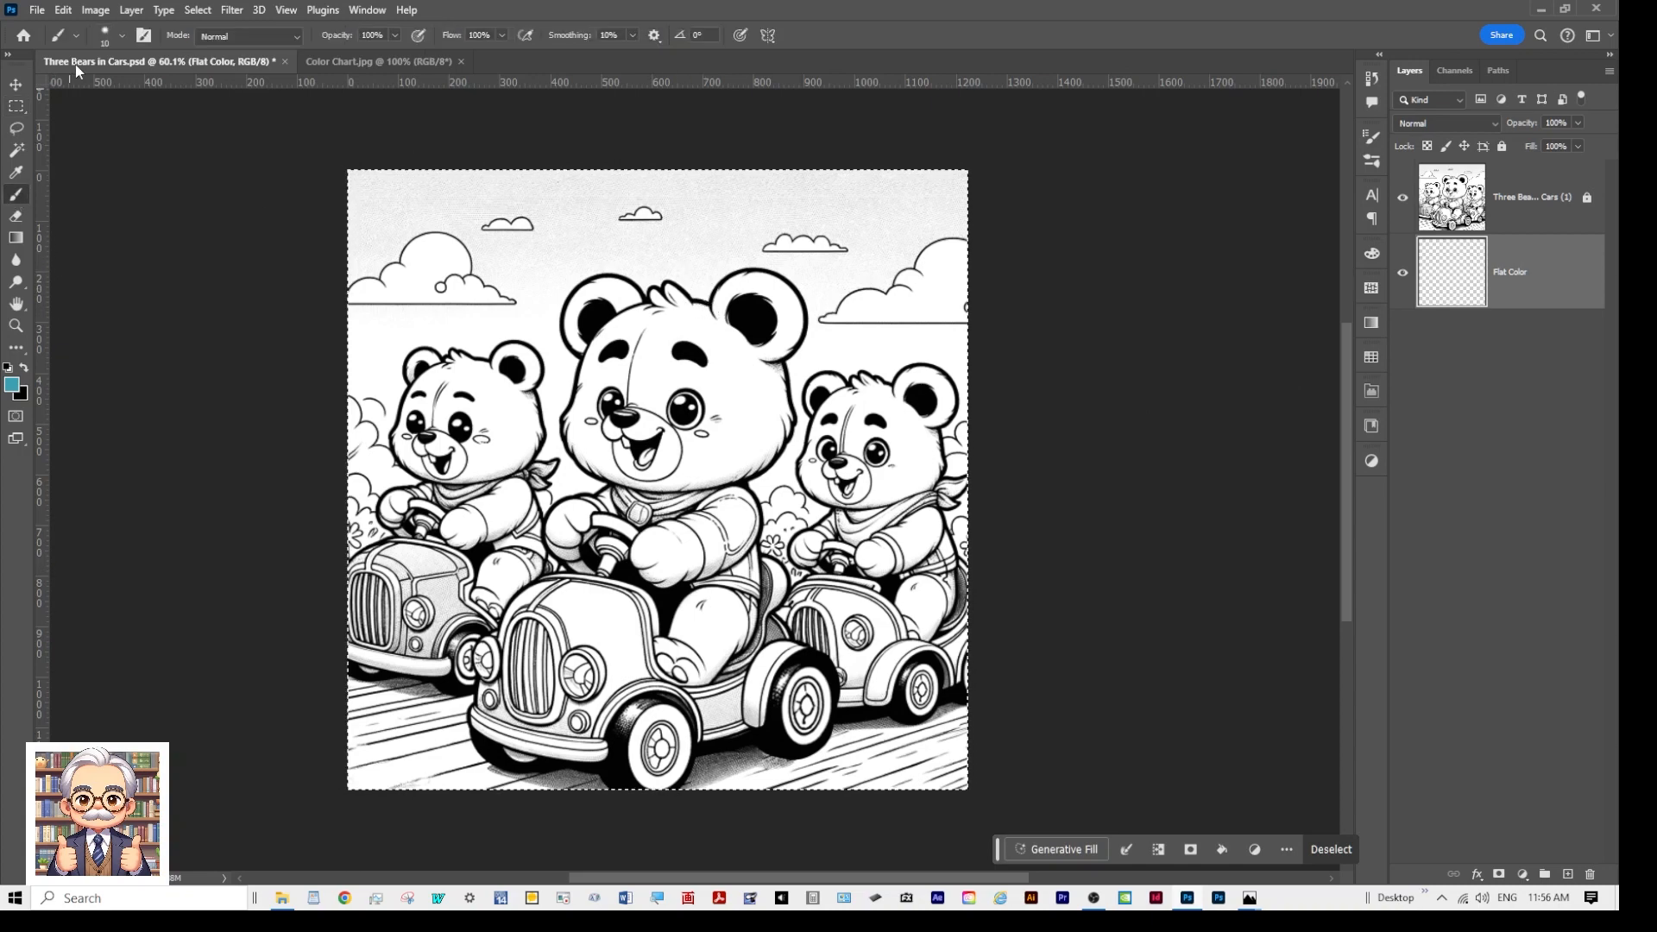
{"action": "left_click", "coordinate": [121, 35]}
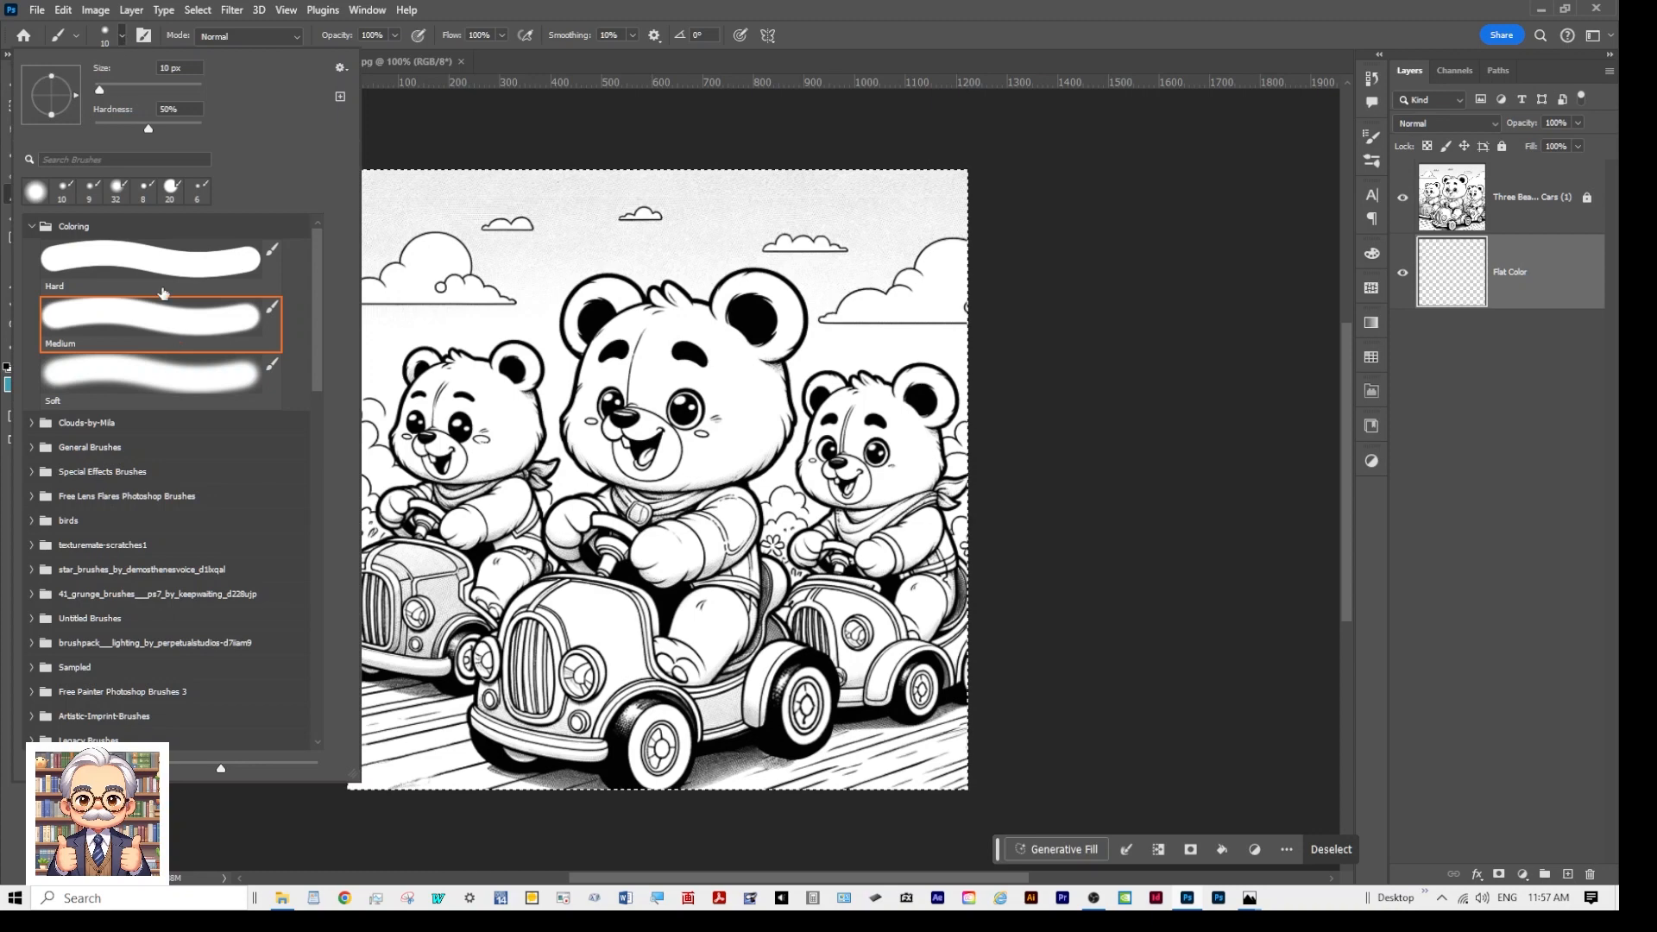
{"action": "left_click", "coordinate": [122, 266]}
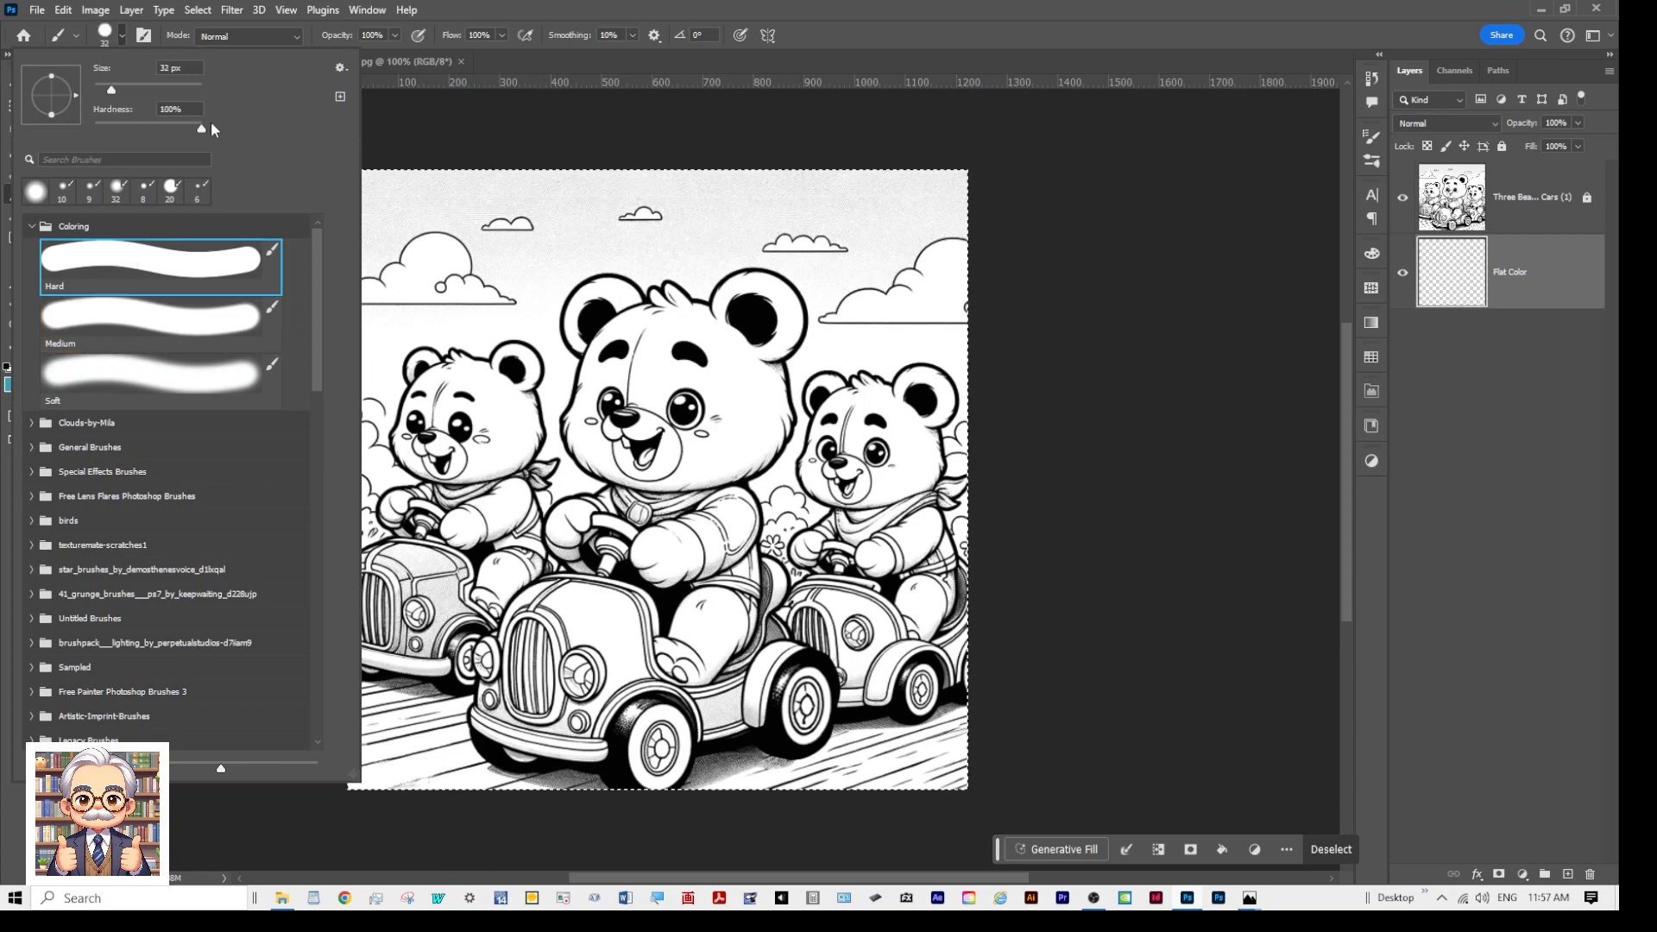
{"action": "left_click", "coordinate": [121, 35]}
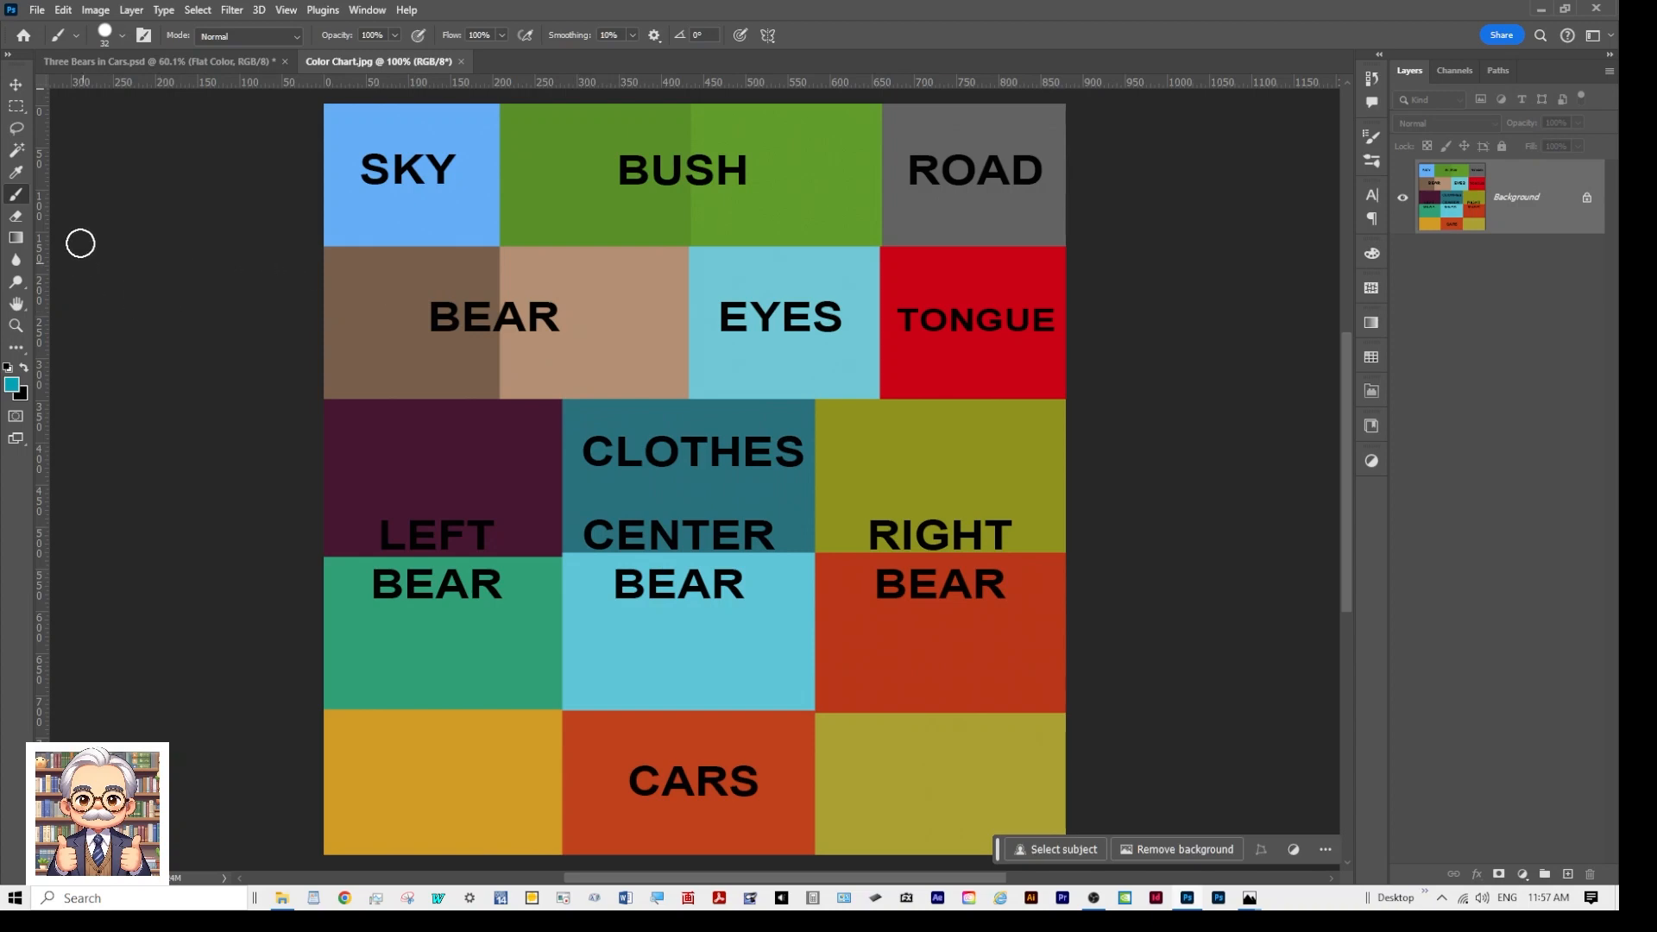
Step: Sample the SKY blue from Color Chart.jpg as the foreground color and return to Three Bears in Cars.psd
{"action": "left_click", "coordinate": [177, 65]}
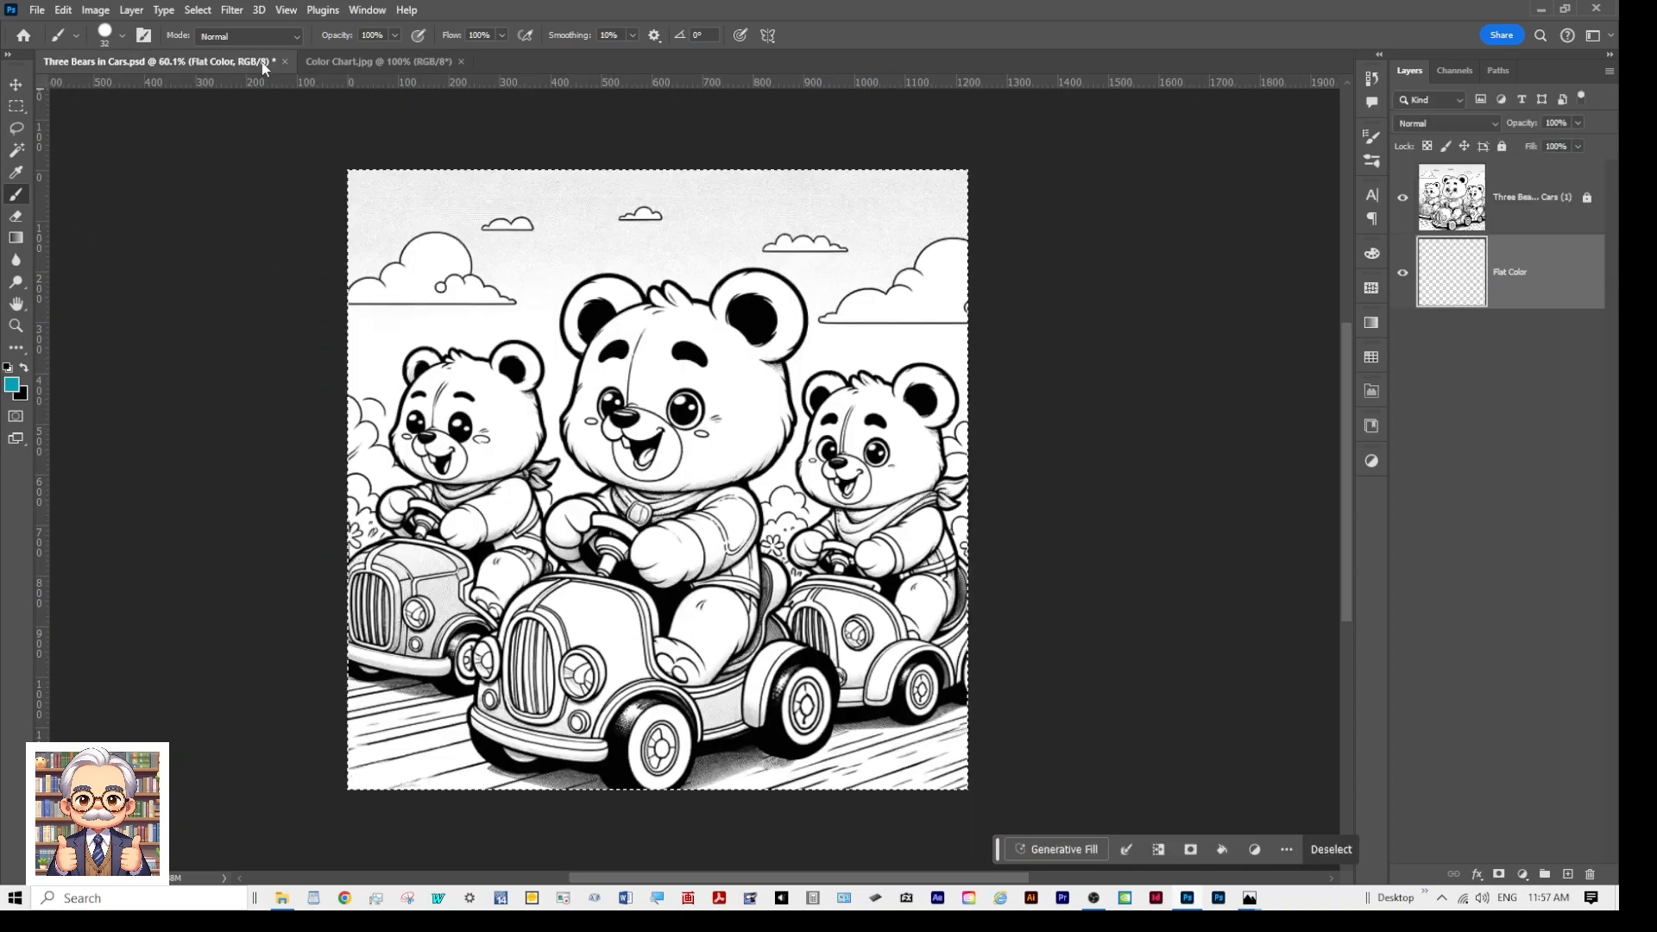
{"action": "left_click", "coordinate": [372, 68]}
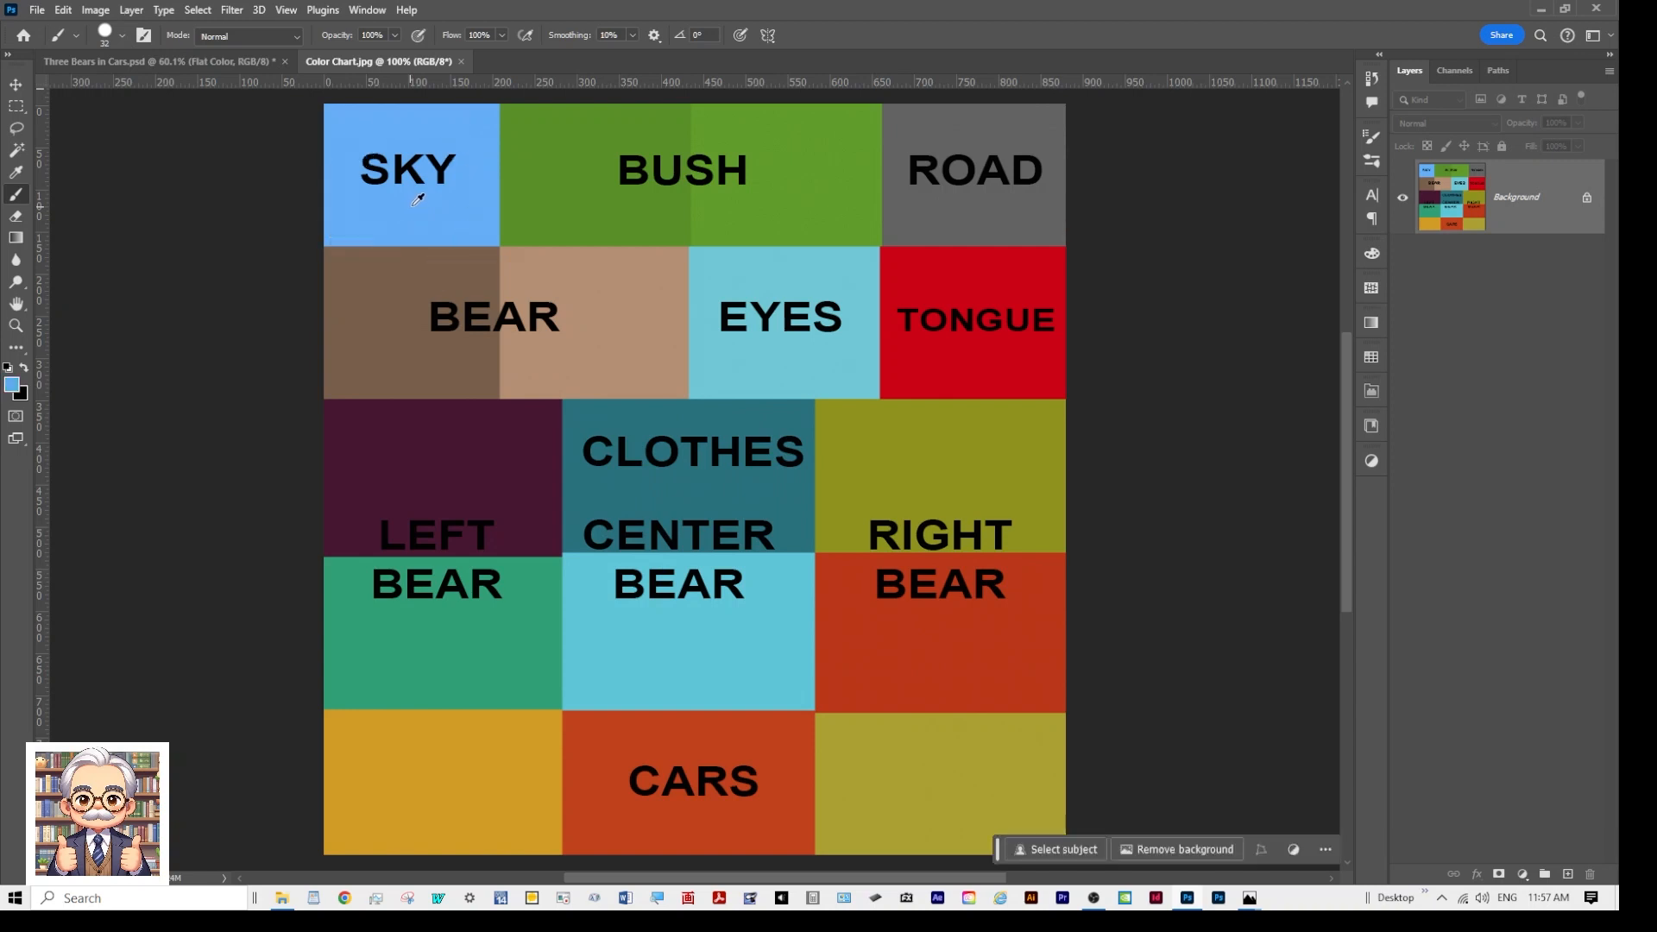
{"action": "left_click", "coordinate": [204, 59]}
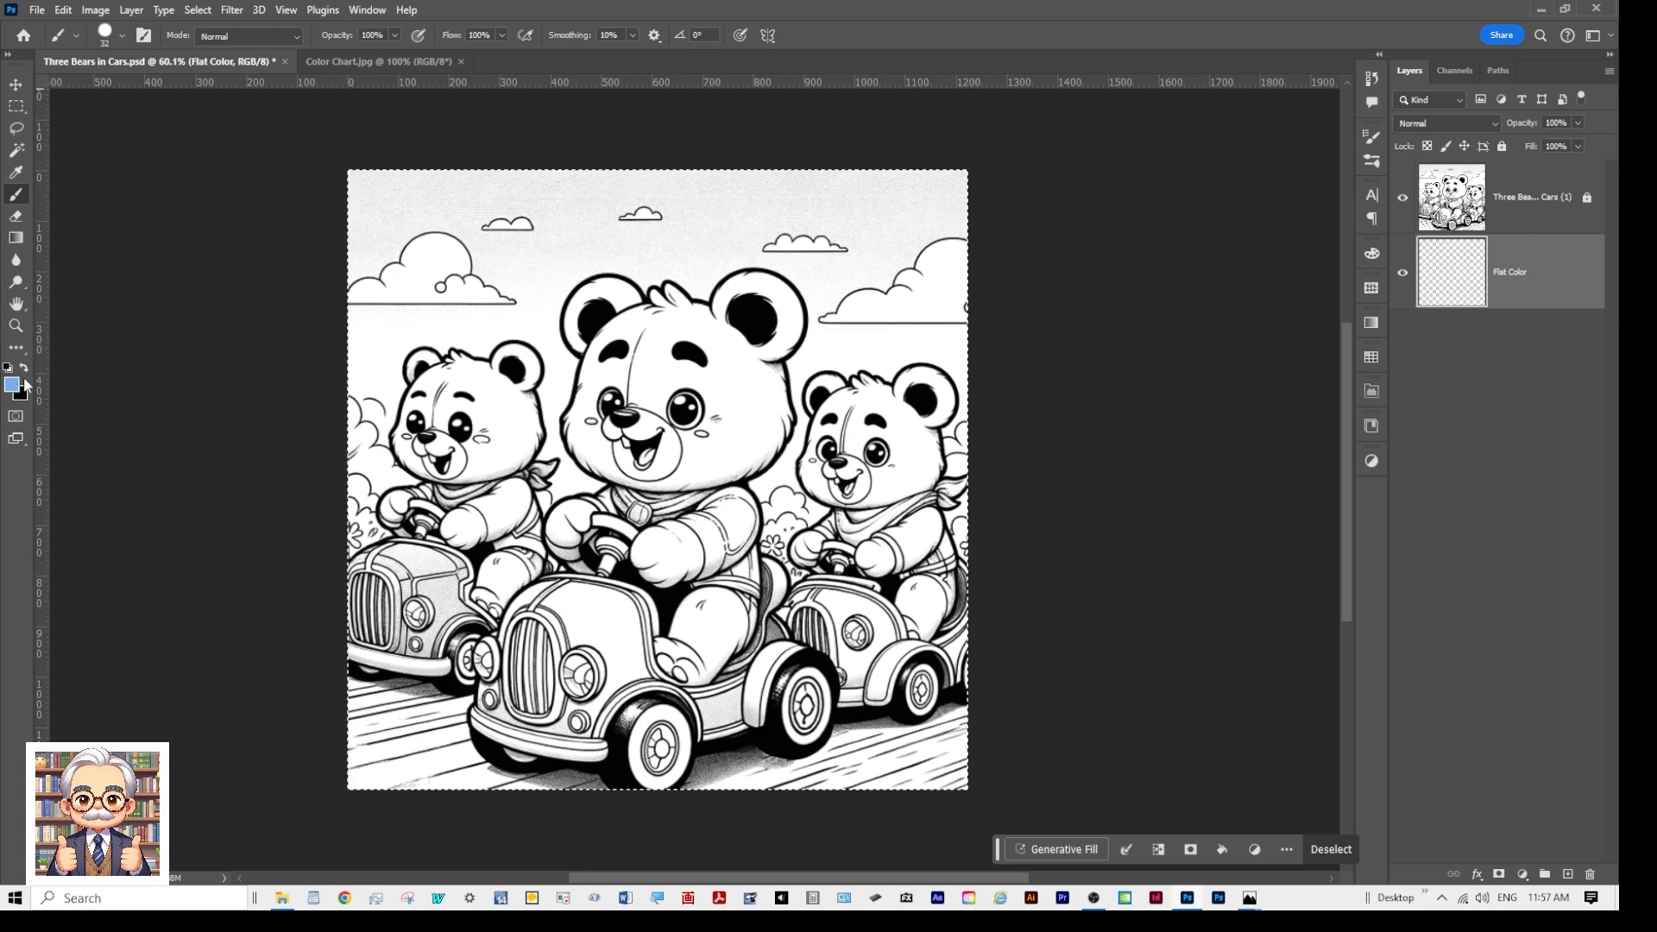
Step: Fill the selected canvas on the Flat Color layer with the foreground color at 100% opacity, Normal mode, and deselect
{"action": "left_click", "coordinate": [63, 10]}
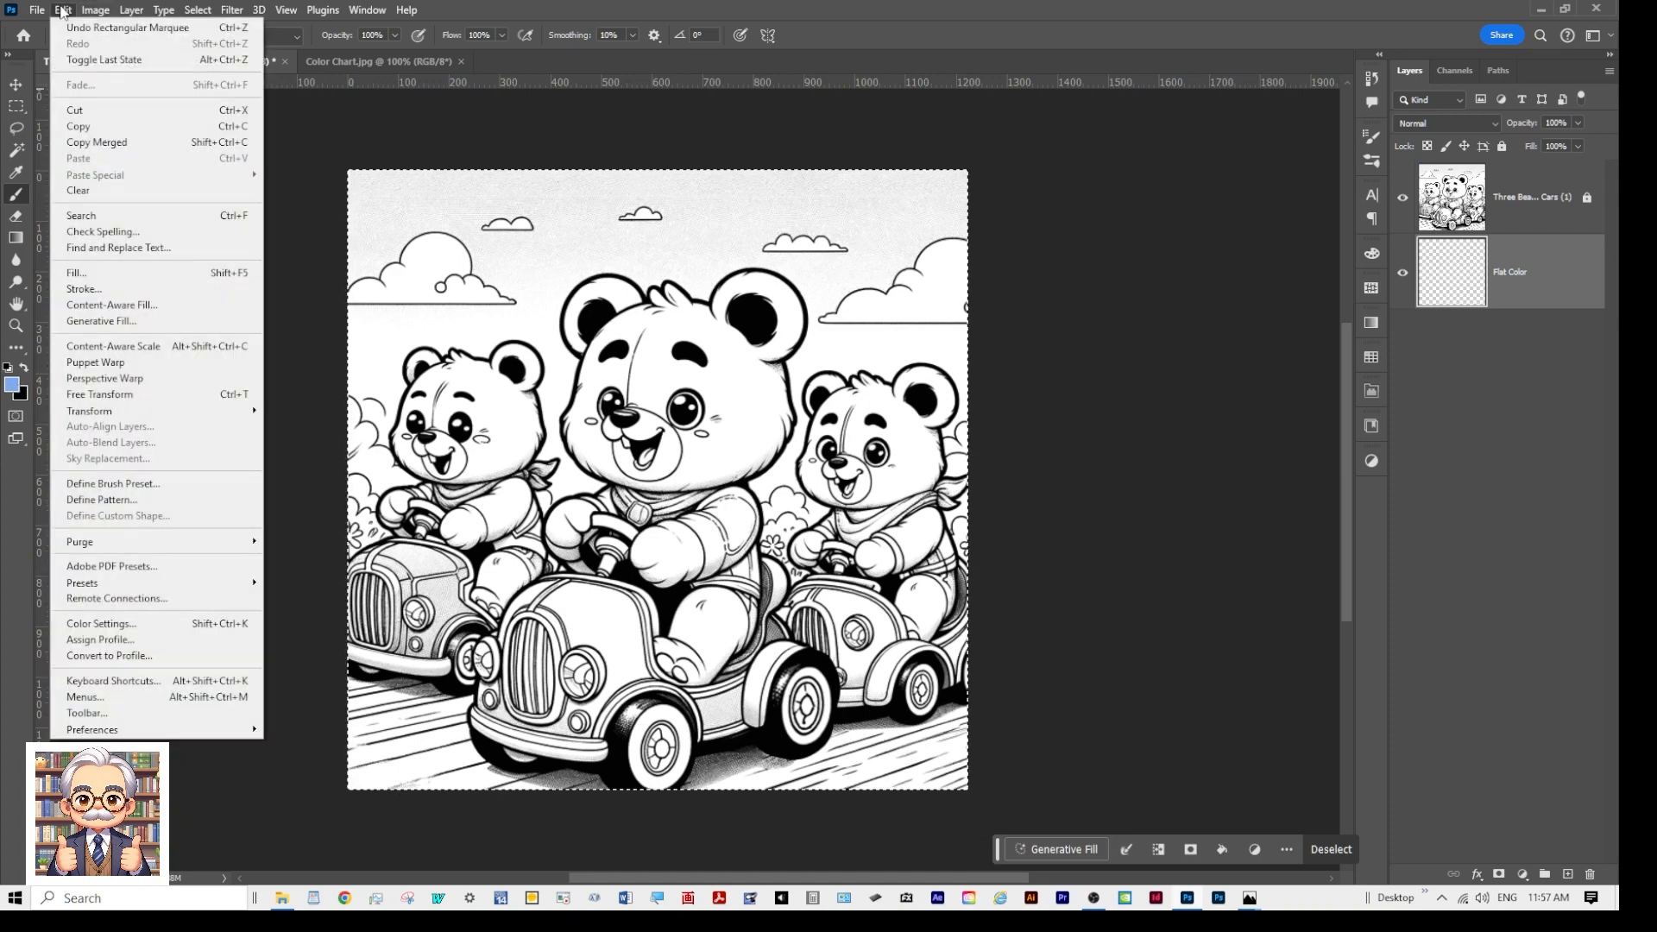
{"action": "left_click", "coordinate": [78, 273]}
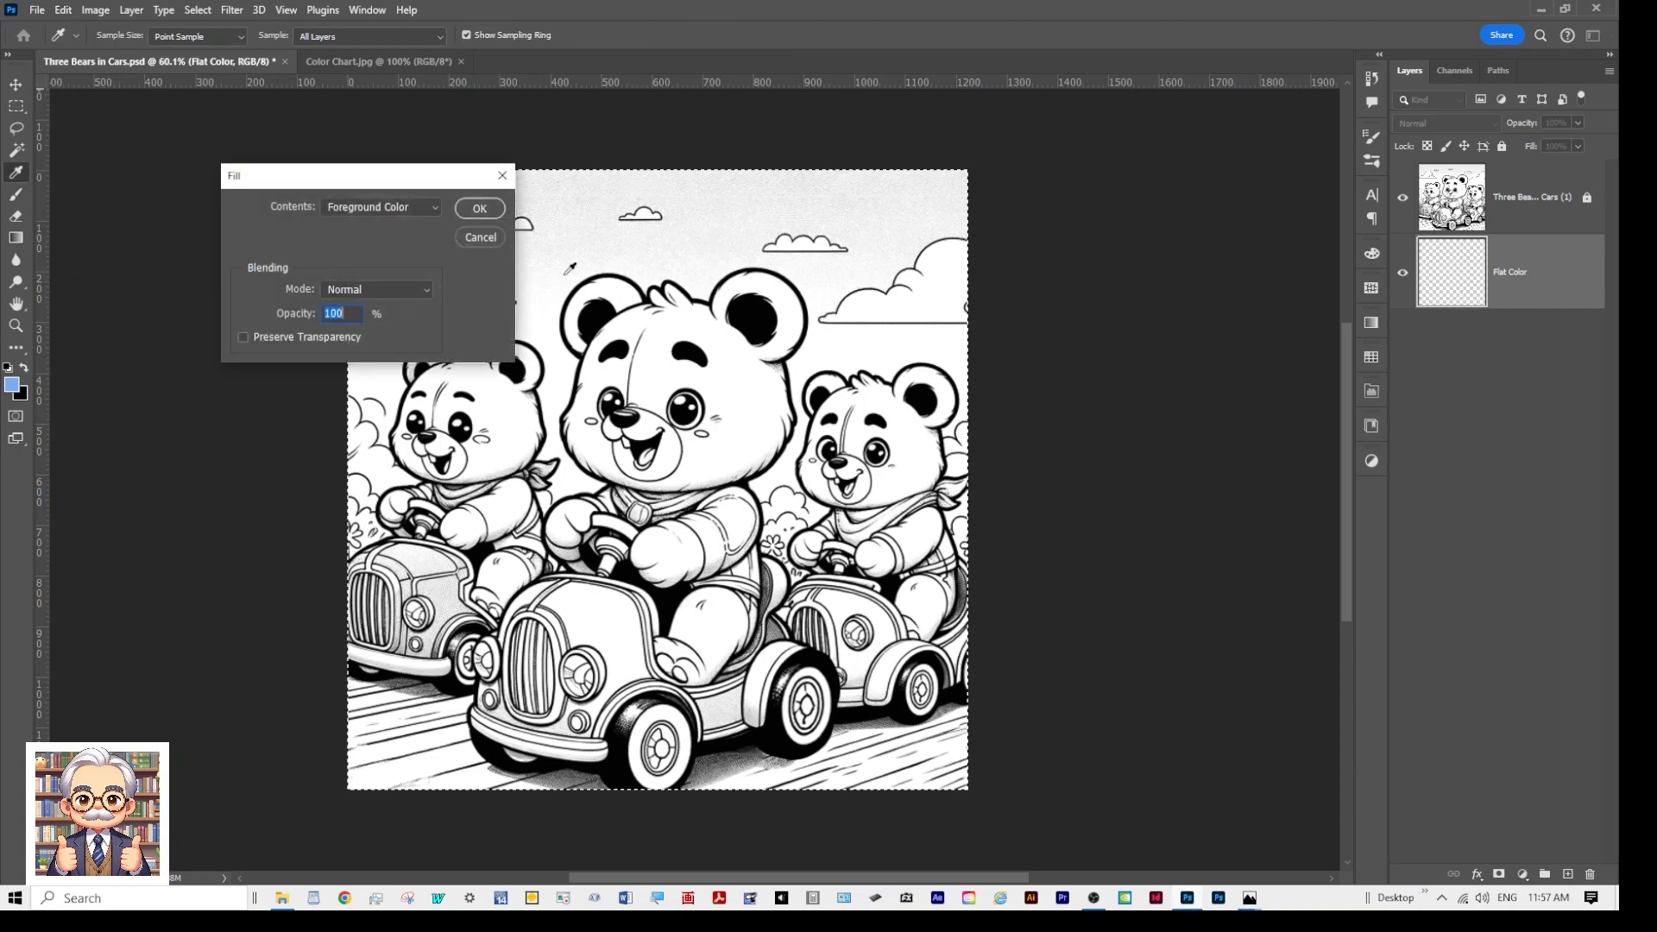
{"action": "left_click", "coordinate": [431, 205]}
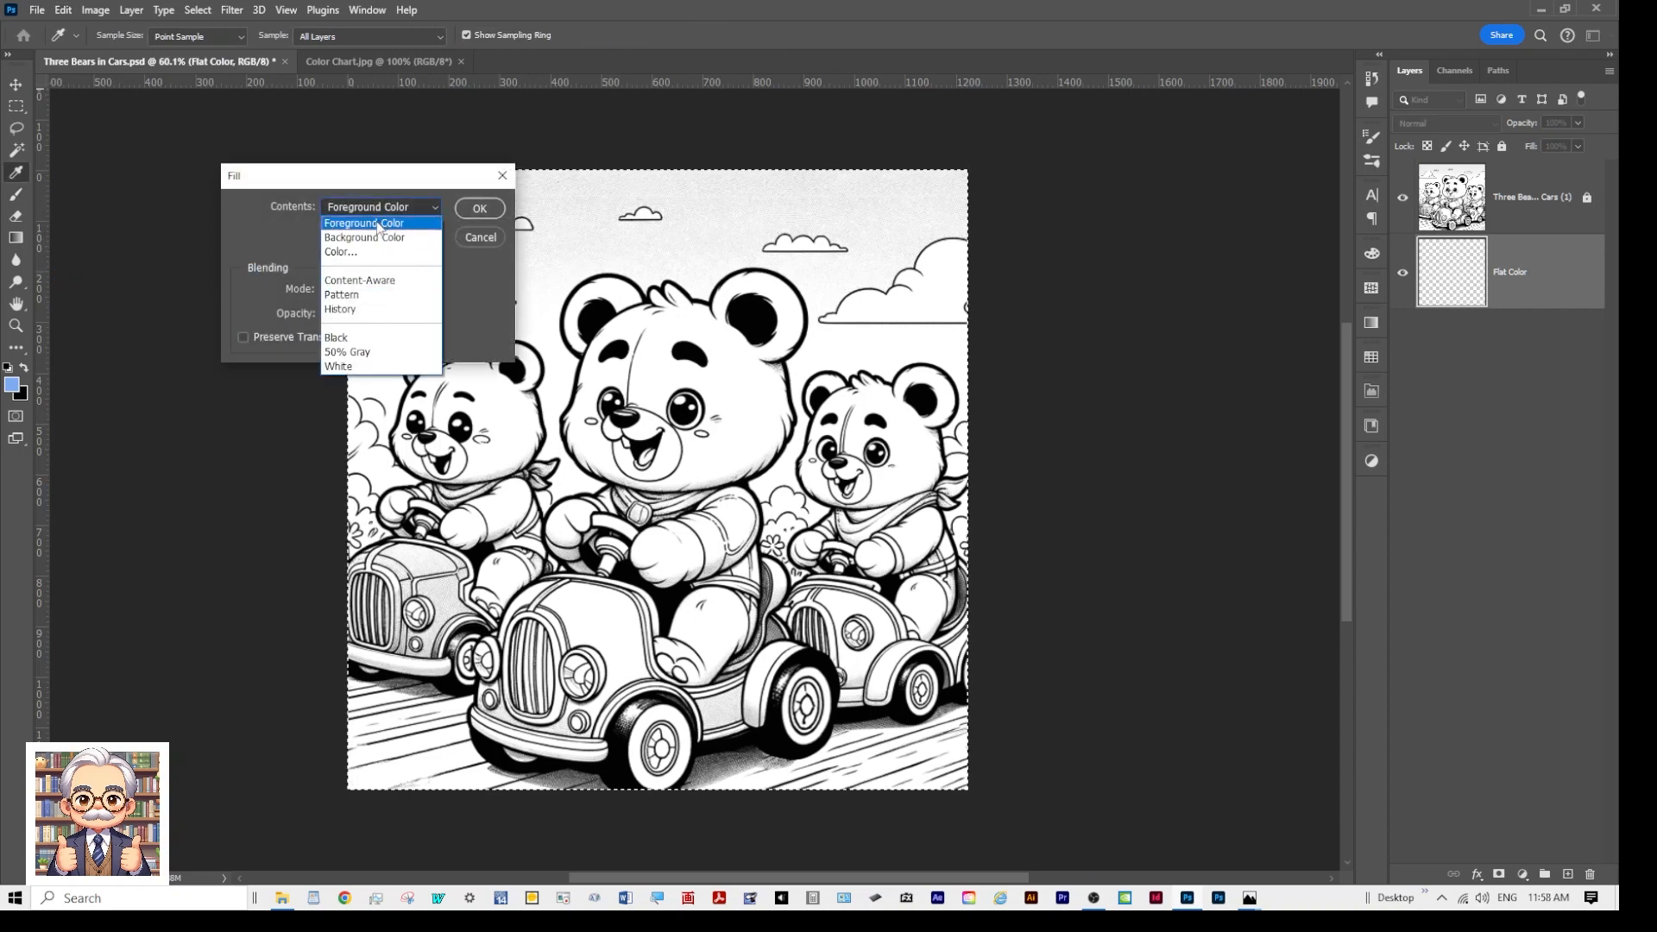
{"action": "left_click", "coordinate": [378, 226]}
{"action": "left_click", "coordinate": [478, 207]}
{"action": "key", "text": "b"}
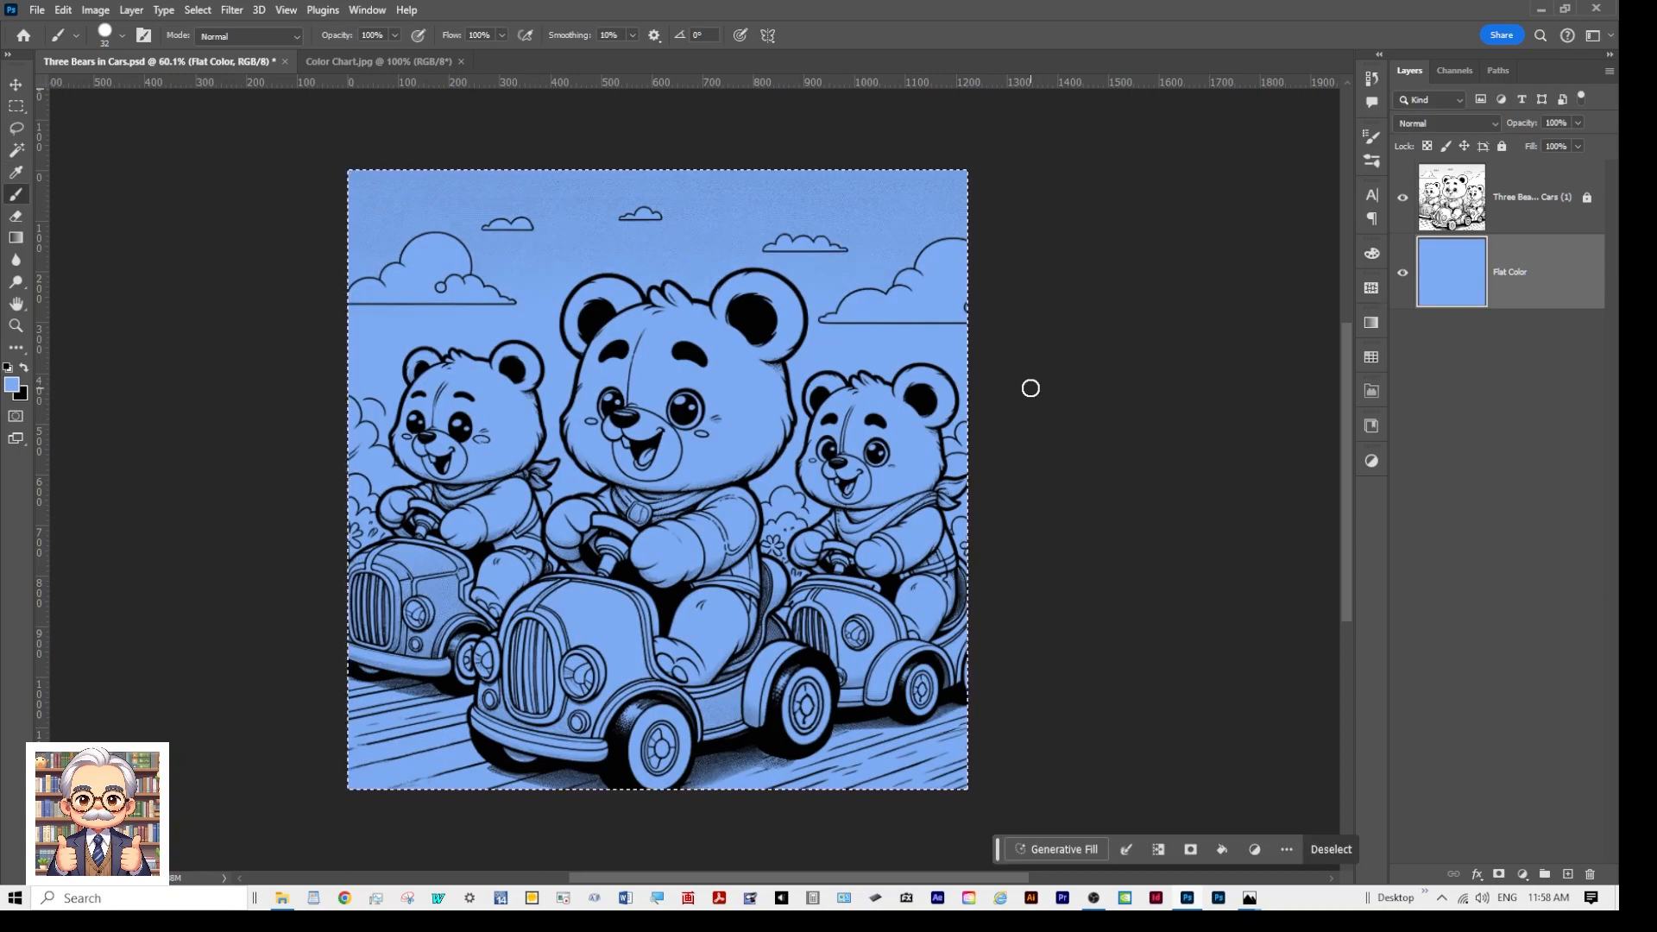
{"action": "key", "text": "ctrl+d"}
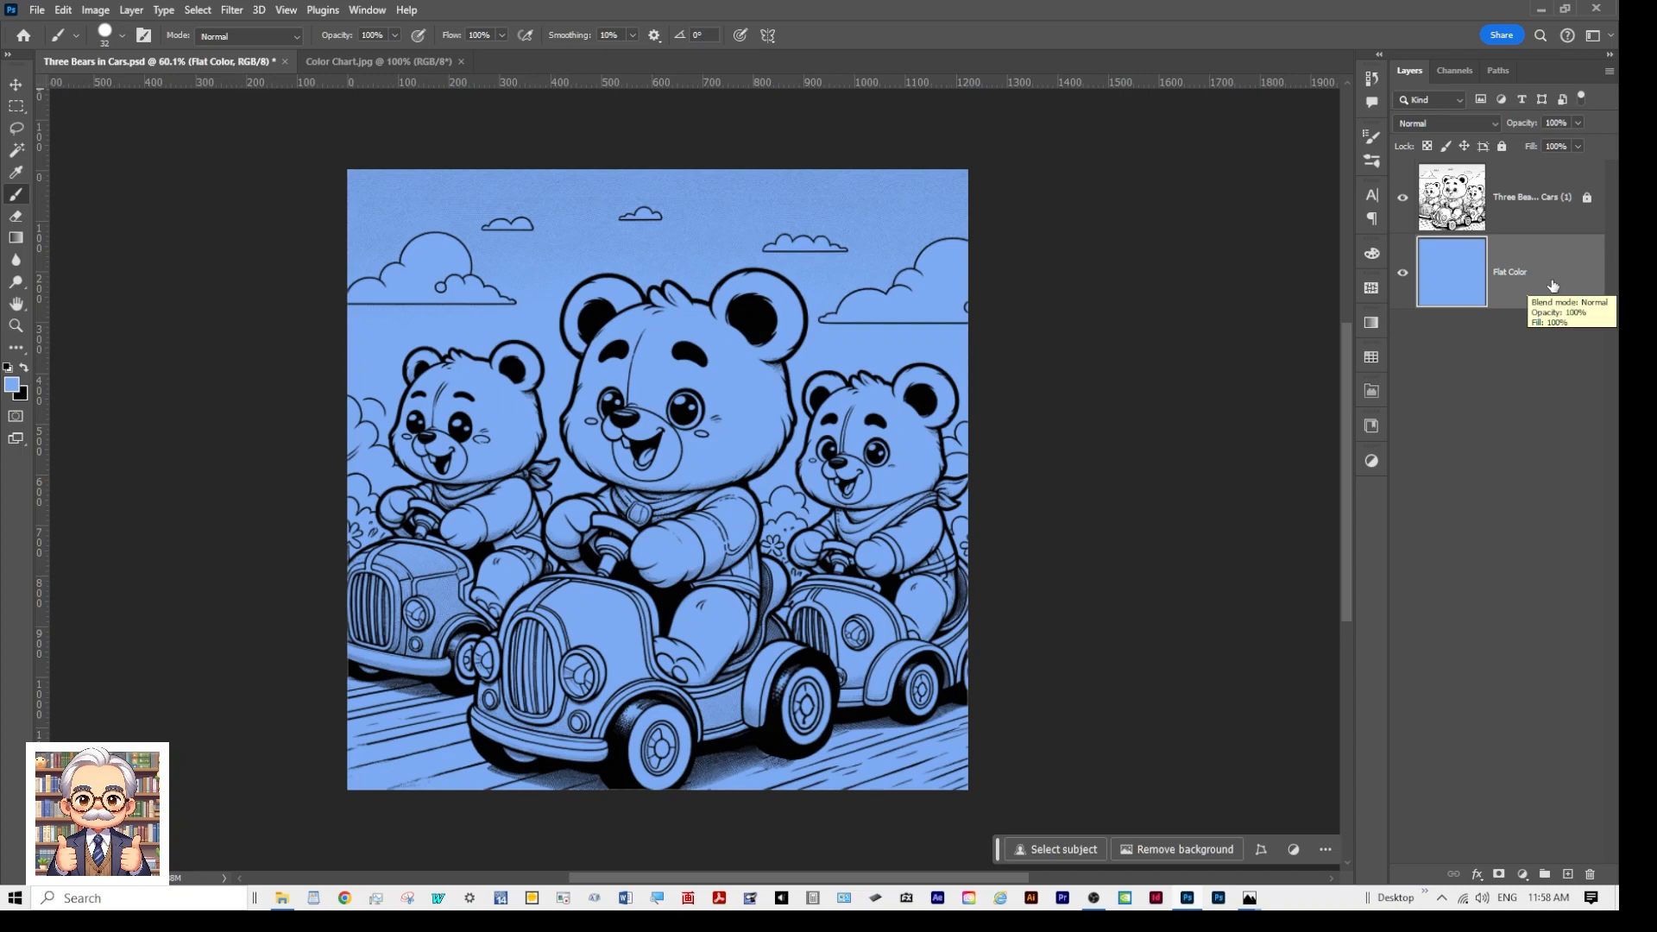
Step: Toggle the line-art layer's visibility to compare it with the flat sky fill, and look over the three bears up close
{"action": "left_click", "coordinate": [1403, 200]}
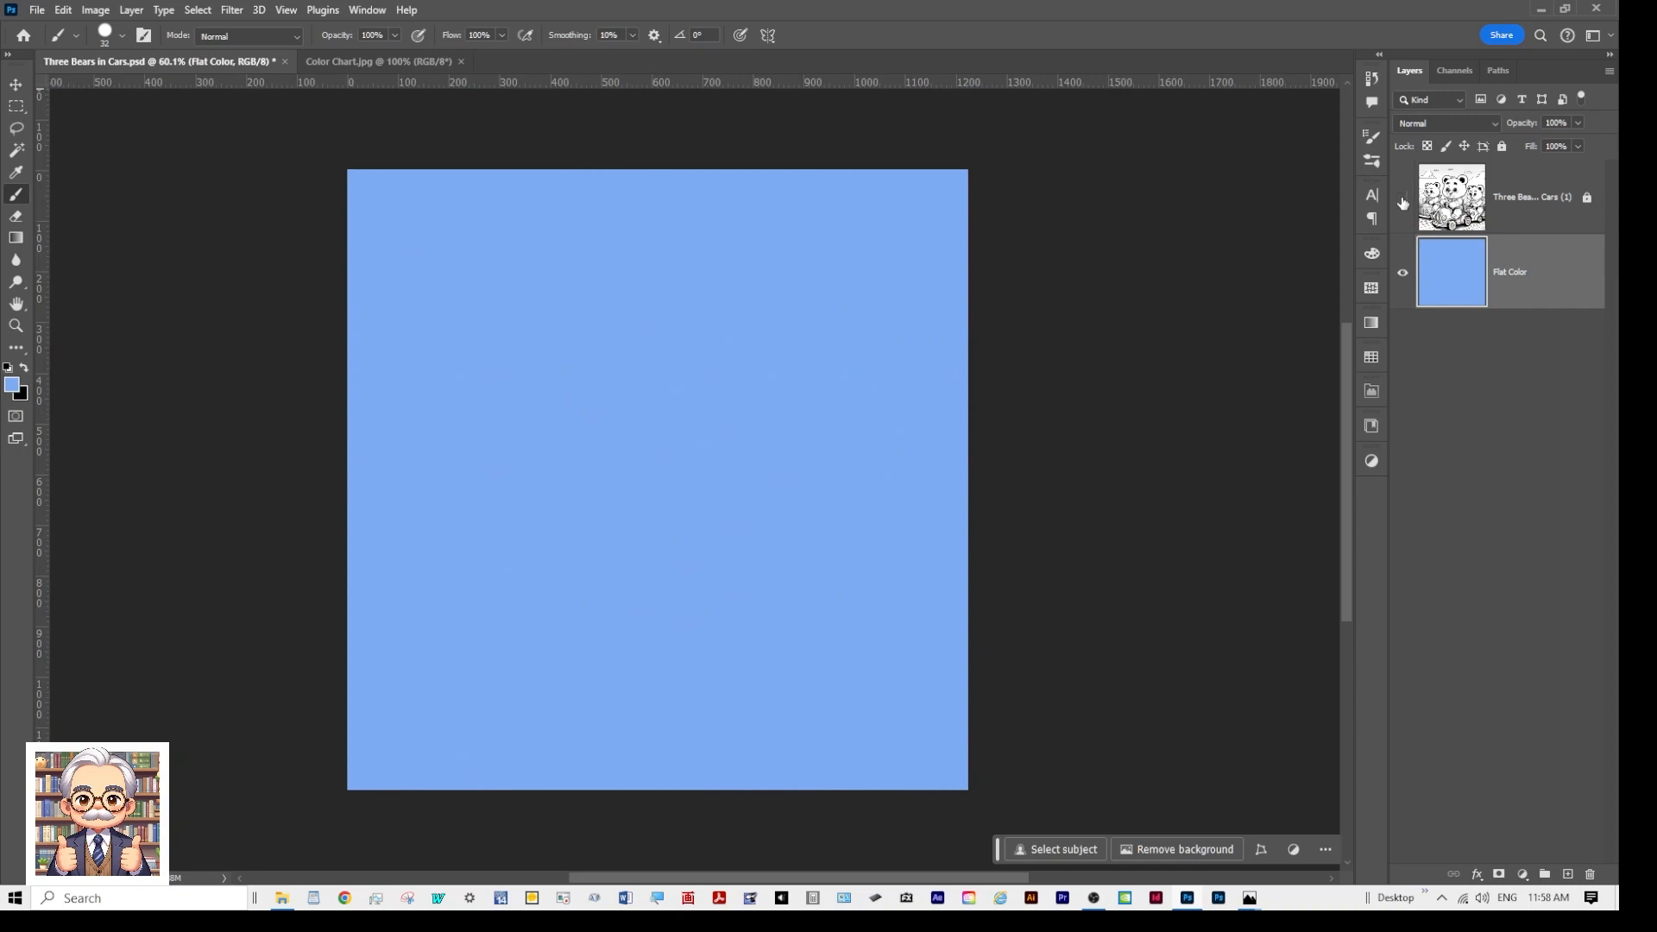
{"action": "left_click", "coordinate": [1403, 201]}
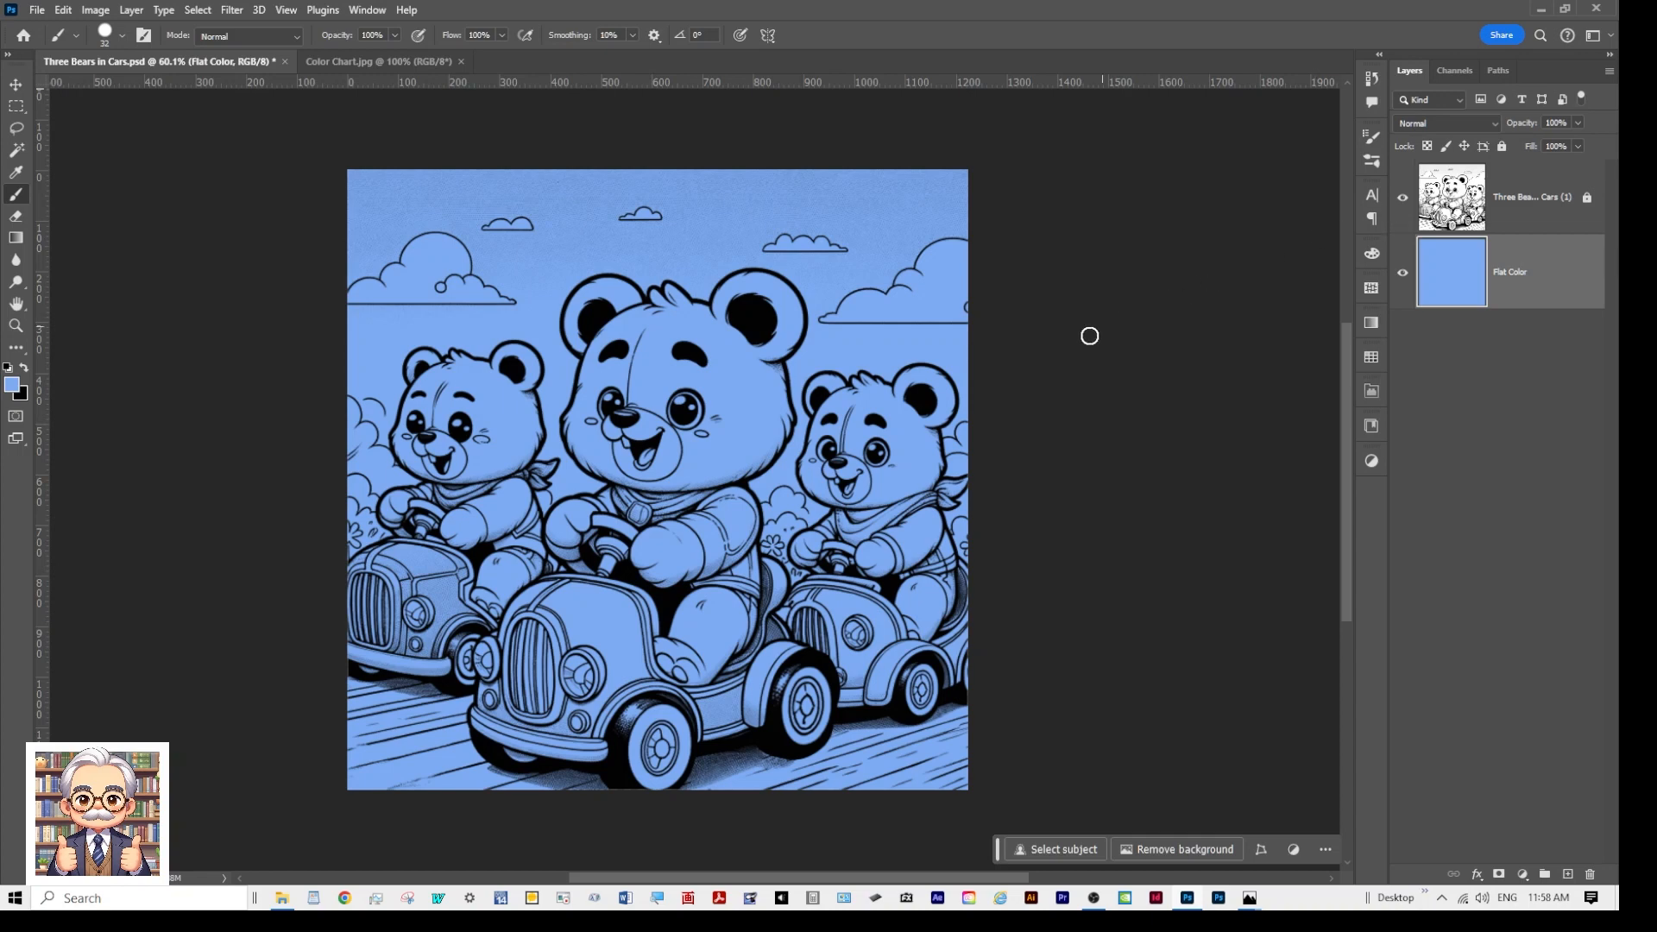
{"action": "left_click", "coordinate": [1403, 201]}
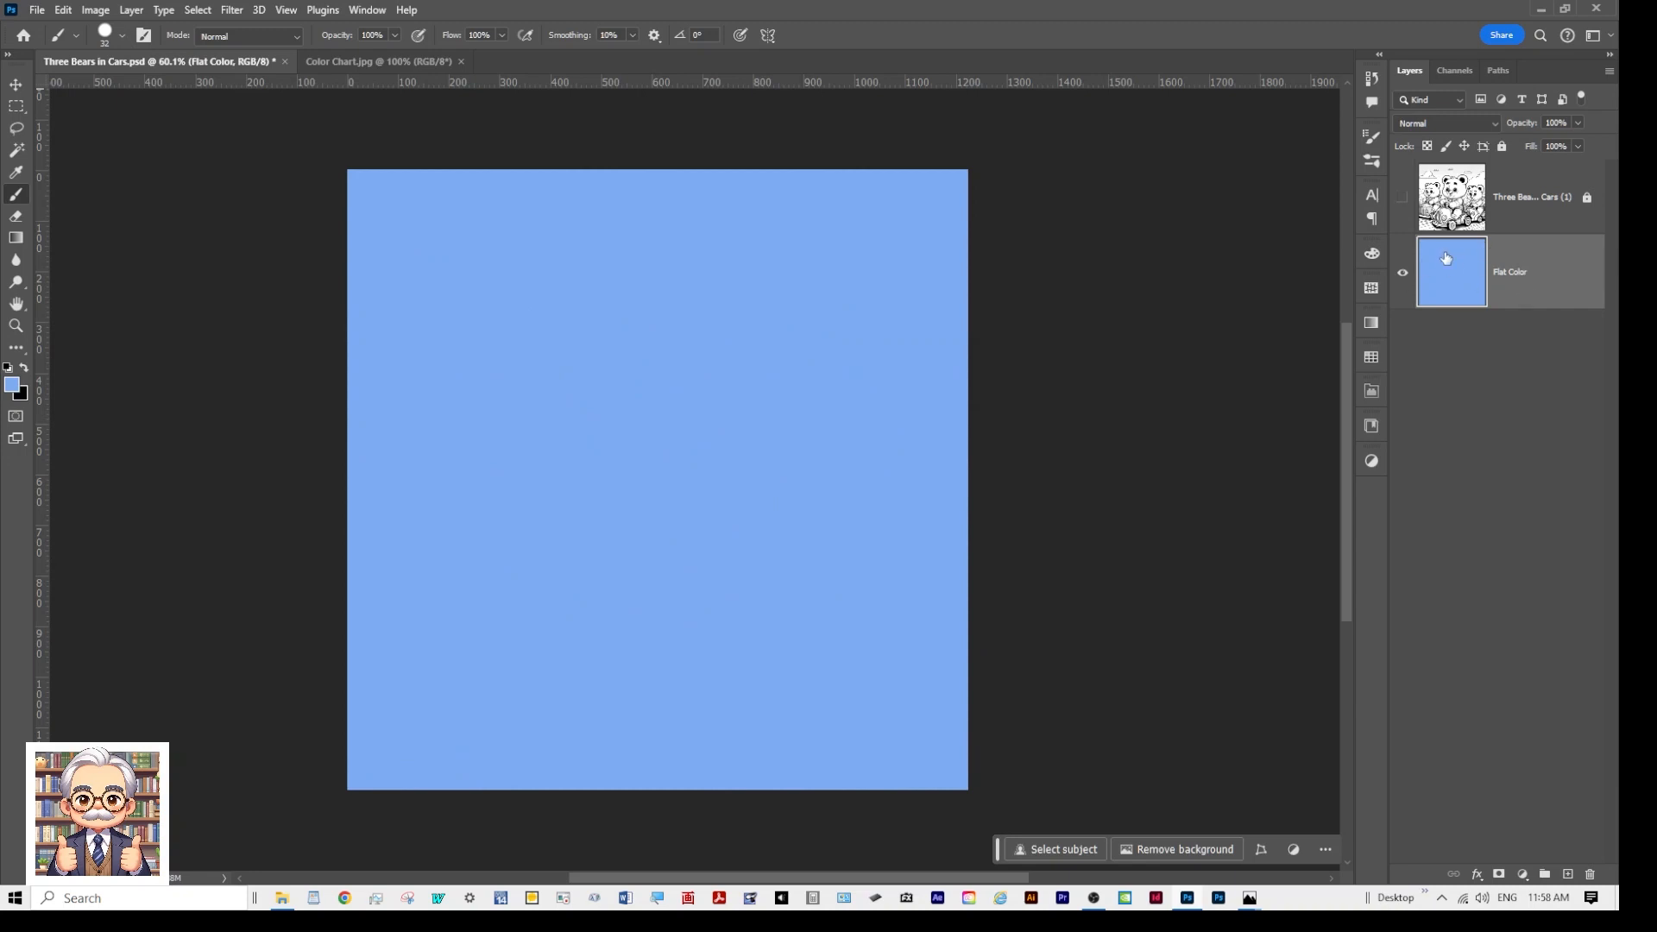
{"action": "left_click", "coordinate": [1403, 201]}
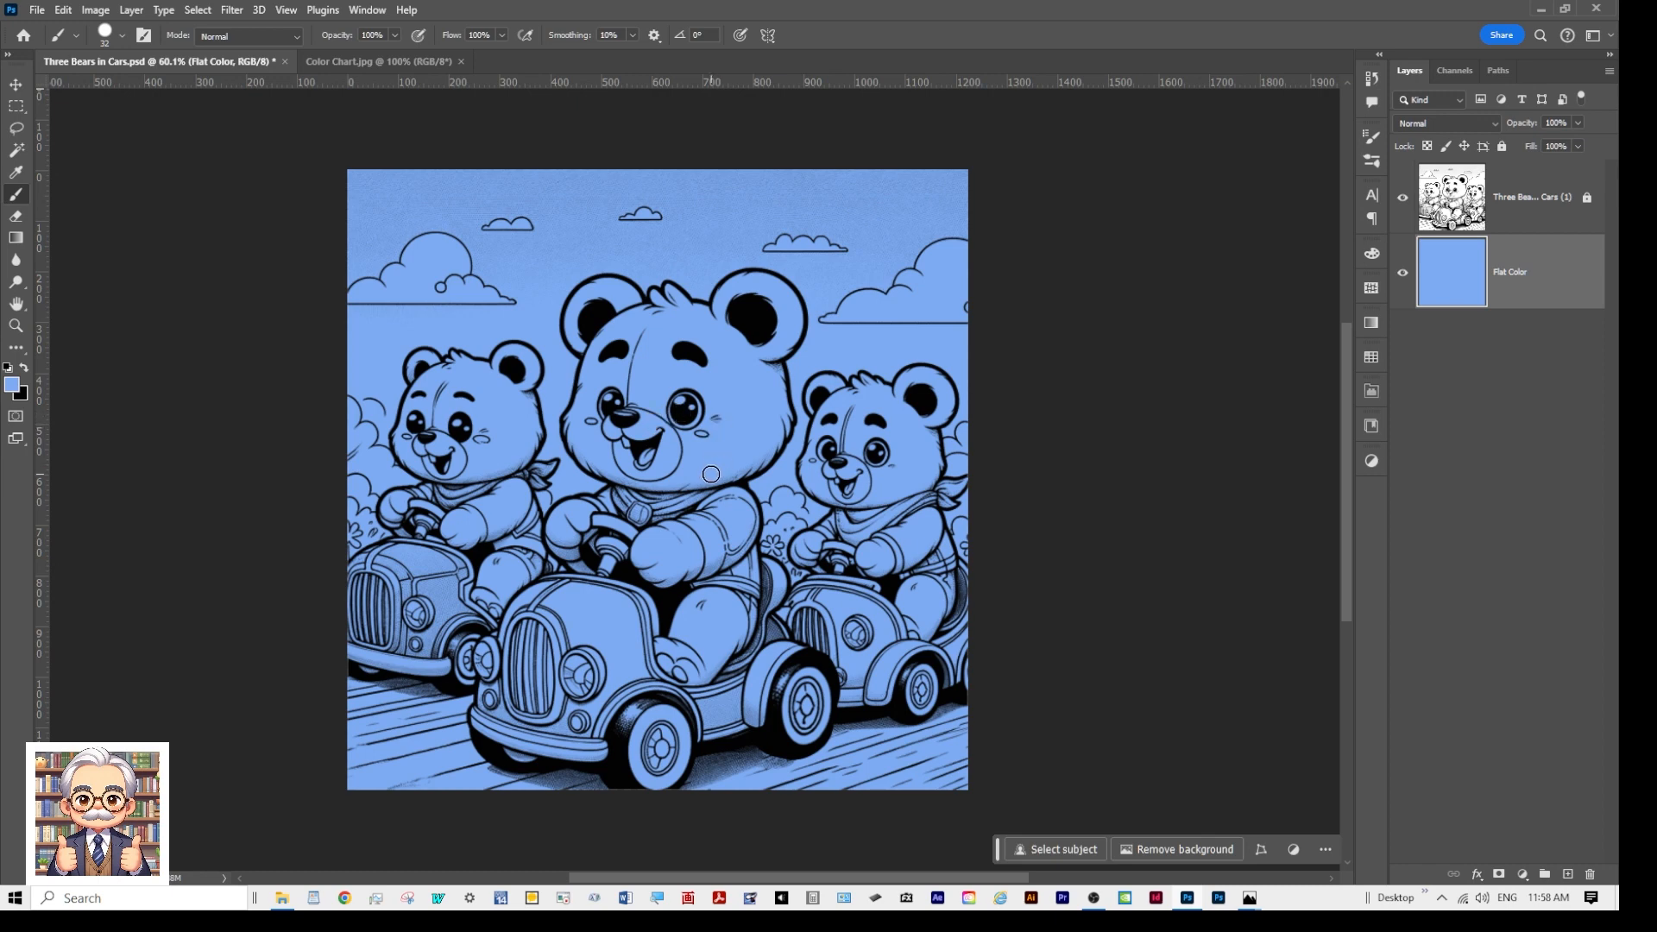
{"action": "scroll", "coordinate": [729, 535], "scroll_direction": "up", "scroll_amount": 2}
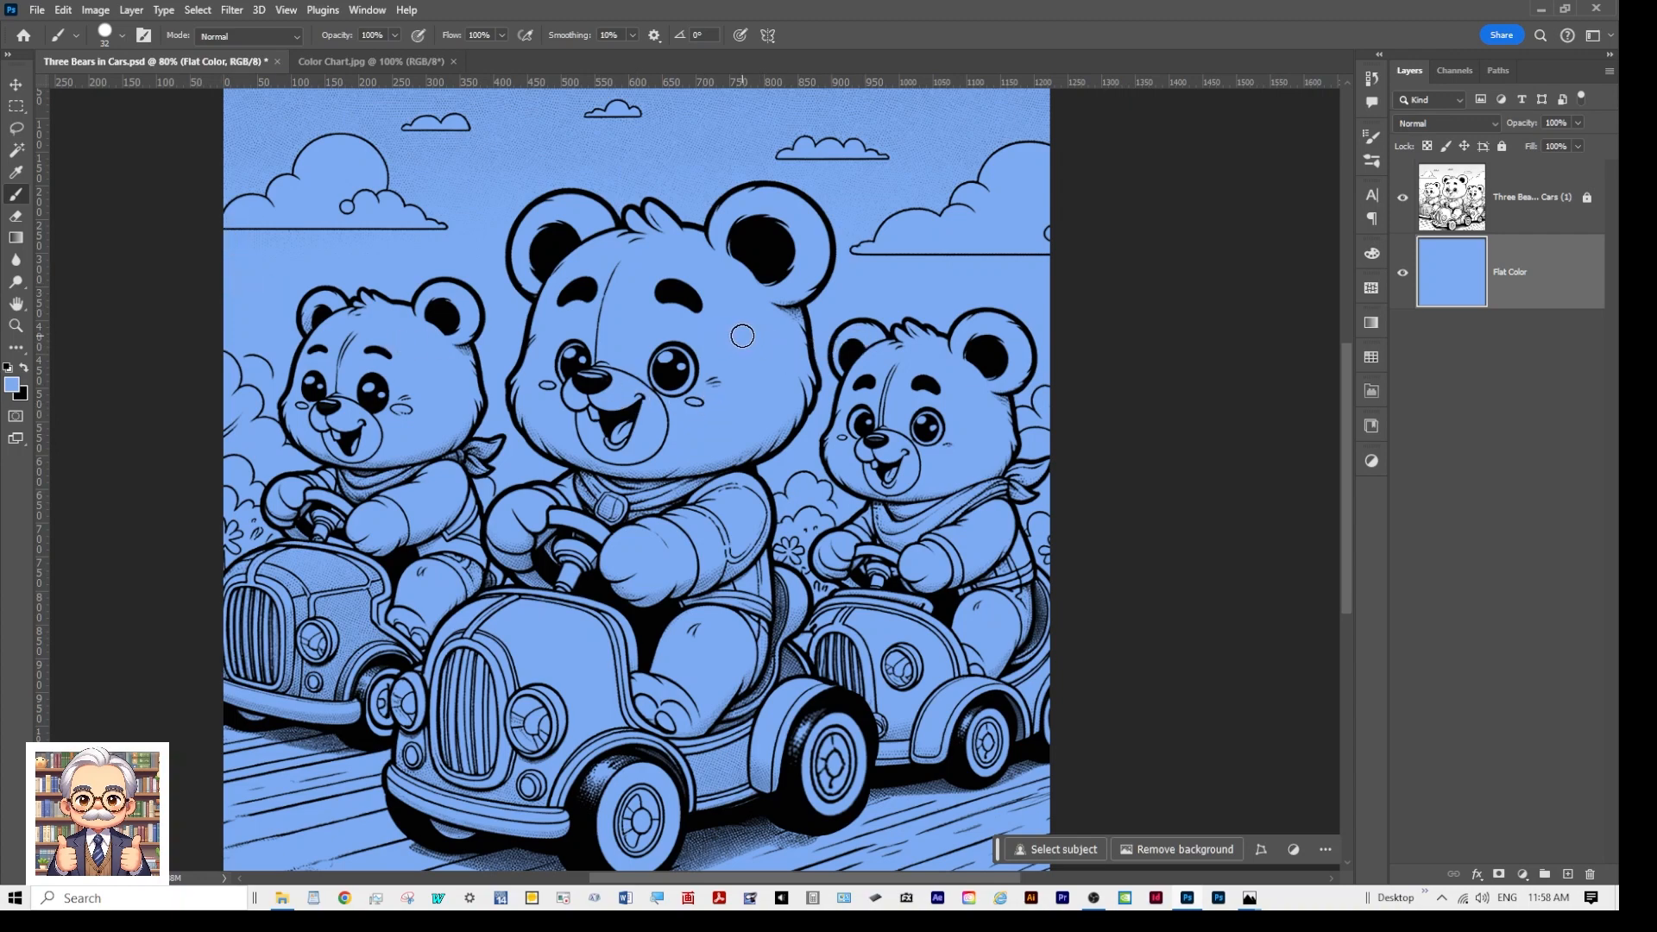
{"action": "scroll", "coordinate": [711, 362], "scroll_direction": "up", "scroll_amount": 3}
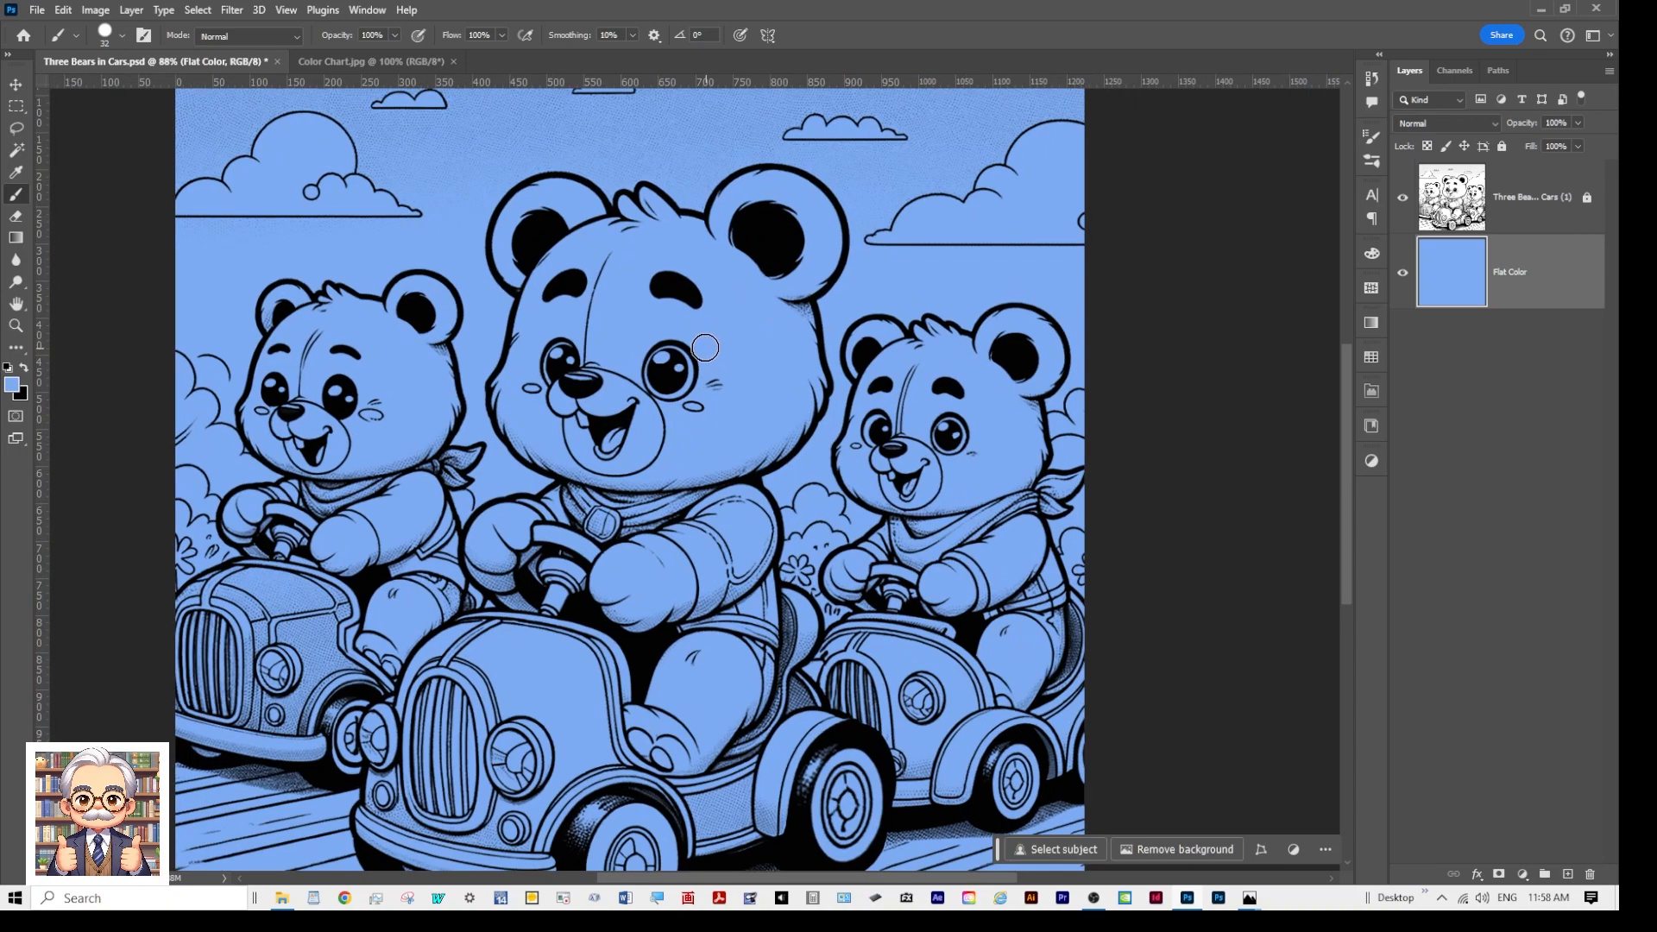
{"action": "left_click_drag", "start_coordinate": [701, 298], "coordinate": [721, 416]}
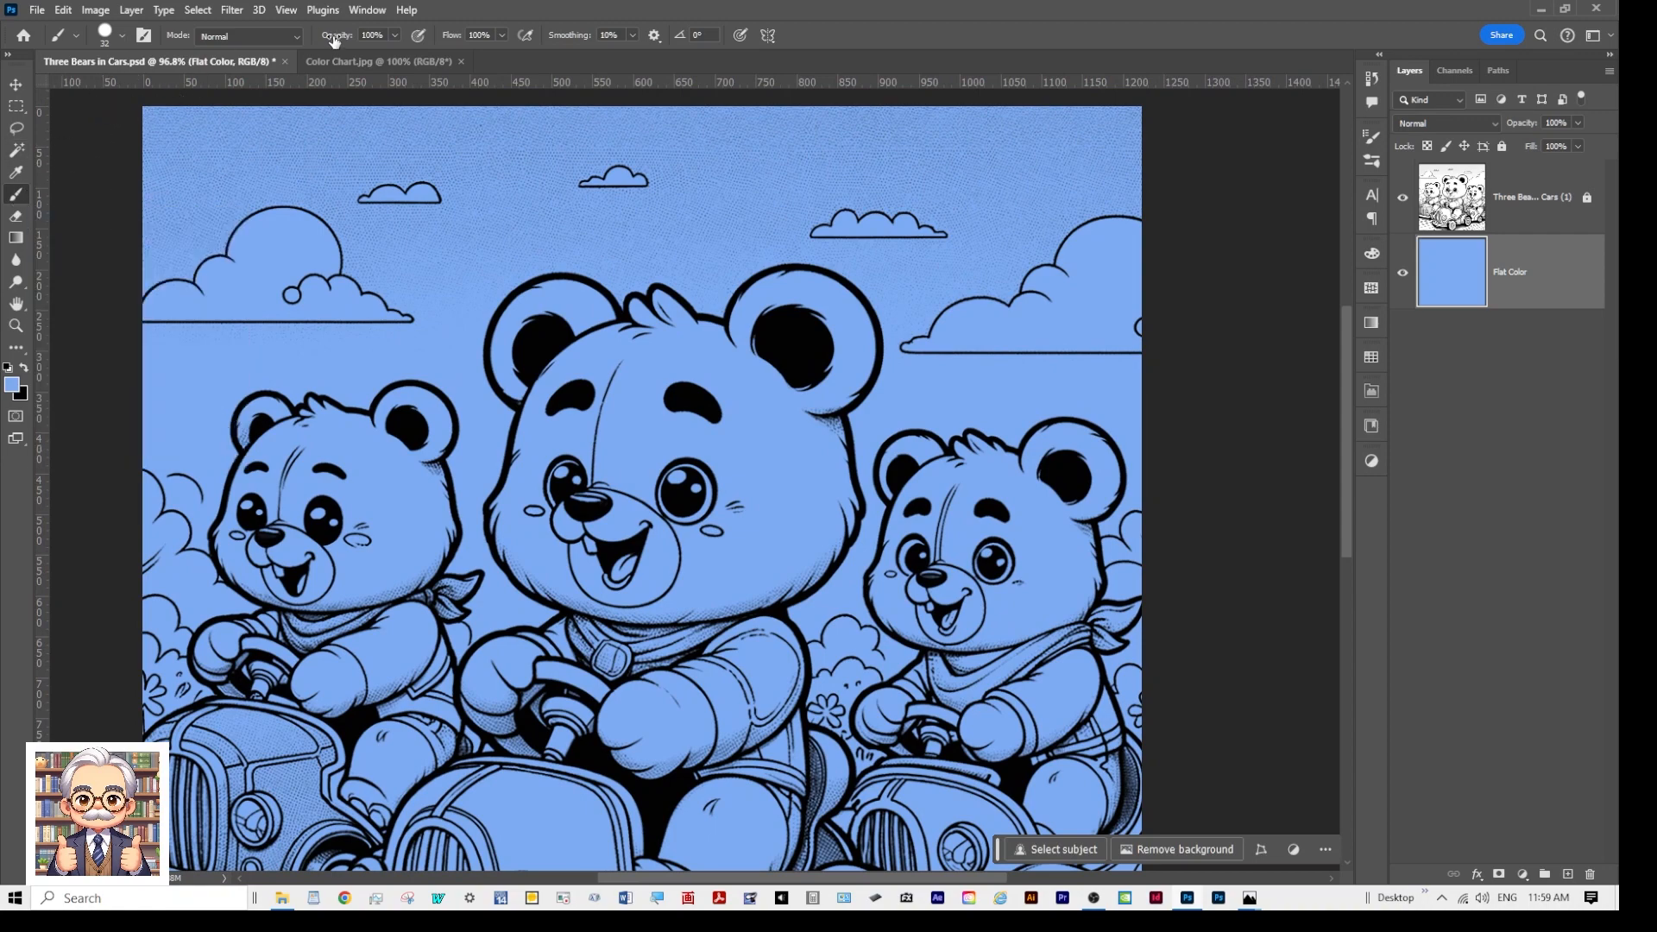
Step: Sample the darker BEAR brown from Color Chart.jpg as the foreground color and return to Three Bears in Cars.psd
{"action": "left_click", "coordinate": [368, 60]}
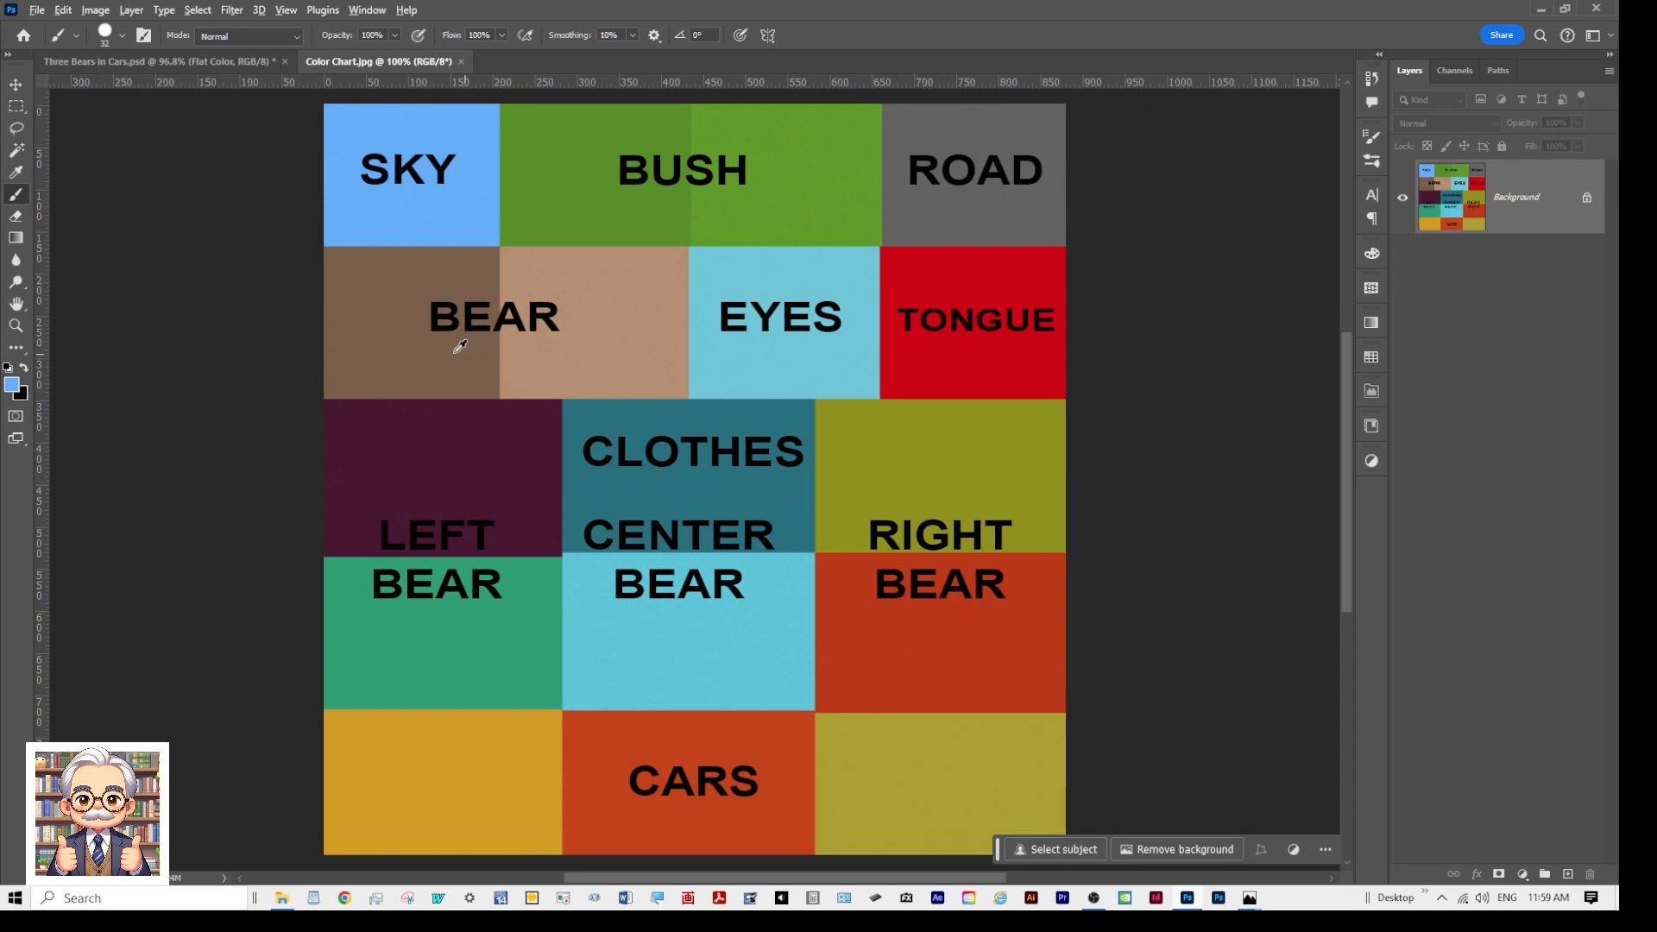
{"action": "left_click", "coordinate": [409, 338], "text": "alt"}
{"action": "left_click", "coordinate": [229, 63]}
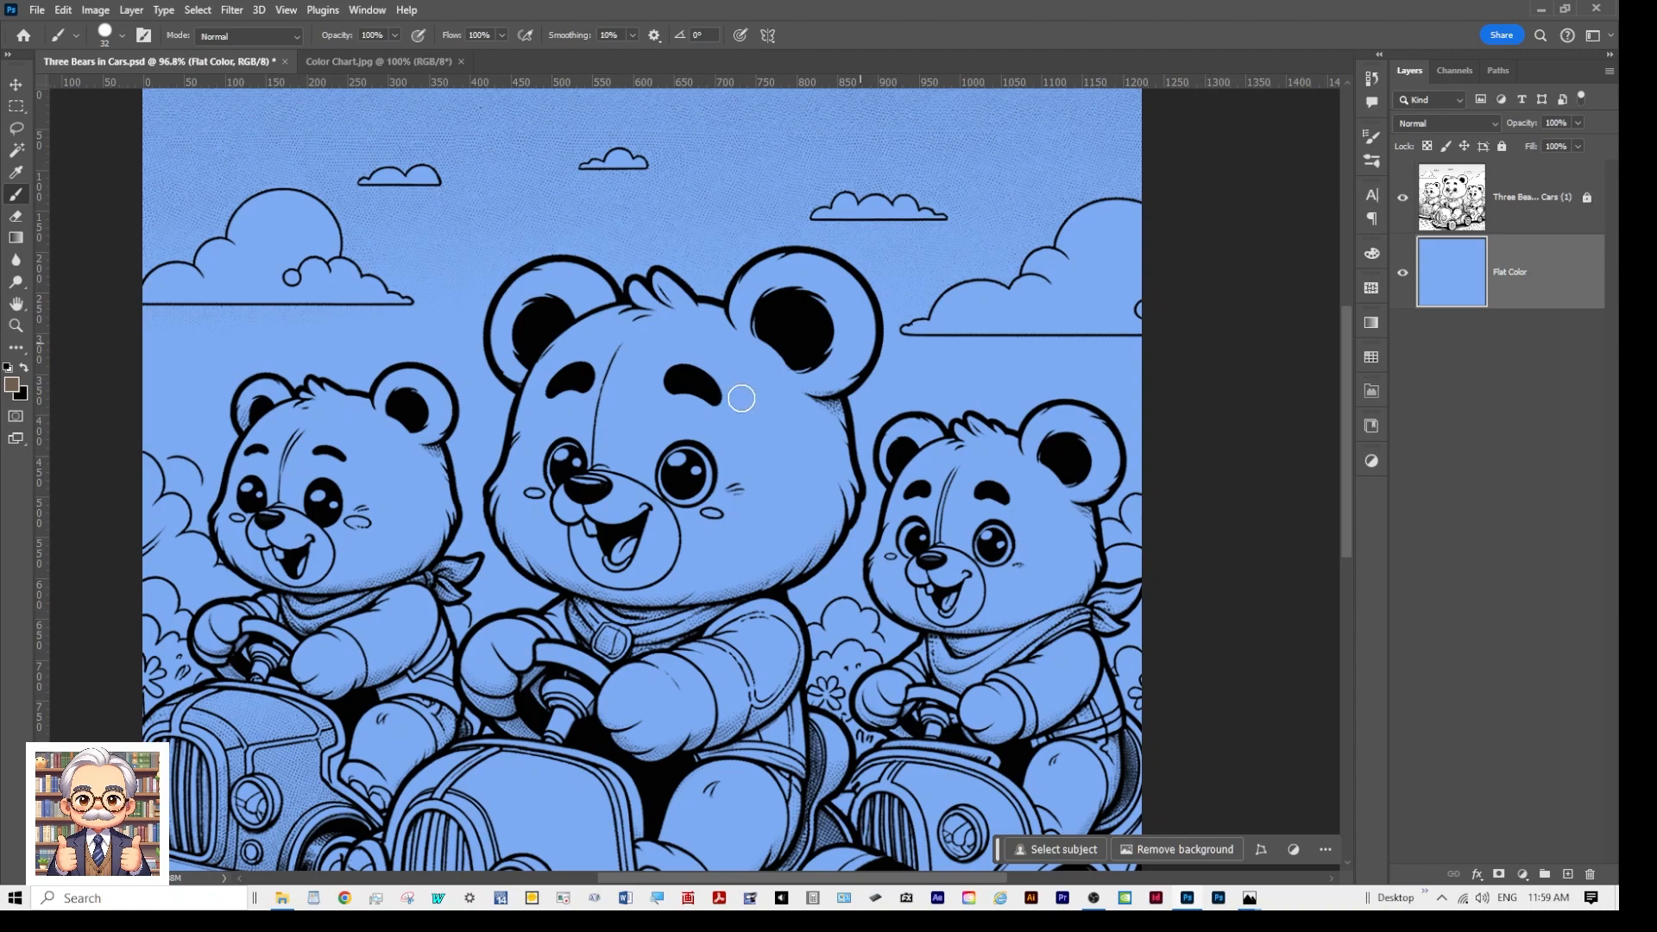
Step: Set the brush size to 25 px to suit the center bear's ear
{"action": "scroll", "coordinate": [528, 324], "scroll_direction": "up", "scroll_amount": 5}
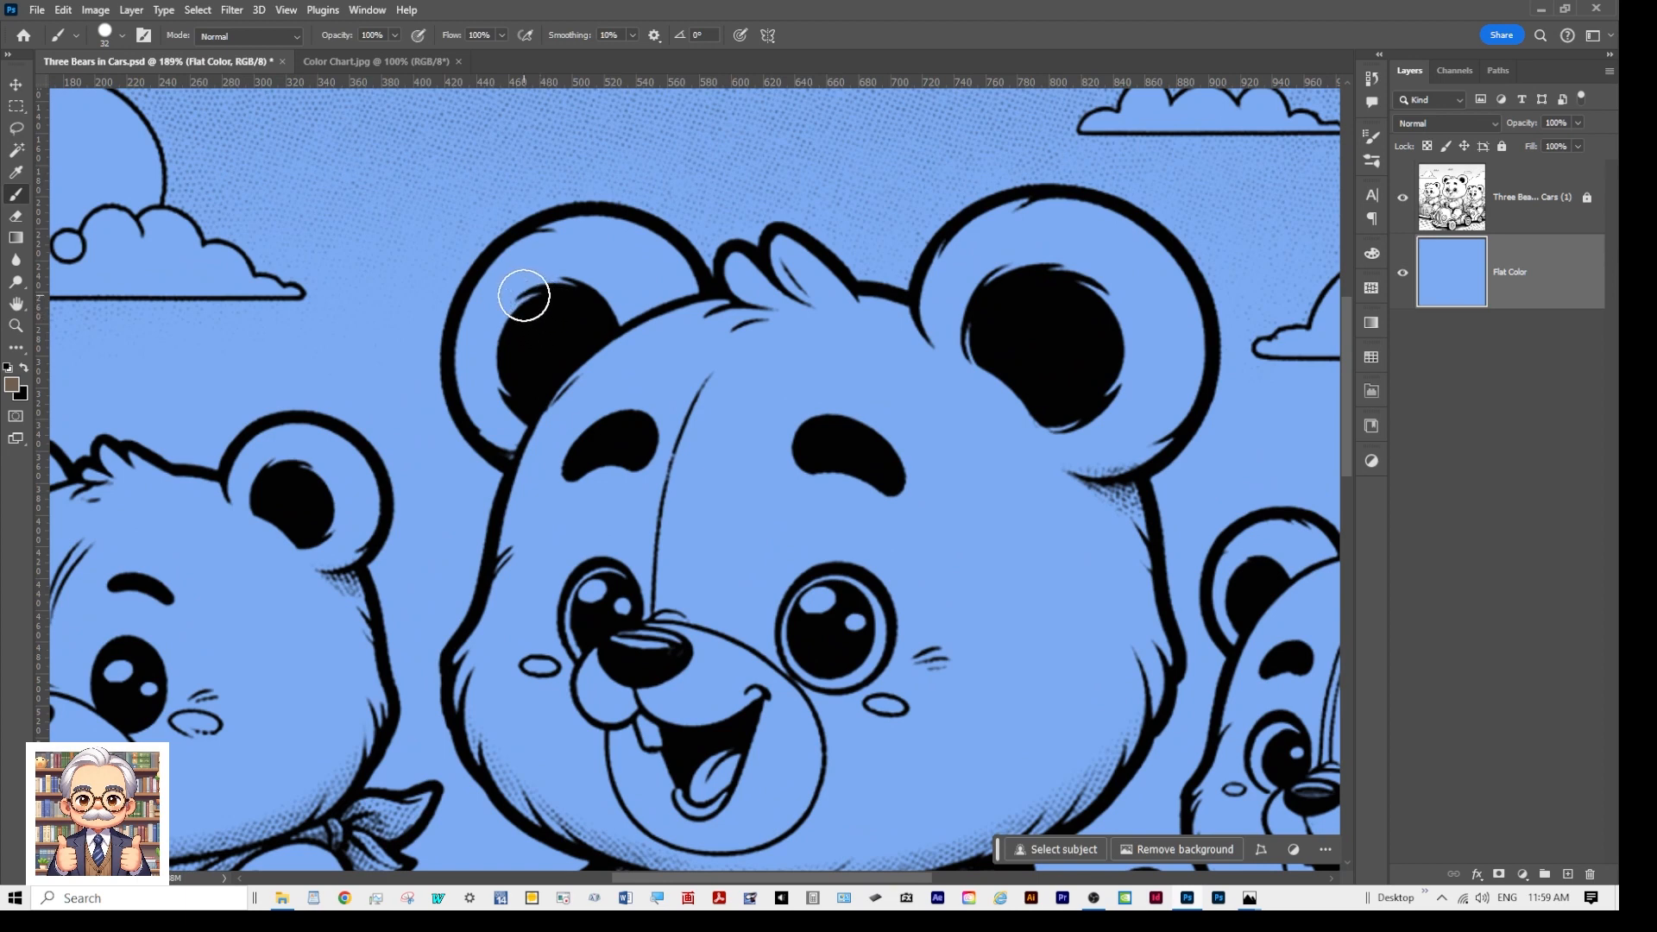
{"action": "key", "text": "bracketleft"}
{"action": "key", "text": "bracketleft"}
{"action": "key", "text": "bracketleft"}
{"action": "key", "text": "bracketleft"}
{"action": "key", "text": "bracketright"}
{"action": "key", "text": "bracketright"}
{"action": "key", "text": "bracketright"}
{"action": "mouse_move", "coordinate": [533, 255]}
{"action": "left_mouse_down"}
{"action": "mouse_move", "coordinate": [473, 381]}
{"action": "mouse_move", "coordinate": [526, 448]}
{"action": "mouse_move", "coordinate": [495, 365]}
{"action": "mouse_move", "coordinate": [534, 293]}
{"action": "mouse_move", "coordinate": [573, 271]}
{"action": "mouse_move", "coordinate": [619, 306]}
{"action": "mouse_move", "coordinate": [628, 350]}
{"action": "mouse_move", "coordinate": [538, 305]}
{"action": "mouse_move", "coordinate": [520, 340]}
{"action": "mouse_move", "coordinate": [546, 437]}
{"action": "mouse_move", "coordinate": [641, 378]}
{"action": "mouse_move", "coordinate": [639, 347]}
{"action": "mouse_move", "coordinate": [580, 395]}
{"action": "mouse_move", "coordinate": [611, 386]}
{"action": "mouse_move", "coordinate": [558, 393]}
{"action": "mouse_move", "coordinate": [586, 414]}
{"action": "mouse_move", "coordinate": [648, 347]}
{"action": "mouse_move", "coordinate": [631, 298]}
{"action": "mouse_move", "coordinate": [549, 272]}
{"action": "mouse_move", "coordinate": [557, 256]}
{"action": "mouse_move", "coordinate": [639, 283]}
{"action": "mouse_move", "coordinate": [665, 347]}
{"action": "mouse_move", "coordinate": [624, 251]}
{"action": "mouse_move", "coordinate": [540, 250]}
{"action": "mouse_move", "coordinate": [612, 231]}
{"action": "mouse_move", "coordinate": [677, 277]}
{"action": "mouse_move", "coordinate": [682, 348]}
{"action": "mouse_move", "coordinate": [551, 467]}
{"action": "mouse_move", "coordinate": [616, 450]}
{"action": "left_mouse_up"}
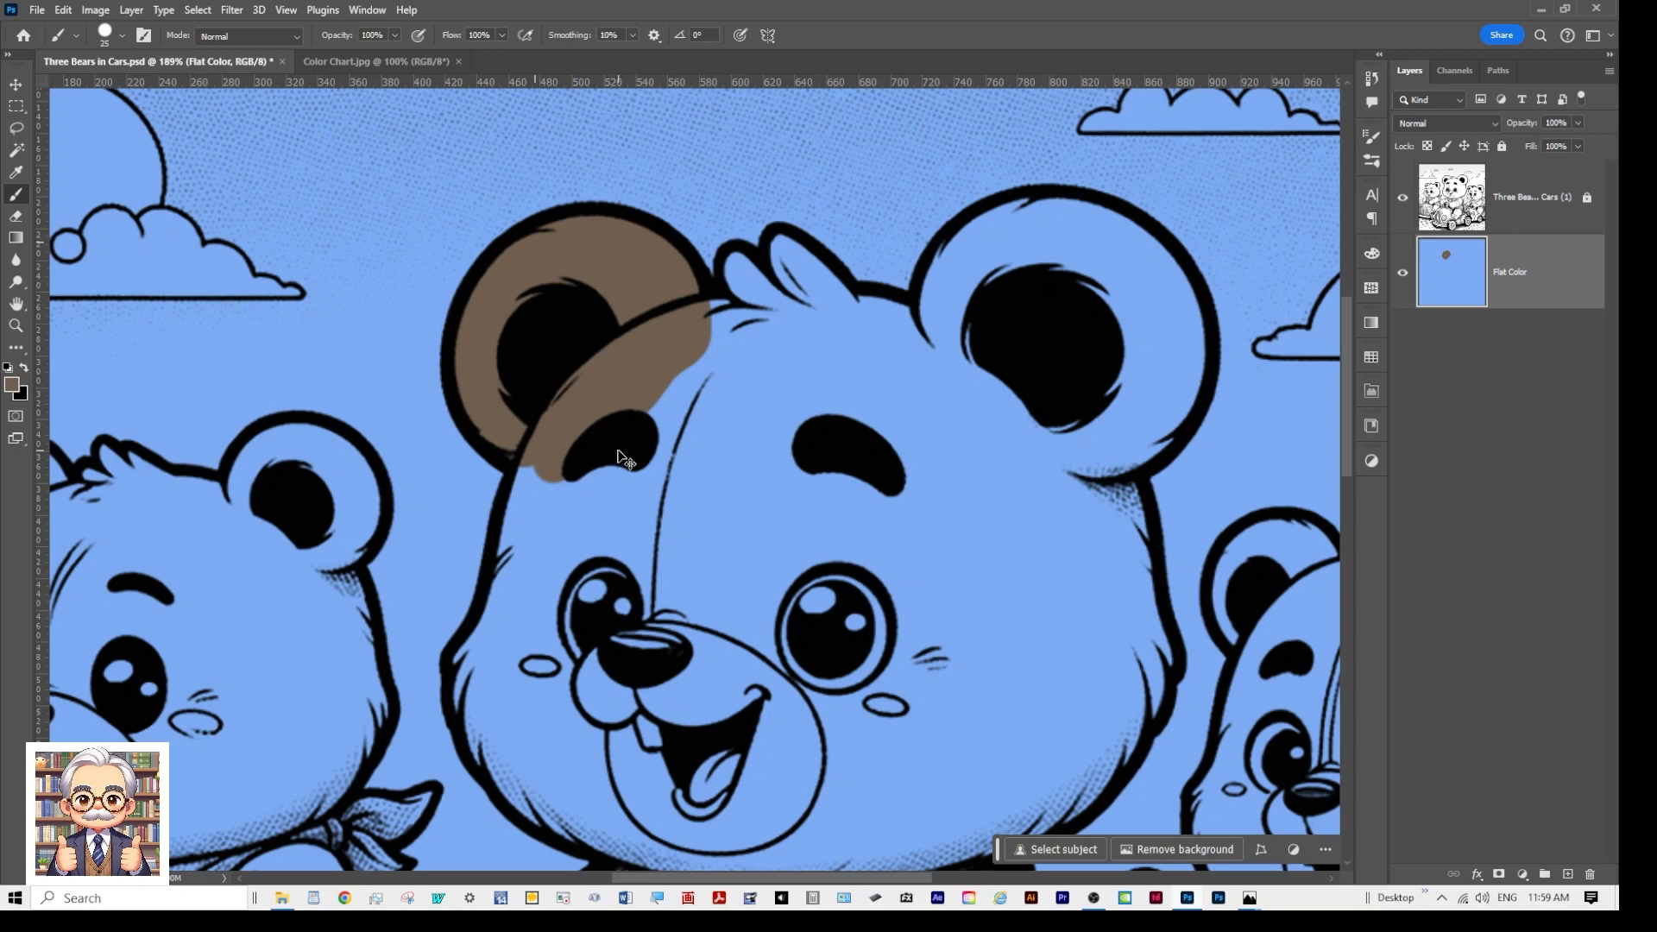
{"action": "key", "text": "ctrl+z"}
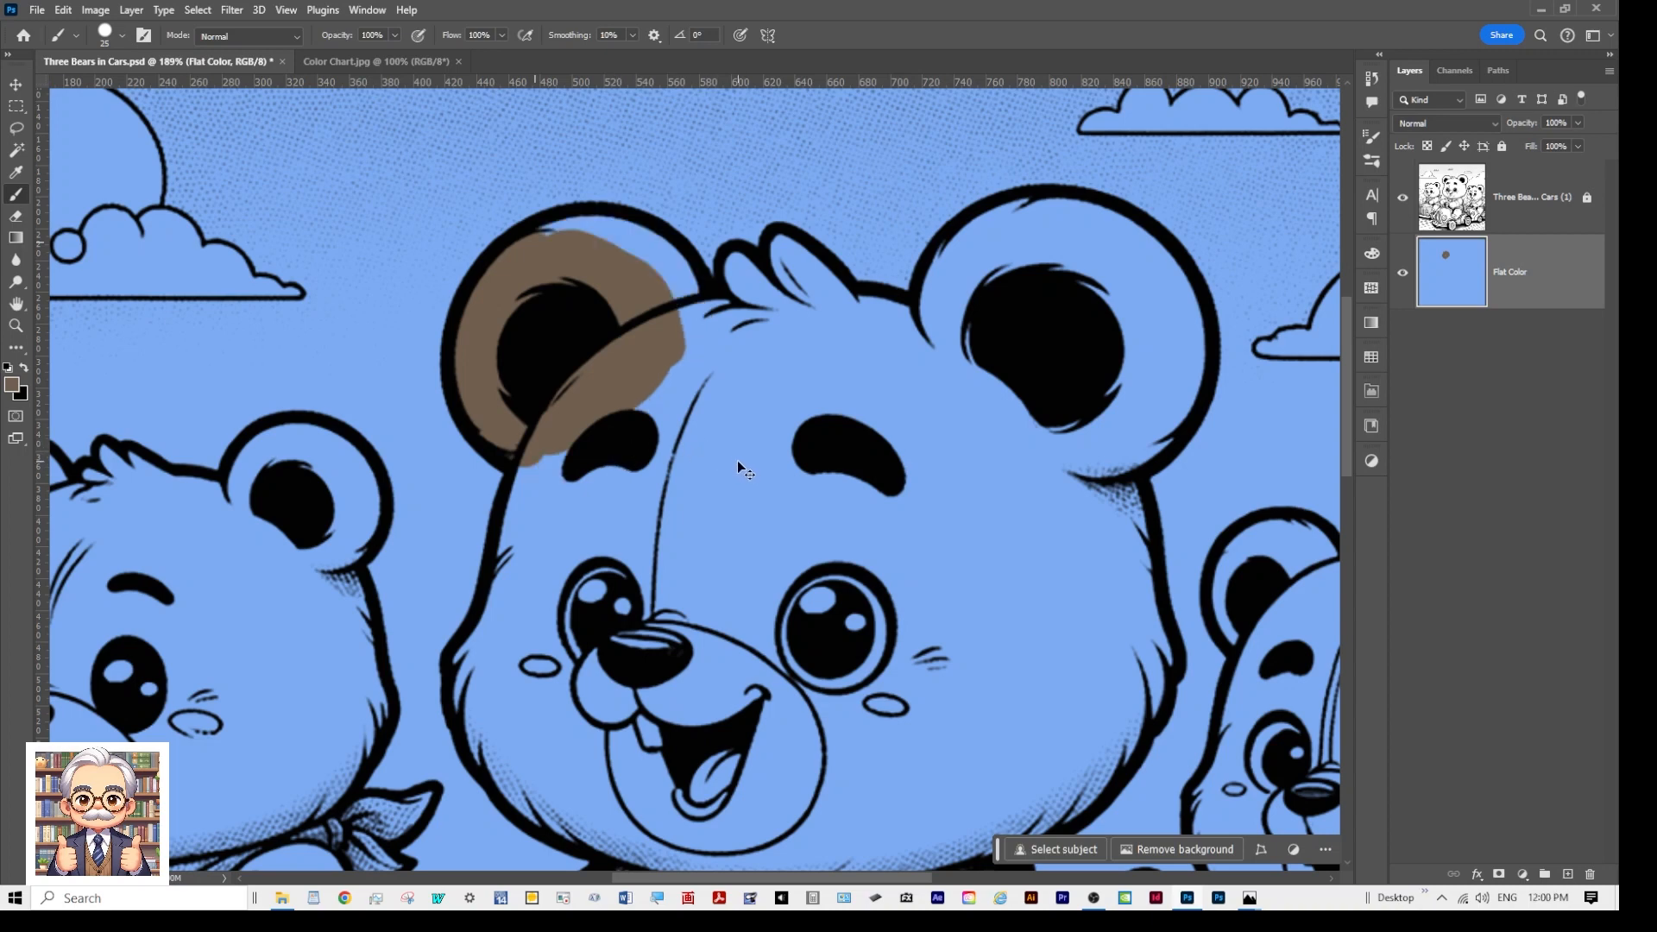
{"action": "key", "text": "ctrl+z"}
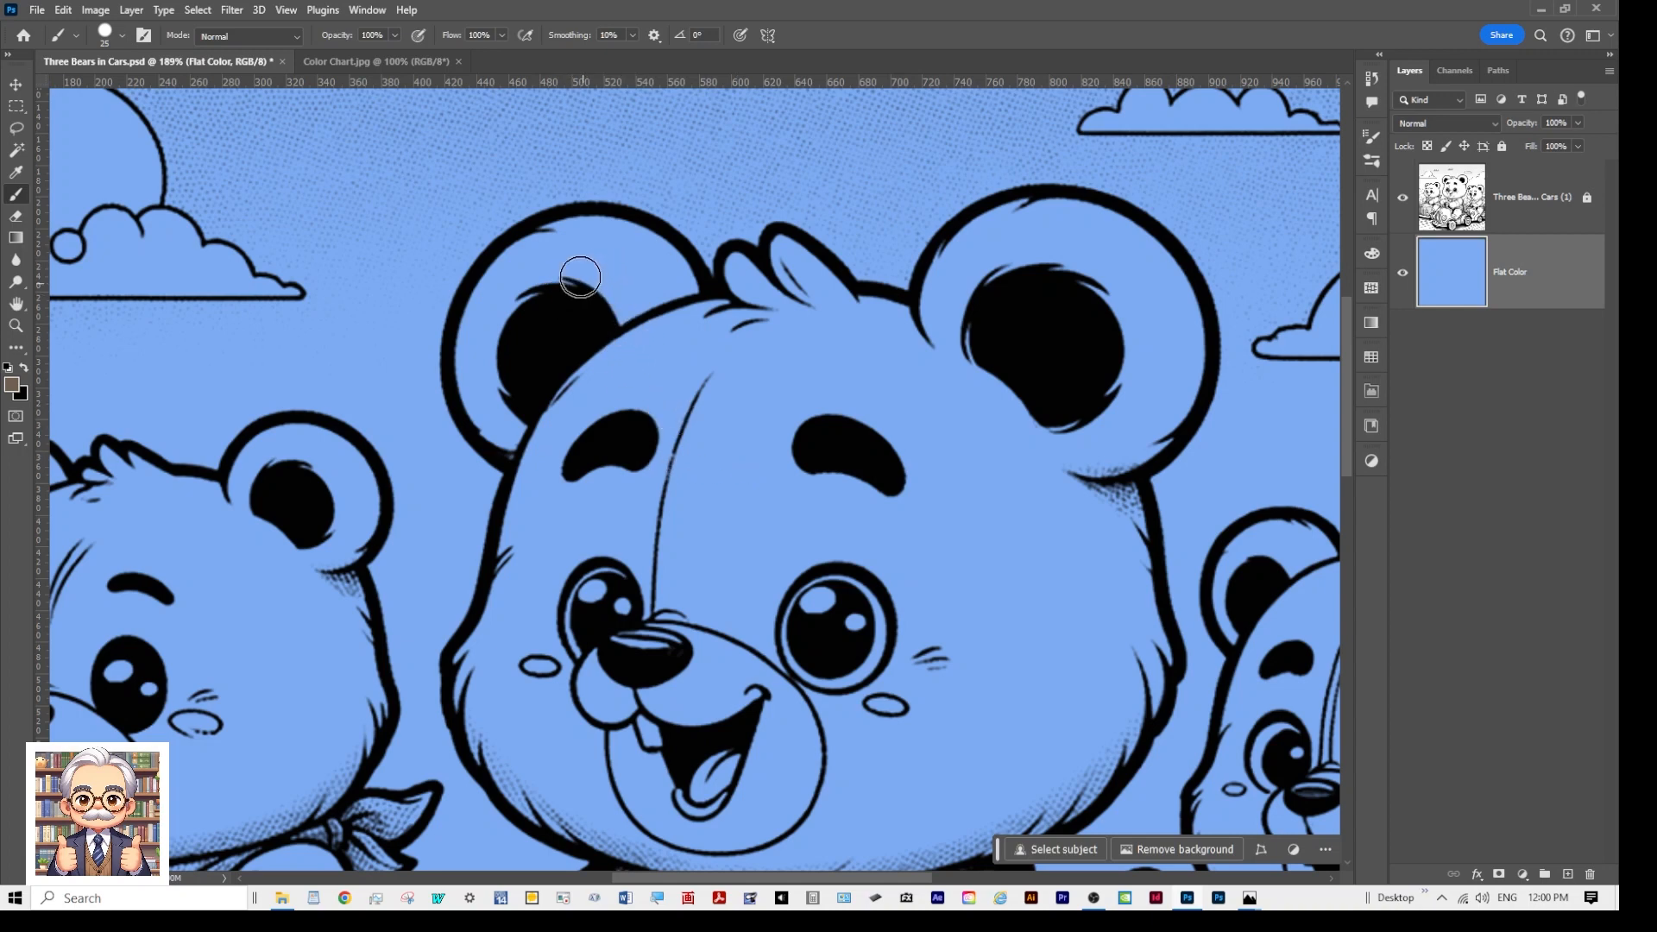
Step: Paint the center bear's left ear and adjoining forehead edge dark brown, and fill the hair tufts using a 10 px brush
{"action": "mouse_move", "coordinate": [562, 240]}
{"action": "left_mouse_down"}
{"action": "mouse_move", "coordinate": [508, 274]}
{"action": "mouse_move", "coordinate": [472, 376]}
{"action": "left_mouse_up"}
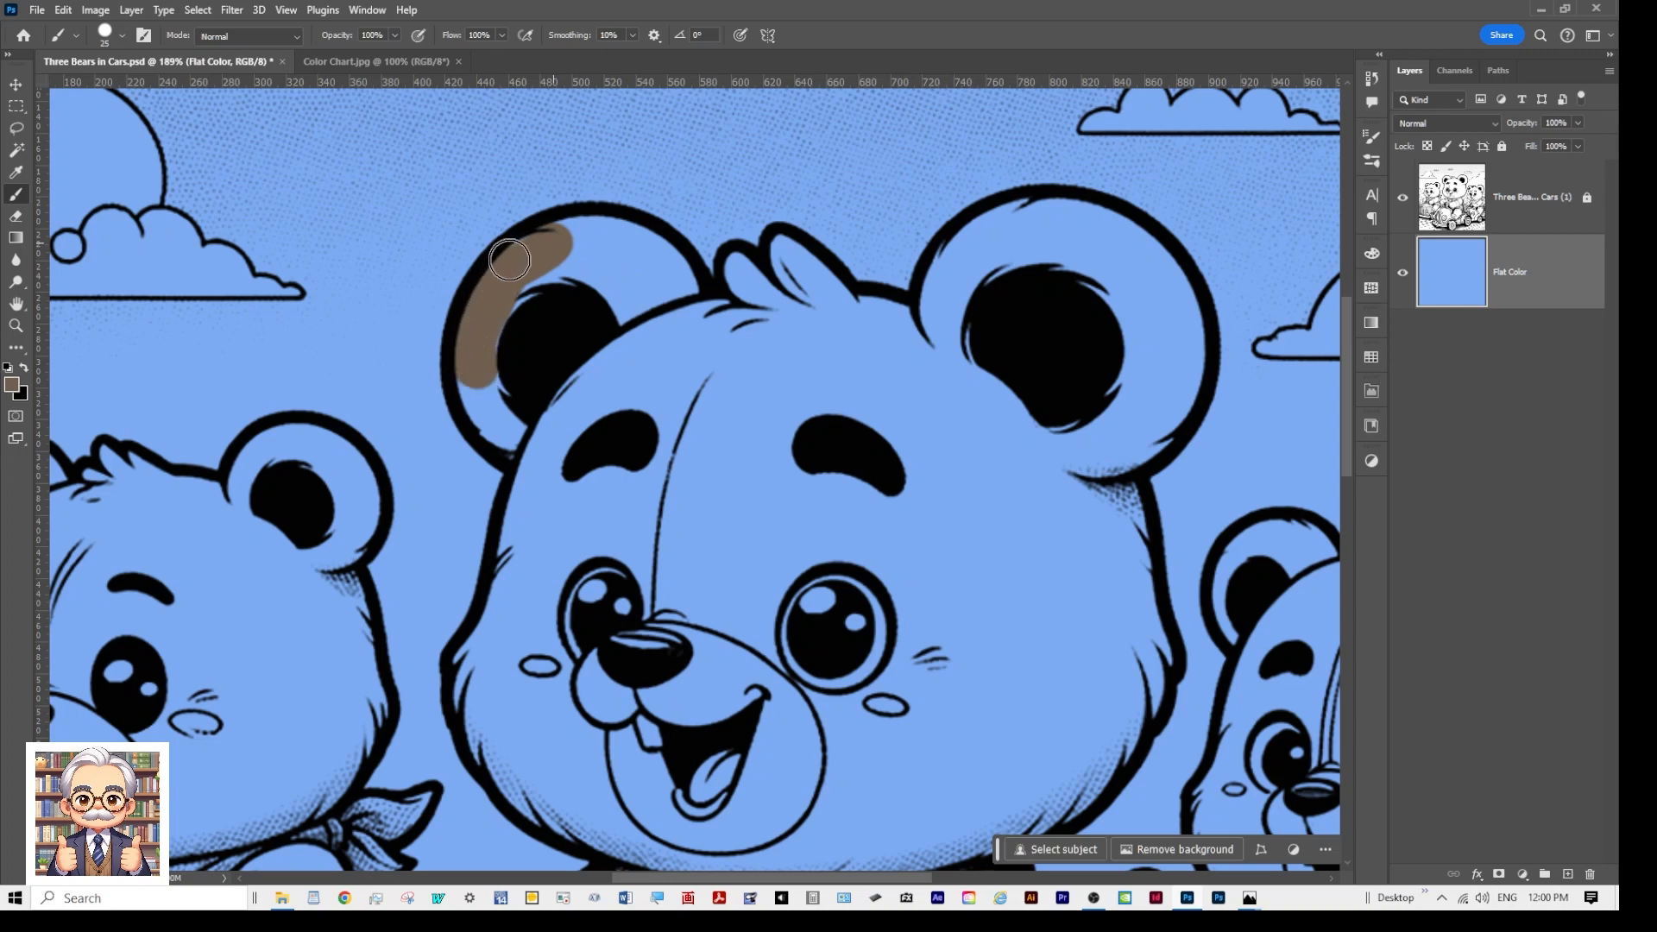
{"action": "mouse_move", "coordinate": [509, 261]}
{"action": "left_mouse_down"}
{"action": "mouse_move", "coordinate": [584, 233]}
{"action": "mouse_move", "coordinate": [653, 251]}
{"action": "mouse_move", "coordinate": [689, 315]}
{"action": "mouse_move", "coordinate": [679, 285]}
{"action": "mouse_move", "coordinate": [622, 262]}
{"action": "mouse_move", "coordinate": [545, 291]}
{"action": "mouse_move", "coordinate": [475, 381]}
{"action": "mouse_move", "coordinate": [535, 449]}
{"action": "mouse_move", "coordinate": [488, 423]}
{"action": "mouse_move", "coordinate": [491, 369]}
{"action": "mouse_move", "coordinate": [534, 416]}
{"action": "mouse_move", "coordinate": [524, 343]}
{"action": "mouse_move", "coordinate": [593, 282]}
{"action": "mouse_move", "coordinate": [640, 314]}
{"action": "mouse_move", "coordinate": [597, 320]}
{"action": "mouse_move", "coordinate": [618, 332]}
{"action": "mouse_move", "coordinate": [665, 305]}
{"action": "mouse_move", "coordinate": [589, 365]}
{"action": "mouse_move", "coordinate": [557, 431]}
{"action": "mouse_move", "coordinate": [646, 331]}
{"action": "mouse_move", "coordinate": [681, 347]}
{"action": "mouse_move", "coordinate": [570, 445]}
{"action": "mouse_move", "coordinate": [619, 368]}
{"action": "mouse_move", "coordinate": [667, 336]}
{"action": "mouse_move", "coordinate": [695, 341]}
{"action": "mouse_move", "coordinate": [709, 316]}
{"action": "mouse_move", "coordinate": [764, 317]}
{"action": "left_mouse_up"}
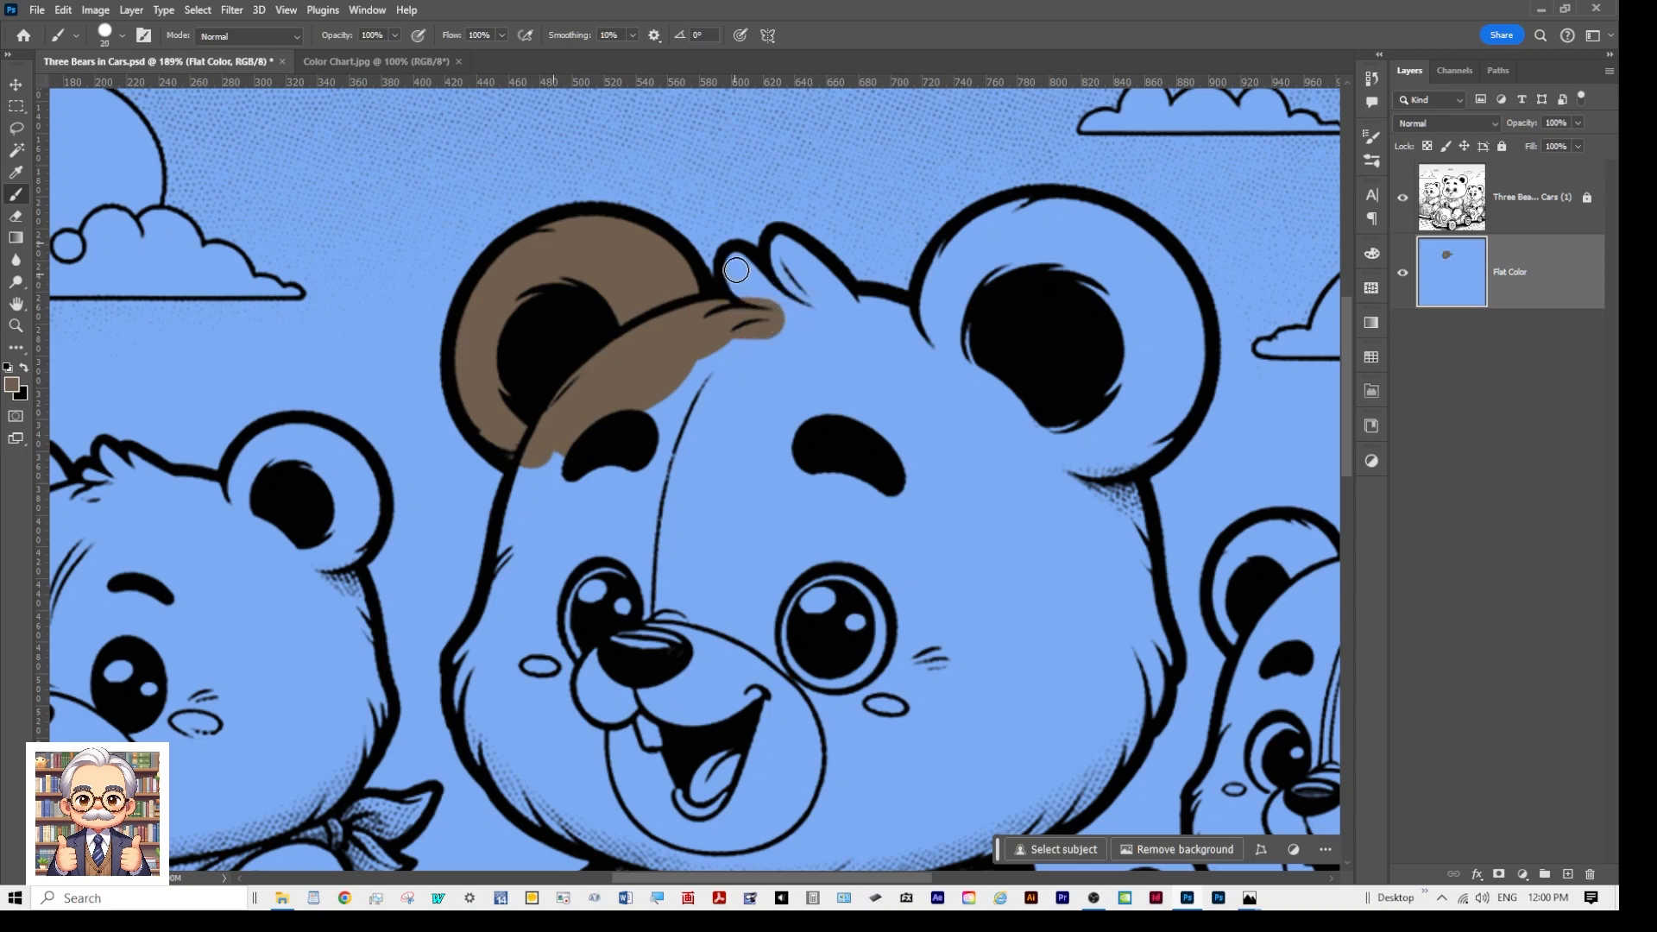
{"action": "key", "text": "bracketleft"}
{"action": "key", "text": "bracketleft"}
{"action": "key", "text": "bracketleft"}
{"action": "mouse_move", "coordinate": [735, 257]}
{"action": "left_mouse_down"}
{"action": "mouse_move", "coordinate": [735, 299]}
{"action": "mouse_move", "coordinate": [737, 259]}
{"action": "mouse_move", "coordinate": [778, 296]}
{"action": "mouse_move", "coordinate": [745, 273]}
{"action": "mouse_move", "coordinate": [764, 303]}
{"action": "mouse_move", "coordinate": [743, 293]}
{"action": "mouse_move", "coordinate": [752, 310]}
{"action": "mouse_move", "coordinate": [807, 305]}
{"action": "left_mouse_up"}
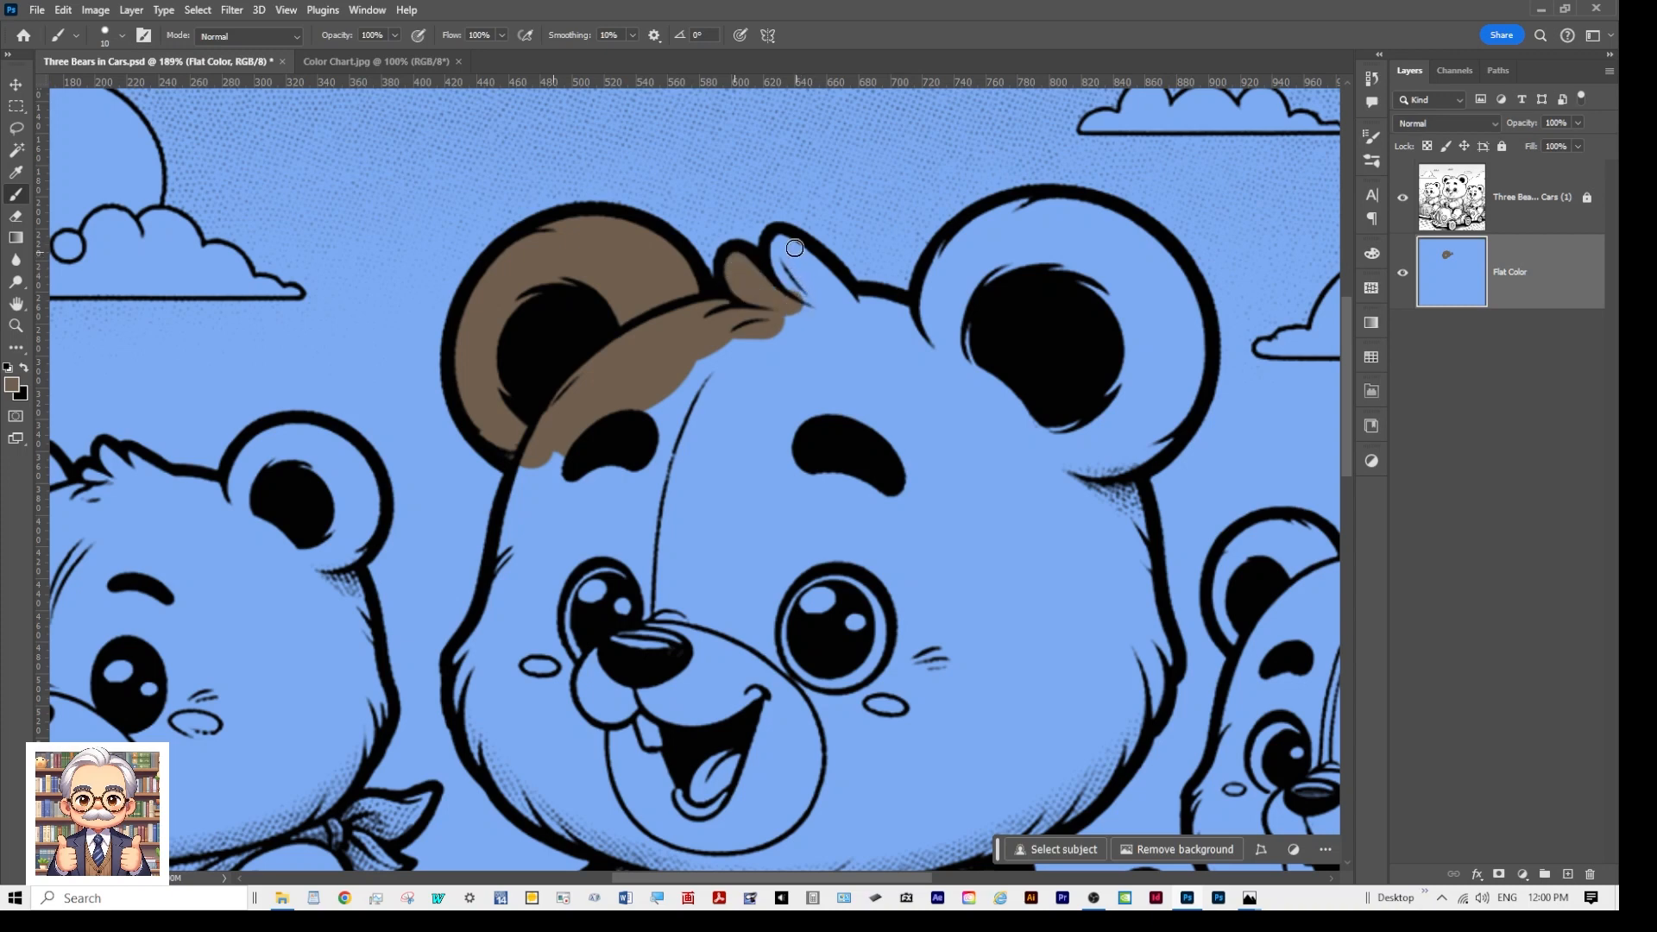
{"action": "mouse_move", "coordinate": [778, 248]}
{"action": "left_mouse_down"}
{"action": "mouse_move", "coordinate": [776, 280]}
{"action": "mouse_move", "coordinate": [804, 258]}
{"action": "mouse_move", "coordinate": [831, 278]}
{"action": "left_mouse_up"}
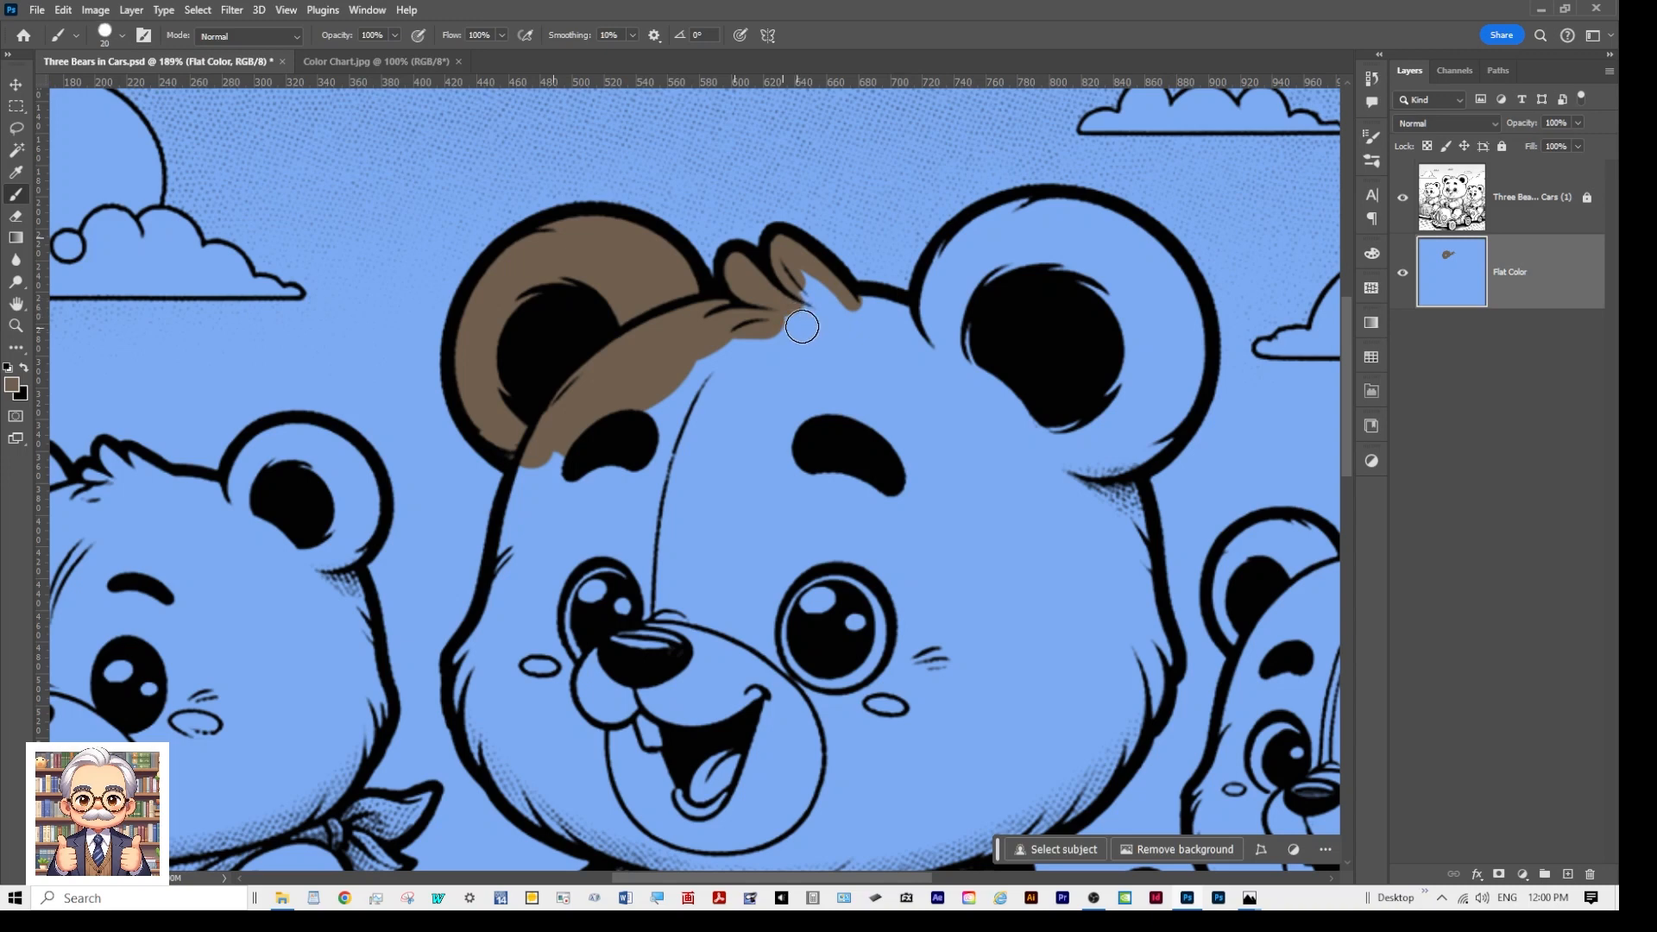
Step: Paint the center bear's forehead and left cheek dark brown with a 30 px brush, and the right ear's rim with a 20 px brush
{"action": "key", "text": "]"}
{"action": "mouse_move", "coordinate": [802, 327]}
{"action": "left_mouse_down"}
{"action": "mouse_move", "coordinate": [801, 287]}
{"action": "mouse_move", "coordinate": [839, 324]}
{"action": "mouse_move", "coordinate": [915, 335]}
{"action": "mouse_move", "coordinate": [747, 335]}
{"action": "mouse_move", "coordinate": [673, 363]}
{"action": "mouse_move", "coordinate": [927, 361]}
{"action": "mouse_move", "coordinate": [738, 368]}
{"action": "mouse_move", "coordinate": [619, 429]}
{"action": "mouse_move", "coordinate": [921, 412]}
{"action": "mouse_move", "coordinate": [921, 389]}
{"action": "mouse_move", "coordinate": [659, 416]}
{"action": "mouse_move", "coordinate": [777, 408]}
{"action": "mouse_move", "coordinate": [537, 480]}
{"action": "mouse_move", "coordinate": [542, 466]}
{"action": "mouse_move", "coordinate": [473, 666]}
{"action": "mouse_move", "coordinate": [491, 733]}
{"action": "mouse_move", "coordinate": [595, 459]}
{"action": "mouse_move", "coordinate": [682, 435]}
{"action": "mouse_move", "coordinate": [609, 530]}
{"action": "left_mouse_up"}
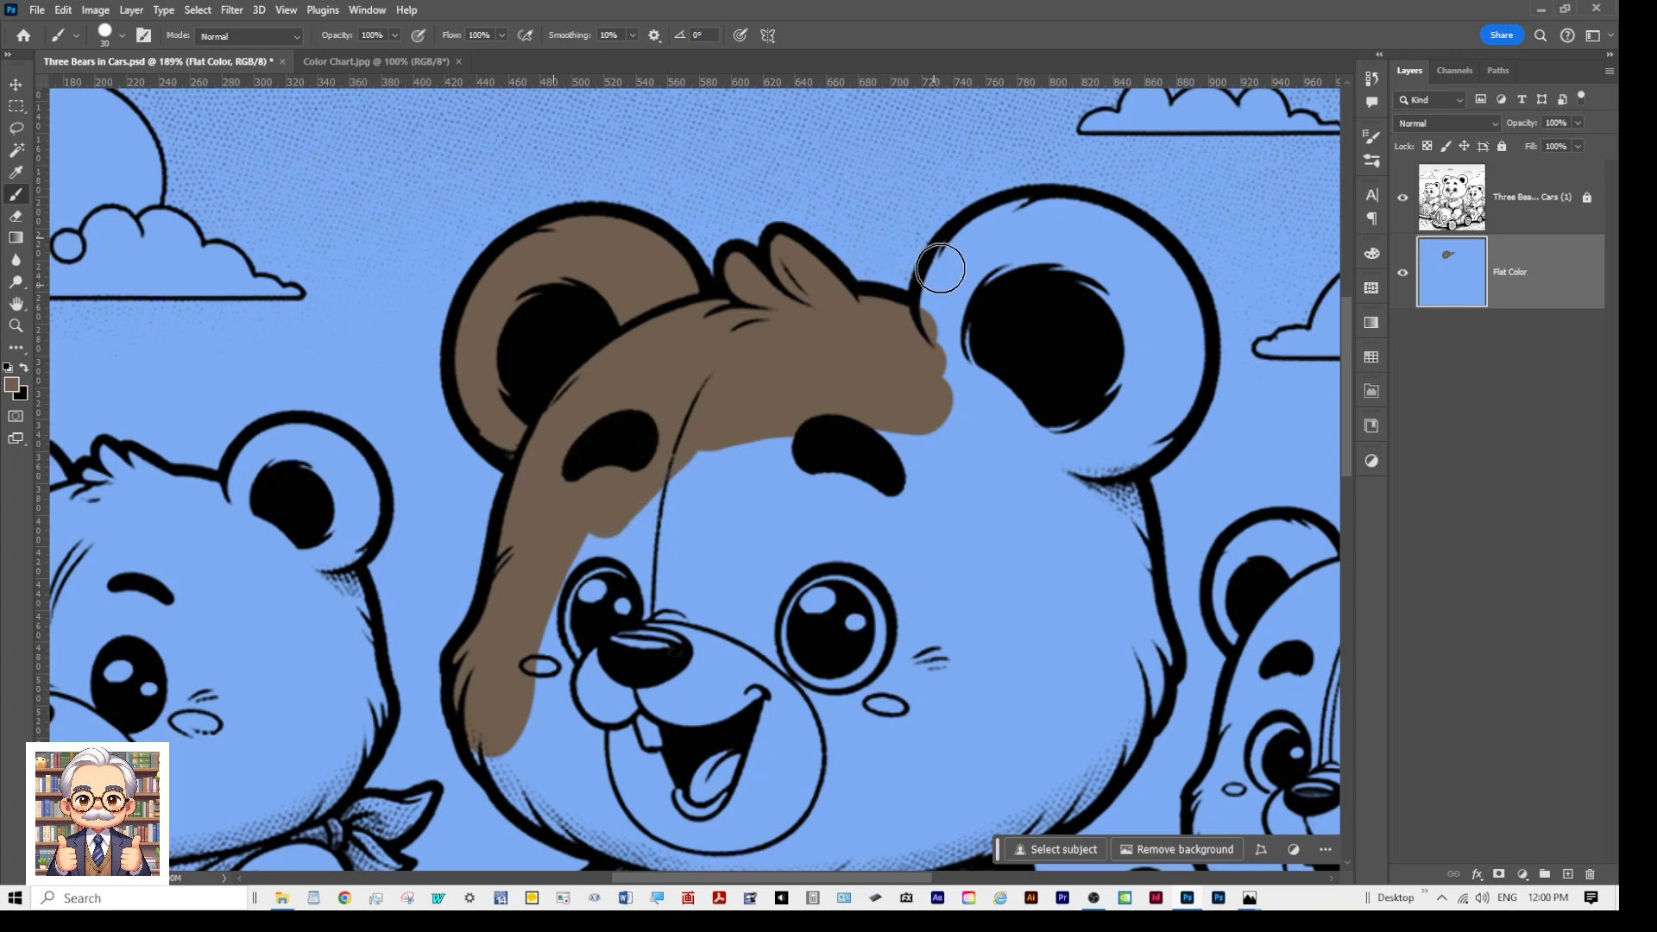
{"action": "key", "text": "bracketleft"}
{"action": "left_click", "coordinate": [1007, 217]}
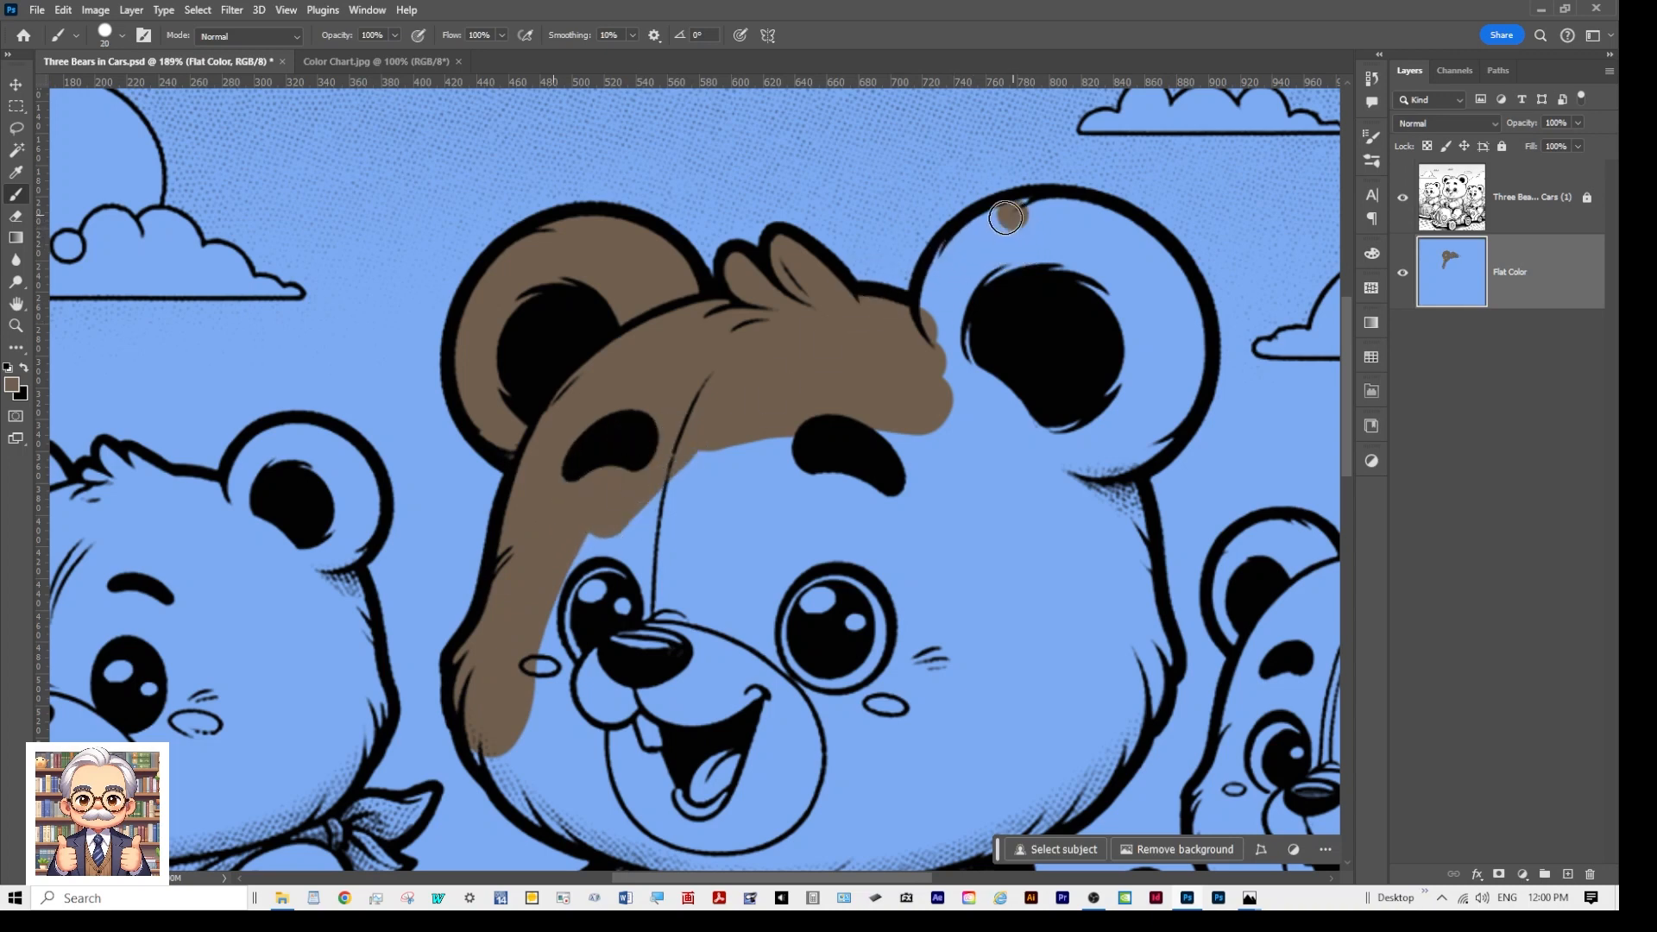
{"action": "mouse_move", "coordinate": [1005, 217]}
{"action": "left_mouse_down"}
{"action": "mouse_move", "coordinate": [951, 251]}
{"action": "mouse_move", "coordinate": [924, 329]}
{"action": "mouse_move", "coordinate": [1016, 216]}
{"action": "mouse_move", "coordinate": [1046, 208]}
{"action": "mouse_move", "coordinate": [1150, 249]}
{"action": "mouse_move", "coordinate": [1185, 302]}
{"action": "mouse_move", "coordinate": [1201, 359]}
{"action": "mouse_move", "coordinate": [1189, 419]}
{"action": "mouse_move", "coordinate": [1089, 490]}
{"action": "left_mouse_up"}
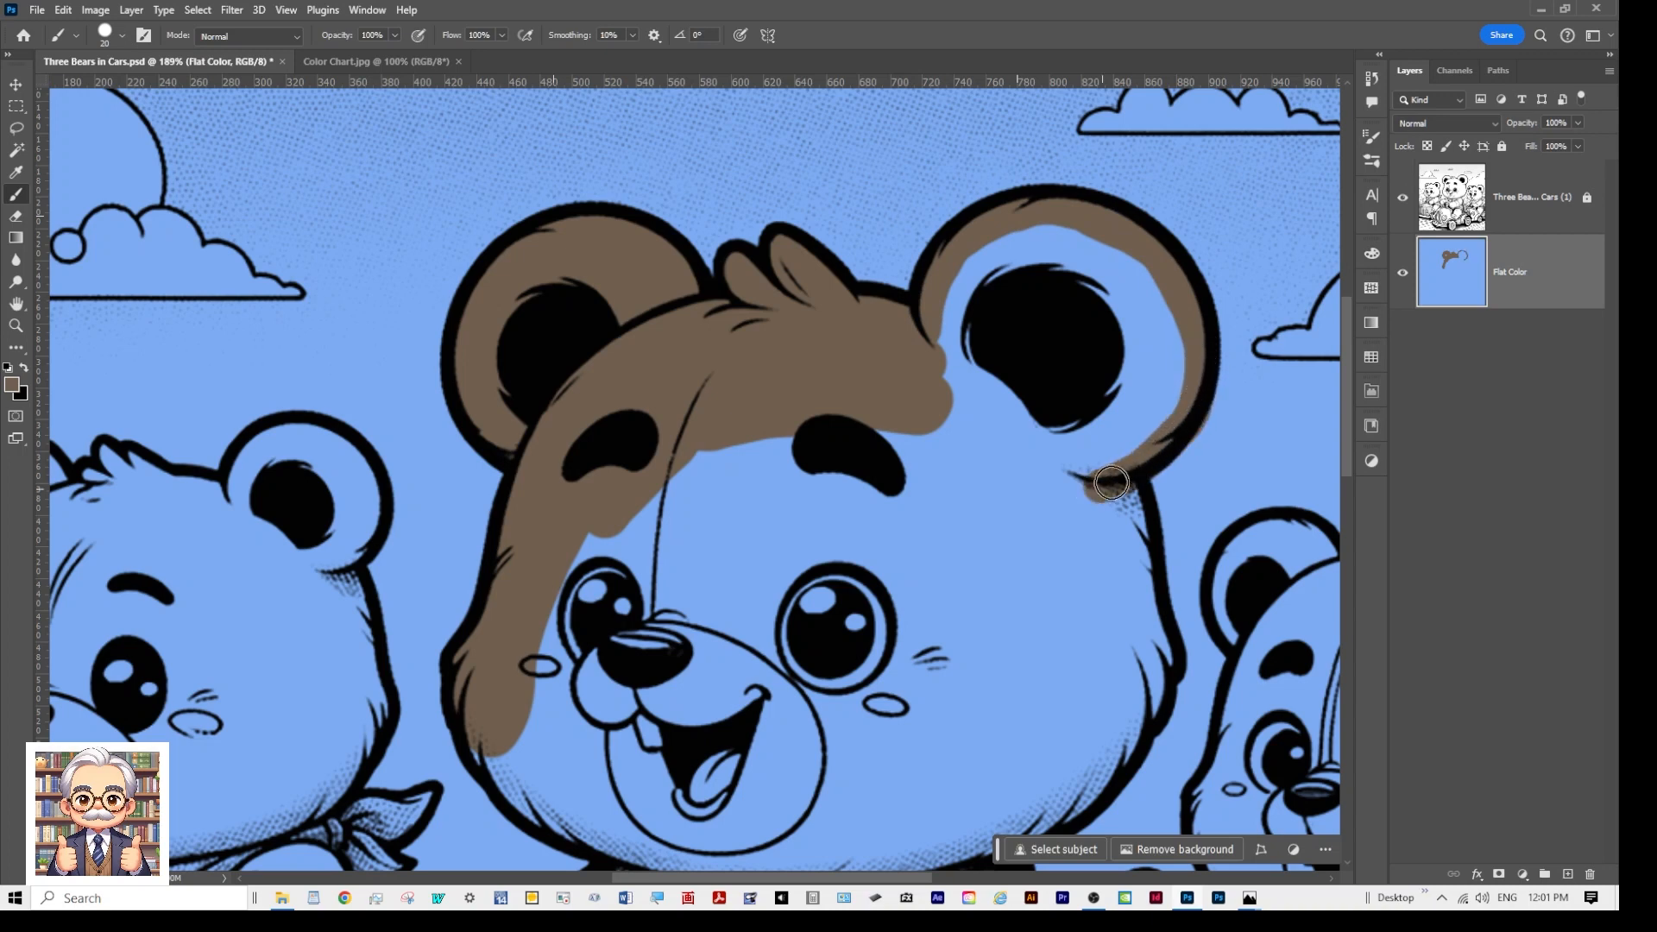
Step: Cover the spill beside the right ear with sampled sky blue and fill the remaining head with resampled brown, checking it with the line art hidden
{"action": "left_click", "coordinate": [1256, 425], "text": "alt"}
{"action": "left_click", "coordinate": [869, 365], "text": "alt"}
{"action": "mouse_move", "coordinate": [961, 364]}
{"action": "left_mouse_down"}
{"action": "mouse_move", "coordinate": [962, 280]}
{"action": "mouse_move", "coordinate": [1003, 238]}
{"action": "mouse_move", "coordinate": [1049, 231]}
{"action": "mouse_move", "coordinate": [1145, 278]}
{"action": "mouse_move", "coordinate": [1184, 386]}
{"action": "mouse_move", "coordinate": [1165, 429]}
{"action": "mouse_move", "coordinate": [1068, 508]}
{"action": "left_mouse_up"}
{"action": "left_click", "coordinate": [1402, 201]}
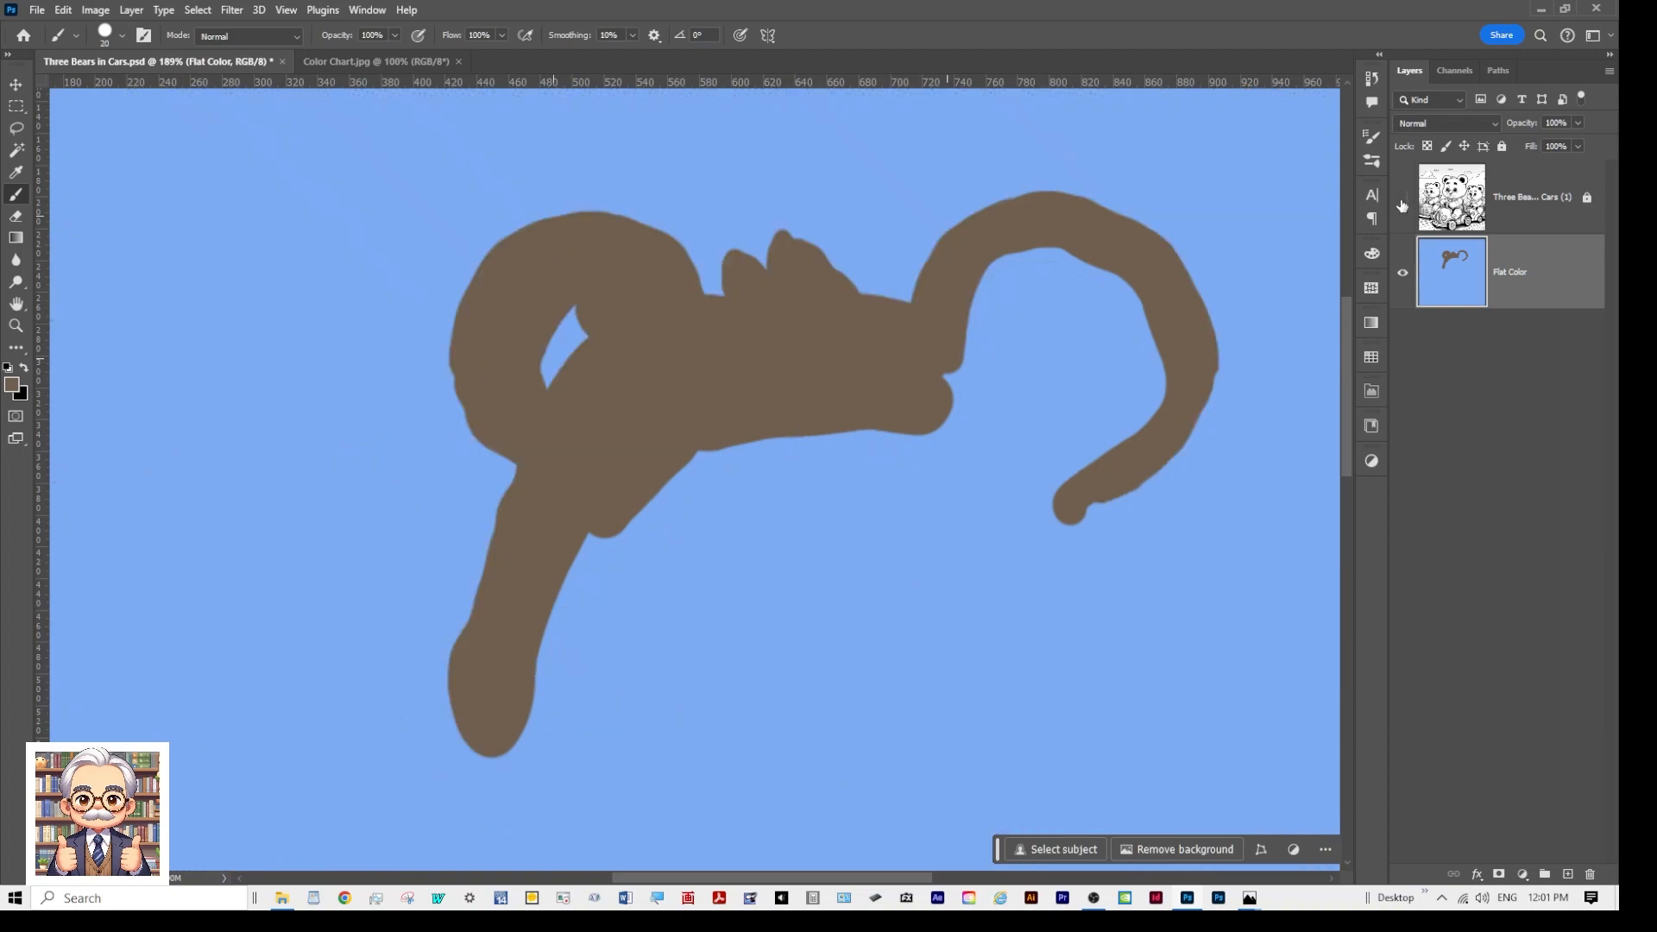
{"action": "left_click", "coordinate": [1402, 201]}
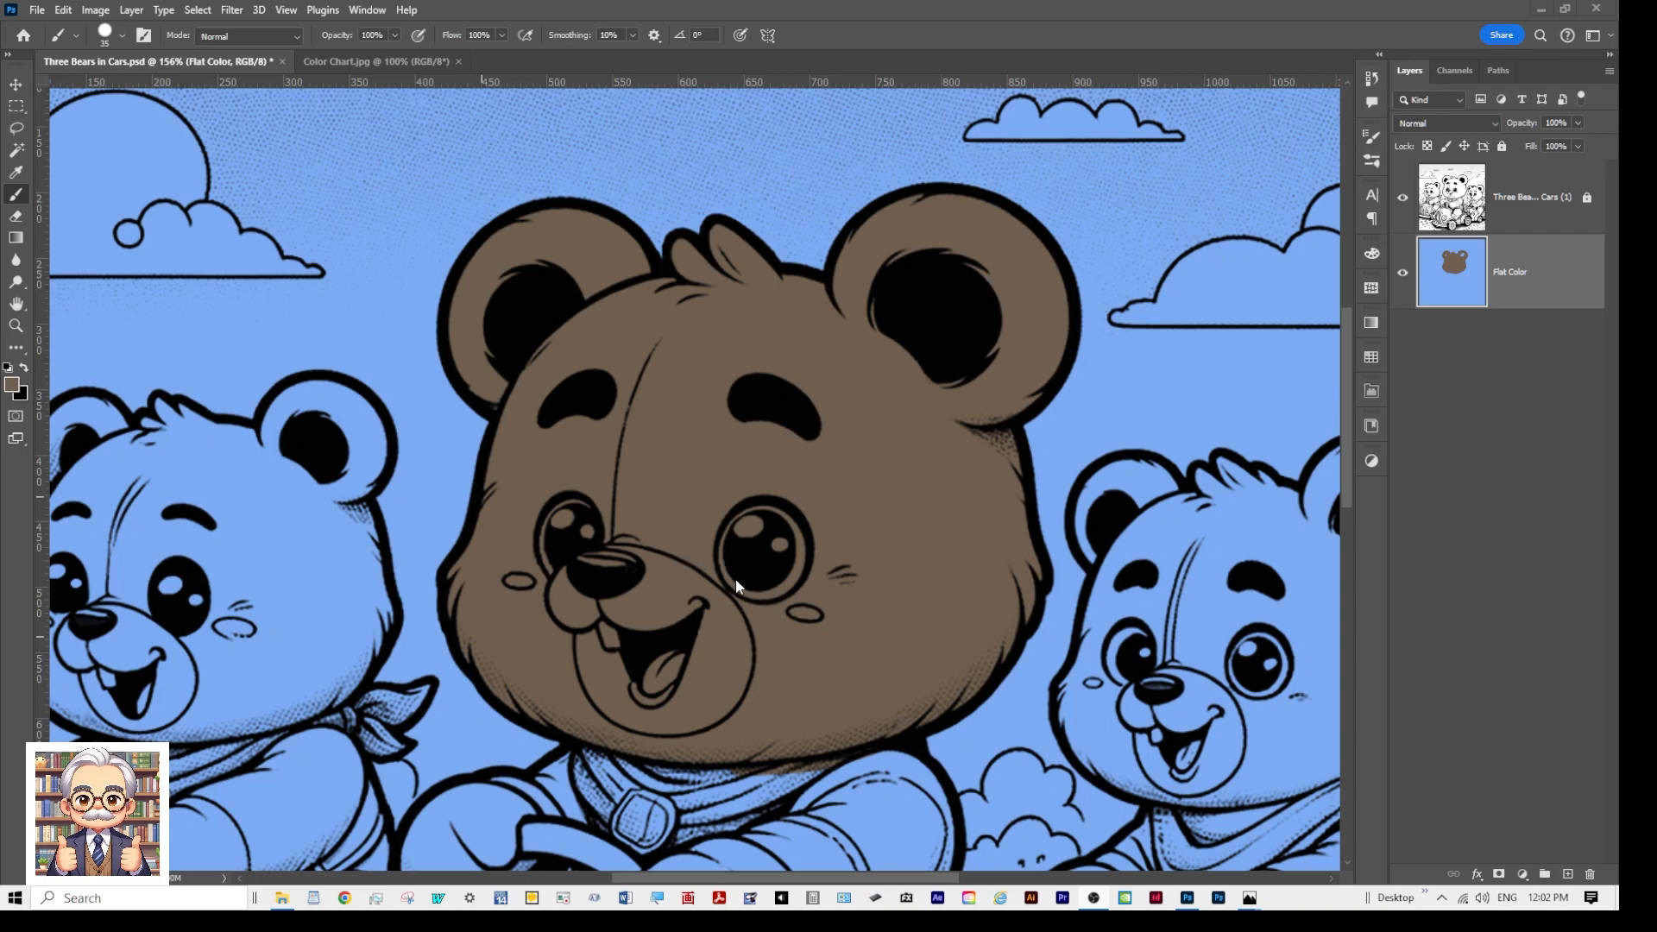
Step: Sample the lighter BEAR tan from Color Chart.jpg and return to the center bear's muzzle in Three Bears in Cars.psd
{"action": "scroll", "coordinate": [758, 573], "scroll_direction": "up", "scroll_amount": 2}
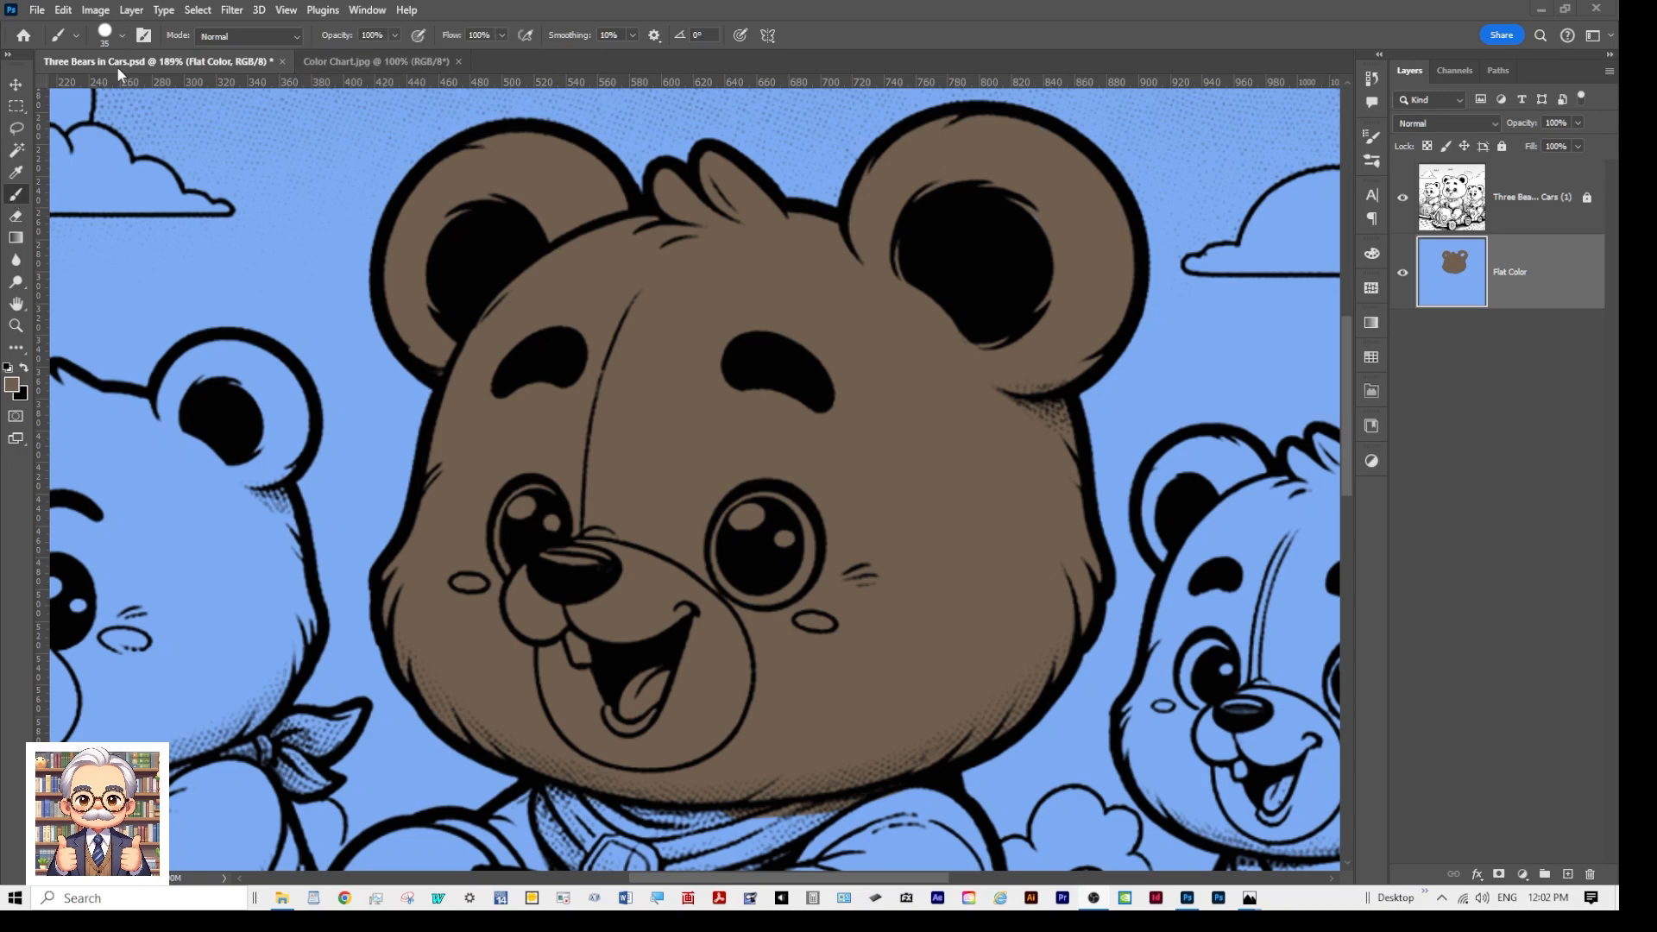
{"action": "left_click", "coordinate": [348, 60]}
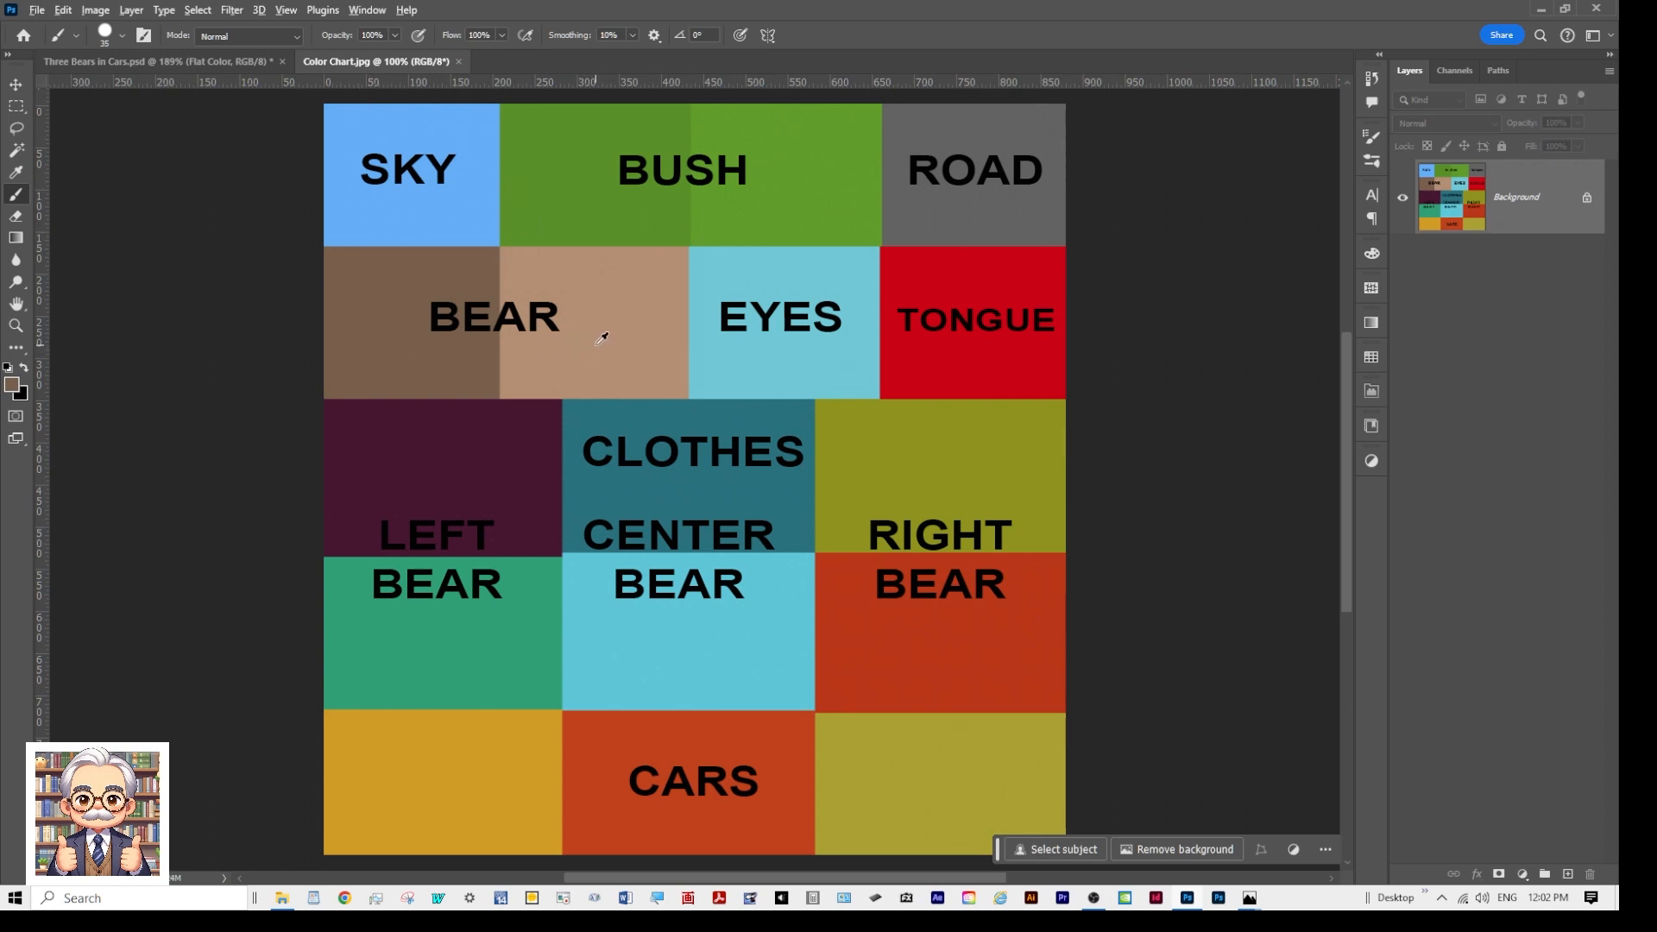
{"action": "left_click", "coordinate": [211, 59]}
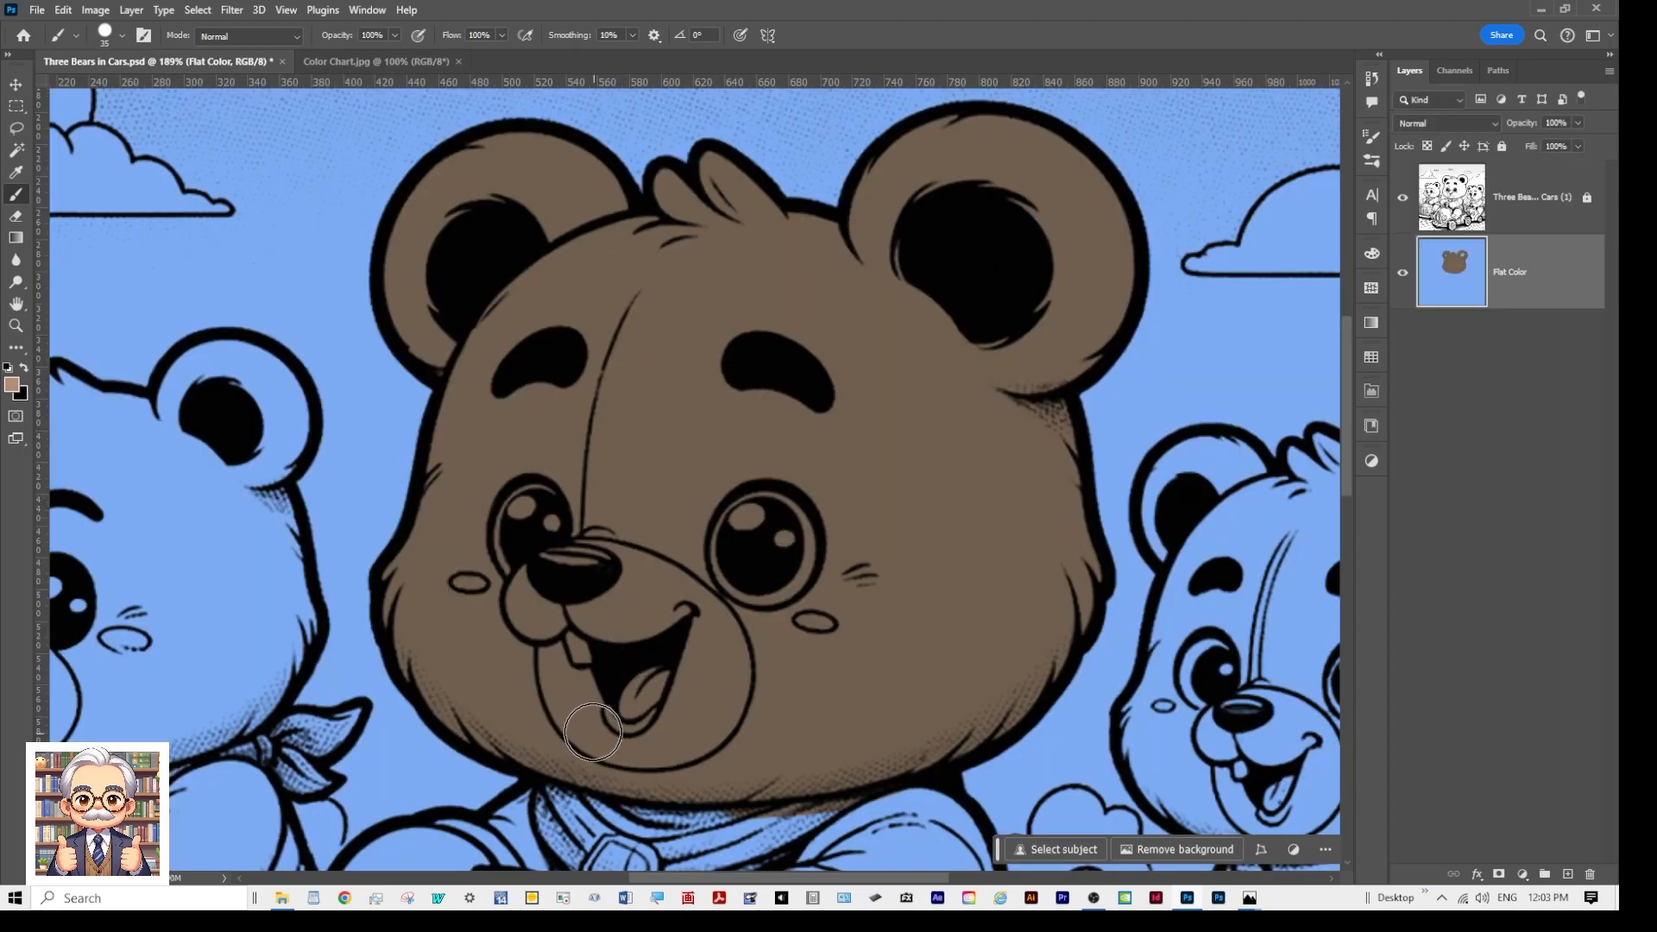
{"action": "mouse_move", "coordinate": [617, 690]}
{"action": "left_mouse_down"}
{"action": "mouse_move", "coordinate": [583, 580]}
{"action": "mouse_move", "coordinate": [597, 610]}
{"action": "left_mouse_up"}
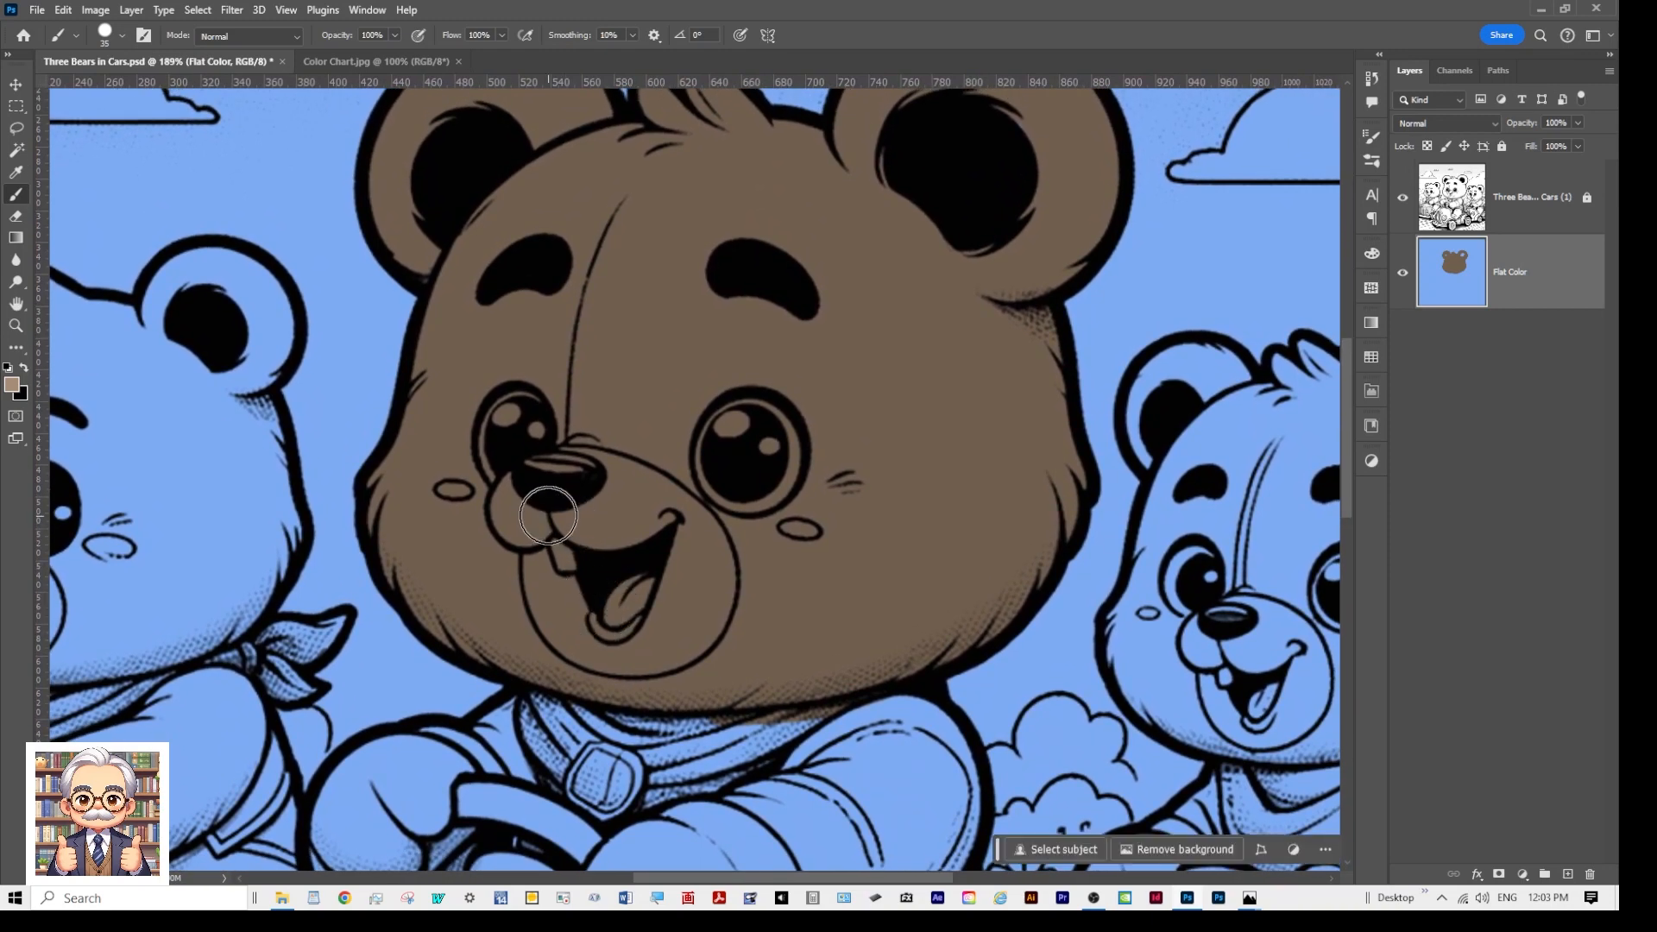
Step: Paint the upper muzzle around the center bear's nose tan, using a 15 px brush along the outlines
{"action": "mouse_move", "coordinate": [528, 516]}
{"action": "left_mouse_down"}
{"action": "mouse_move", "coordinate": [584, 523]}
{"action": "mouse_move", "coordinate": [583, 496]}
{"action": "mouse_move", "coordinate": [528, 509]}
{"action": "left_mouse_up"}
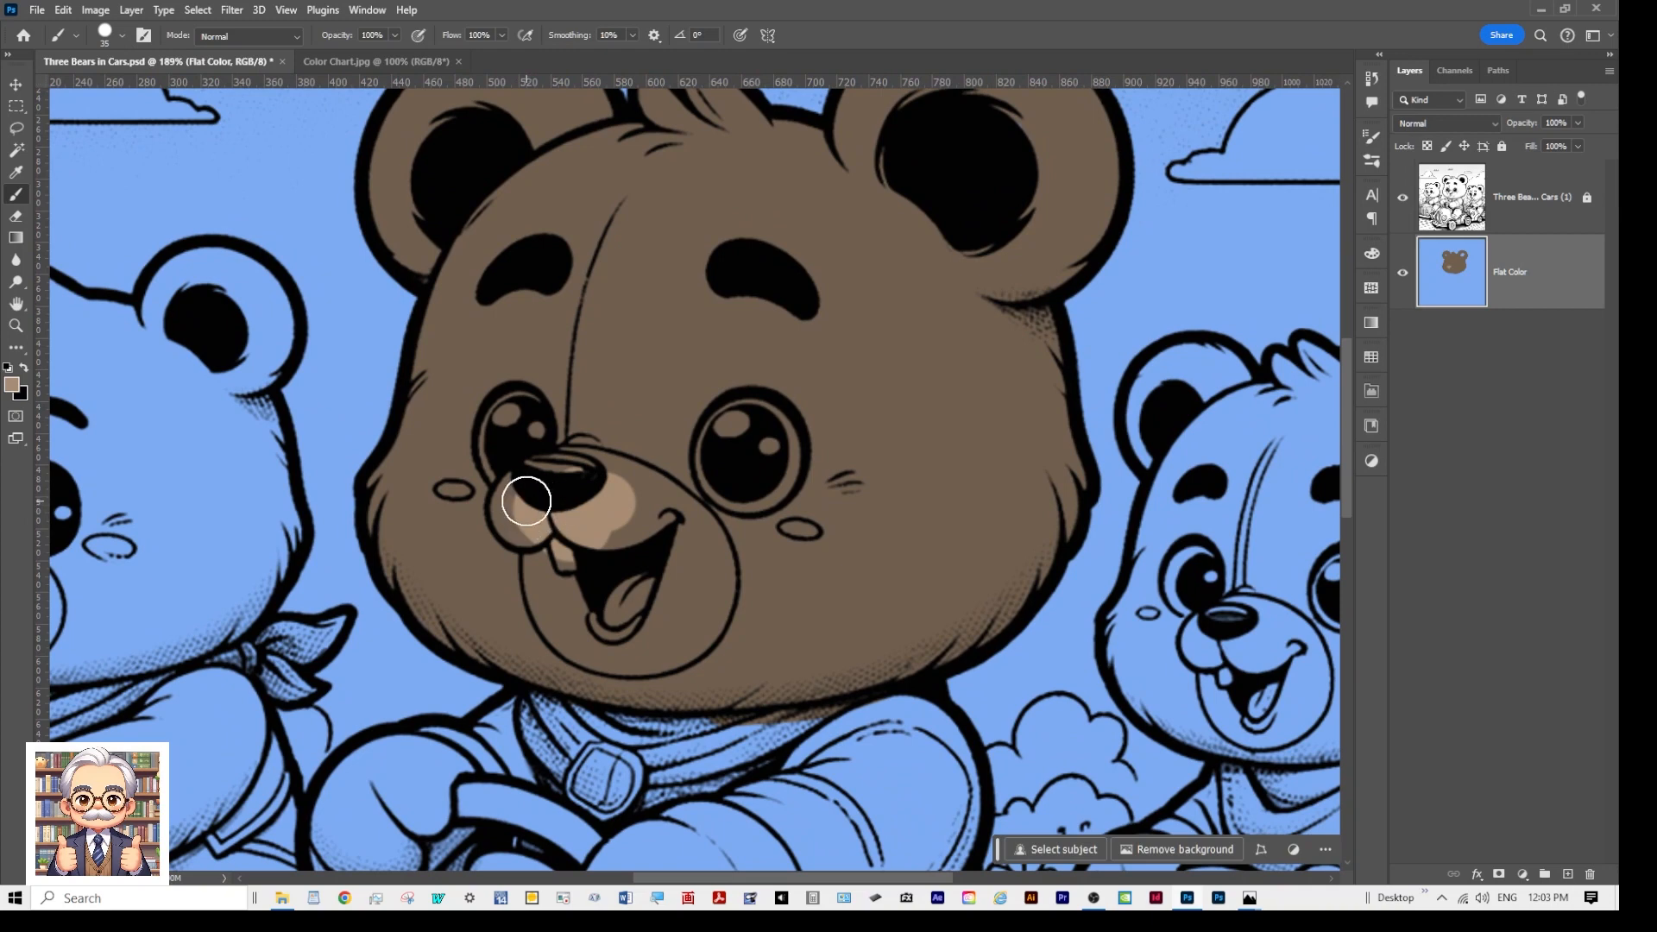
{"action": "key", "text": "bracketleft"}
{"action": "key", "text": "bracketleft"}
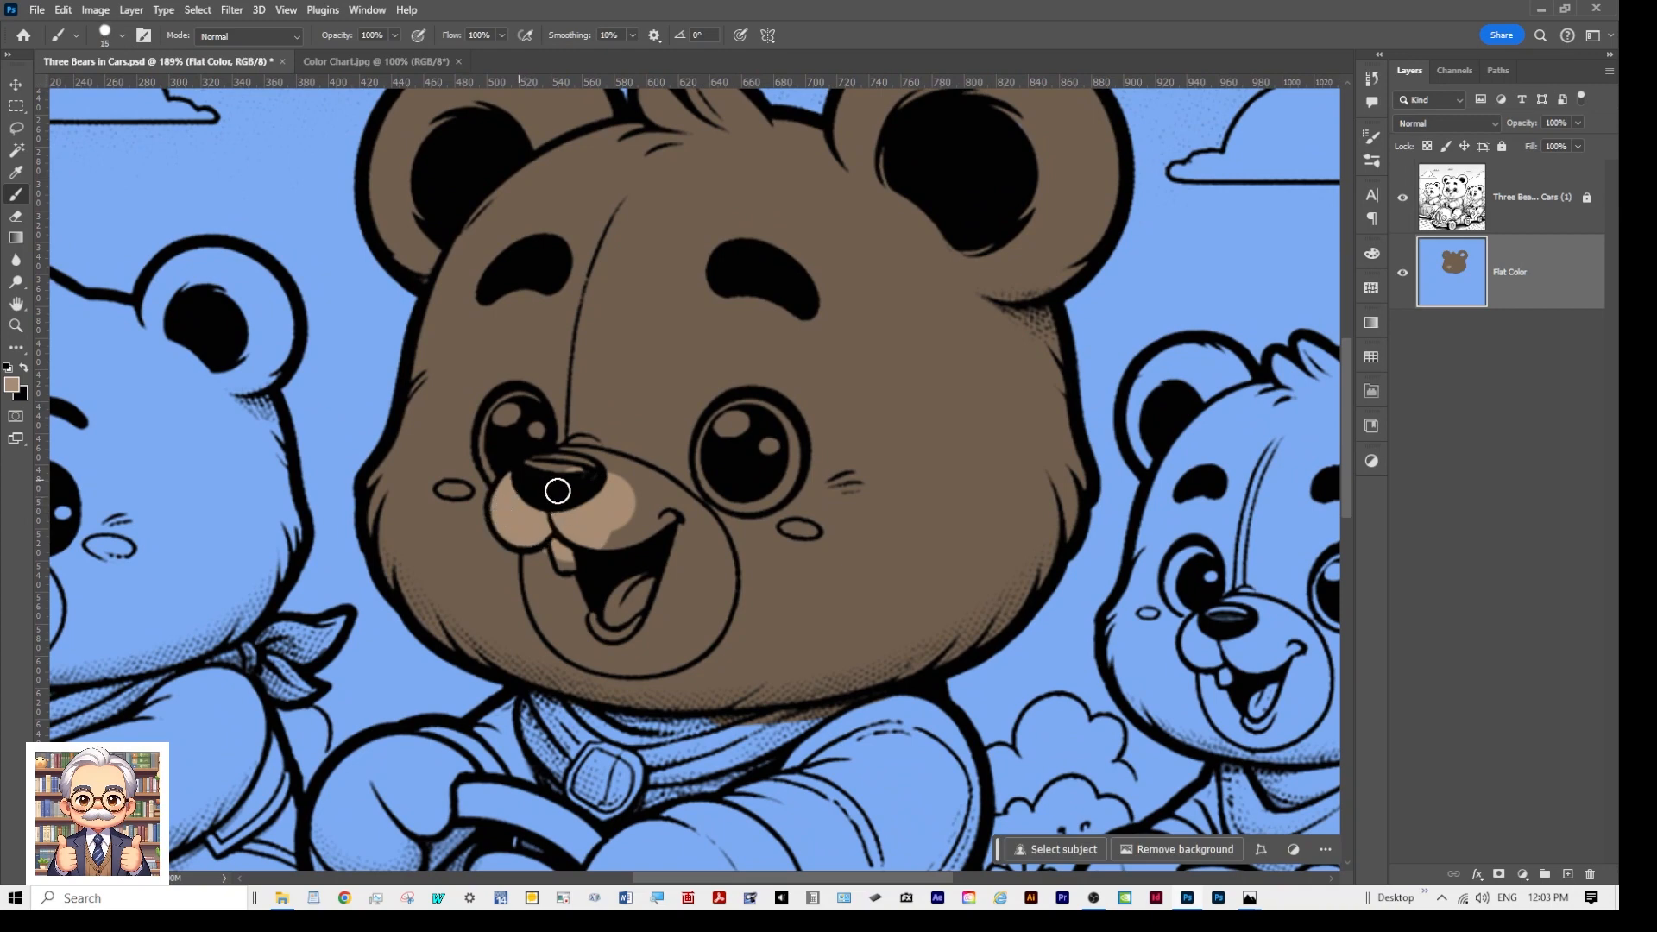
{"action": "mouse_move", "coordinate": [521, 472]}
{"action": "left_mouse_down"}
{"action": "mouse_move", "coordinate": [608, 463]}
{"action": "mouse_move", "coordinate": [696, 523]}
{"action": "mouse_move", "coordinate": [627, 496]}
{"action": "mouse_move", "coordinate": [664, 513]}
{"action": "mouse_move", "coordinate": [639, 501]}
{"action": "mouse_move", "coordinate": [631, 524]}
{"action": "mouse_move", "coordinate": [534, 540]}
{"action": "mouse_move", "coordinate": [585, 645]}
{"action": "mouse_move", "coordinate": [535, 536]}
{"action": "mouse_move", "coordinate": [548, 604]}
{"action": "left_mouse_up"}
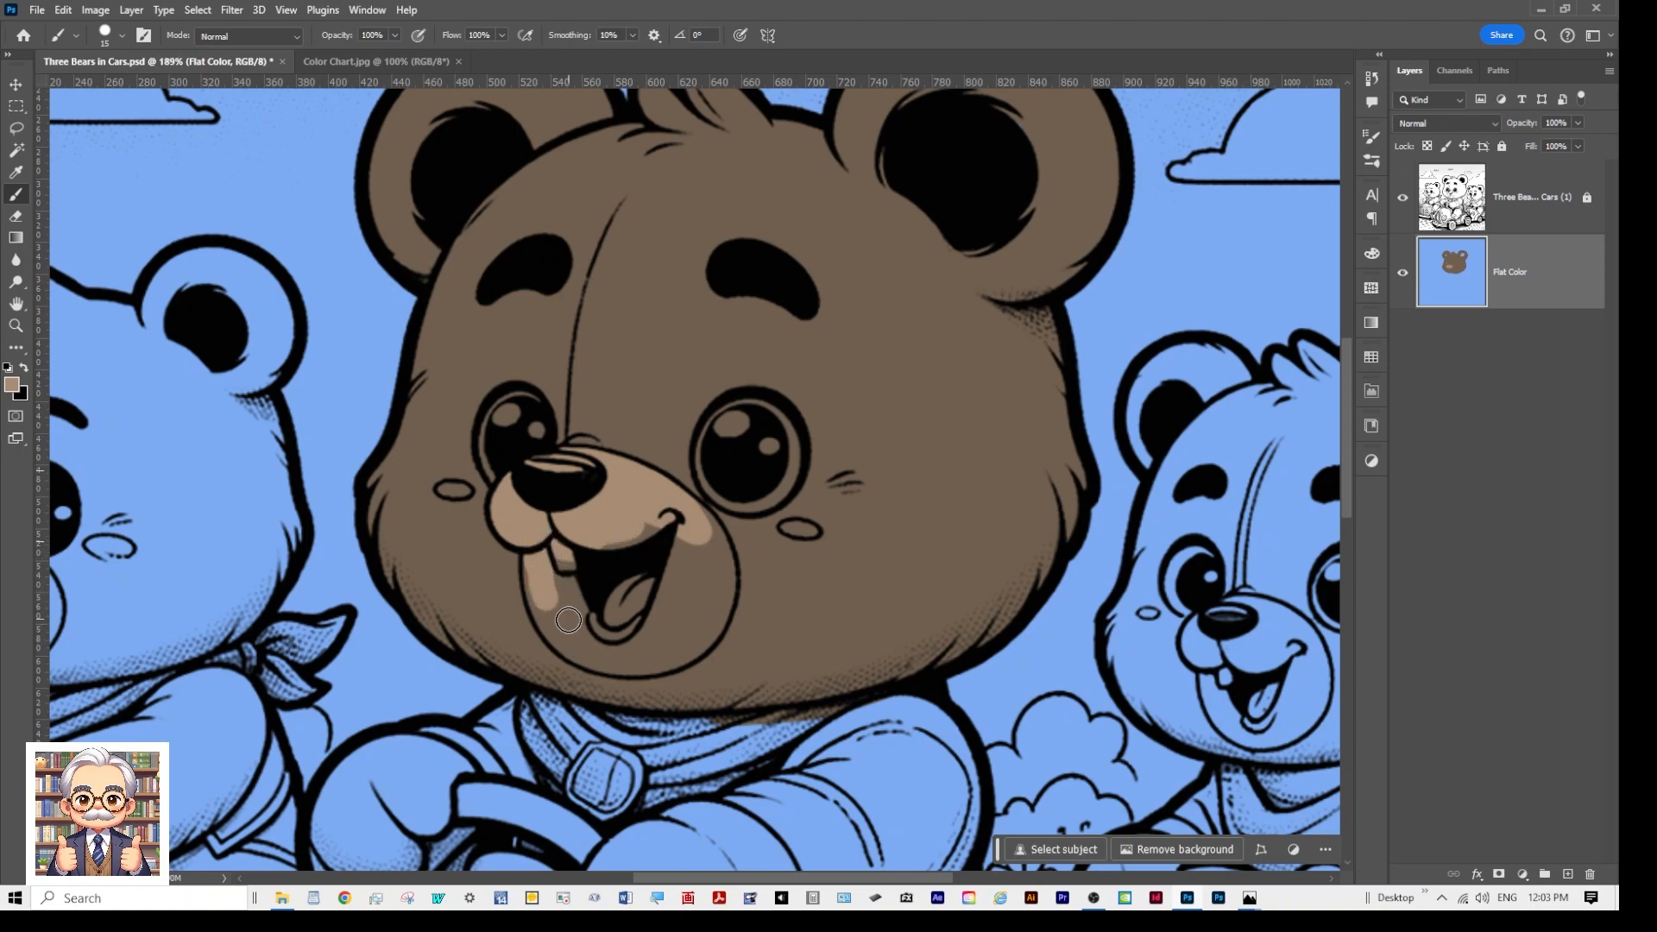
Step: Fill the rest of the center bear's muzzle around the mouth with tan, covering the spill on the cheek with dark brown
{"action": "scroll", "coordinate": [568, 620], "scroll_direction": "up", "scroll_amount": 3}
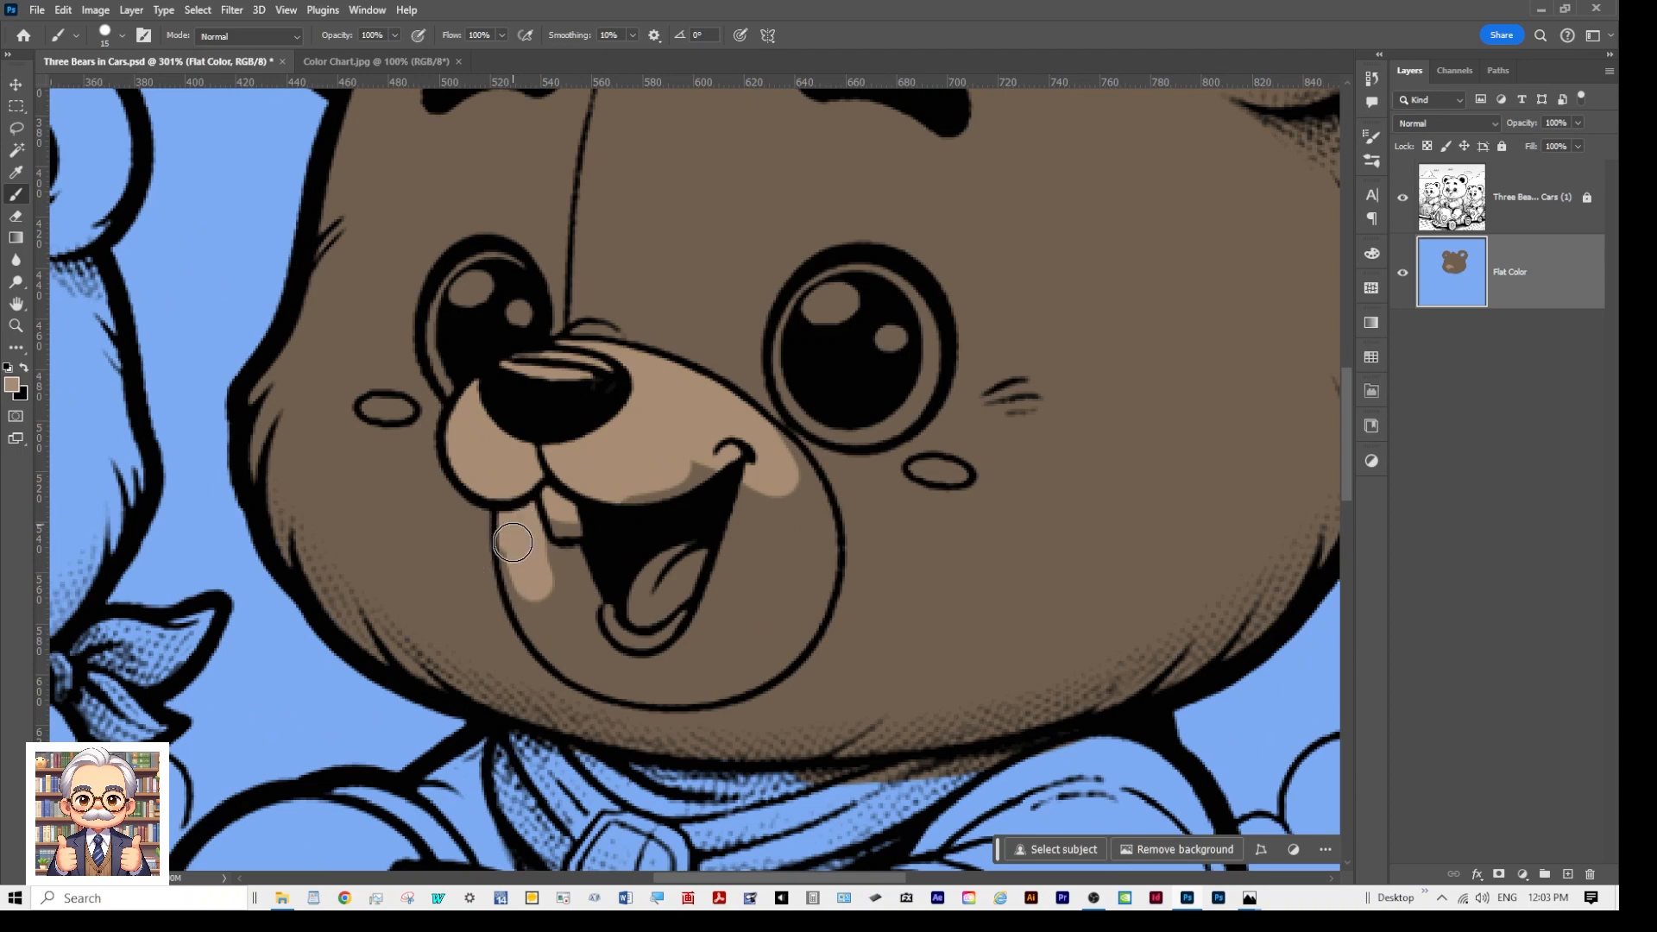
{"action": "mouse_move", "coordinate": [512, 542]}
{"action": "left_mouse_down"}
{"action": "mouse_move", "coordinate": [545, 633]}
{"action": "mouse_move", "coordinate": [605, 676]}
{"action": "mouse_move", "coordinate": [692, 687]}
{"action": "mouse_move", "coordinate": [743, 668]}
{"action": "mouse_move", "coordinate": [779, 623]}
{"action": "left_mouse_up"}
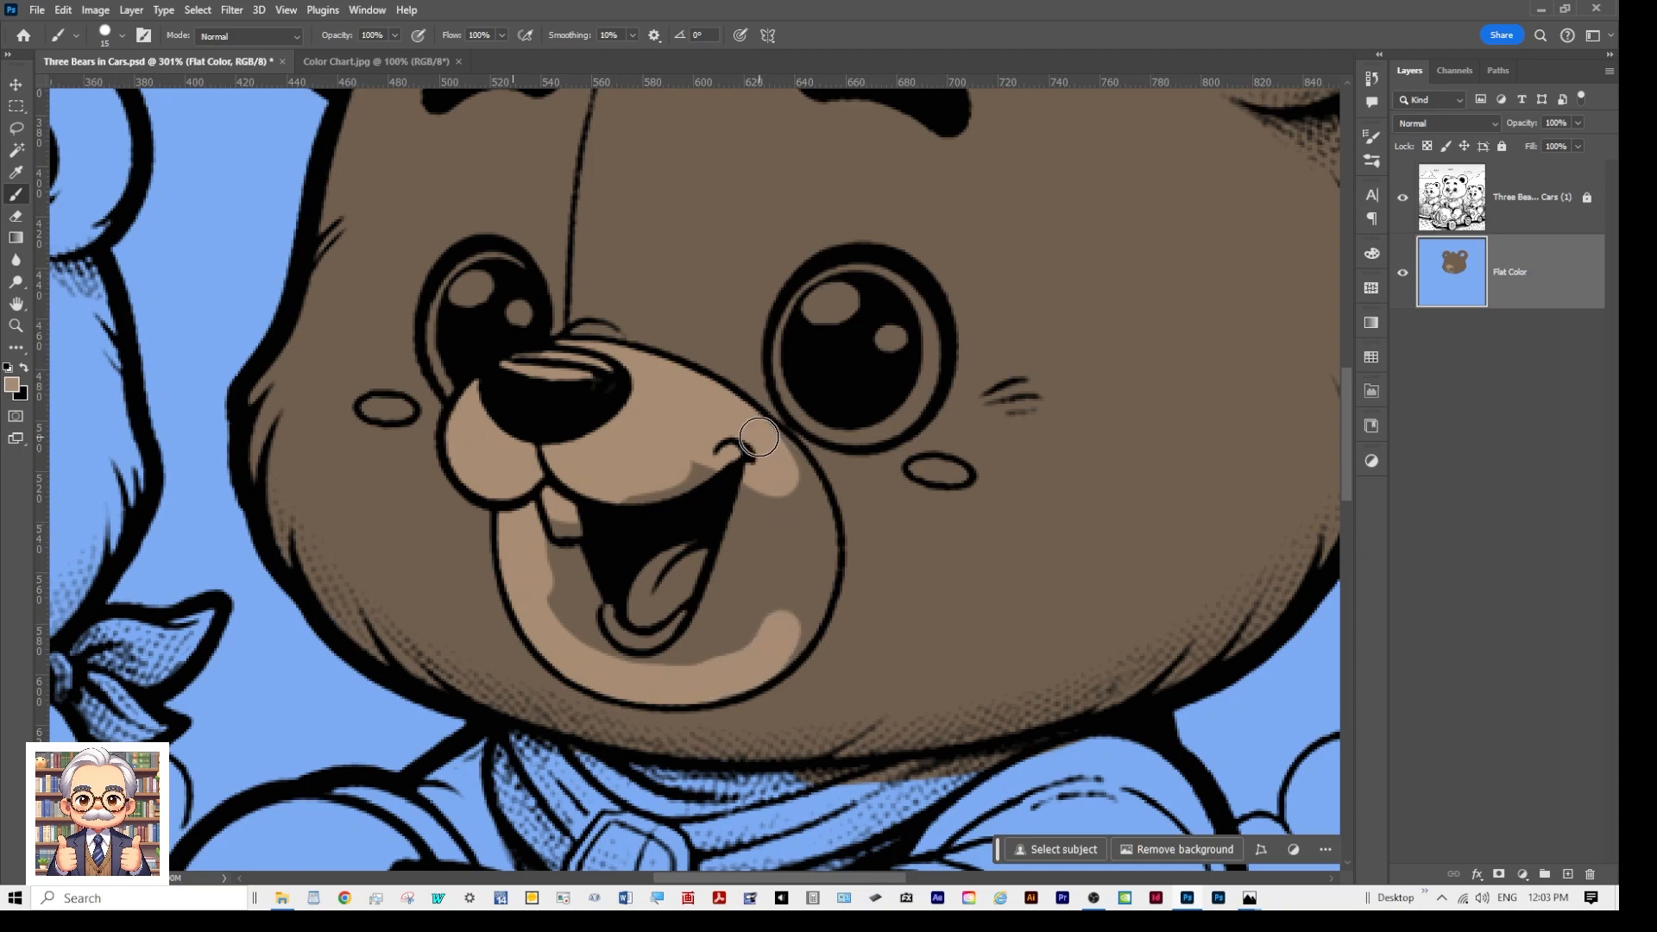
{"action": "mouse_move", "coordinate": [758, 437]}
{"action": "left_mouse_down"}
{"action": "mouse_move", "coordinate": [804, 493]}
{"action": "mouse_move", "coordinate": [816, 576]}
{"action": "mouse_move", "coordinate": [776, 649]}
{"action": "mouse_move", "coordinate": [730, 666]}
{"action": "left_mouse_up"}
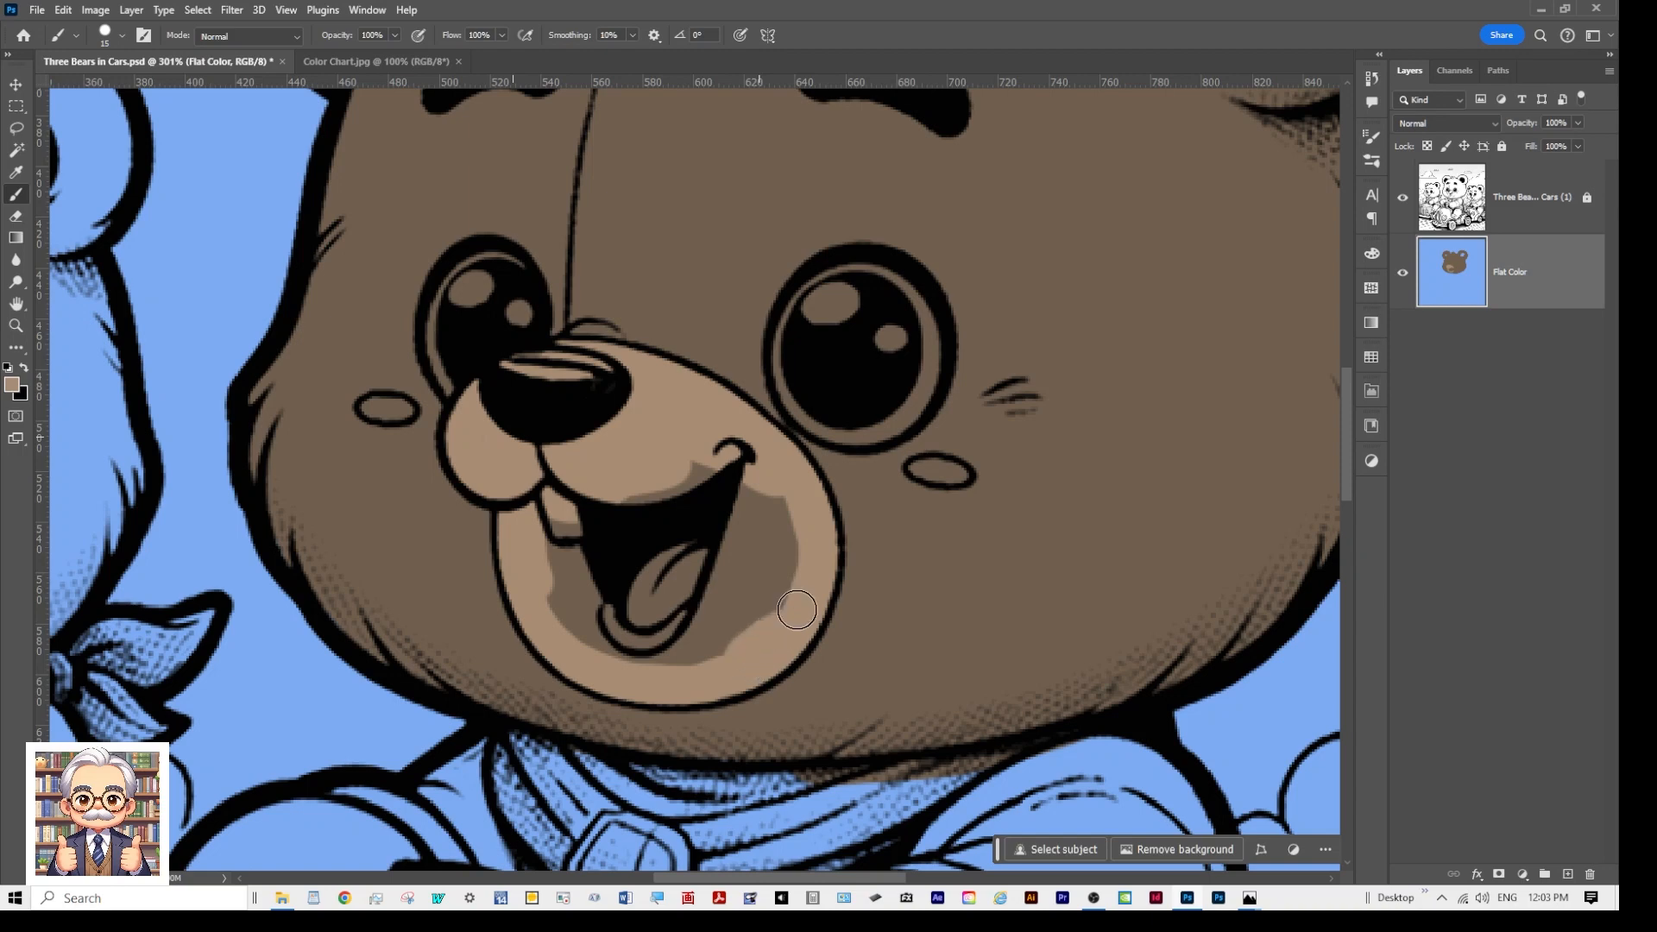
{"action": "mouse_move", "coordinate": [797, 610]}
{"action": "left_mouse_down"}
{"action": "mouse_move", "coordinate": [786, 504]}
{"action": "mouse_move", "coordinate": [753, 444]}
{"action": "mouse_move", "coordinate": [729, 475]}
{"action": "mouse_move", "coordinate": [906, 533]}
{"action": "left_mouse_up"}
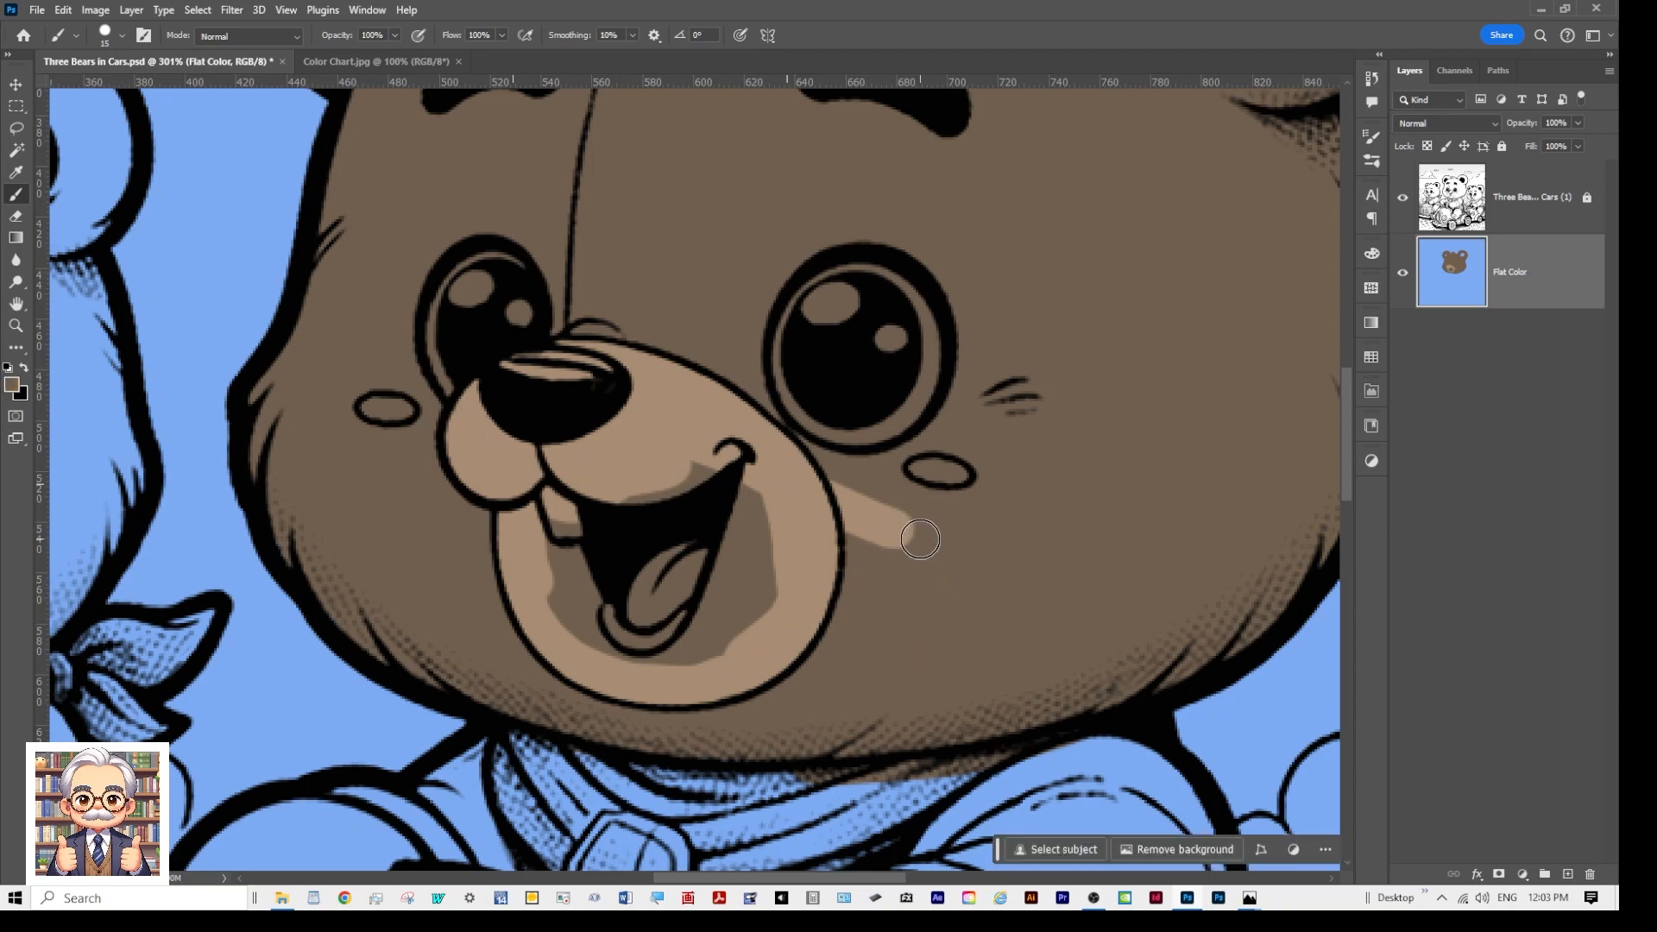
{"action": "mouse_move", "coordinate": [898, 492]}
{"action": "left_mouse_down"}
{"action": "mouse_move", "coordinate": [908, 543]}
{"action": "mouse_move", "coordinate": [881, 501]}
{"action": "mouse_move", "coordinate": [877, 531]}
{"action": "mouse_move", "coordinate": [843, 466]}
{"action": "mouse_move", "coordinate": [860, 547]}
{"action": "left_mouse_up"}
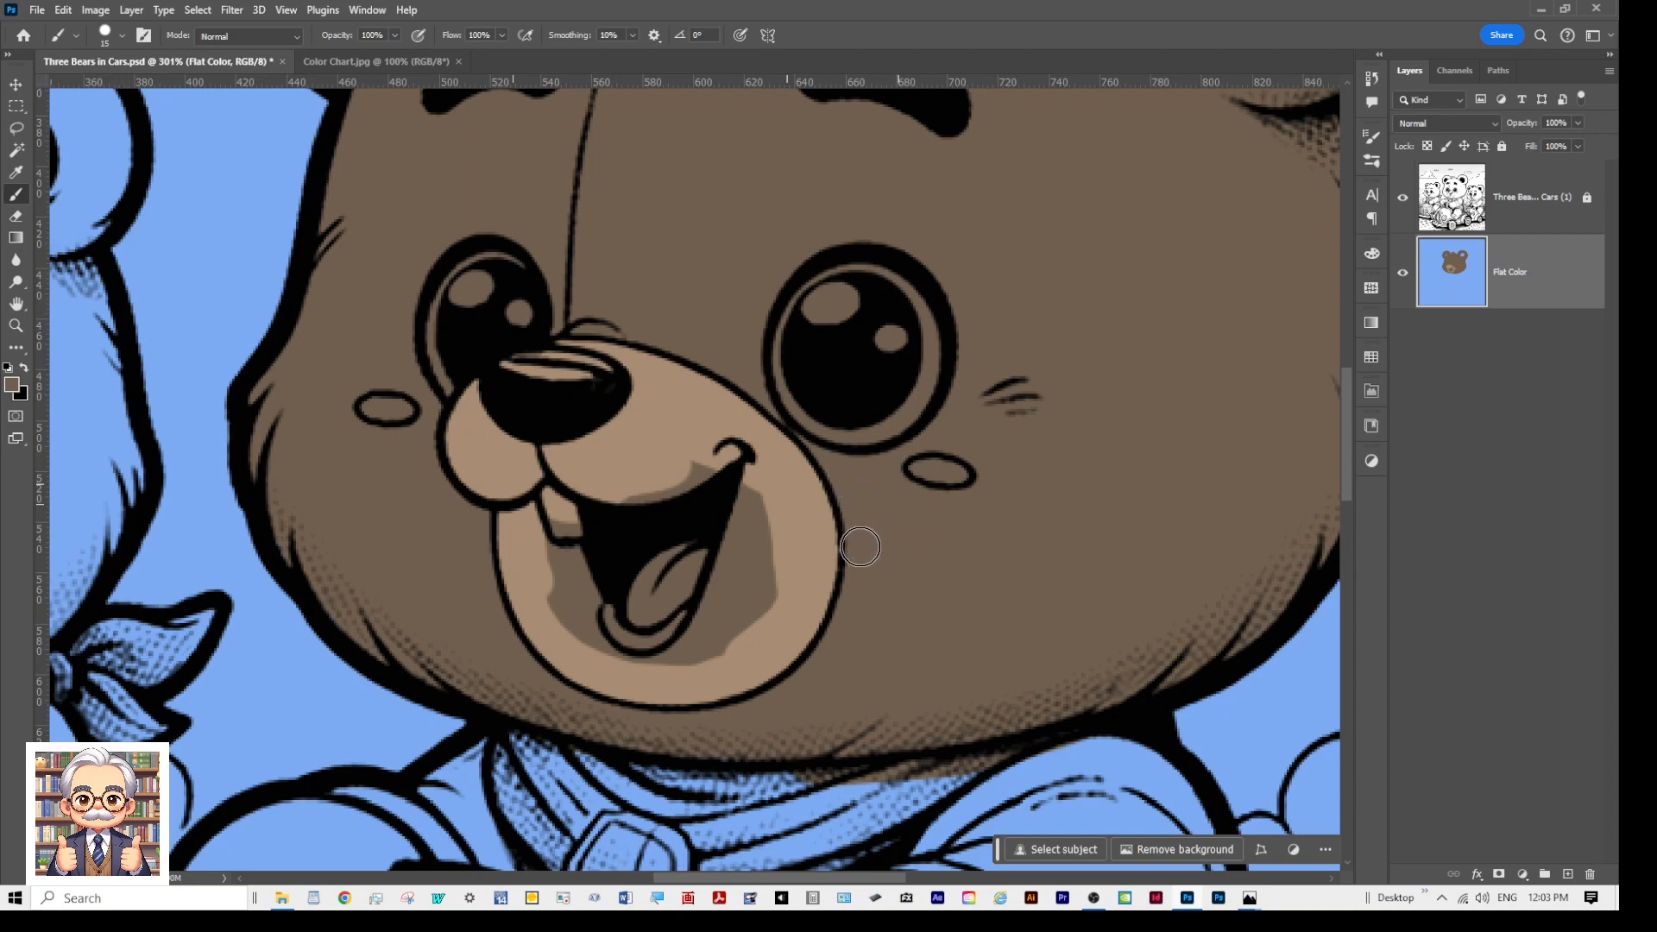
{"action": "left_click", "coordinate": [810, 546], "text": "alt"}
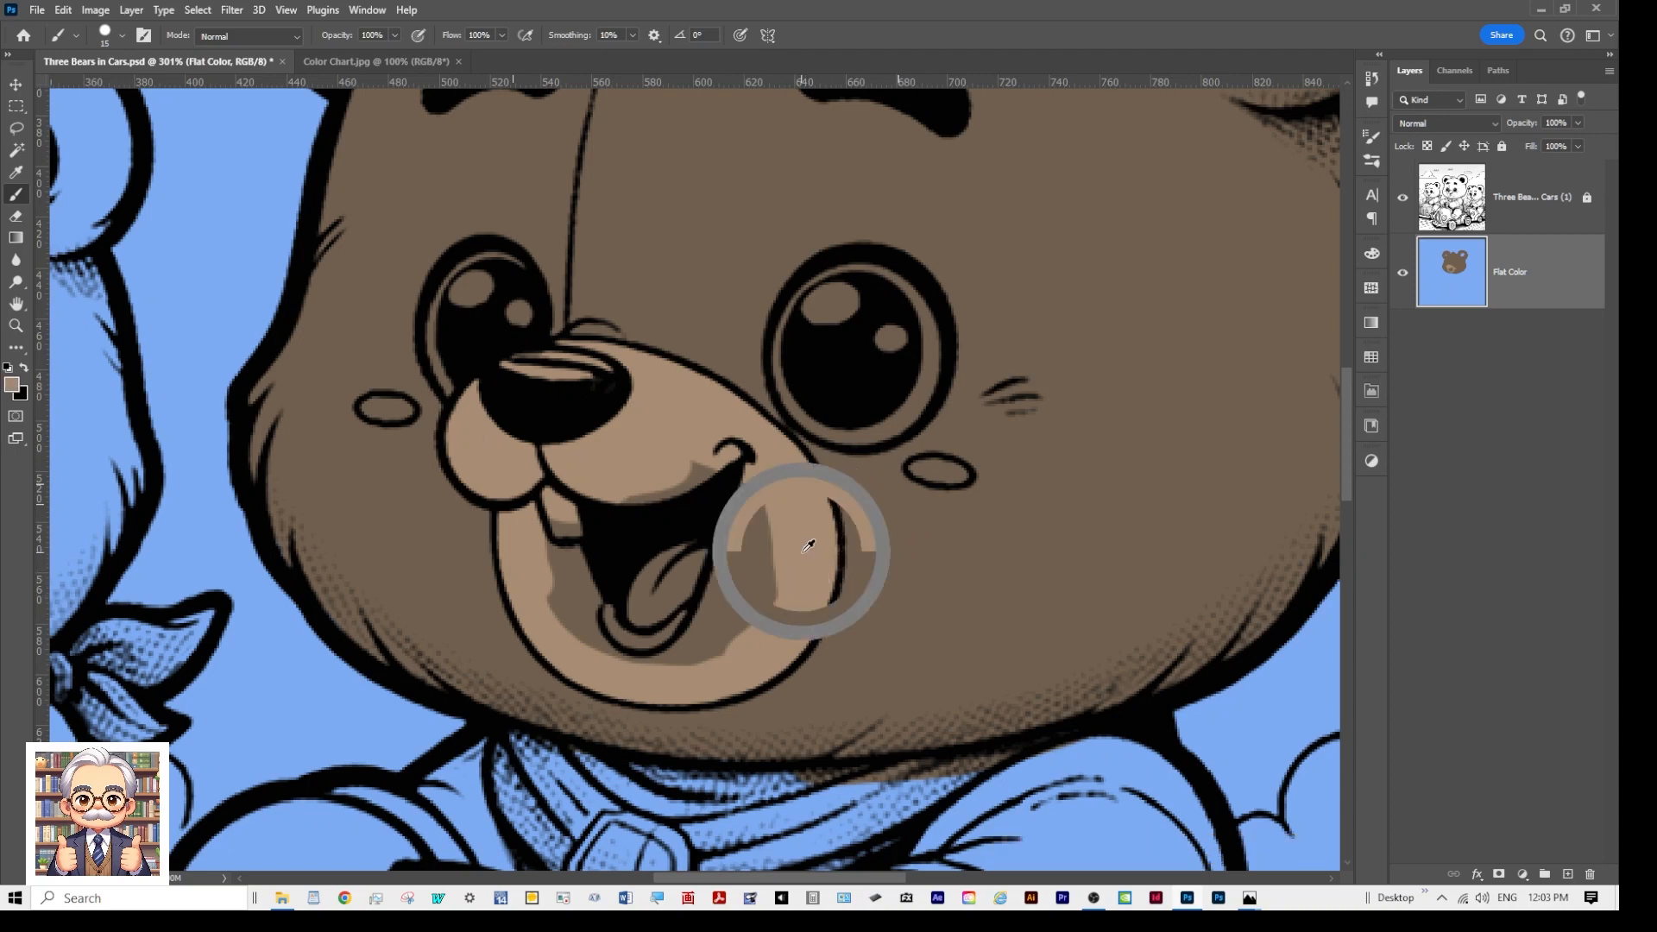
{"action": "mouse_move", "coordinate": [773, 514]}
{"action": "left_mouse_down"}
{"action": "mouse_move", "coordinate": [695, 460]}
{"action": "mouse_move", "coordinate": [698, 487]}
{"action": "mouse_move", "coordinate": [738, 524]}
{"action": "mouse_move", "coordinate": [676, 481]}
{"action": "mouse_move", "coordinate": [614, 514]}
{"action": "mouse_move", "coordinate": [721, 524]}
{"action": "mouse_move", "coordinate": [755, 547]}
{"action": "mouse_move", "coordinate": [544, 516]}
{"action": "mouse_move", "coordinate": [589, 640]}
{"action": "mouse_move", "coordinate": [701, 637]}
{"action": "mouse_move", "coordinate": [687, 655]}
{"action": "mouse_move", "coordinate": [744, 629]}
{"action": "mouse_move", "coordinate": [771, 549]}
{"action": "mouse_move", "coordinate": [776, 613]}
{"action": "mouse_move", "coordinate": [655, 658]}
{"action": "mouse_move", "coordinate": [649, 635]}
{"action": "mouse_move", "coordinate": [723, 599]}
{"action": "mouse_move", "coordinate": [676, 593]}
{"action": "mouse_move", "coordinate": [624, 617]}
{"action": "mouse_move", "coordinate": [596, 599]}
{"action": "mouse_move", "coordinate": [720, 585]}
{"action": "mouse_move", "coordinate": [720, 559]}
{"action": "mouse_move", "coordinate": [616, 563]}
{"action": "mouse_move", "coordinate": [591, 590]}
{"action": "mouse_move", "coordinate": [668, 554]}
{"action": "mouse_move", "coordinate": [716, 559]}
{"action": "mouse_move", "coordinate": [665, 529]}
{"action": "left_mouse_up"}
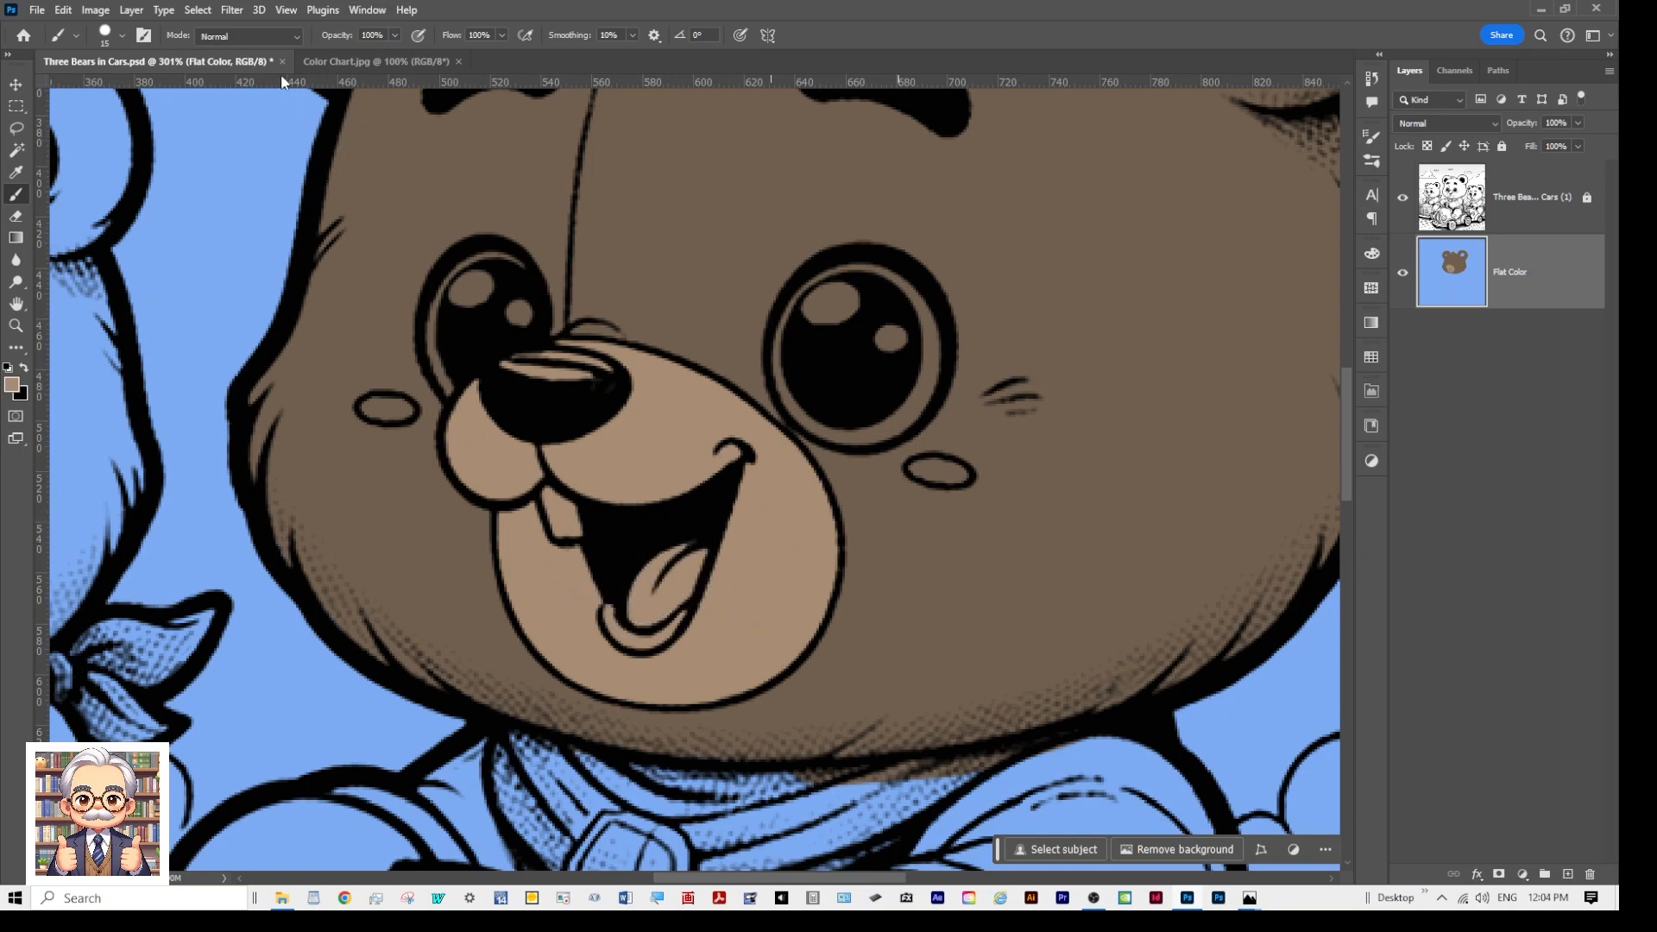
Step: Sample the TONGUE red from Color Chart.jpg and paint the center bear's tongue with a smaller brush, checking coverage with the line art hidden
{"action": "left_click", "coordinate": [359, 61]}
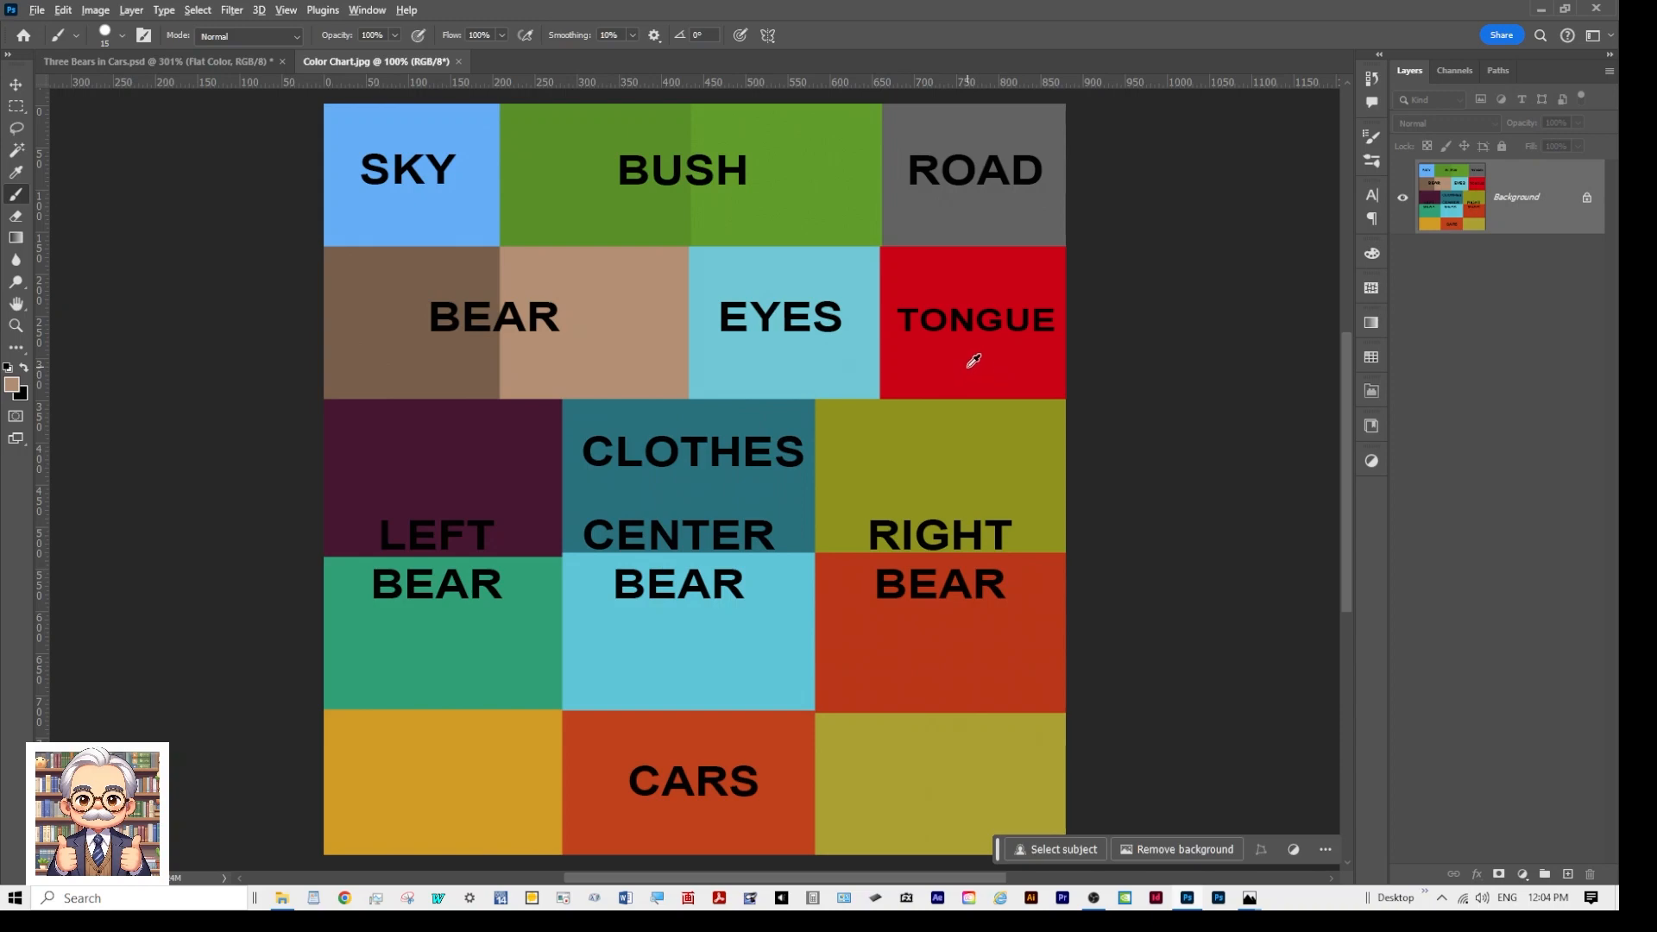
{"action": "left_click", "coordinate": [217, 62]}
{"action": "scroll", "coordinate": [646, 633], "scroll_direction": "up", "scroll_amount": 3}
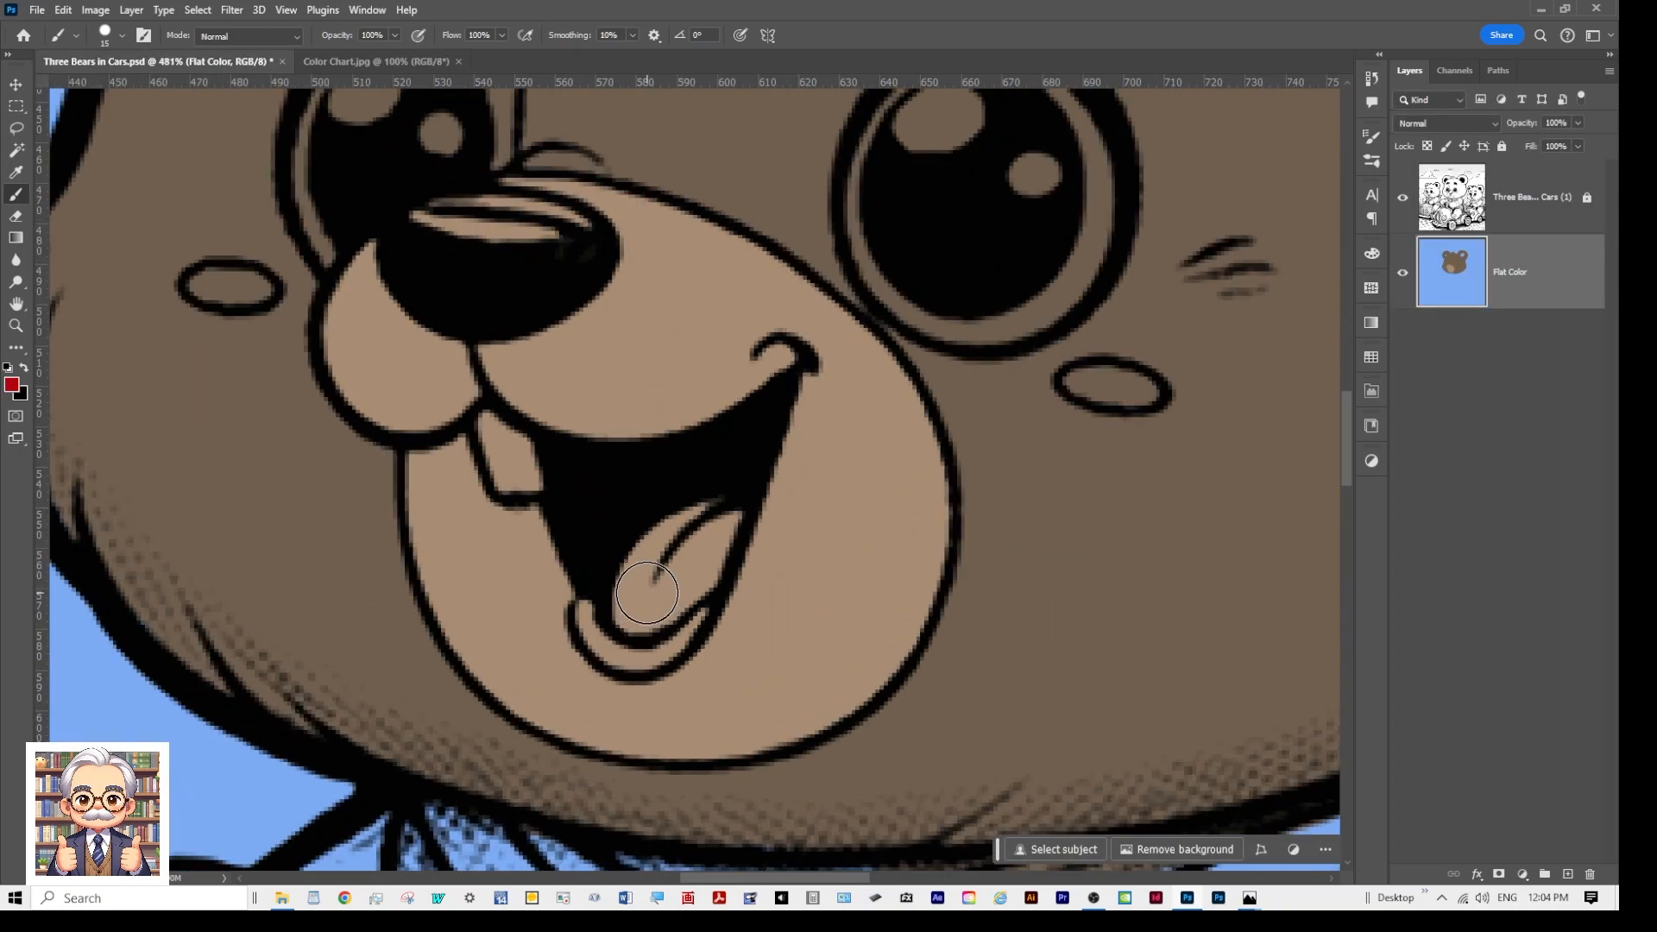
{"action": "key", "text": "bracketleft"}
{"action": "key", "text": "bracketleft"}
{"action": "key", "text": "bracketleft"}
{"action": "key", "text": "bracketleft"}
{"action": "mouse_move", "coordinate": [714, 500]}
{"action": "left_mouse_down"}
{"action": "mouse_move", "coordinate": [636, 545]}
{"action": "mouse_move", "coordinate": [617, 605]}
{"action": "mouse_move", "coordinate": [633, 622]}
{"action": "mouse_move", "coordinate": [680, 592]}
{"action": "mouse_move", "coordinate": [730, 497]}
{"action": "mouse_move", "coordinate": [705, 580]}
{"action": "mouse_move", "coordinate": [637, 617]}
{"action": "mouse_move", "coordinate": [648, 556]}
{"action": "mouse_move", "coordinate": [680, 525]}
{"action": "mouse_move", "coordinate": [654, 608]}
{"action": "left_mouse_up"}
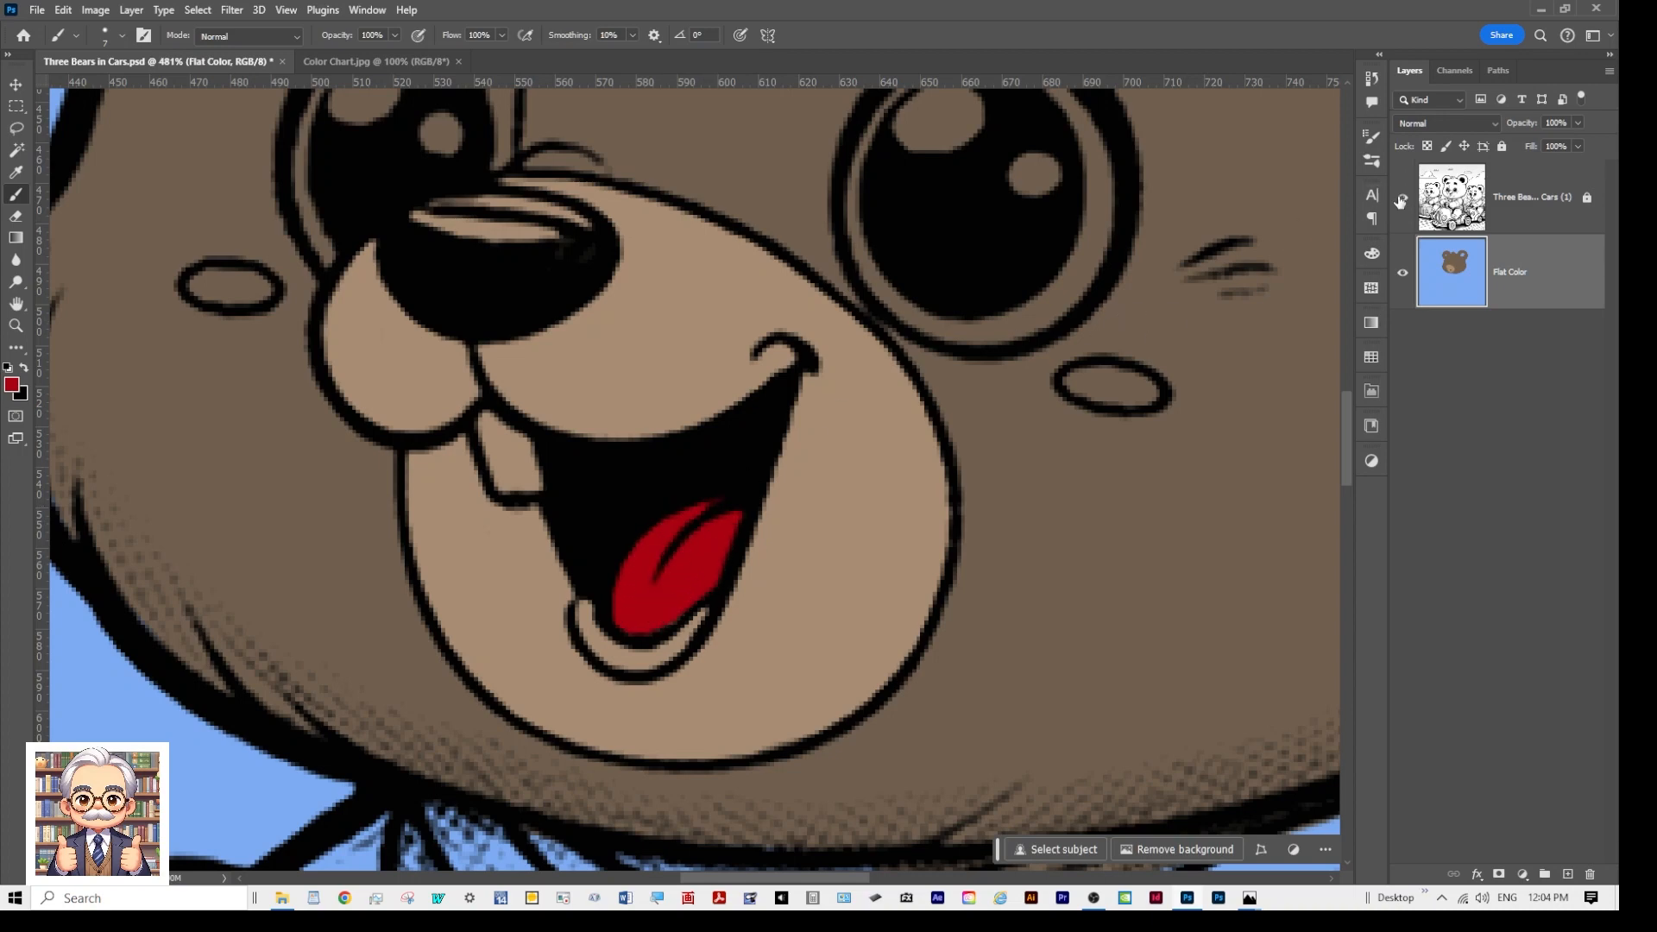
{"action": "left_click", "coordinate": [1401, 199]}
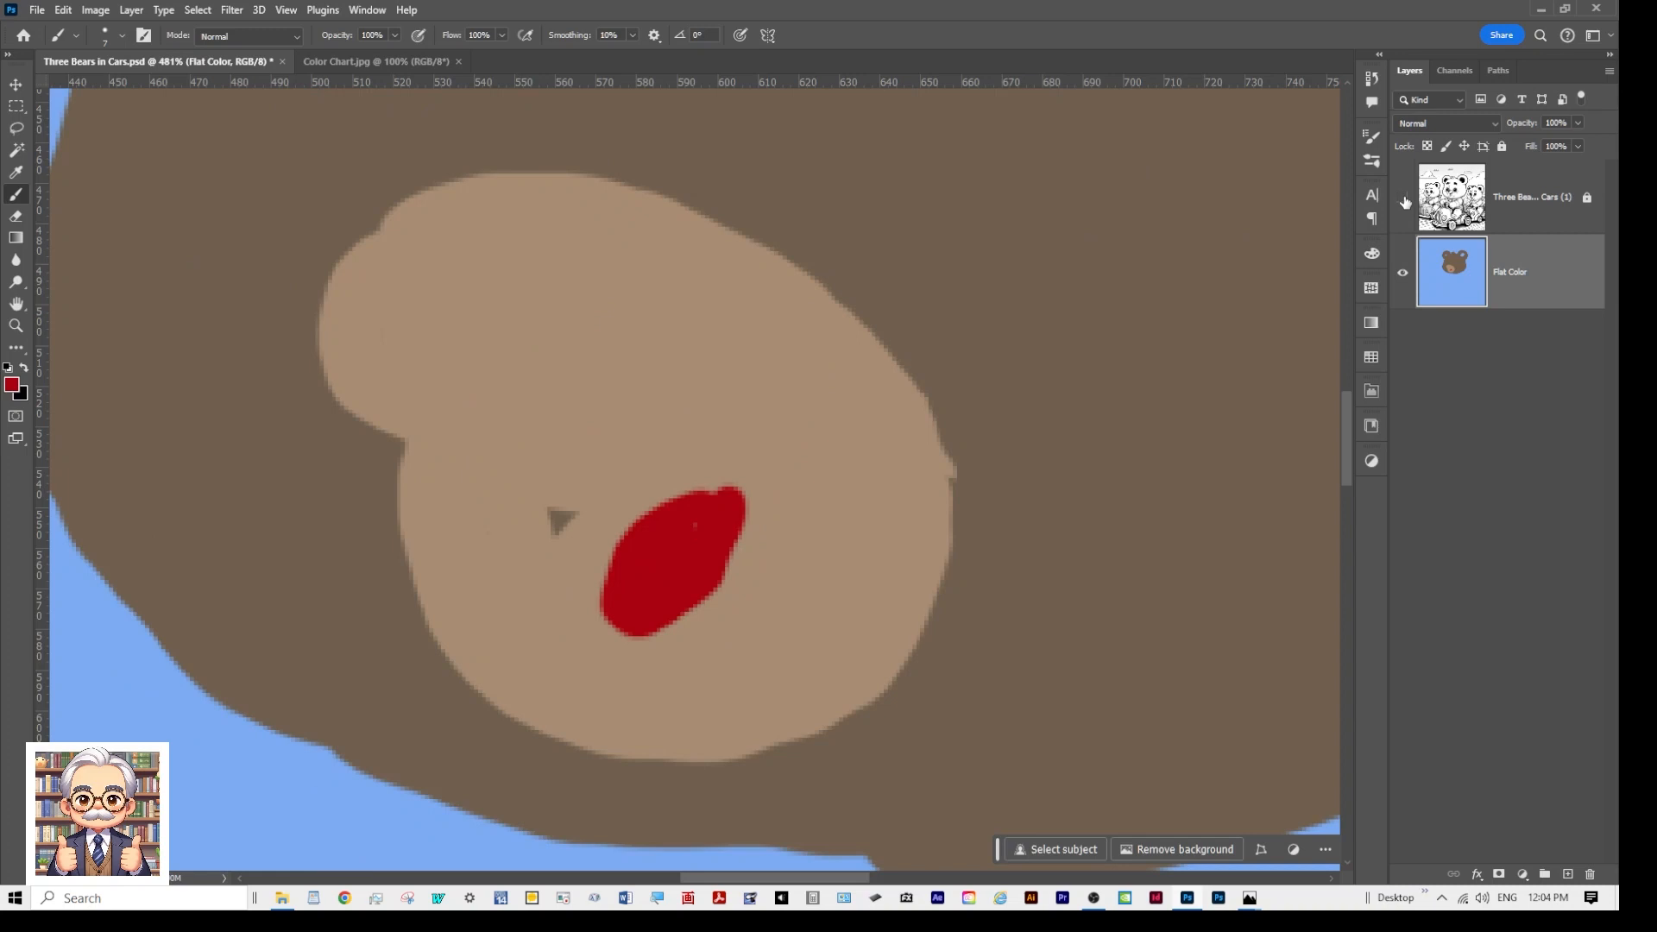
{"action": "left_click", "coordinate": [1403, 201]}
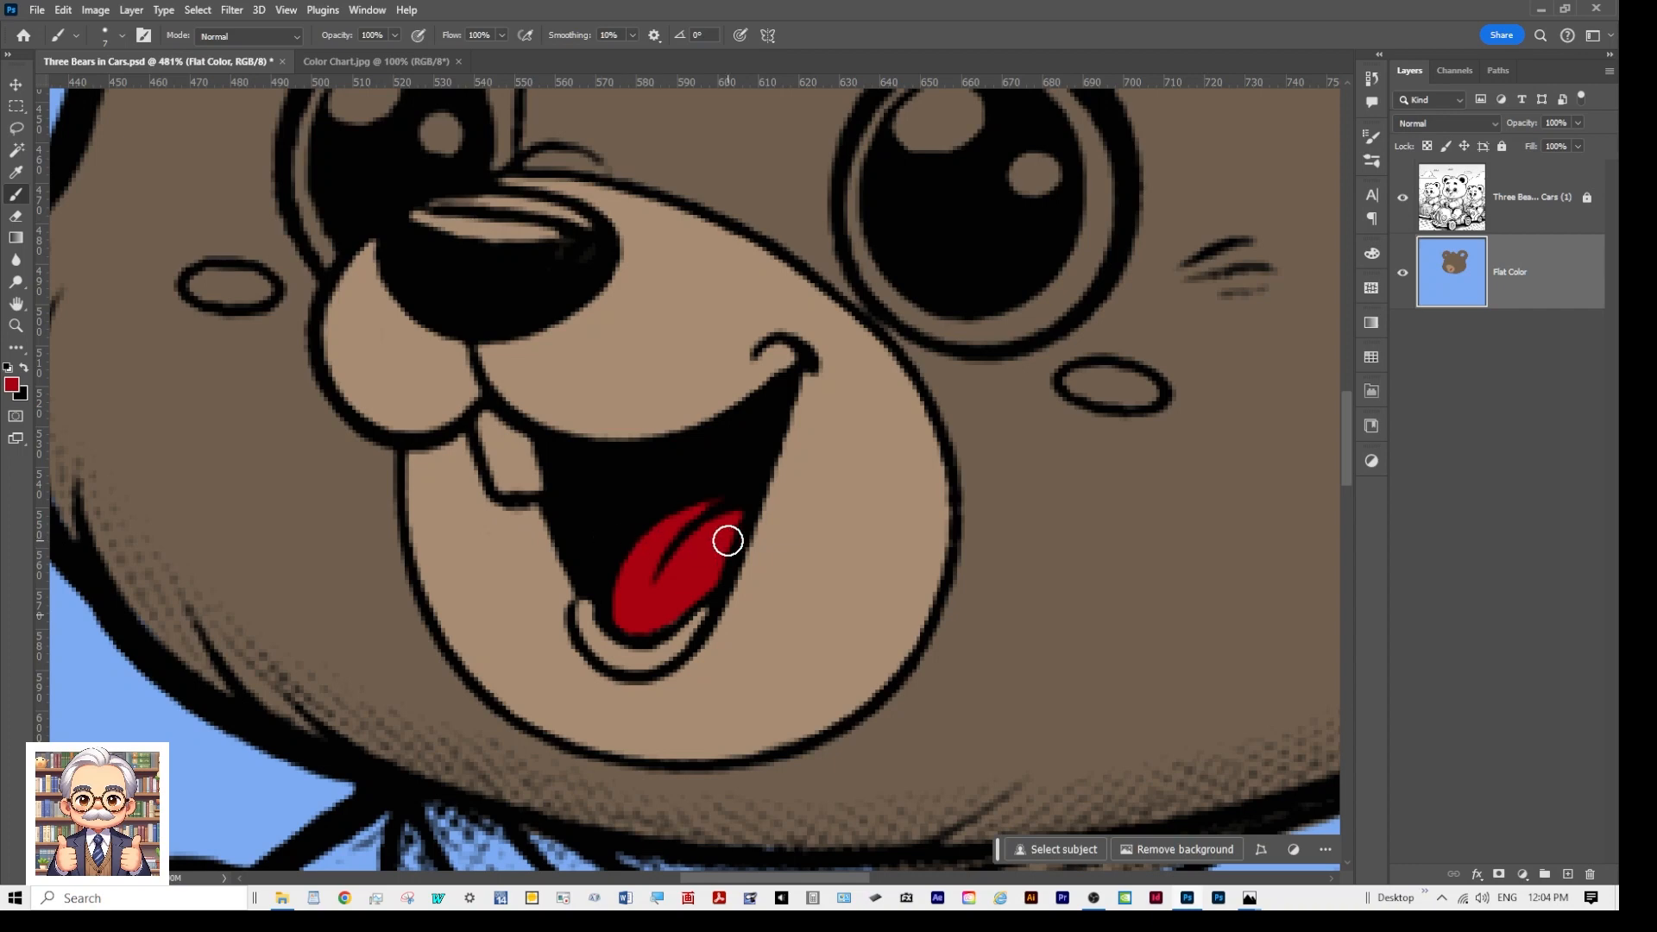
Step: Pick a darker shade of the tongue red as the foreground color and paint shading across the upper part of the center bear's tongue
{"action": "left_click", "coordinate": [13, 385]}
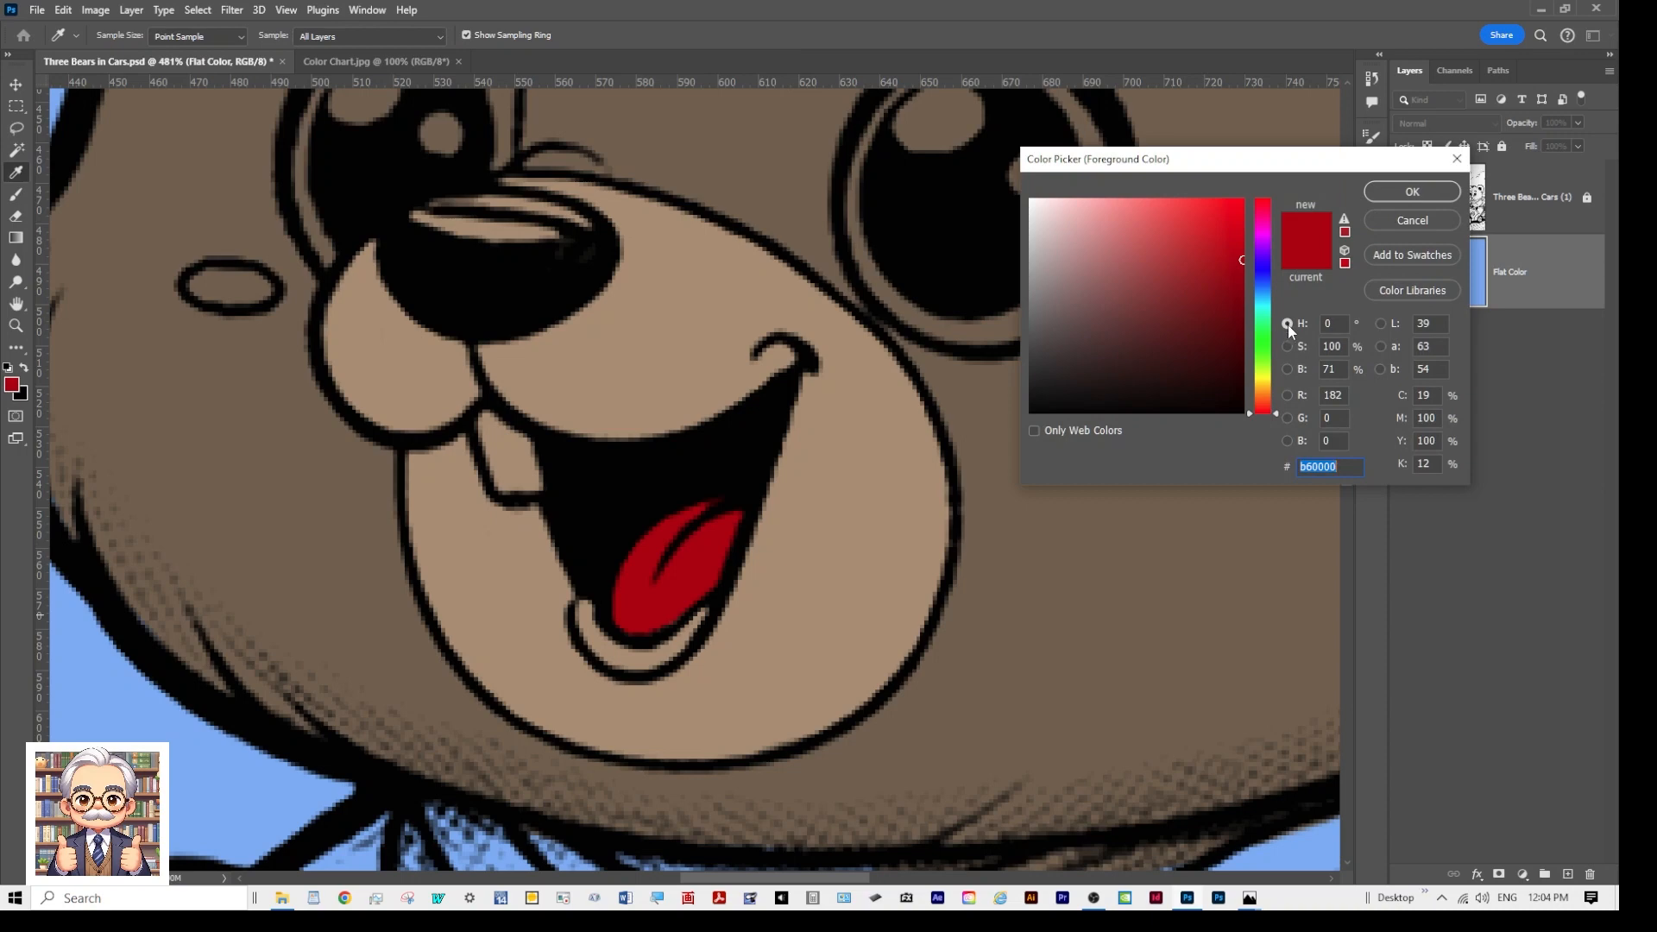
{"action": "left_click", "coordinate": [1289, 396]}
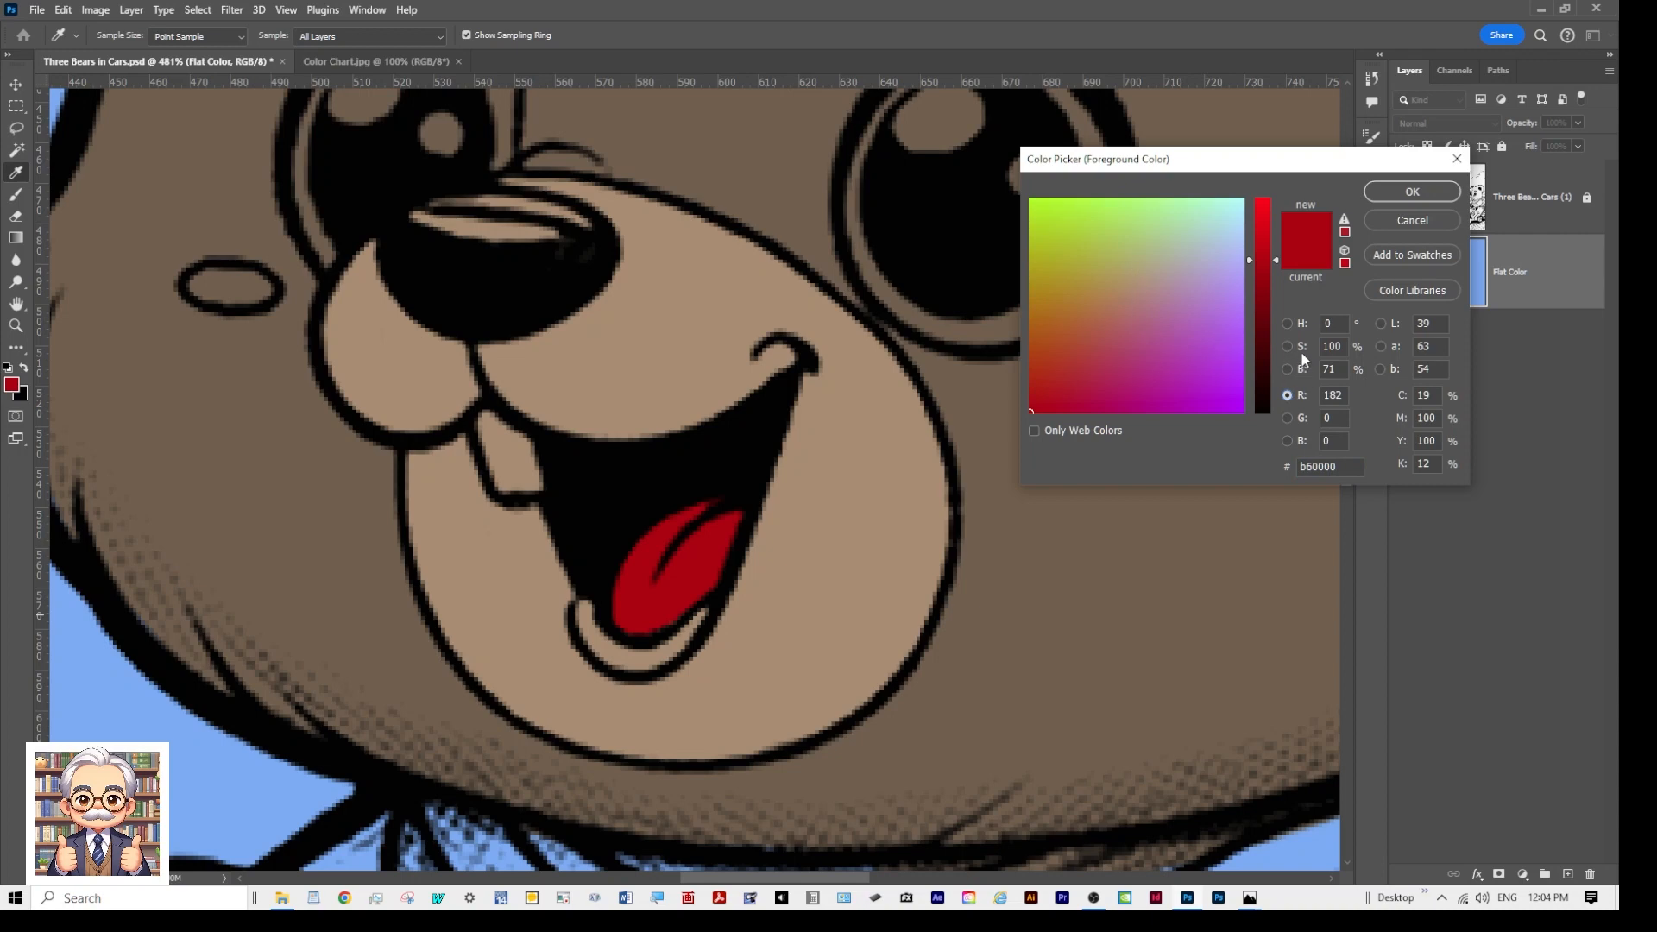
{"action": "left_click", "coordinate": [1288, 323]}
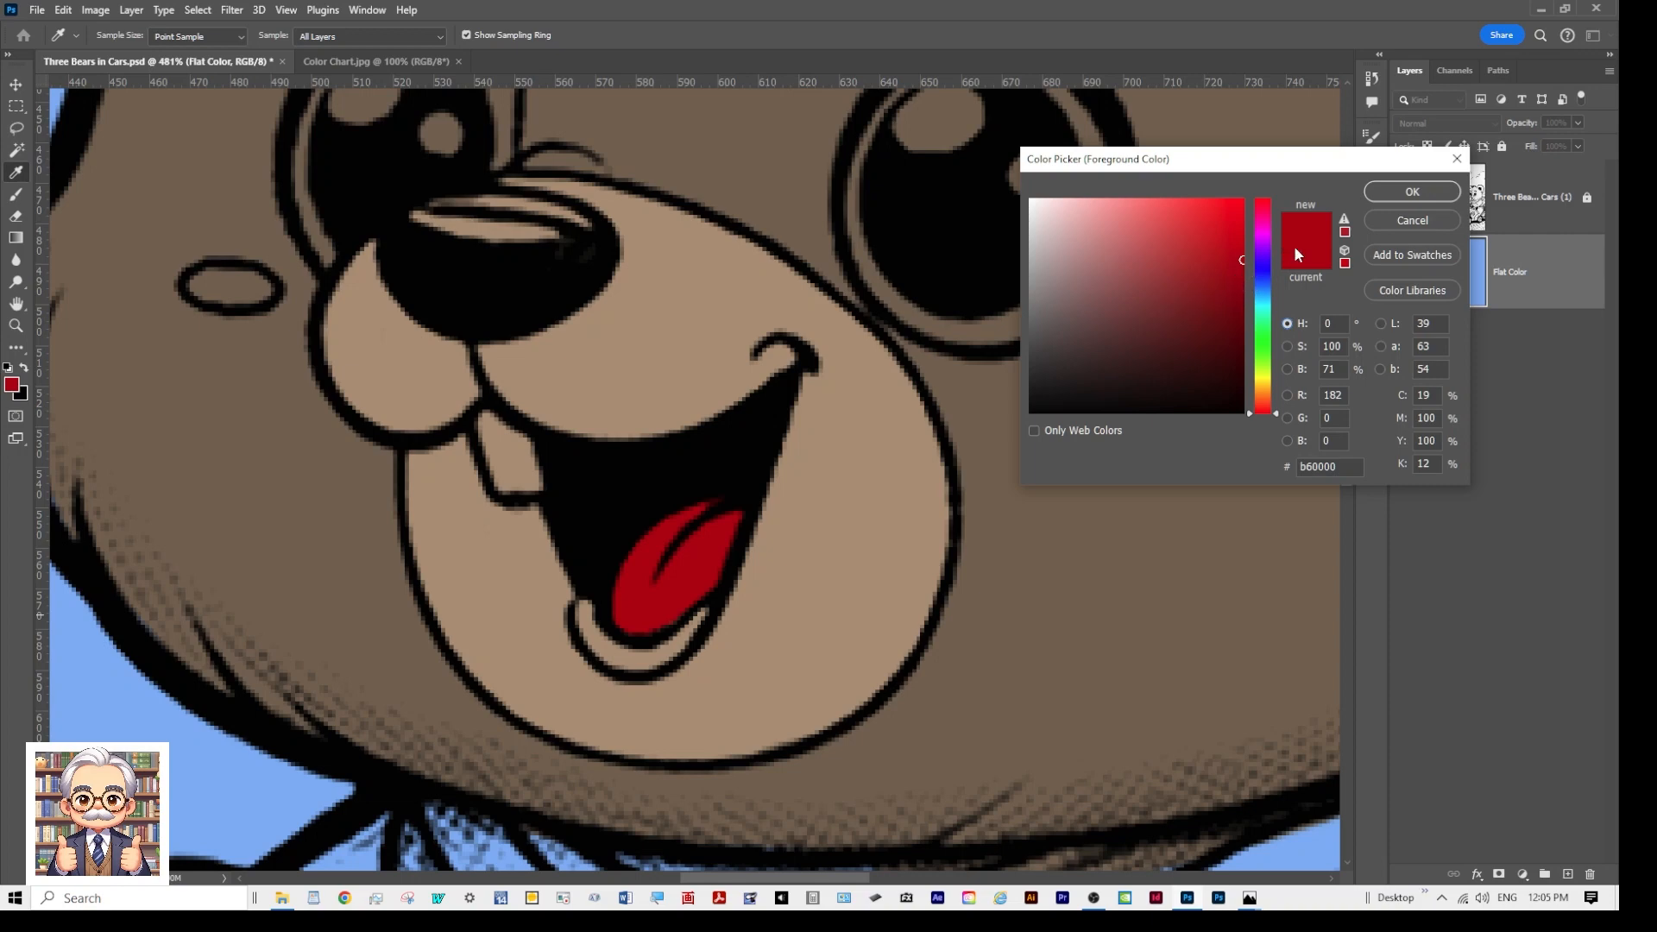
{"action": "left_click", "coordinate": [1238, 283]}
{"action": "left_click", "coordinate": [1399, 189]}
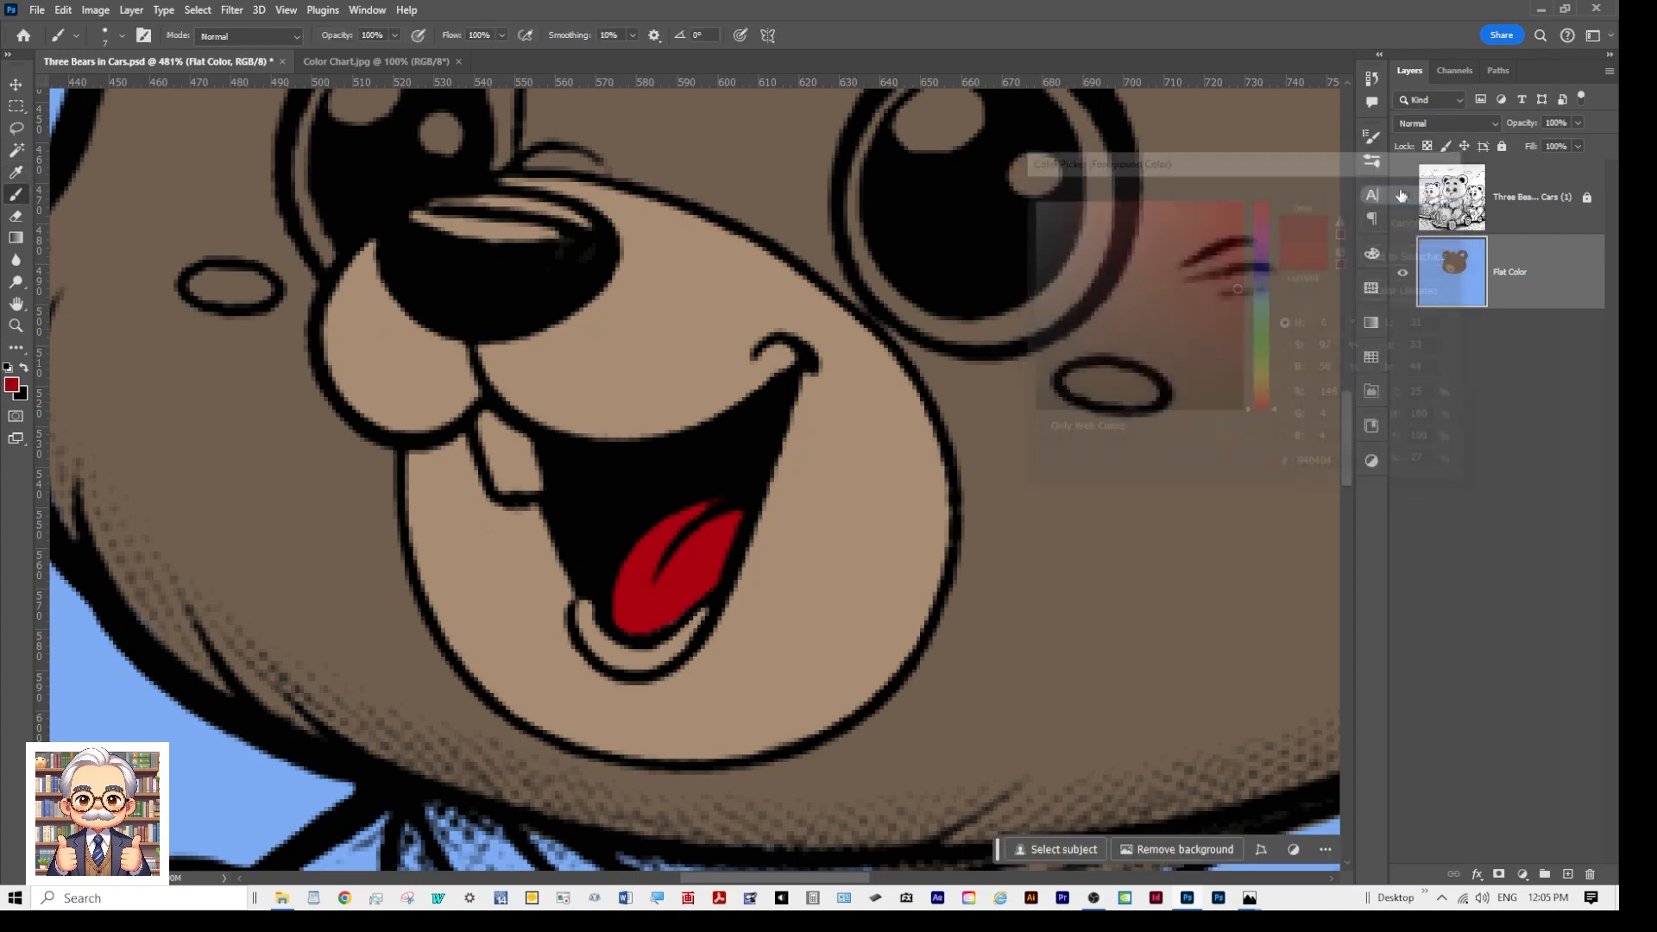
{"action": "key", "text": "b"}
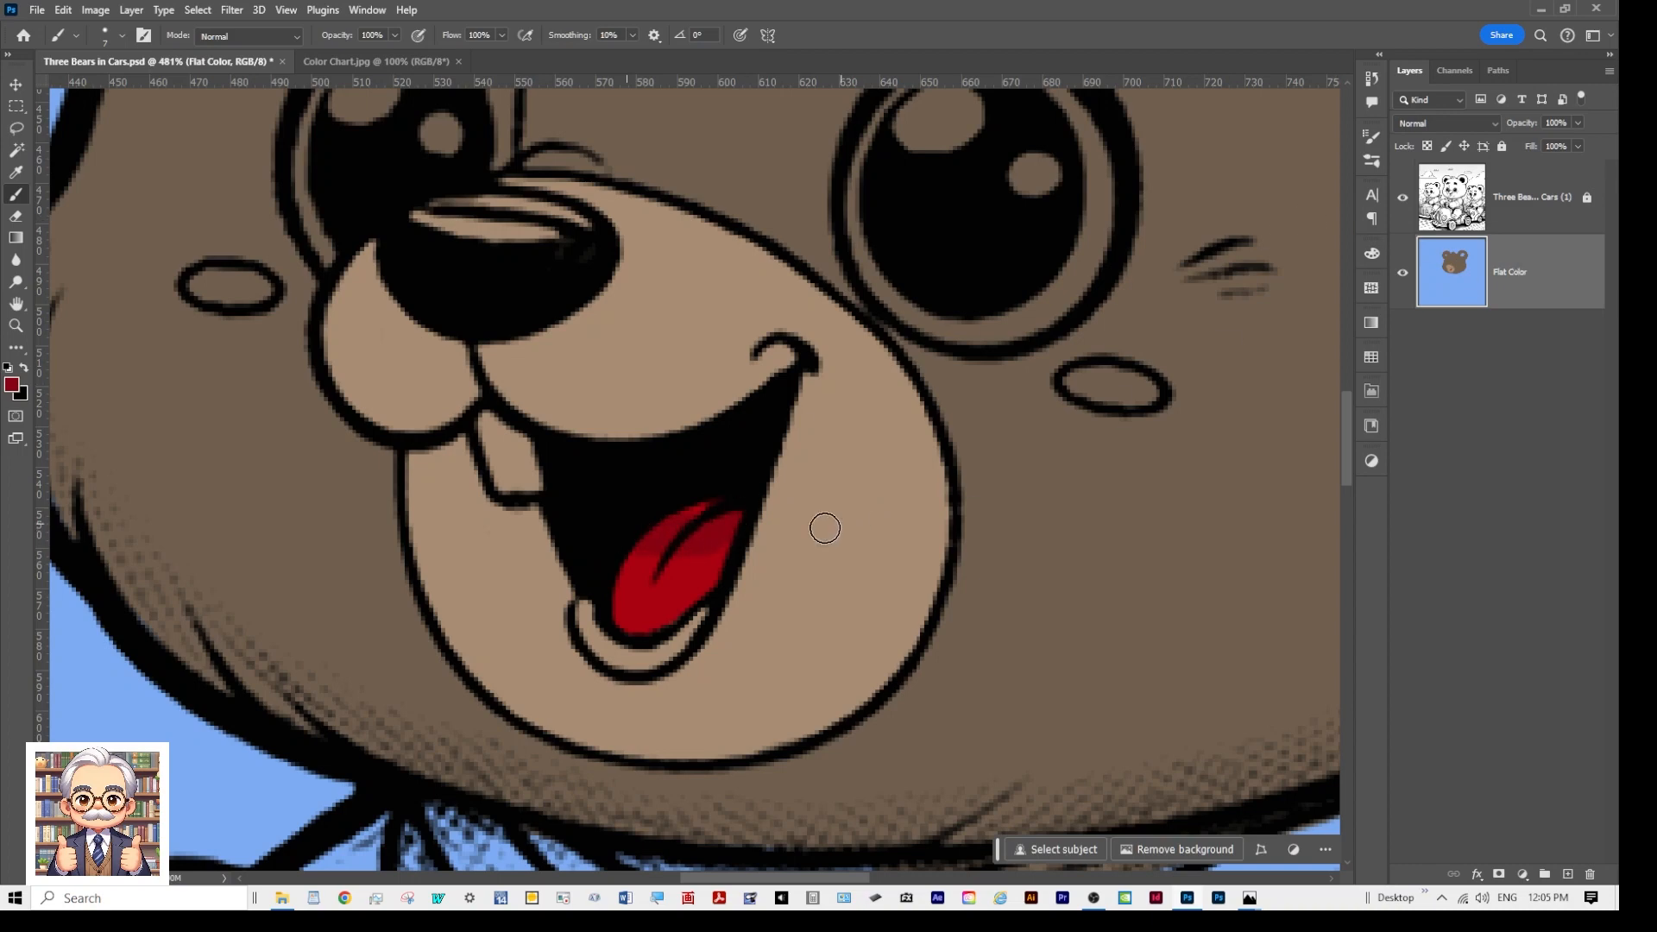
{"action": "mouse_move", "coordinate": [639, 527]}
{"action": "left_mouse_down"}
{"action": "mouse_move", "coordinate": [722, 544]}
{"action": "mouse_move", "coordinate": [733, 506]}
{"action": "mouse_move", "coordinate": [633, 540]}
{"action": "mouse_move", "coordinate": [676, 551]}
{"action": "mouse_move", "coordinate": [725, 535]}
{"action": "mouse_move", "coordinate": [691, 525]}
{"action": "left_mouse_up"}
Step: Set the foreground color to white and paint the center bear's tooth and the highlights in both eyes
{"action": "scroll", "coordinate": [693, 524], "scroll_direction": "down", "scroll_amount": 3}
{"action": "scroll", "coordinate": [679, 541], "scroll_direction": "down", "scroll_amount": 6}
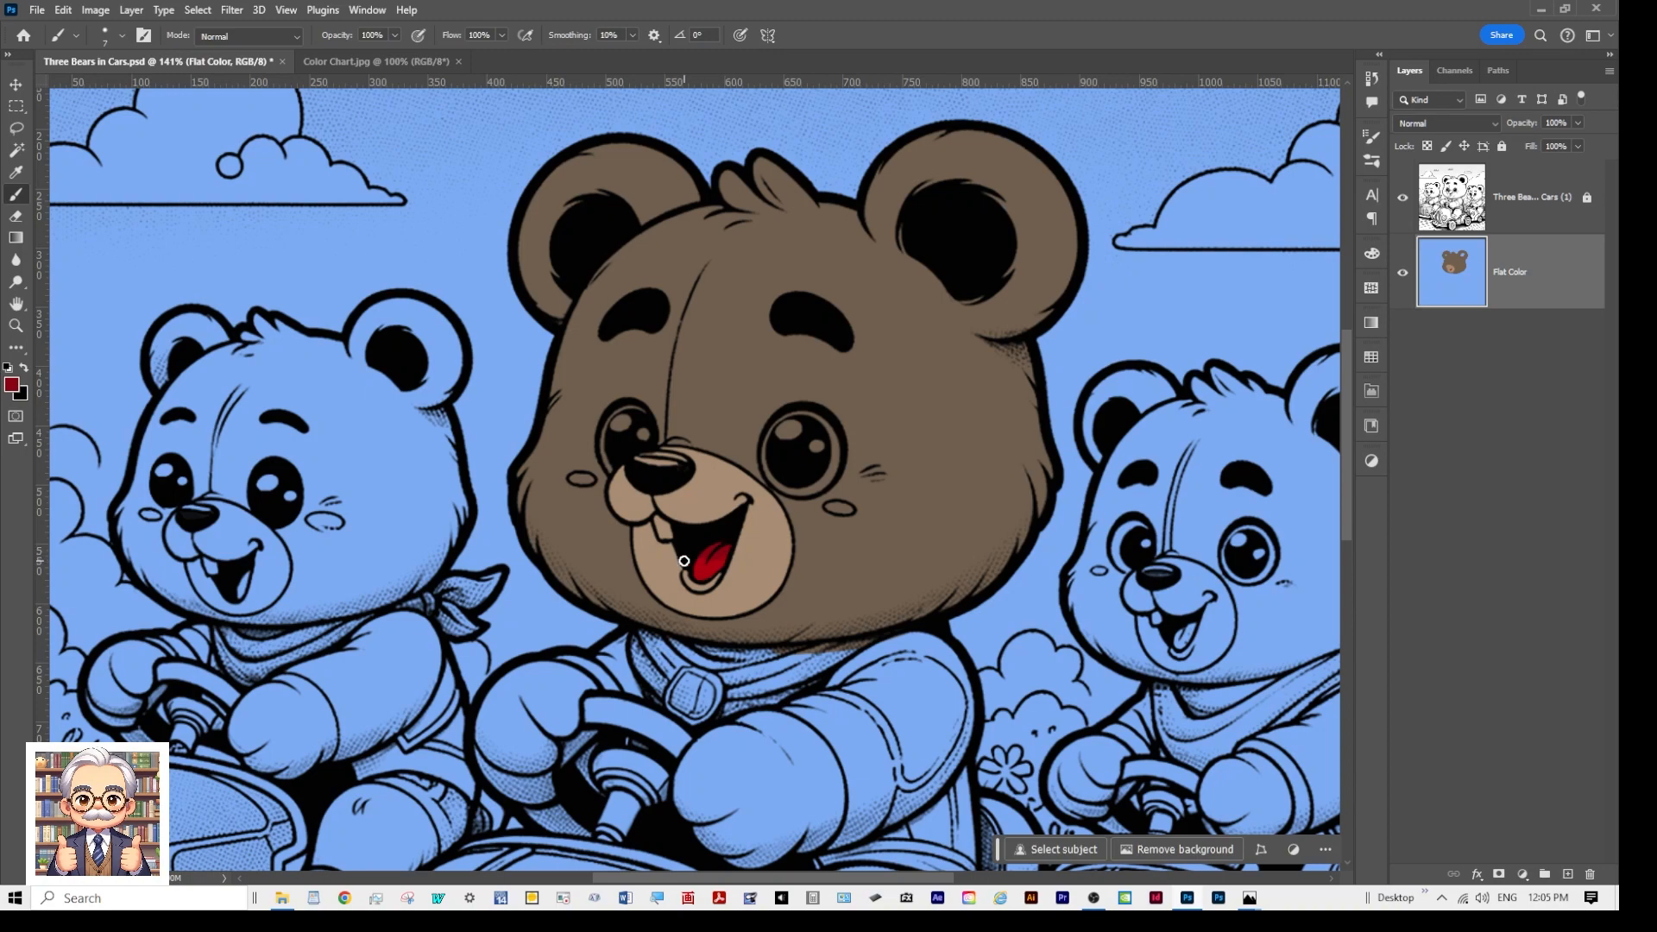
{"action": "scroll", "coordinate": [689, 552], "scroll_direction": "up", "scroll_amount": 4}
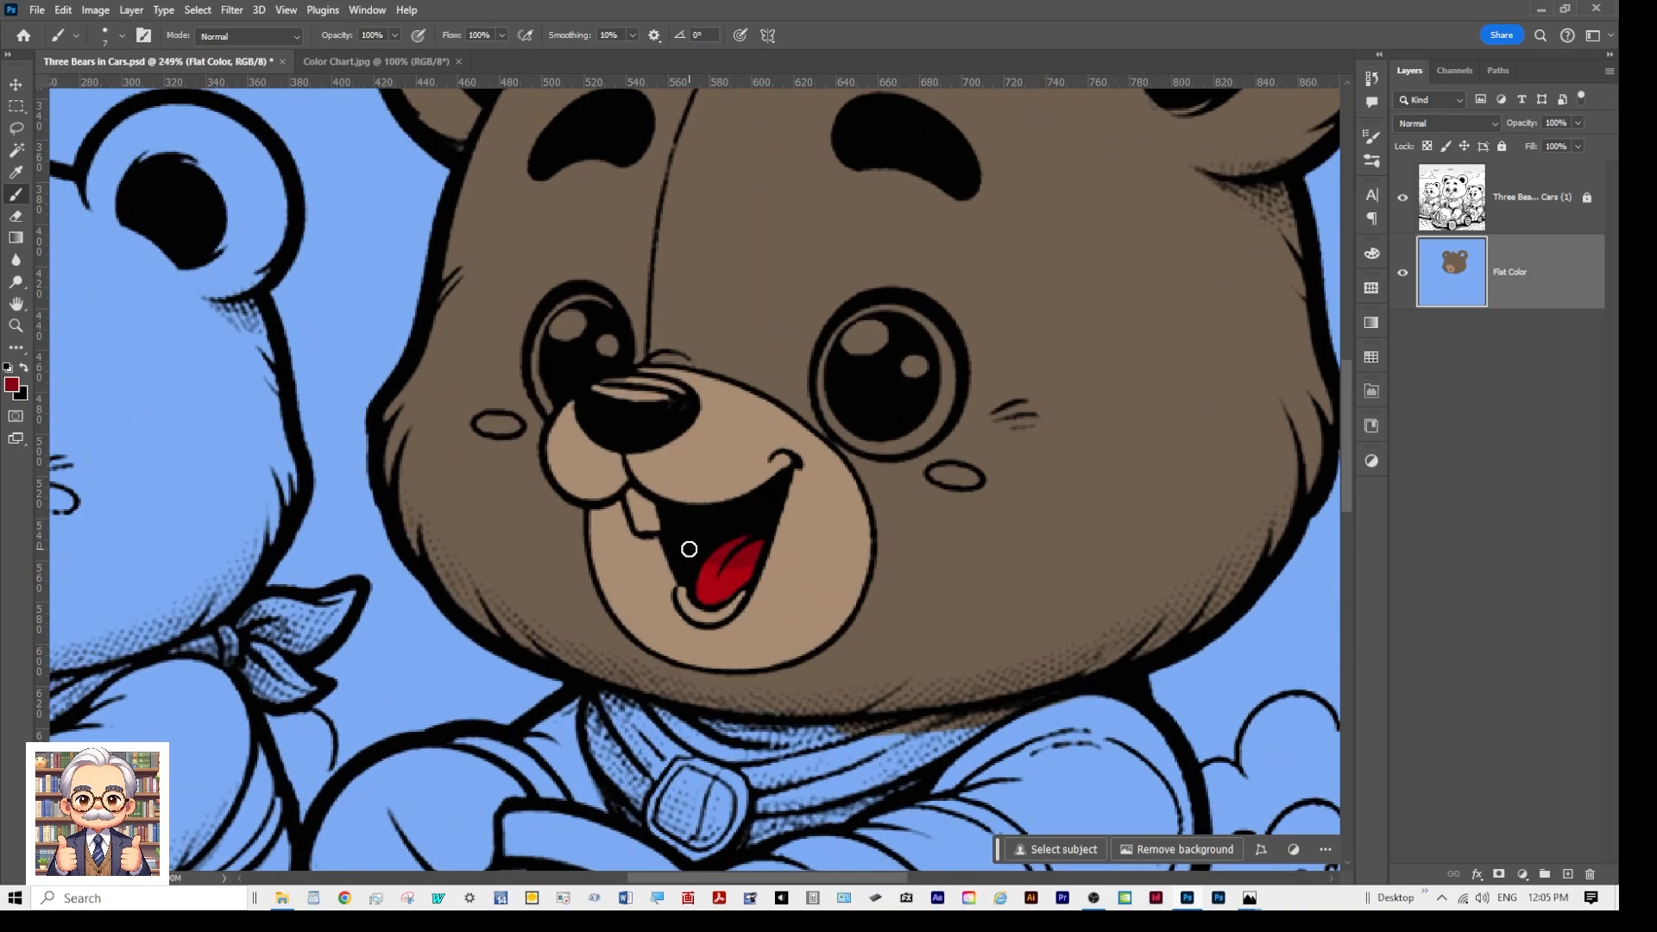
{"action": "scroll", "coordinate": [672, 555], "scroll_direction": "up", "scroll_amount": 1}
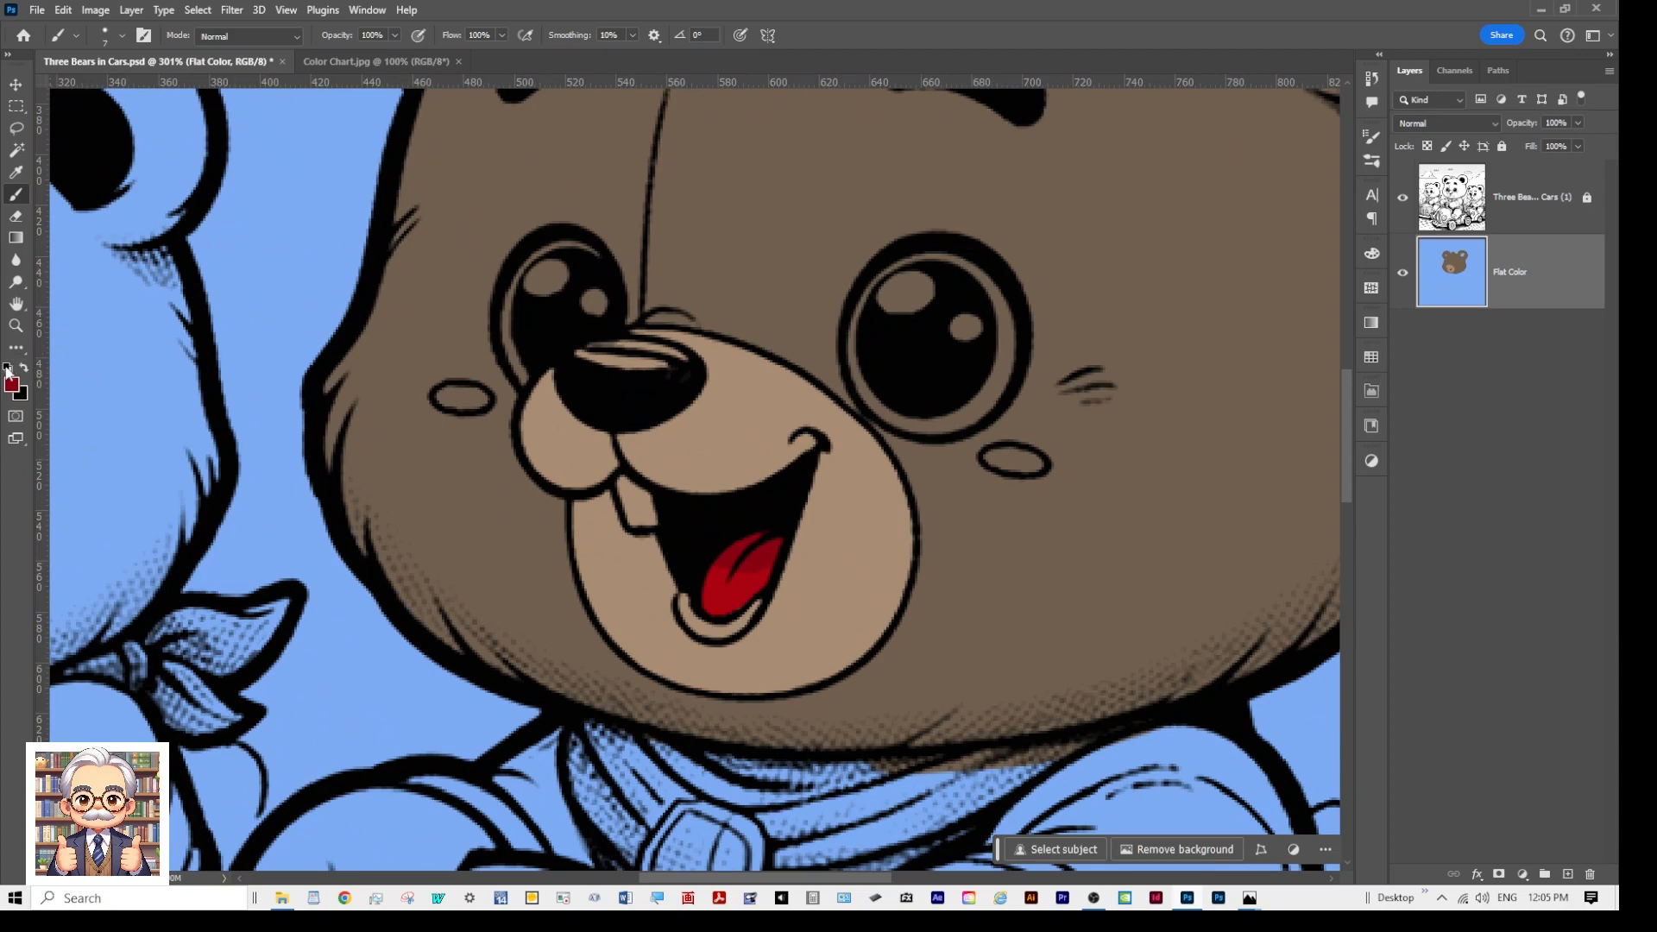
{"action": "left_click", "coordinate": [8, 370]}
{"action": "left_click", "coordinate": [25, 368]}
{"action": "scroll", "coordinate": [634, 513], "scroll_direction": "up", "scroll_amount": 2}
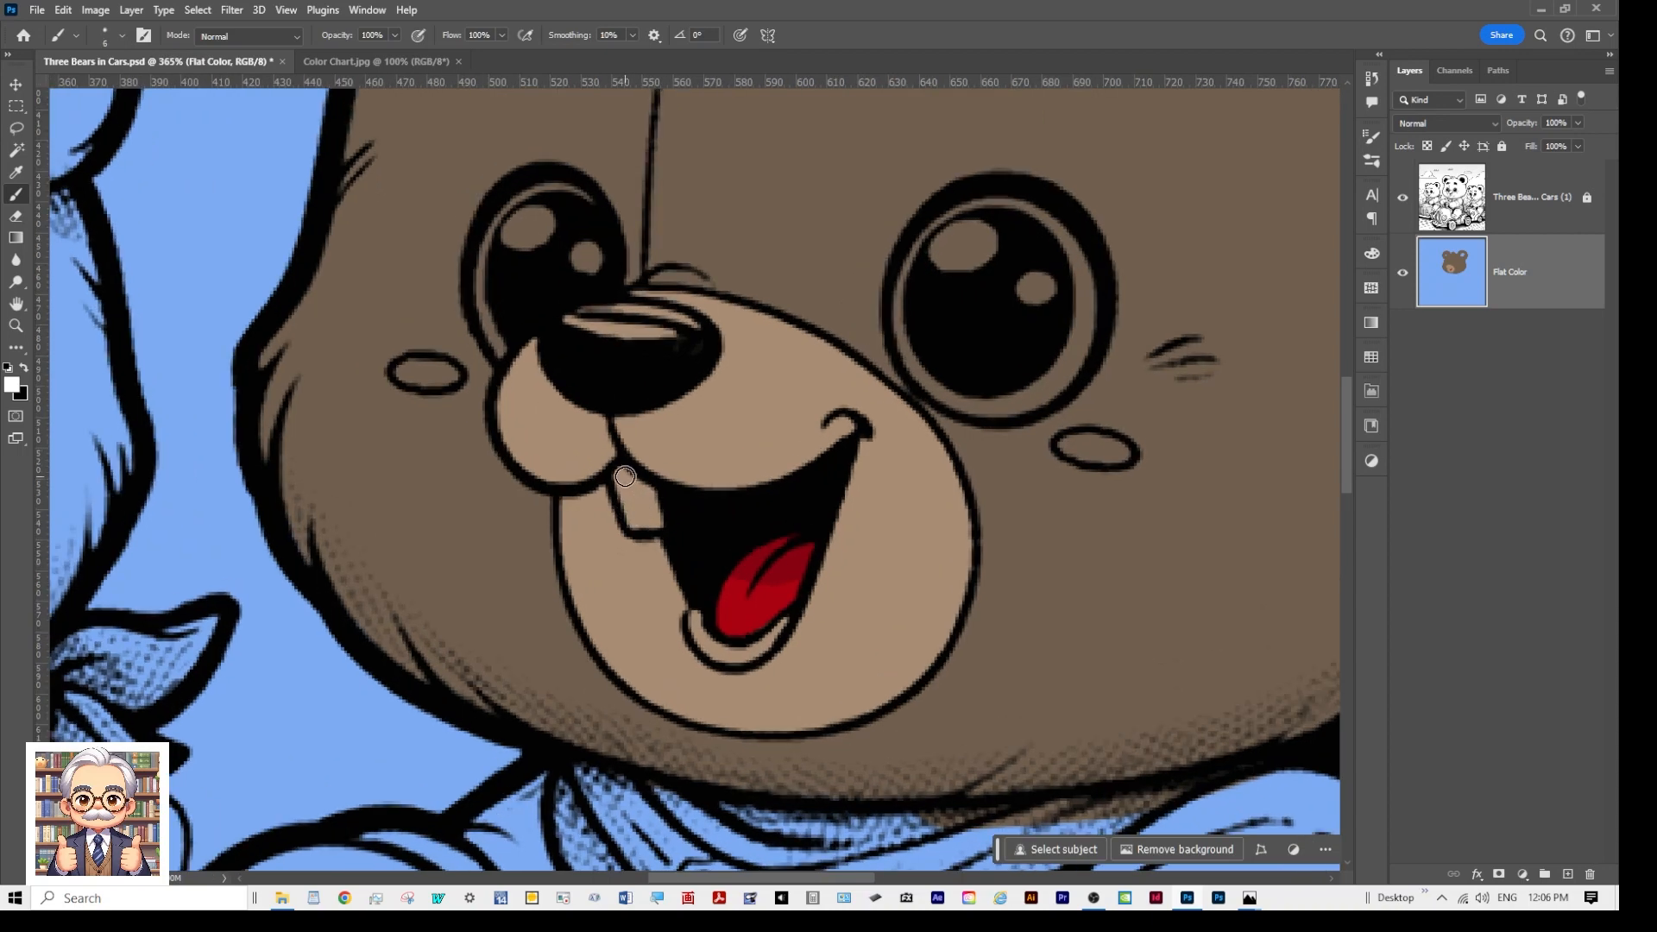
{"action": "mouse_move", "coordinate": [625, 476]}
{"action": "left_mouse_down"}
{"action": "mouse_move", "coordinate": [640, 526]}
{"action": "mouse_move", "coordinate": [656, 522]}
{"action": "mouse_move", "coordinate": [644, 497]}
{"action": "left_mouse_up"}
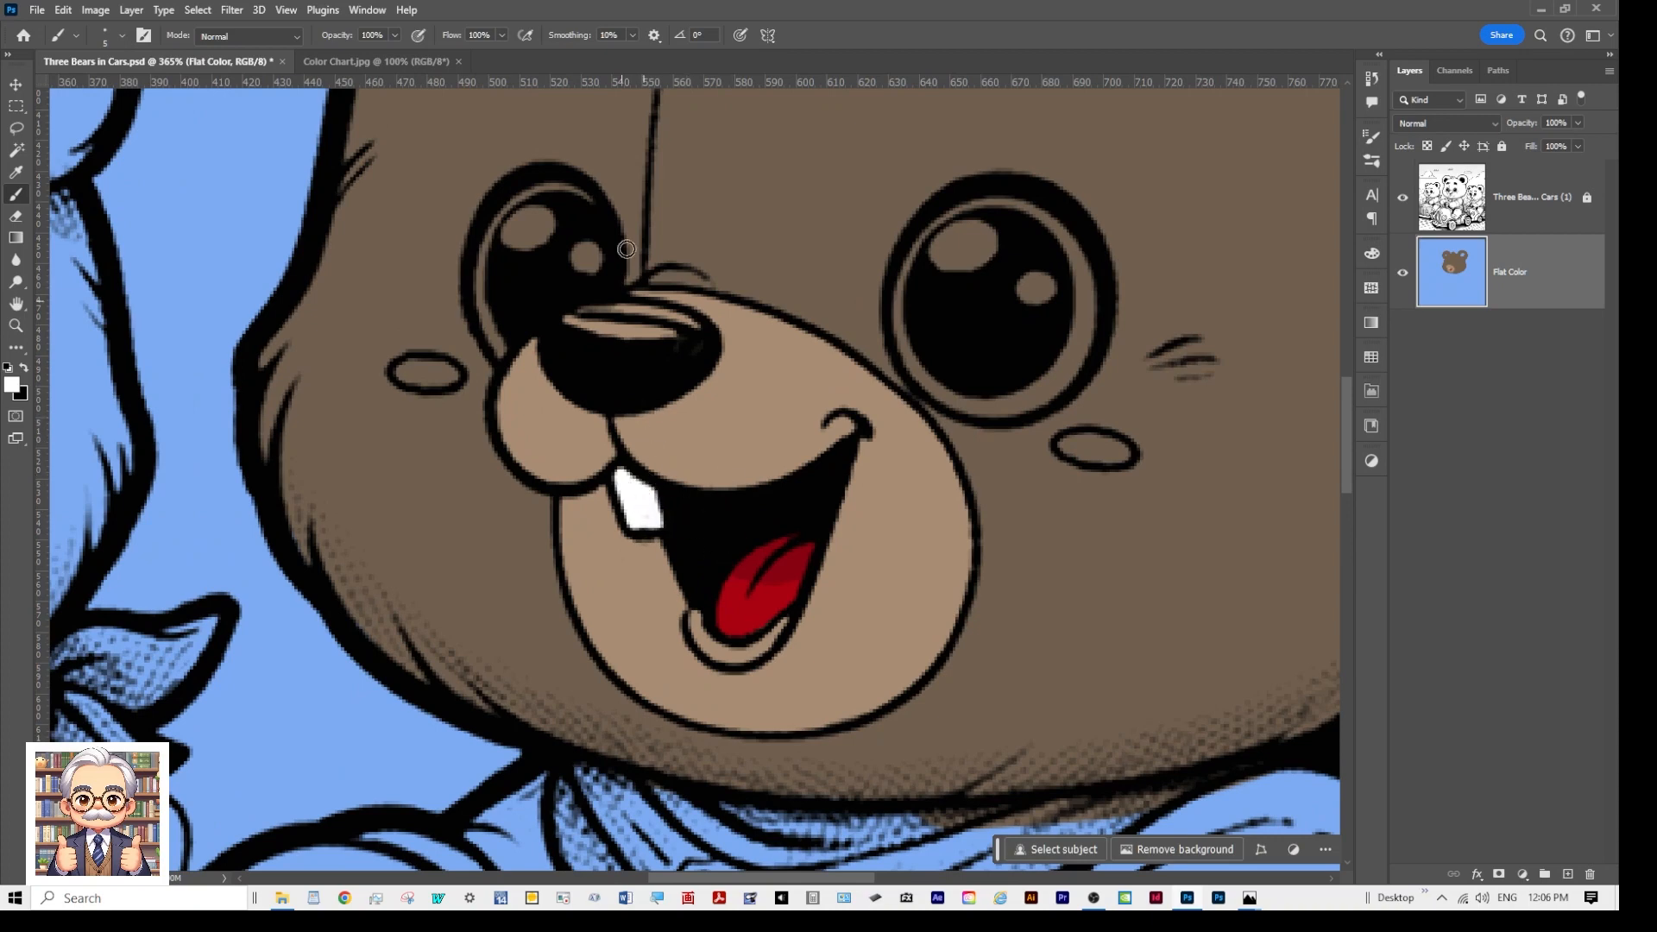
{"action": "mouse_move", "coordinate": [547, 213]}
{"action": "left_mouse_down"}
{"action": "mouse_move", "coordinate": [509, 236]}
{"action": "mouse_move", "coordinate": [535, 245]}
{"action": "mouse_move", "coordinate": [548, 217]}
{"action": "mouse_move", "coordinate": [523, 231]}
{"action": "mouse_move", "coordinate": [597, 242]}
{"action": "left_mouse_up"}
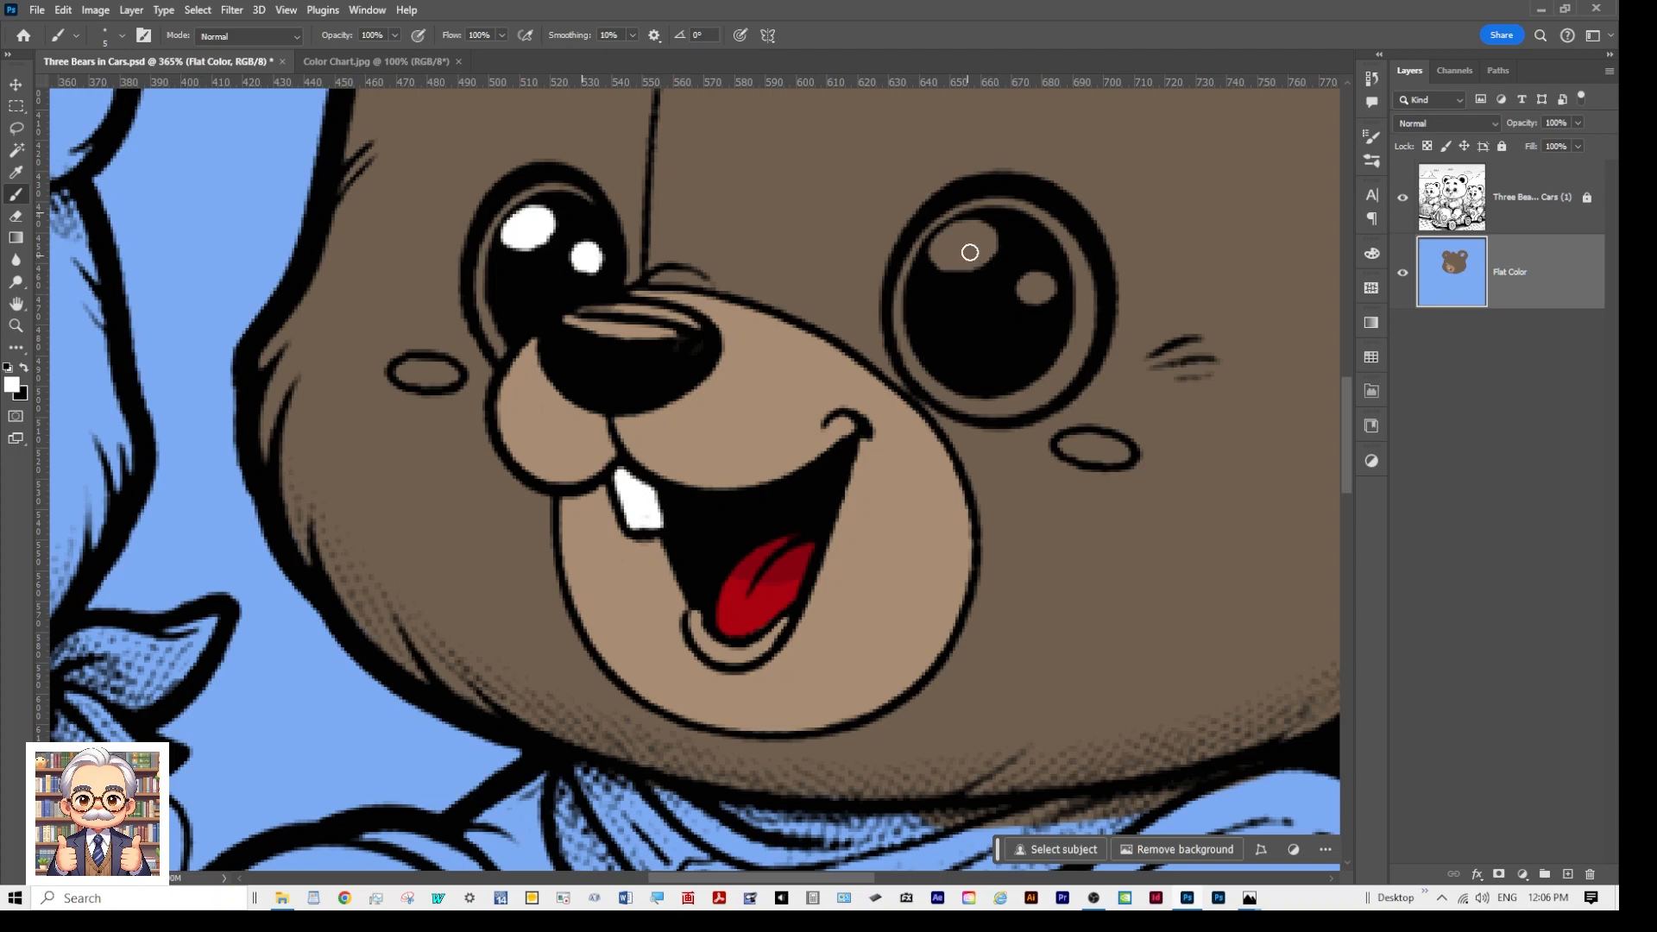
{"action": "mouse_move", "coordinate": [980, 233]}
{"action": "left_mouse_down"}
{"action": "mouse_move", "coordinate": [942, 259]}
{"action": "mouse_move", "coordinate": [994, 237]}
{"action": "mouse_move", "coordinate": [954, 233]}
{"action": "mouse_move", "coordinate": [934, 259]}
{"action": "mouse_move", "coordinate": [976, 225]}
{"action": "mouse_move", "coordinate": [991, 241]}
{"action": "mouse_move", "coordinate": [937, 268]}
{"action": "mouse_move", "coordinate": [988, 247]}
{"action": "mouse_move", "coordinate": [969, 245]}
{"action": "mouse_move", "coordinate": [954, 261]}
{"action": "mouse_move", "coordinate": [1049, 248]}
{"action": "mouse_move", "coordinate": [1047, 288]}
{"action": "left_mouse_up"}
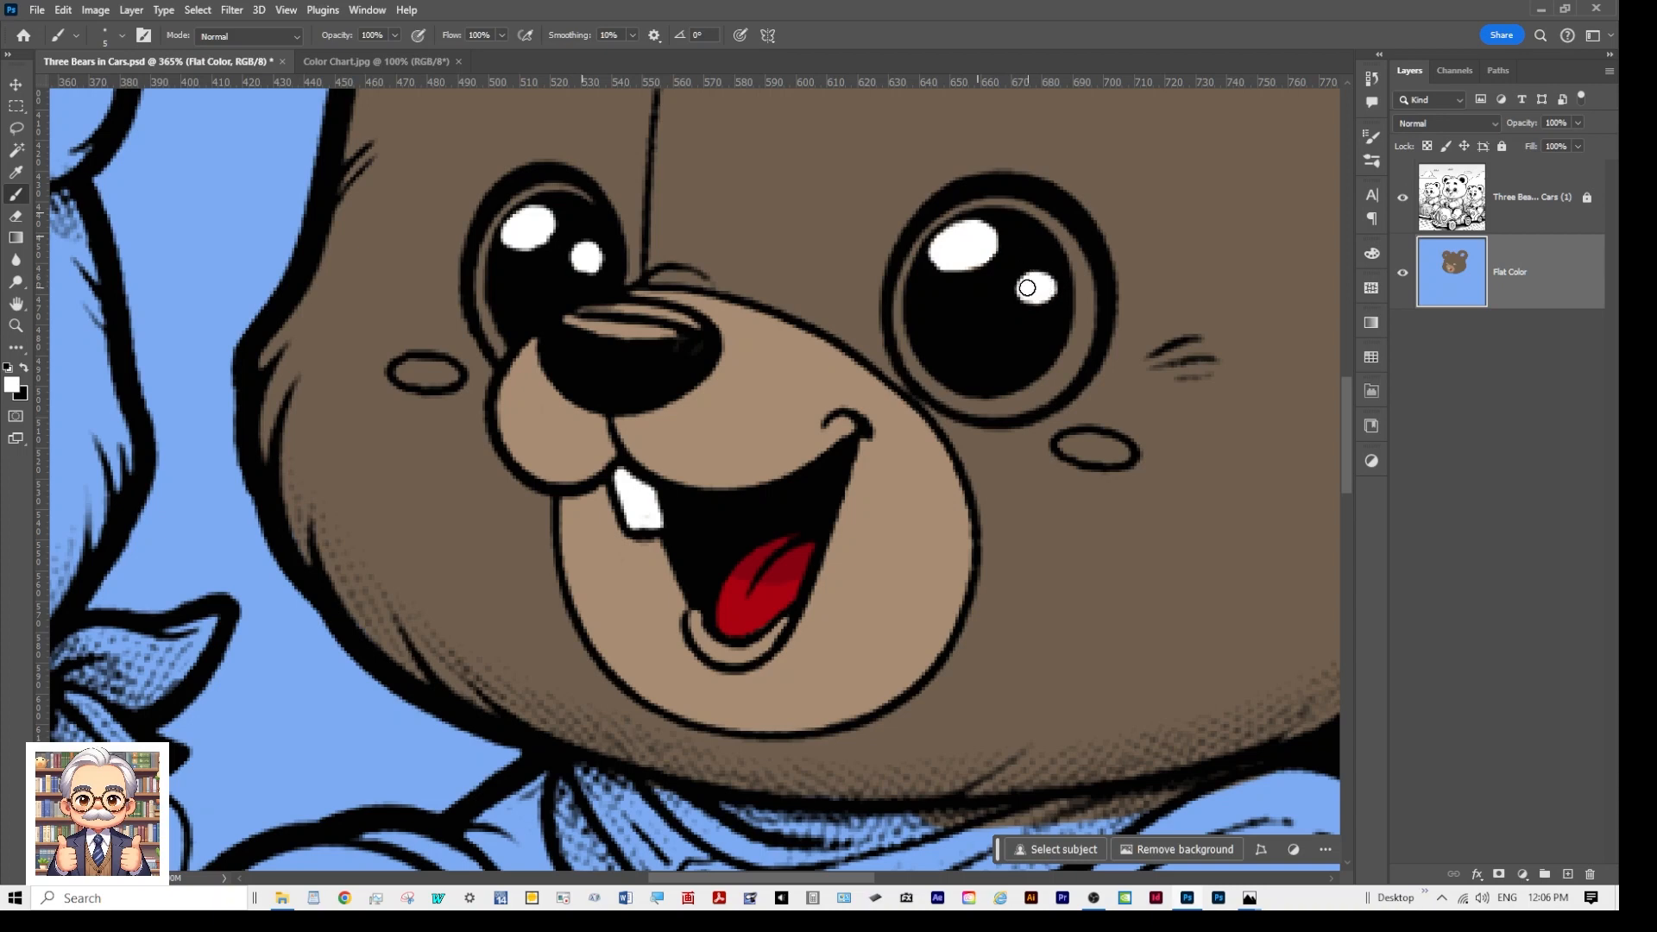
Step: Sample the EYES blue from Color Chart.jpg and paint the ring of the center bear's smaller eye with a 3 px brush, redoing the first stroke
{"action": "left_click", "coordinate": [379, 62]}
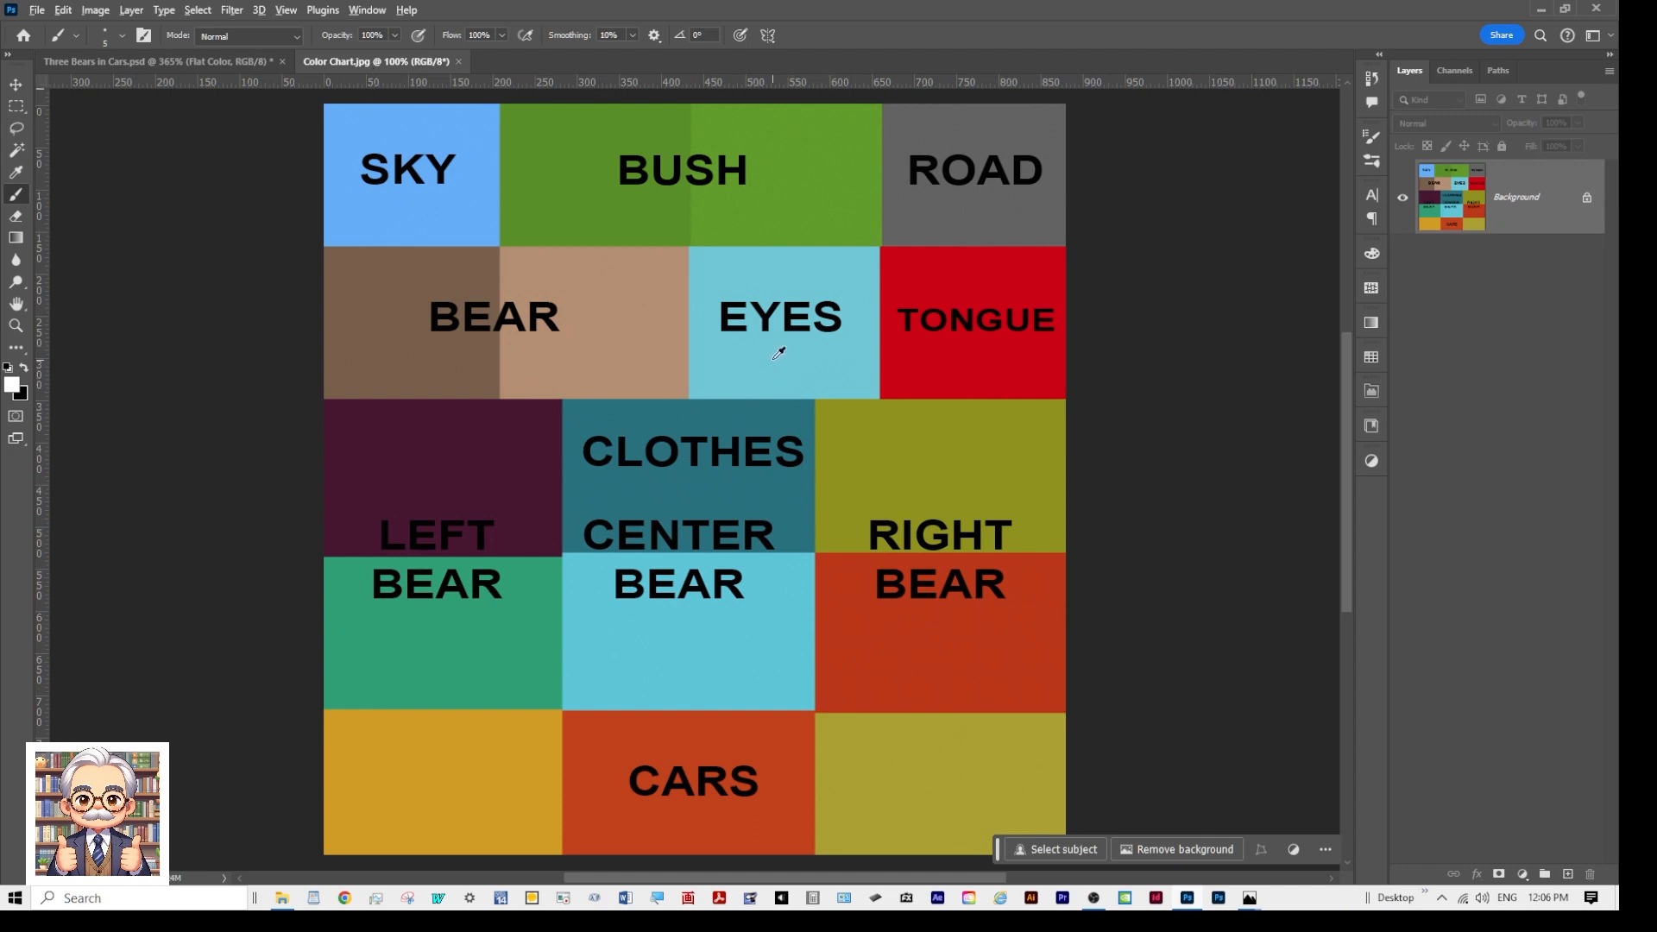
{"action": "left_click", "coordinate": [211, 62]}
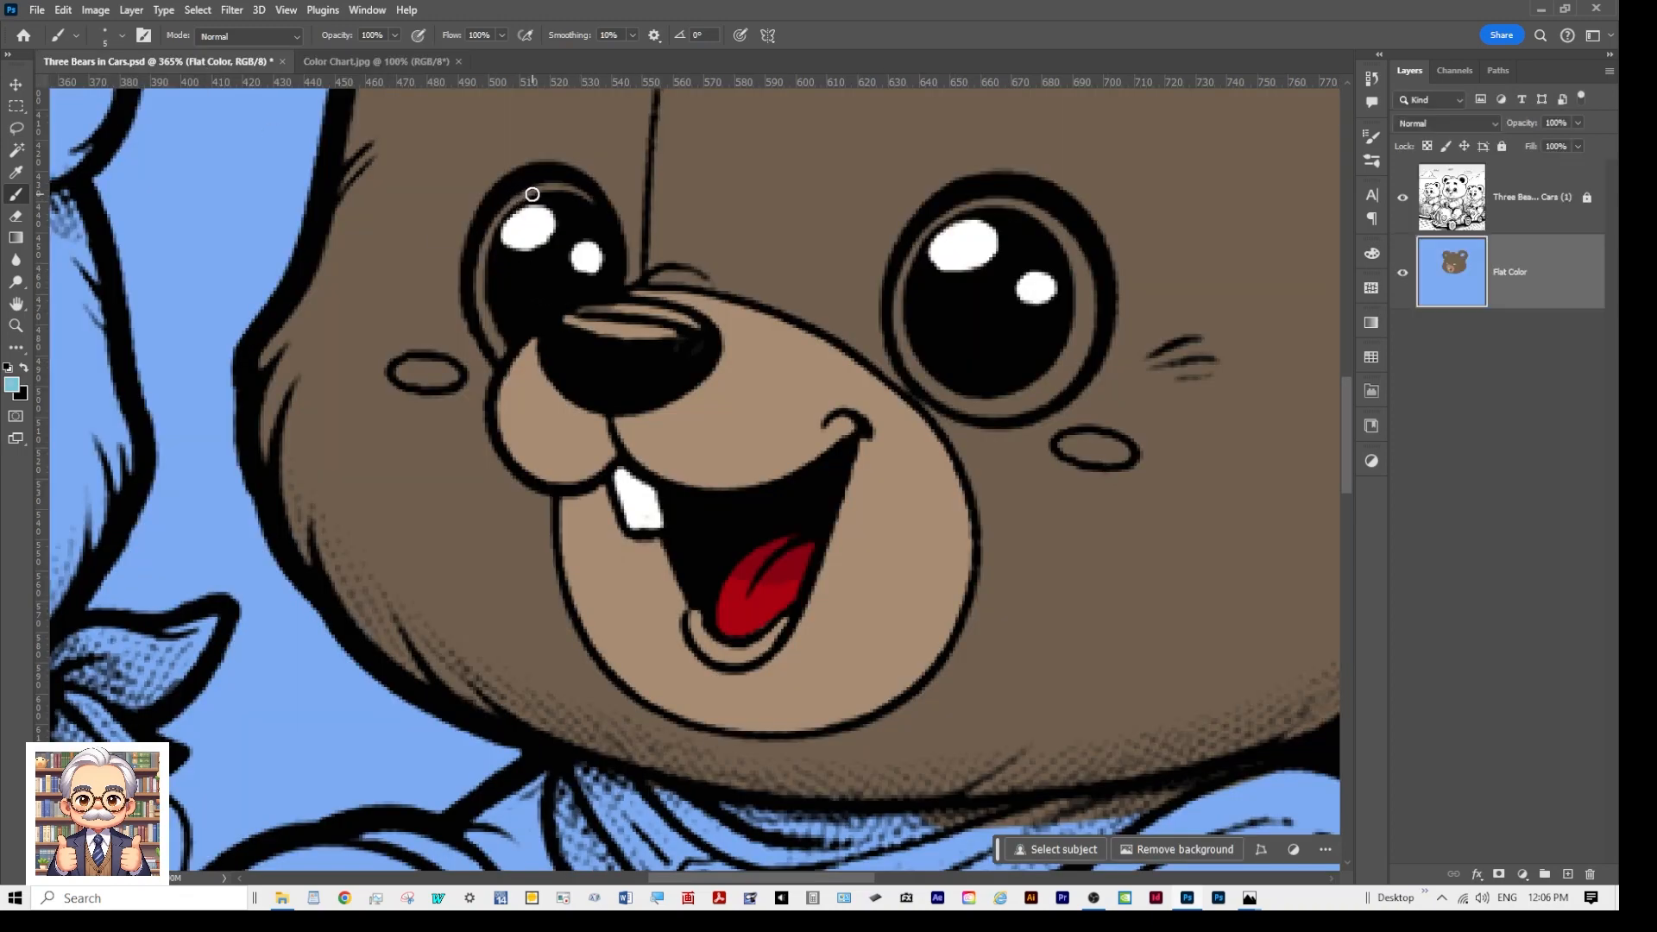
{"action": "mouse_move", "coordinate": [535, 191]}
{"action": "left_mouse_down"}
{"action": "mouse_move", "coordinate": [587, 201]}
{"action": "mouse_move", "coordinate": [534, 190]}
{"action": "mouse_move", "coordinate": [490, 237]}
{"action": "mouse_move", "coordinate": [478, 304]}
{"action": "mouse_move", "coordinate": [504, 350]}
{"action": "mouse_move", "coordinate": [492, 302]}
{"action": "left_mouse_up"}
{"action": "key", "text": "ctrl+z"}
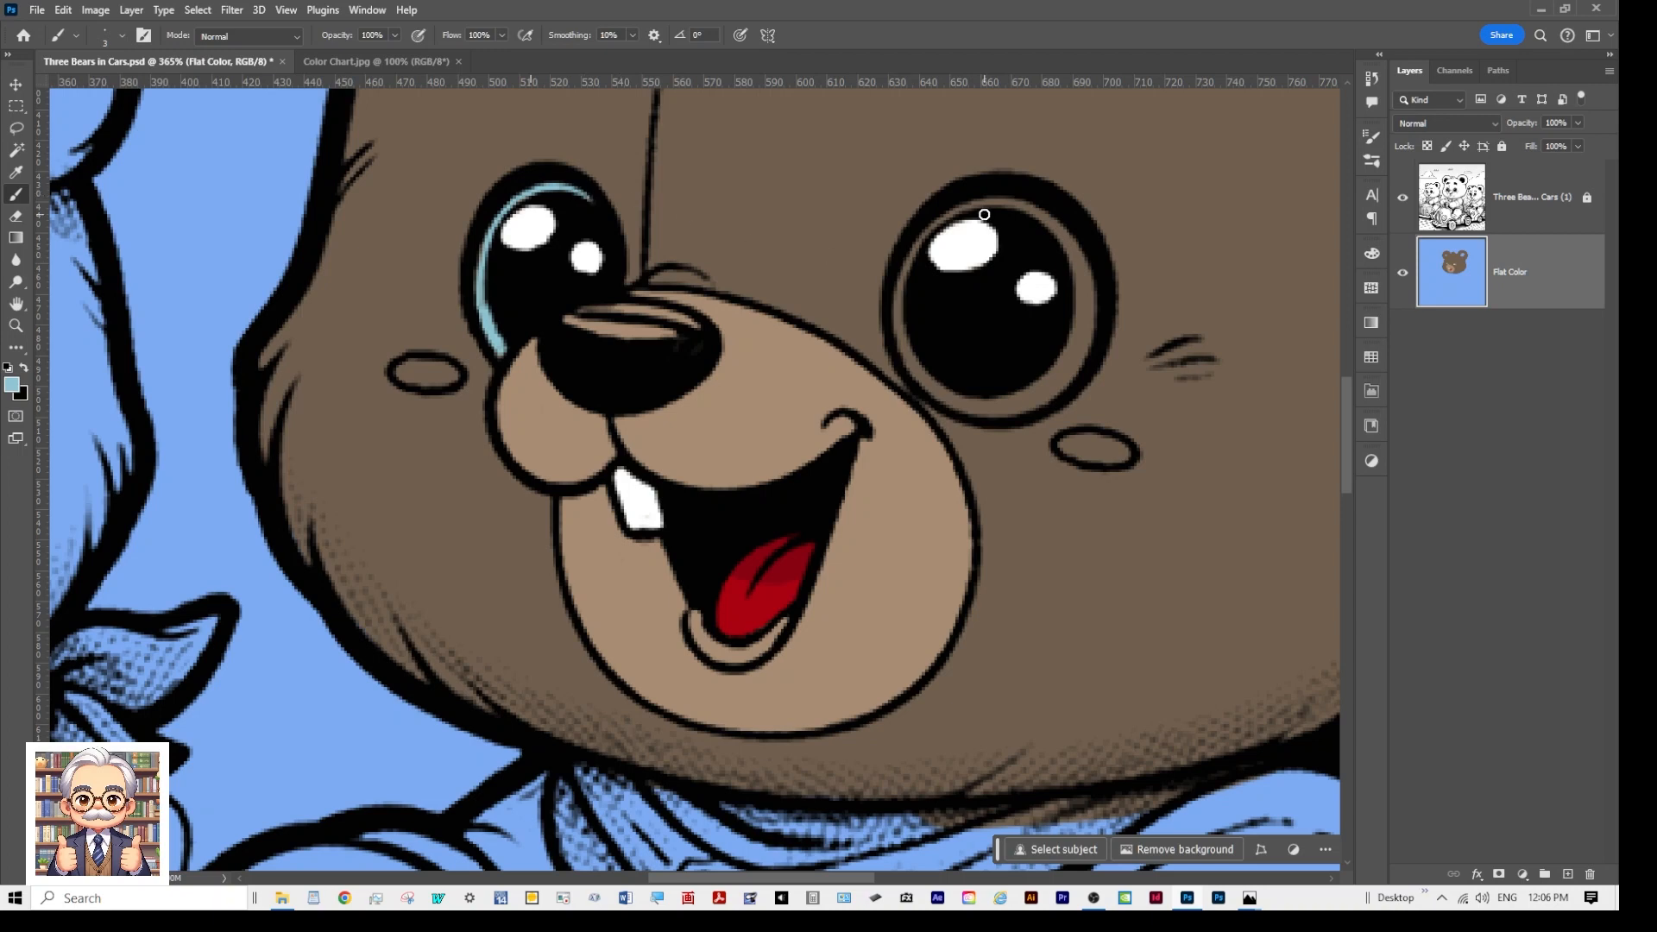
Step: Paint the full ring around the center bear's larger eye blue, enlarging the brush to 5 px for the wider parts
{"action": "mouse_move", "coordinate": [965, 208]}
{"action": "left_mouse_down"}
{"action": "mouse_move", "coordinate": [905, 274]}
{"action": "mouse_move", "coordinate": [908, 354]}
{"action": "left_mouse_up"}
{"action": "key", "text": "bracketright"}
{"action": "key", "text": "bracketright"}
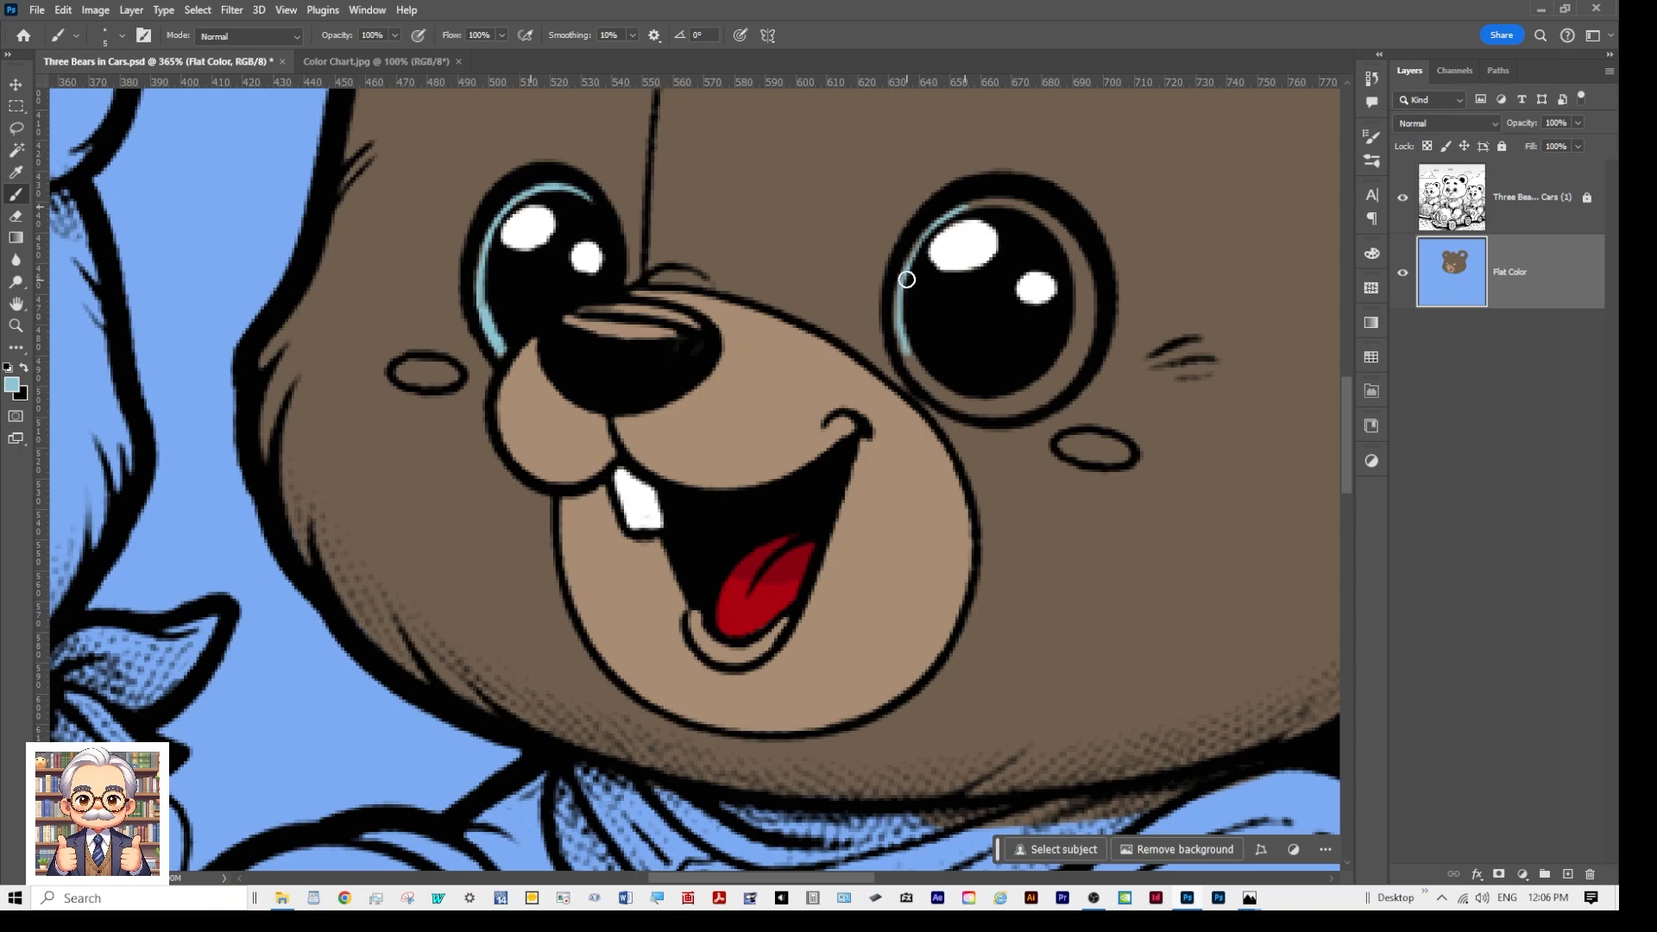
{"action": "mouse_move", "coordinate": [903, 293]}
{"action": "left_mouse_down"}
{"action": "mouse_move", "coordinate": [904, 347]}
{"action": "mouse_move", "coordinate": [912, 257]}
{"action": "mouse_move", "coordinate": [946, 214]}
{"action": "mouse_move", "coordinate": [992, 201]}
{"action": "mouse_move", "coordinate": [1055, 229]}
{"action": "mouse_move", "coordinate": [1085, 308]}
{"action": "mouse_move", "coordinate": [1063, 361]}
{"action": "mouse_move", "coordinate": [988, 387]}
{"action": "mouse_move", "coordinate": [1049, 394]}
{"action": "mouse_move", "coordinate": [1086, 313]}
{"action": "mouse_move", "coordinate": [1054, 386]}
{"action": "mouse_move", "coordinate": [1013, 393]}
{"action": "mouse_move", "coordinate": [1050, 384]}
{"action": "mouse_move", "coordinate": [1091, 301]}
{"action": "left_mouse_up"}
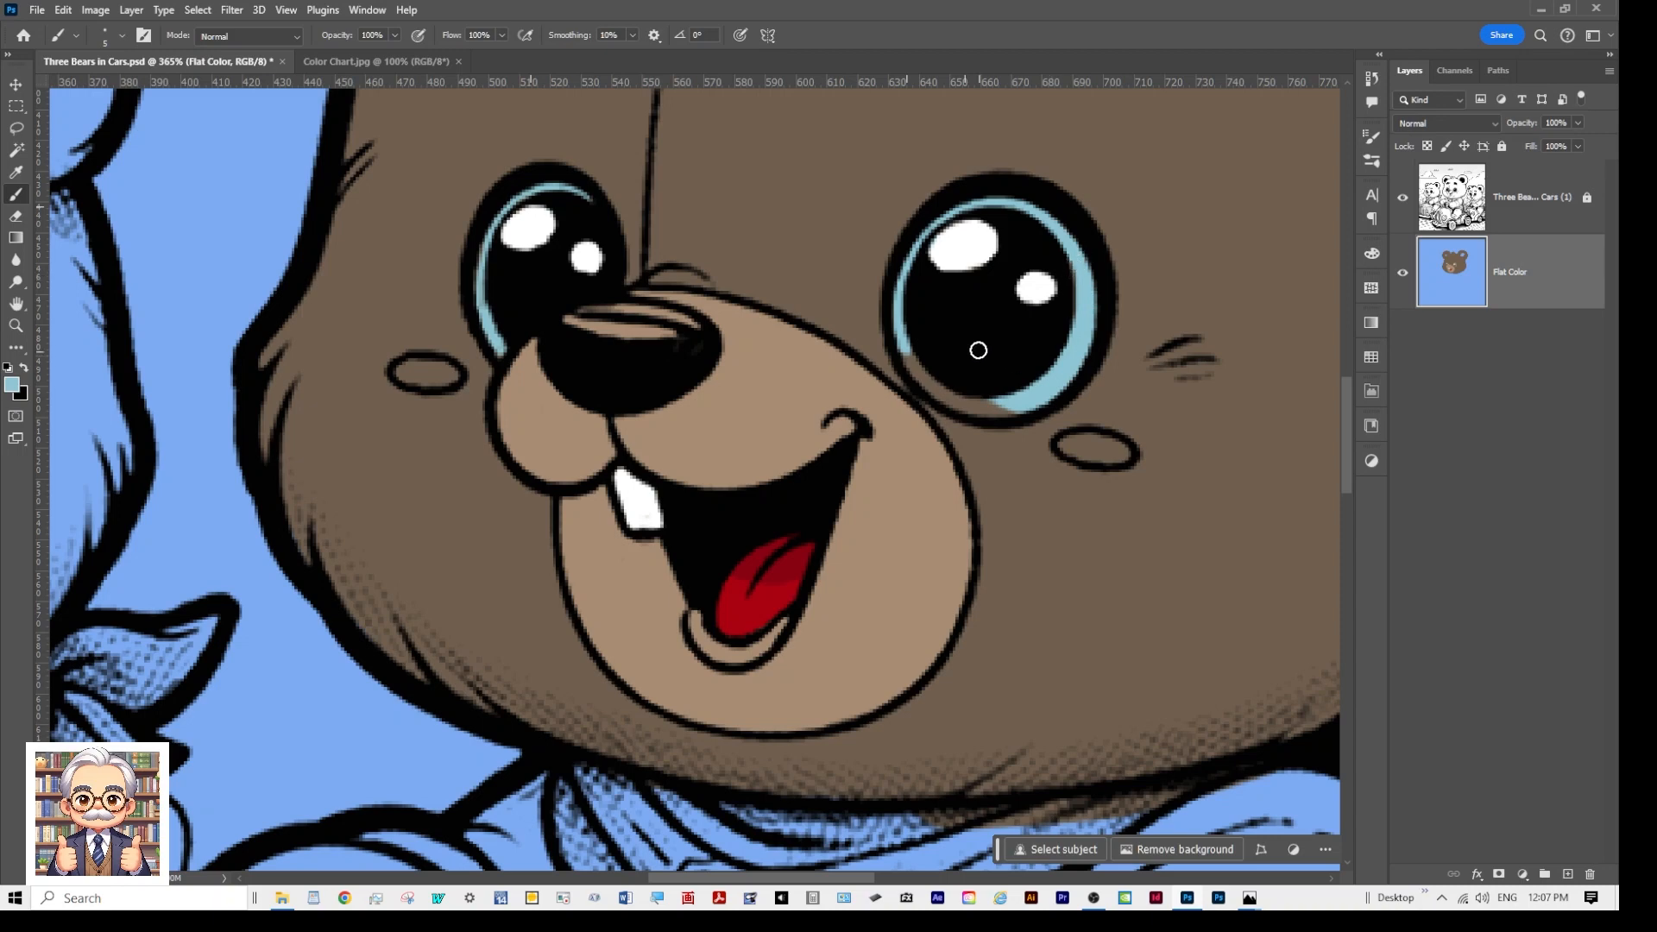
{"action": "mouse_move", "coordinate": [902, 344]}
{"action": "left_mouse_down"}
{"action": "mouse_move", "coordinate": [917, 376]}
{"action": "mouse_move", "coordinate": [965, 402]}
{"action": "mouse_move", "coordinate": [1009, 401]}
{"action": "mouse_move", "coordinate": [1003, 414]}
{"action": "mouse_move", "coordinate": [1030, 392]}
{"action": "mouse_move", "coordinate": [963, 391]}
{"action": "left_mouse_up"}
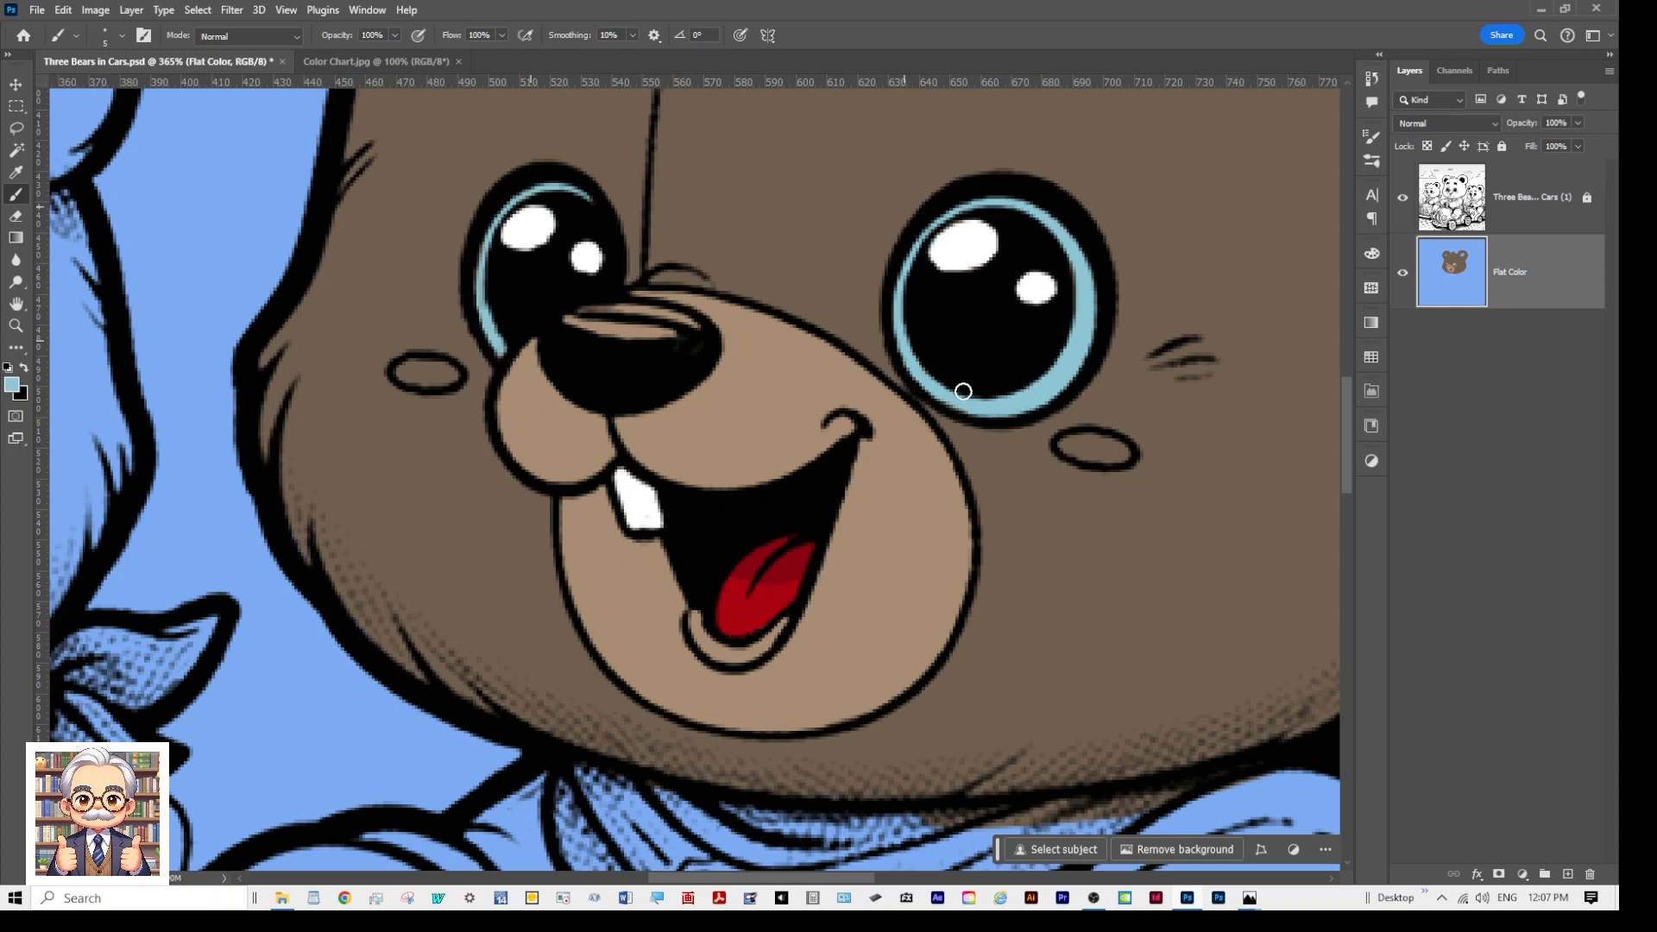
Step: Sample the tan from the center bear's muzzle and fill both cheek ovals with it
{"action": "scroll", "coordinate": [861, 425], "scroll_direction": "down", "scroll_amount": 1}
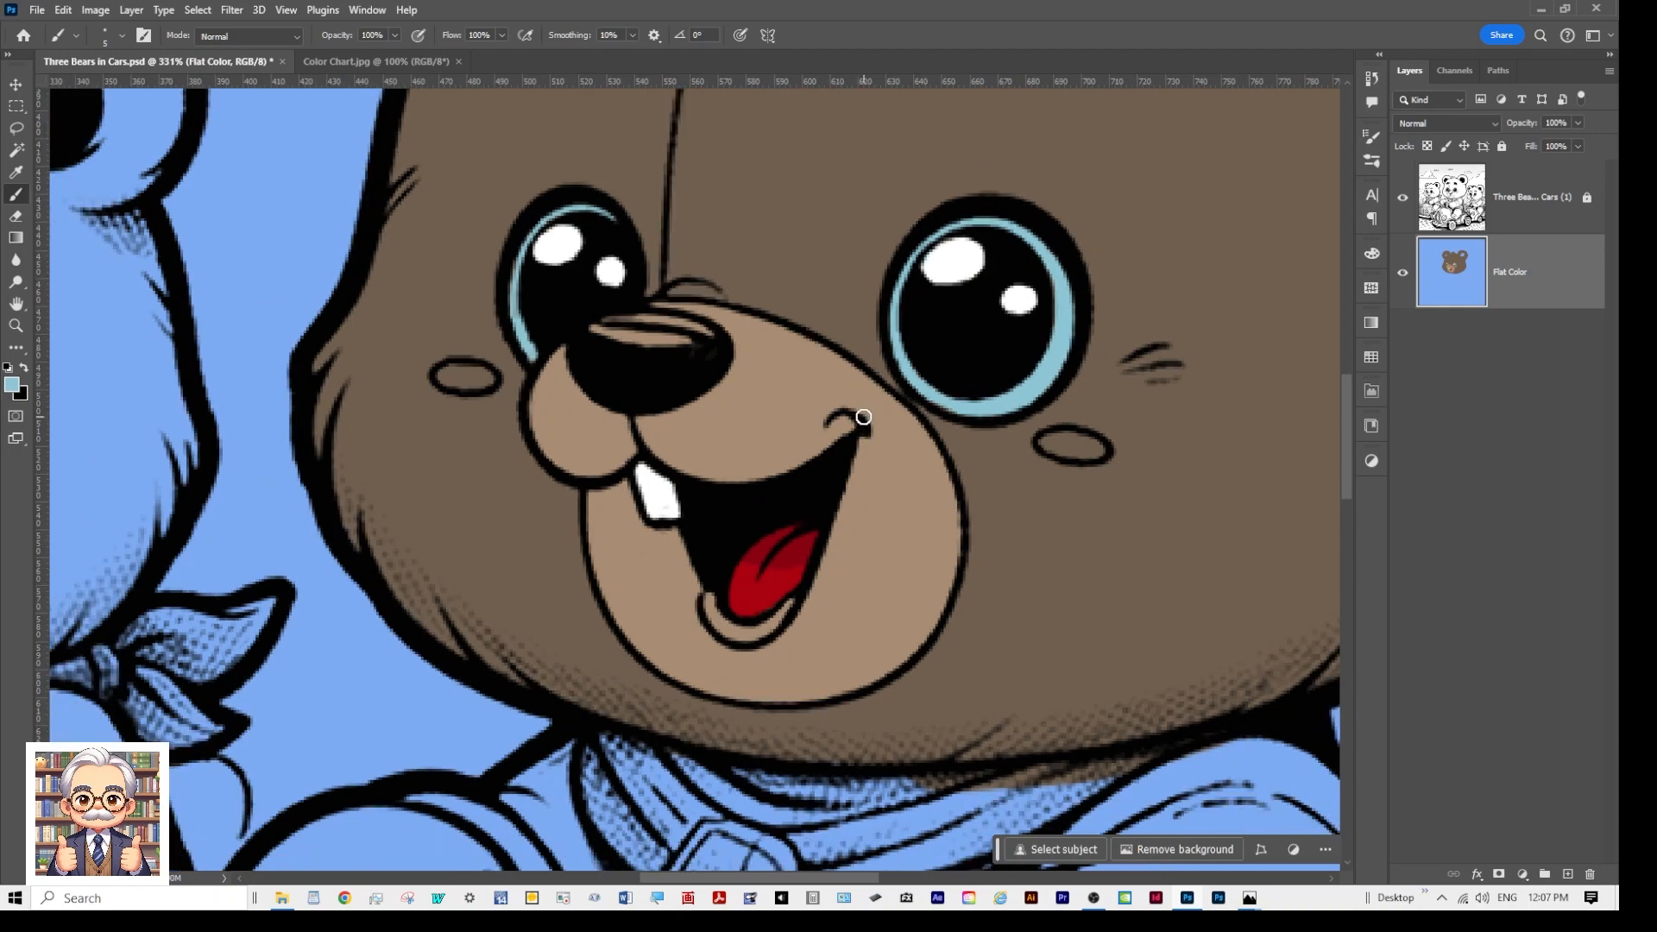
{"action": "scroll", "coordinate": [862, 417], "scroll_direction": "up", "scroll_amount": 1}
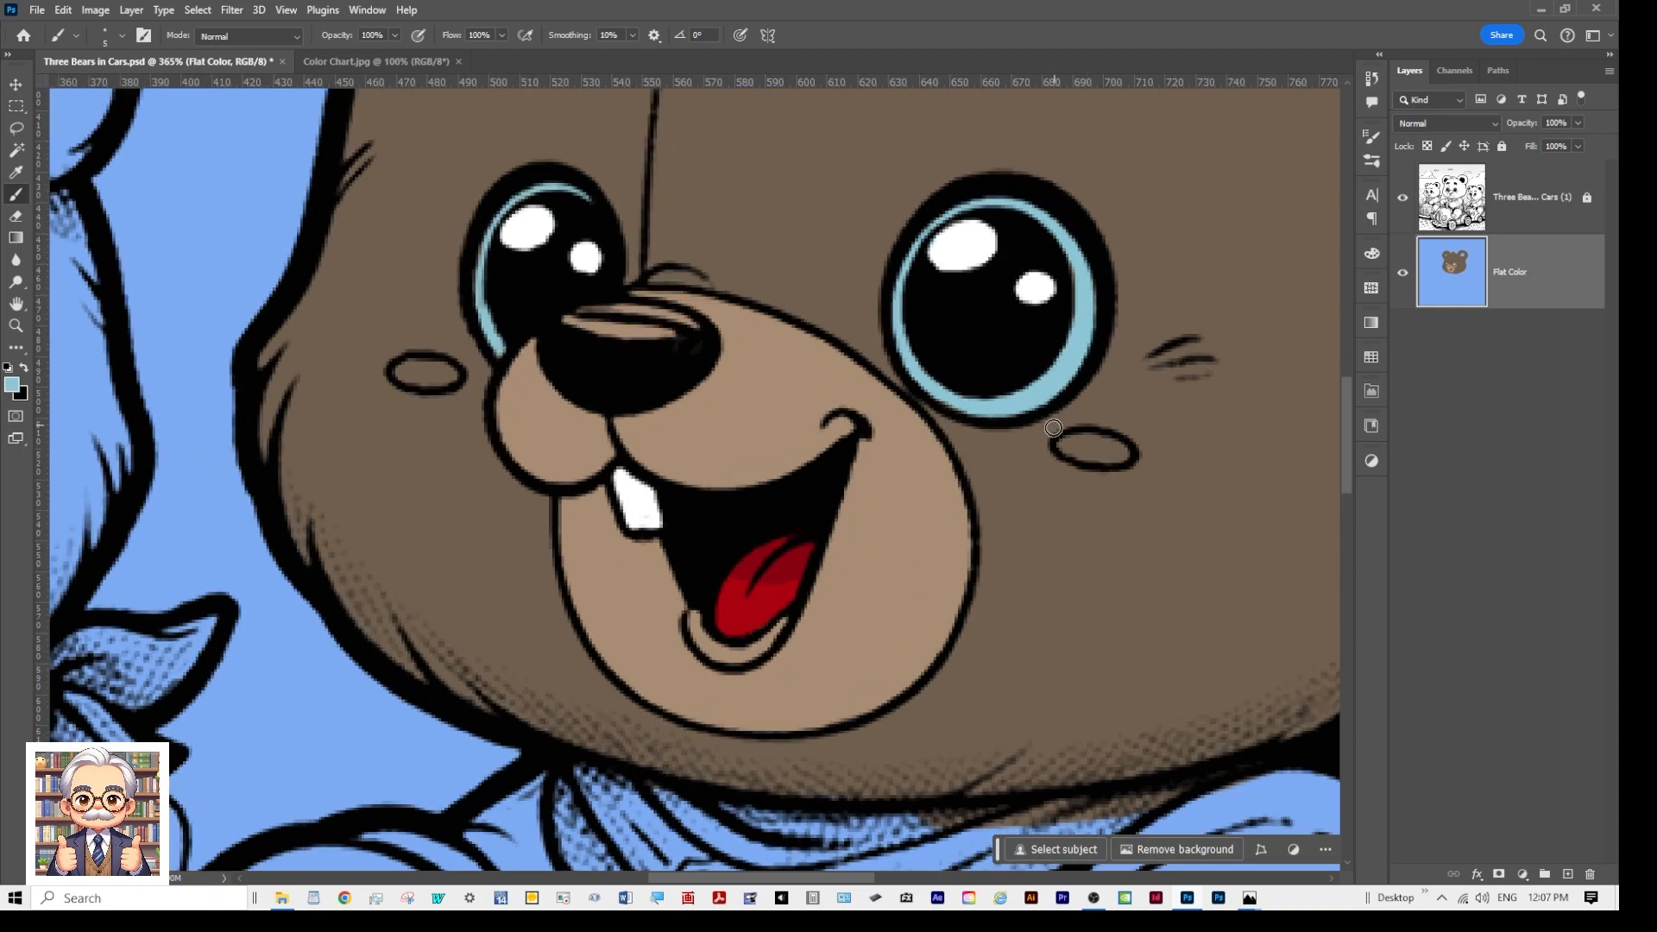
{"action": "left_click", "coordinate": [886, 526], "text": "alt"}
{"action": "mouse_move", "coordinate": [1096, 445]}
{"action": "left_mouse_down"}
{"action": "mouse_move", "coordinate": [1070, 446]}
{"action": "mouse_move", "coordinate": [1113, 445]}
{"action": "left_mouse_up"}
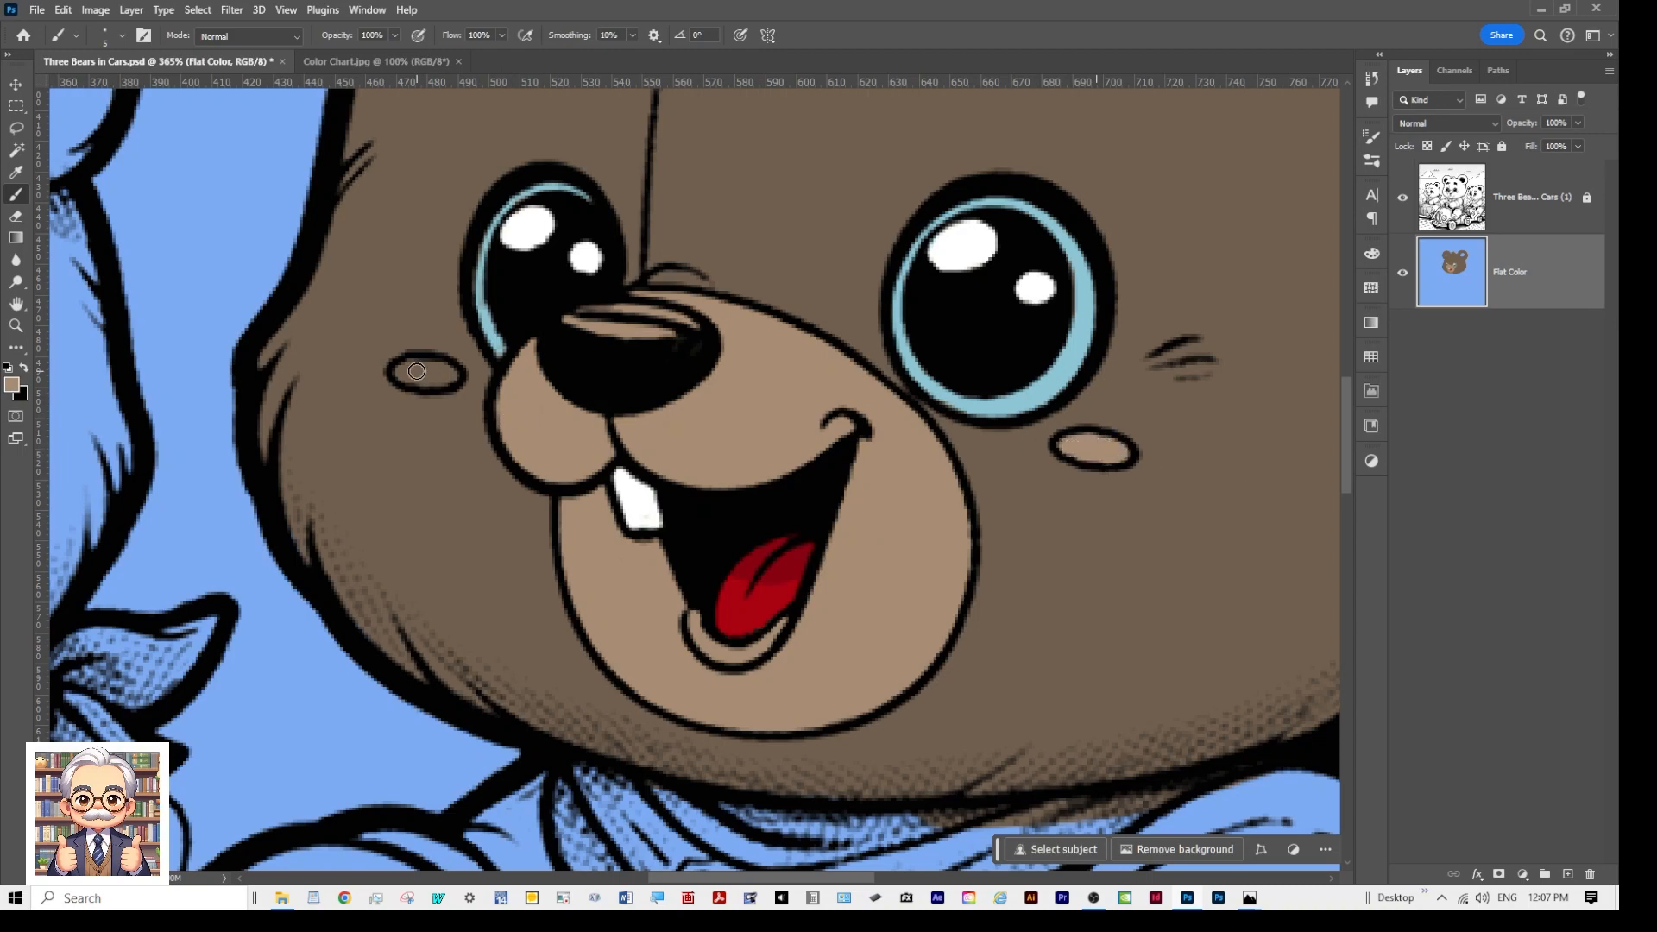
{"action": "mouse_move", "coordinate": [421, 371]}
{"action": "left_mouse_down"}
{"action": "mouse_move", "coordinate": [405, 365]}
{"action": "mouse_move", "coordinate": [456, 374]}
{"action": "left_mouse_up"}
Step: Open the recent file coloring 3 bears.psd as a finished color reference
{"action": "scroll", "coordinate": [819, 449], "scroll_direction": "down", "scroll_amount": 3}
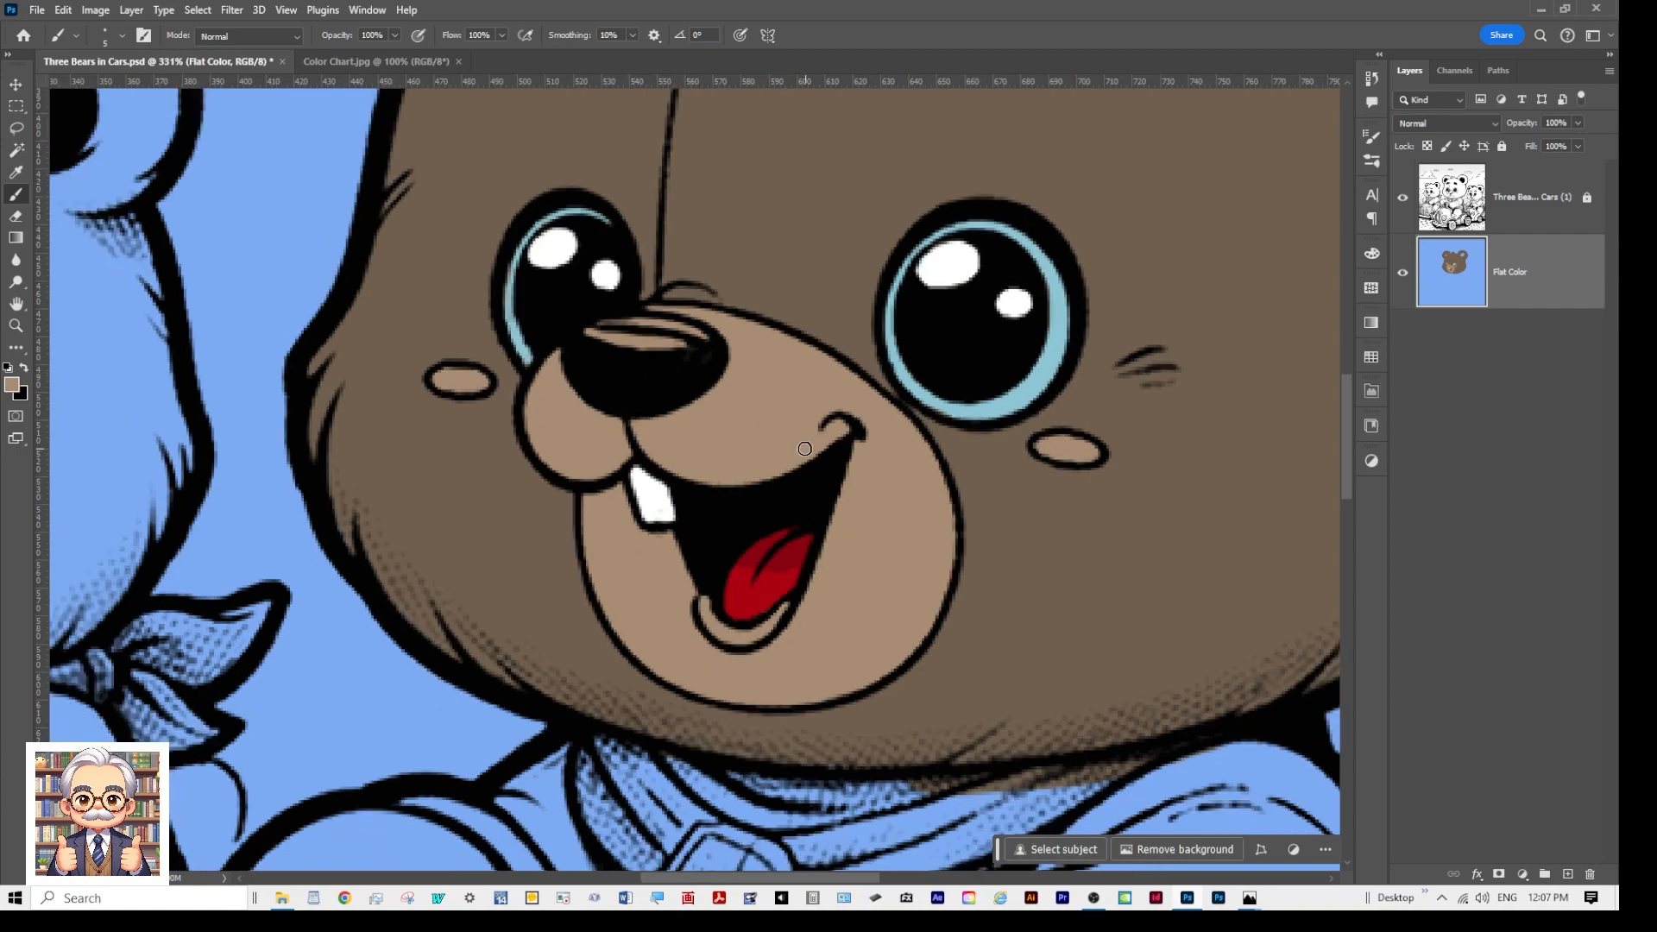
{"action": "scroll", "coordinate": [823, 449], "scroll_direction": "down", "scroll_amount": 5}
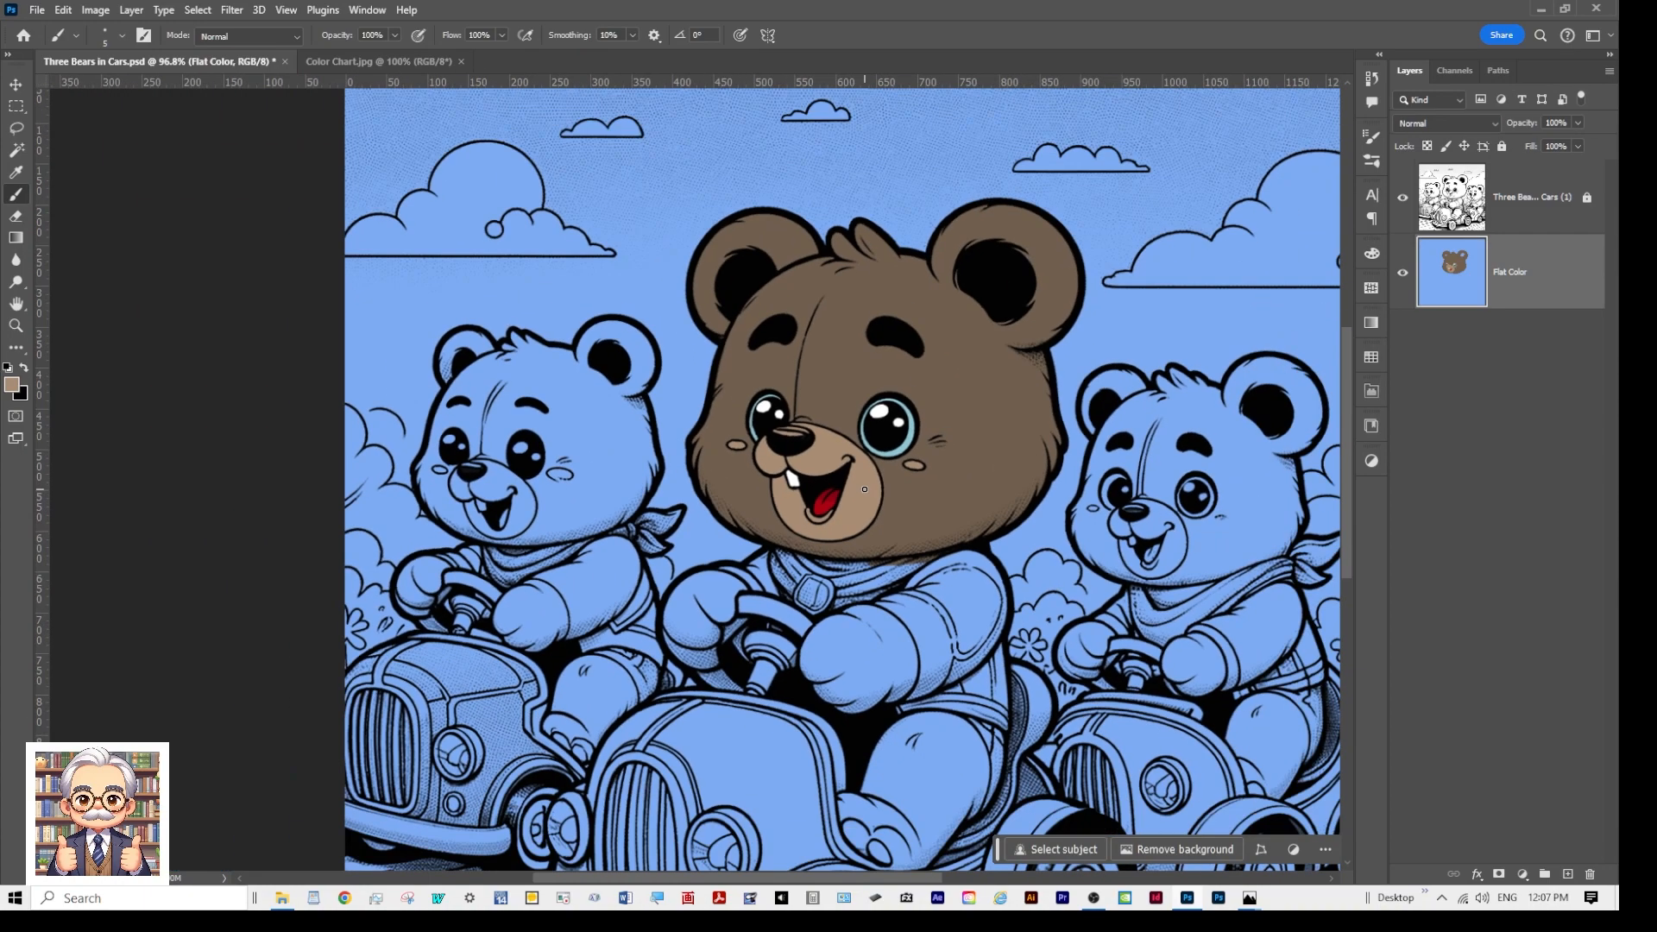
{"action": "scroll", "coordinate": [962, 486], "scroll_direction": "down", "scroll_amount": 2}
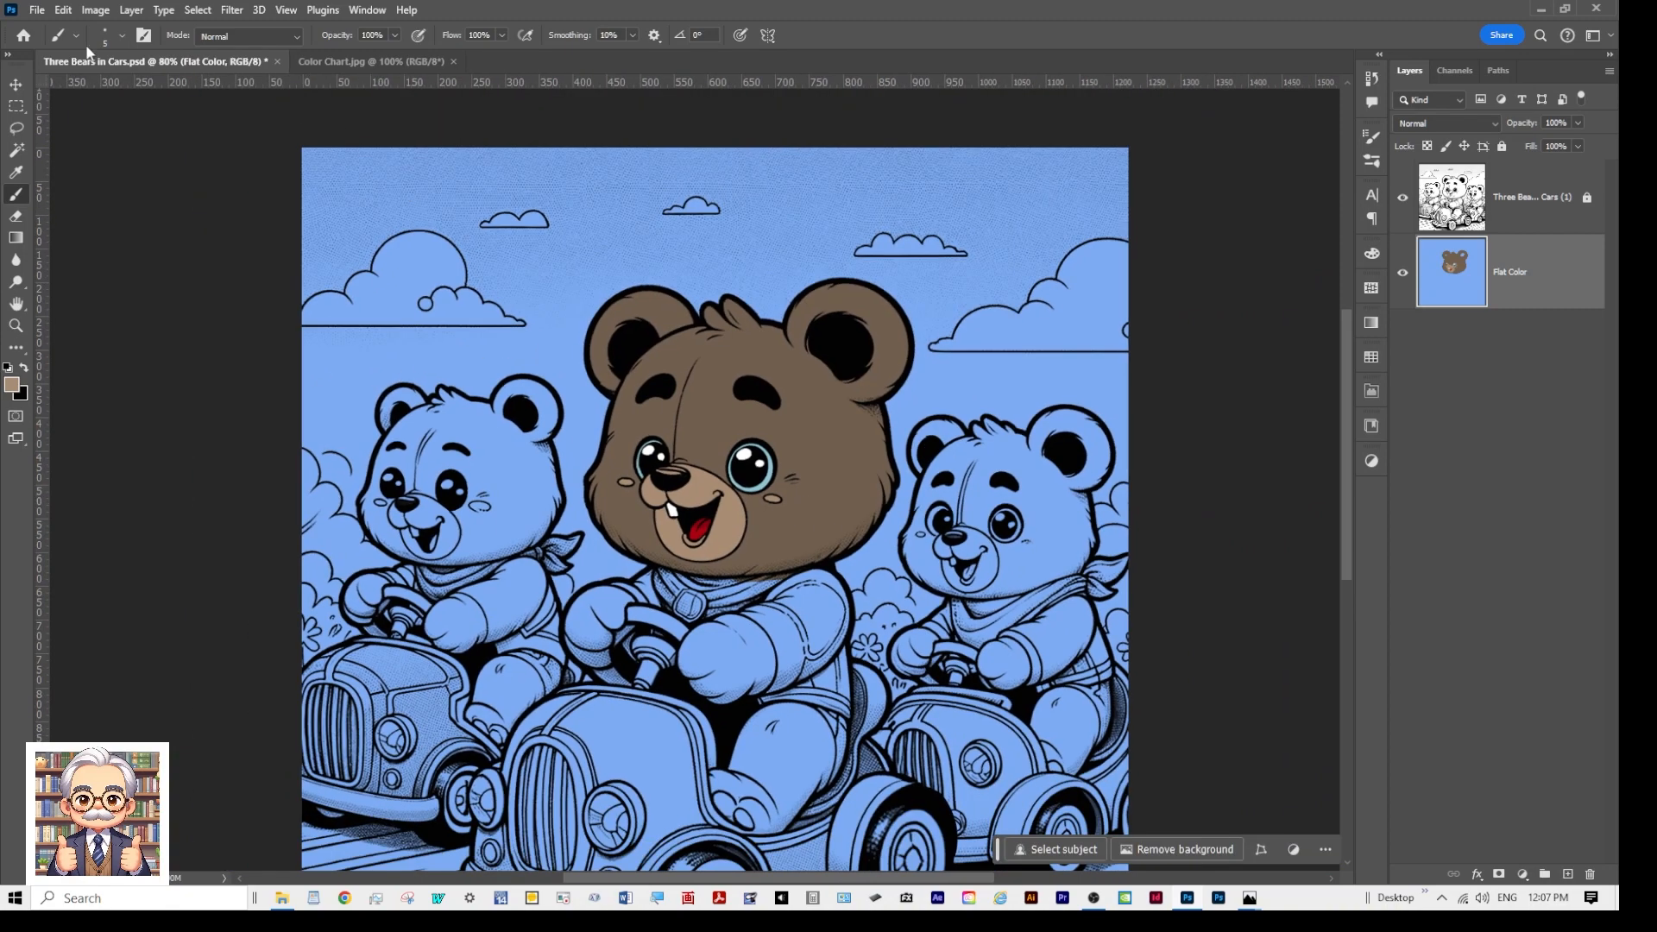
{"action": "left_click", "coordinate": [34, 10]}
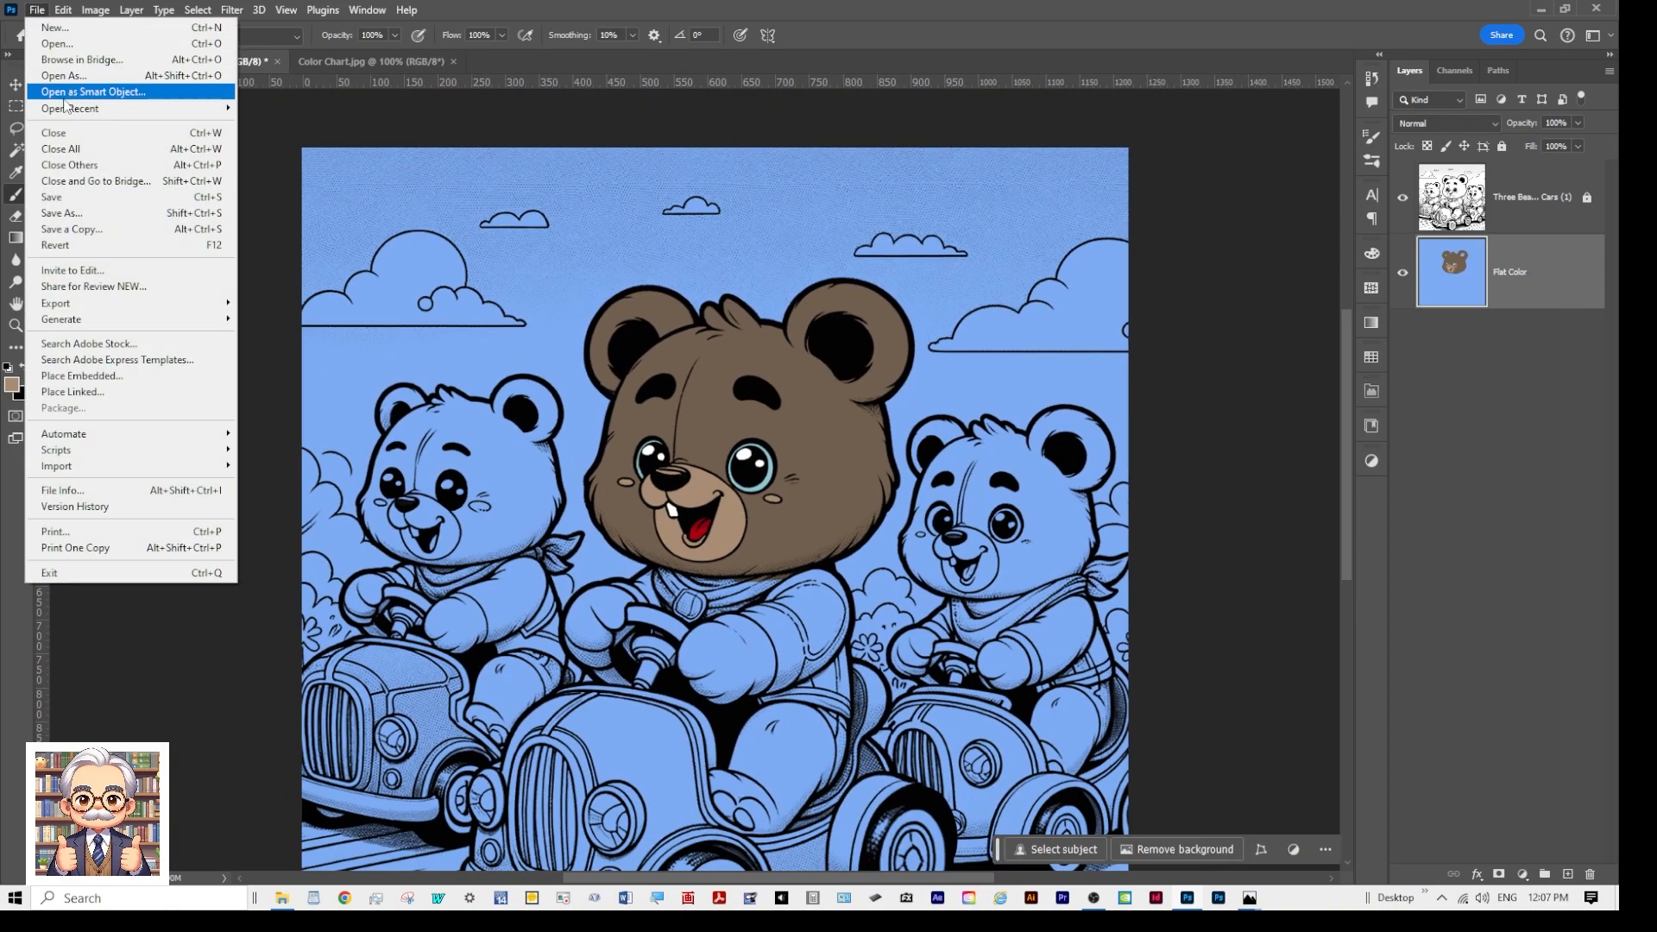
{"action": "mouse_move", "coordinate": [60, 115]}
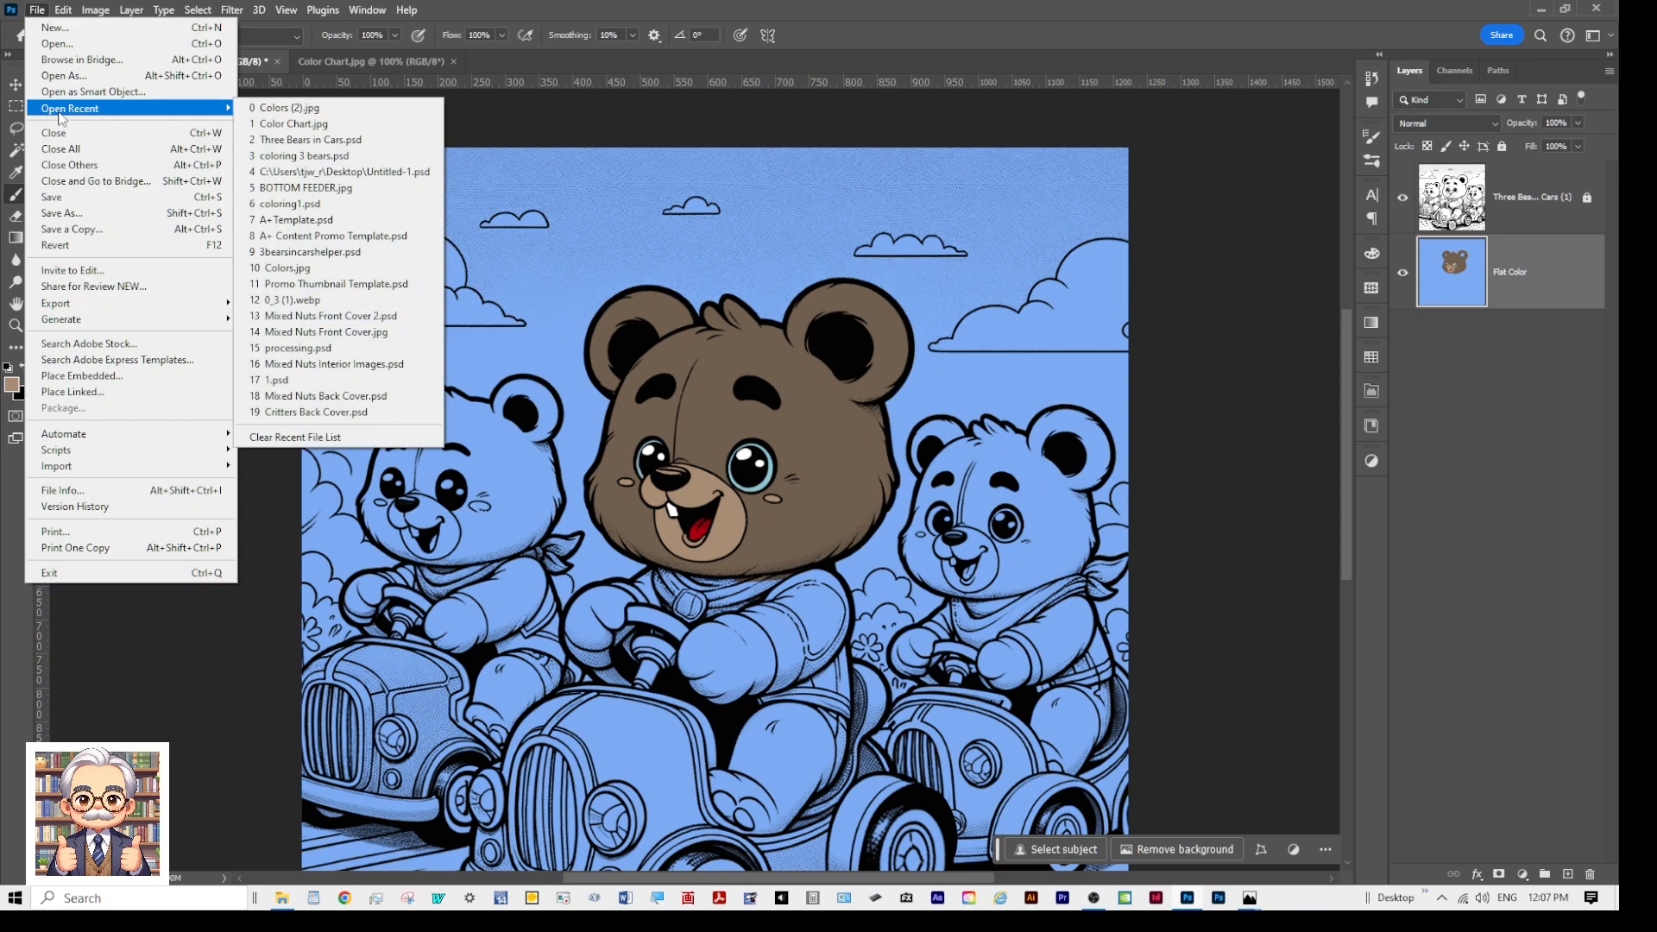
{"action": "left_click", "coordinate": [285, 156]}
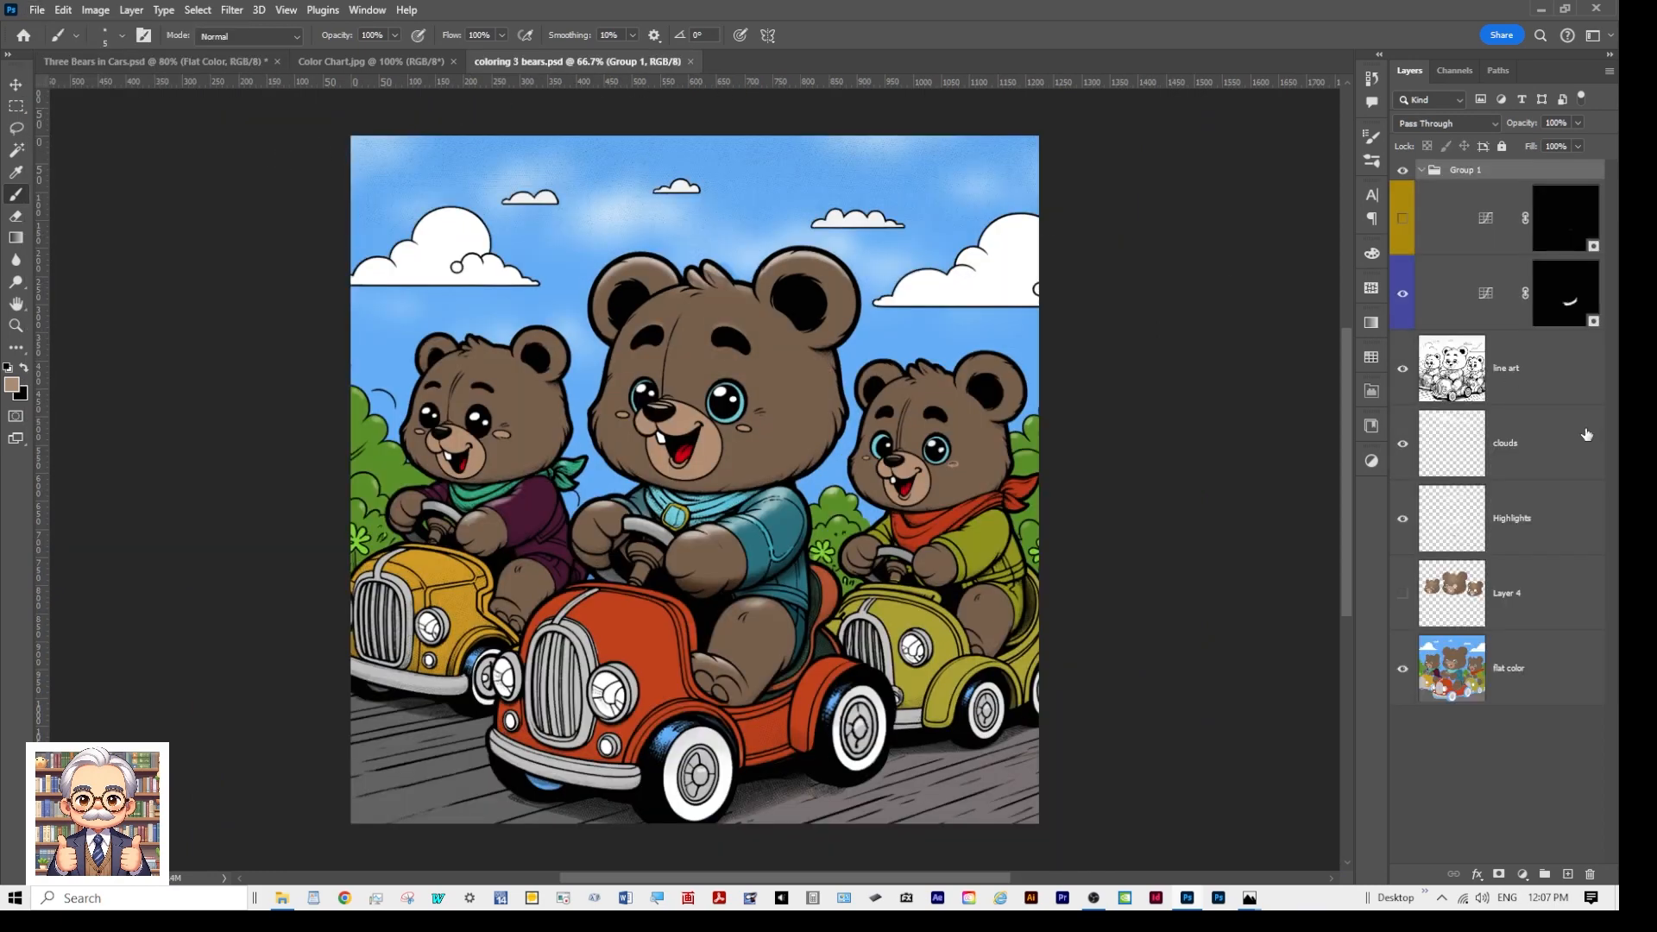
Step: Hide the blue-labelled adjustment layer and the clouds and Highlights layers in coloring 3 bears.psd
{"action": "left_click", "coordinate": [1405, 294]}
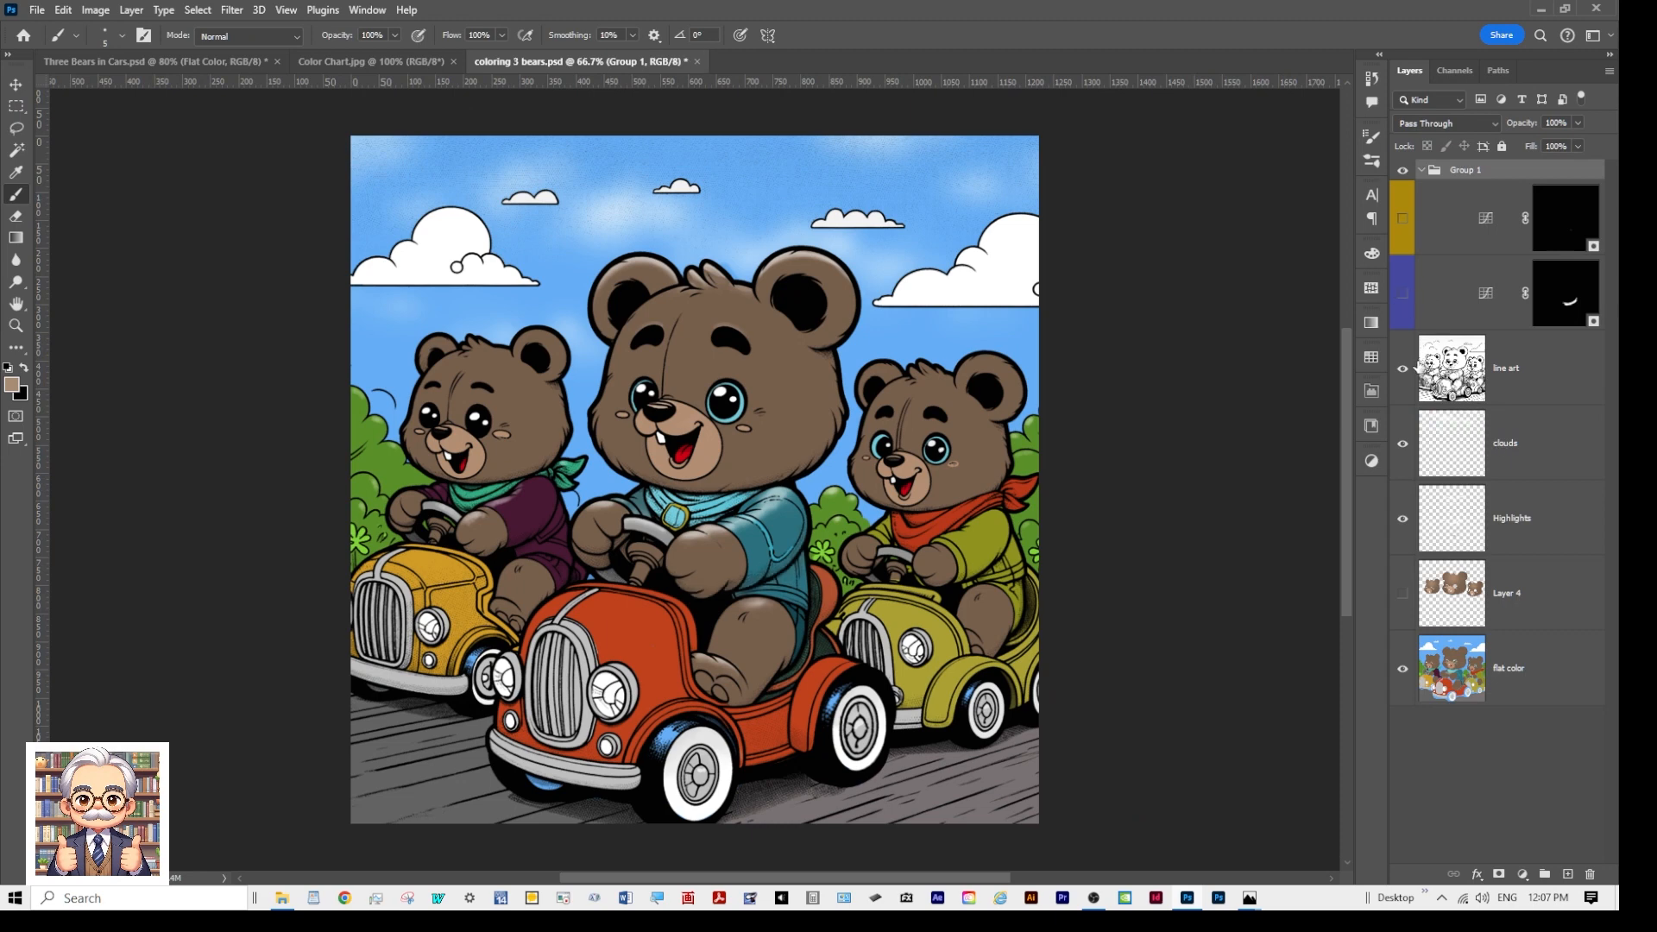
{"action": "left_click", "coordinate": [1402, 444]}
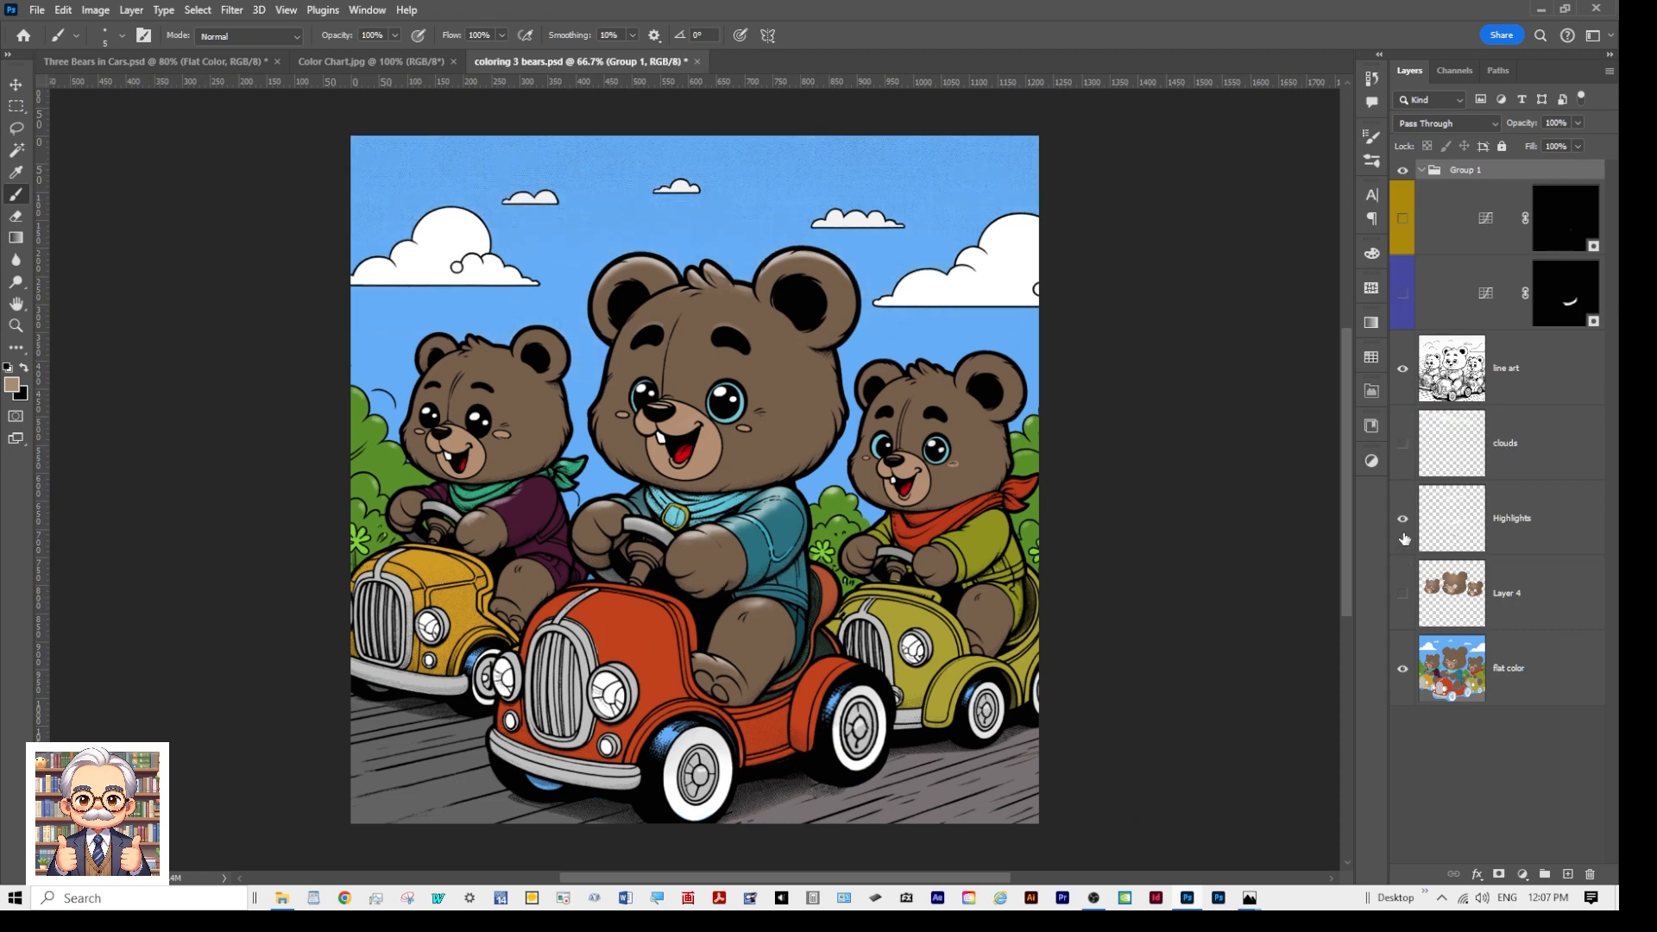
{"action": "left_click", "coordinate": [1402, 520]}
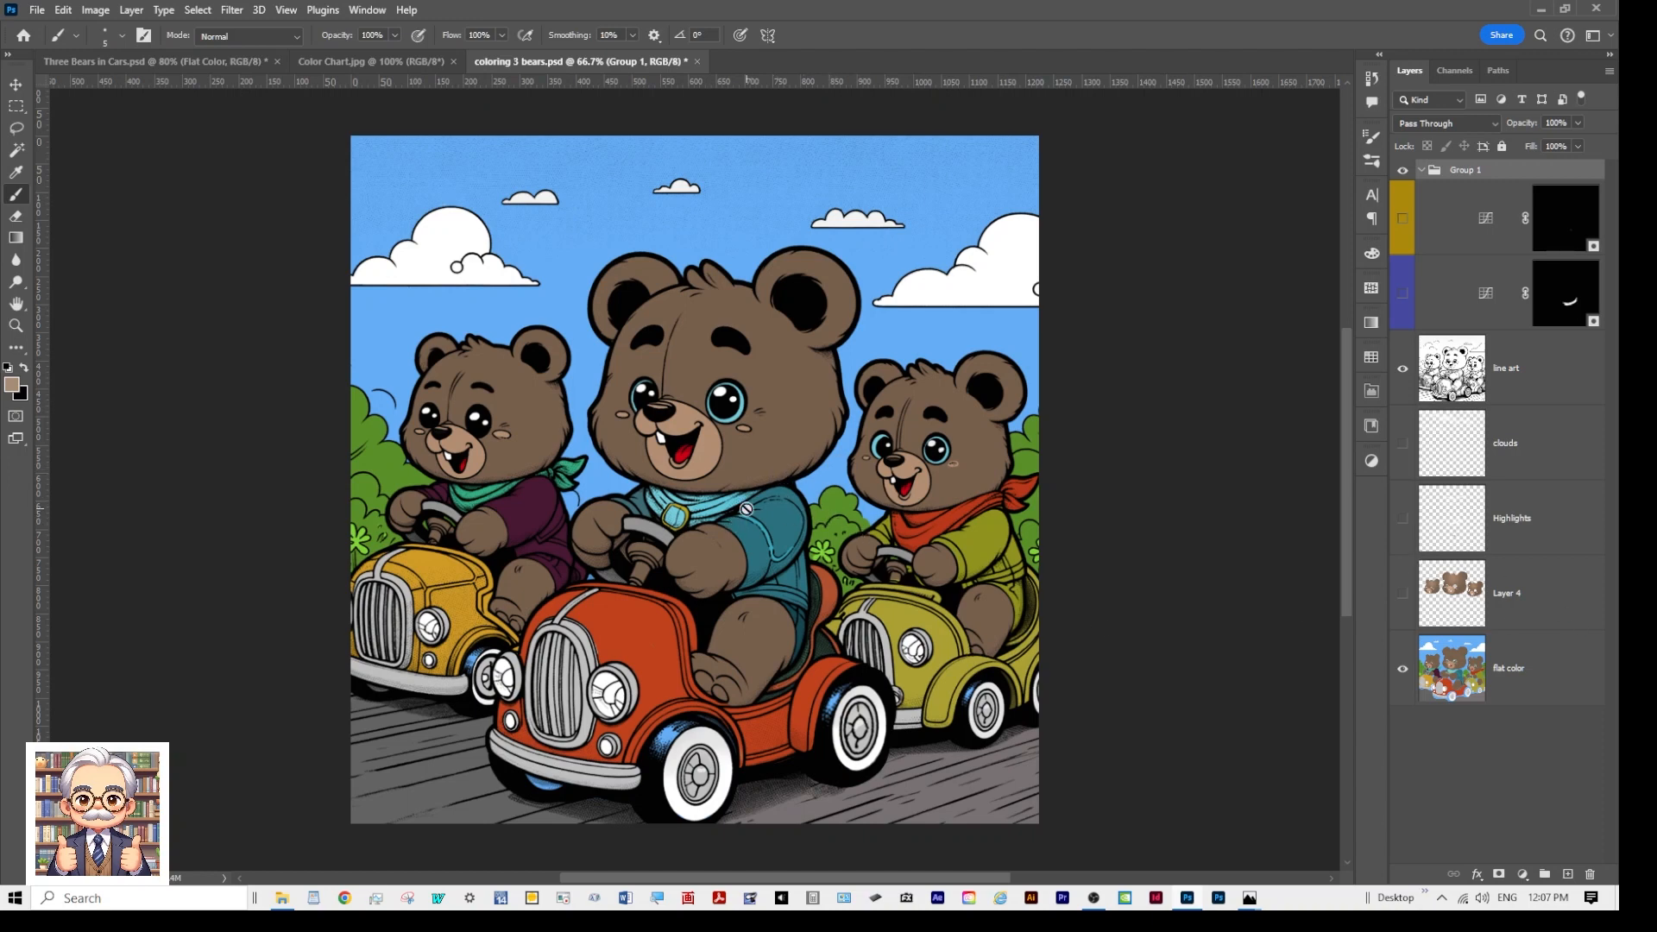
Step: Compare the labelled swatches in Color Chart.jpg with the flat colors in coloring 3 bears.psd
{"action": "left_click", "coordinate": [422, 63]}
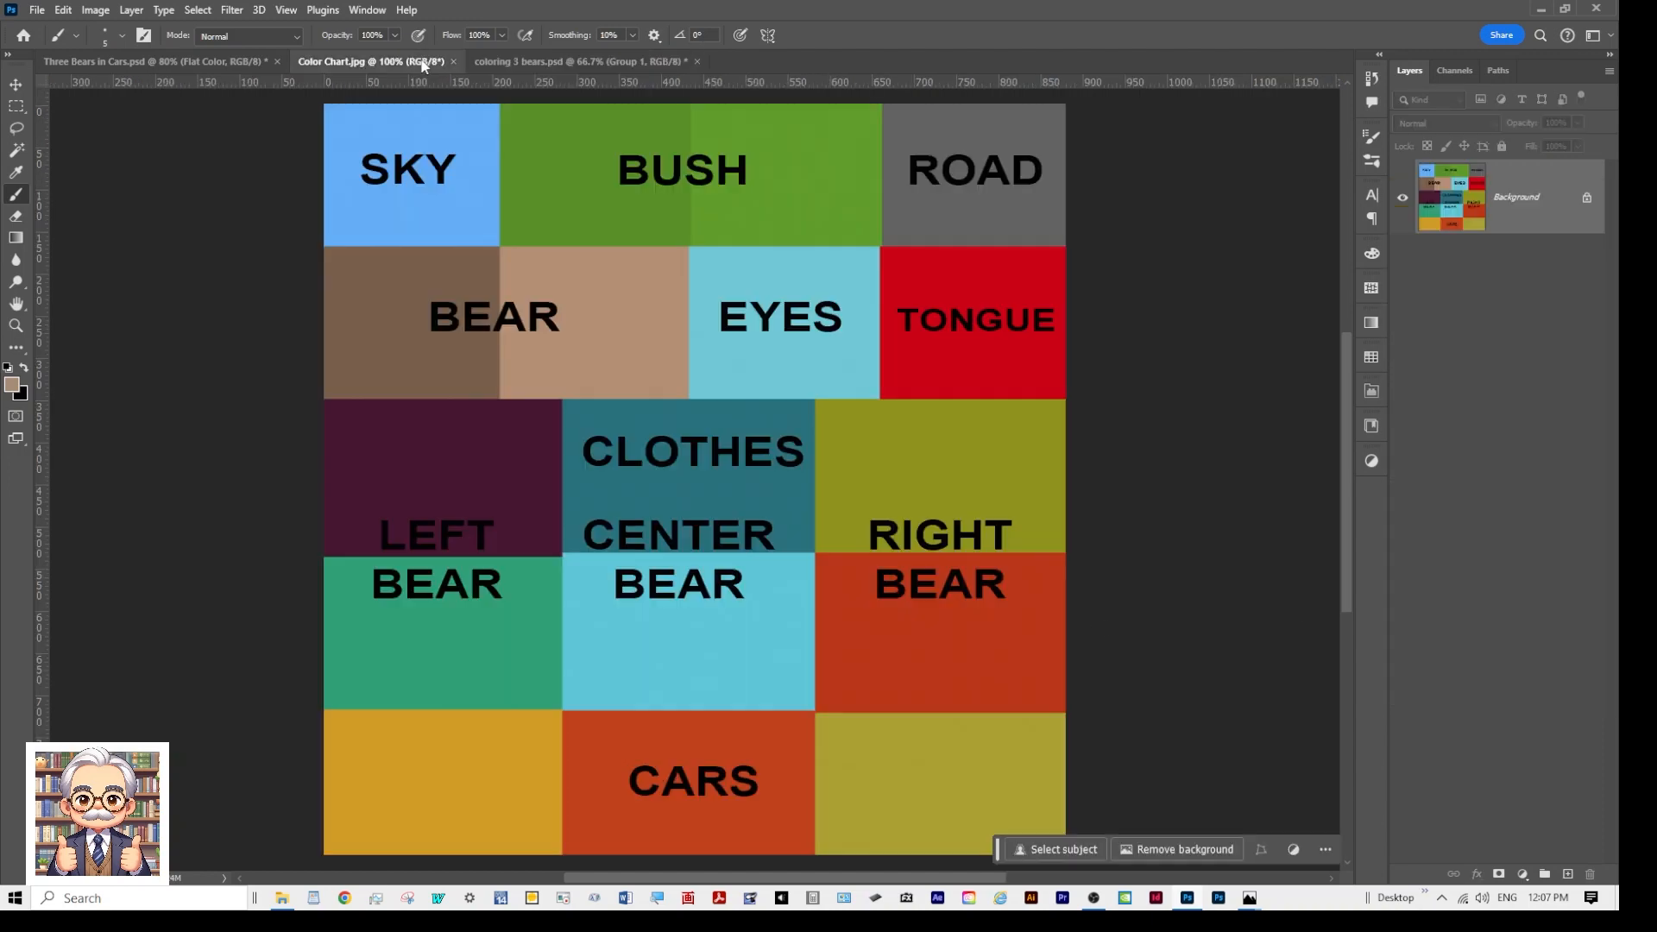
{"action": "left_click", "coordinate": [536, 64]}
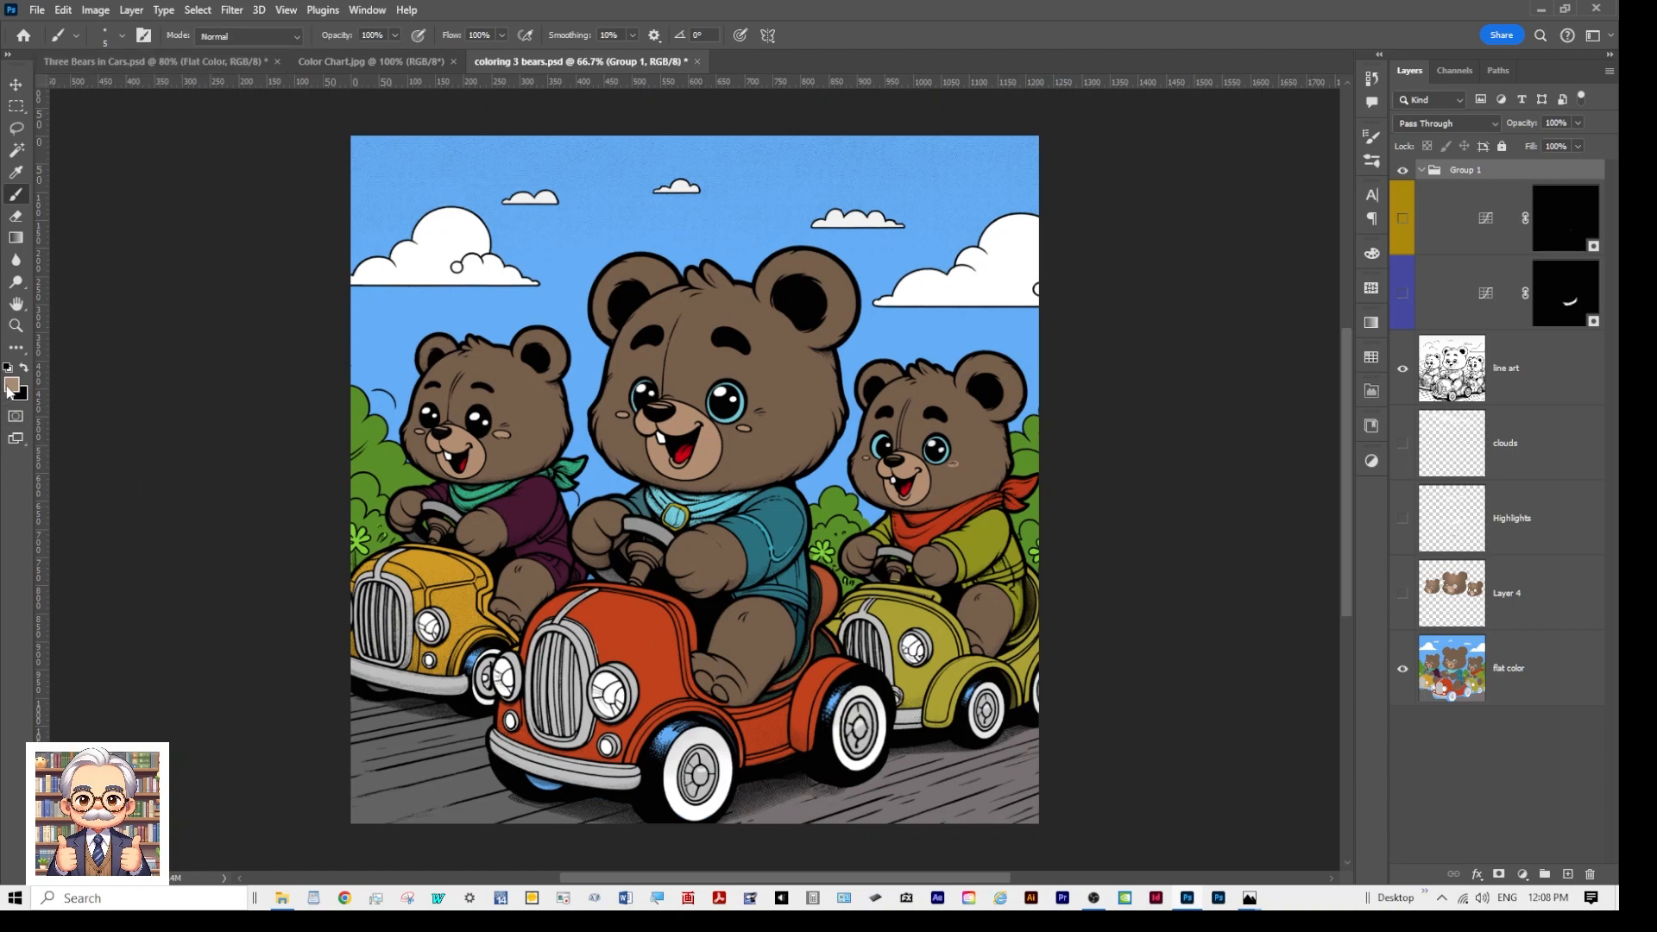
{"action": "left_click", "coordinate": [393, 62]}
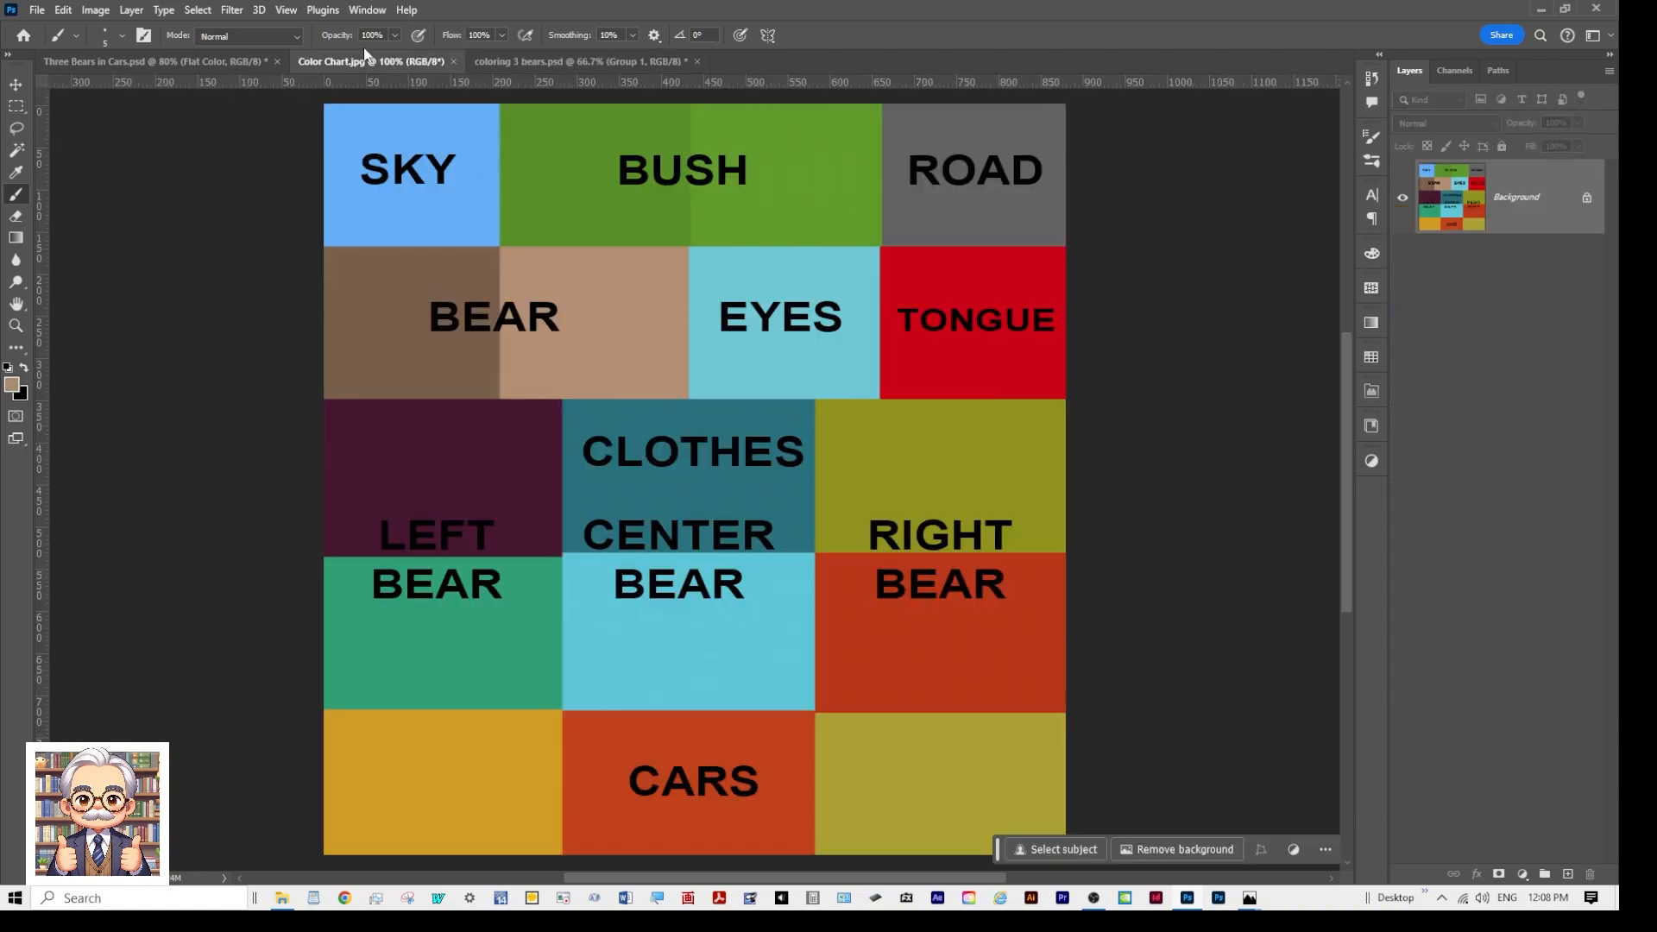
{"action": "left_click", "coordinate": [199, 62]}
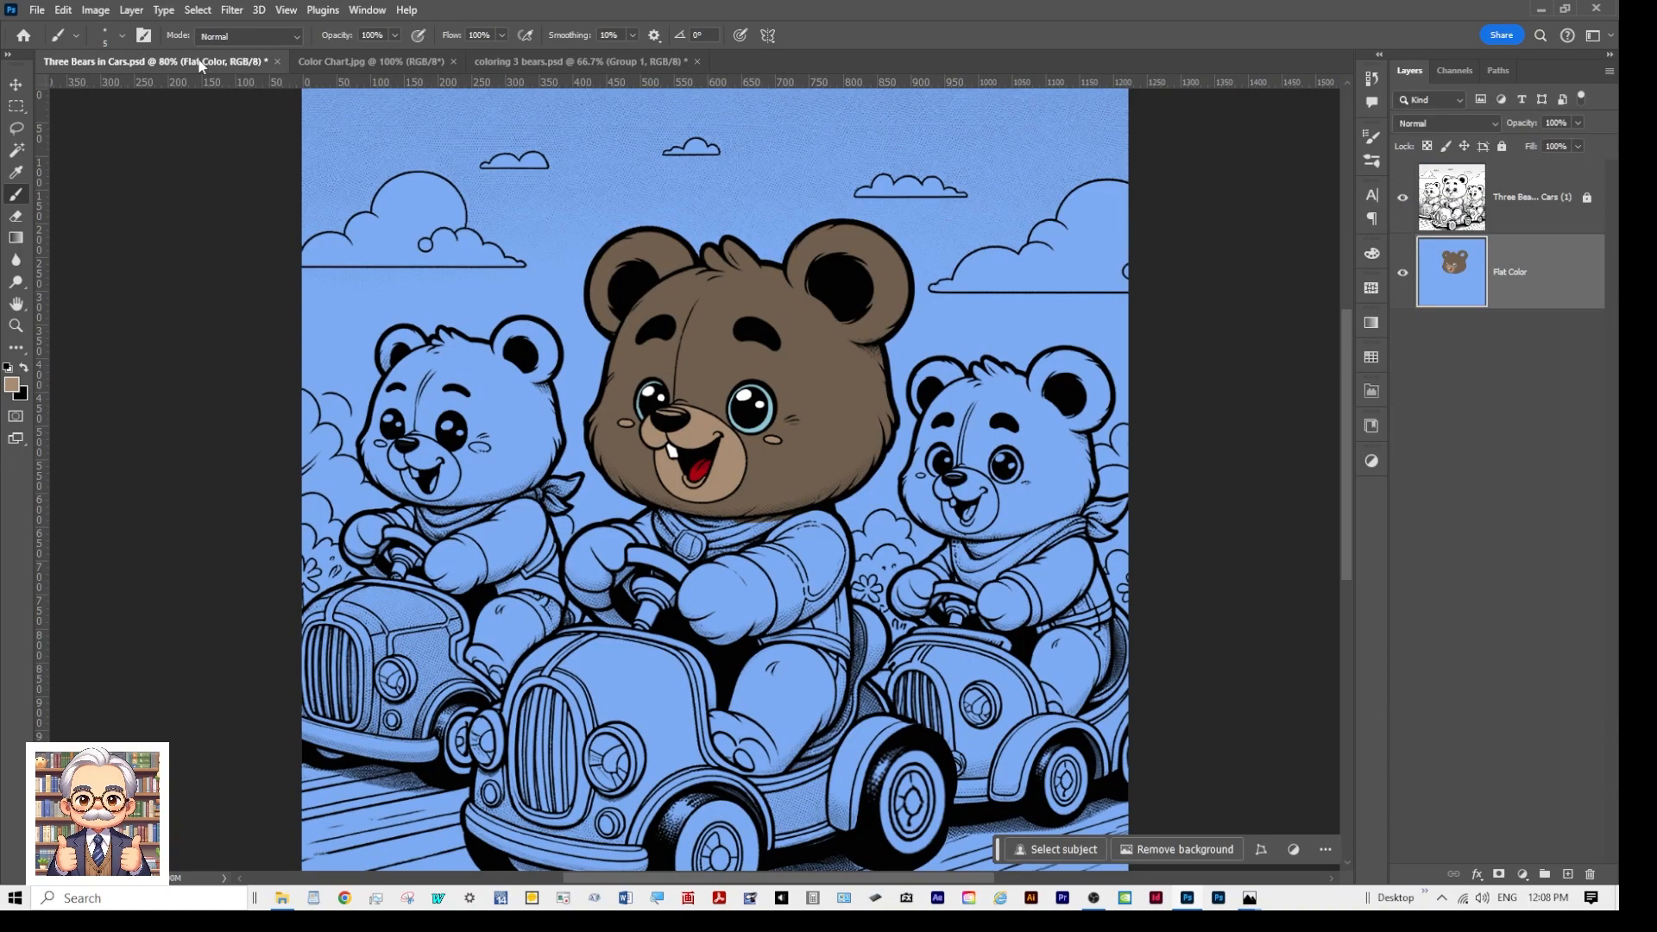
{"action": "left_click", "coordinate": [15, 389]}
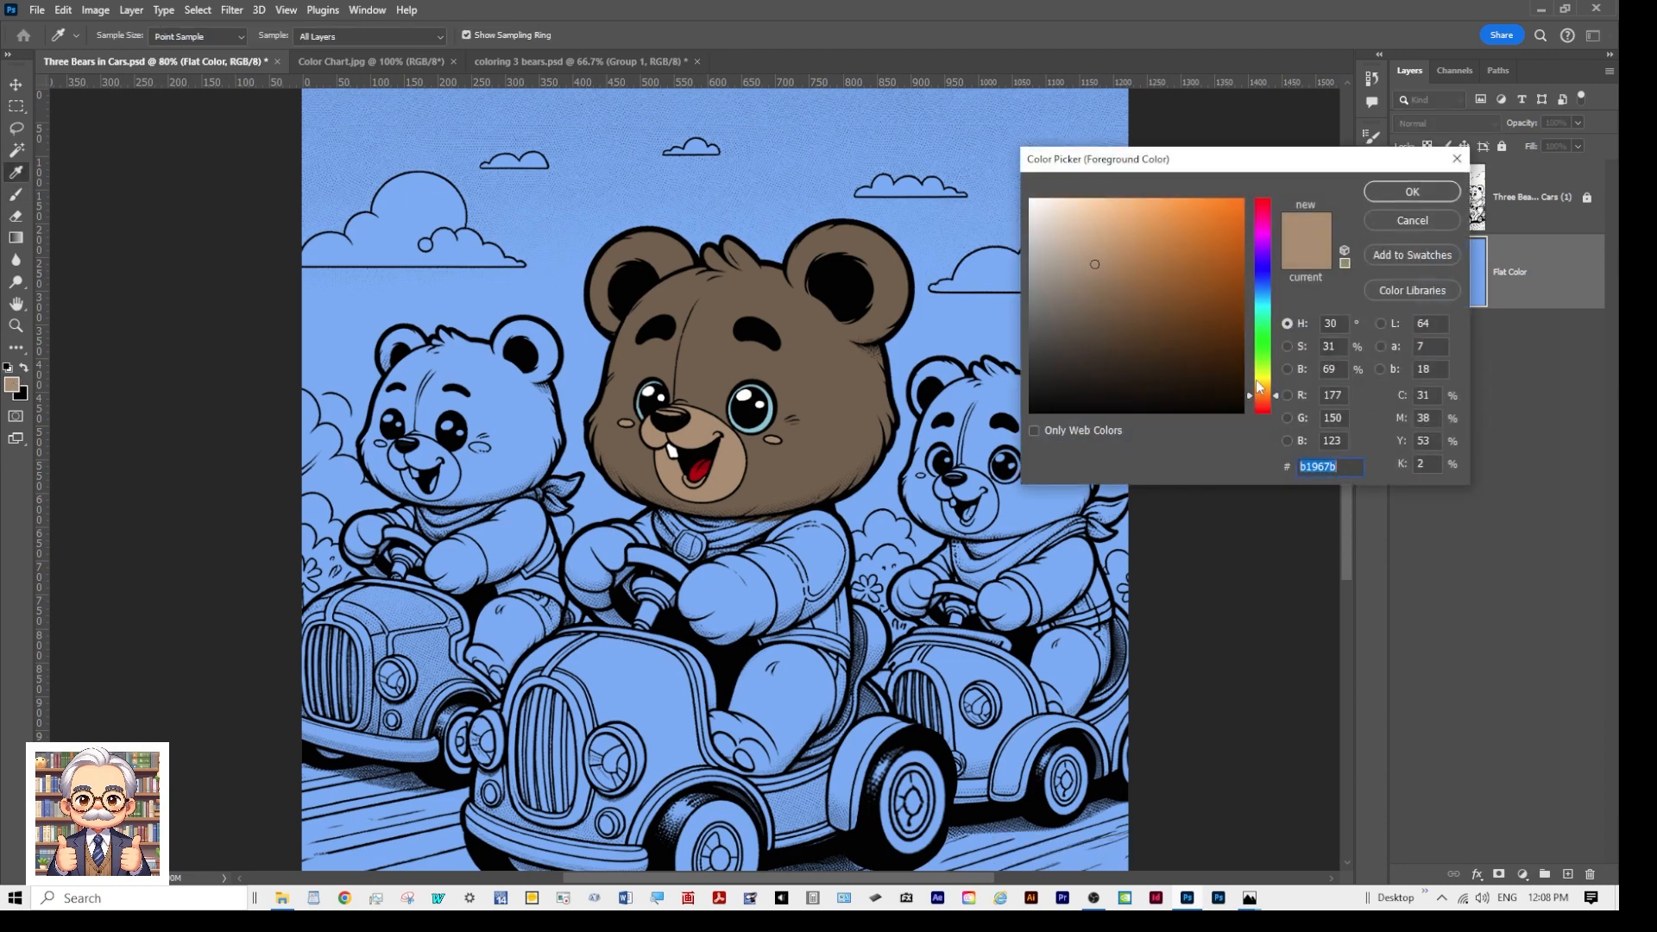
{"action": "left_click_drag", "start_coordinate": [1277, 403], "coordinate": [1276, 357]}
{"action": "left_click", "coordinate": [1193, 320]}
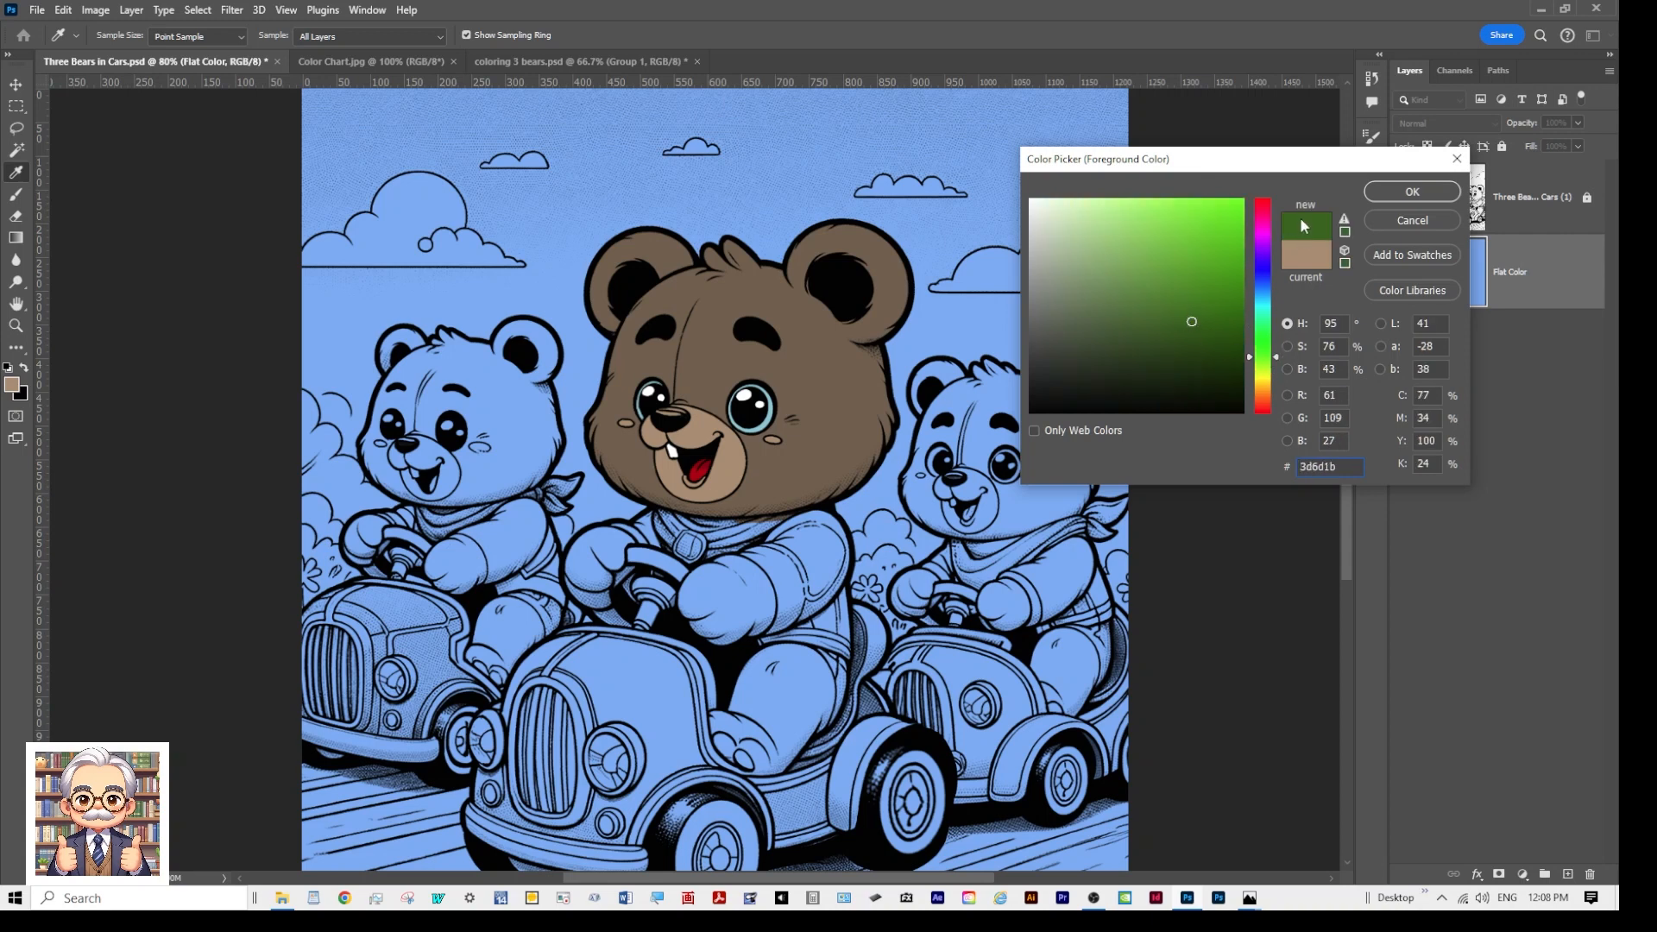
{"action": "left_click", "coordinate": [1213, 238]}
{"action": "left_click", "coordinate": [1173, 274]}
{"action": "left_click", "coordinate": [1412, 221]}
{"action": "scroll", "coordinate": [731, 407], "scroll_direction": "down", "scroll_amount": 2}
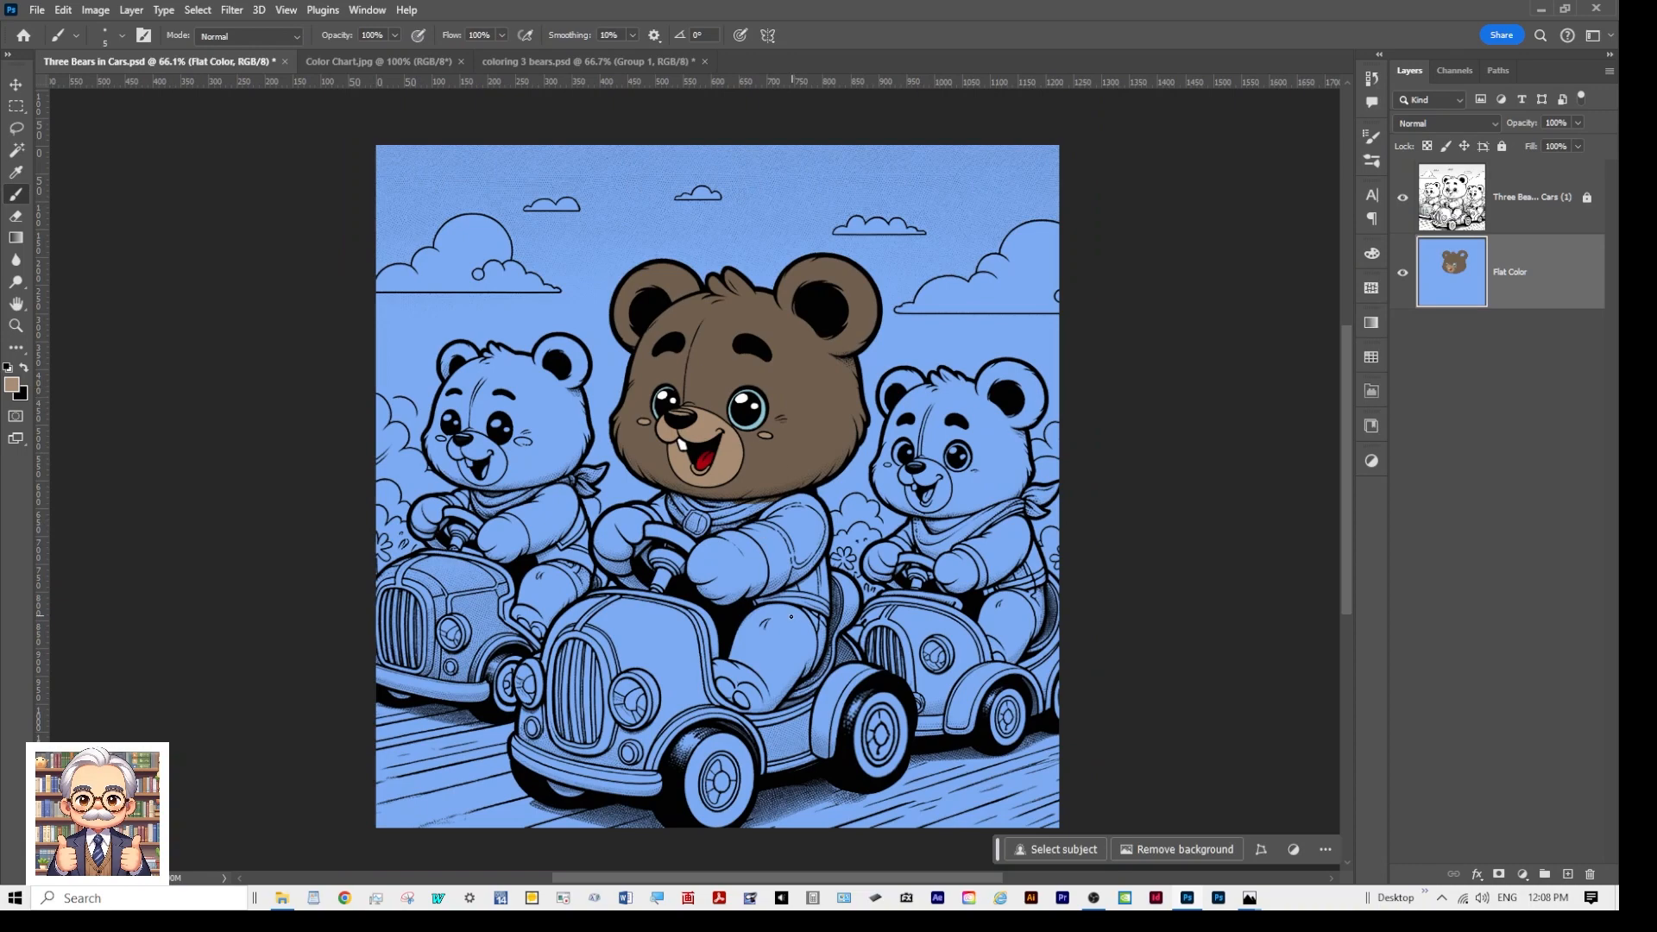
{"action": "scroll", "coordinate": [747, 606], "scroll_direction": "up", "scroll_amount": 2}
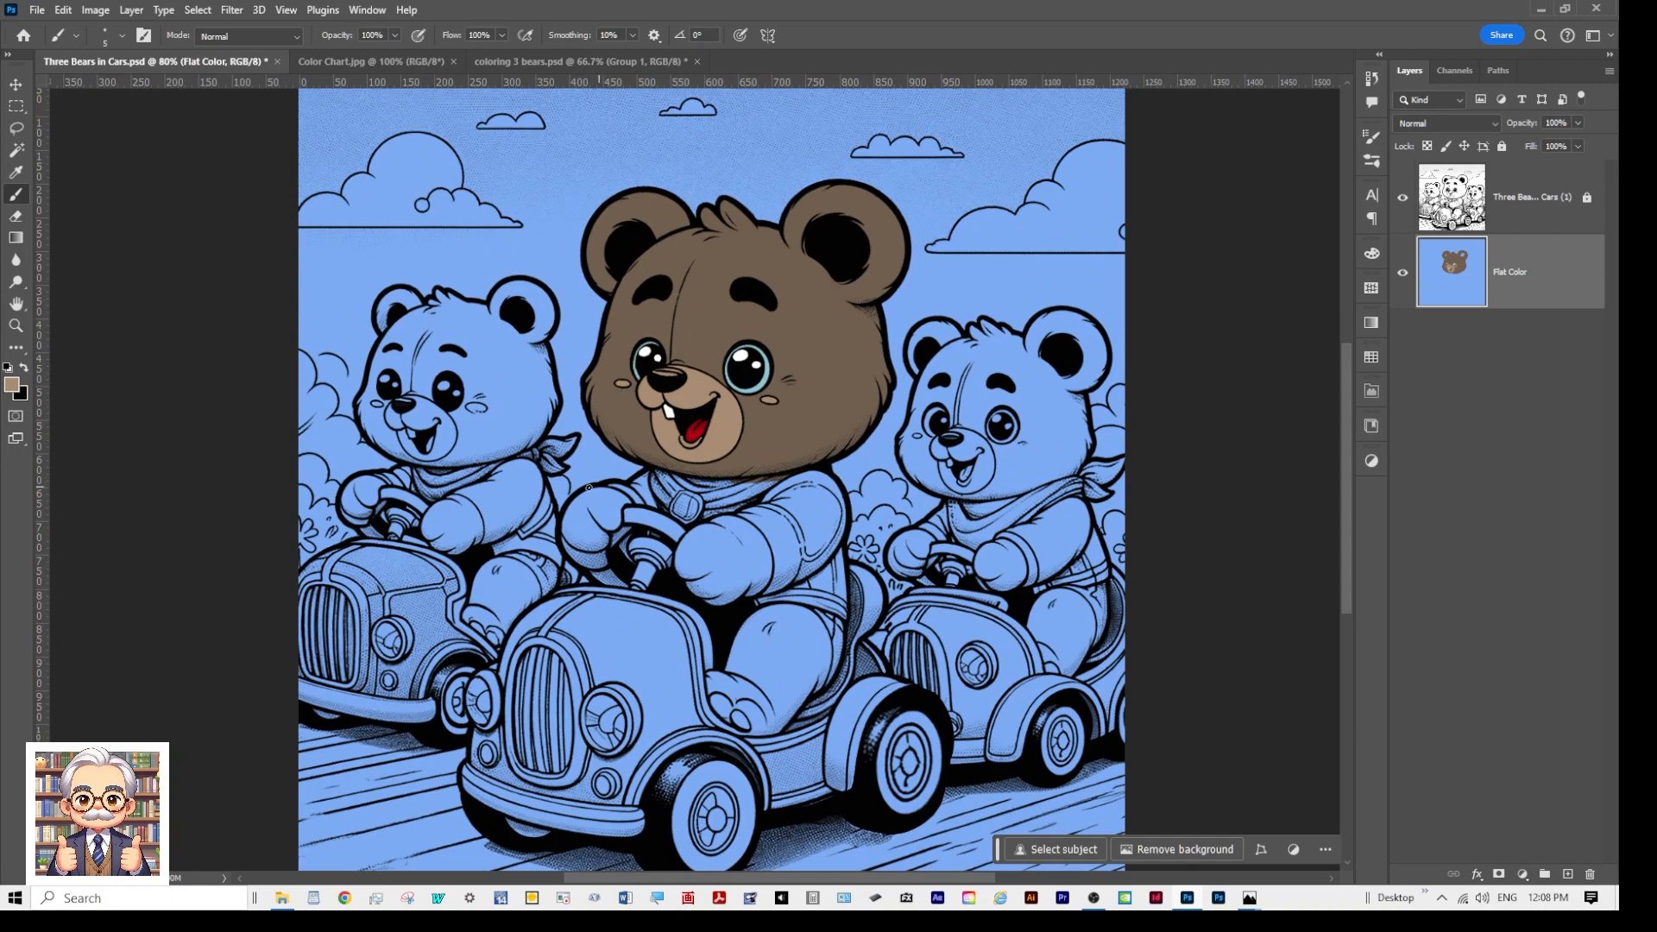
Step: Select the flat color layer in coloring 3 bears.psd and enlarge the brush to 20 px
{"action": "left_click", "coordinate": [549, 58]}
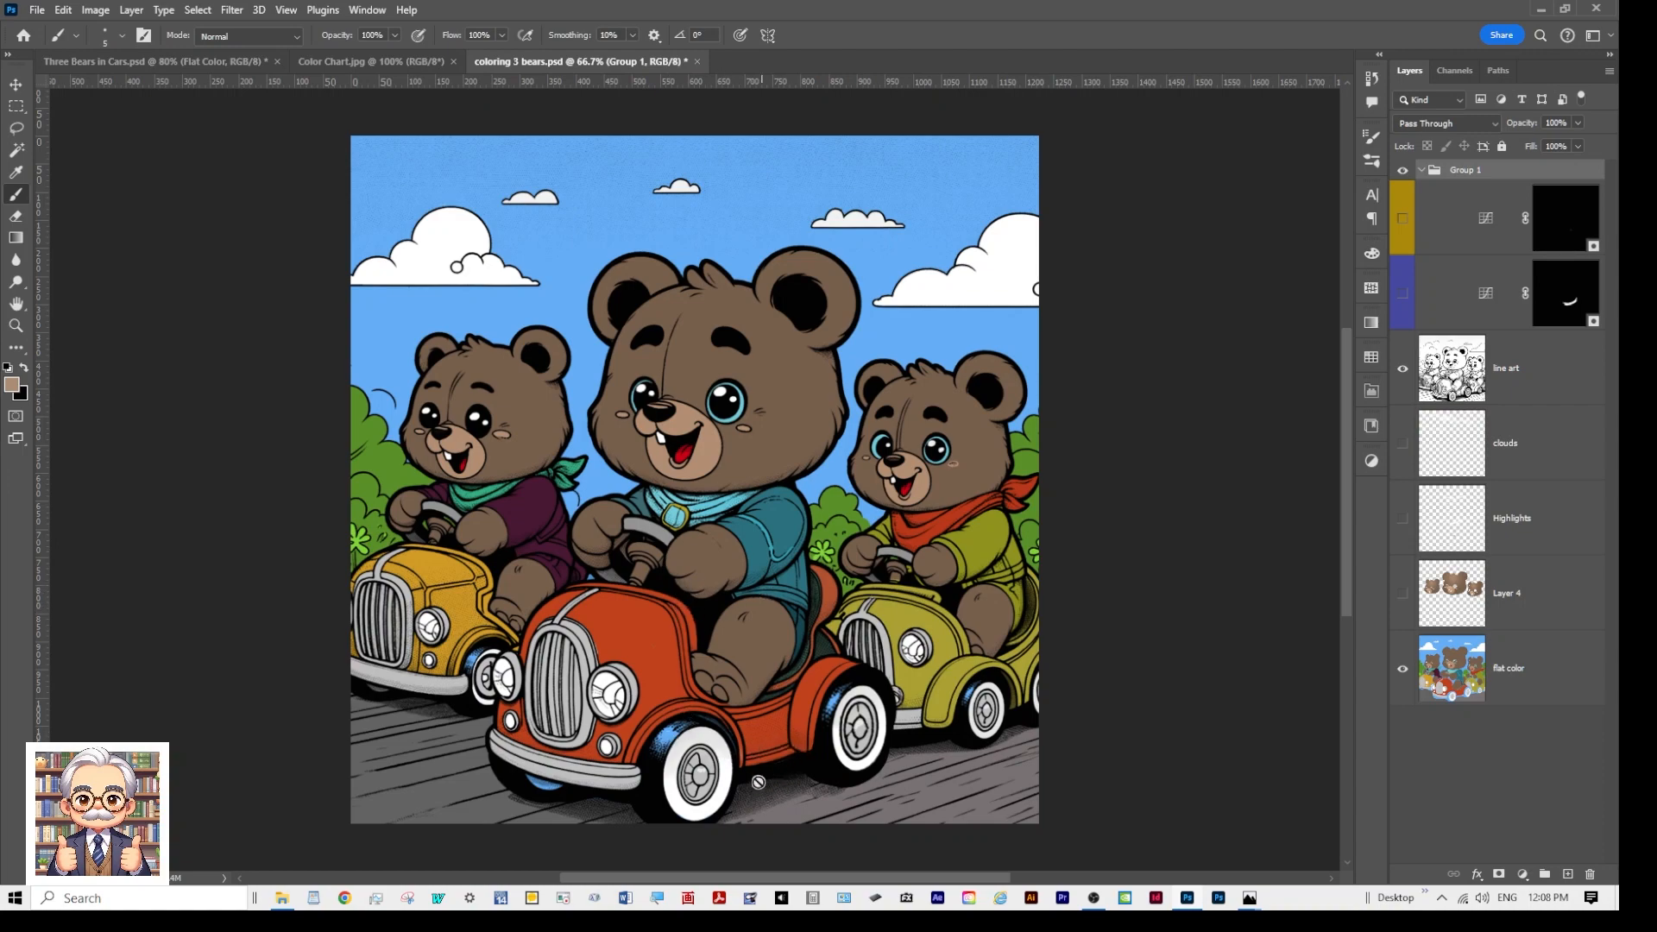
{"action": "scroll", "coordinate": [728, 806], "scroll_direction": "up", "scroll_amount": 3}
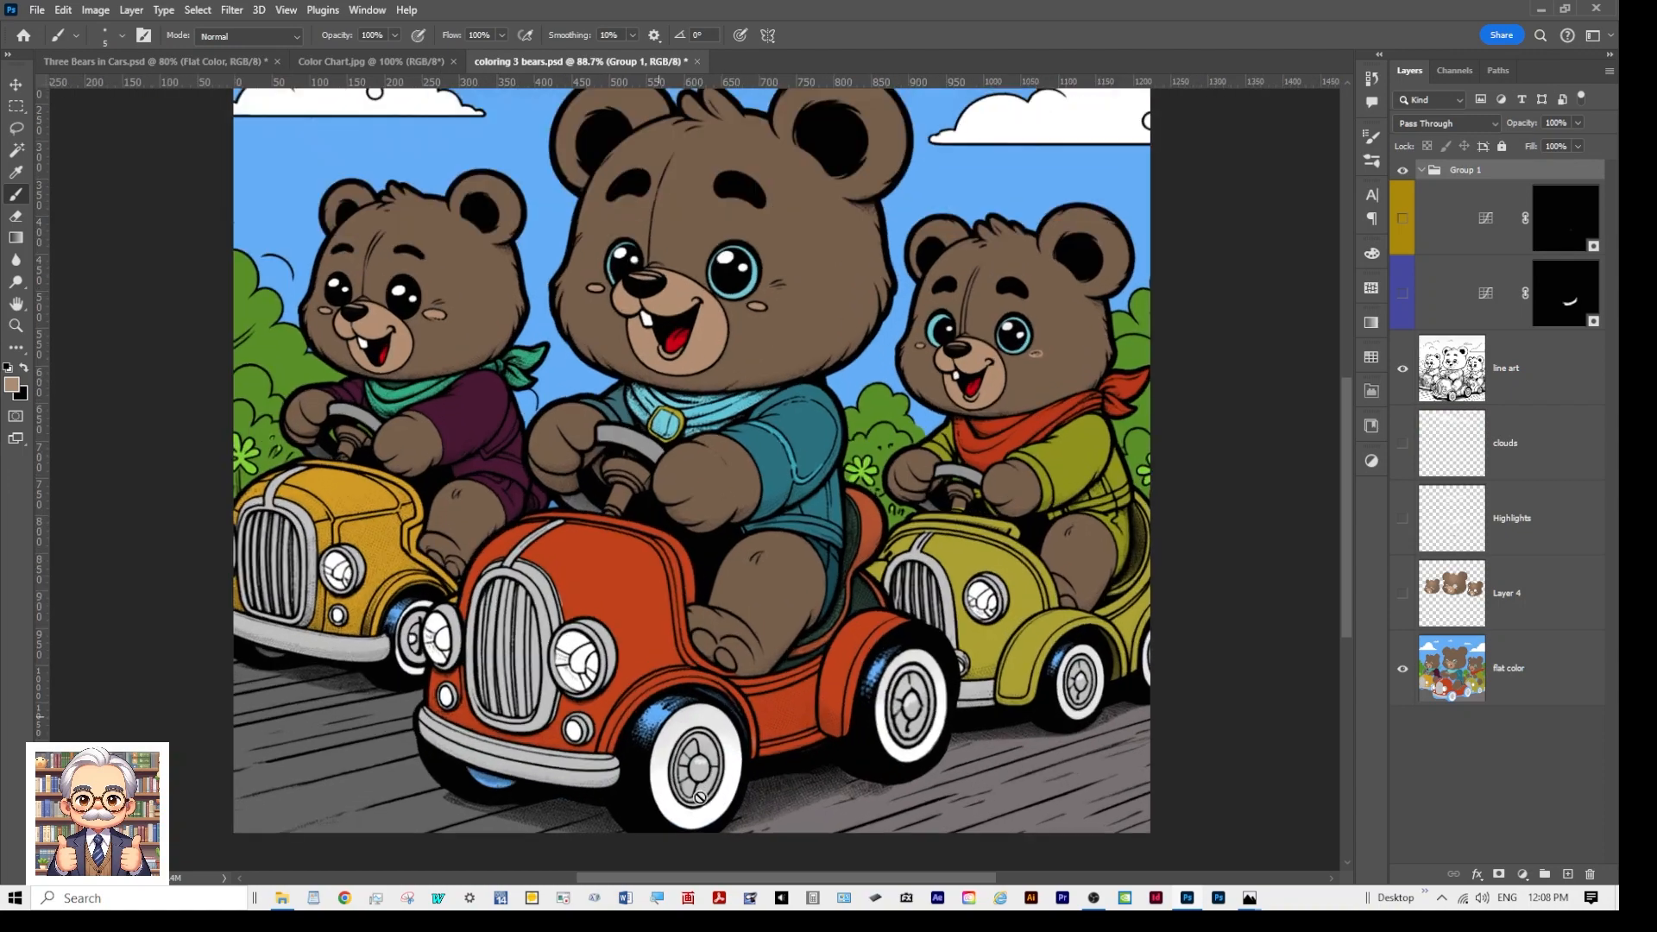
{"action": "scroll", "coordinate": [700, 795], "scroll_direction": "up", "scroll_amount": 1}
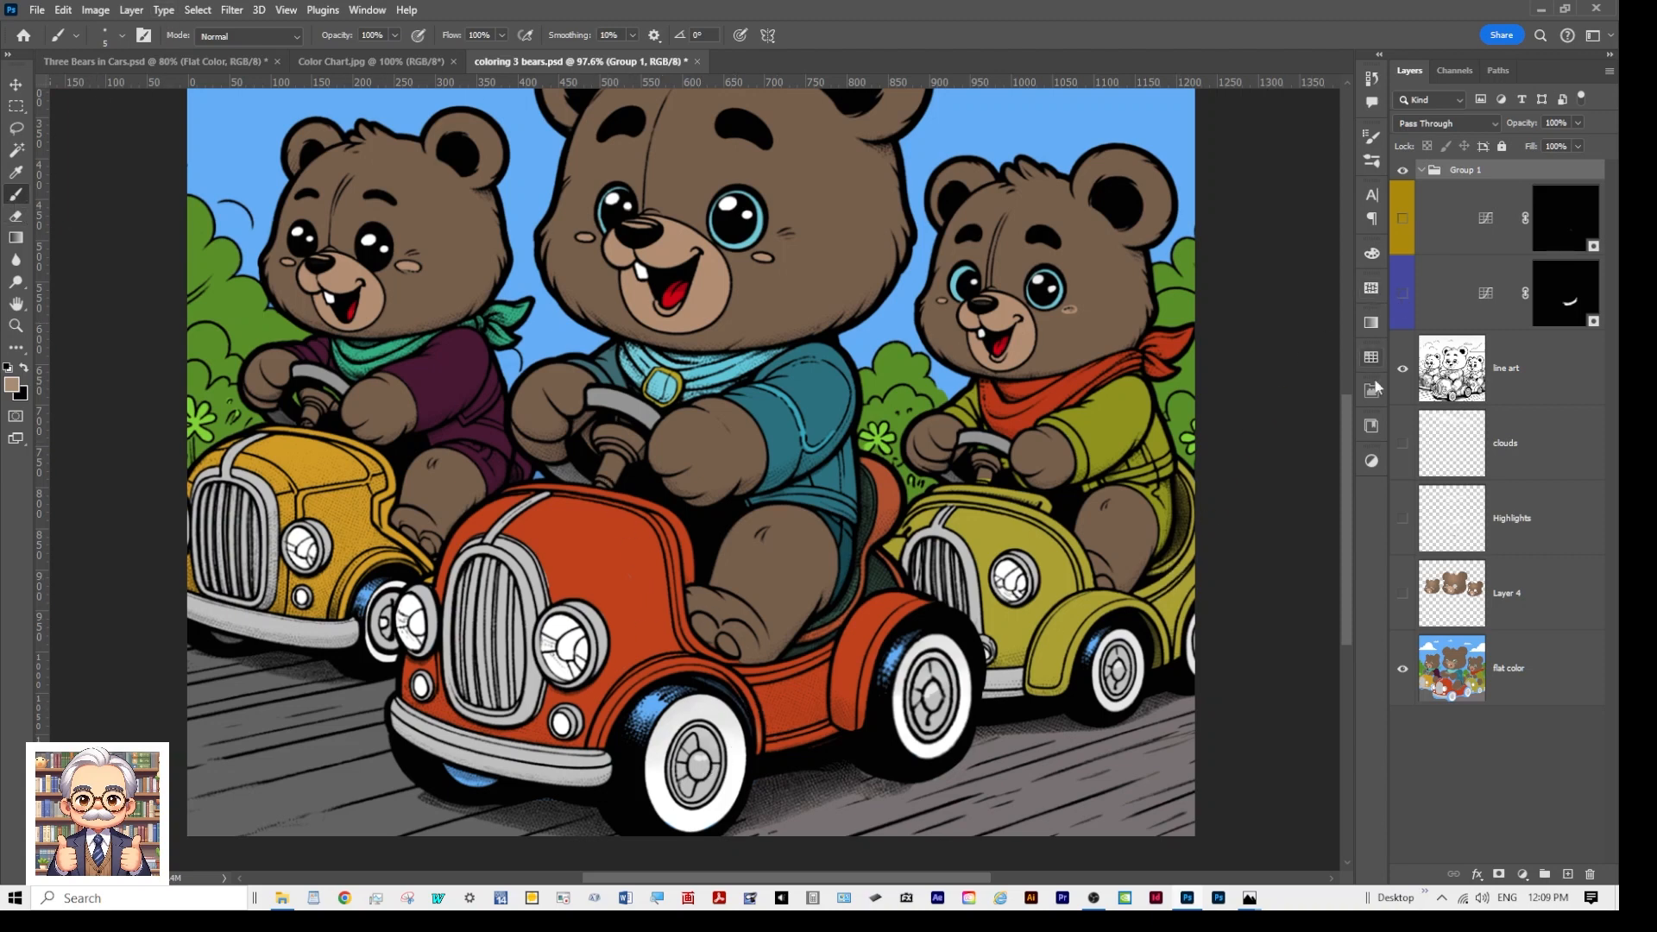
{"action": "left_click", "coordinate": [1578, 681]}
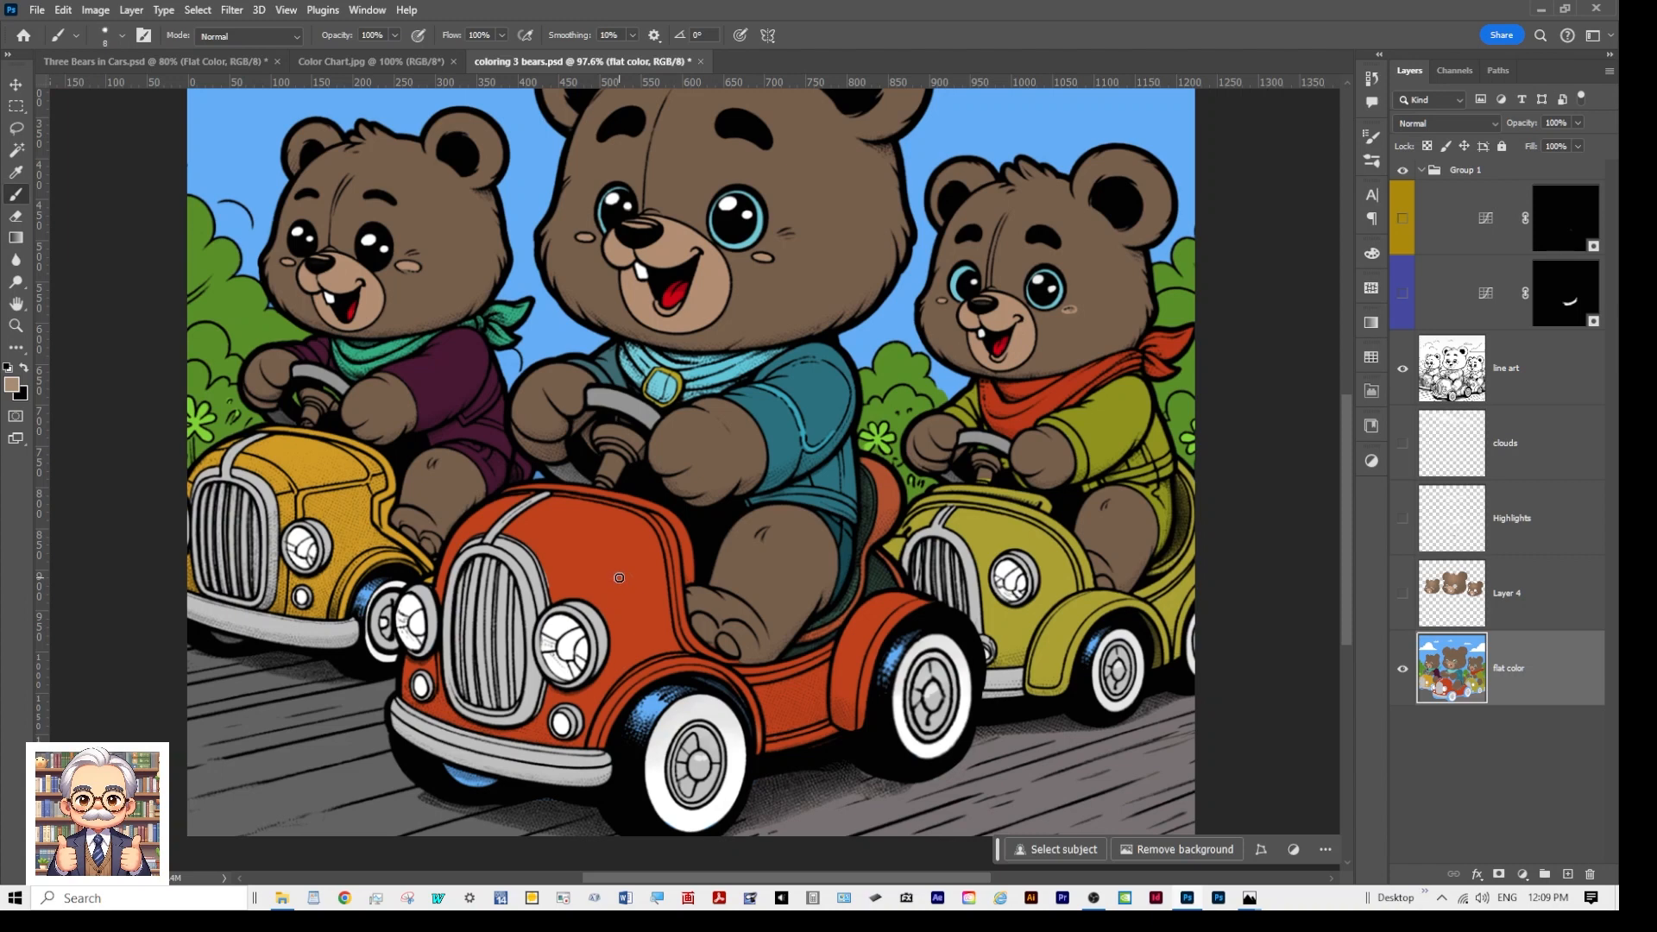
{"action": "key", "text": "bracketright"}
{"action": "key", "text": "bracketright"}
{"action": "key", "text": "bracketright"}
{"action": "key", "text": "bracketright"}
Step: Set the foreground color to gray #9c9b9b and paint over the blue area on the red car's near front tire
{"action": "left_click", "coordinate": [12, 385]}
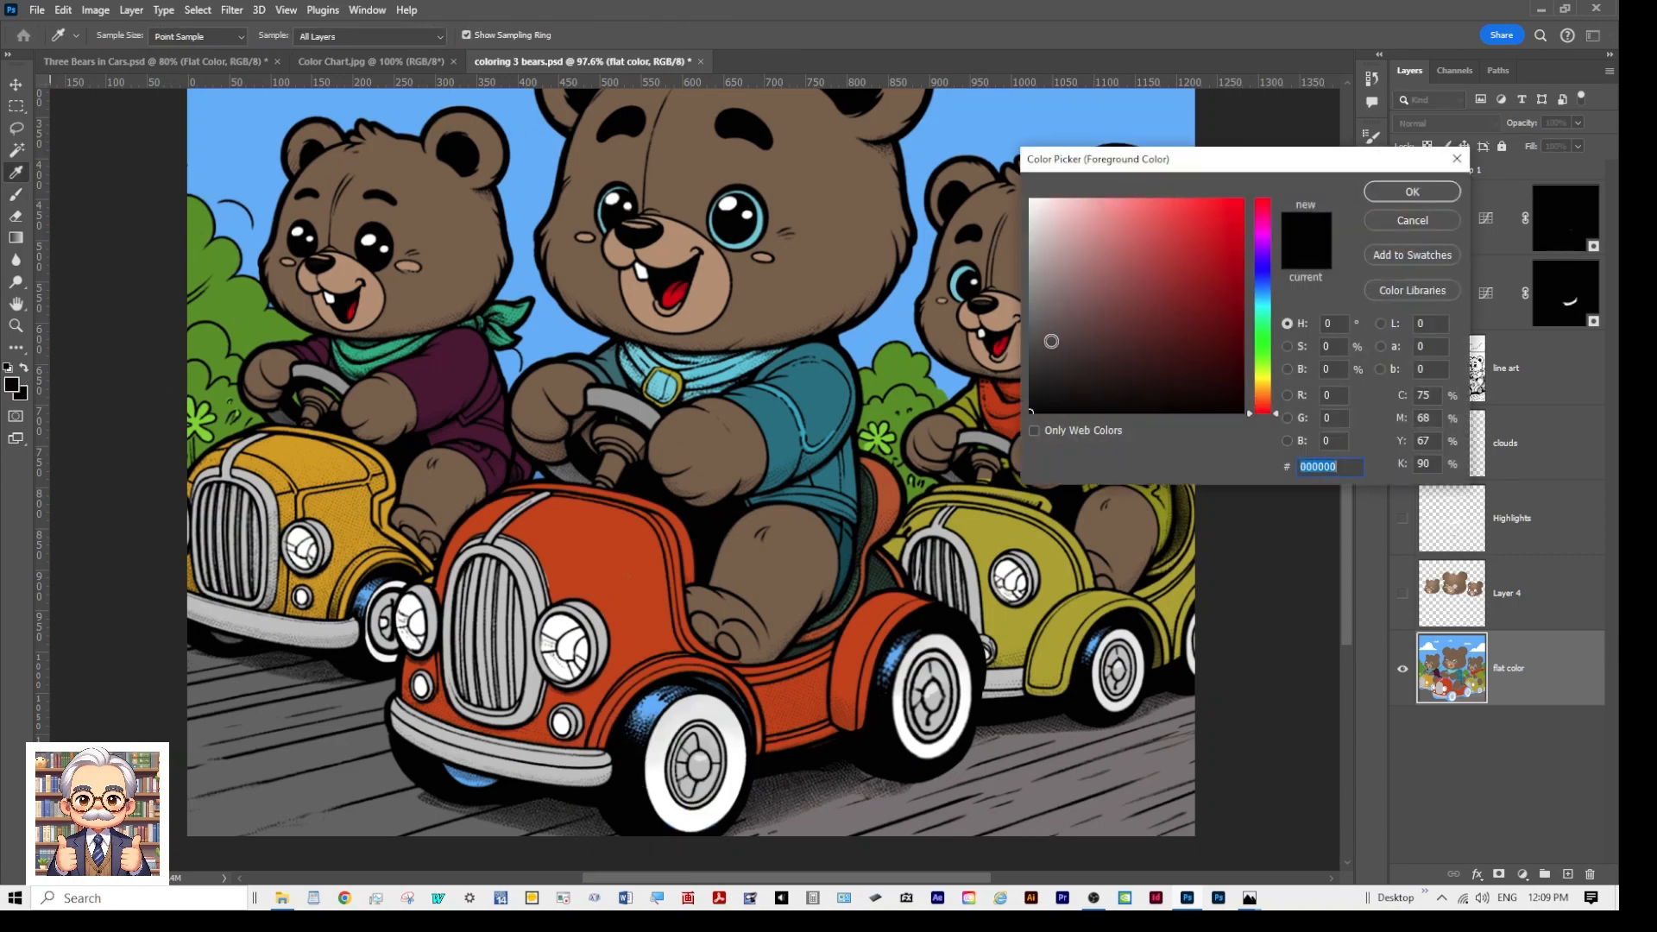
{"action": "left_click", "coordinate": [1045, 341]}
{"action": "left_click_drag", "start_coordinate": [1045, 341], "coordinate": [1030, 282]}
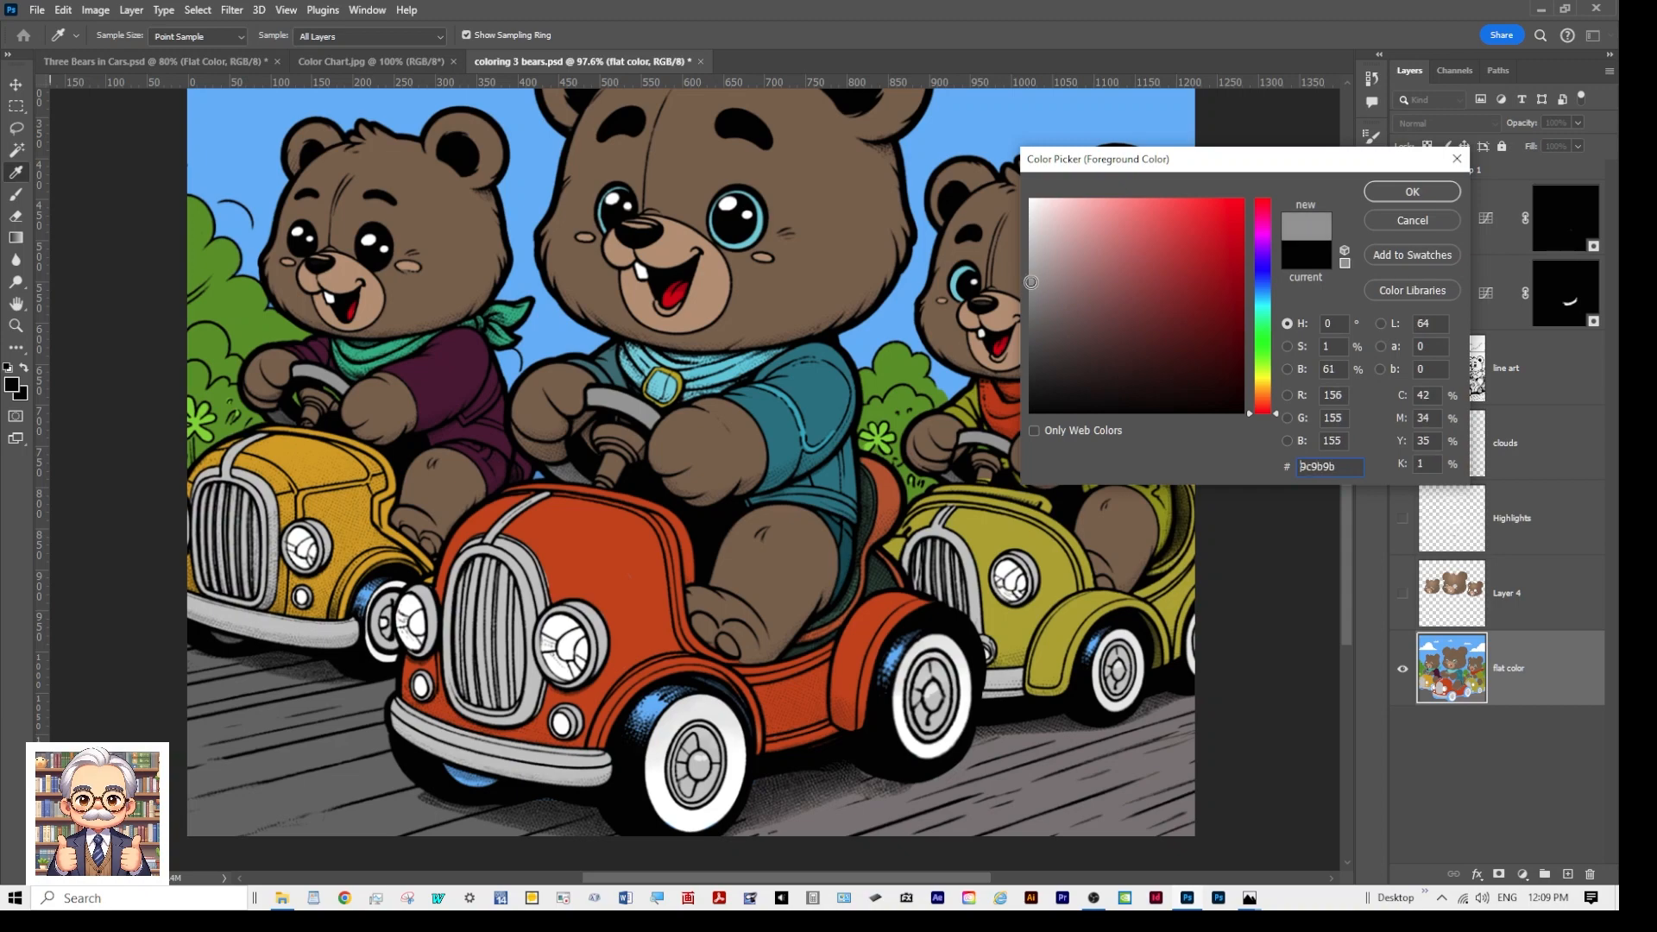
{"action": "left_click", "coordinate": [1410, 191]}
{"action": "key", "text": "b"}
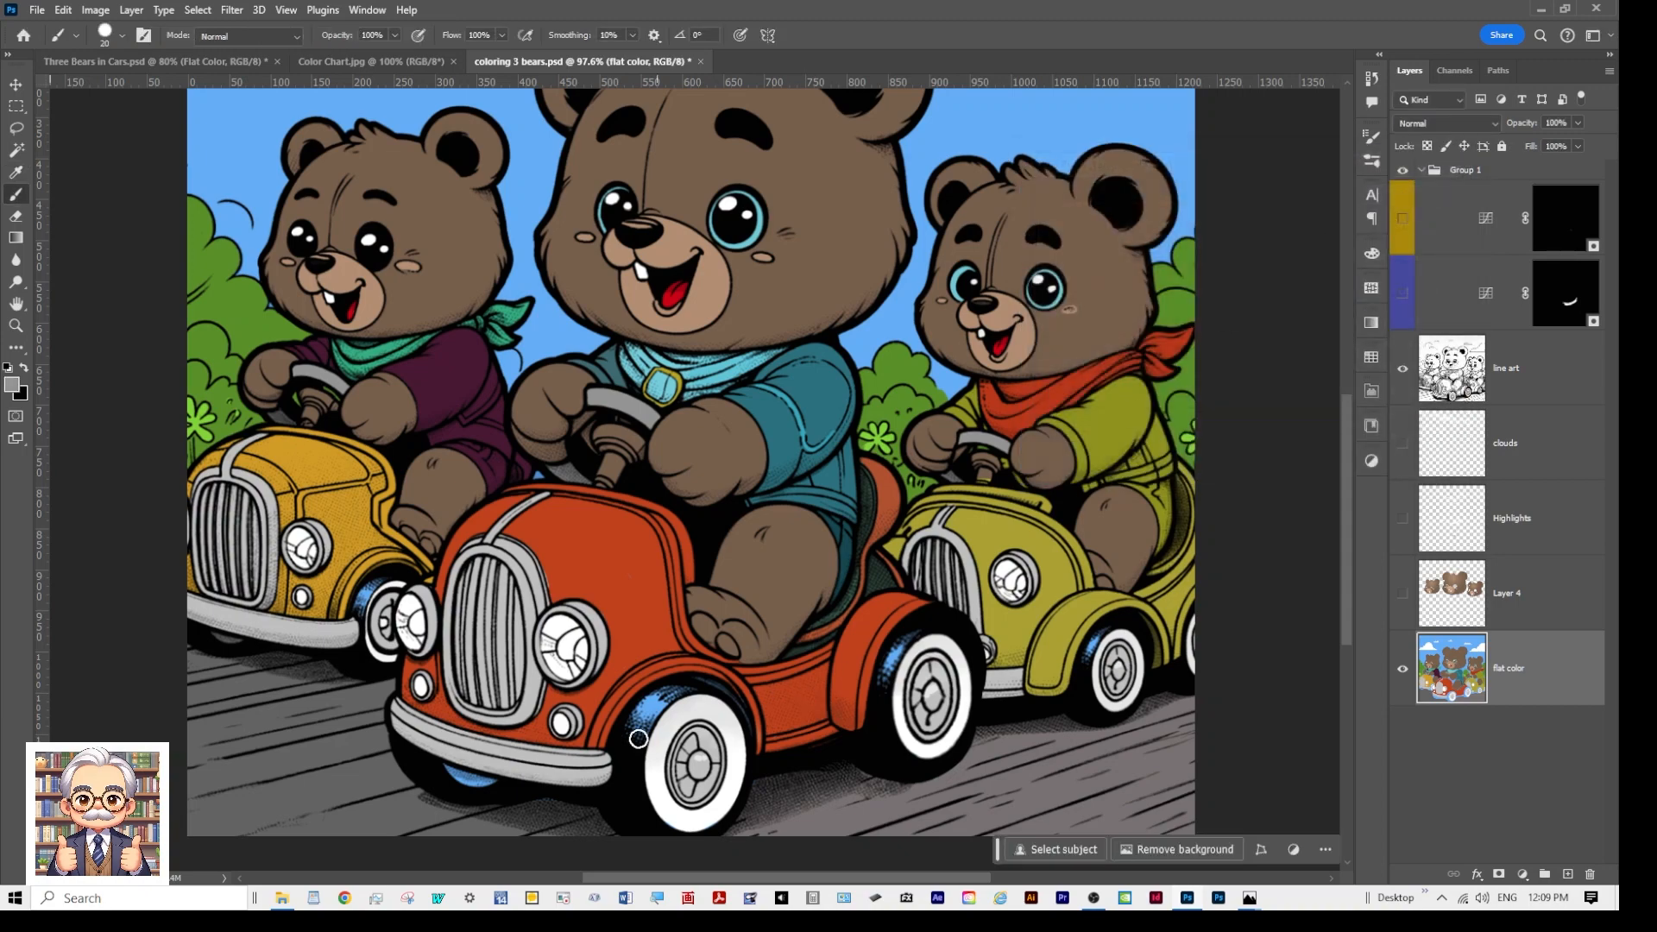
{"action": "scroll", "coordinate": [621, 752], "scroll_direction": "up", "scroll_amount": 2}
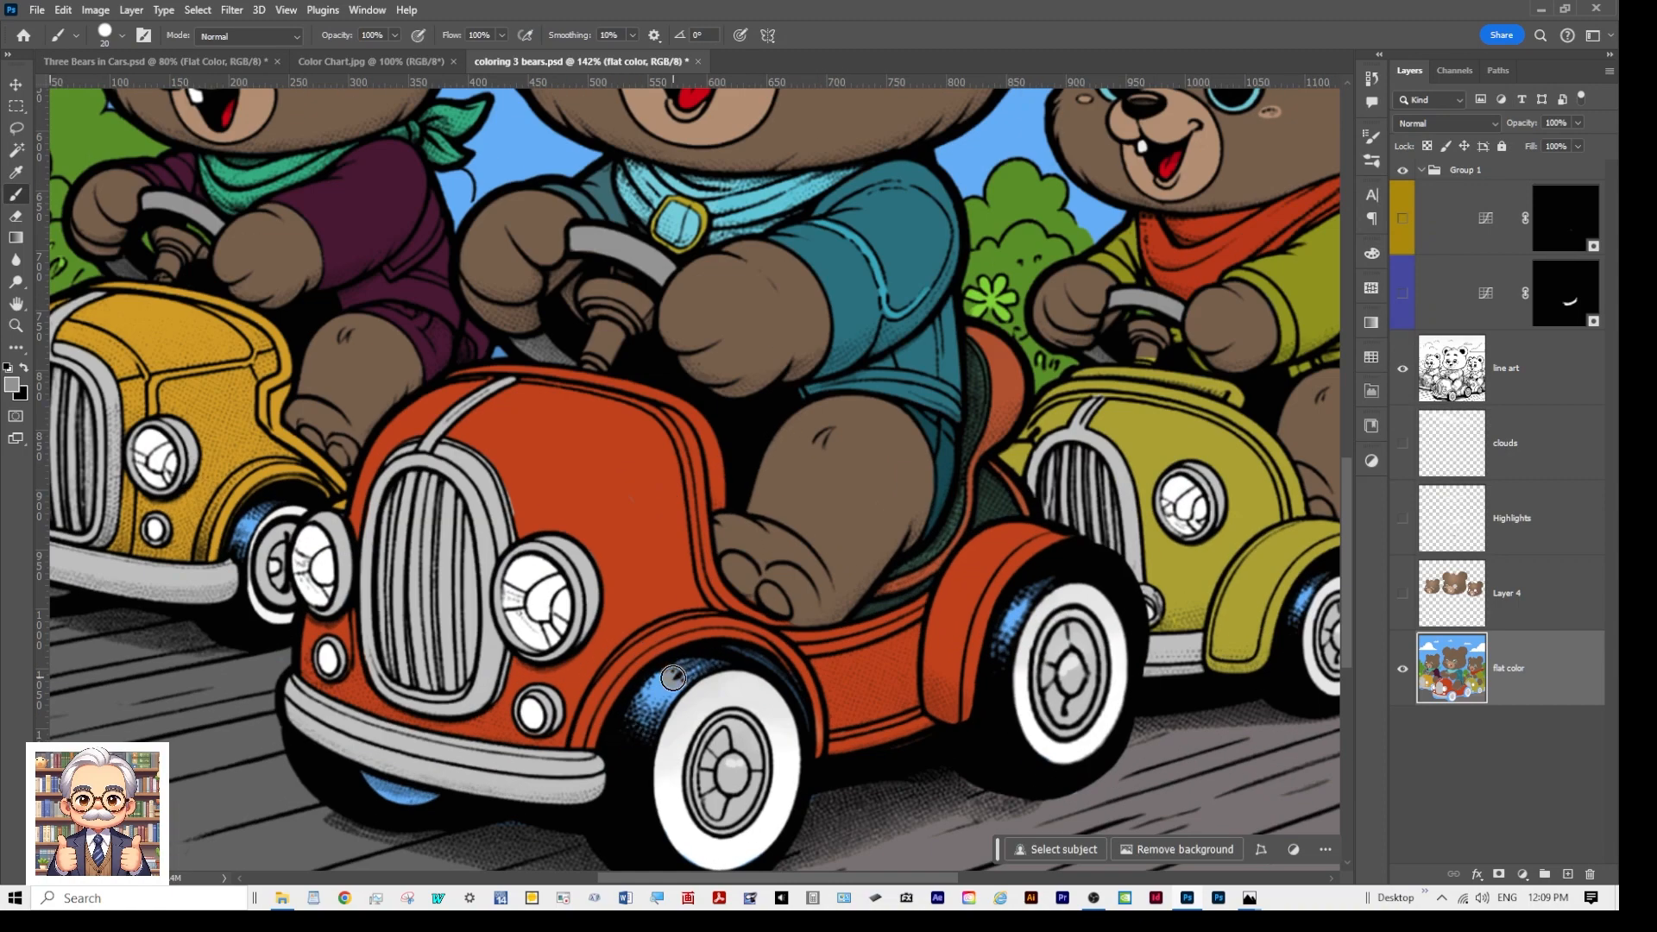
{"action": "left_click_drag", "start_coordinate": [645, 714], "coordinate": [648, 701]}
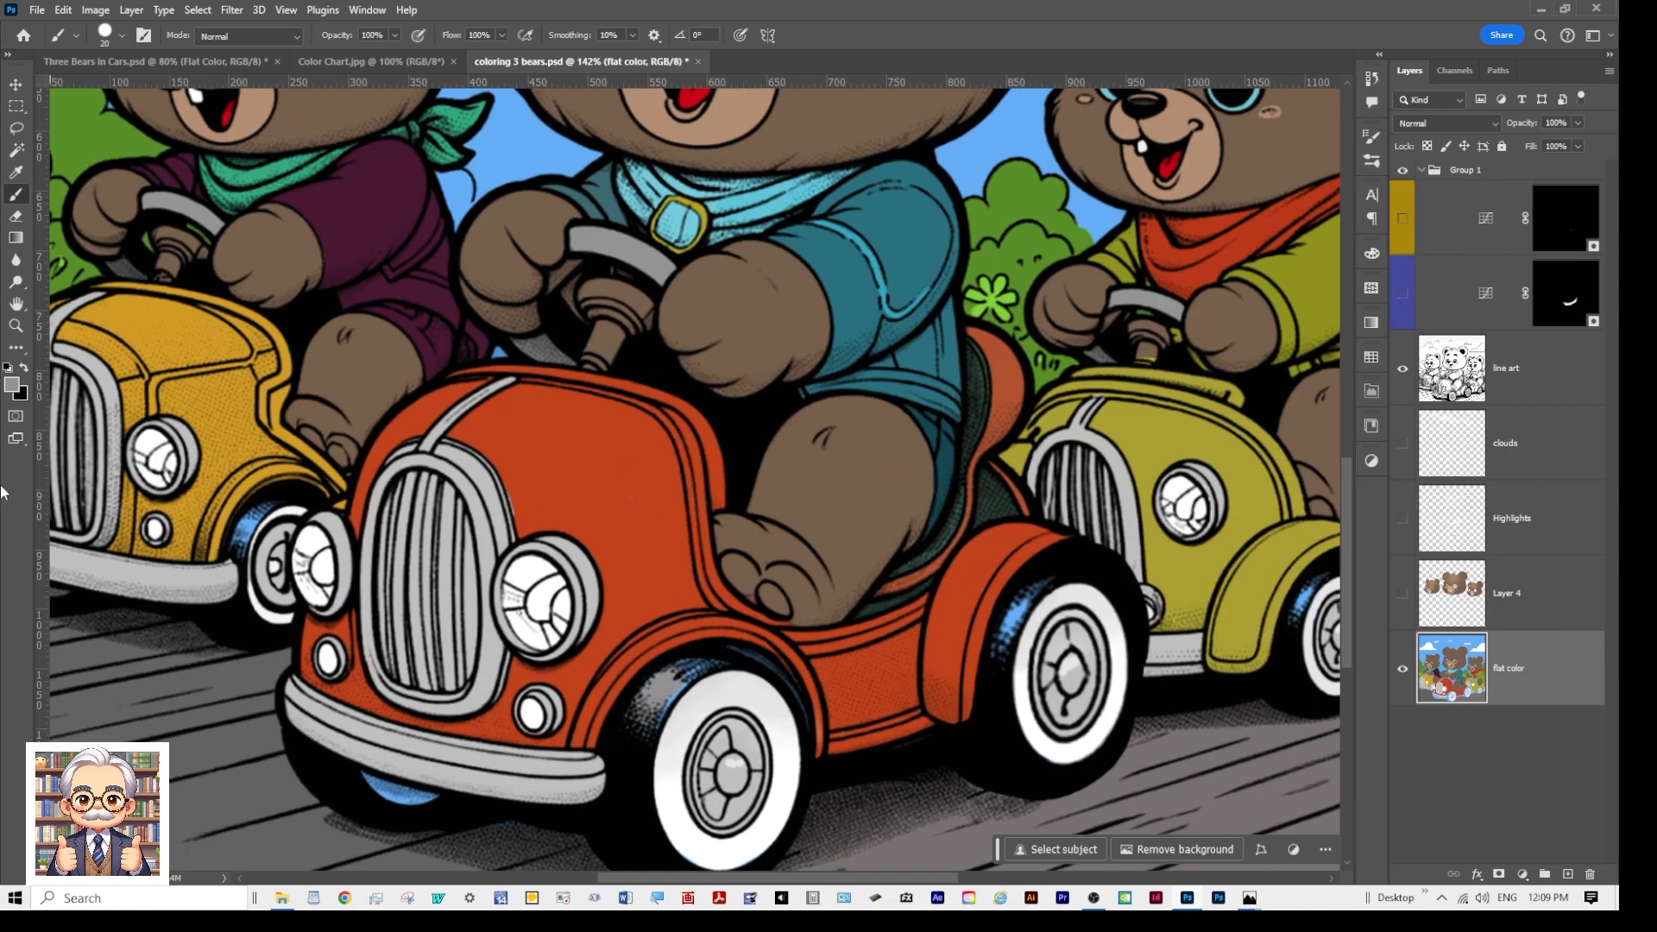
Step: Change the foreground to darker gray #7c7878 and paint over the blue areas on both of the red car's front tires
{"action": "left_click", "coordinate": [11, 385]}
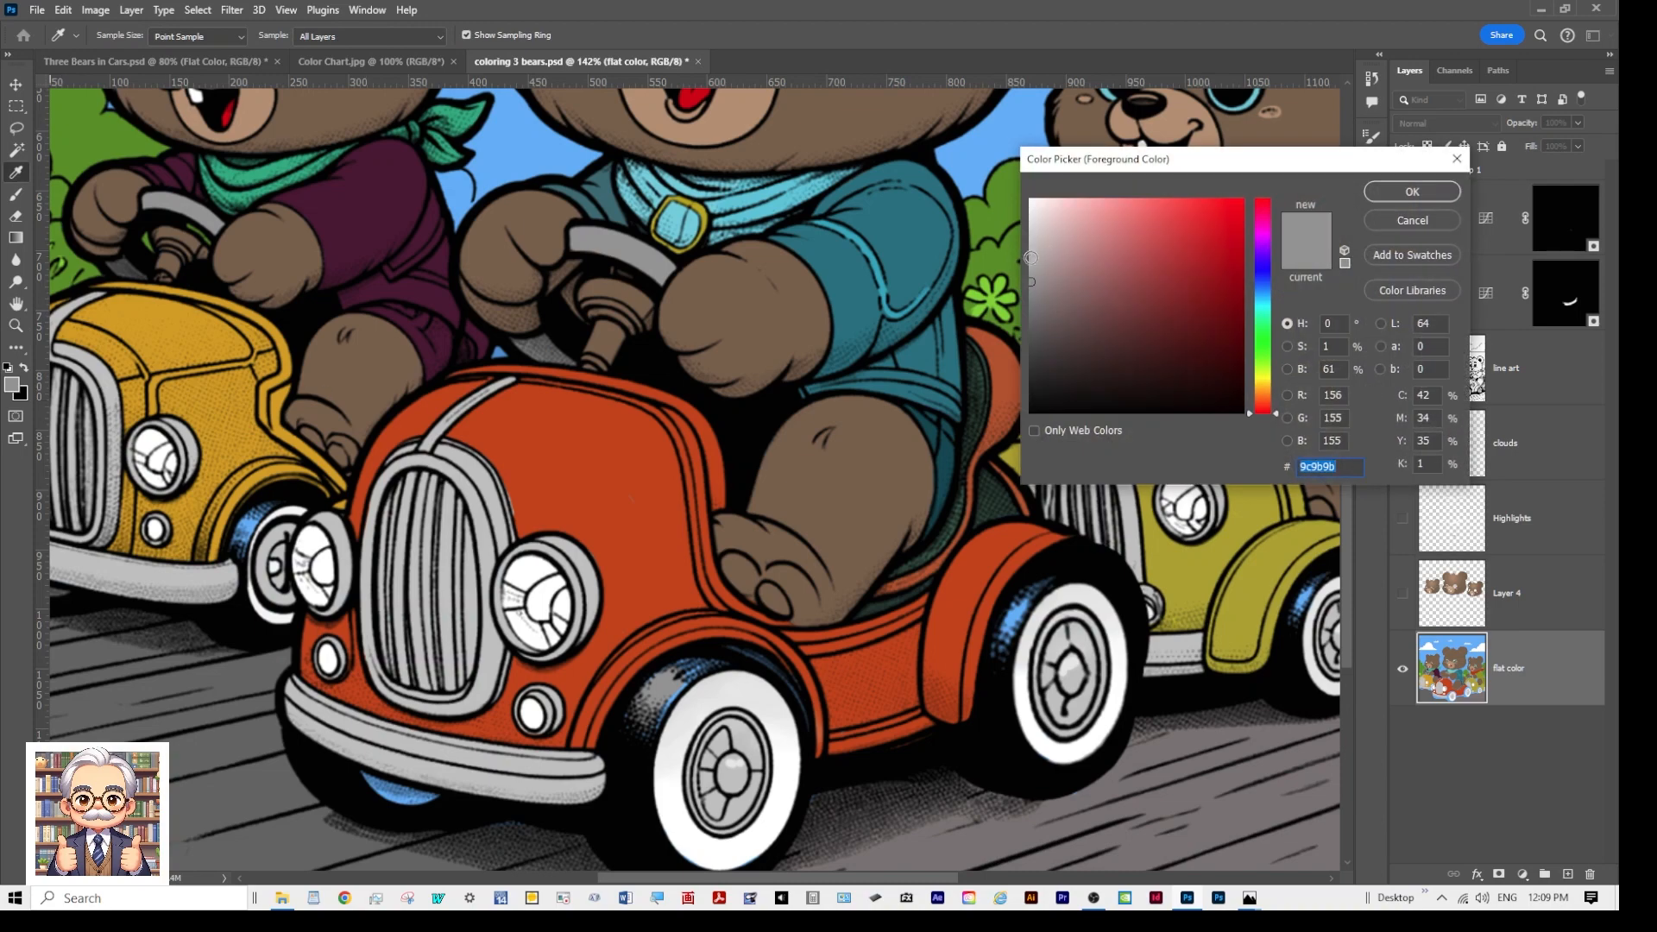
{"action": "left_click", "coordinate": [1035, 312]}
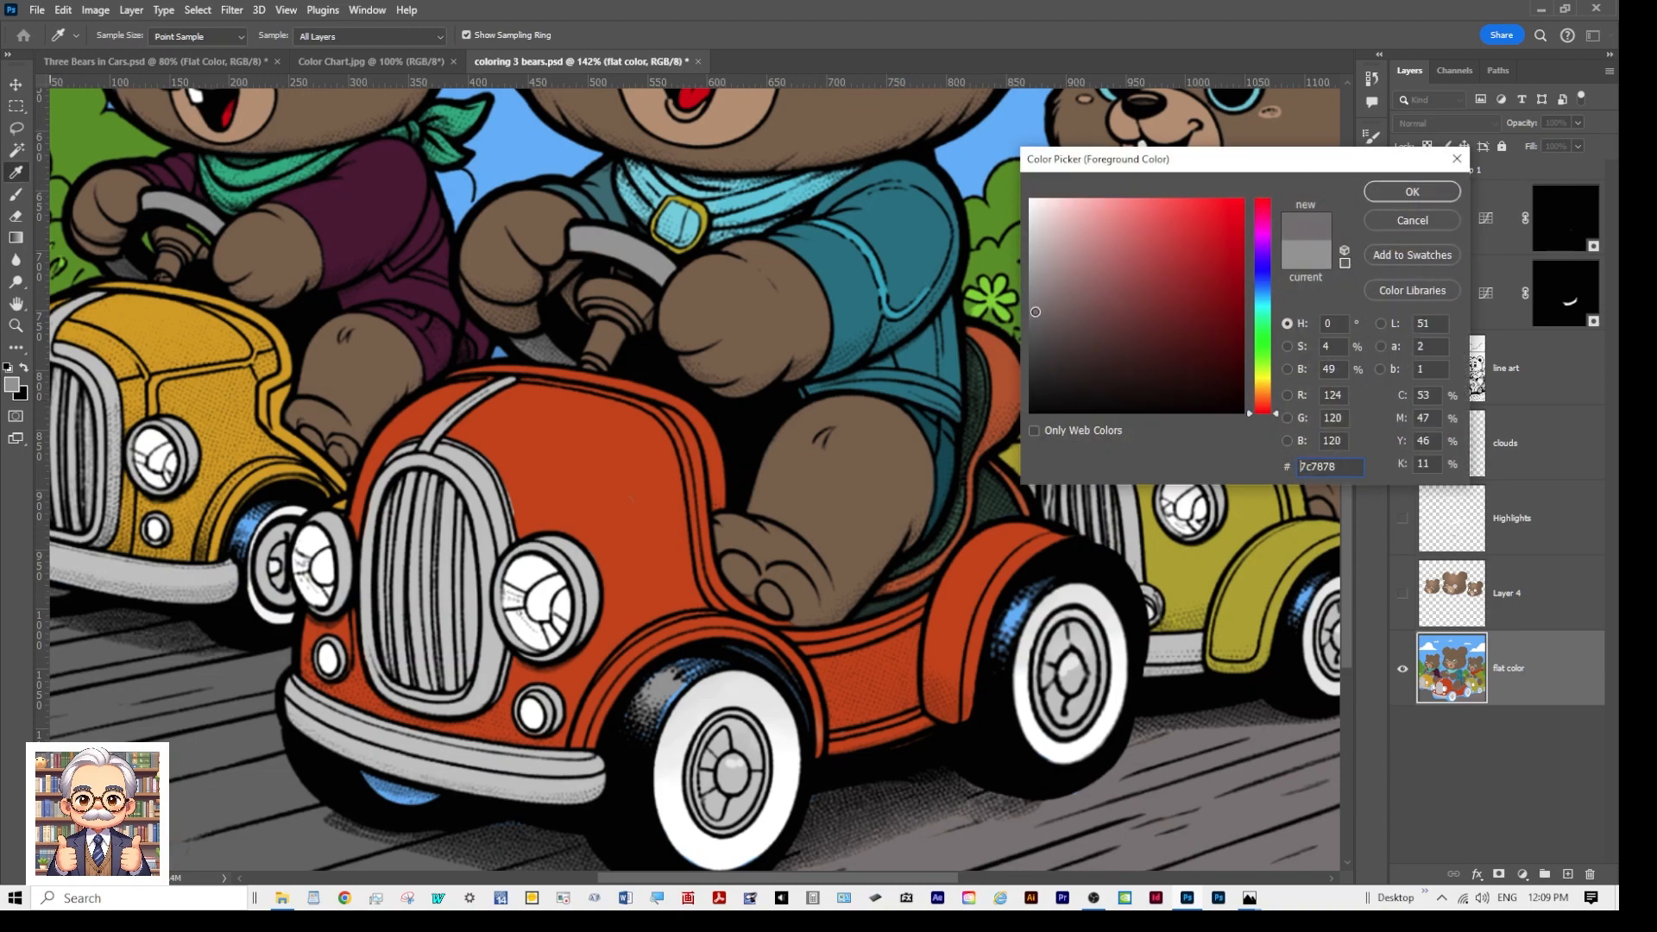
{"action": "left_click", "coordinate": [1412, 191]}
{"action": "mouse_move", "coordinate": [662, 690]}
{"action": "left_mouse_down"}
{"action": "mouse_move", "coordinate": [642, 723]}
{"action": "mouse_move", "coordinate": [703, 662]}
{"action": "mouse_move", "coordinate": [663, 667]}
{"action": "mouse_move", "coordinate": [638, 709]}
{"action": "mouse_move", "coordinate": [659, 679]}
{"action": "left_mouse_up"}
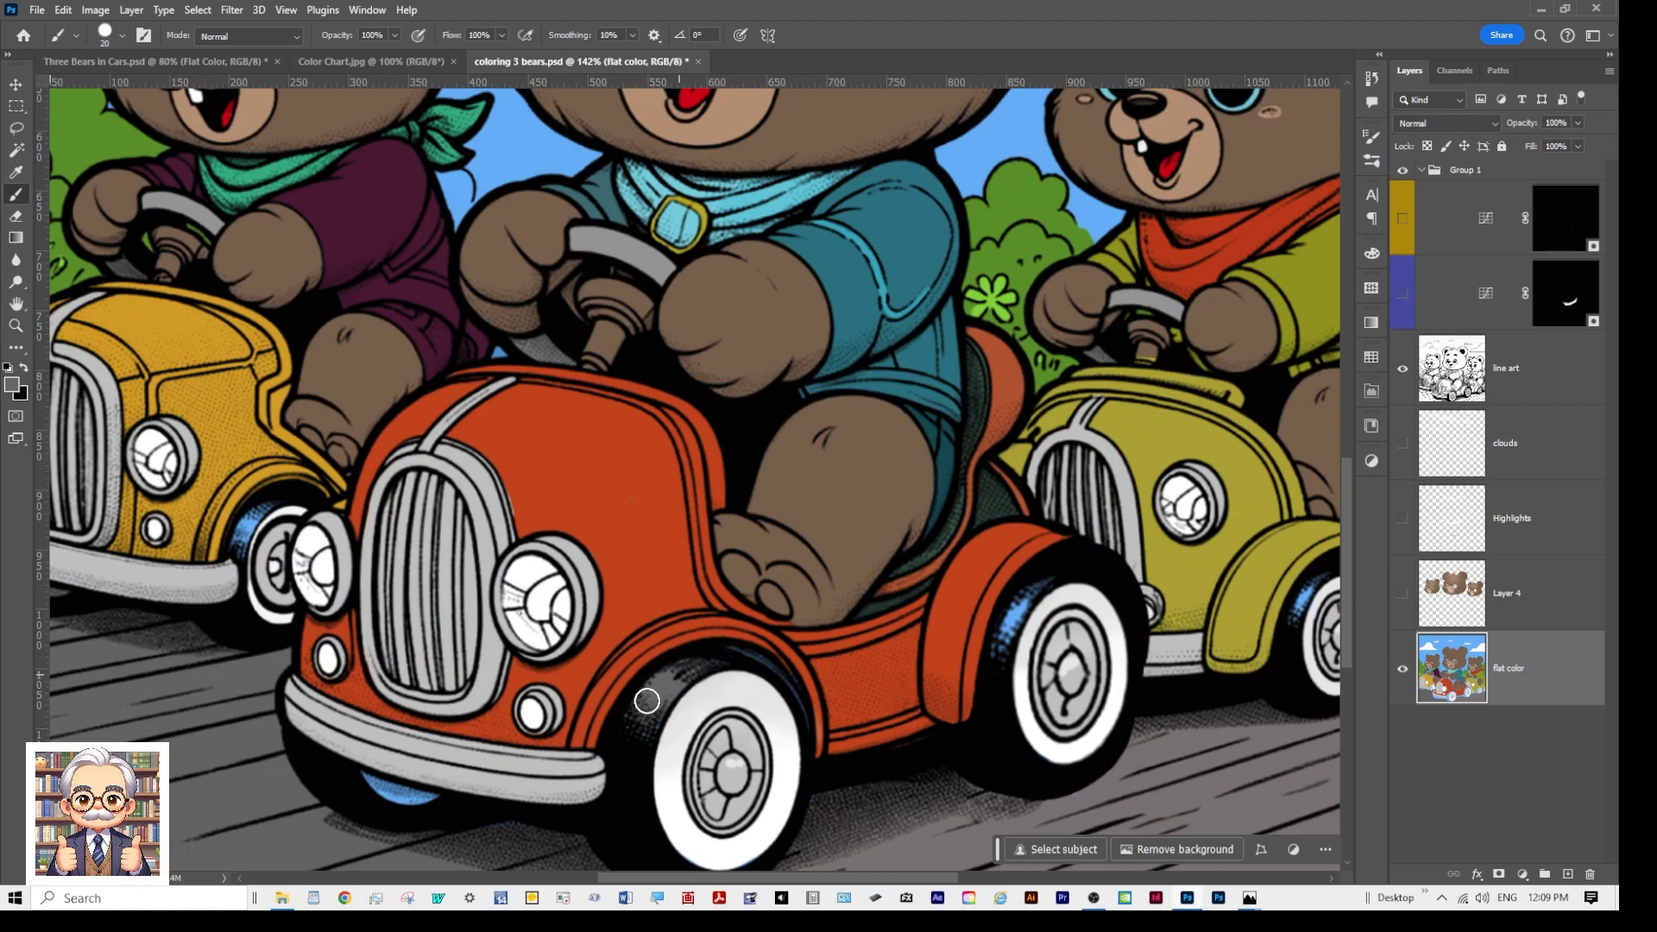
{"action": "scroll", "coordinate": [897, 733], "scroll_direction": "down", "scroll_amount": 2}
{"action": "scroll", "coordinate": [889, 733], "scroll_direction": "up", "scroll_amount": 3}
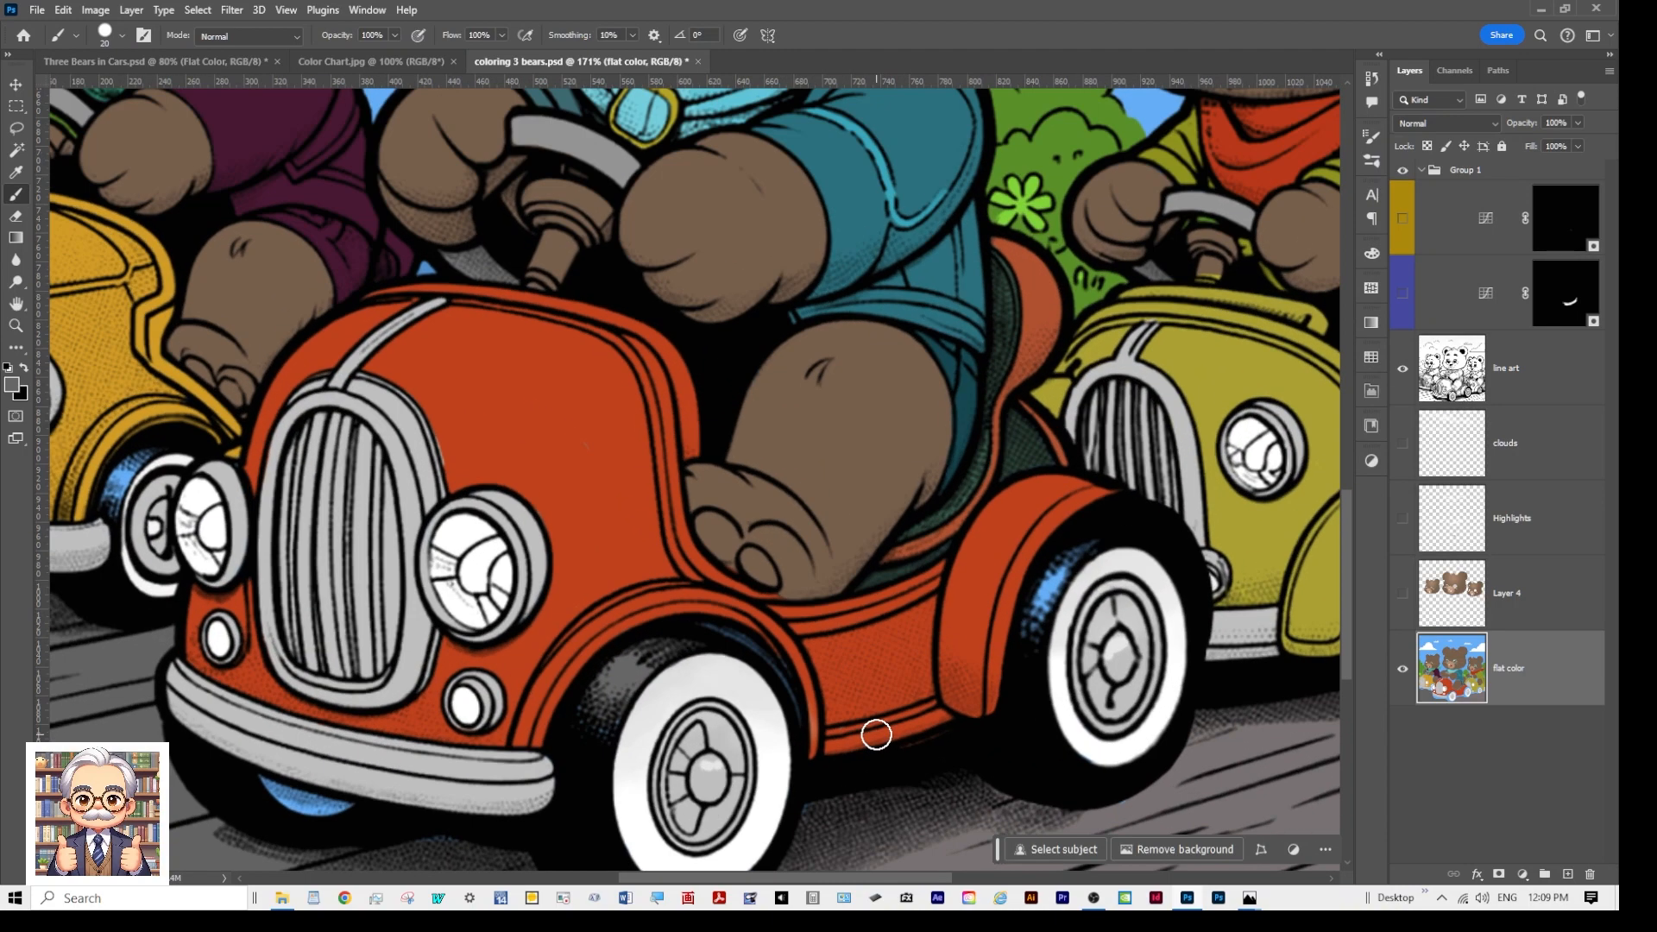
{"action": "mouse_move", "coordinate": [302, 815]}
{"action": "left_mouse_down"}
{"action": "mouse_move", "coordinate": [257, 788]}
{"action": "mouse_move", "coordinate": [350, 818]}
{"action": "left_mouse_up"}
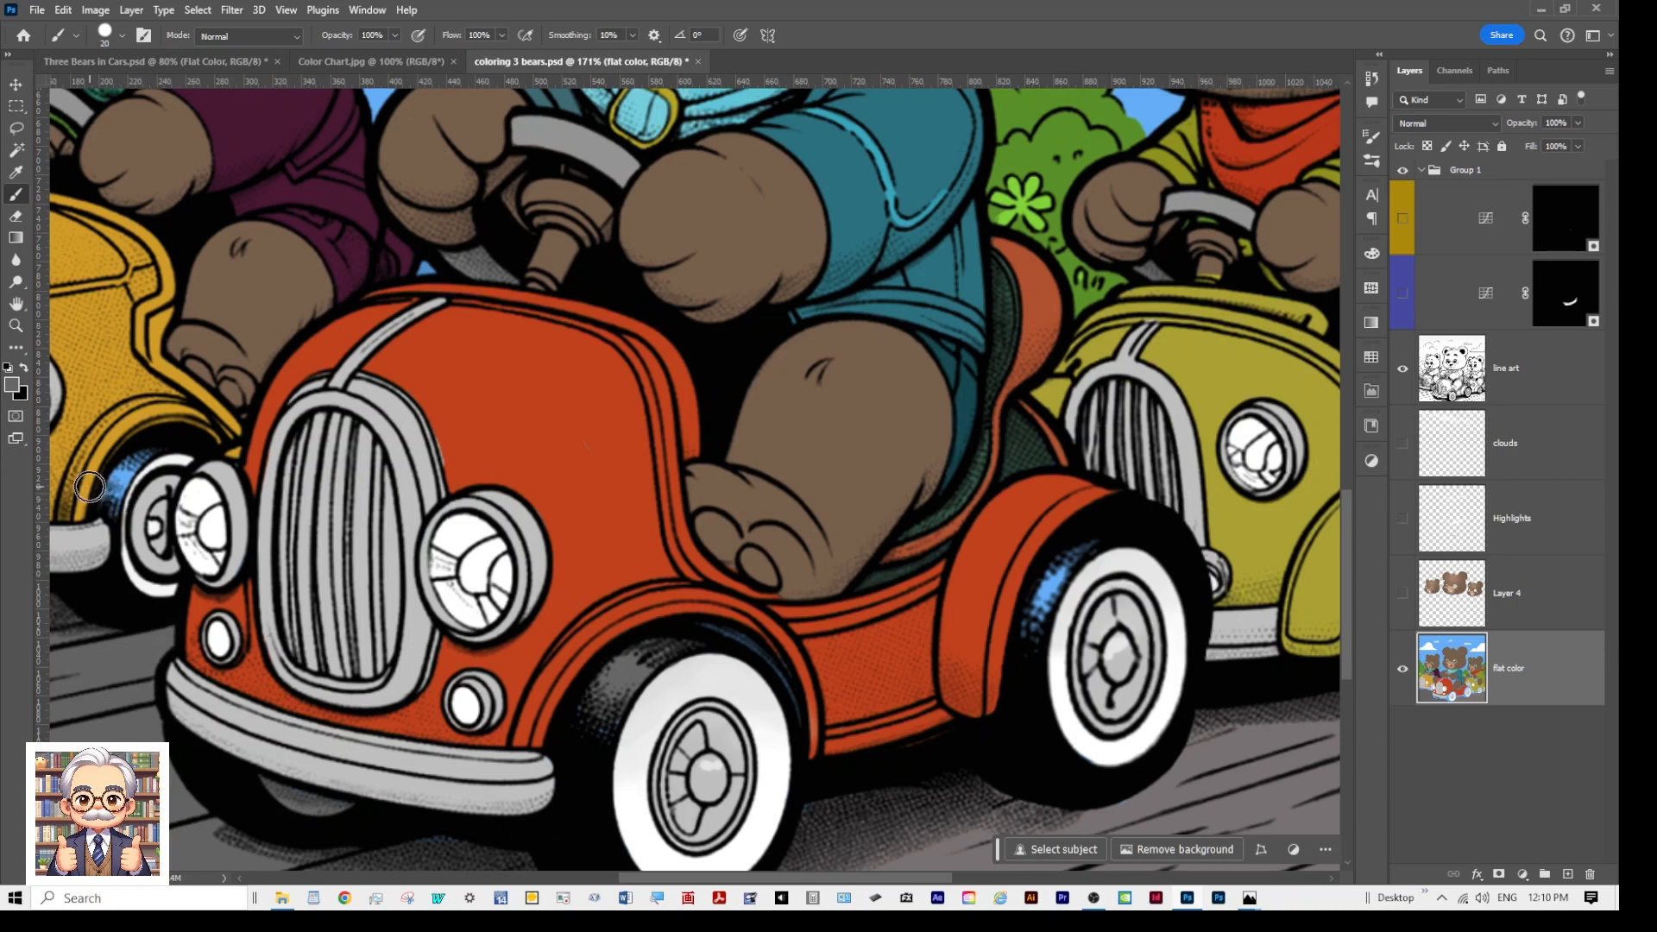
Step: With a smaller brush, paint gray over the blue areas on the yellow car's front tire and the red car's rear tire
{"action": "key", "text": "bracketleft"}
{"action": "key", "text": "bracketleft"}
{"action": "key", "text": "bracketleft"}
{"action": "mouse_move", "coordinate": [125, 467]}
{"action": "left_mouse_down"}
{"action": "mouse_move", "coordinate": [106, 502]}
{"action": "mouse_move", "coordinate": [147, 450]}
{"action": "mouse_move", "coordinate": [115, 510]}
{"action": "left_mouse_up"}
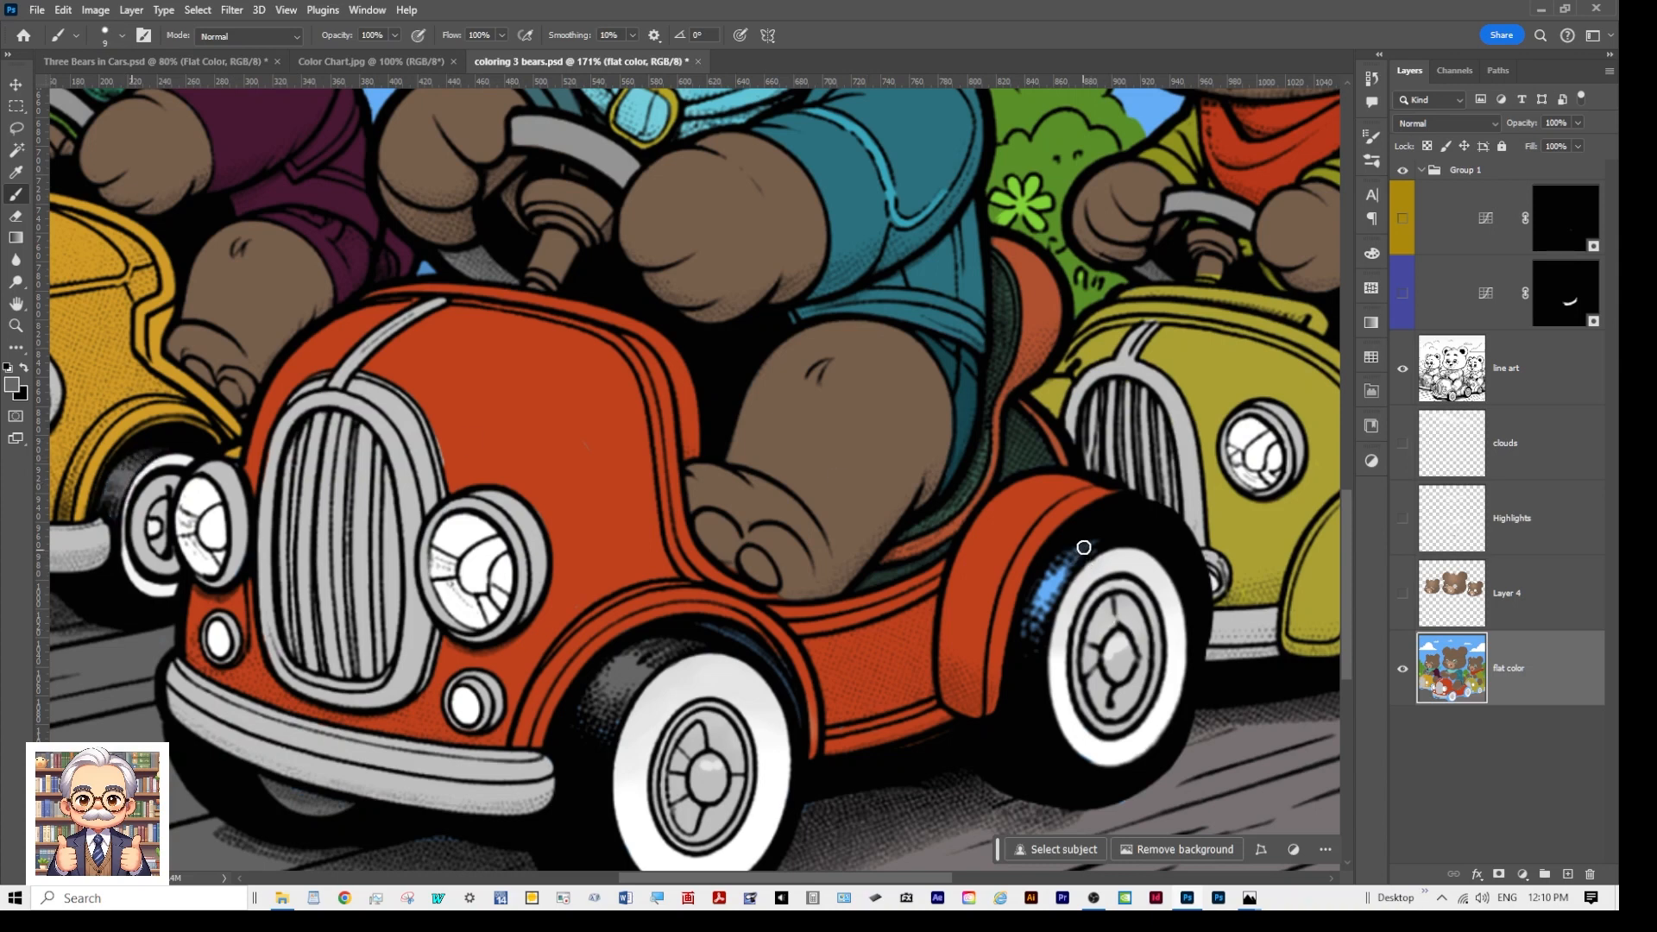
{"action": "mouse_move", "coordinate": [1080, 545]}
{"action": "left_mouse_down"}
{"action": "mouse_move", "coordinate": [1025, 626]}
{"action": "mouse_move", "coordinate": [1061, 561]}
{"action": "mouse_move", "coordinate": [1098, 537]}
{"action": "mouse_move", "coordinate": [1032, 626]}
{"action": "mouse_move", "coordinate": [1062, 562]}
{"action": "mouse_move", "coordinate": [1027, 603]}
{"action": "mouse_move", "coordinate": [1038, 639]}
{"action": "left_mouse_up"}
Step: Paint gray over the blue area on the olive-green car's front tire
{"action": "scroll", "coordinate": [1039, 637], "scroll_direction": "down", "scroll_amount": 1}
{"action": "scroll", "coordinate": [1038, 634], "scroll_direction": "down", "scroll_amount": 1}
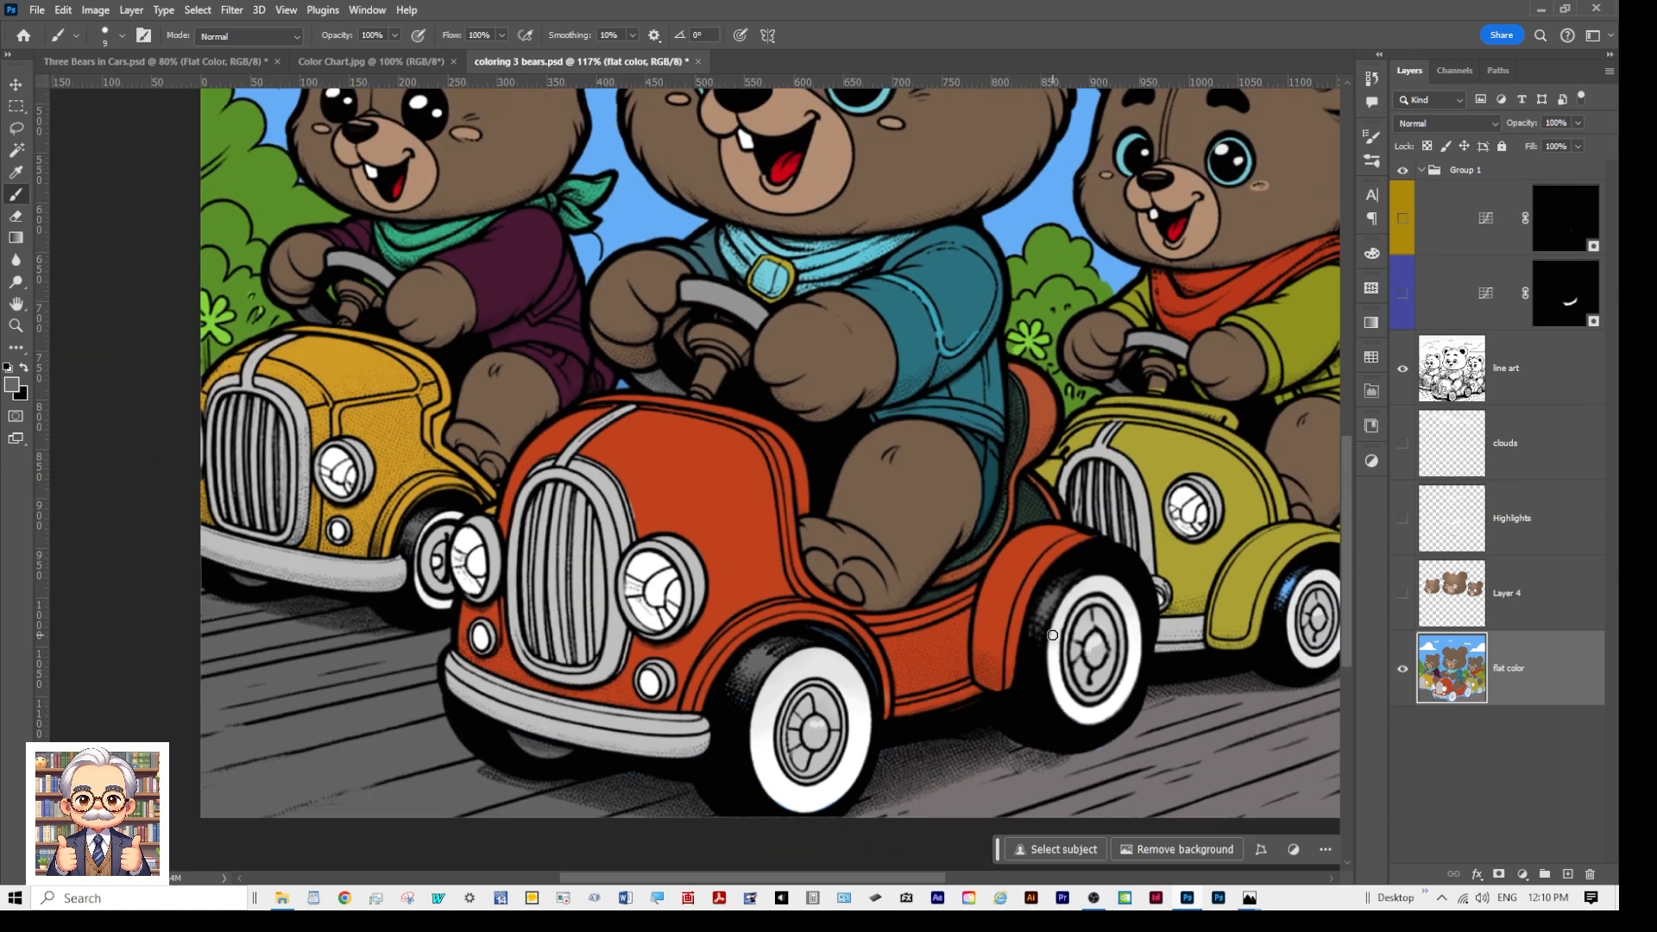
{"action": "left_click_drag", "start_coordinate": [1171, 633], "coordinate": [850, 618]}
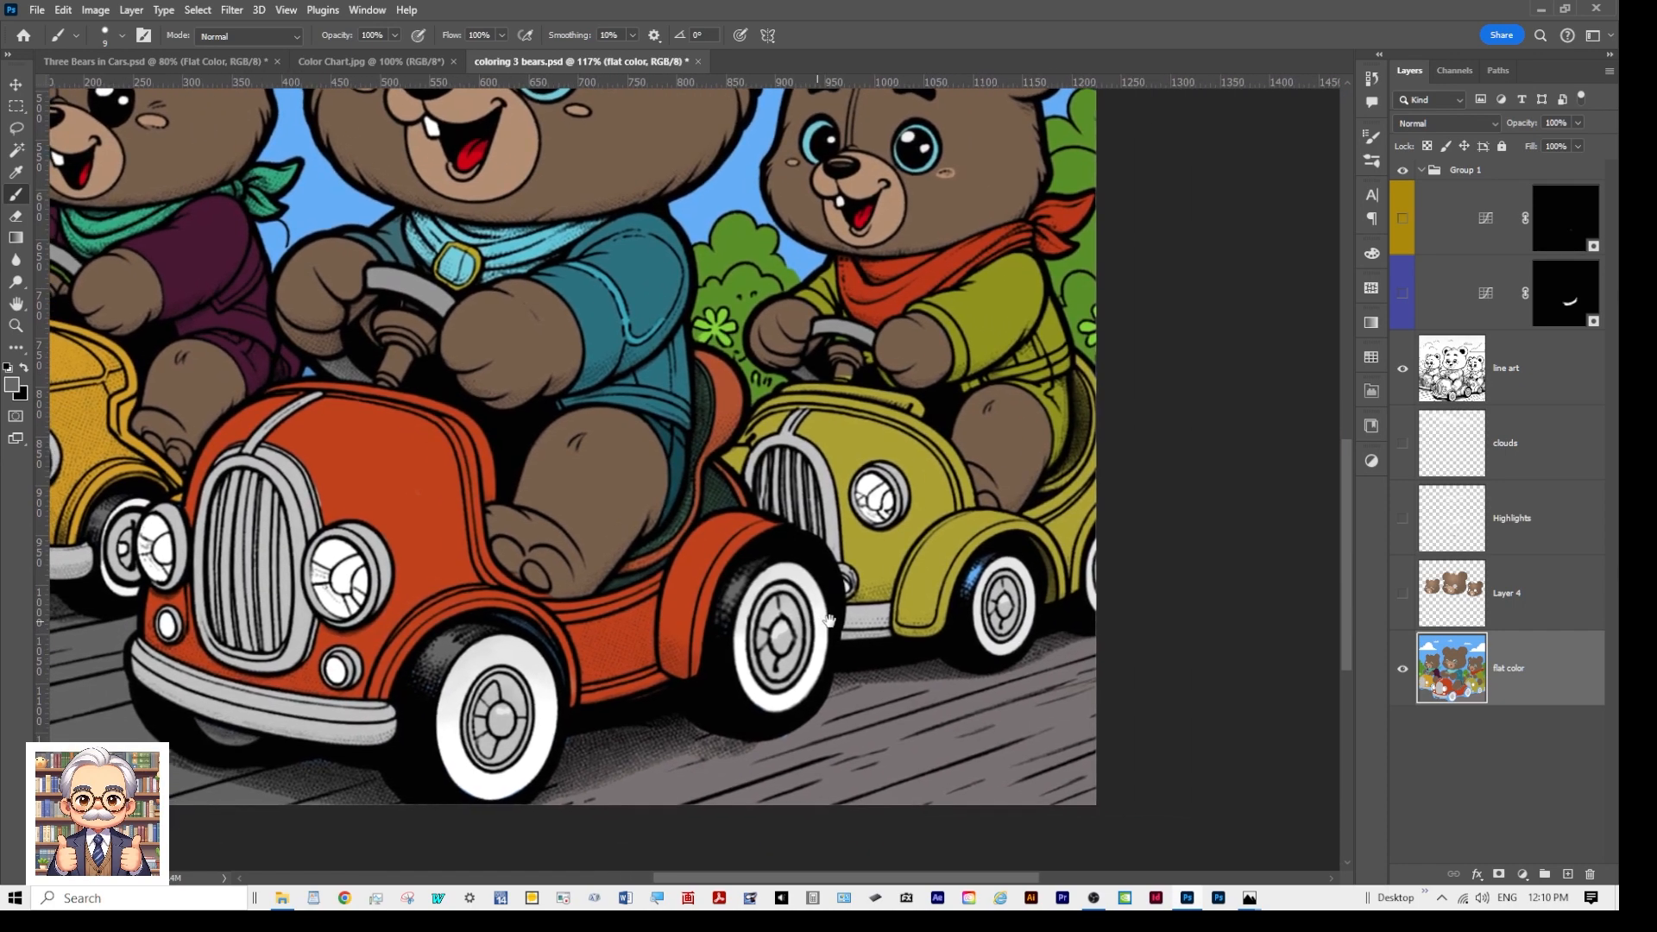
{"action": "scroll", "coordinate": [993, 615], "scroll_direction": "up", "scroll_amount": 3}
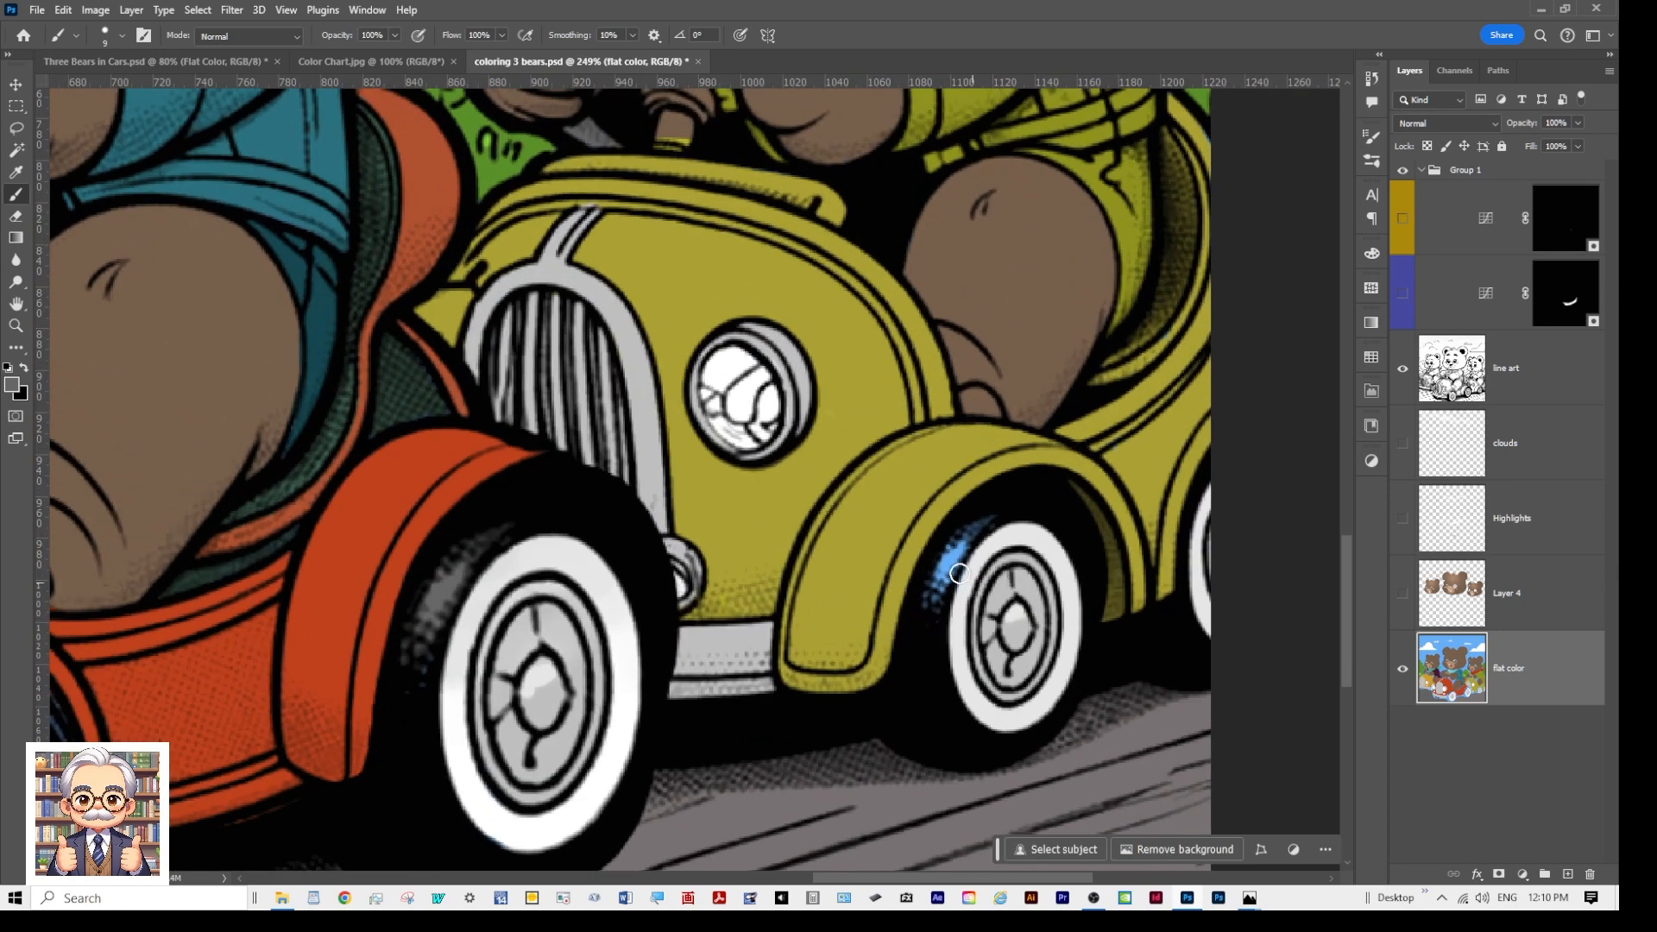
{"action": "left_click_drag", "start_coordinate": [990, 518], "coordinate": [931, 609]}
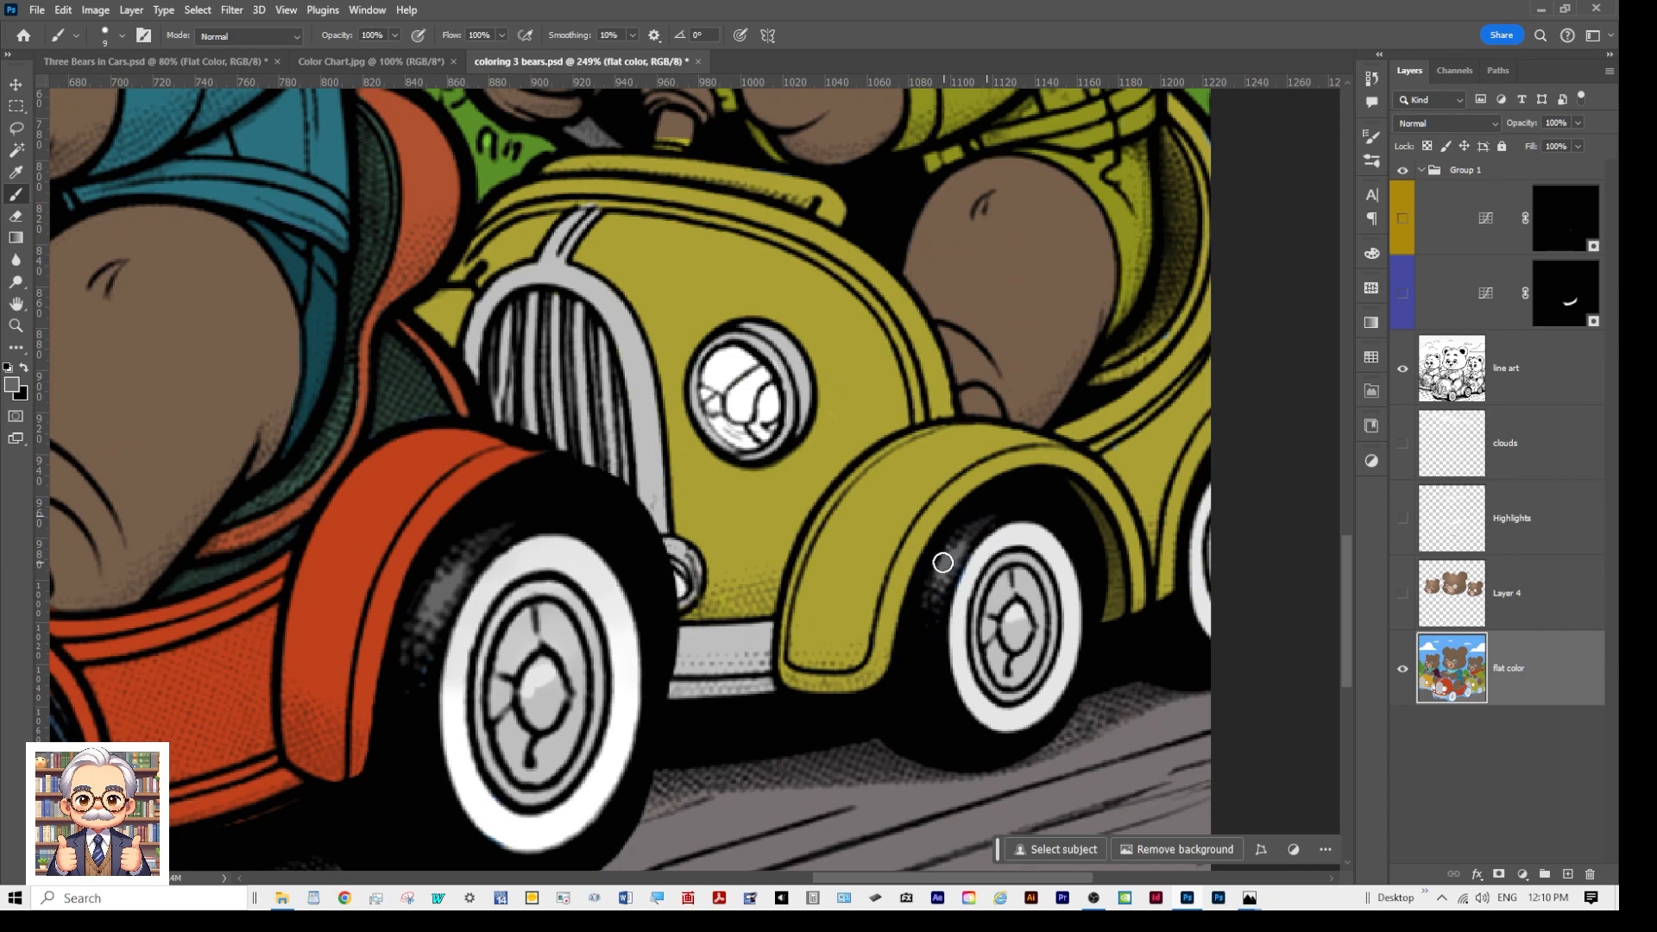
{"action": "scroll", "coordinate": [692, 420], "scroll_direction": "down", "scroll_amount": 2}
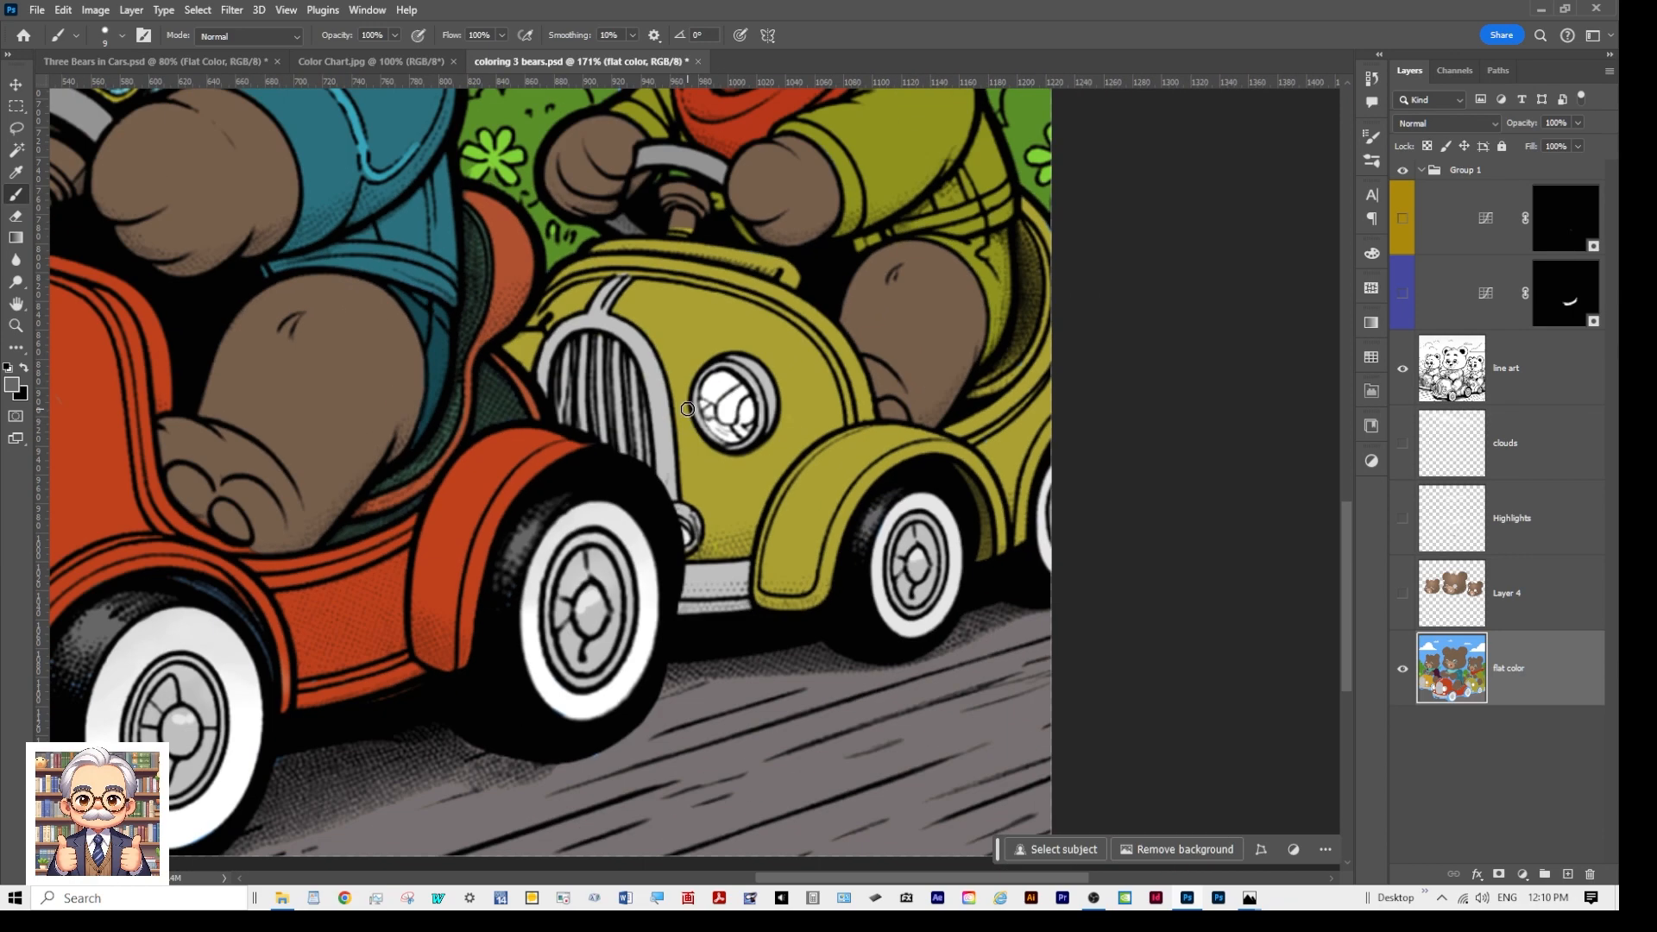
{"action": "scroll", "coordinate": [687, 408], "scroll_direction": "down", "scroll_amount": 3}
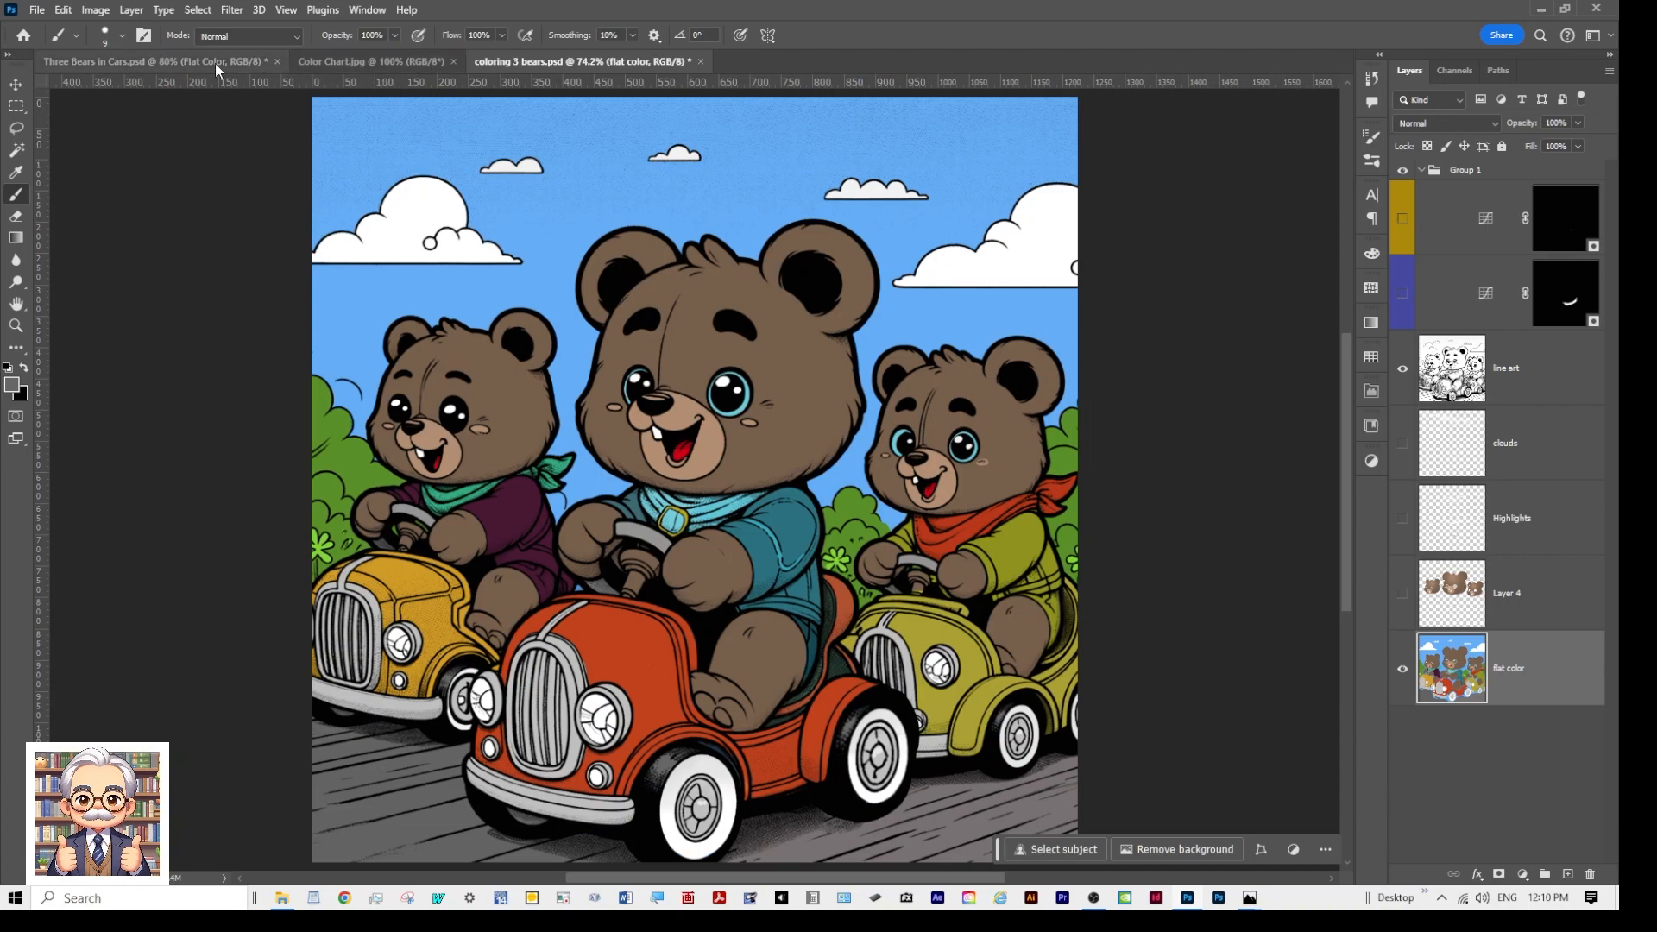
Step: Sample the light blue from Color Chart.jpg and return to Three Bears in Cars.psd
{"action": "left_click", "coordinate": [172, 58]}
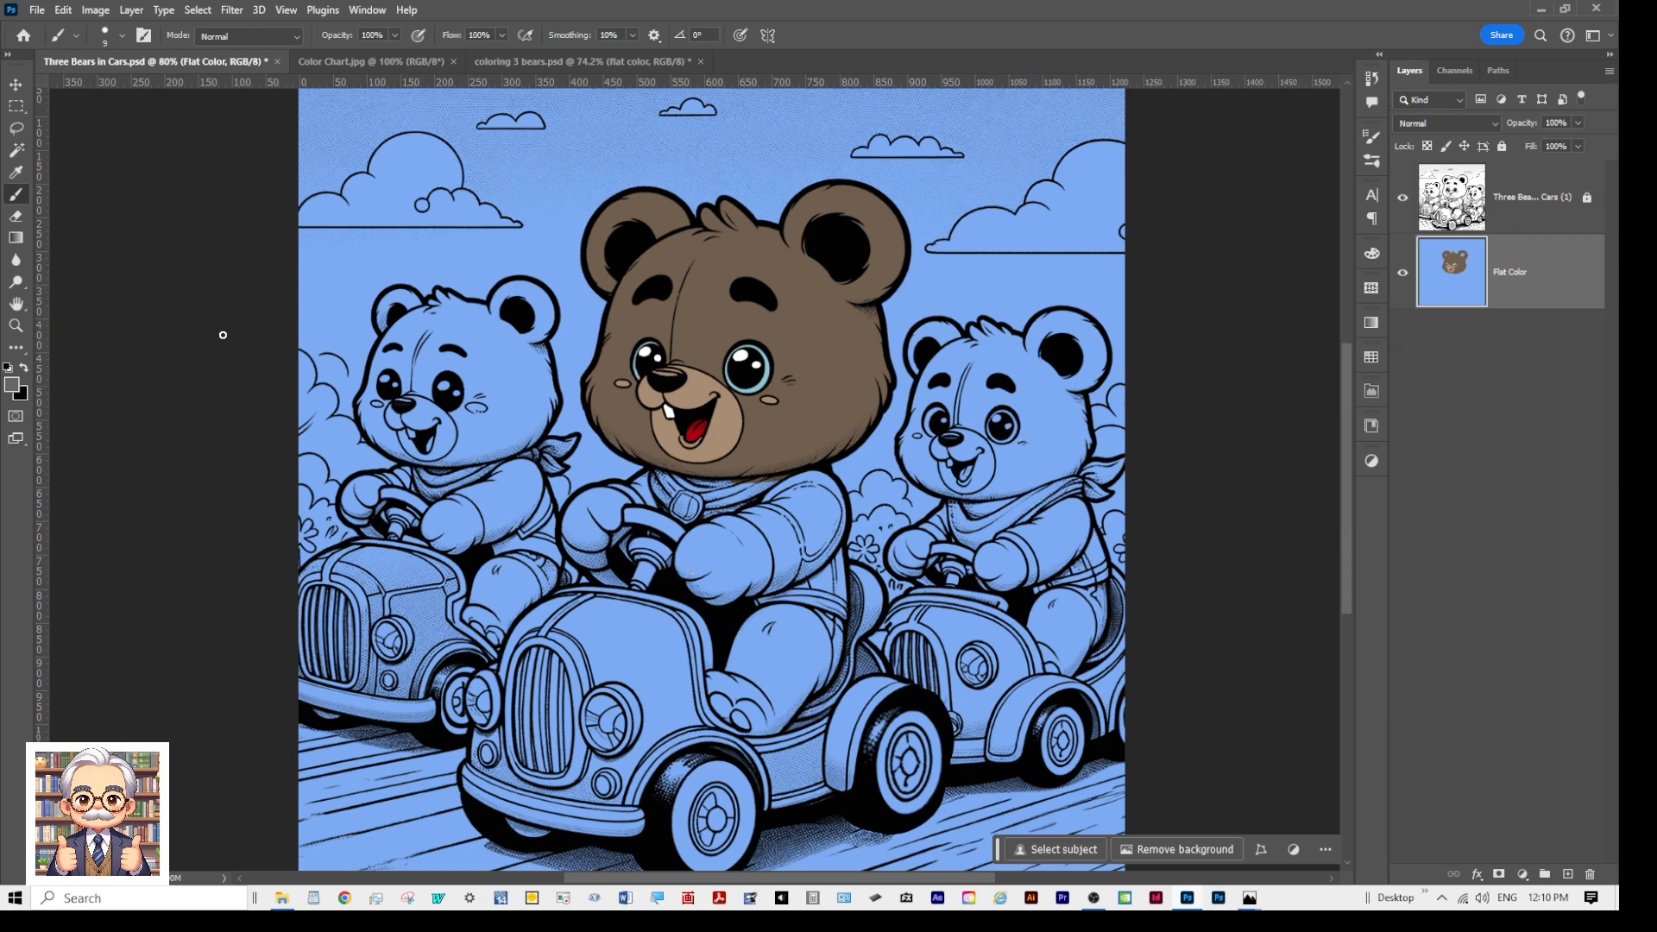
{"action": "left_click", "coordinate": [549, 61]}
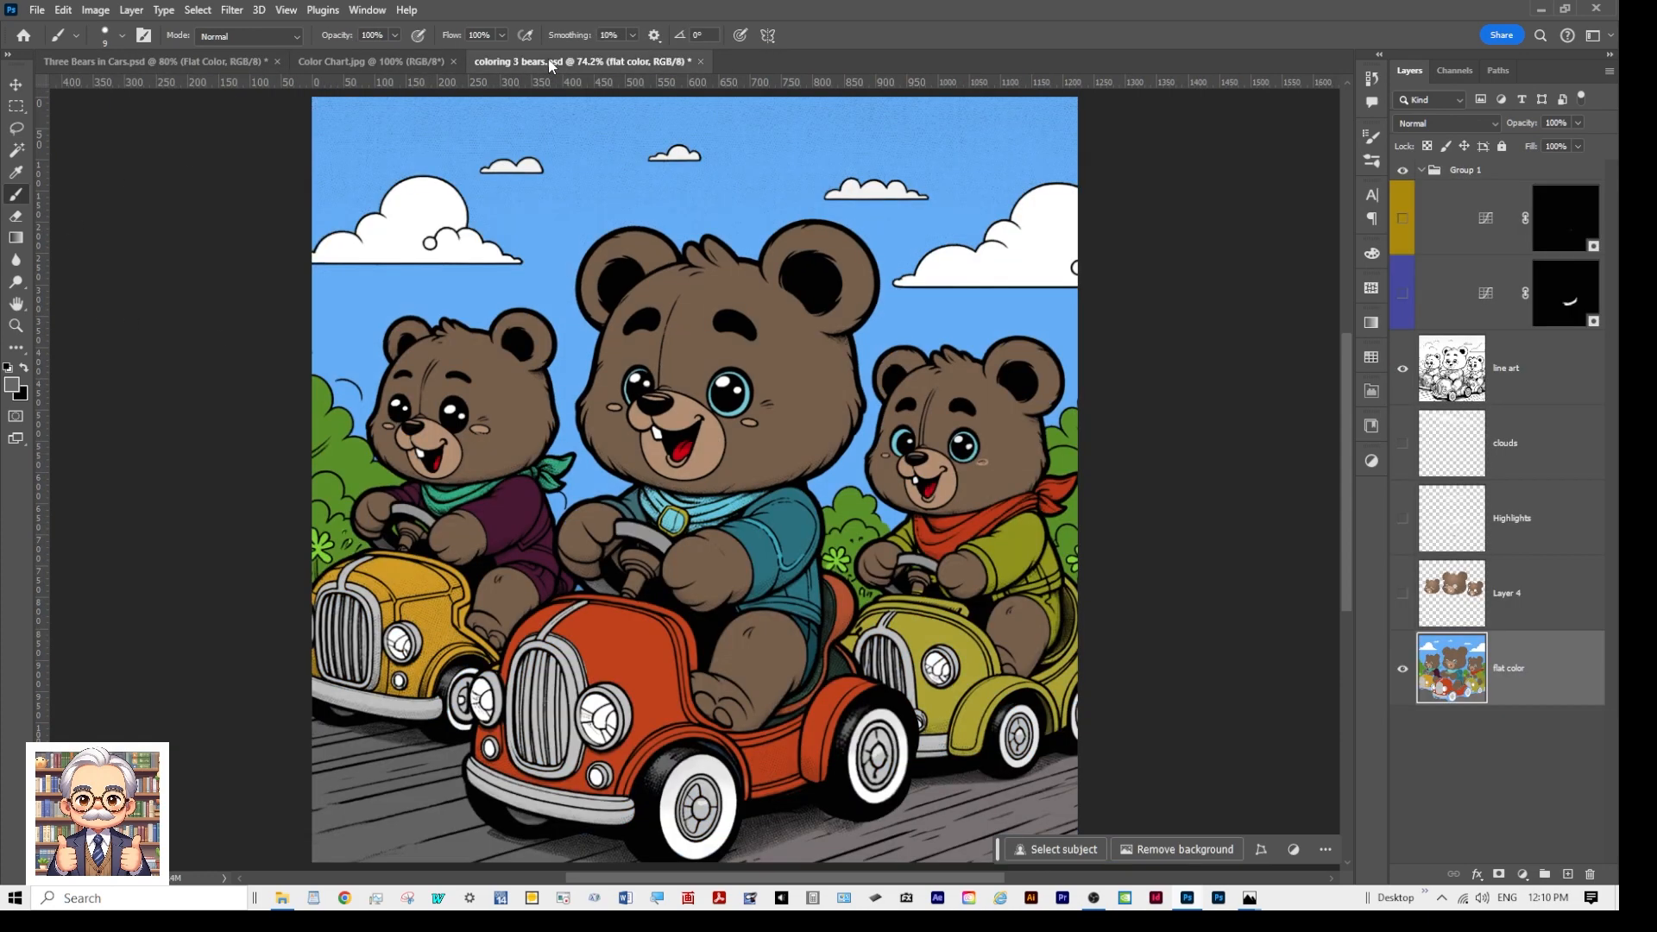
{"action": "left_click", "coordinate": [326, 62]}
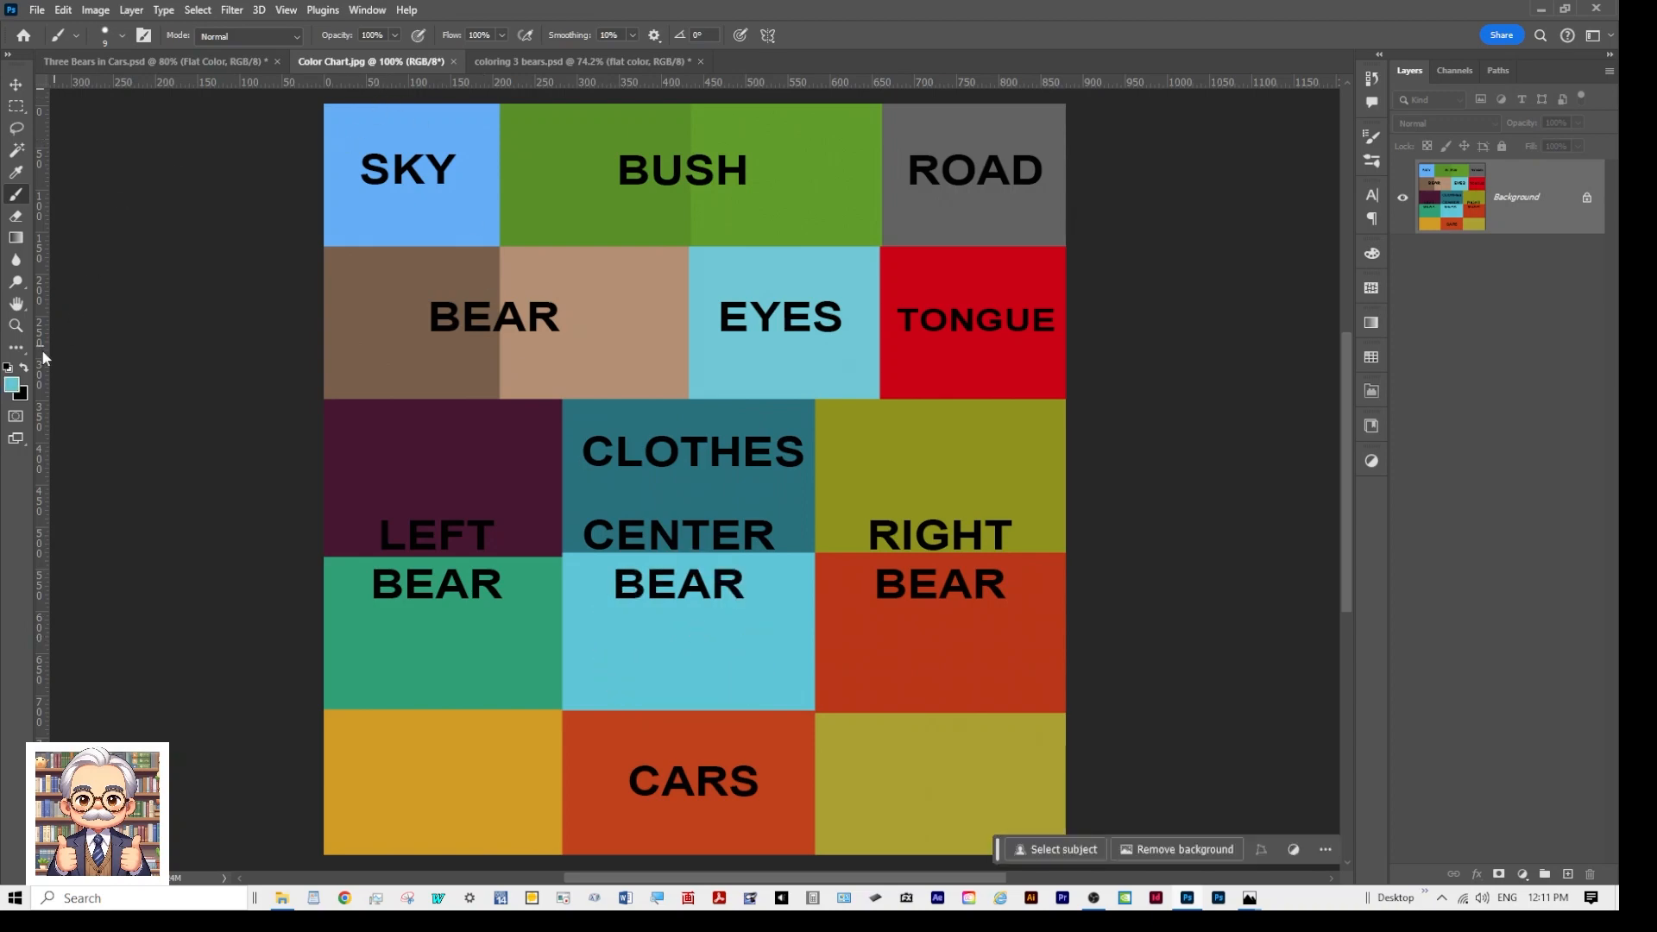
{"action": "left_click", "coordinate": [240, 62]}
Step: Paint the center bear's neck scarf and its buckle light blue on the Flat Color layer, adjusting the brush size to fit
{"action": "scroll", "coordinate": [729, 574], "scroll_direction": "up", "scroll_amount": 4}
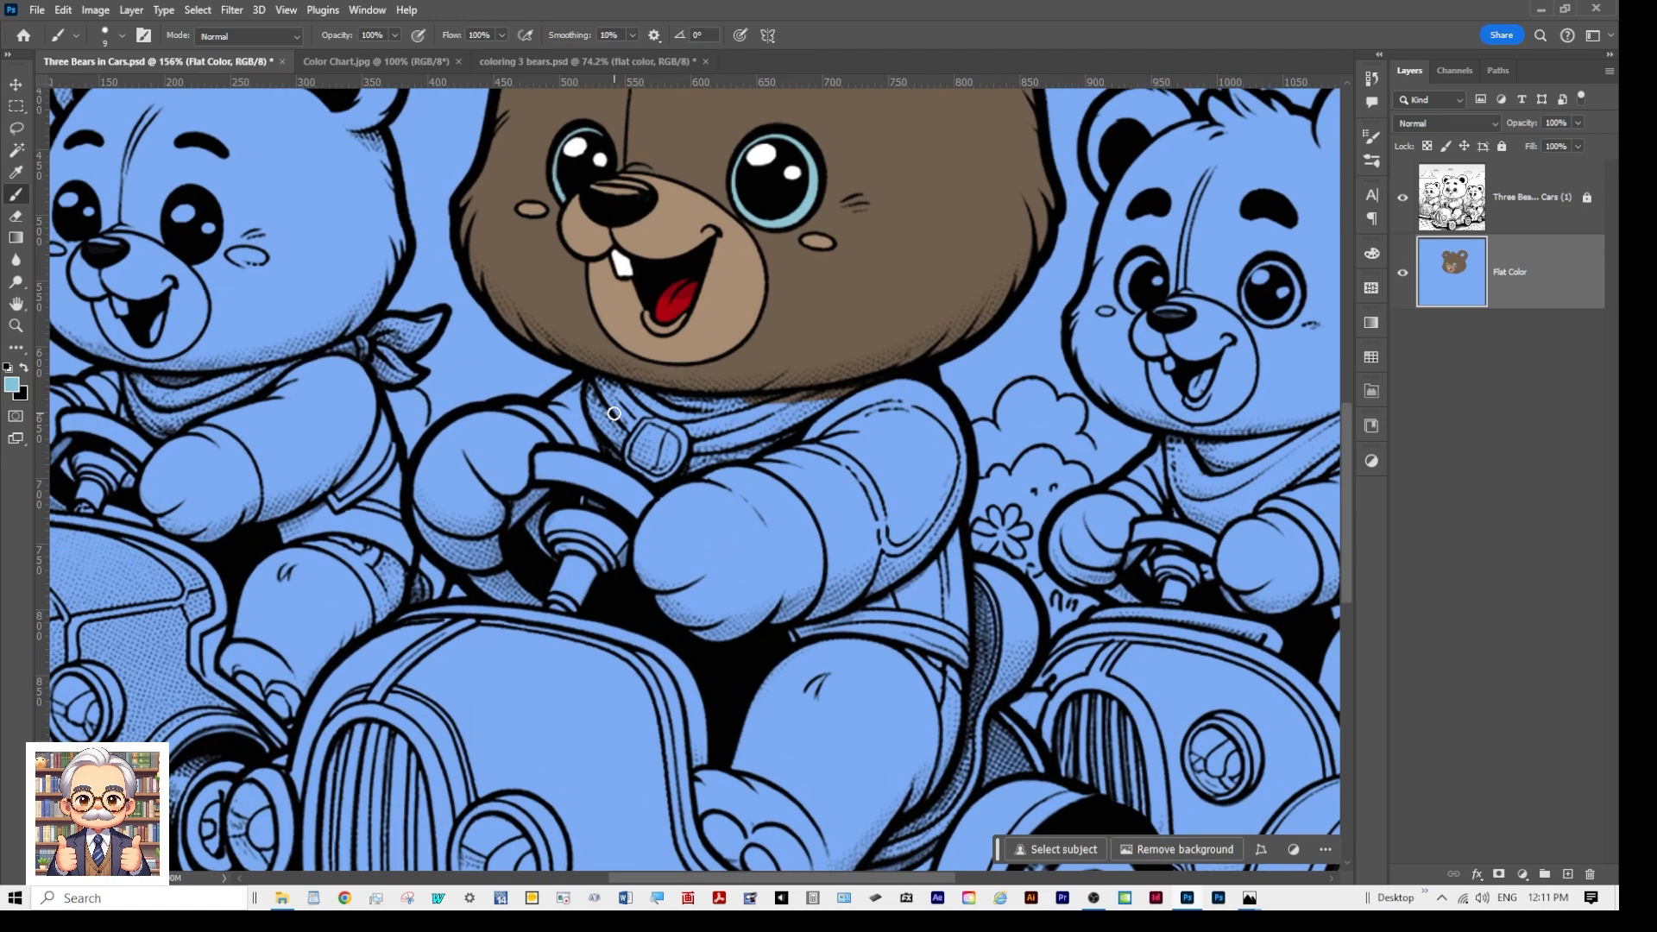
{"action": "key", "text": "bracketright"}
{"action": "key", "text": "bracketright"}
{"action": "key", "text": "bracketright"}
{"action": "key", "text": "bracketright"}
{"action": "mouse_move", "coordinate": [609, 402]}
{"action": "left_mouse_down"}
{"action": "mouse_move", "coordinate": [658, 415]}
{"action": "mouse_move", "coordinate": [612, 409]}
{"action": "mouse_move", "coordinate": [628, 428]}
{"action": "mouse_move", "coordinate": [611, 410]}
{"action": "mouse_move", "coordinate": [622, 444]}
{"action": "mouse_move", "coordinate": [719, 438]}
{"action": "mouse_move", "coordinate": [645, 454]}
{"action": "mouse_move", "coordinate": [663, 467]}
{"action": "mouse_move", "coordinate": [742, 441]}
{"action": "left_mouse_up"}
{"action": "mouse_move", "coordinate": [785, 421]}
{"action": "left_mouse_down"}
{"action": "mouse_move", "coordinate": [644, 415]}
{"action": "mouse_move", "coordinate": [594, 391]}
{"action": "mouse_move", "coordinate": [820, 398]}
{"action": "left_mouse_up"}
{"action": "key", "text": "["}
{"action": "key", "text": "["}
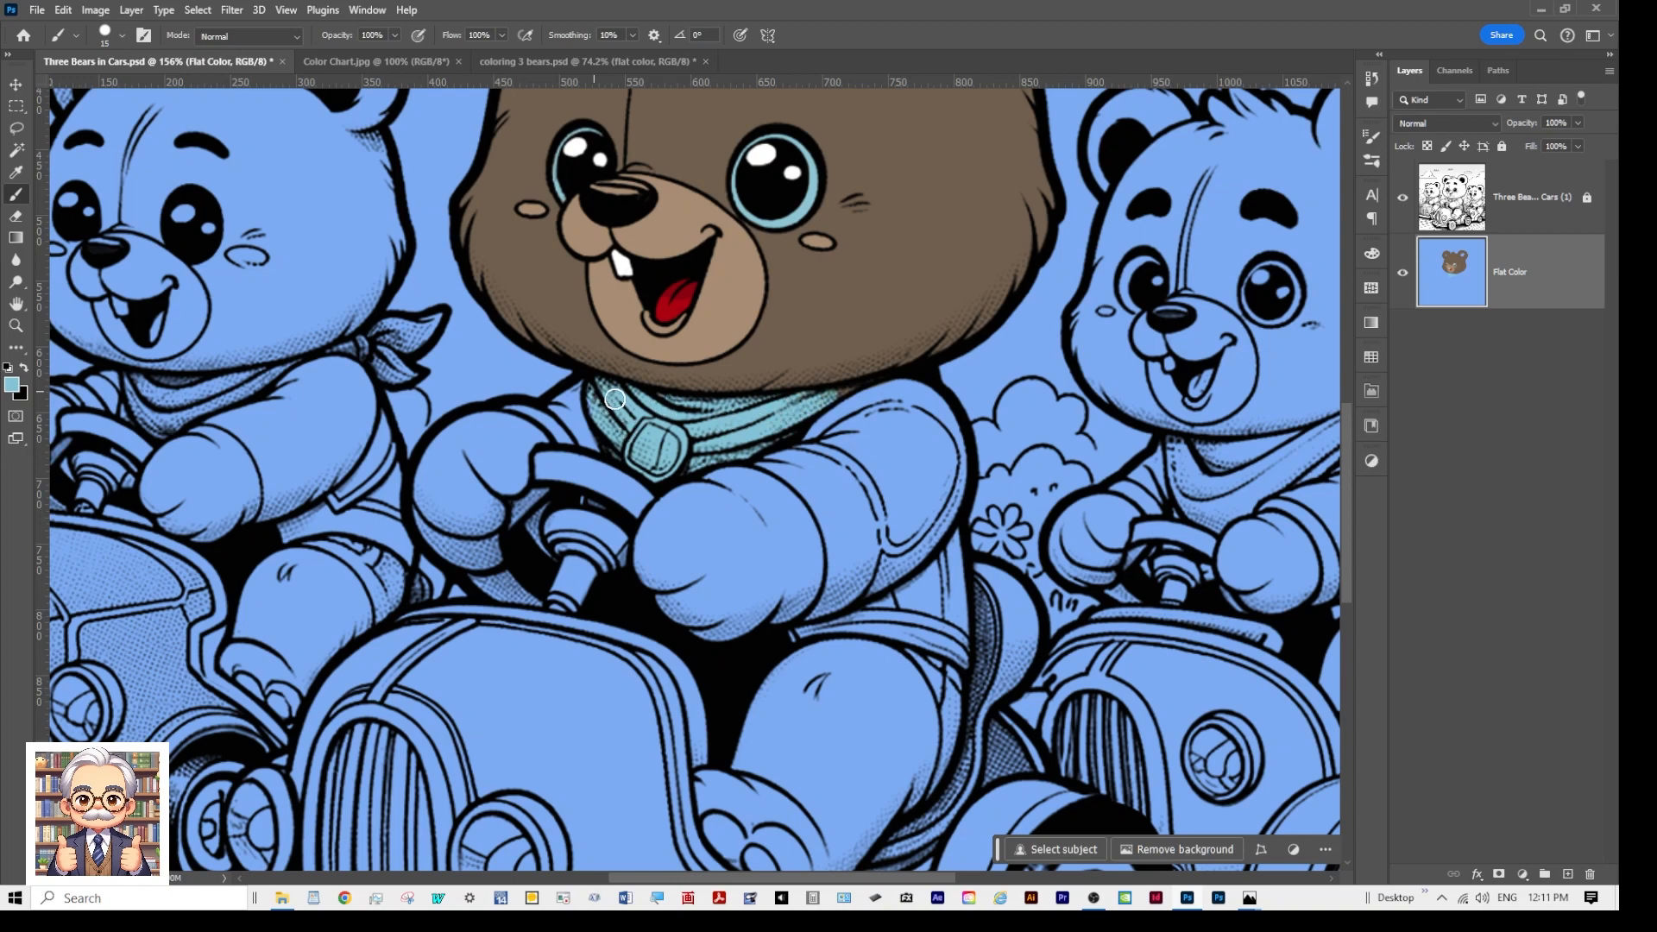
{"action": "scroll", "coordinate": [878, 394], "scroll_direction": "up", "scroll_amount": 1}
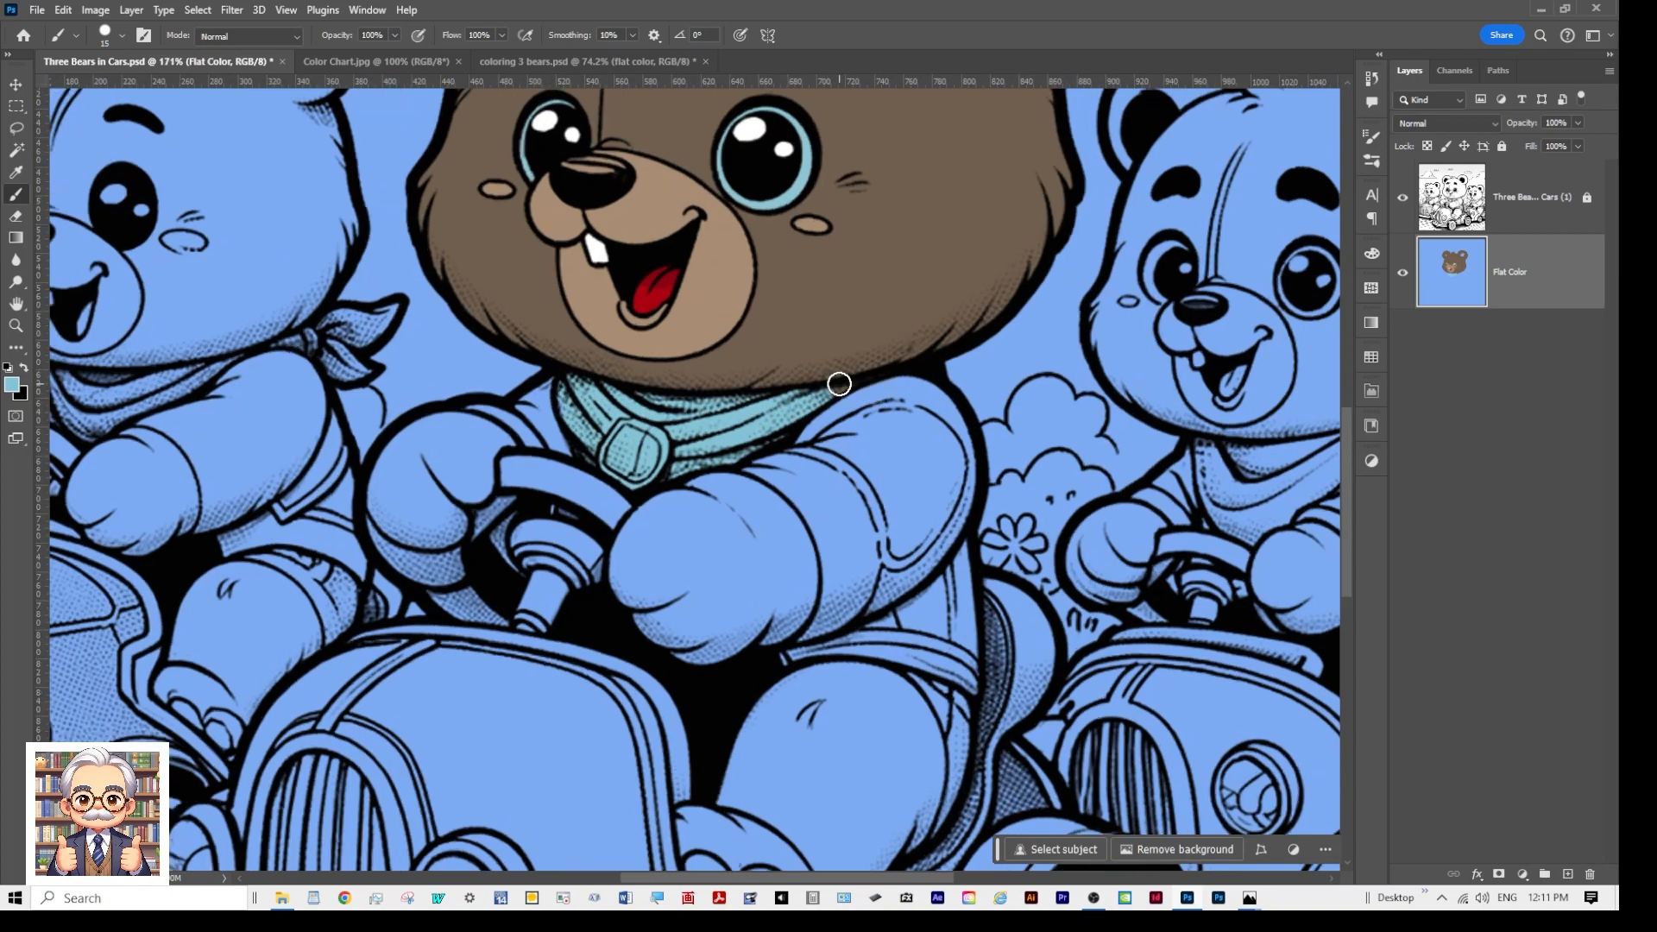
{"action": "key", "text": "bracketleft"}
Step: Set the foreground color to a golden yellow, #e4cd31
{"action": "left_click", "coordinate": [12, 384]}
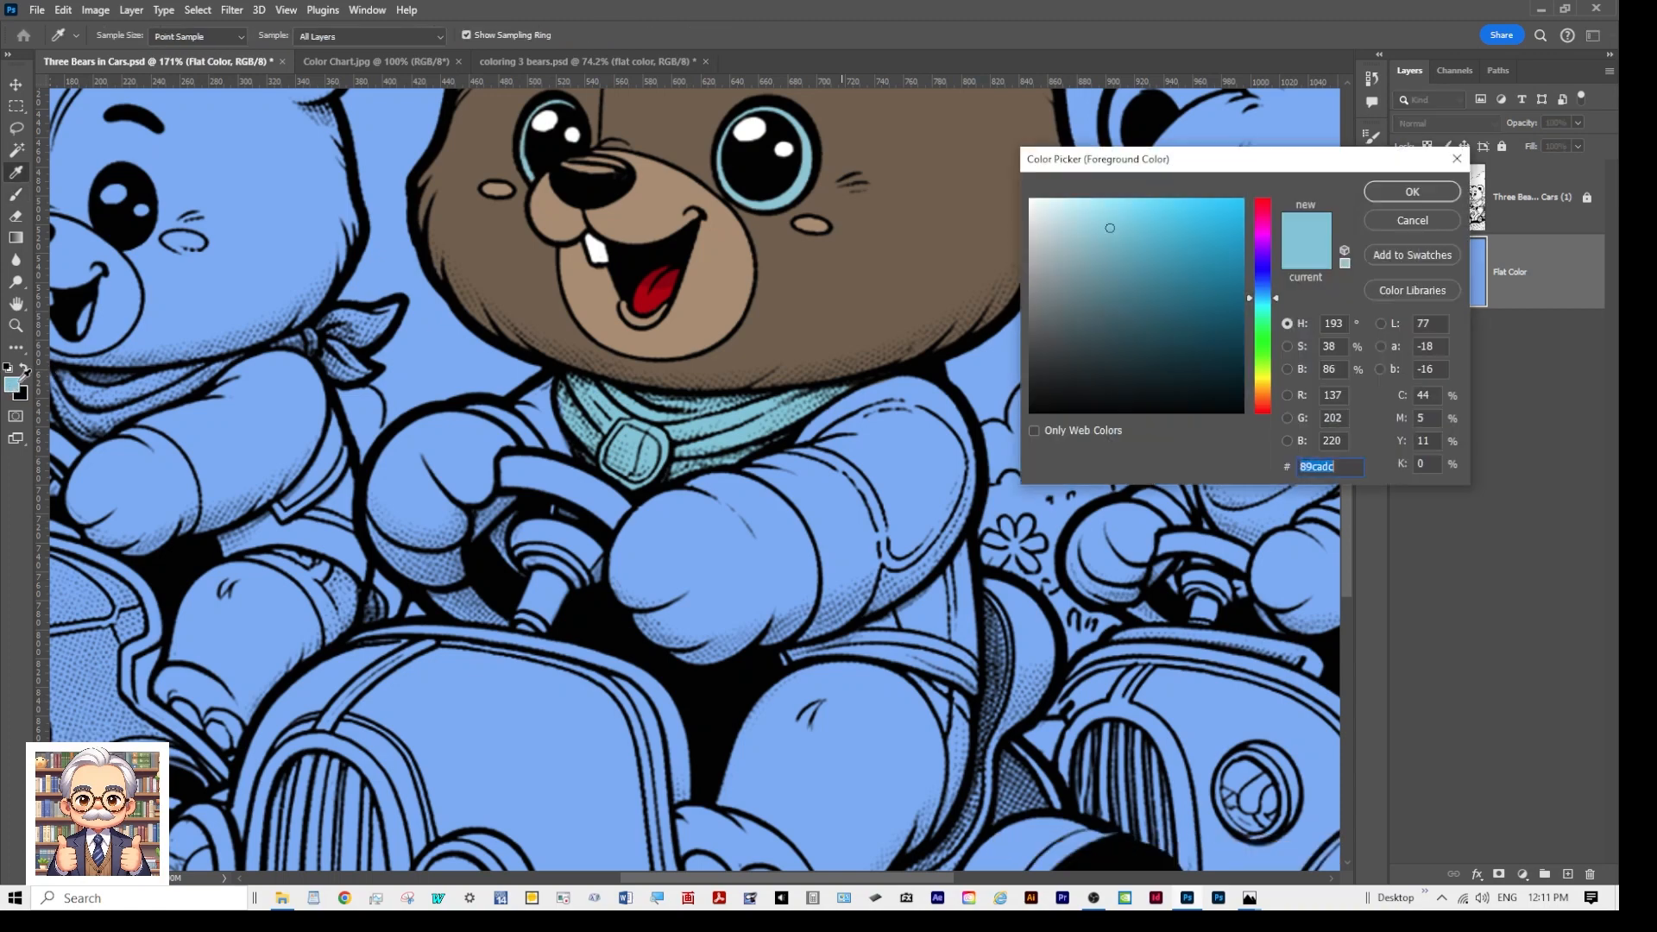
{"action": "left_click_drag", "start_coordinate": [1272, 303], "coordinate": [1269, 387]}
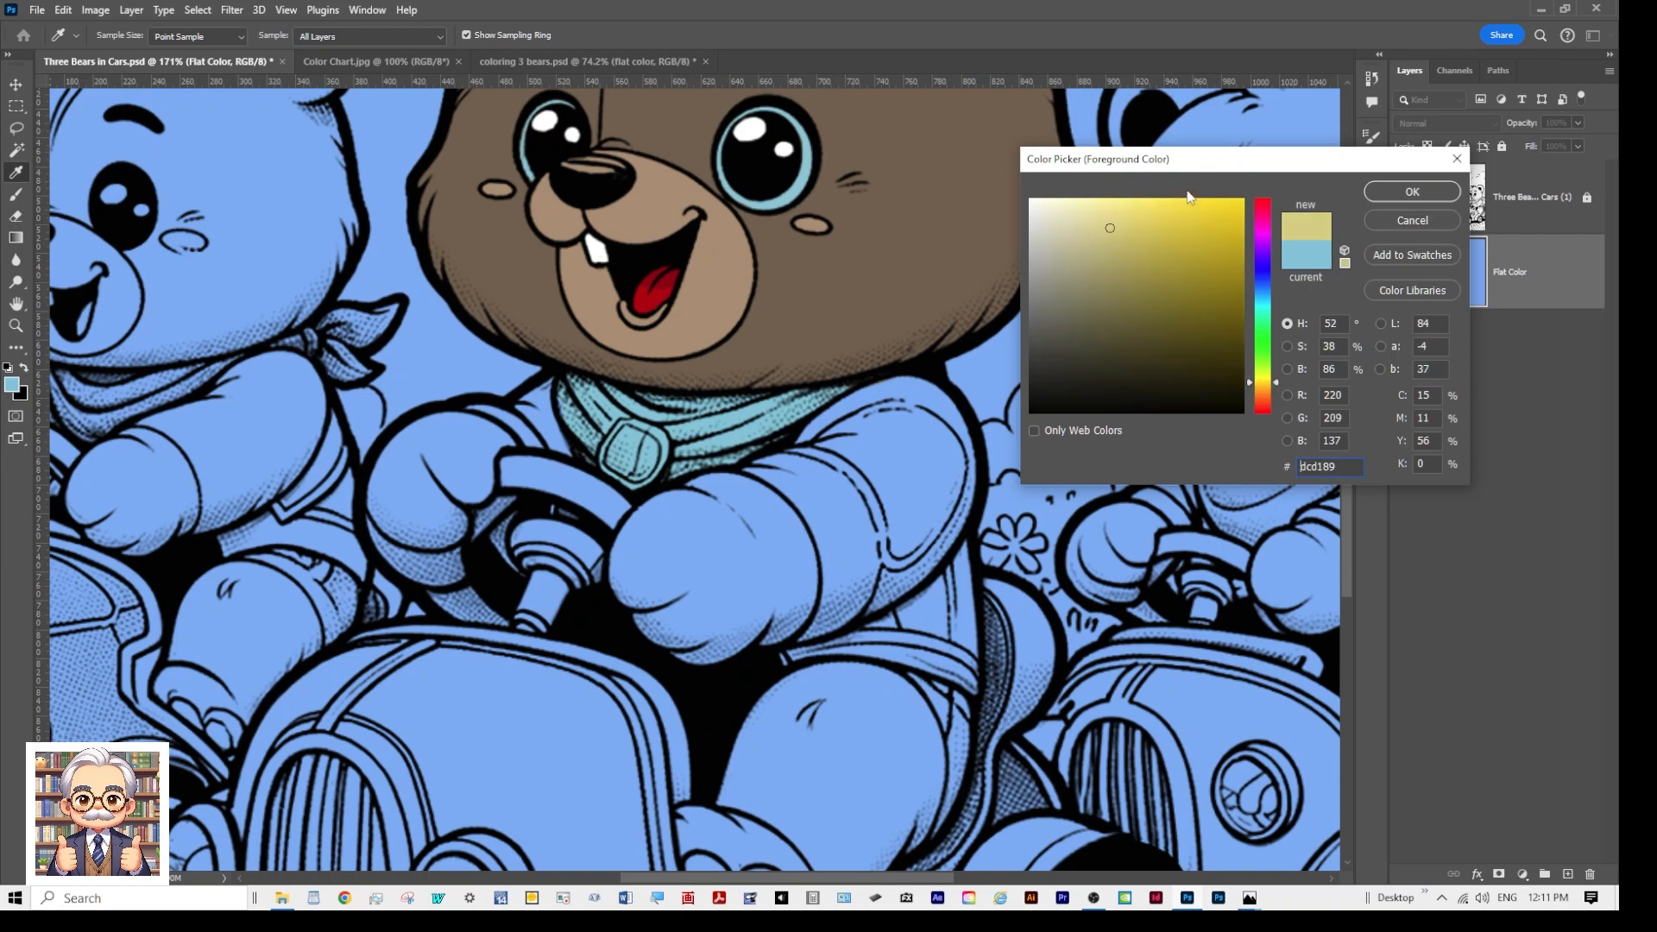
{"action": "left_click", "coordinate": [1214, 210]}
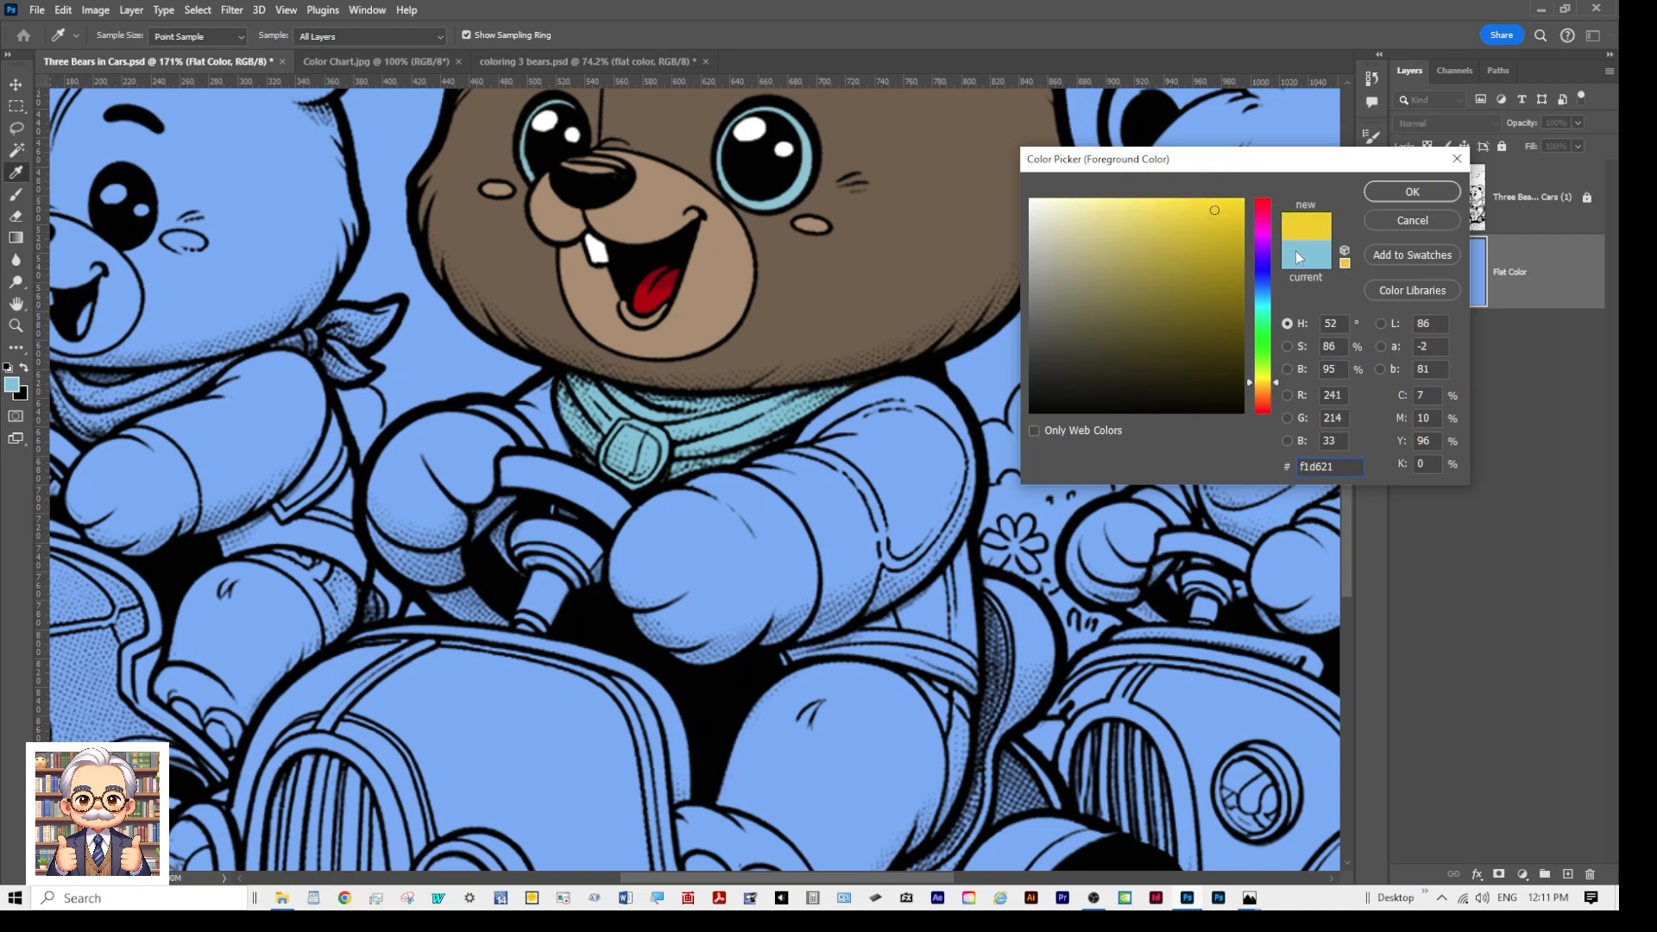
{"action": "left_click", "coordinate": [1198, 222]}
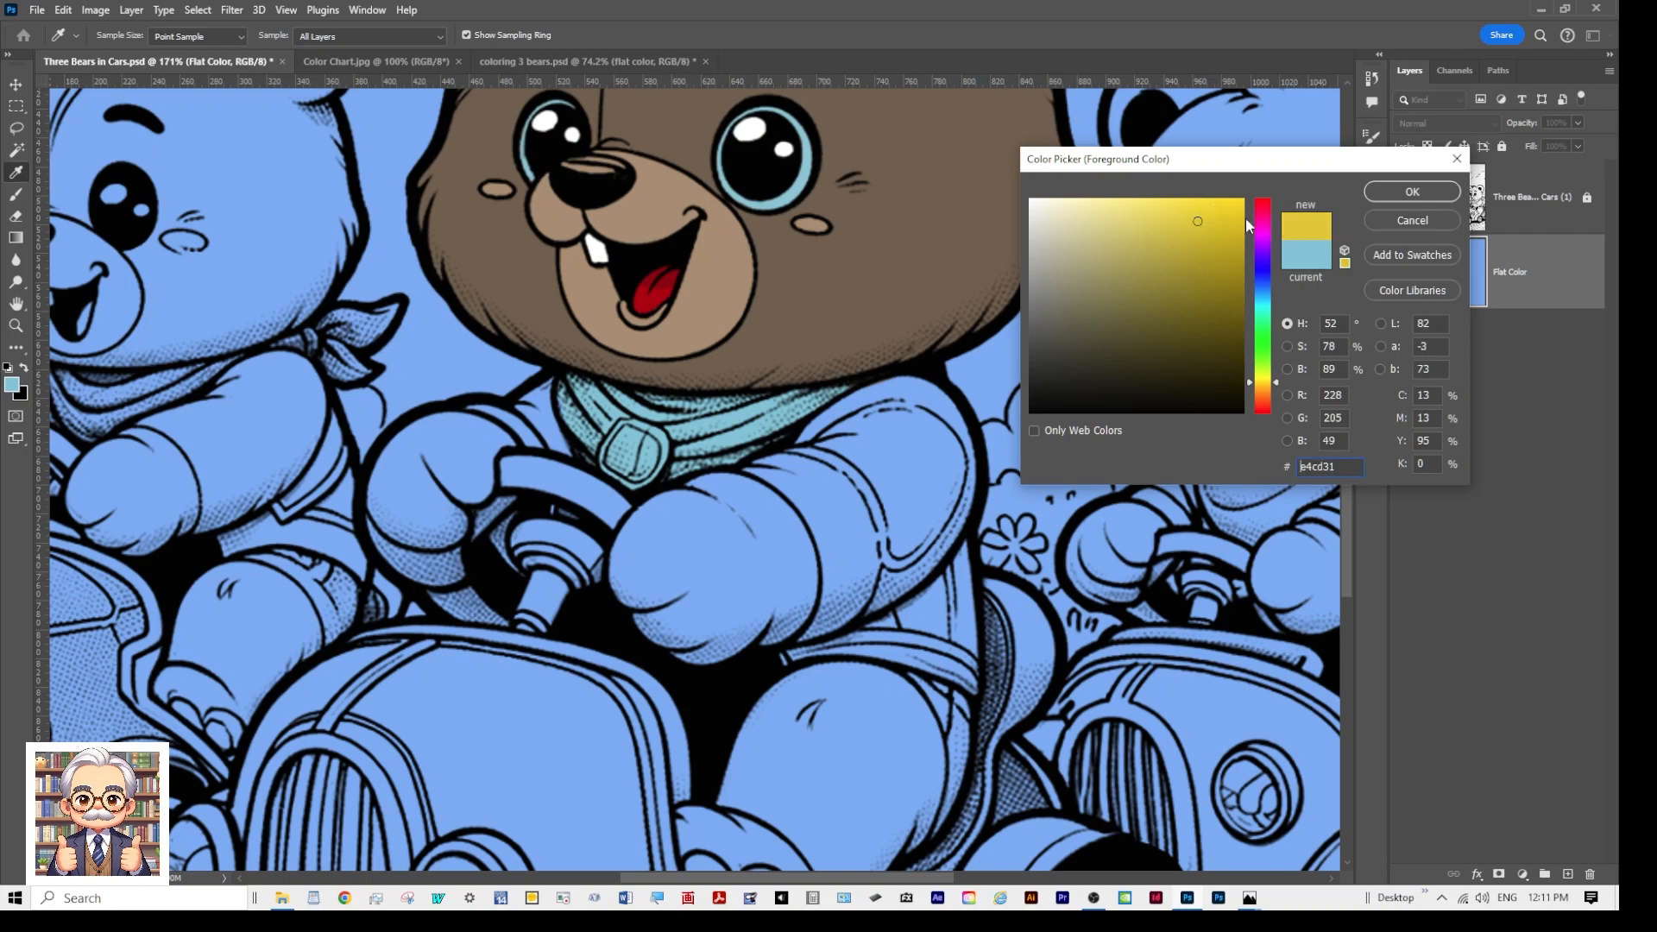
{"action": "left_click", "coordinate": [1426, 191]}
Step: With a smaller brush, paint the frame of the center bear's scarf buckle yellow, checking it with the line art layer briefly hidden
{"action": "key", "text": "b"}
{"action": "scroll", "coordinate": [595, 473], "scroll_direction": "up", "scroll_amount": 2}
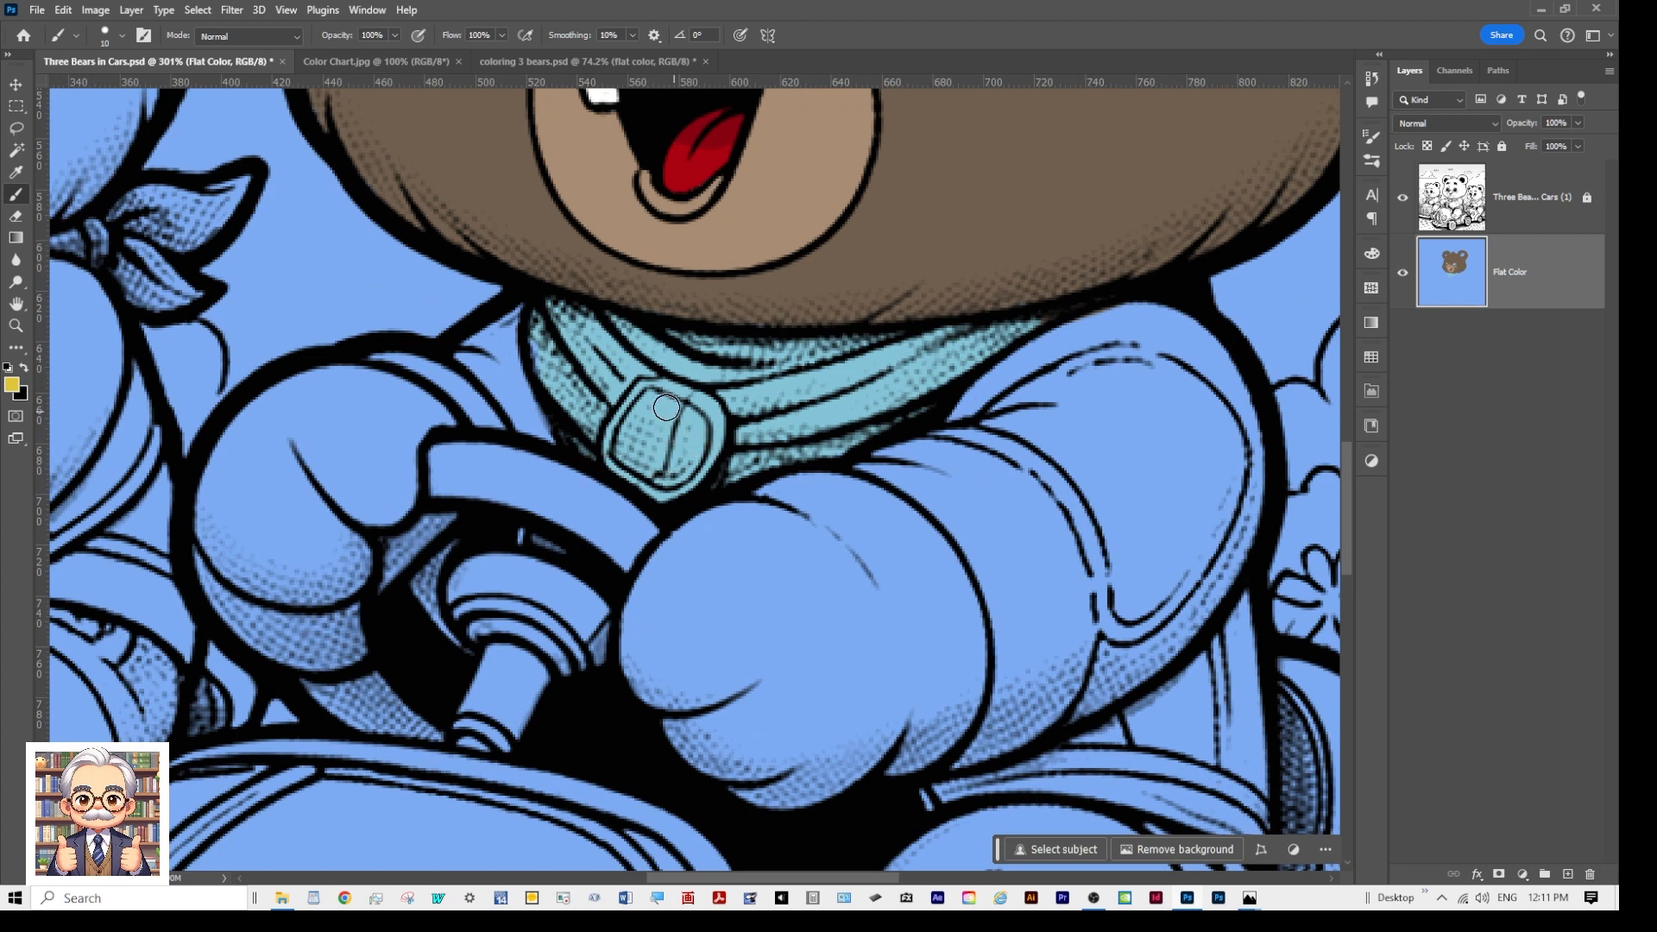
{"action": "key", "text": "bracketleft"}
{"action": "key", "text": "bracketleft"}
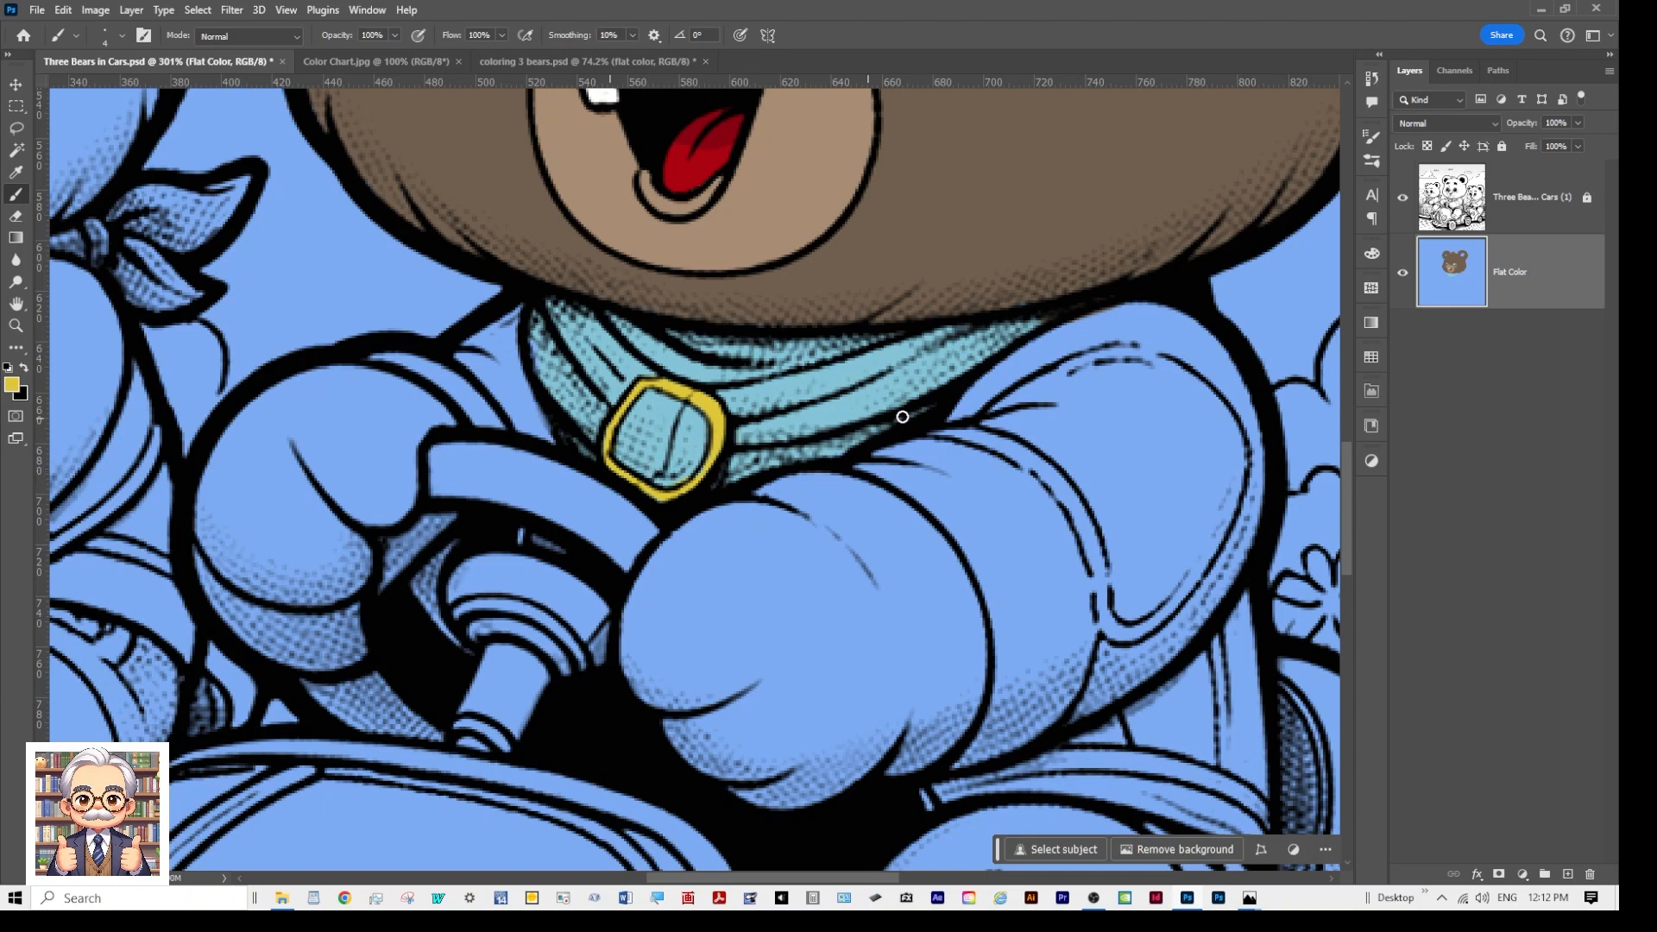
{"action": "left_click", "coordinate": [1403, 199]}
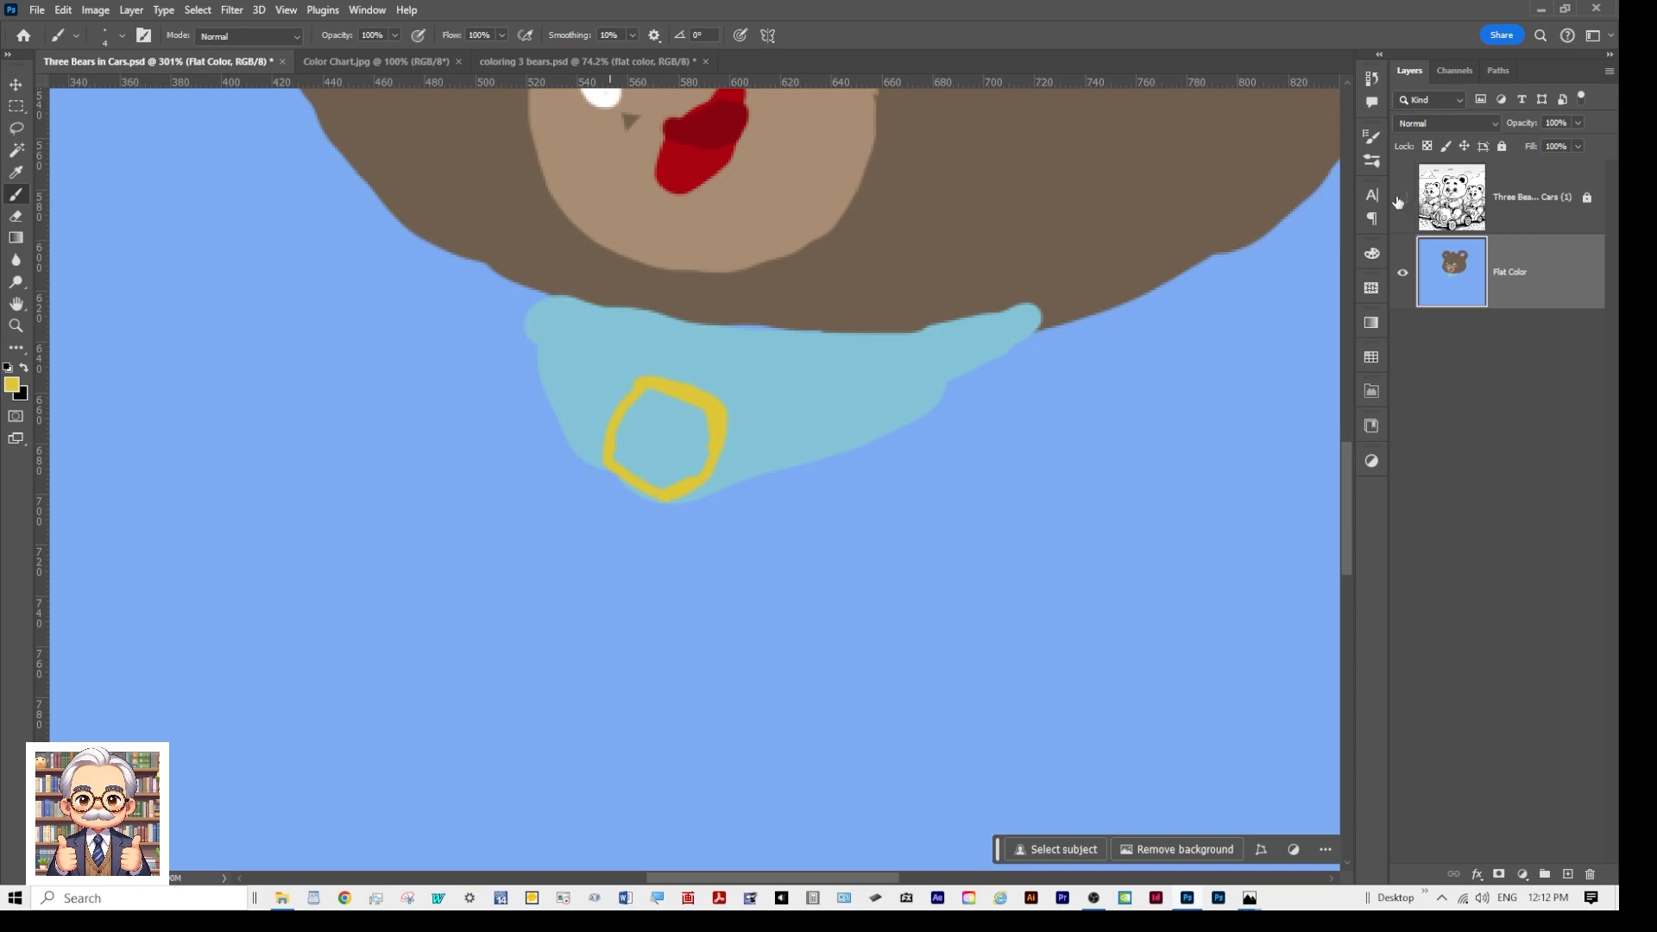
{"action": "left_click", "coordinate": [1401, 198]}
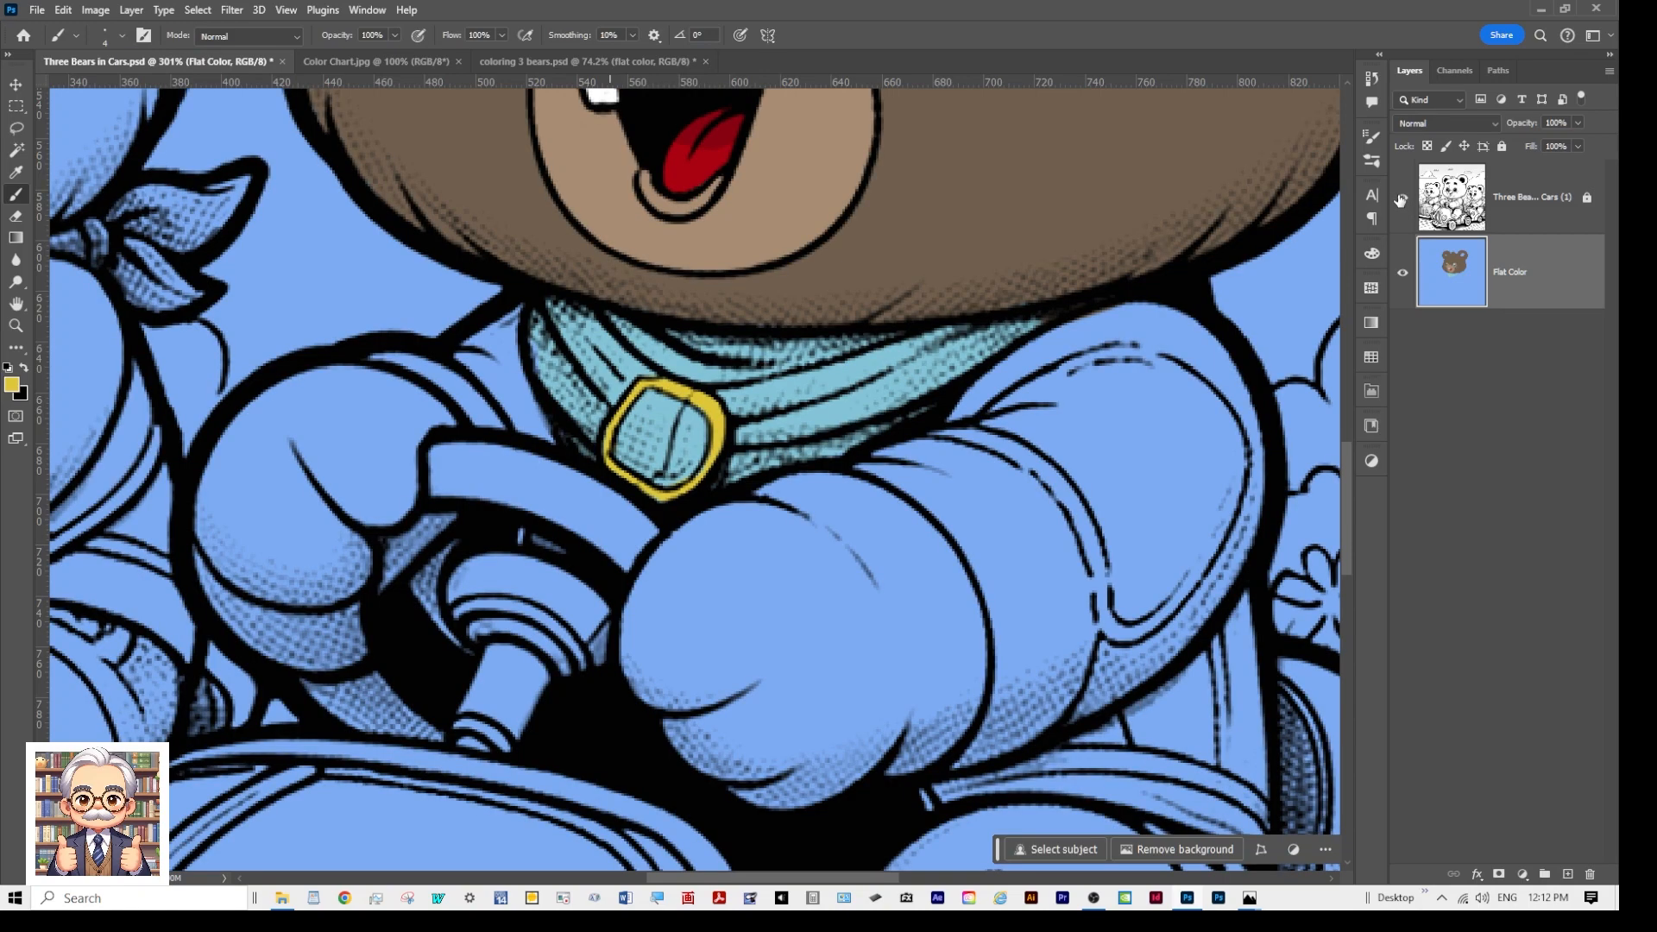
Step: Sample the brown from the center bear's face and, with a larger brush, paint its front hand on the steering wheel
{"action": "scroll", "coordinate": [862, 438], "scroll_direction": "down", "scroll_amount": 10}
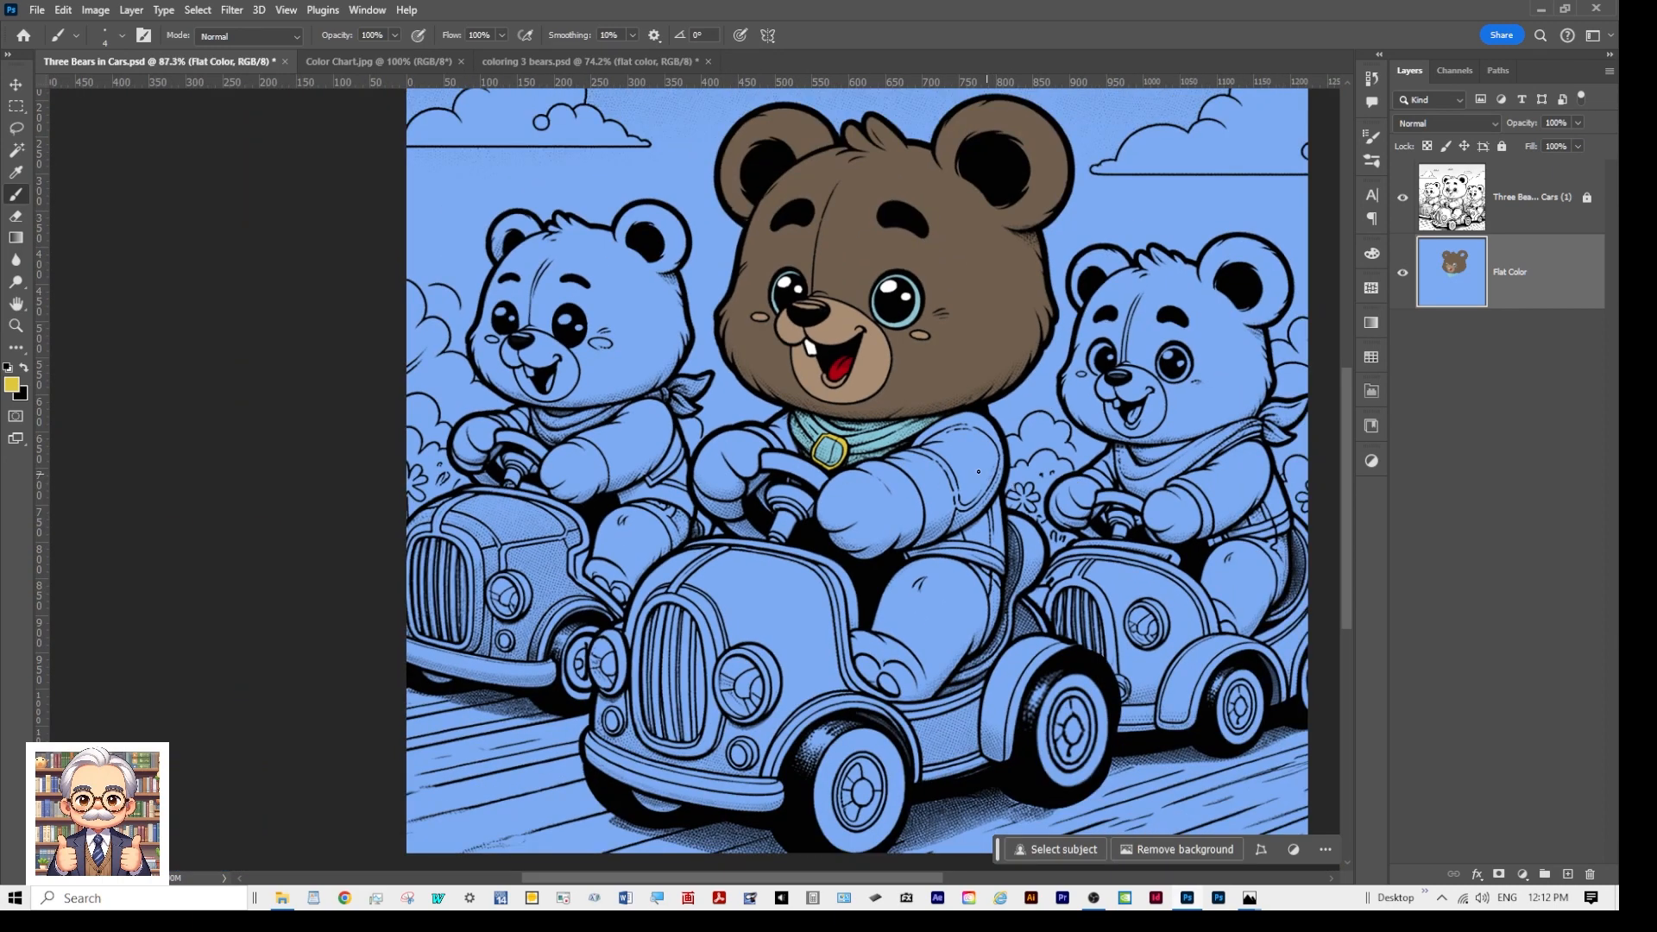
{"action": "scroll", "coordinate": [978, 471], "scroll_direction": "down", "scroll_amount": 1}
{"action": "left_click_drag", "start_coordinate": [978, 472], "coordinate": [834, 567]}
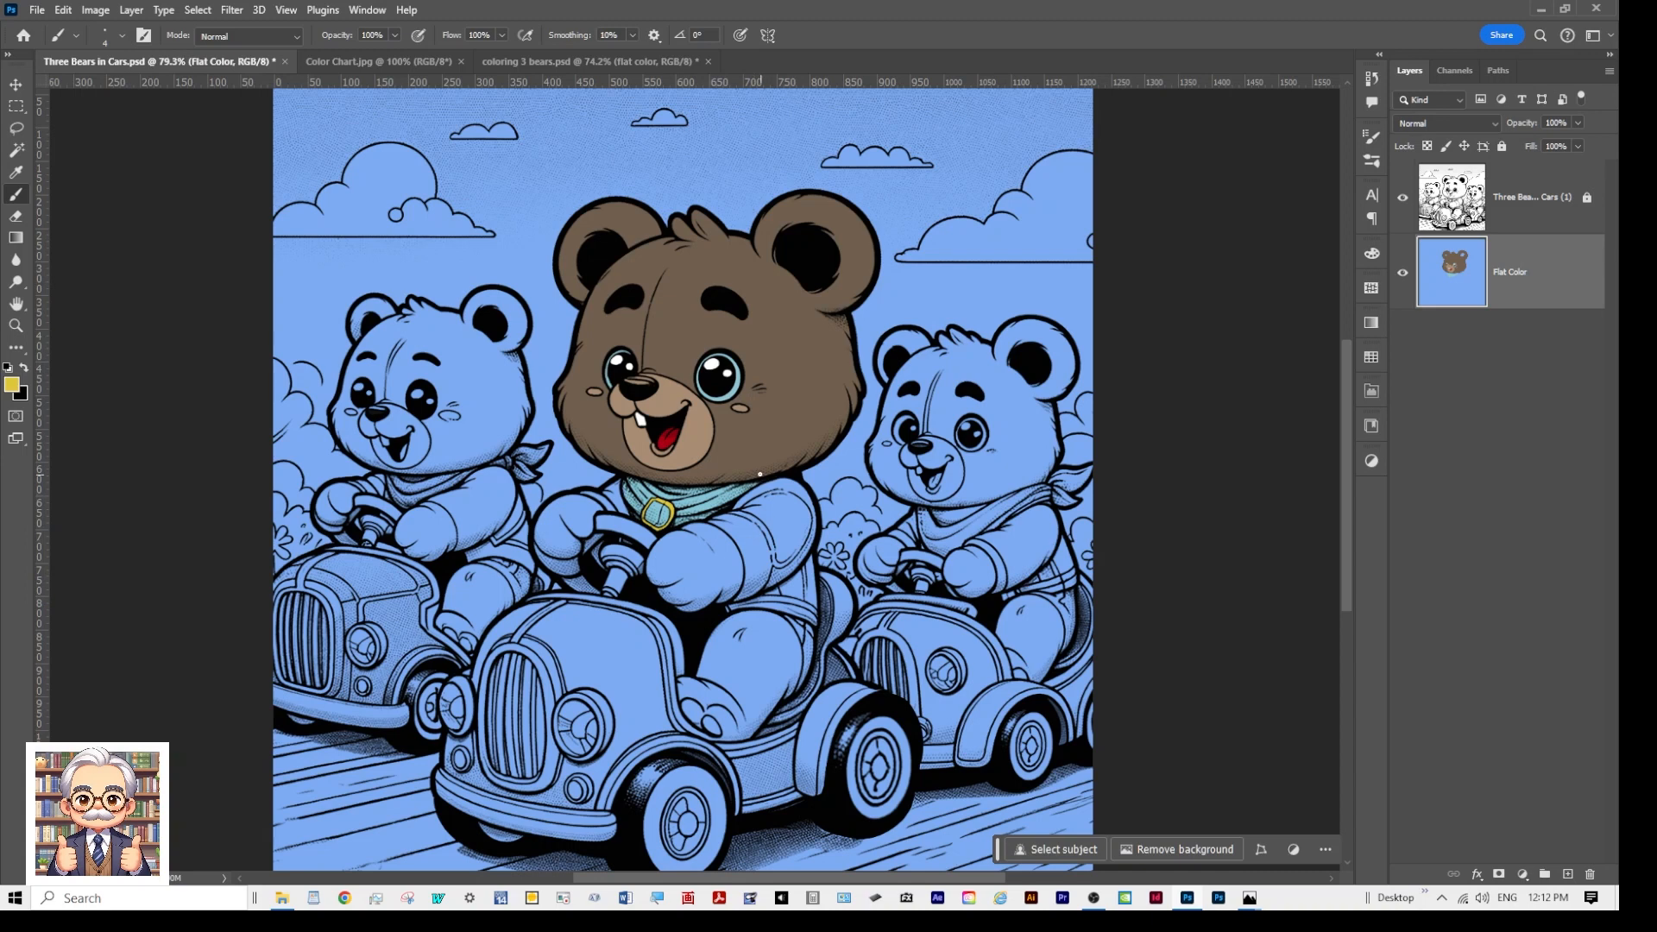
{"action": "left_click", "coordinate": [774, 427], "text": "alt"}
{"action": "key", "text": "bracketright"}
{"action": "key", "text": "bracketright"}
{"action": "key", "text": "bracketright"}
{"action": "key", "text": "bracketright"}
{"action": "key", "text": "bracketright"}
{"action": "key", "text": "bracketright"}
{"action": "mouse_move", "coordinate": [715, 547]}
{"action": "left_mouse_down"}
{"action": "mouse_move", "coordinate": [671, 561]}
{"action": "mouse_move", "coordinate": [686, 544]}
{"action": "mouse_move", "coordinate": [715, 542]}
{"action": "mouse_move", "coordinate": [666, 569]}
{"action": "mouse_move", "coordinate": [686, 591]}
{"action": "mouse_move", "coordinate": [727, 580]}
{"action": "mouse_move", "coordinate": [727, 559]}
{"action": "mouse_move", "coordinate": [703, 552]}
{"action": "mouse_move", "coordinate": [757, 578]}
{"action": "left_mouse_up"}
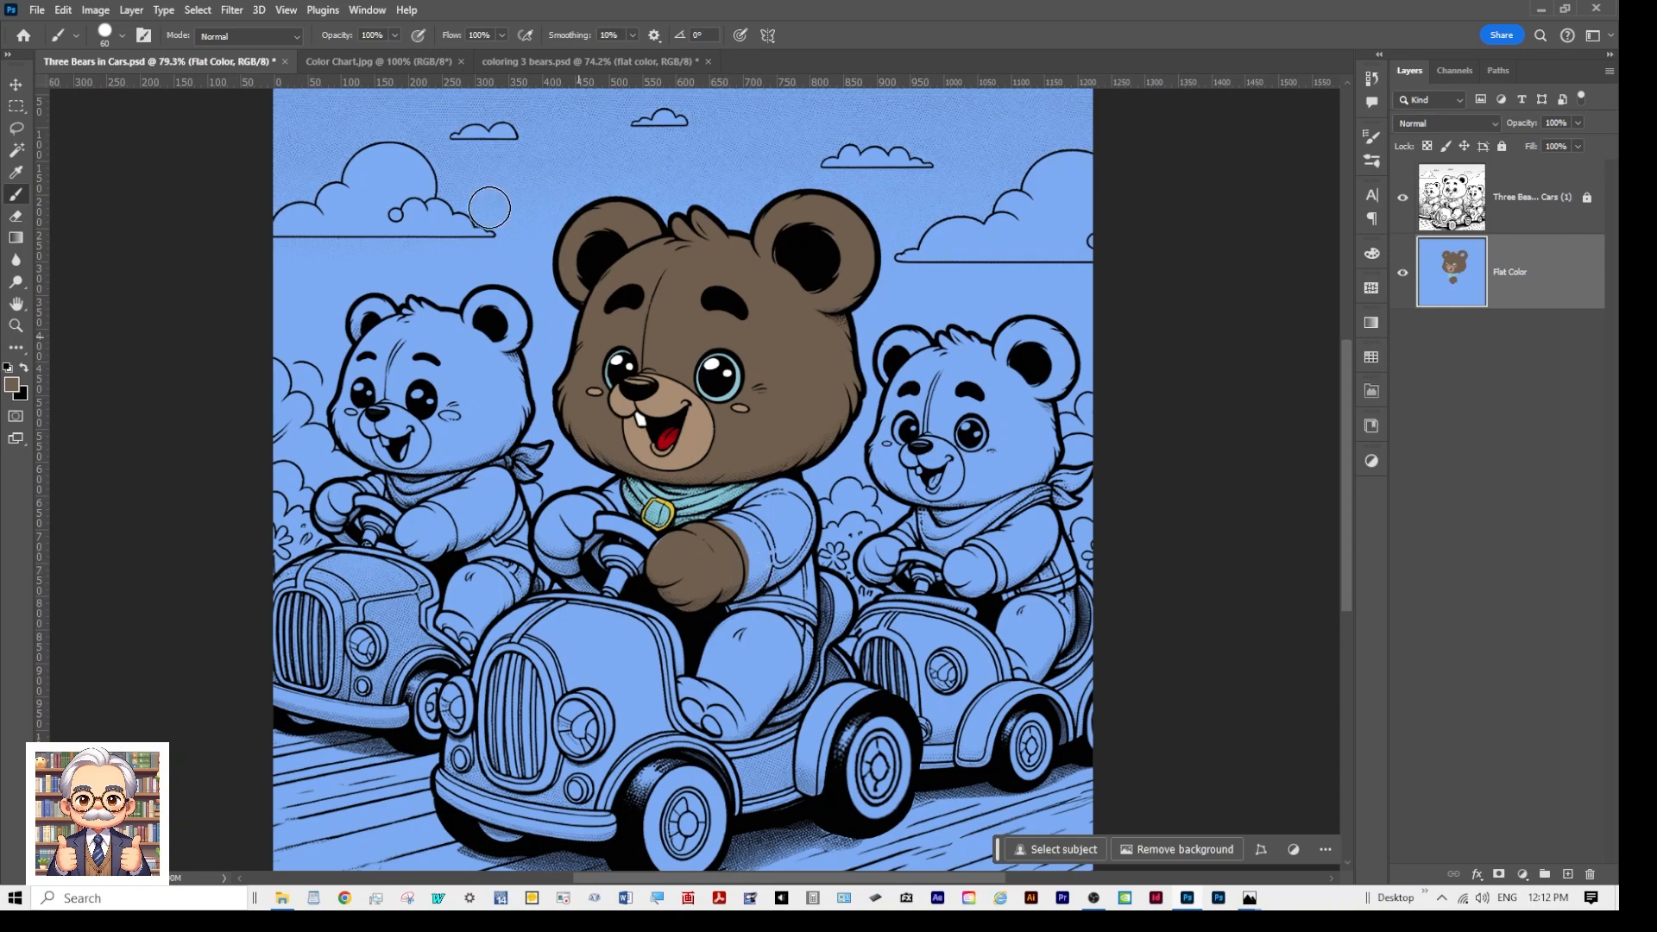
Step: Sample the center bear's dark teal clothes color from Color Chart.jpg and return to Three Bears in Cars.psd
{"action": "left_click", "coordinate": [397, 61]}
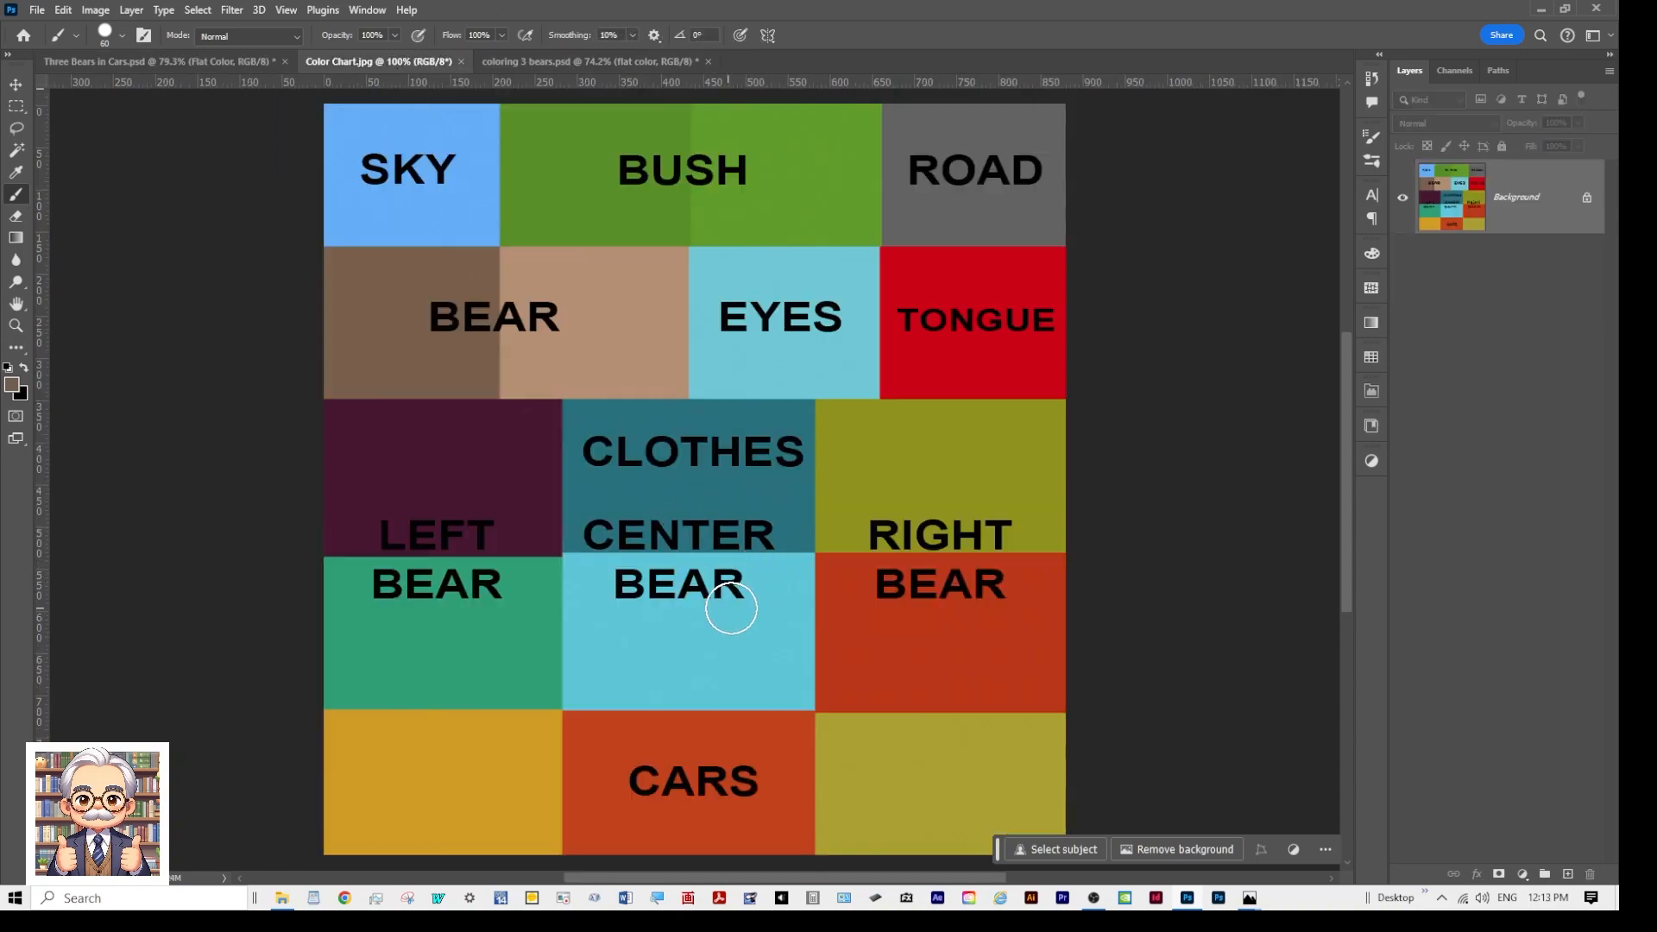
{"action": "left_click", "coordinate": [777, 494], "text": "alt"}
{"action": "left_click", "coordinate": [238, 62]}
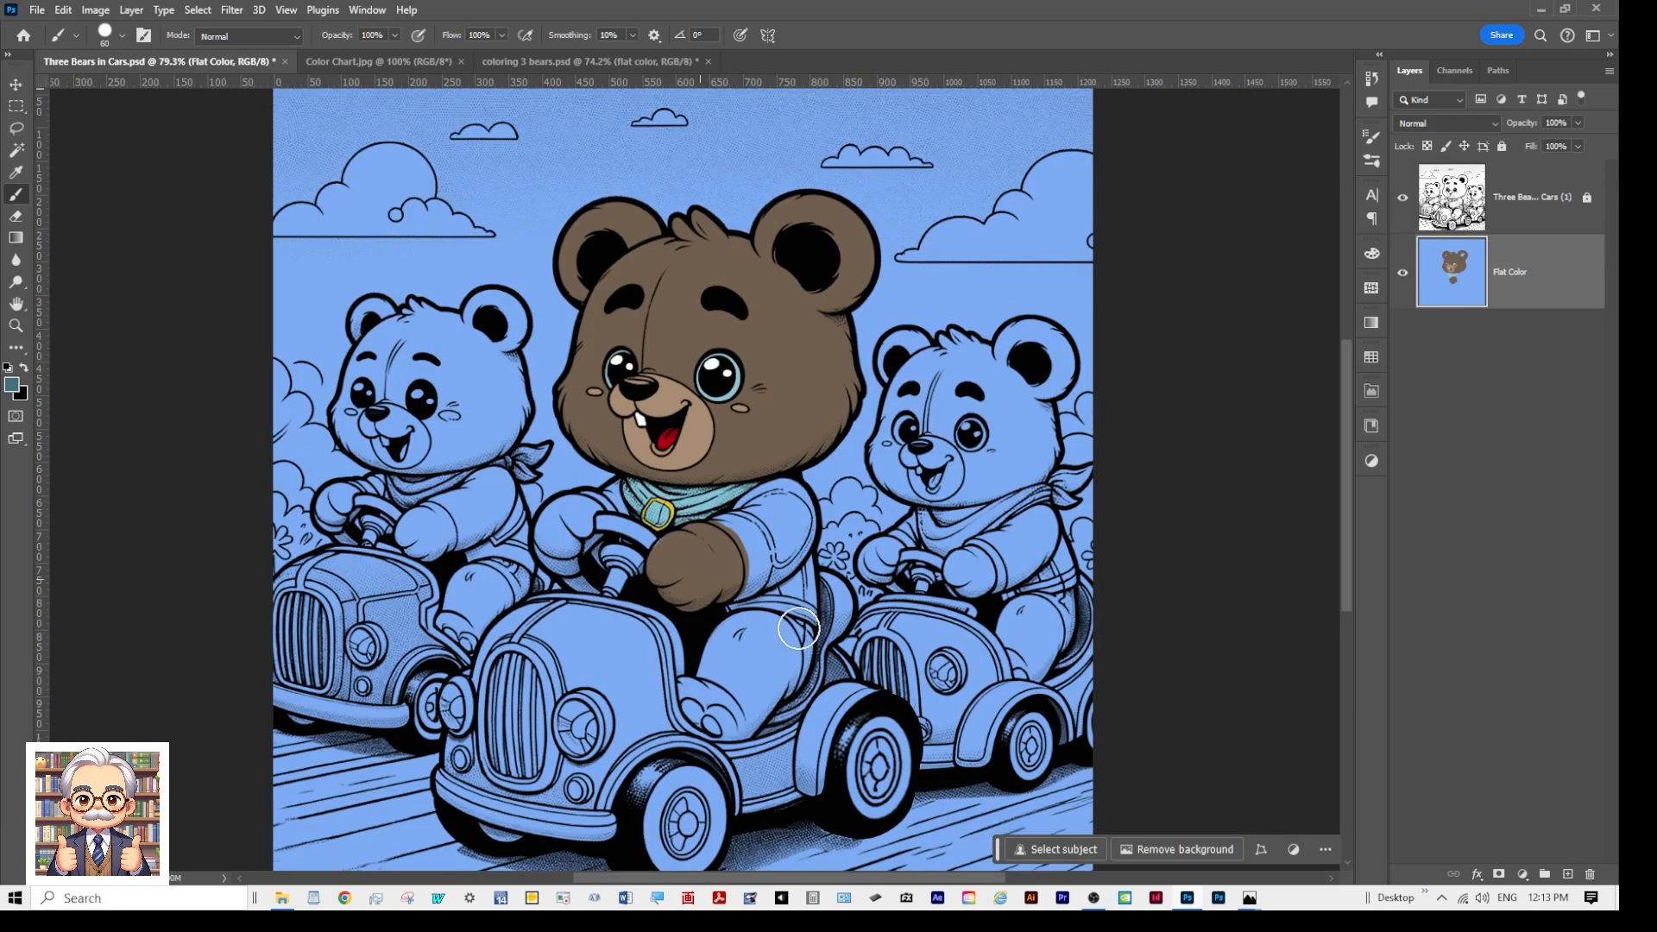
Step: Reduce the brush size and paint the center bear's shoulder and upper sleeve dark teal on the Flat Color layer
{"action": "scroll", "coordinate": [790, 604], "scroll_direction": "up", "scroll_amount": 5}
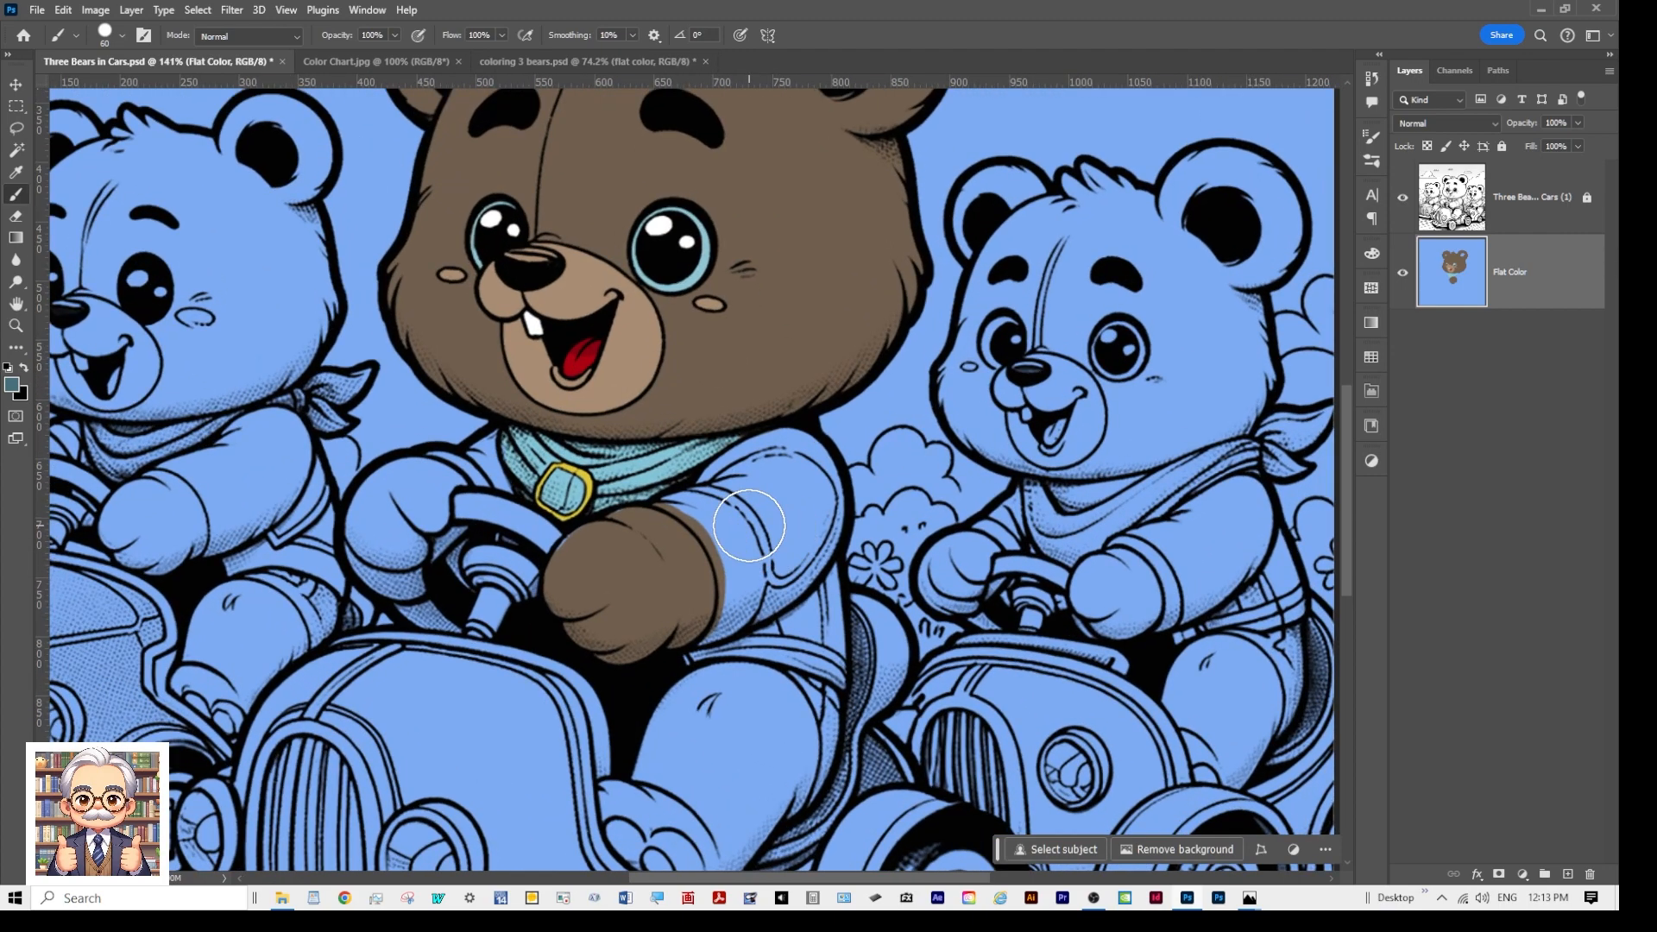
{"action": "key", "text": "["}
{"action": "key", "text": "["}
{"action": "key", "text": "["}
{"action": "key", "text": "["}
{"action": "scroll", "coordinate": [721, 518], "scroll_direction": "up", "scroll_amount": 3}
{"action": "key", "text": "["}
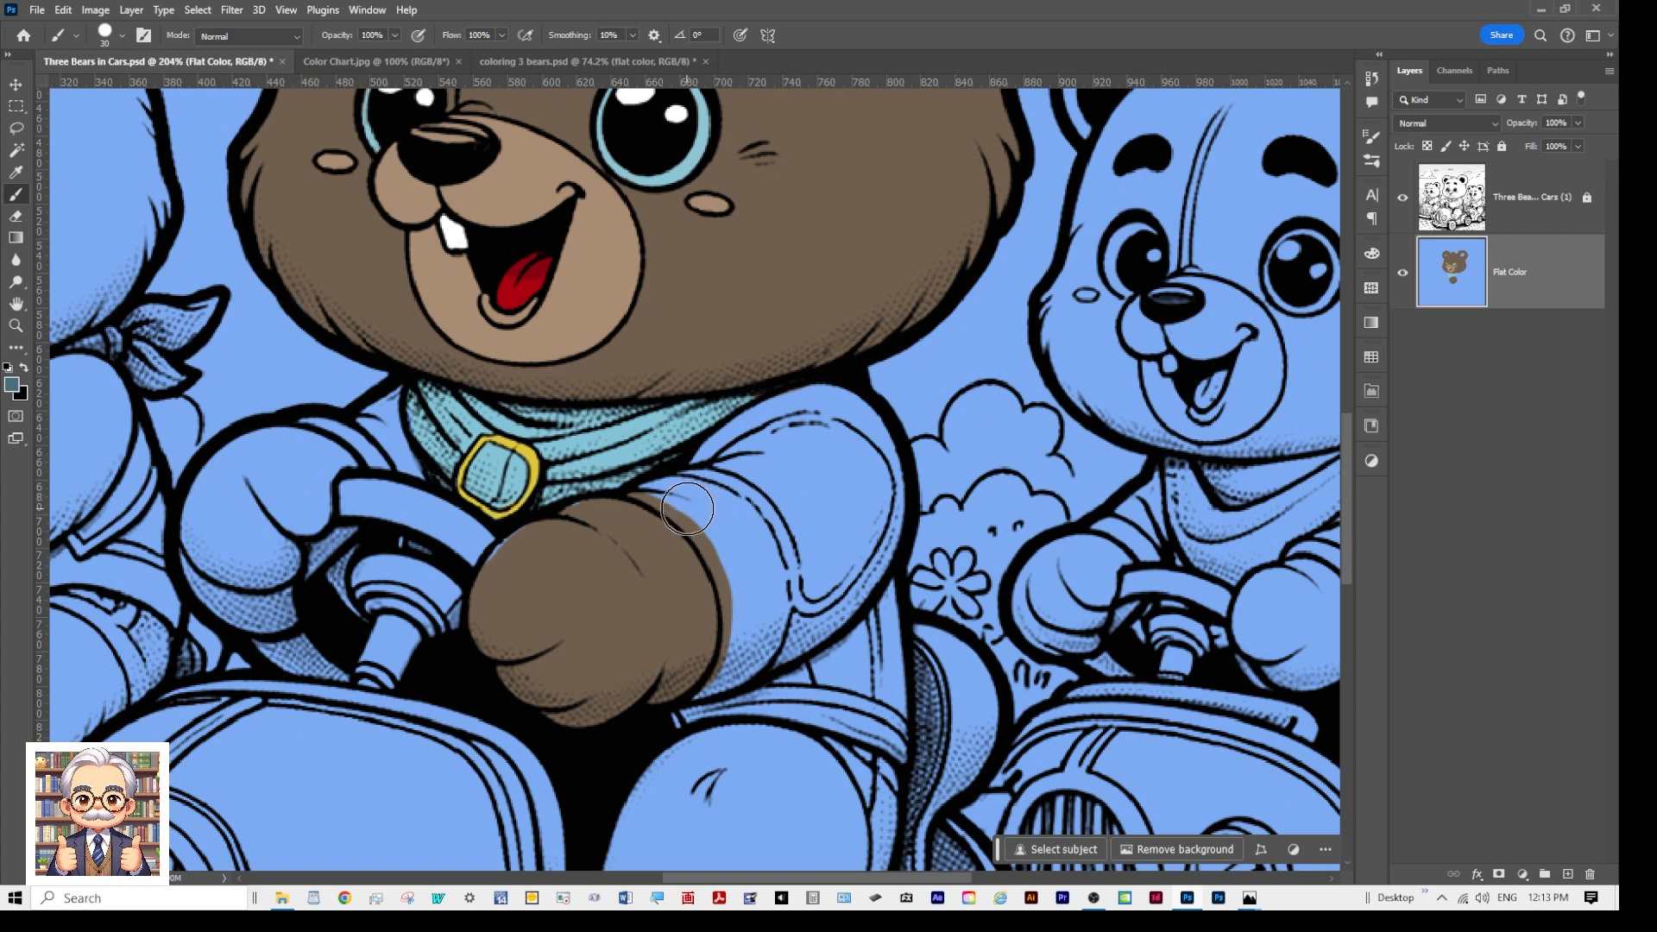
{"action": "mouse_move", "coordinate": [691, 503]}
{"action": "left_mouse_down"}
{"action": "mouse_move", "coordinate": [736, 564]}
{"action": "mouse_move", "coordinate": [684, 498]}
{"action": "mouse_move", "coordinate": [740, 445]}
{"action": "mouse_move", "coordinate": [783, 417]}
{"action": "mouse_move", "coordinate": [844, 414]}
{"action": "mouse_move", "coordinate": [876, 474]}
{"action": "mouse_move", "coordinate": [851, 593]}
{"action": "mouse_move", "coordinate": [866, 570]}
{"action": "mouse_move", "coordinate": [880, 647]}
{"action": "mouse_move", "coordinate": [865, 640]}
{"action": "mouse_move", "coordinate": [859, 583]}
{"action": "left_mouse_up"}
{"action": "mouse_move", "coordinate": [826, 515]}
{"action": "left_mouse_down"}
{"action": "mouse_move", "coordinate": [734, 495]}
{"action": "mouse_move", "coordinate": [774, 455]}
{"action": "mouse_move", "coordinate": [817, 454]}
{"action": "mouse_move", "coordinate": [832, 491]}
{"action": "mouse_move", "coordinate": [753, 479]}
{"action": "mouse_move", "coordinate": [653, 489]}
{"action": "left_mouse_up"}
Step: Fill the rest of the center bear's sleeve, its cuff and the side of the shirt with dark teal, adjusting the brush size to fit
{"action": "key", "text": "["}
{"action": "key", "text": "["}
{"action": "key", "text": "["}
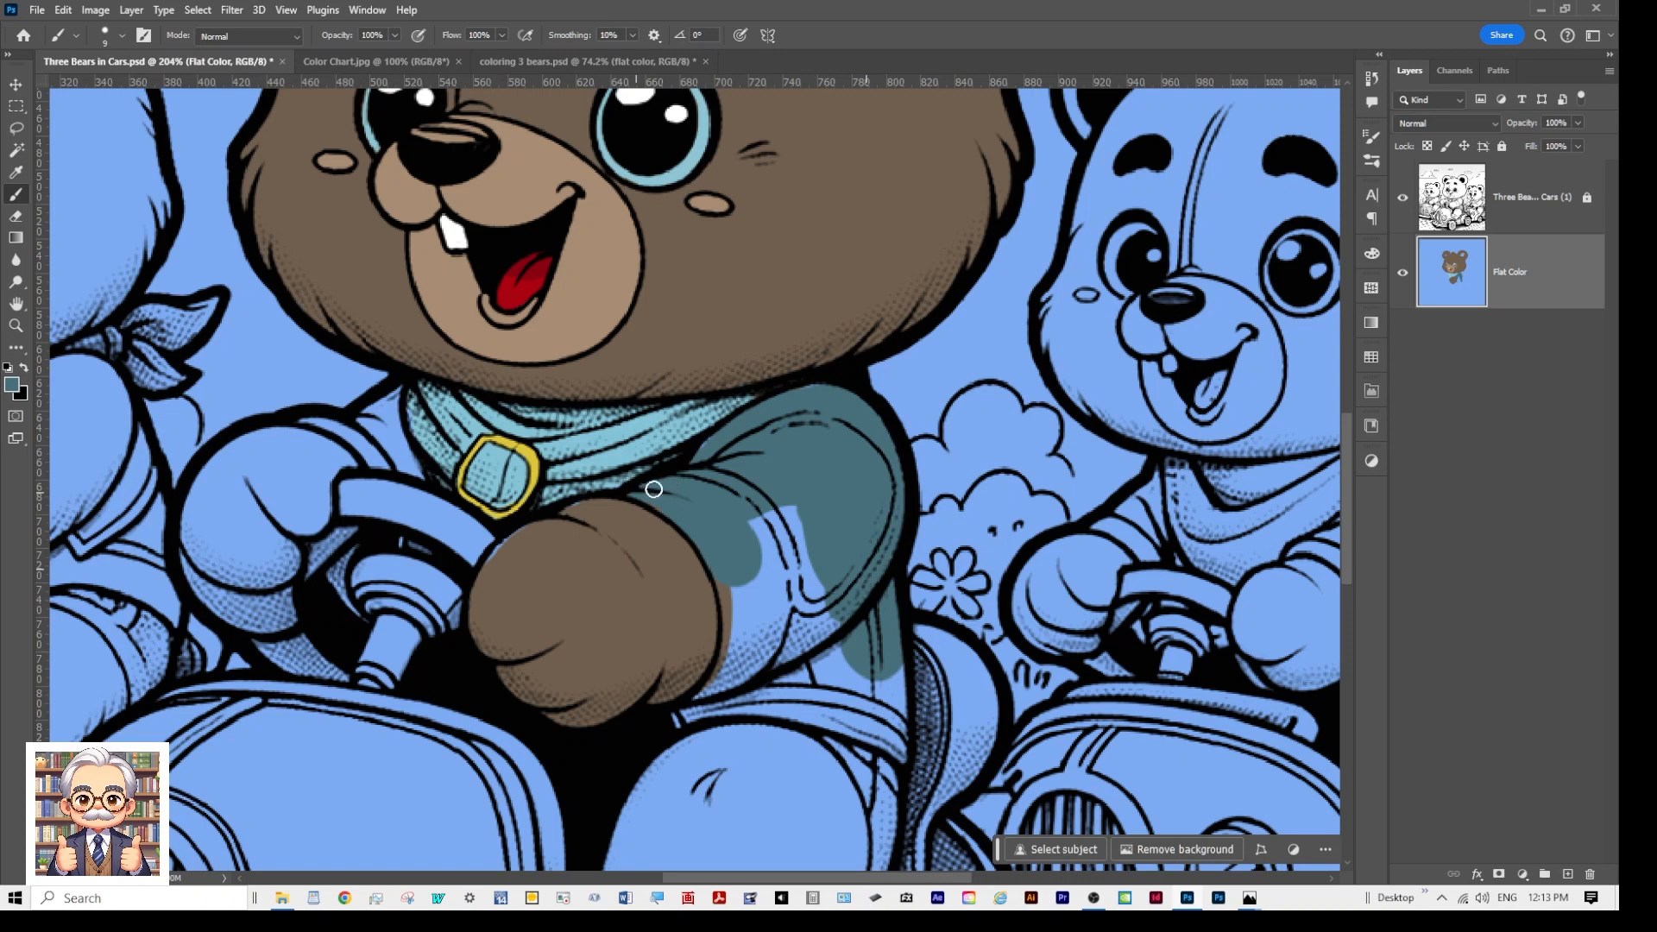
{"action": "left_click_drag", "start_coordinate": [772, 555], "coordinate": [757, 518]}
{"action": "mouse_move", "coordinate": [729, 625]}
{"action": "left_mouse_down"}
{"action": "mouse_move", "coordinate": [698, 695]}
{"action": "mouse_move", "coordinate": [787, 681]}
{"action": "mouse_move", "coordinate": [751, 660]}
{"action": "mouse_move", "coordinate": [753, 584]}
{"action": "mouse_move", "coordinate": [735, 674]}
{"action": "left_mouse_up"}
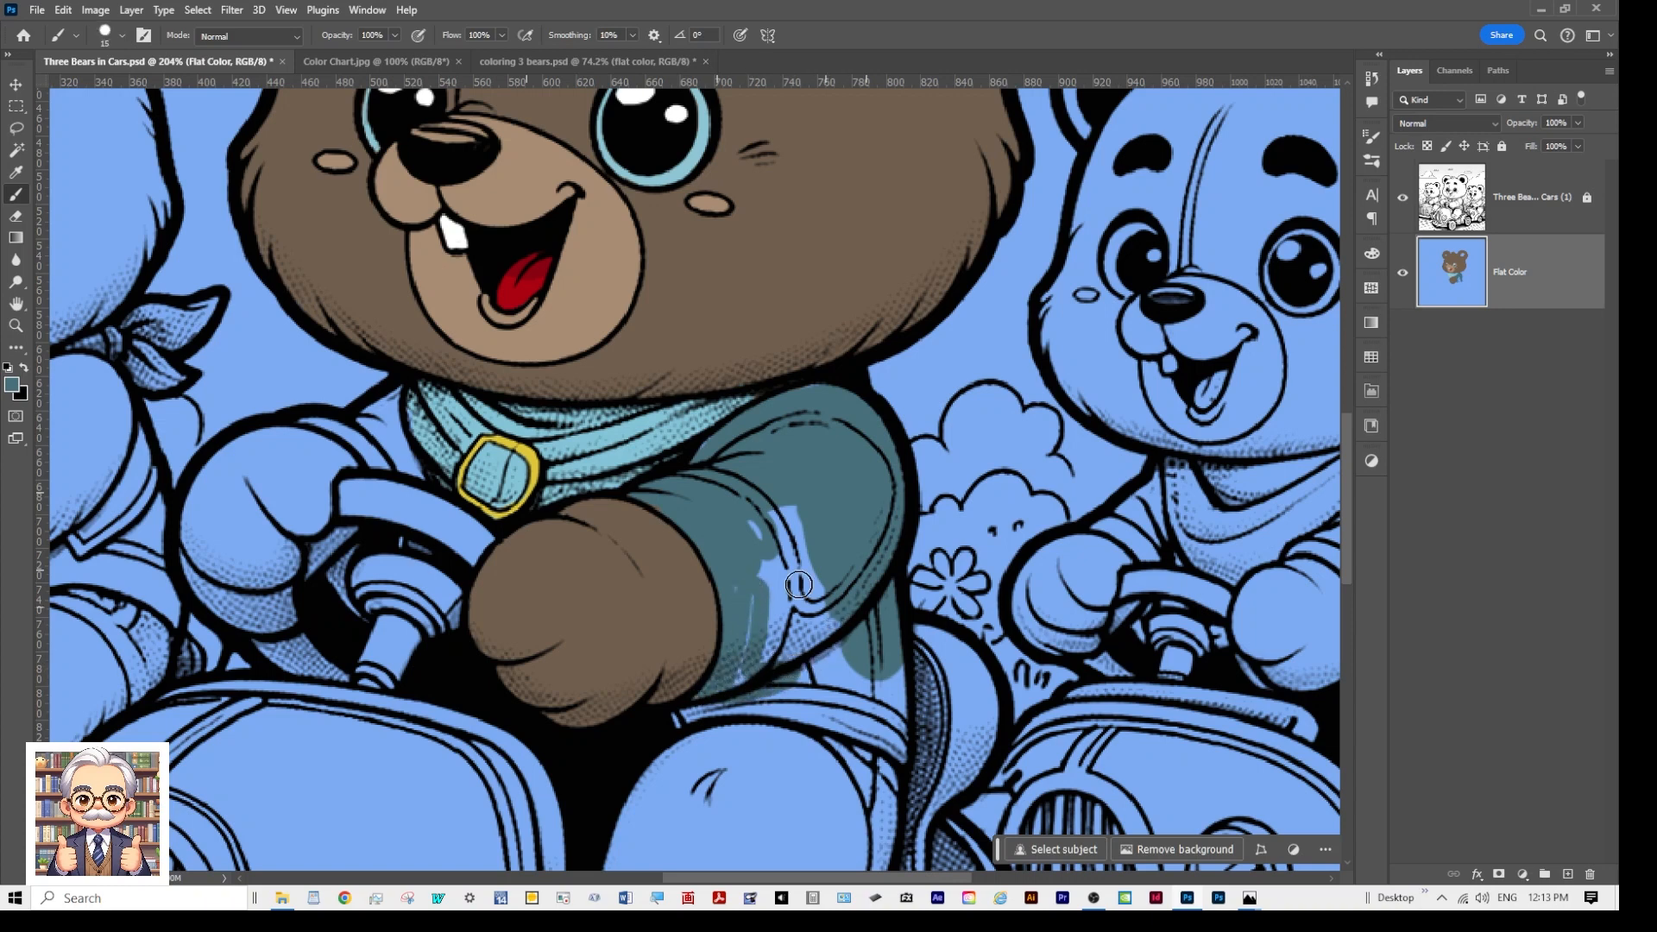
{"action": "key", "text": "bracketright"}
{"action": "key", "text": "bracketright"}
{"action": "mouse_move", "coordinate": [782, 505]}
{"action": "left_mouse_down"}
{"action": "mouse_move", "coordinate": [842, 679]}
{"action": "mouse_move", "coordinate": [820, 551]}
{"action": "mouse_move", "coordinate": [781, 498]}
{"action": "mouse_move", "coordinate": [794, 591]}
{"action": "mouse_move", "coordinate": [768, 525]}
{"action": "mouse_move", "coordinate": [742, 570]}
{"action": "mouse_move", "coordinate": [728, 525]}
{"action": "mouse_move", "coordinate": [762, 649]}
{"action": "mouse_move", "coordinate": [751, 688]}
{"action": "mouse_move", "coordinate": [810, 627]}
{"action": "mouse_move", "coordinate": [794, 681]}
{"action": "mouse_move", "coordinate": [860, 683]}
{"action": "mouse_move", "coordinate": [874, 664]}
{"action": "mouse_move", "coordinate": [883, 687]}
{"action": "mouse_move", "coordinate": [883, 662]}
{"action": "mouse_move", "coordinate": [887, 712]}
{"action": "mouse_move", "coordinate": [866, 674]}
{"action": "left_mouse_up"}
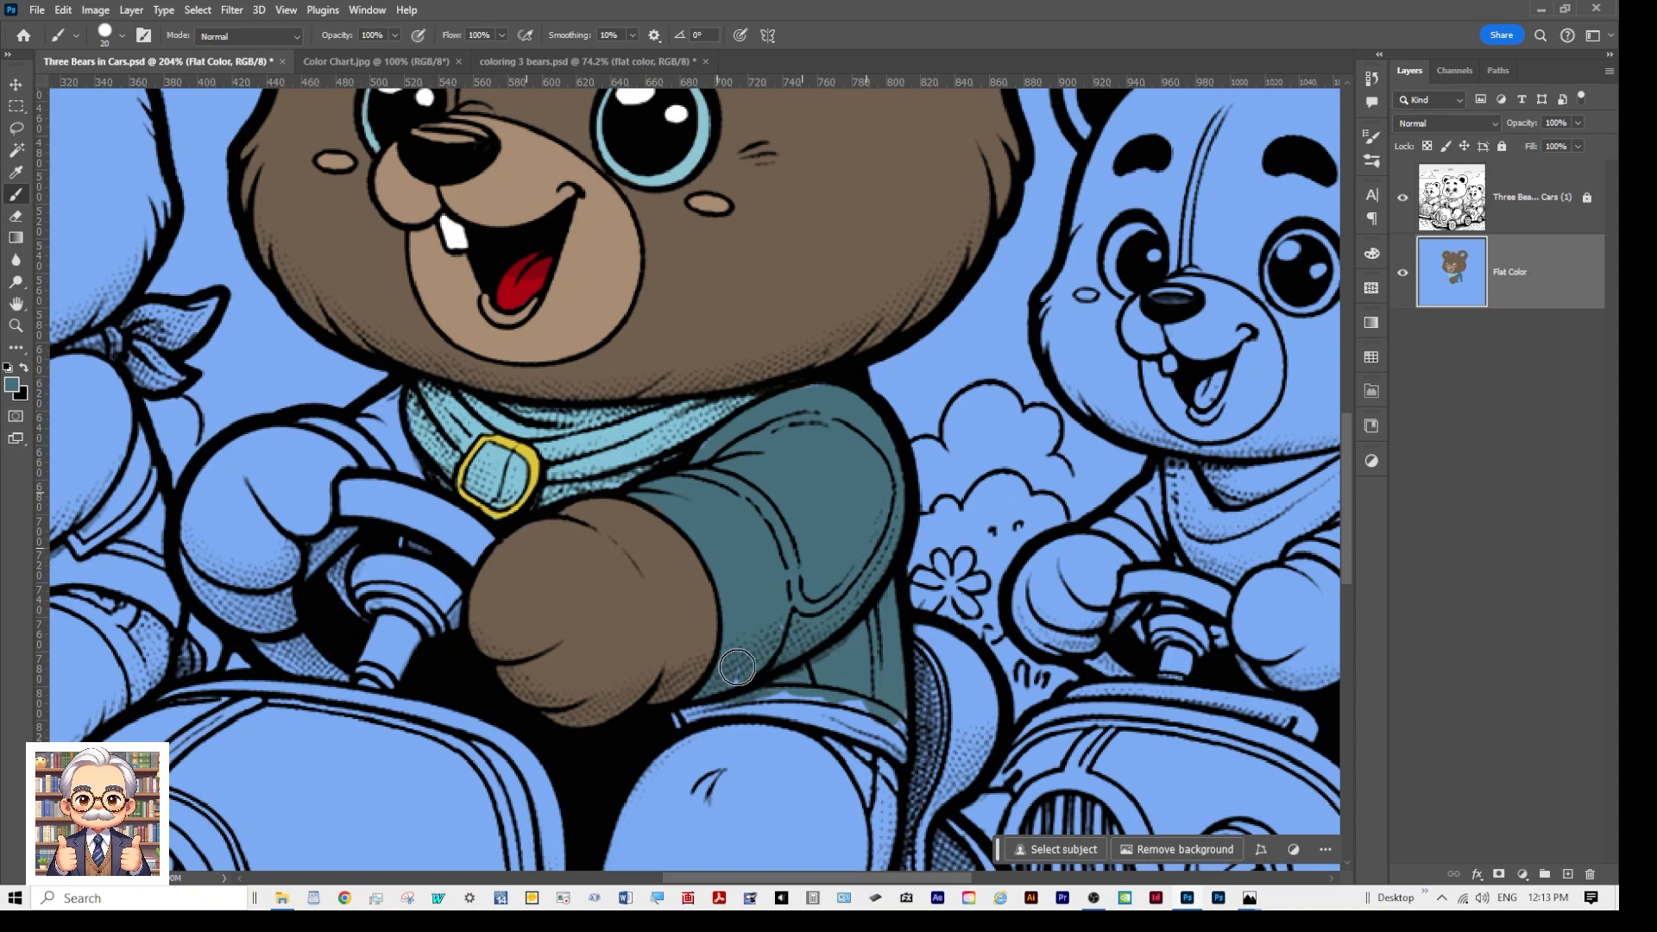
{"action": "left_click_drag", "start_coordinate": [736, 666], "coordinate": [747, 669]}
{"action": "left_click_drag", "start_coordinate": [778, 605], "coordinate": [791, 612]}
Step: Sample the darker bush green from Color Chart.jpg and return to Three Bears in Cars.psd
{"action": "scroll", "coordinate": [604, 669], "scroll_direction": "down", "scroll_amount": 3}
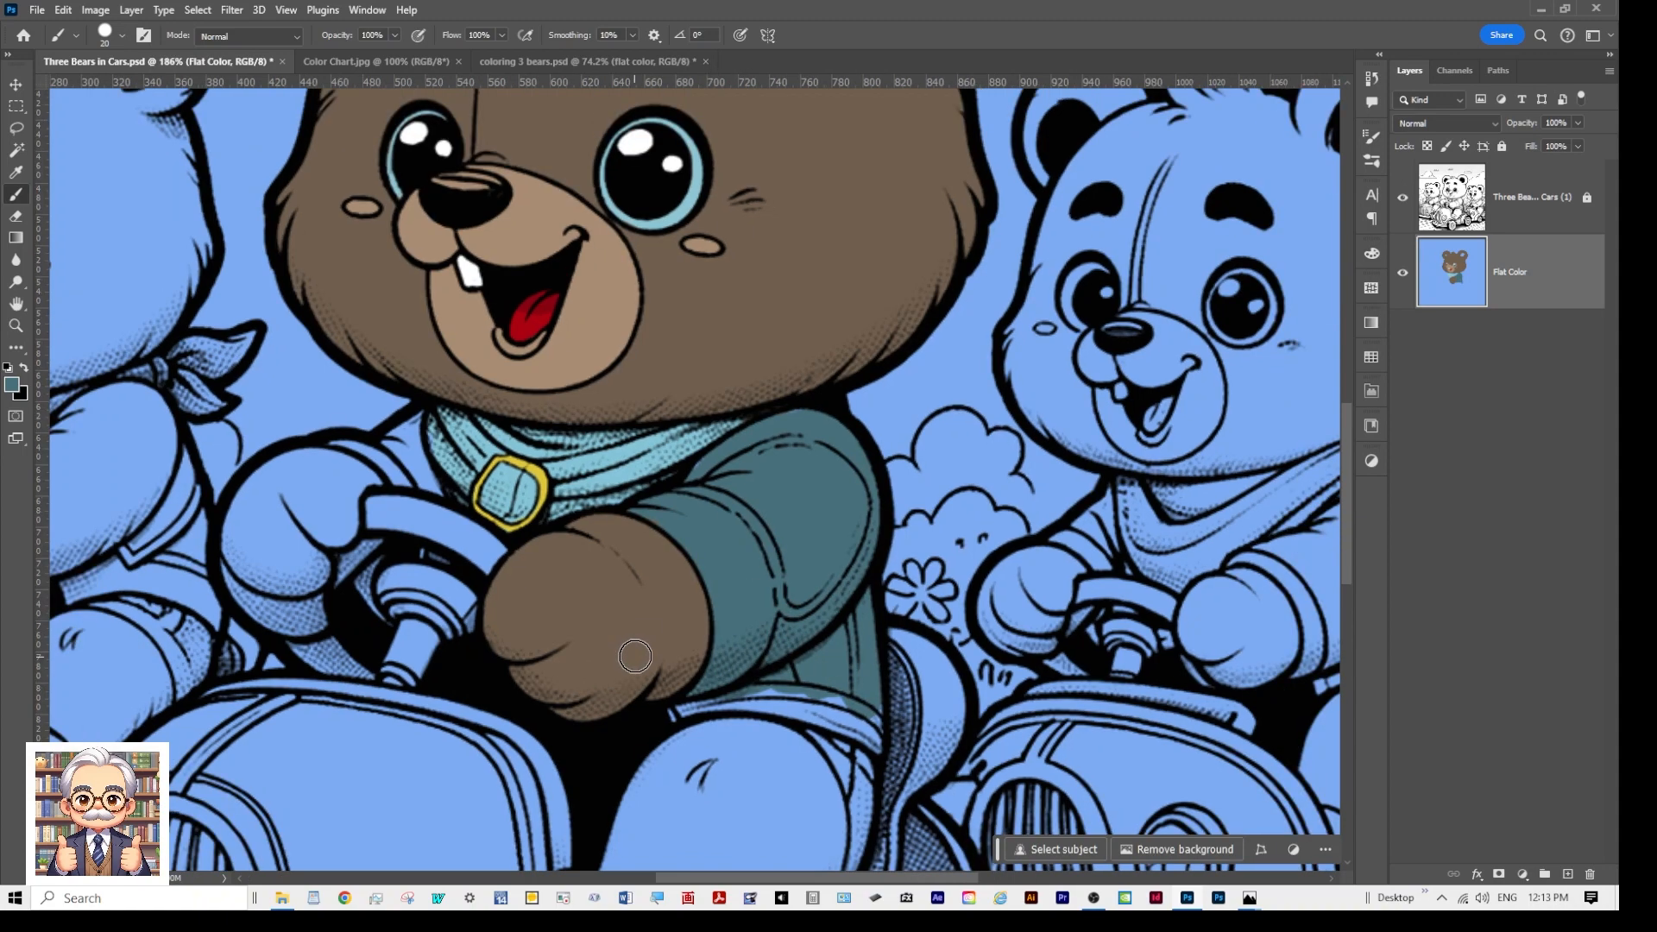
{"action": "scroll", "coordinate": [639, 660], "scroll_direction": "down", "scroll_amount": 3}
{"action": "scroll", "coordinate": [699, 651], "scroll_direction": "down", "scroll_amount": 1}
{"action": "scroll", "coordinate": [703, 658], "scroll_direction": "down", "scroll_amount": 2}
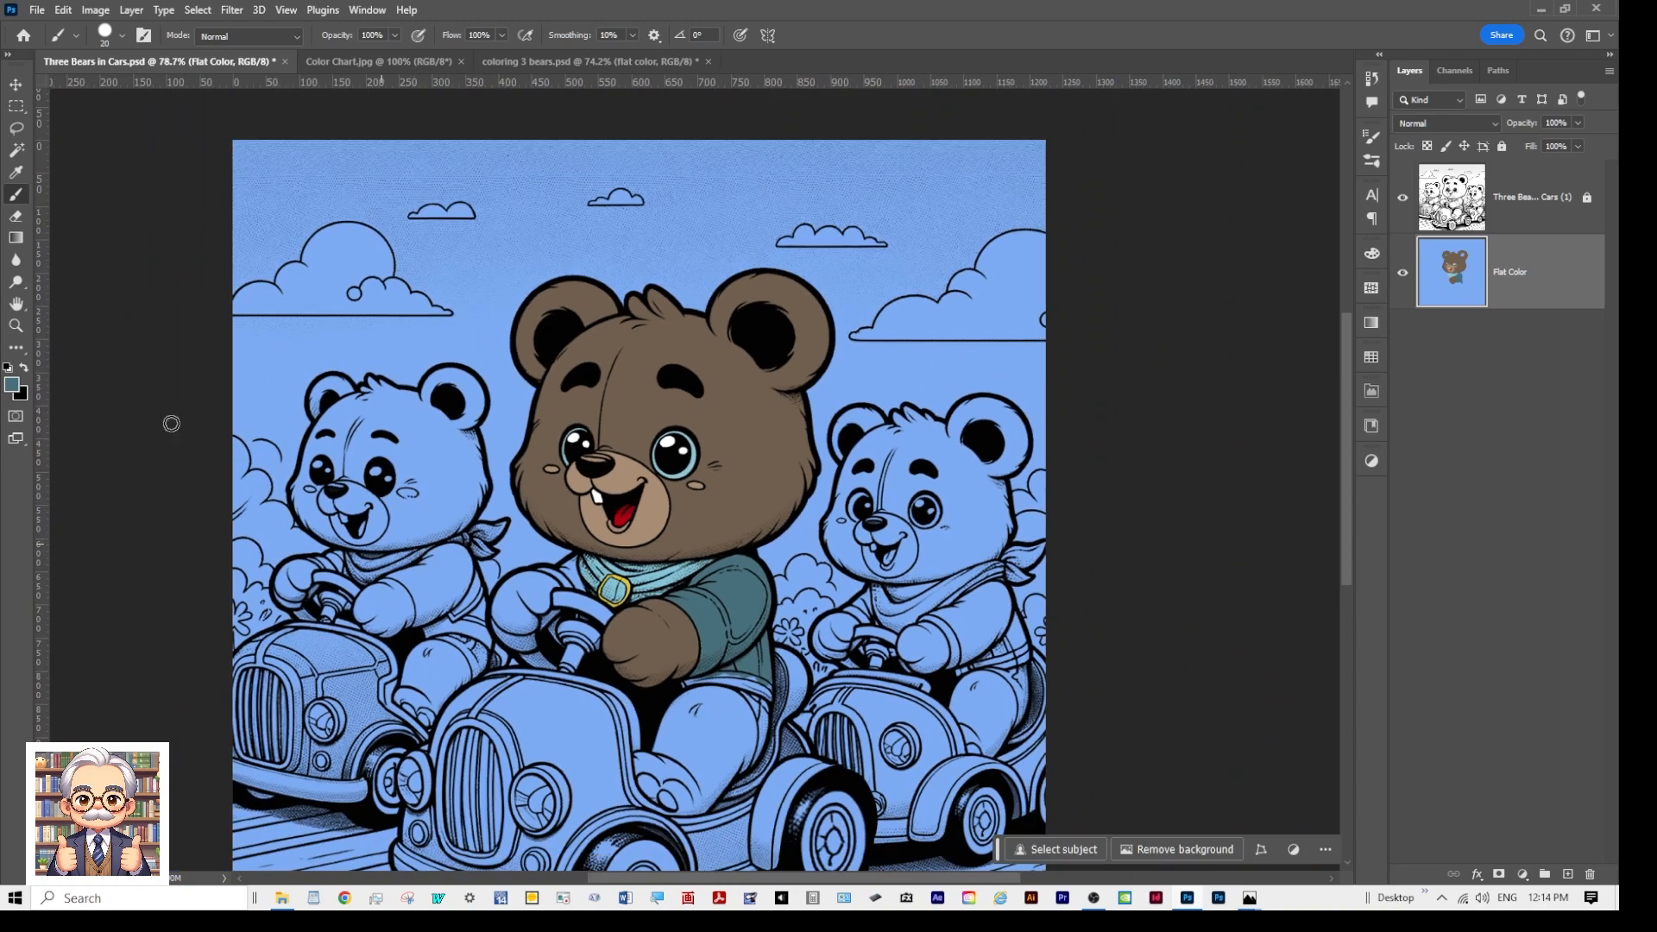
{"action": "left_click", "coordinate": [356, 62]}
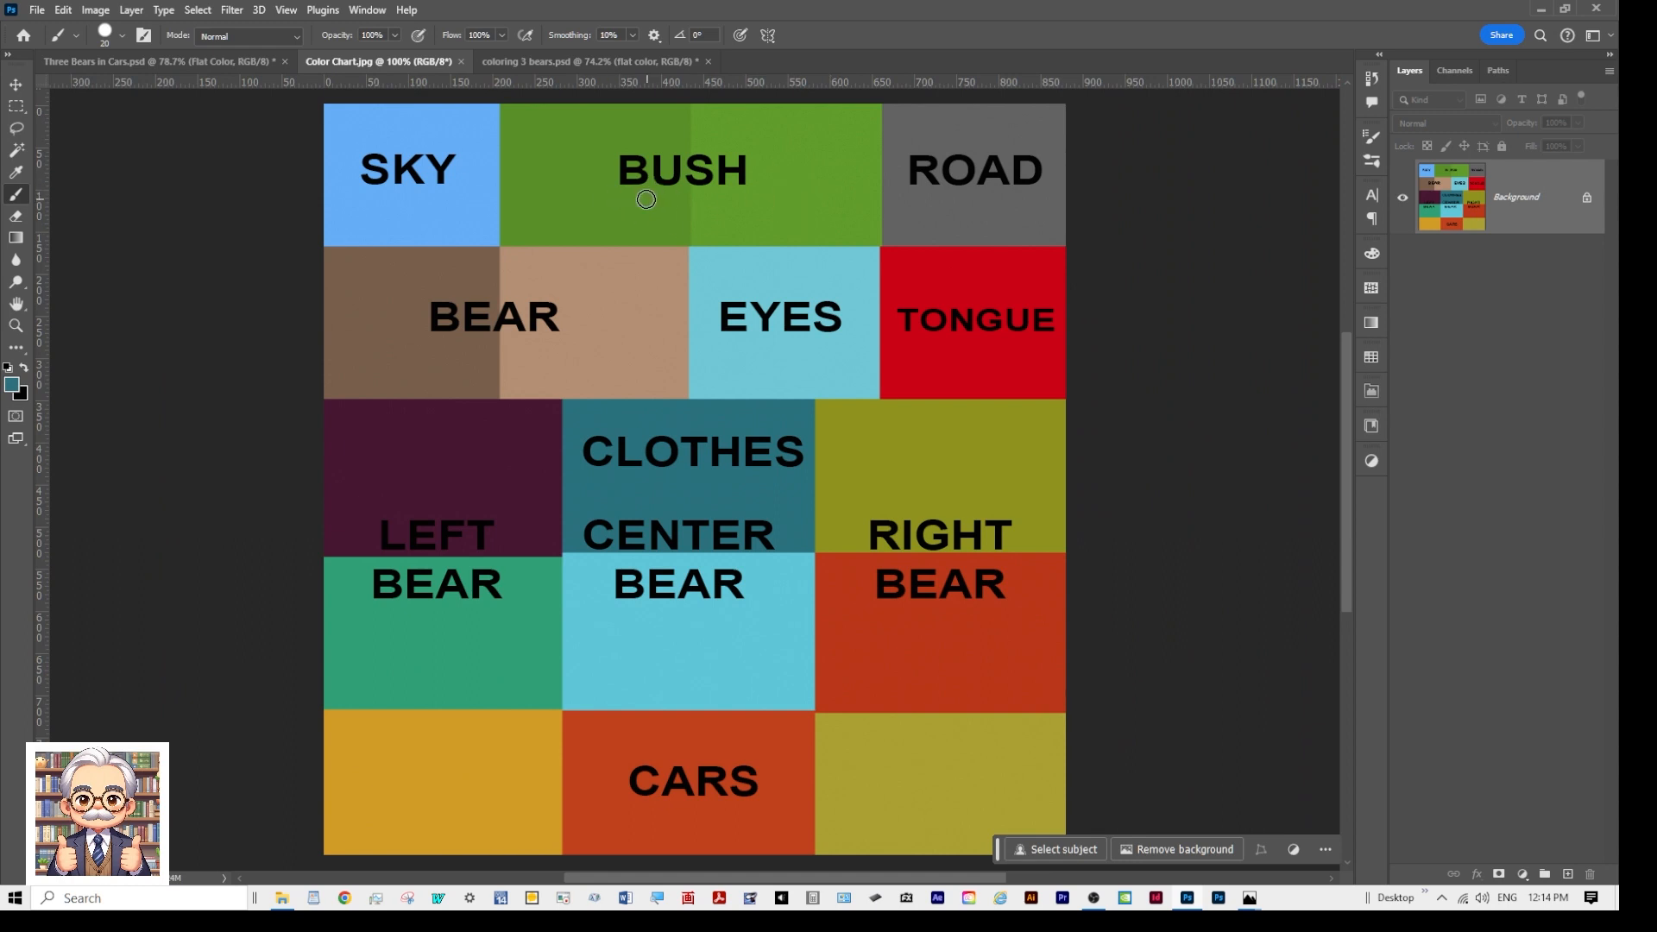
{"action": "left_click", "coordinate": [603, 202], "text": "alt"}
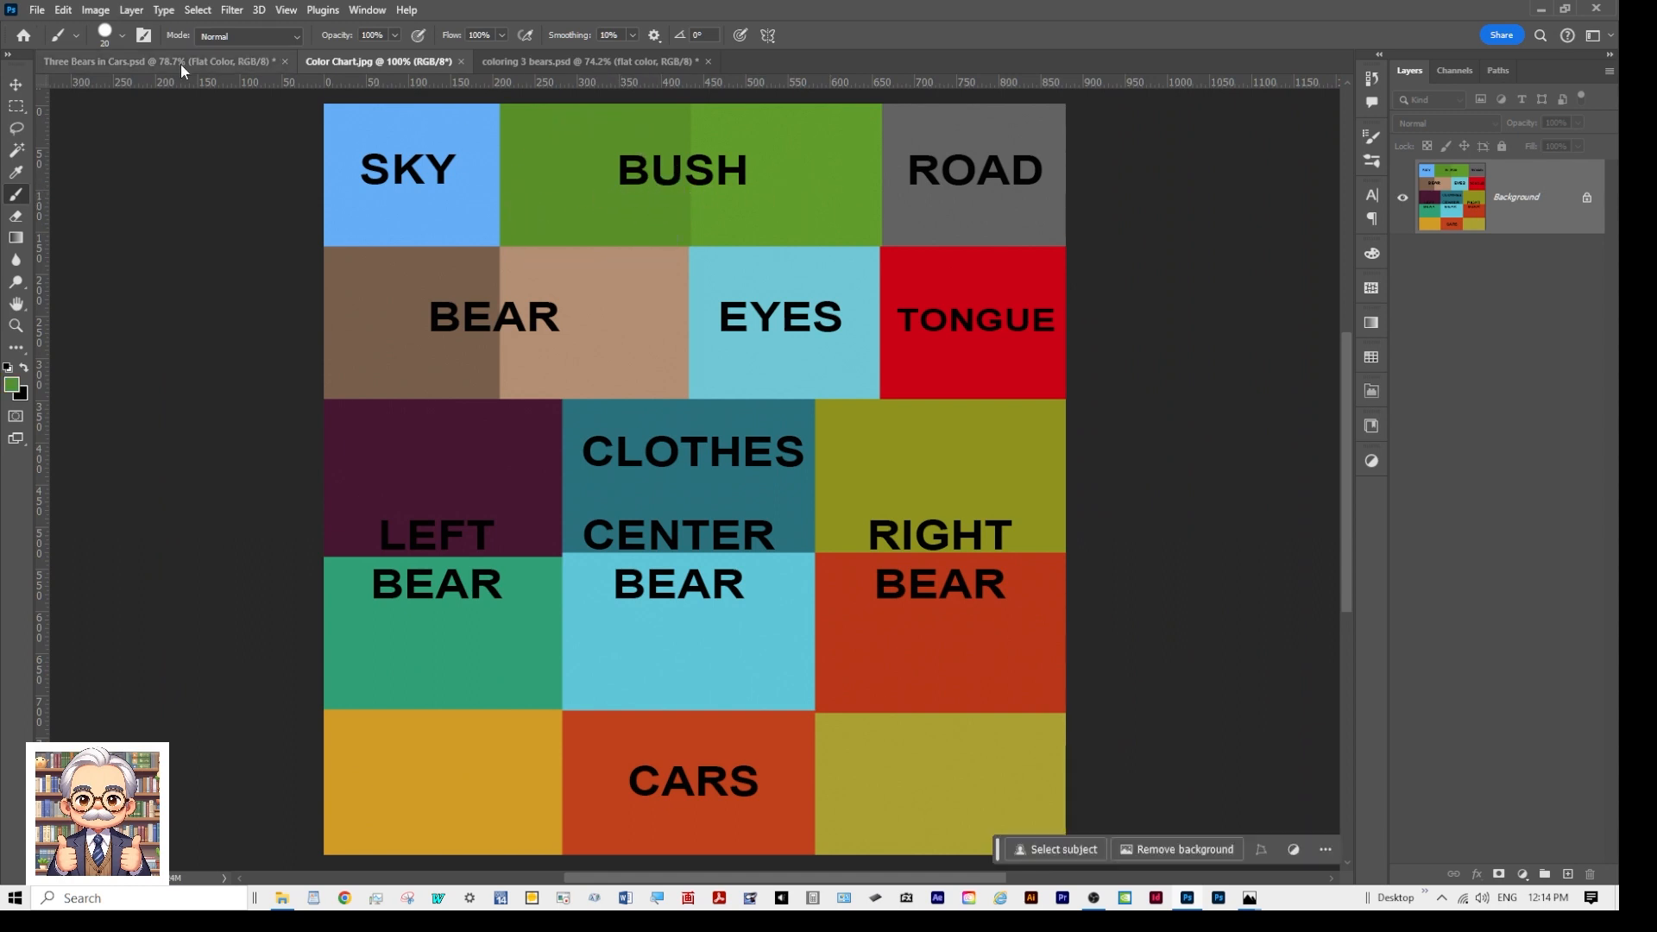
{"action": "left_click", "coordinate": [152, 62]}
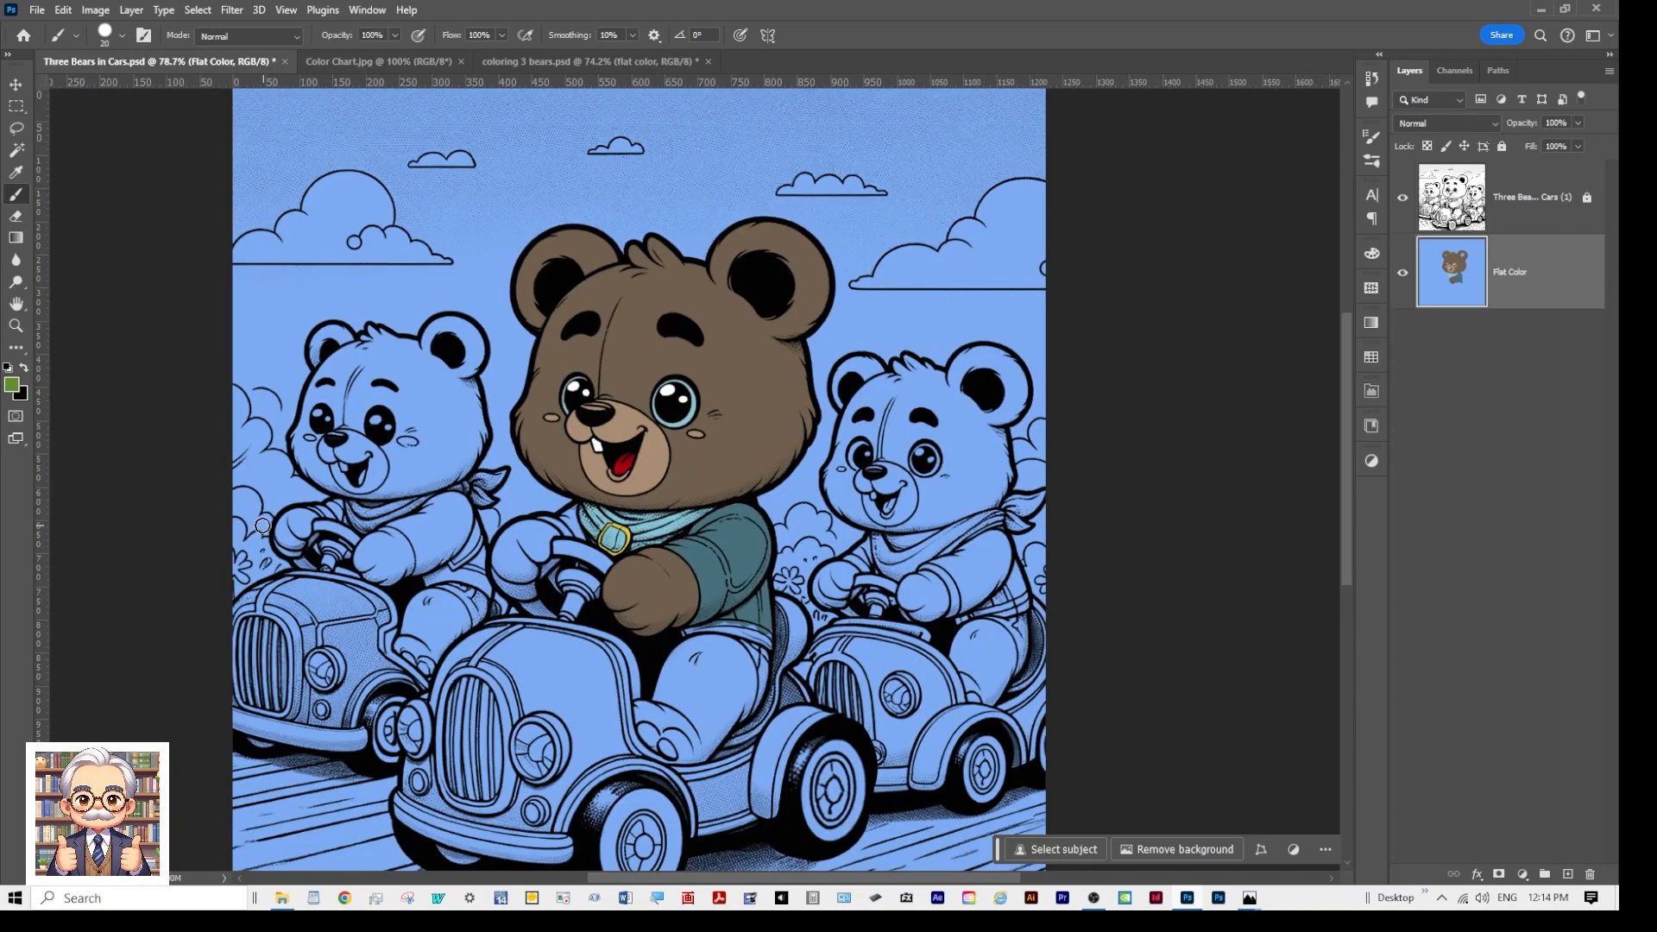
Step: Paint the upper part of the bush behind the left bear green, using a smaller brush beneath its chin
{"action": "scroll", "coordinate": [263, 525], "scroll_direction": "up", "scroll_amount": 3}
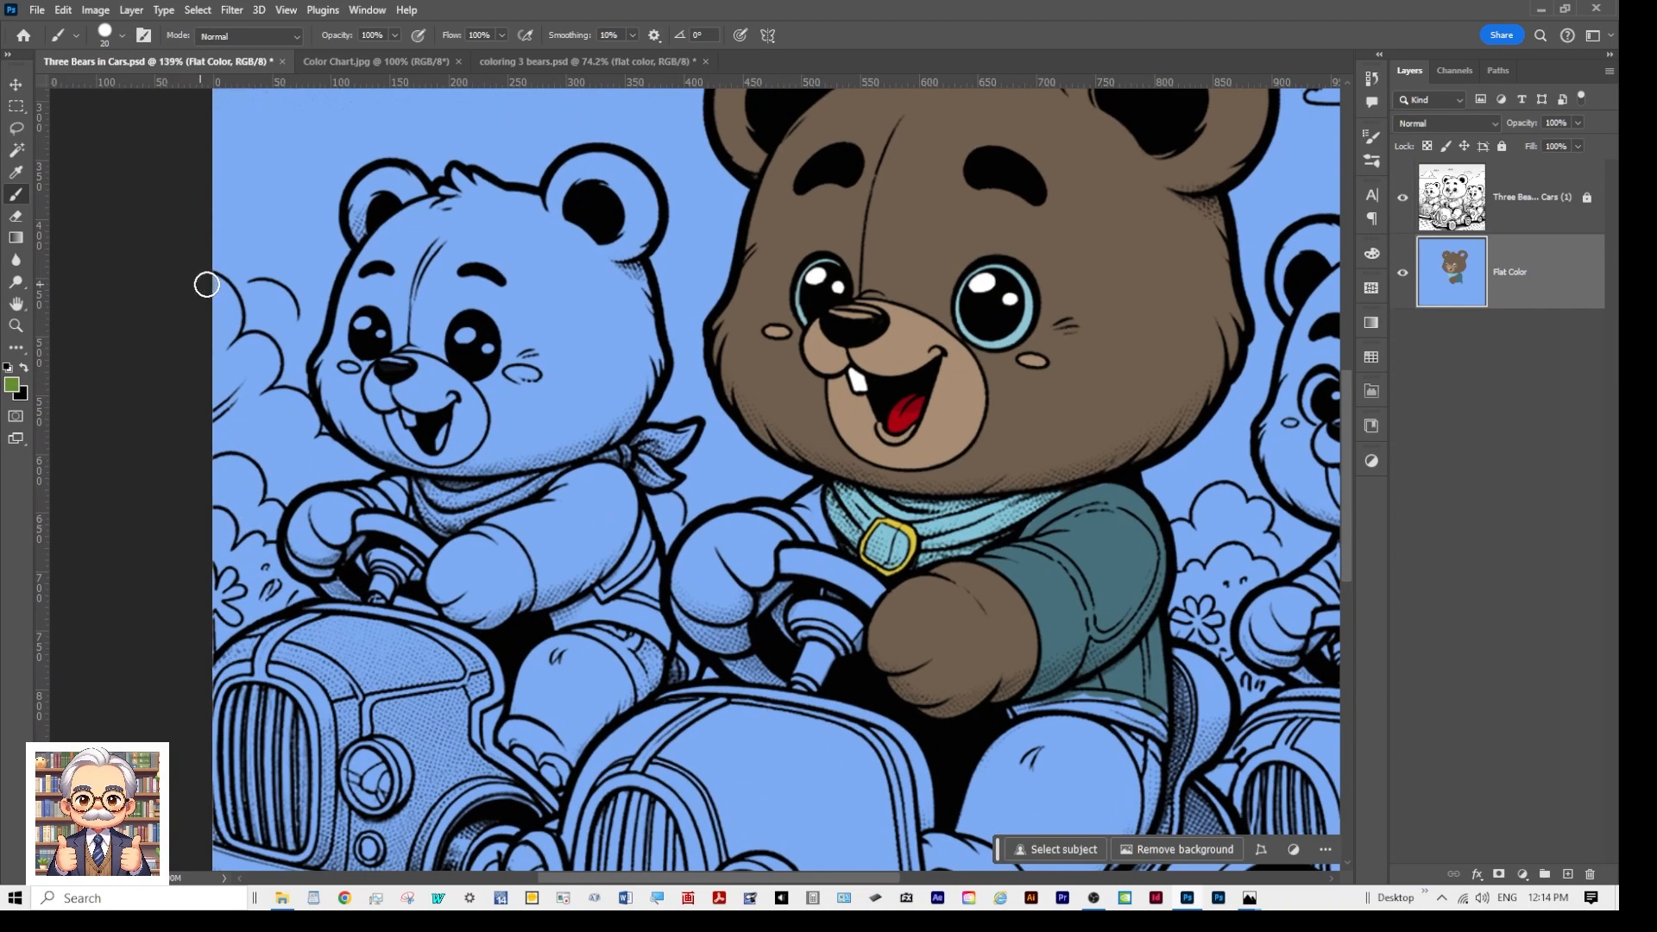
{"action": "mouse_move", "coordinate": [206, 285]}
{"action": "left_mouse_down"}
{"action": "mouse_move", "coordinate": [225, 336]}
{"action": "mouse_move", "coordinate": [219, 295]}
{"action": "mouse_move", "coordinate": [234, 376]}
{"action": "mouse_move", "coordinate": [250, 346]}
{"action": "mouse_move", "coordinate": [269, 365]}
{"action": "mouse_move", "coordinate": [252, 383]}
{"action": "mouse_move", "coordinate": [252, 346]}
{"action": "mouse_move", "coordinate": [185, 396]}
{"action": "mouse_move", "coordinate": [233, 380]}
{"action": "mouse_move", "coordinate": [211, 457]}
{"action": "mouse_move", "coordinate": [264, 413]}
{"action": "mouse_move", "coordinate": [245, 402]}
{"action": "mouse_move", "coordinate": [291, 404]}
{"action": "mouse_move", "coordinate": [307, 424]}
{"action": "mouse_move", "coordinate": [270, 407]}
{"action": "mouse_move", "coordinate": [236, 284]}
{"action": "mouse_move", "coordinate": [228, 302]}
{"action": "mouse_move", "coordinate": [263, 292]}
{"action": "mouse_move", "coordinate": [284, 326]}
{"action": "mouse_move", "coordinate": [266, 348]}
{"action": "mouse_move", "coordinate": [284, 307]}
{"action": "mouse_move", "coordinate": [270, 292]}
{"action": "mouse_move", "coordinate": [232, 312]}
{"action": "mouse_move", "coordinate": [283, 319]}
{"action": "mouse_move", "coordinate": [211, 431]}
{"action": "mouse_move", "coordinate": [220, 451]}
{"action": "mouse_move", "coordinate": [252, 425]}
{"action": "mouse_move", "coordinate": [317, 441]}
{"action": "left_mouse_up"}
{"action": "mouse_move", "coordinate": [333, 452]}
{"action": "left_mouse_down"}
{"action": "mouse_move", "coordinate": [333, 467]}
{"action": "mouse_move", "coordinate": [304, 476]}
{"action": "mouse_move", "coordinate": [350, 466]}
{"action": "mouse_move", "coordinate": [306, 479]}
{"action": "mouse_move", "coordinate": [352, 467]}
{"action": "left_mouse_up"}
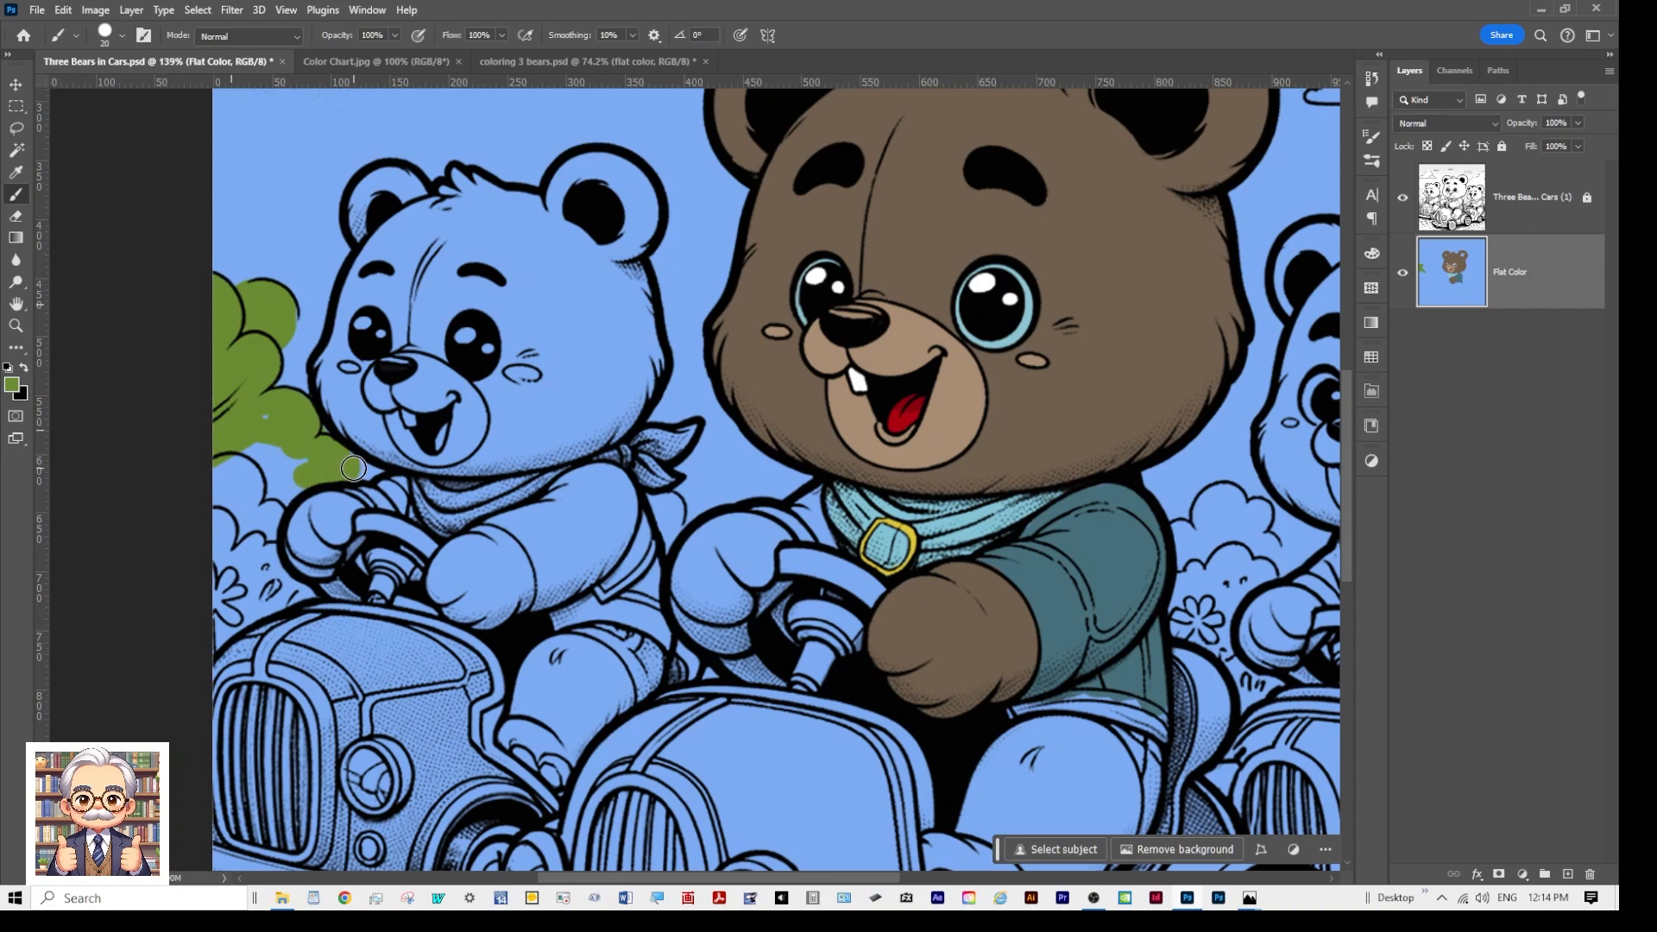
{"action": "key", "text": "bracketleft"}
{"action": "scroll", "coordinate": [353, 467], "scroll_direction": "up", "scroll_amount": 3}
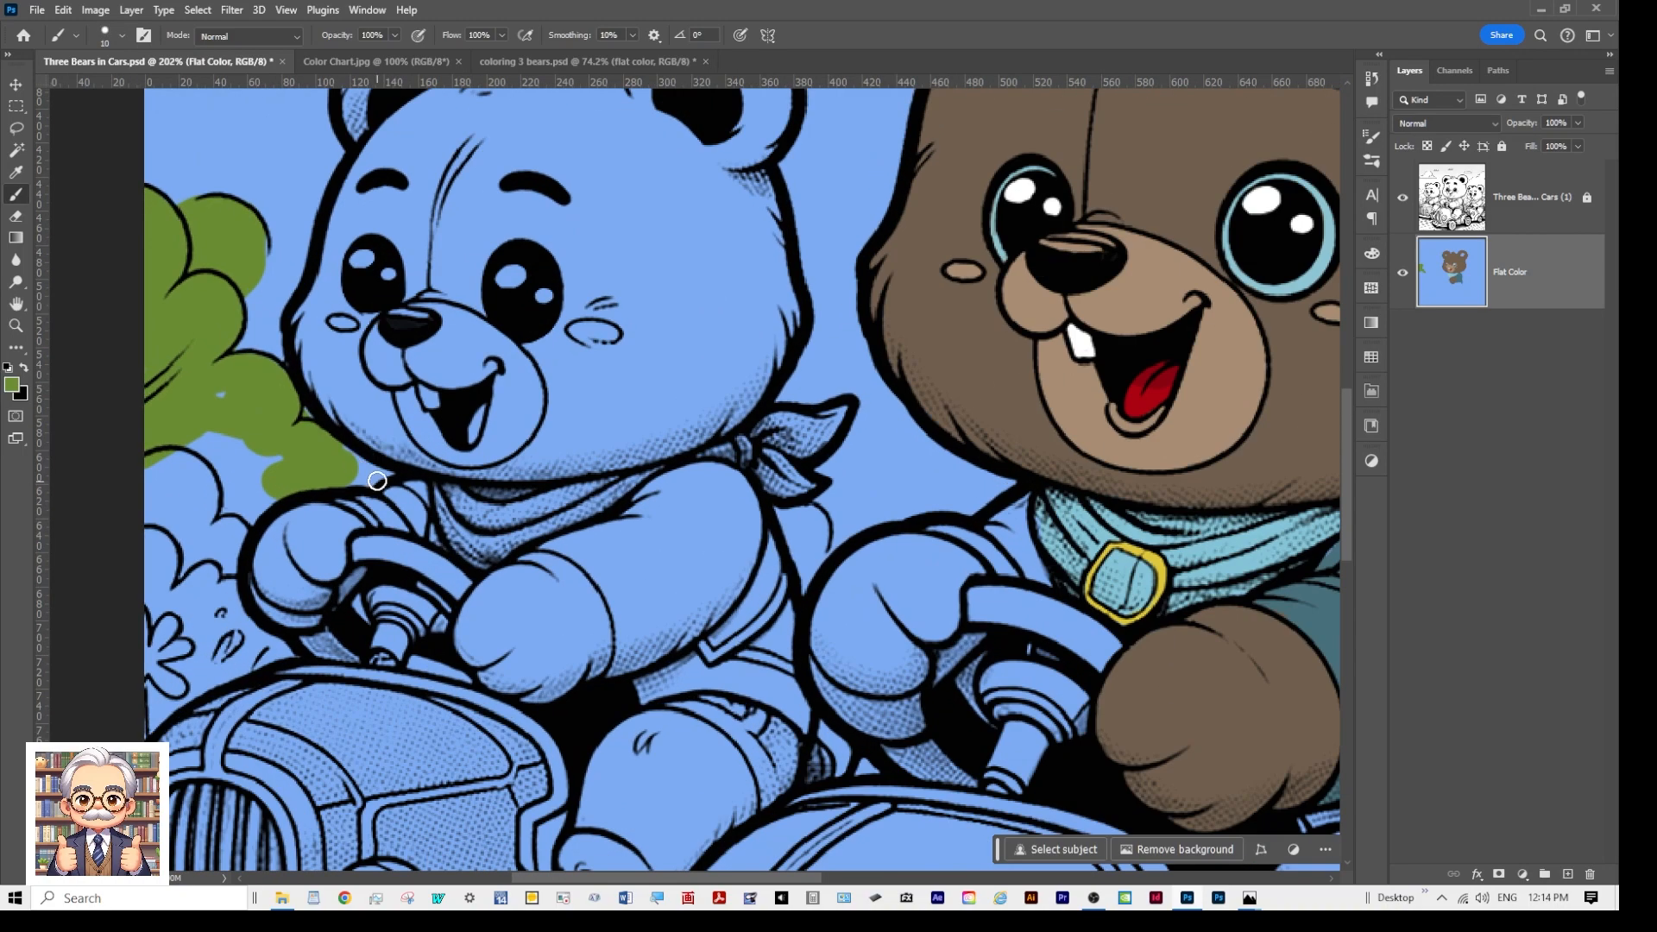
{"action": "mouse_move", "coordinate": [377, 481]}
{"action": "left_mouse_down"}
{"action": "mouse_move", "coordinate": [336, 451]}
{"action": "mouse_move", "coordinate": [389, 474]}
{"action": "left_mouse_up"}
Step: Paint the lower part of the left bush green down to the car's hood, varying the brush size to fill the small gaps
{"action": "key", "text": "bracketright"}
{"action": "key", "text": "bracketright"}
{"action": "key", "text": "bracketright"}
{"action": "key", "text": "bracketright"}
{"action": "mouse_move", "coordinate": [212, 470]}
{"action": "left_mouse_down"}
{"action": "mouse_move", "coordinate": [256, 477]}
{"action": "mouse_move", "coordinate": [225, 513]}
{"action": "mouse_move", "coordinate": [281, 482]}
{"action": "mouse_move", "coordinate": [230, 515]}
{"action": "mouse_move", "coordinate": [211, 604]}
{"action": "mouse_move", "coordinate": [170, 597]}
{"action": "mouse_move", "coordinate": [234, 420]}
{"action": "mouse_move", "coordinate": [154, 504]}
{"action": "mouse_move", "coordinate": [155, 478]}
{"action": "mouse_move", "coordinate": [135, 554]}
{"action": "mouse_move", "coordinate": [174, 457]}
{"action": "mouse_move", "coordinate": [143, 699]}
{"action": "mouse_move", "coordinate": [122, 715]}
{"action": "mouse_move", "coordinate": [216, 605]}
{"action": "mouse_move", "coordinate": [288, 654]}
{"action": "mouse_move", "coordinate": [172, 696]}
{"action": "left_mouse_up"}
{"action": "key", "text": "bracketleft"}
{"action": "key", "text": "bracketleft"}
{"action": "key", "text": "bracketleft"}
{"action": "key", "text": "bracketleft"}
{"action": "key", "text": "bracketleft"}
{"action": "left_click", "coordinate": [274, 644]}
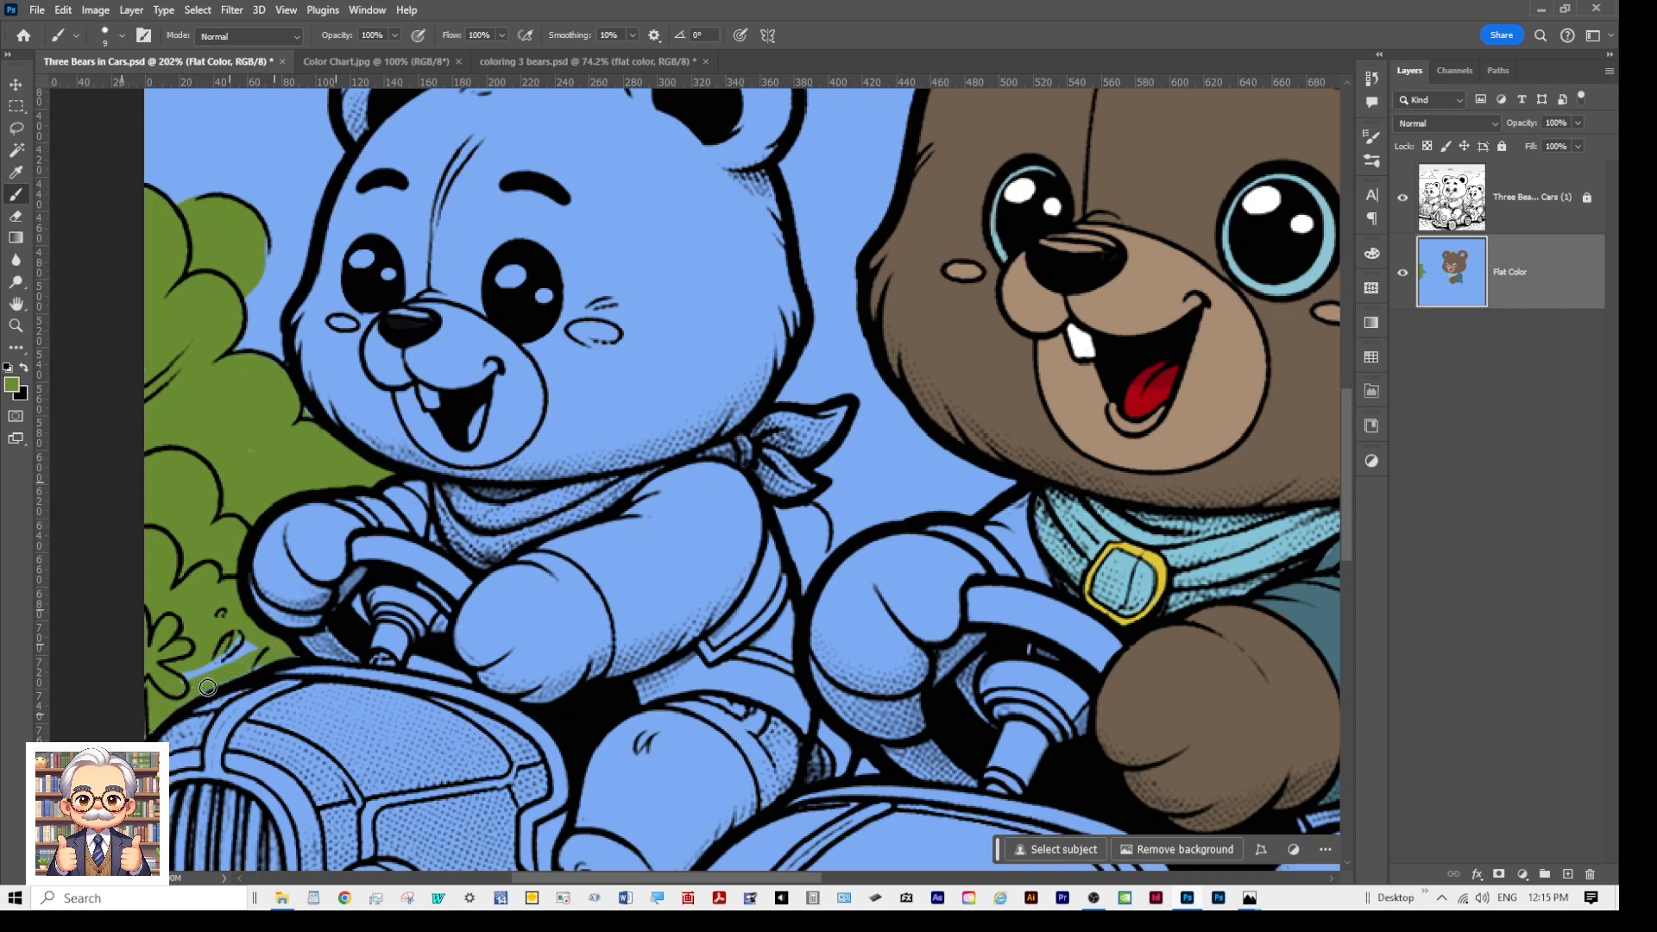
{"action": "mouse_move", "coordinate": [268, 661]}
{"action": "left_mouse_down"}
{"action": "mouse_move", "coordinate": [242, 652]}
{"action": "mouse_move", "coordinate": [194, 677]}
{"action": "mouse_move", "coordinate": [246, 643]}
{"action": "mouse_move", "coordinate": [222, 658]}
{"action": "left_mouse_up"}
Step: Revisit the bush greens in Color Chart.jpg, return to the drawing and set the foreground color to a lighter green, #93bf43
{"action": "left_click", "coordinate": [421, 62]}
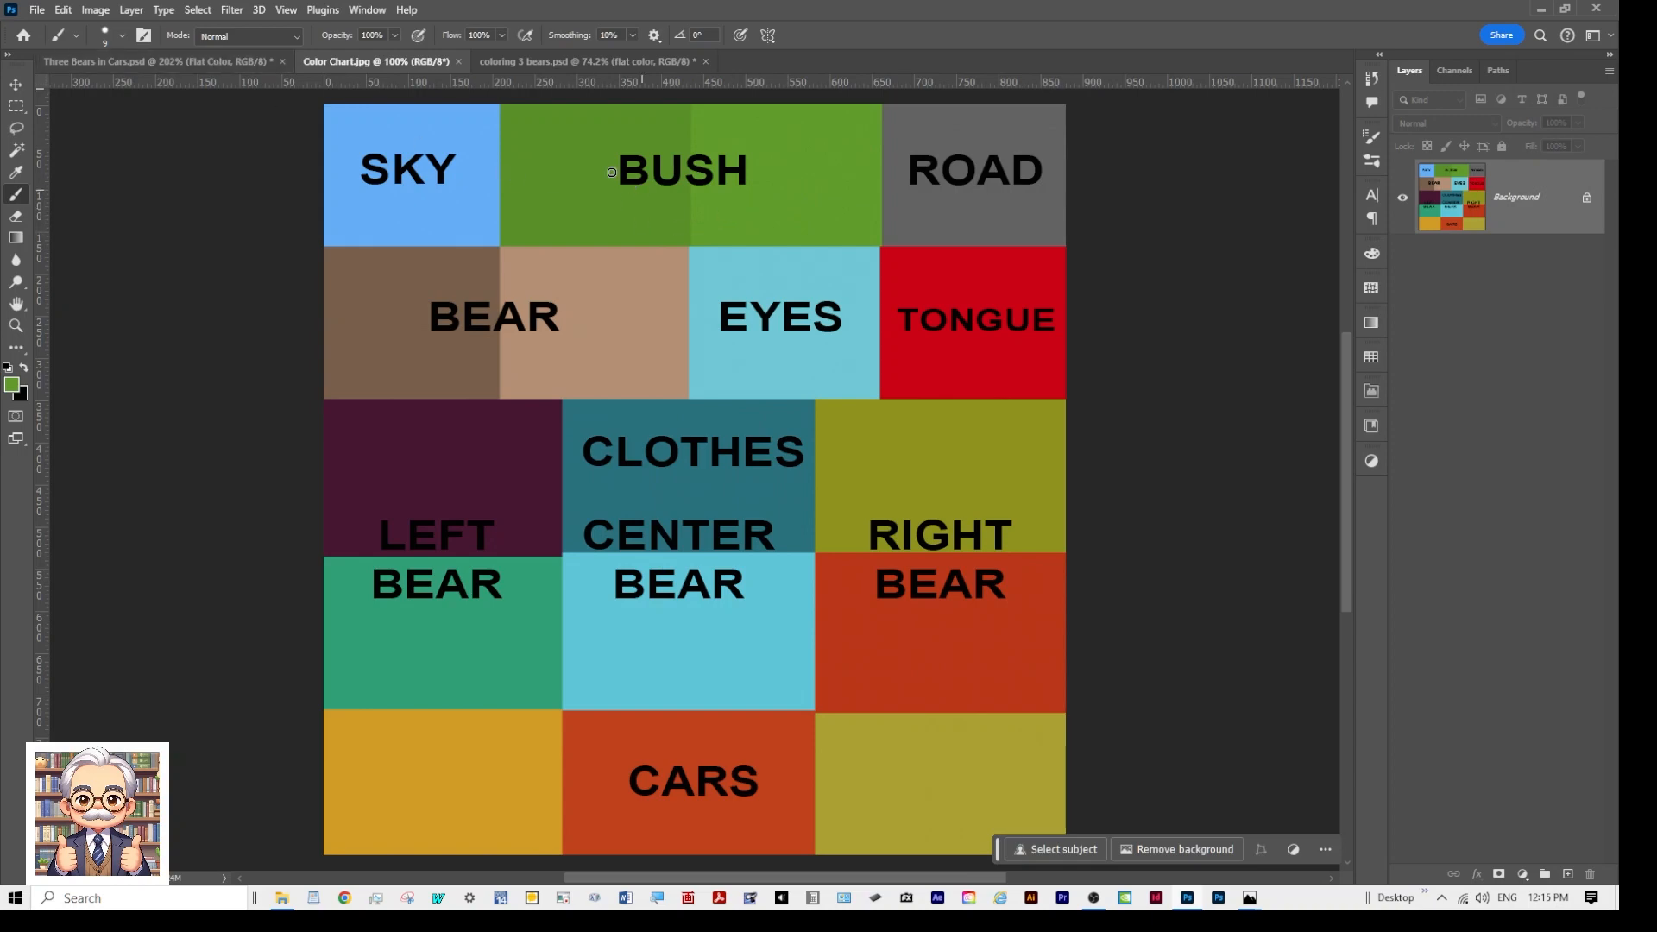
{"action": "left_click", "coordinate": [164, 61]}
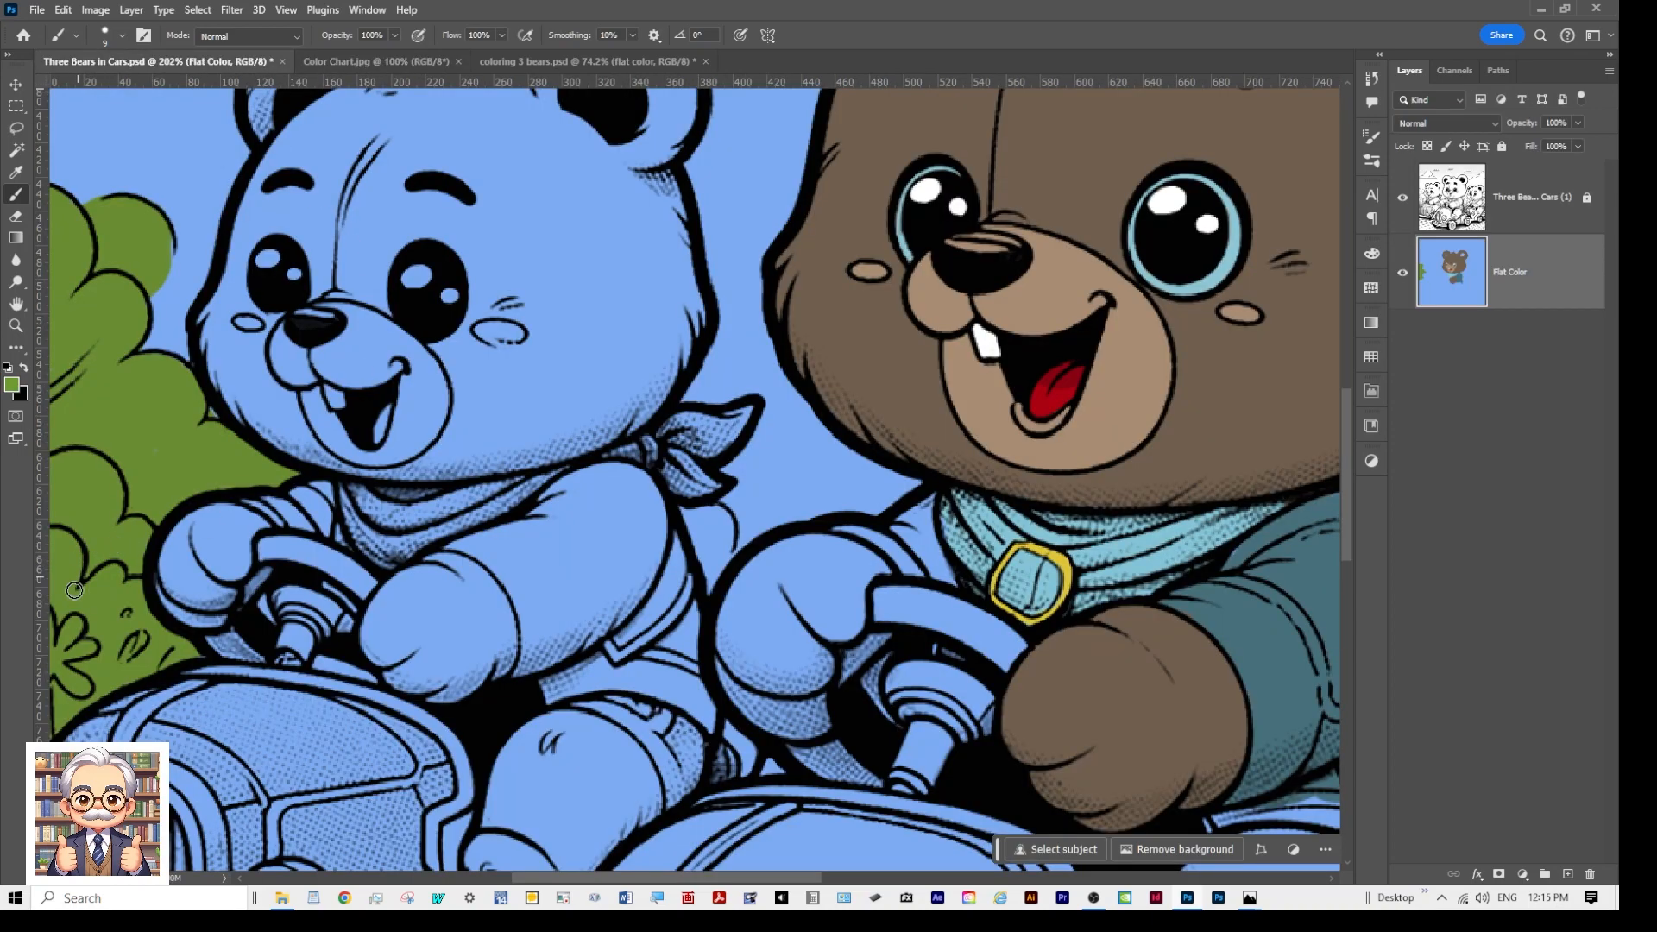
{"action": "left_click_drag", "start_coordinate": [160, 609], "coordinate": [420, 448]}
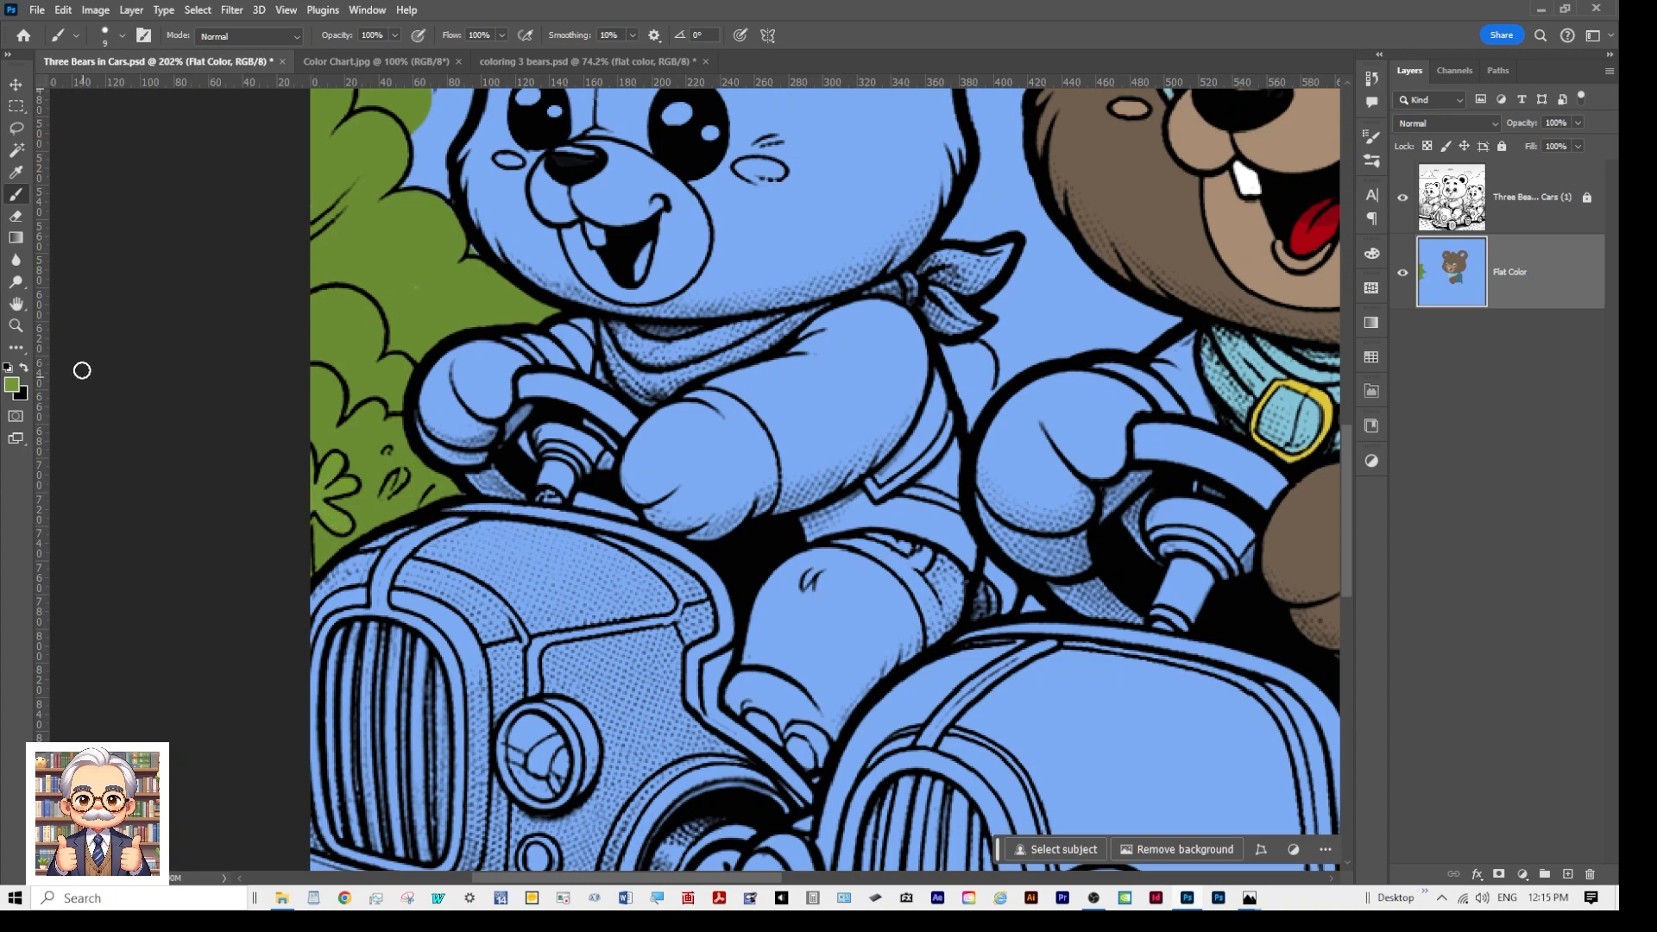
{"action": "left_click", "coordinate": [11, 385]}
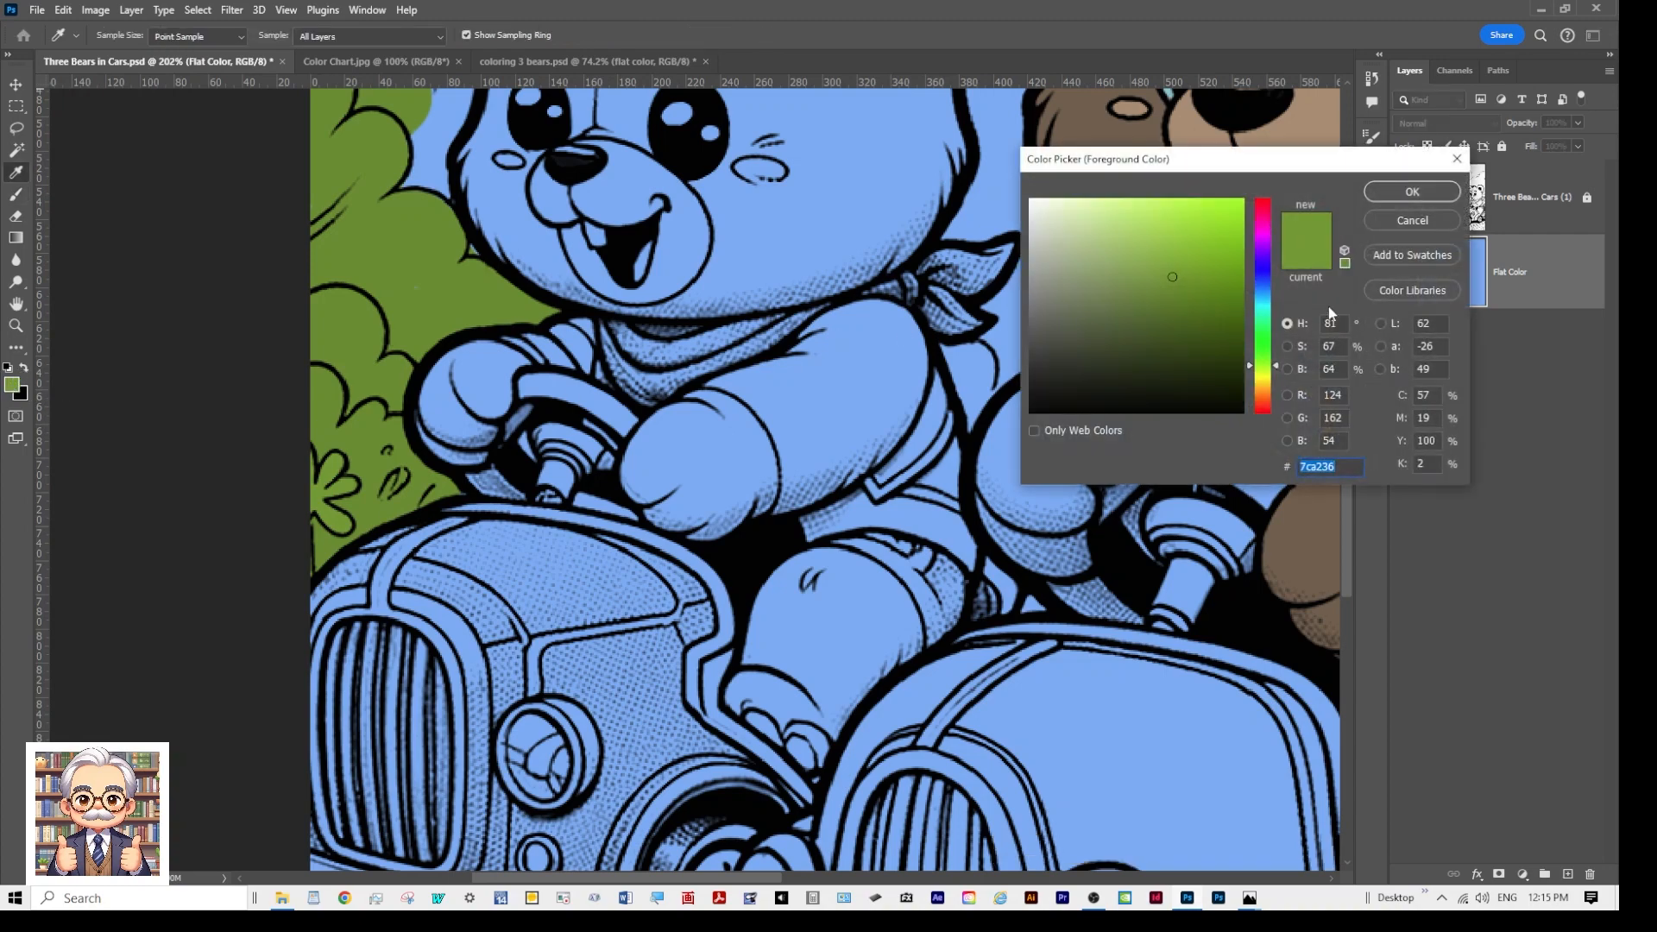
{"action": "left_click", "coordinate": [1172, 277]}
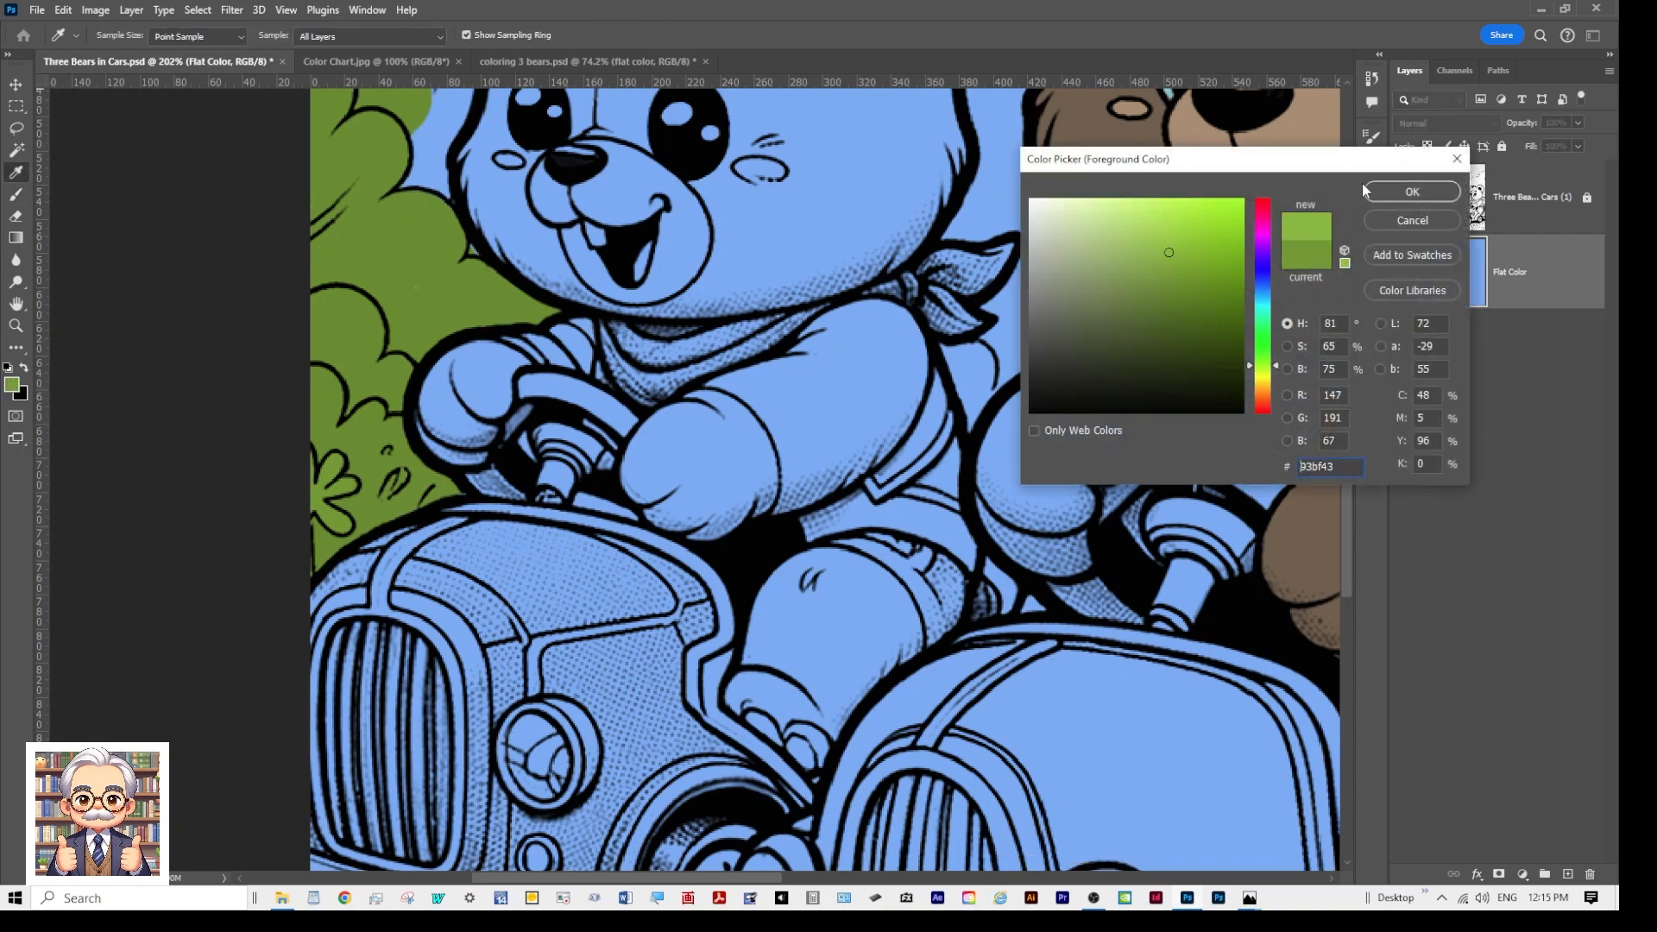
{"action": "left_click", "coordinate": [1412, 192]}
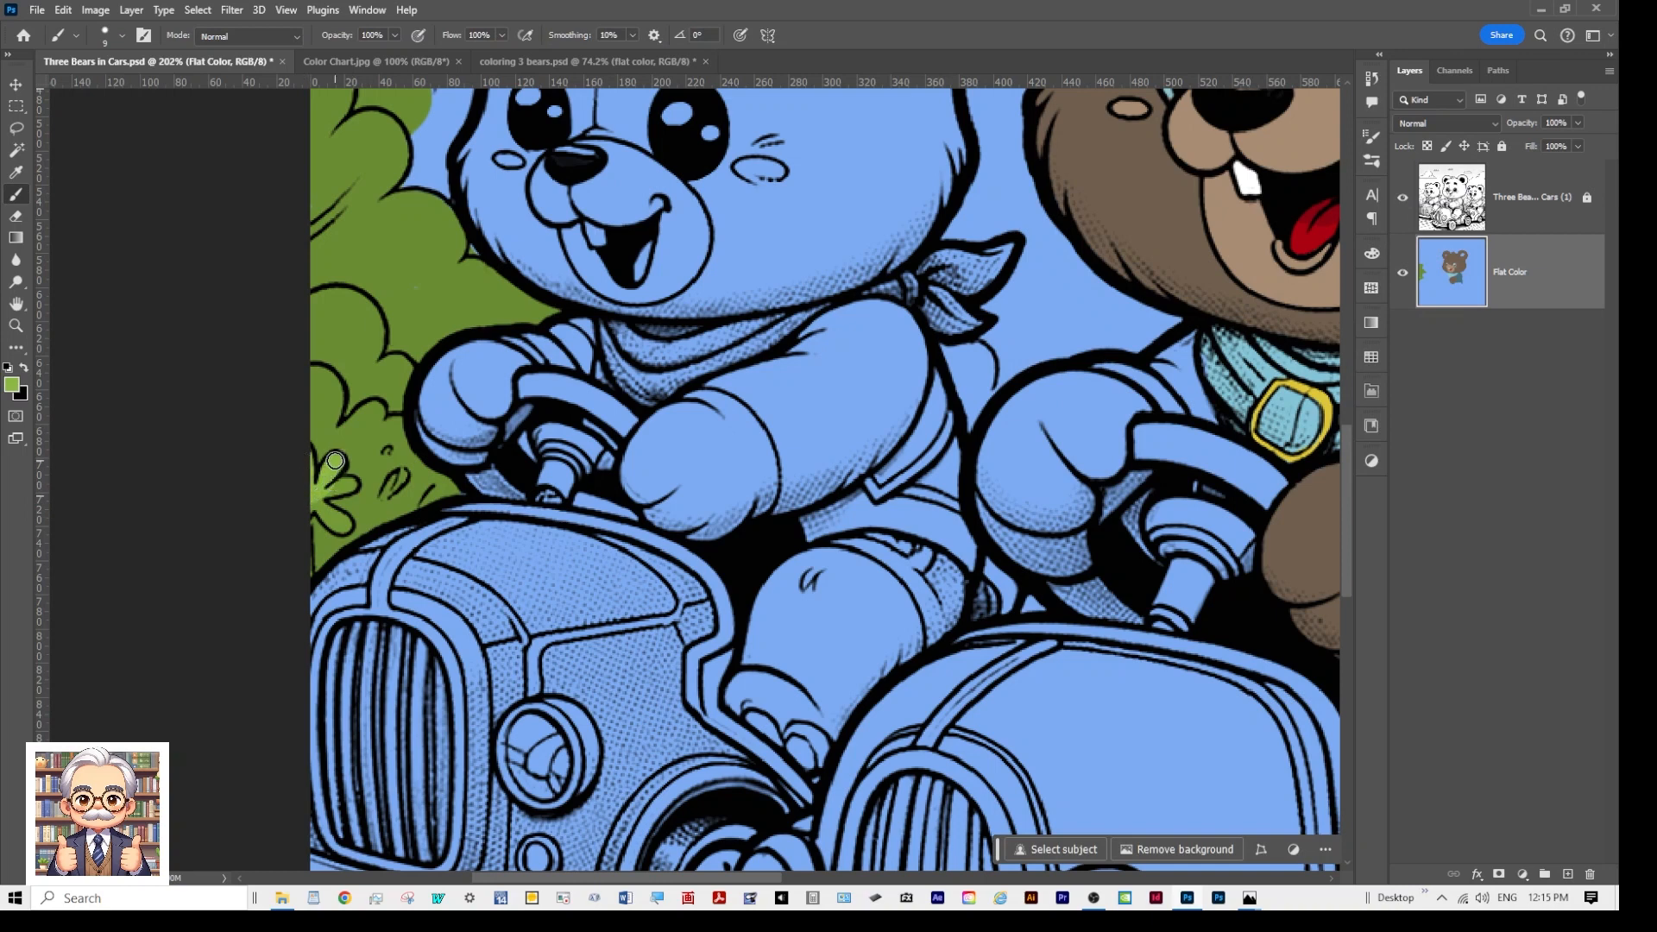
Step: Paint the petals of the small flower in the left bush light green on the Flat Color layer
{"action": "mouse_move", "coordinate": [338, 463]}
{"action": "left_mouse_down"}
{"action": "mouse_move", "coordinate": [322, 492]}
{"action": "mouse_move", "coordinate": [340, 489]}
{"action": "mouse_move", "coordinate": [309, 505]}
{"action": "mouse_move", "coordinate": [341, 523]}
{"action": "left_mouse_up"}
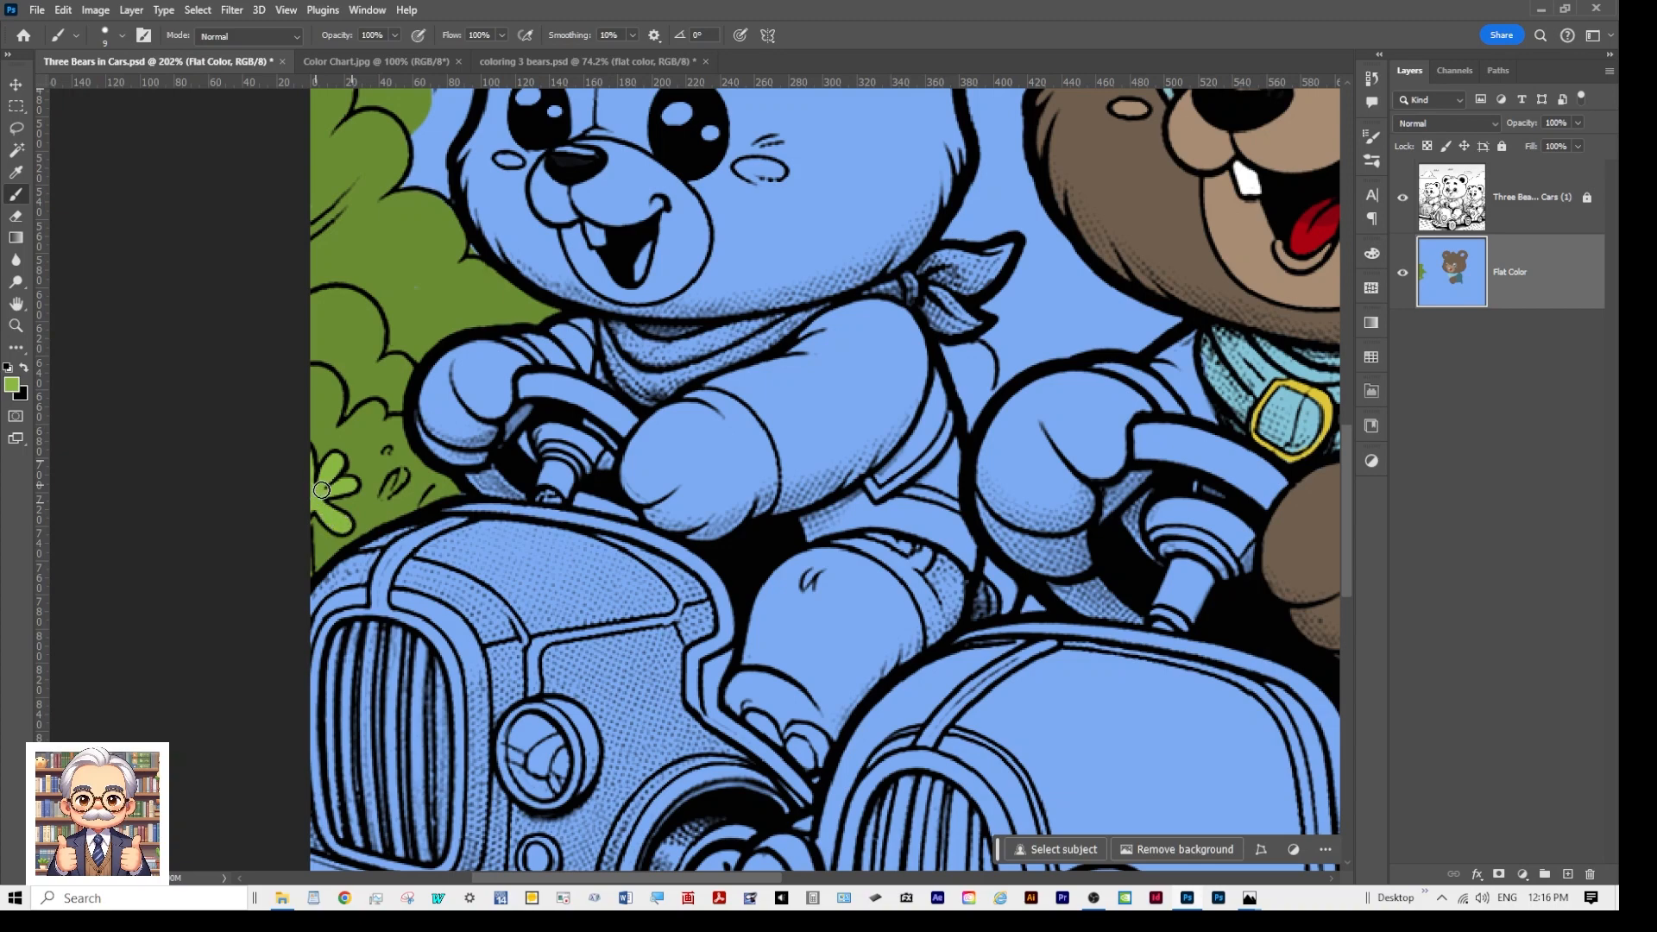
{"action": "left_click_drag", "start_coordinate": [333, 501], "coordinate": [296, 510]}
{"action": "scroll", "coordinate": [338, 482], "scroll_direction": "down", "scroll_amount": 5}
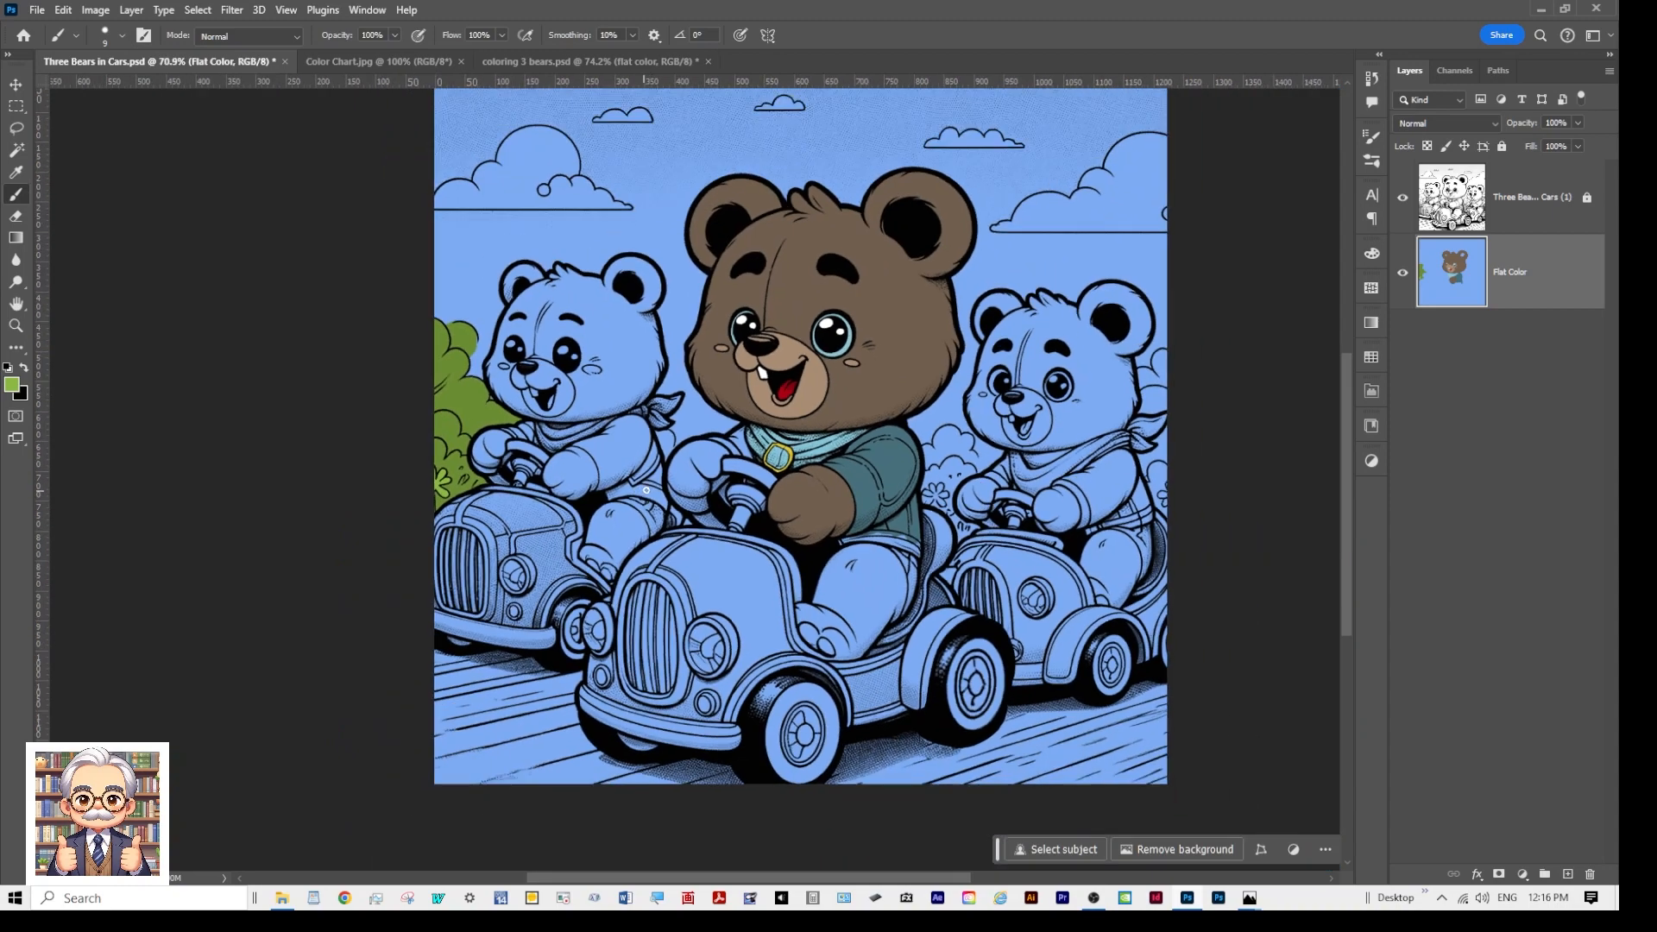
Step: Consult Color Chart.jpg, return to Three Bears in Cars.psd and sample the darker green from the left bush
{"action": "left_click_drag", "start_coordinate": [805, 494], "coordinate": [615, 594]}
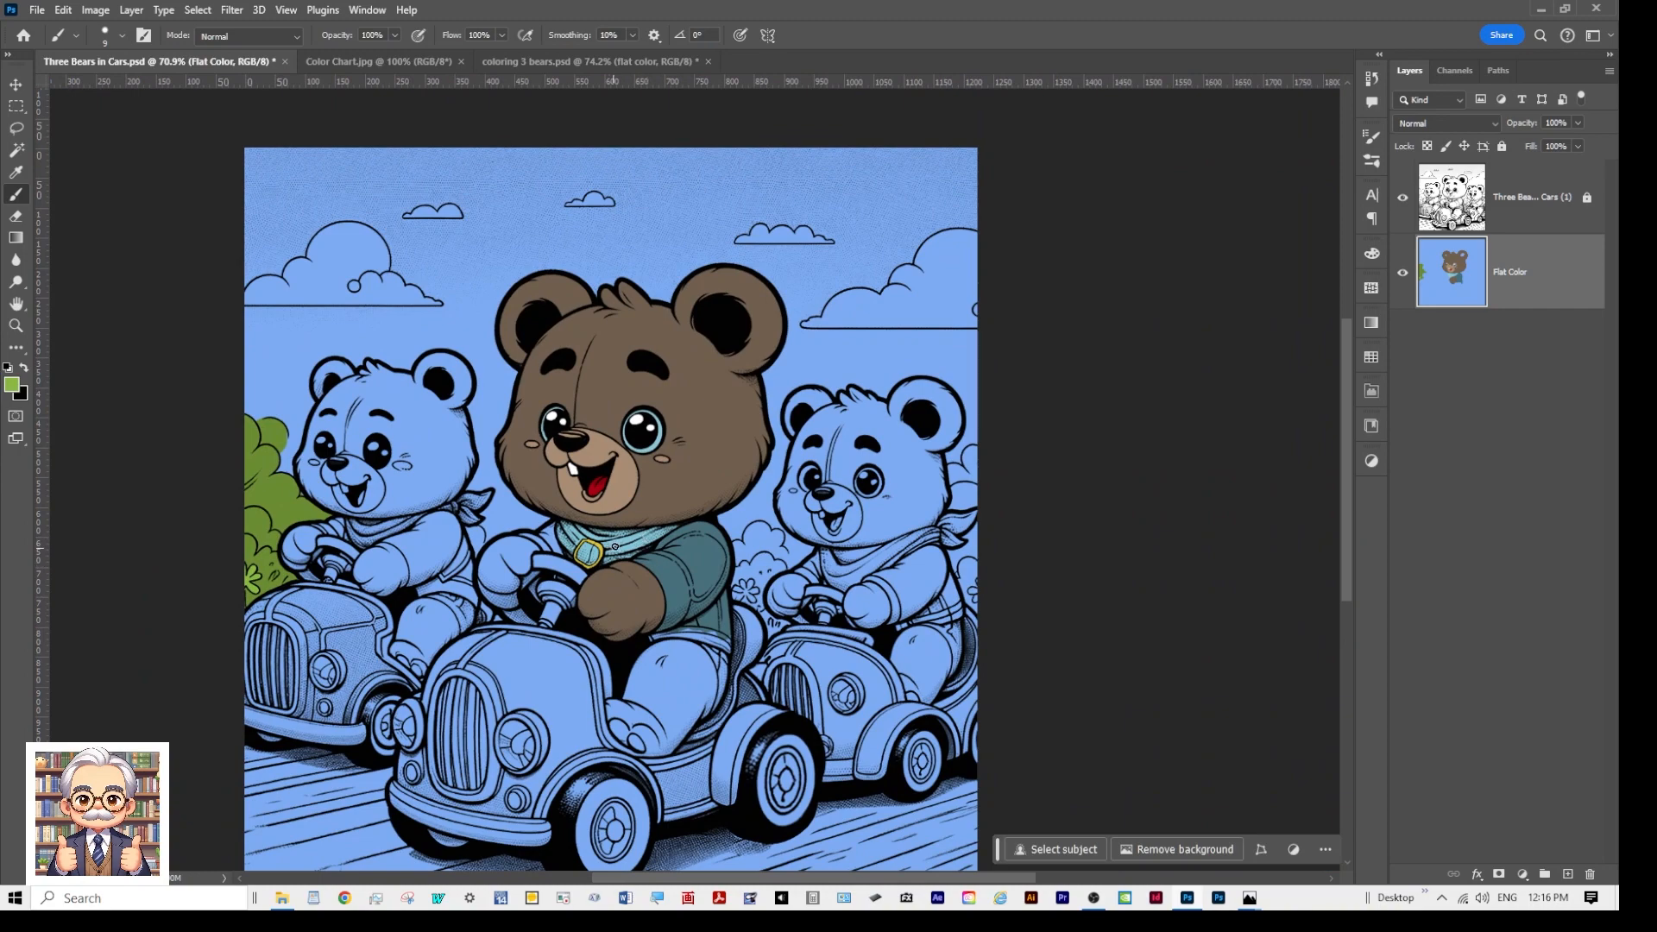
{"action": "left_click", "coordinate": [425, 63]}
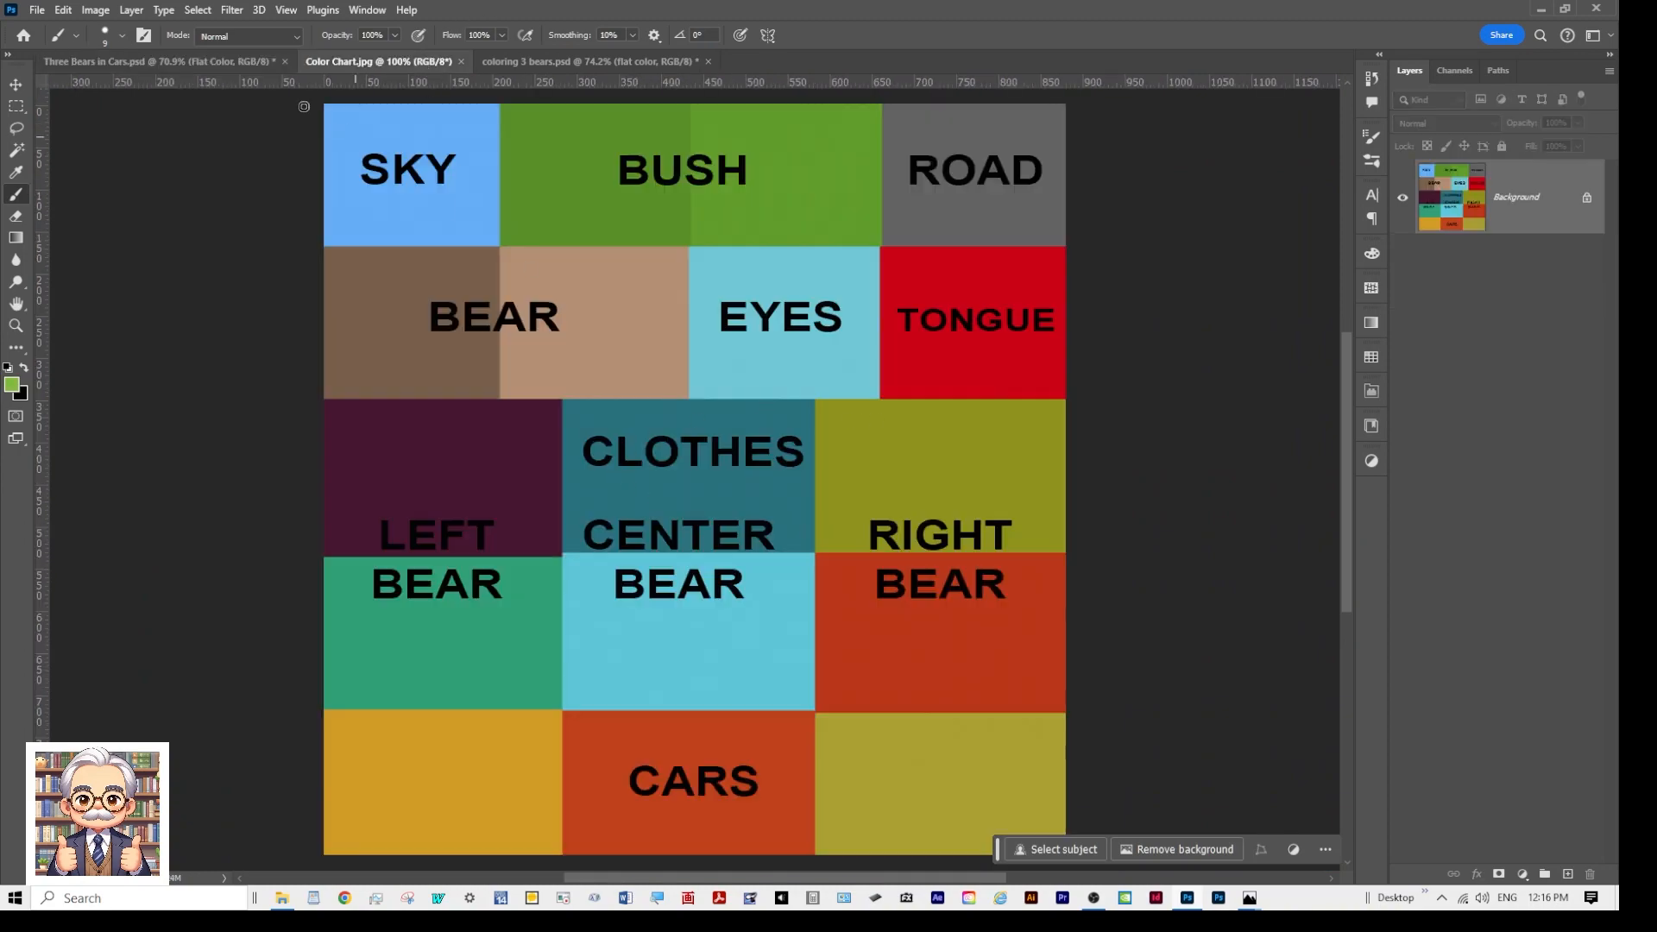
{"action": "left_click", "coordinate": [235, 64]}
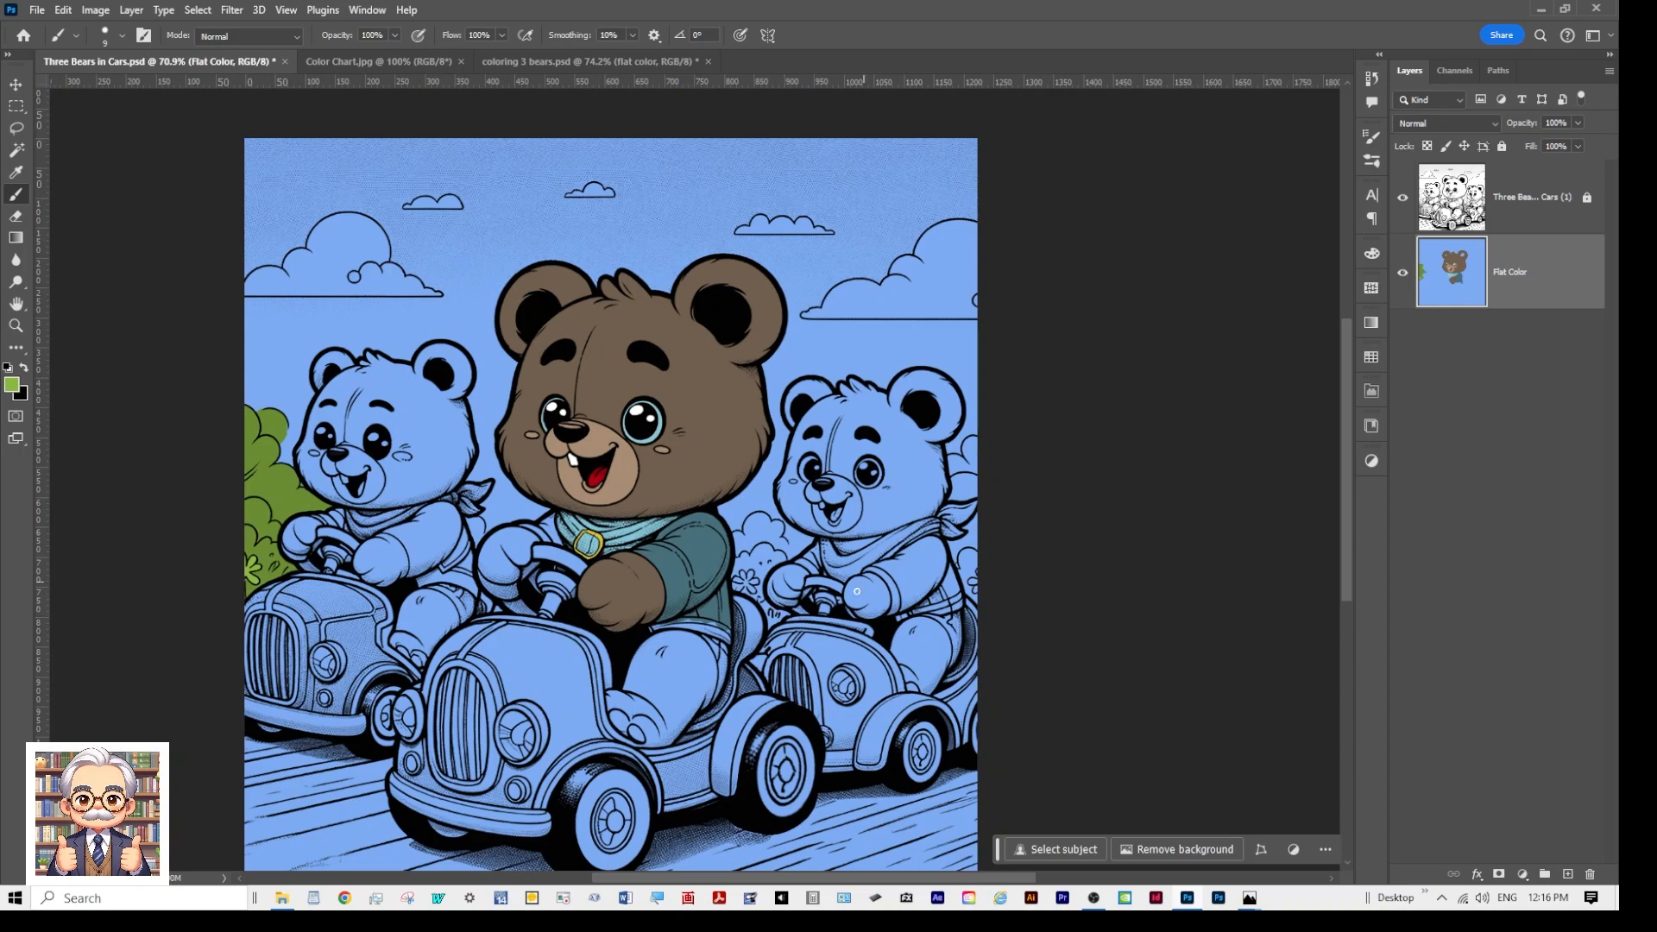
{"action": "scroll", "coordinate": [815, 643], "scroll_direction": "up", "scroll_amount": 4}
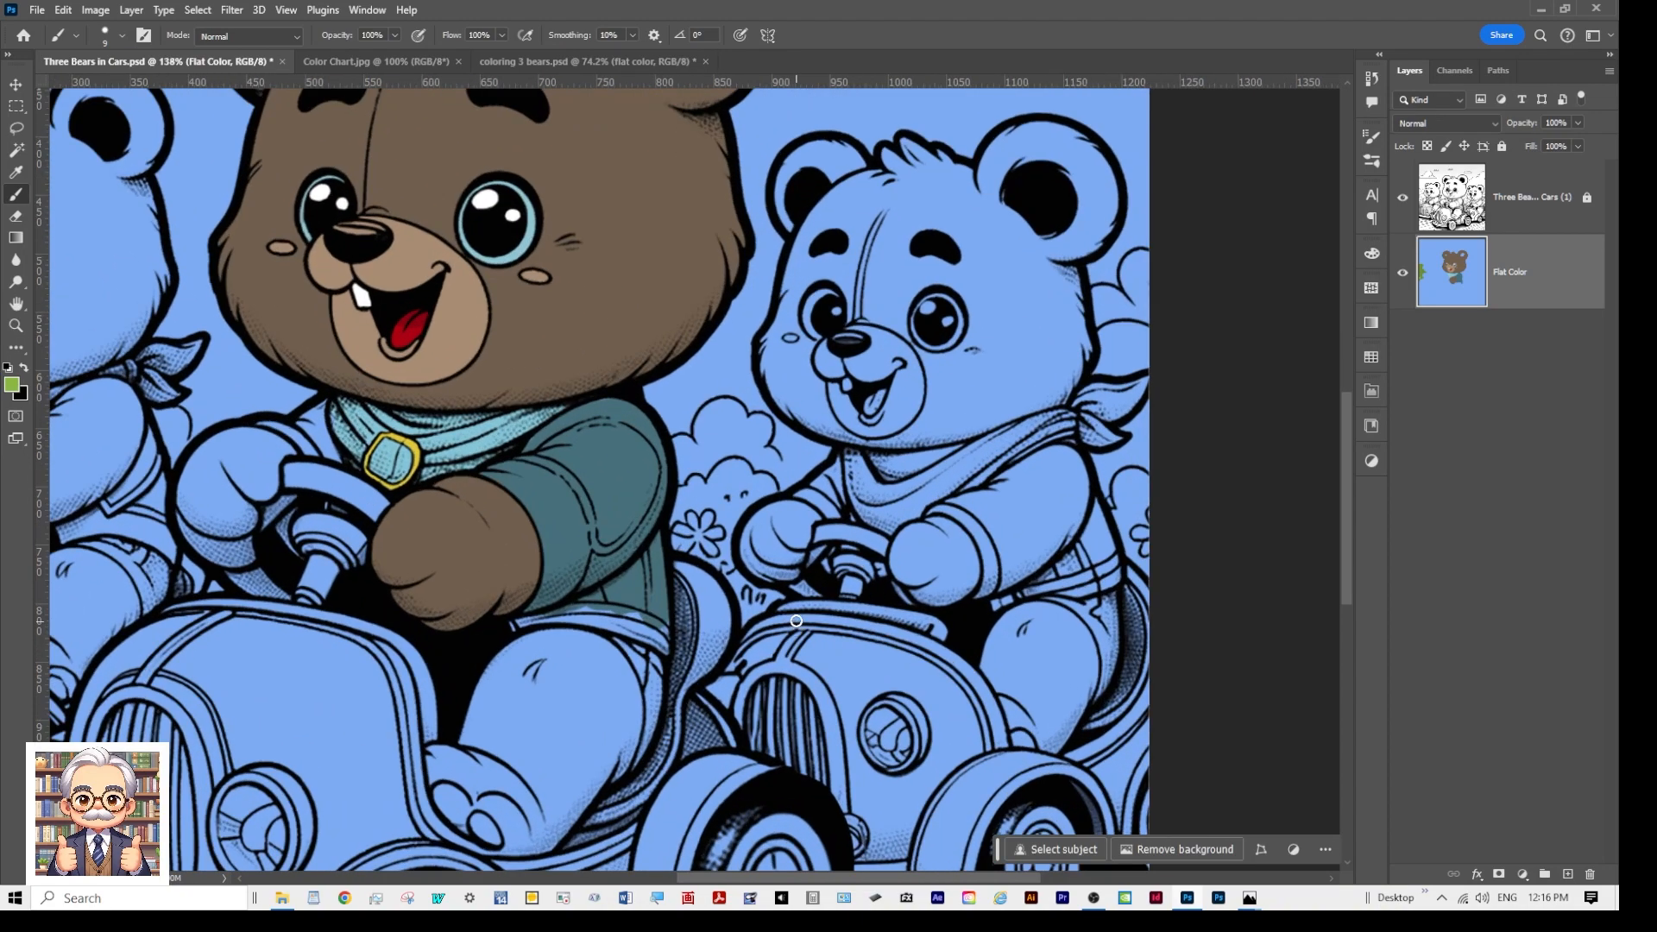
{"action": "scroll", "coordinate": [771, 580], "scroll_direction": "down", "scroll_amount": 3}
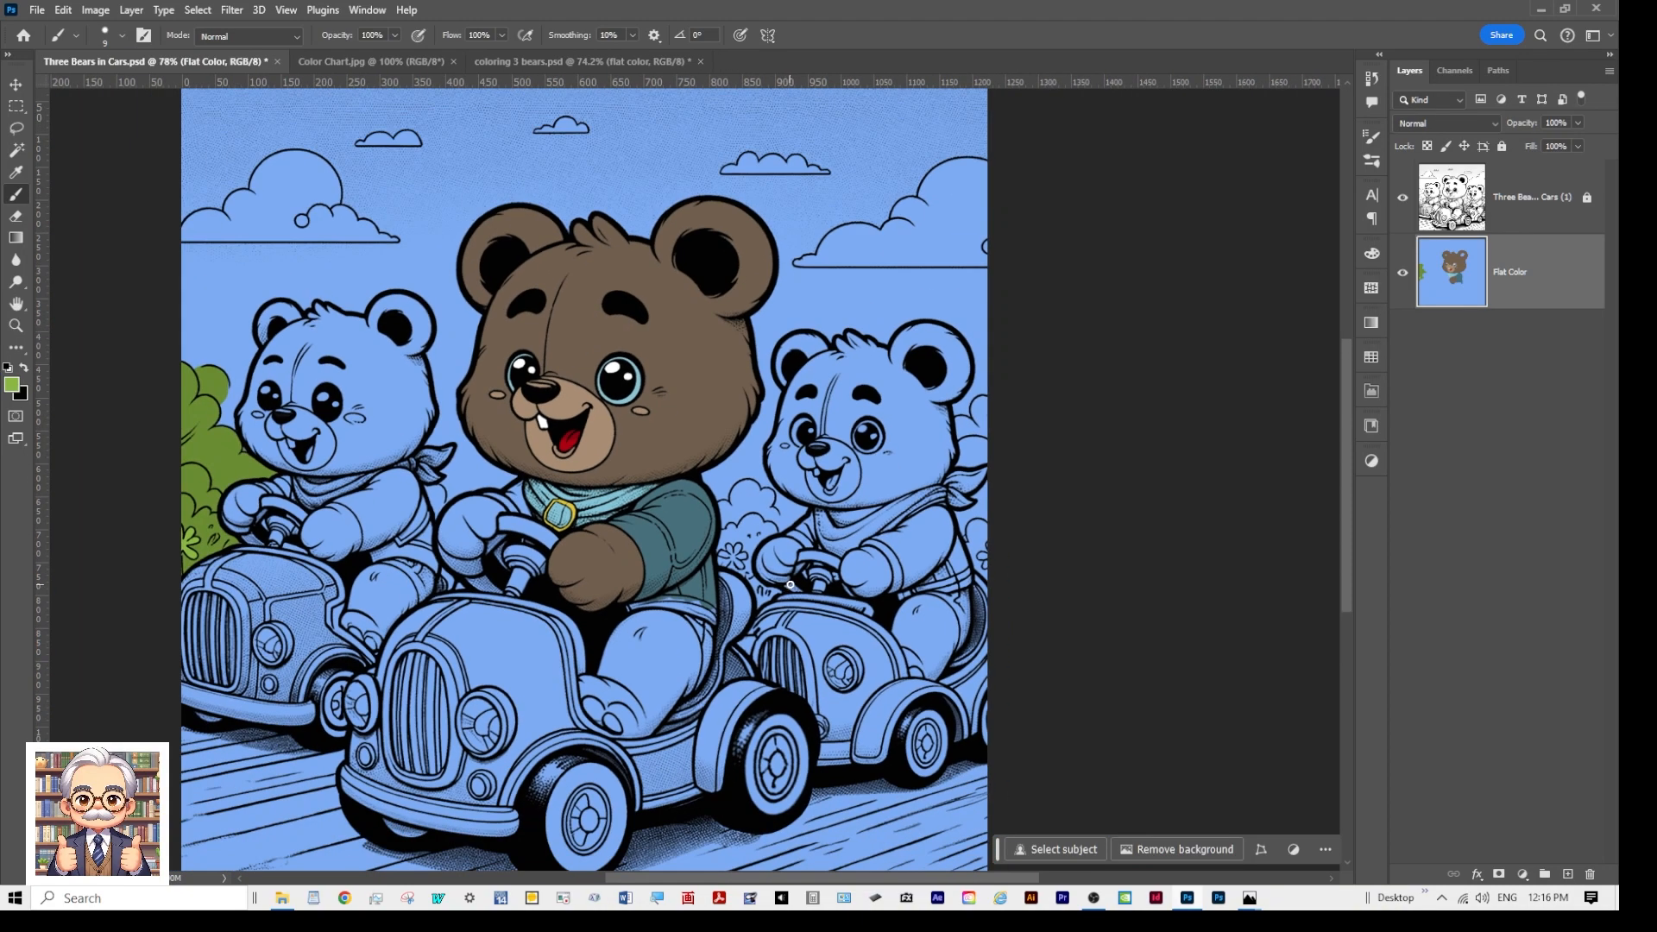
{"action": "scroll", "coordinate": [772, 580], "scroll_direction": "up", "scroll_amount": 1}
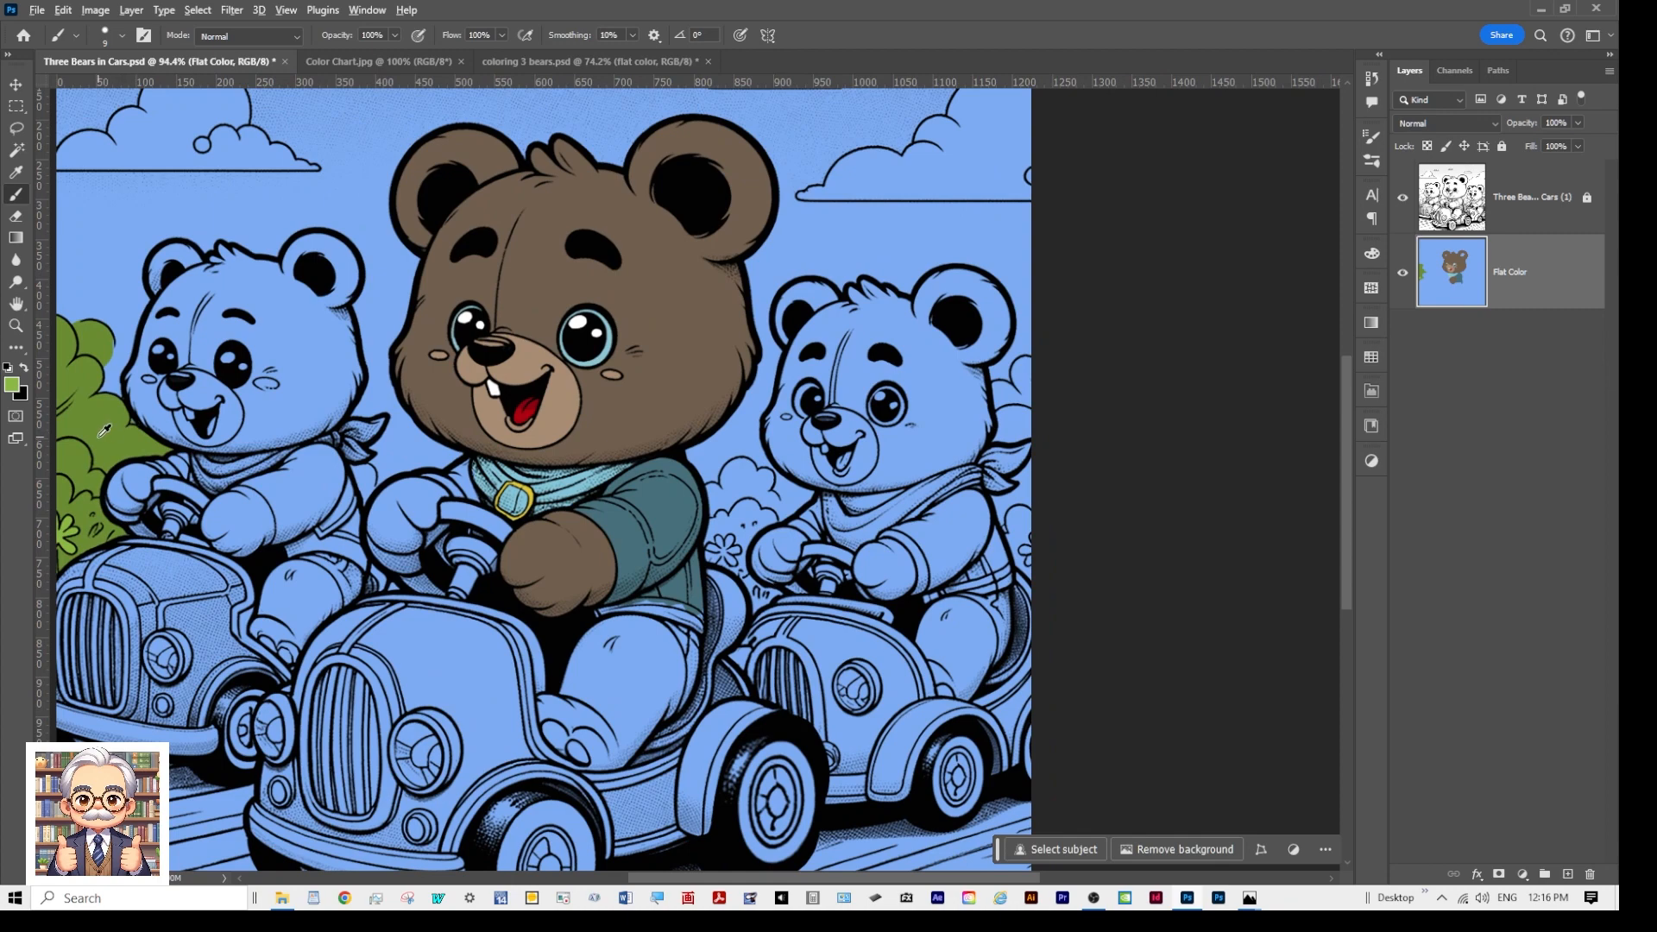
{"action": "scroll", "coordinate": [790, 587], "scroll_direction": "up", "scroll_amount": 2}
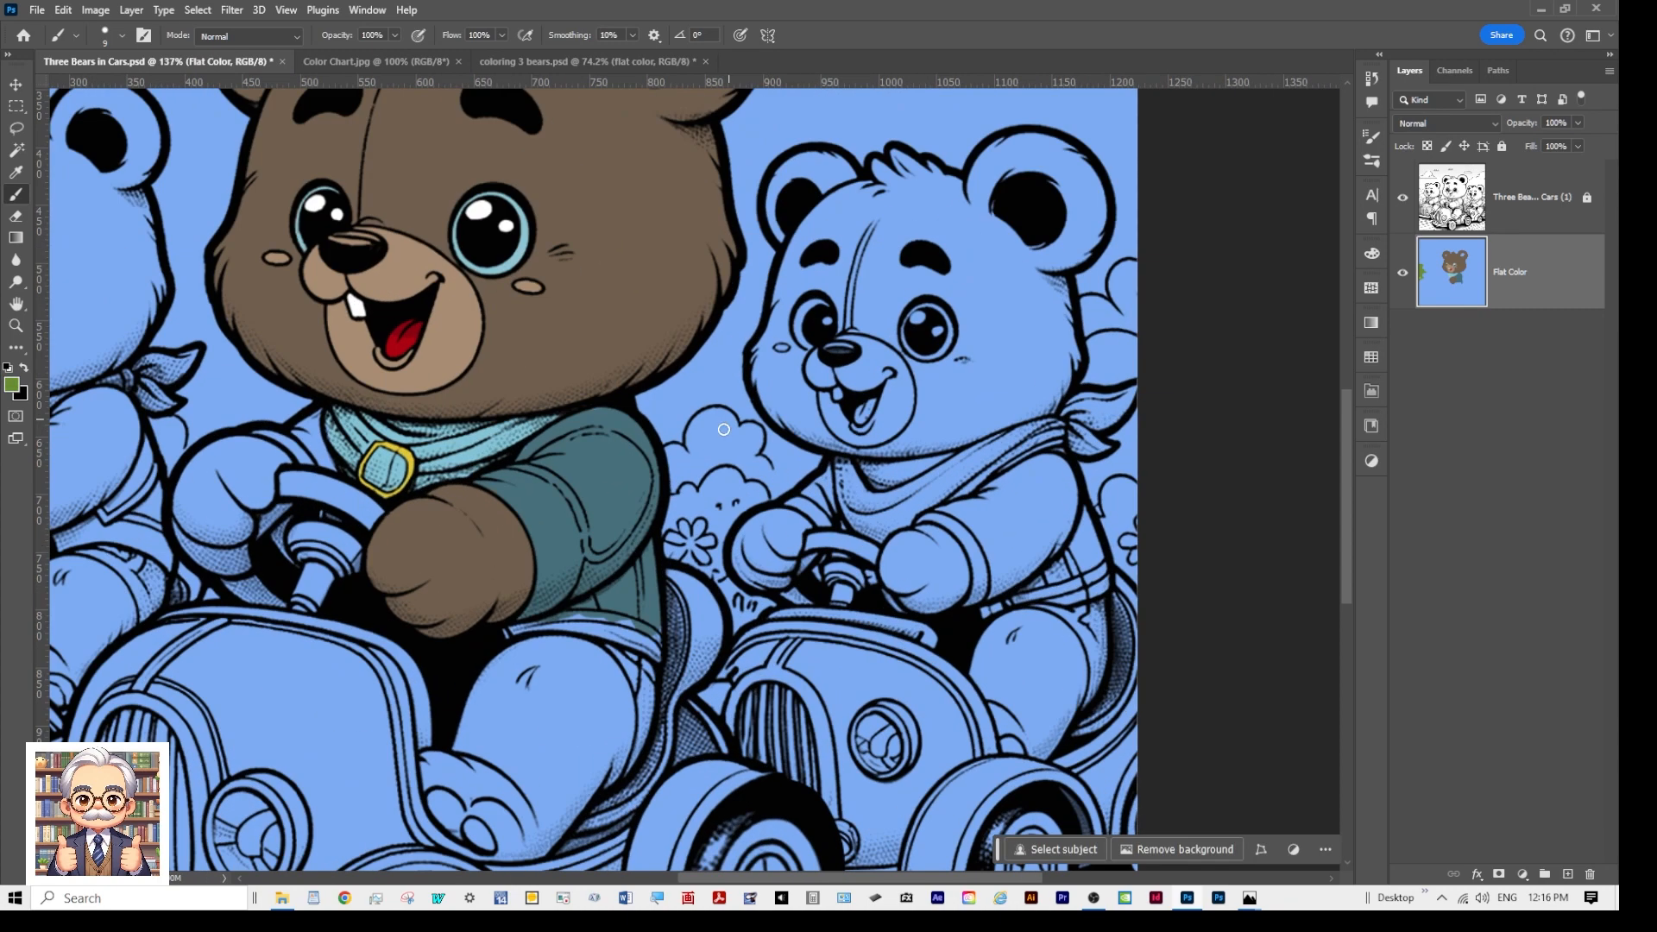
Step: Paint the upper part of the bush between the center and right bears green, enlarging the brush to fill it
{"action": "mouse_move", "coordinate": [666, 449]}
{"action": "left_mouse_down"}
{"action": "mouse_move", "coordinate": [693, 526]}
{"action": "mouse_move", "coordinate": [758, 498]}
{"action": "left_mouse_up"}
{"action": "key", "text": "bracketright"}
{"action": "key", "text": "bracketright"}
{"action": "key", "text": "bracketright"}
{"action": "key", "text": "bracketright"}
{"action": "key", "text": "bracketright"}
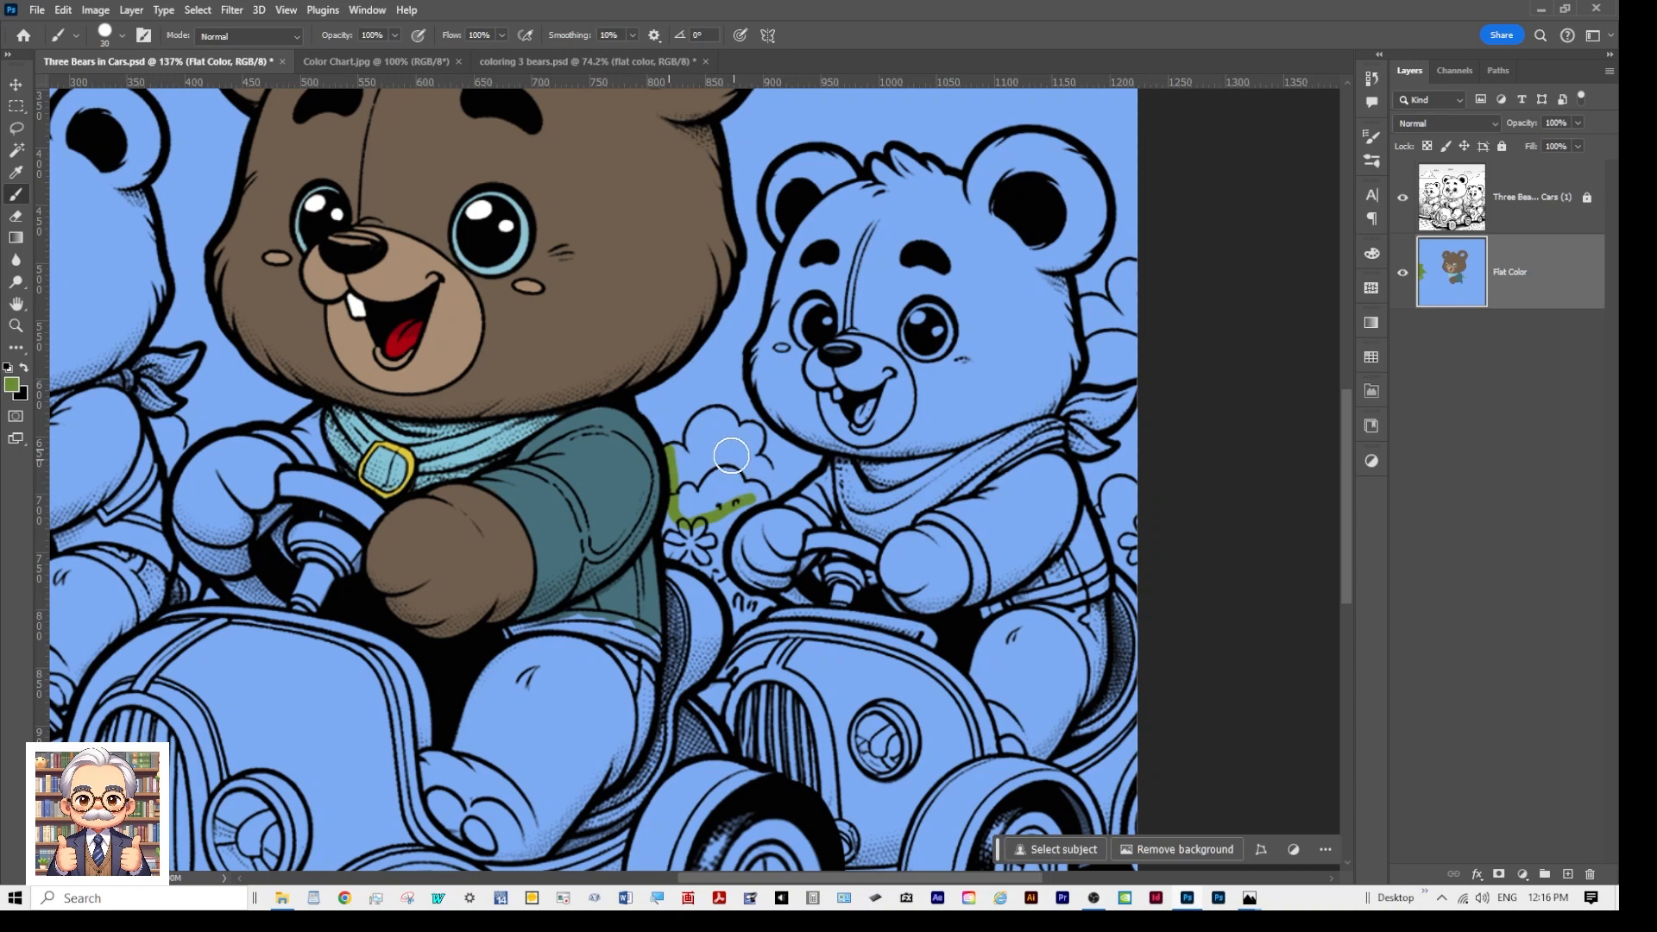
{"action": "mouse_move", "coordinate": [720, 430]}
{"action": "left_mouse_down"}
{"action": "mouse_move", "coordinate": [706, 425]}
{"action": "mouse_move", "coordinate": [747, 441]}
{"action": "mouse_move", "coordinate": [759, 487]}
{"action": "mouse_move", "coordinate": [716, 539]}
{"action": "mouse_move", "coordinate": [704, 485]}
{"action": "mouse_move", "coordinate": [721, 458]}
{"action": "mouse_move", "coordinate": [685, 465]}
{"action": "left_mouse_up"}
Step: Paint the rest of the middle bush green down to the right car's hood with a smaller brush of size 15
{"action": "key", "text": "bracketleft"}
{"action": "key", "text": "bracketleft"}
{"action": "key", "text": "bracketleft"}
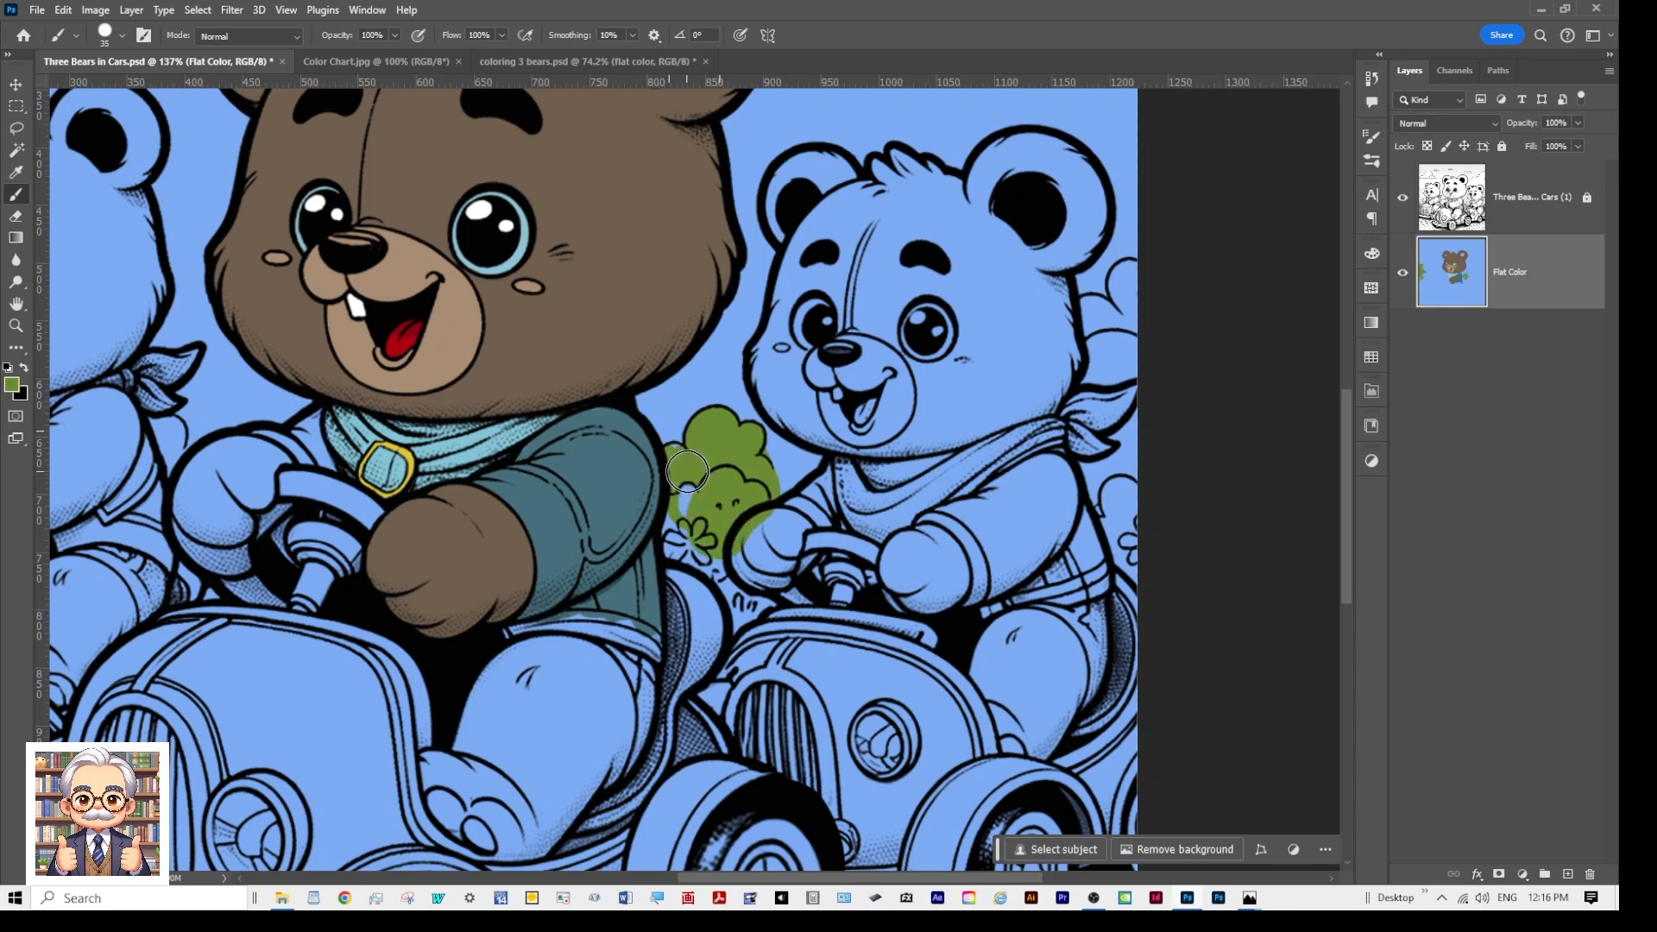
{"action": "key", "text": "bracketleft"}
{"action": "mouse_move", "coordinate": [679, 456]}
{"action": "left_mouse_down"}
{"action": "mouse_move", "coordinate": [673, 546]}
{"action": "mouse_move", "coordinate": [725, 574]}
{"action": "mouse_move", "coordinate": [703, 531]}
{"action": "mouse_move", "coordinate": [686, 539]}
{"action": "mouse_move", "coordinate": [743, 572]}
{"action": "mouse_move", "coordinate": [701, 565]}
{"action": "mouse_move", "coordinate": [749, 609]}
{"action": "mouse_move", "coordinate": [731, 559]}
{"action": "mouse_move", "coordinate": [775, 605]}
{"action": "mouse_move", "coordinate": [758, 614]}
{"action": "left_mouse_up"}
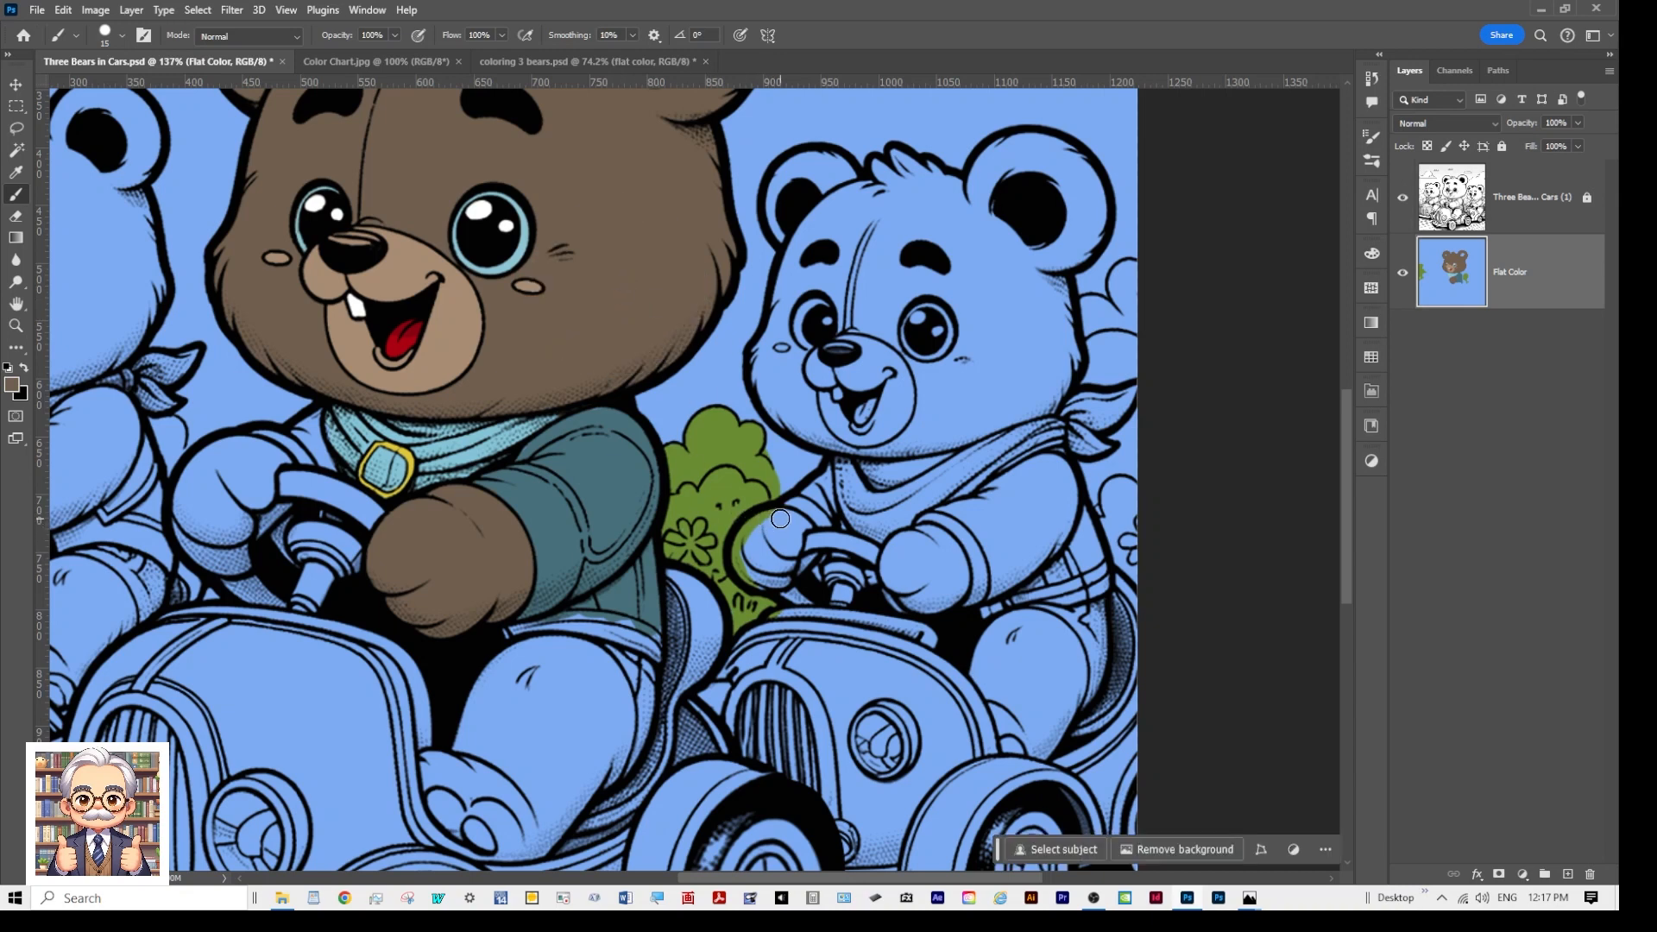
Step: Paint the right bear's paw beside the middle bush brown on the Flat Color layer
{"action": "mouse_move", "coordinate": [780, 518]}
{"action": "left_mouse_down"}
{"action": "mouse_move", "coordinate": [747, 575]}
{"action": "mouse_move", "coordinate": [777, 580]}
{"action": "mouse_move", "coordinate": [768, 533]}
{"action": "mouse_move", "coordinate": [753, 547]}
{"action": "mouse_move", "coordinate": [766, 572]}
{"action": "mouse_move", "coordinate": [747, 569]}
{"action": "mouse_move", "coordinate": [743, 539]}
{"action": "mouse_move", "coordinate": [803, 504]}
{"action": "mouse_move", "coordinate": [782, 520]}
{"action": "mouse_move", "coordinate": [775, 563]}
{"action": "left_mouse_up"}
{"action": "scroll", "coordinate": [557, 542], "scroll_direction": "down", "scroll_amount": 2}
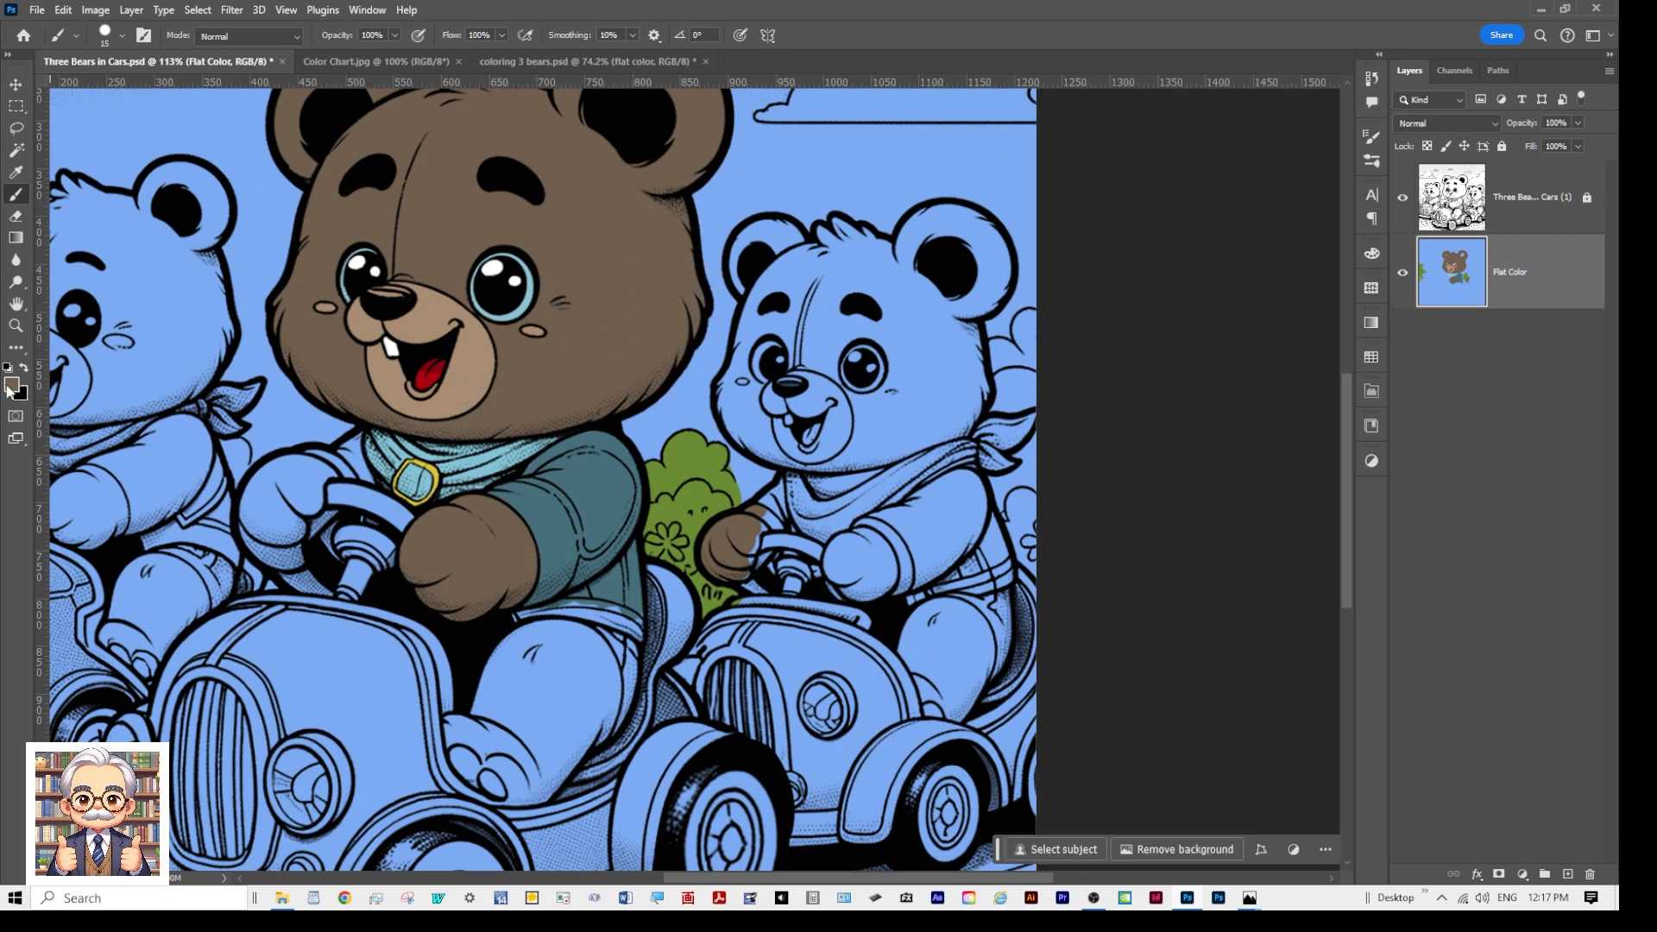
Step: Check coloring 3 bears.psd, sample the teal of the center bear's sleeve and choose a lighter teal as the foreground color
{"action": "left_click", "coordinate": [612, 493], "text": "alt"}
{"action": "left_click", "coordinate": [608, 58]}
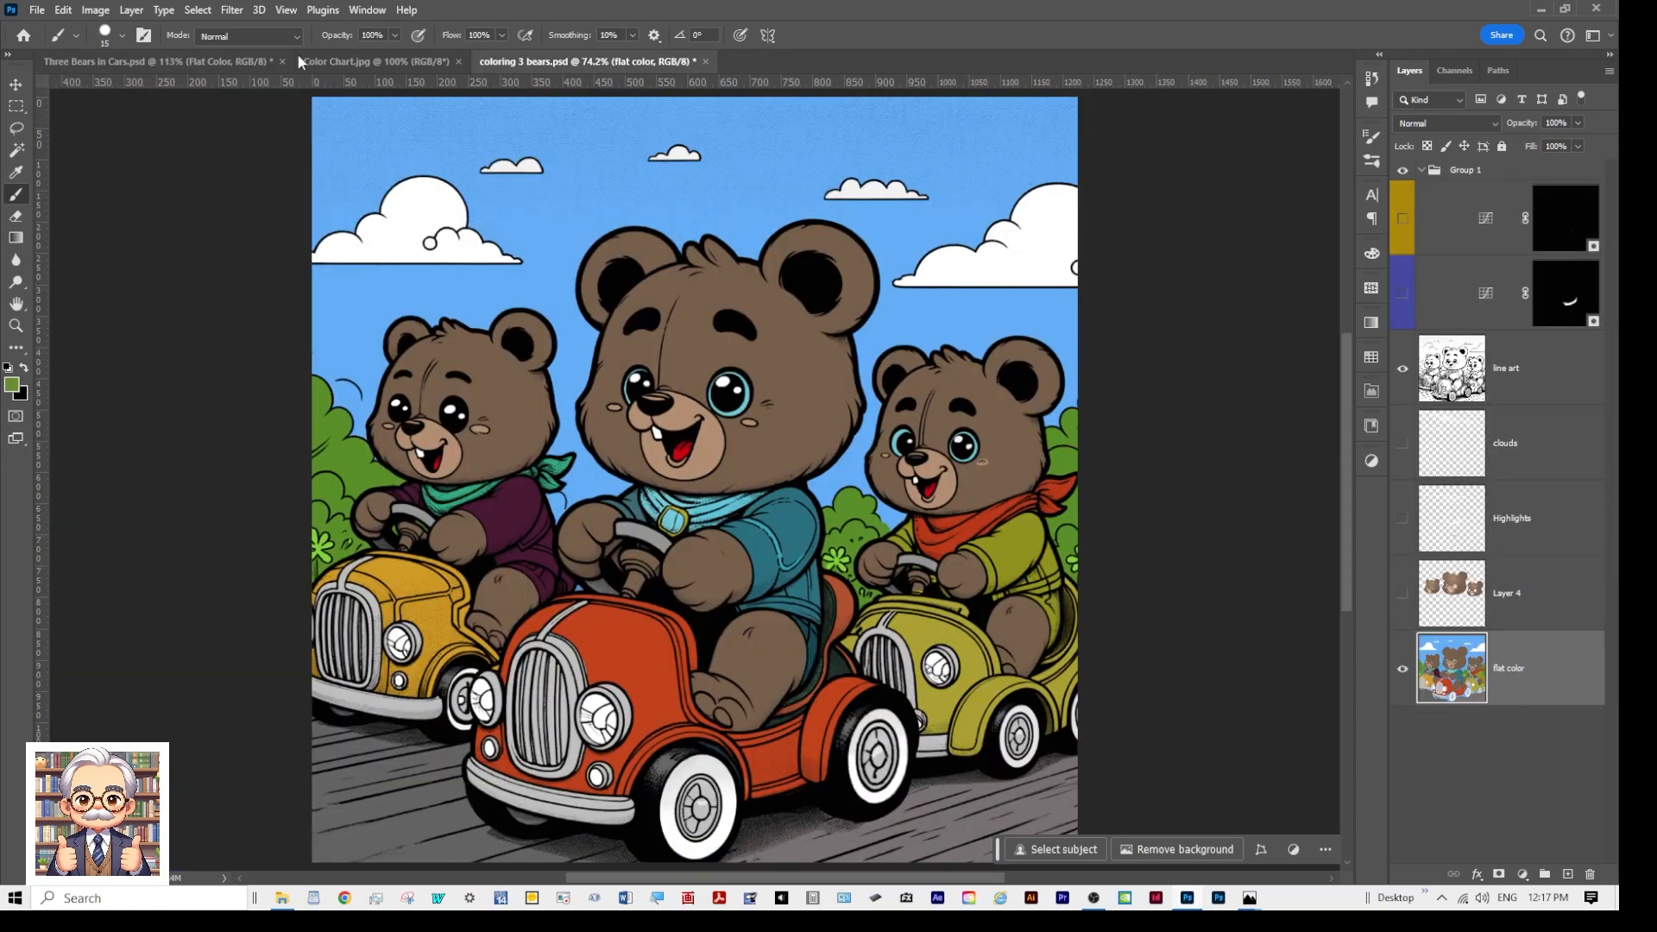
{"action": "left_click", "coordinate": [223, 62]}
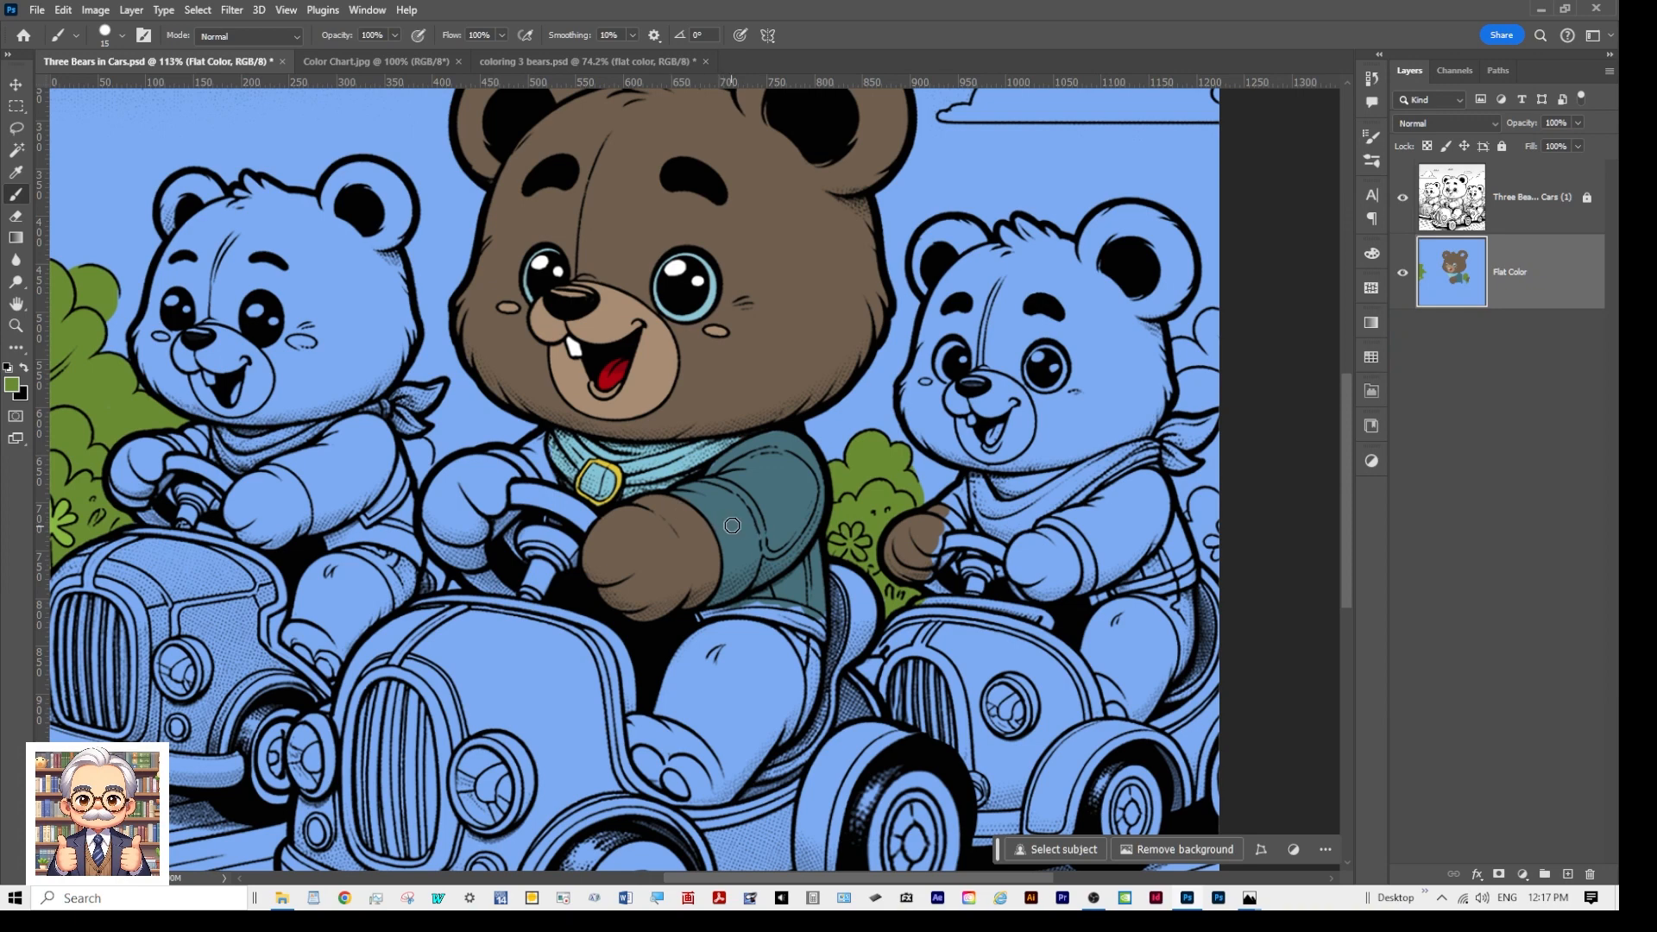
{"action": "left_click", "coordinate": [786, 486], "text": "alt"}
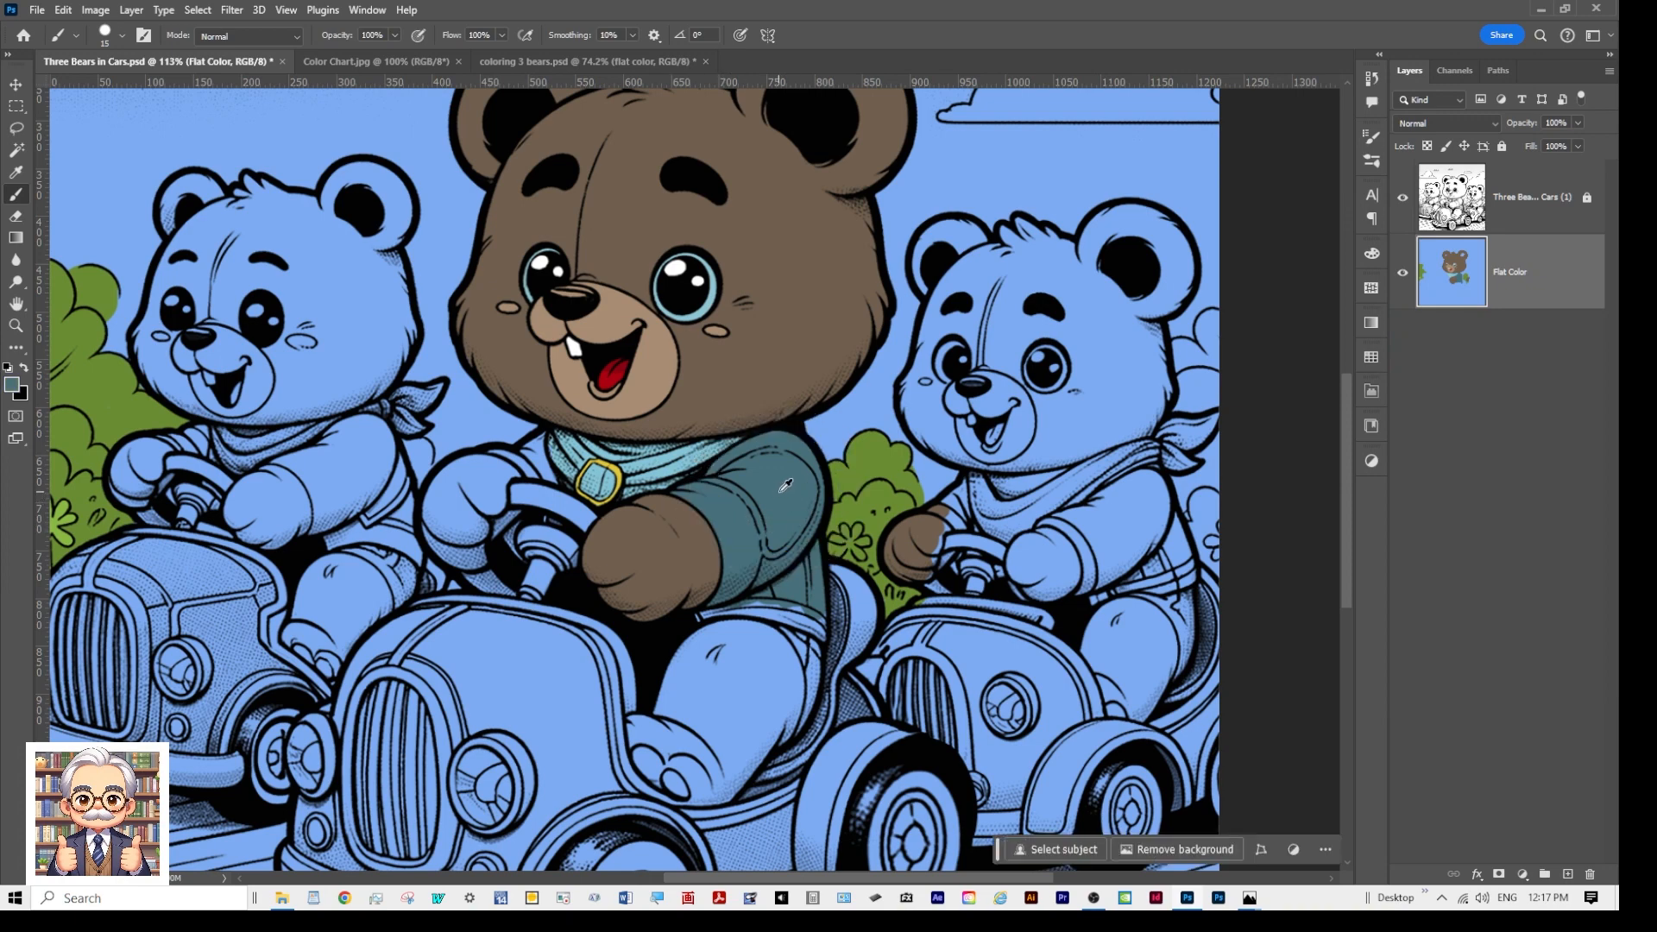
{"action": "left_click", "coordinate": [13, 385]}
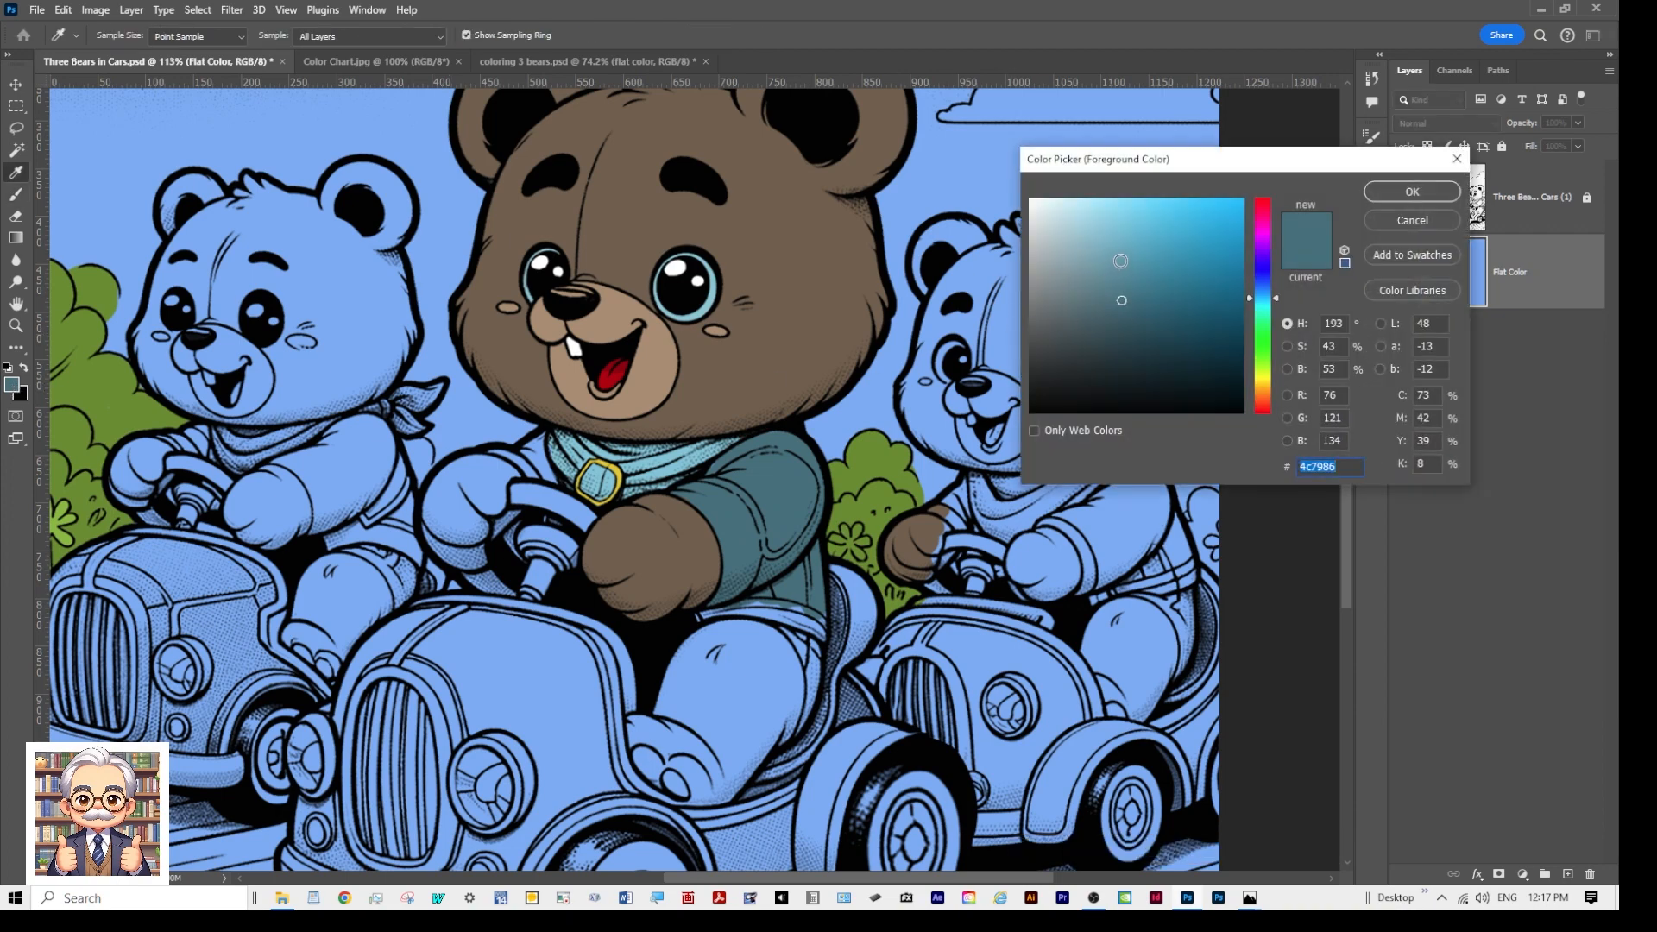
{"action": "left_click", "coordinate": [1120, 260]}
{"action": "left_click", "coordinate": [1411, 191]}
{"action": "key", "text": "b"}
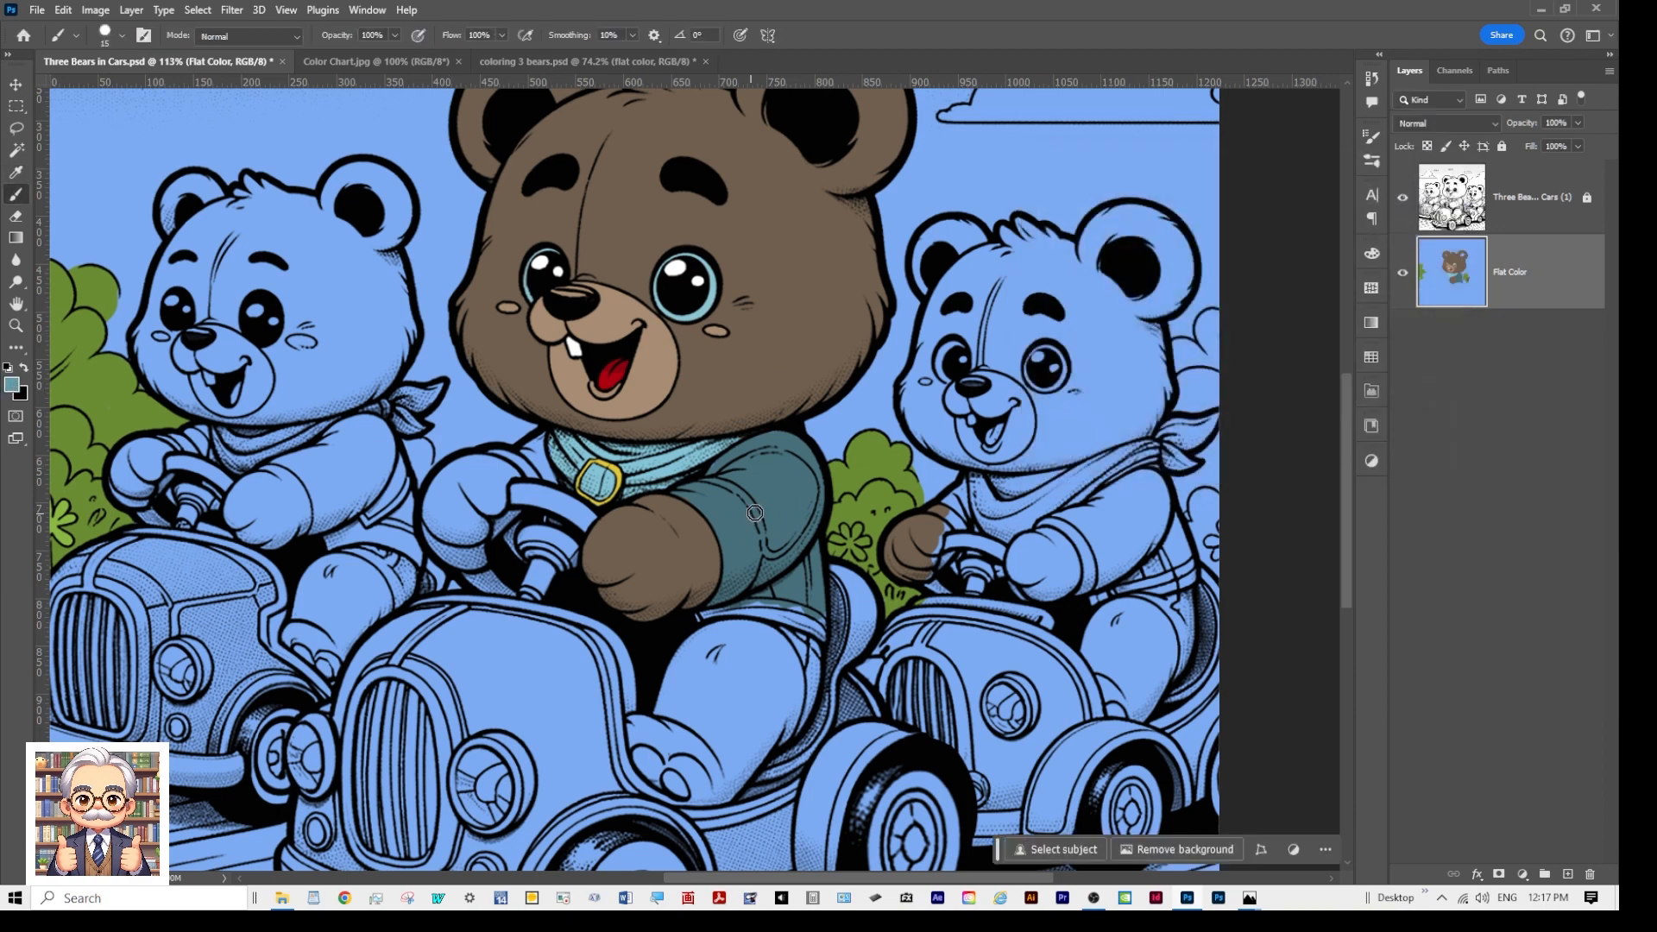
Step: Paint the stitched seam on the center bear's sleeve lighter teal with a smaller brush
{"action": "scroll", "coordinate": [733, 497], "scroll_direction": "up", "scroll_amount": 2}
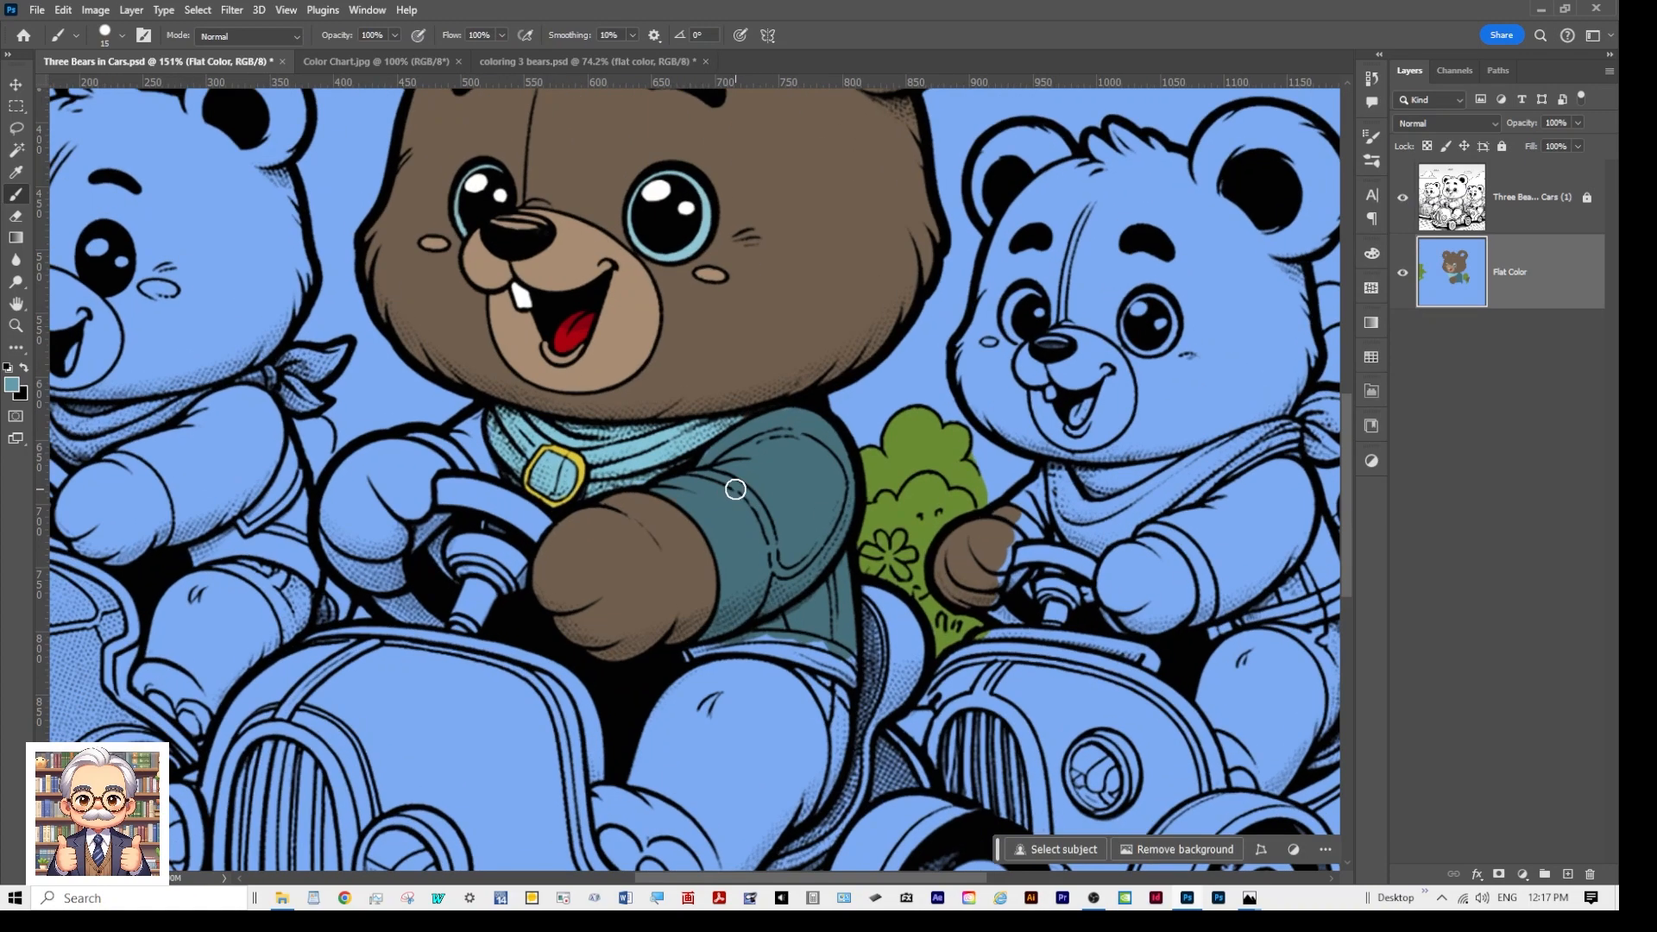
{"action": "key", "text": "bracketleft"}
{"action": "key", "text": "bracketleft"}
{"action": "mouse_move", "coordinate": [761, 509]}
{"action": "left_mouse_down"}
{"action": "mouse_move", "coordinate": [782, 572]}
{"action": "mouse_move", "coordinate": [817, 551]}
{"action": "left_mouse_up"}
Step: Set the foreground color to white and paint the large left cloud's first puff and flat bottom edge
{"action": "scroll", "coordinate": [828, 606], "scroll_direction": "down", "scroll_amount": 4}
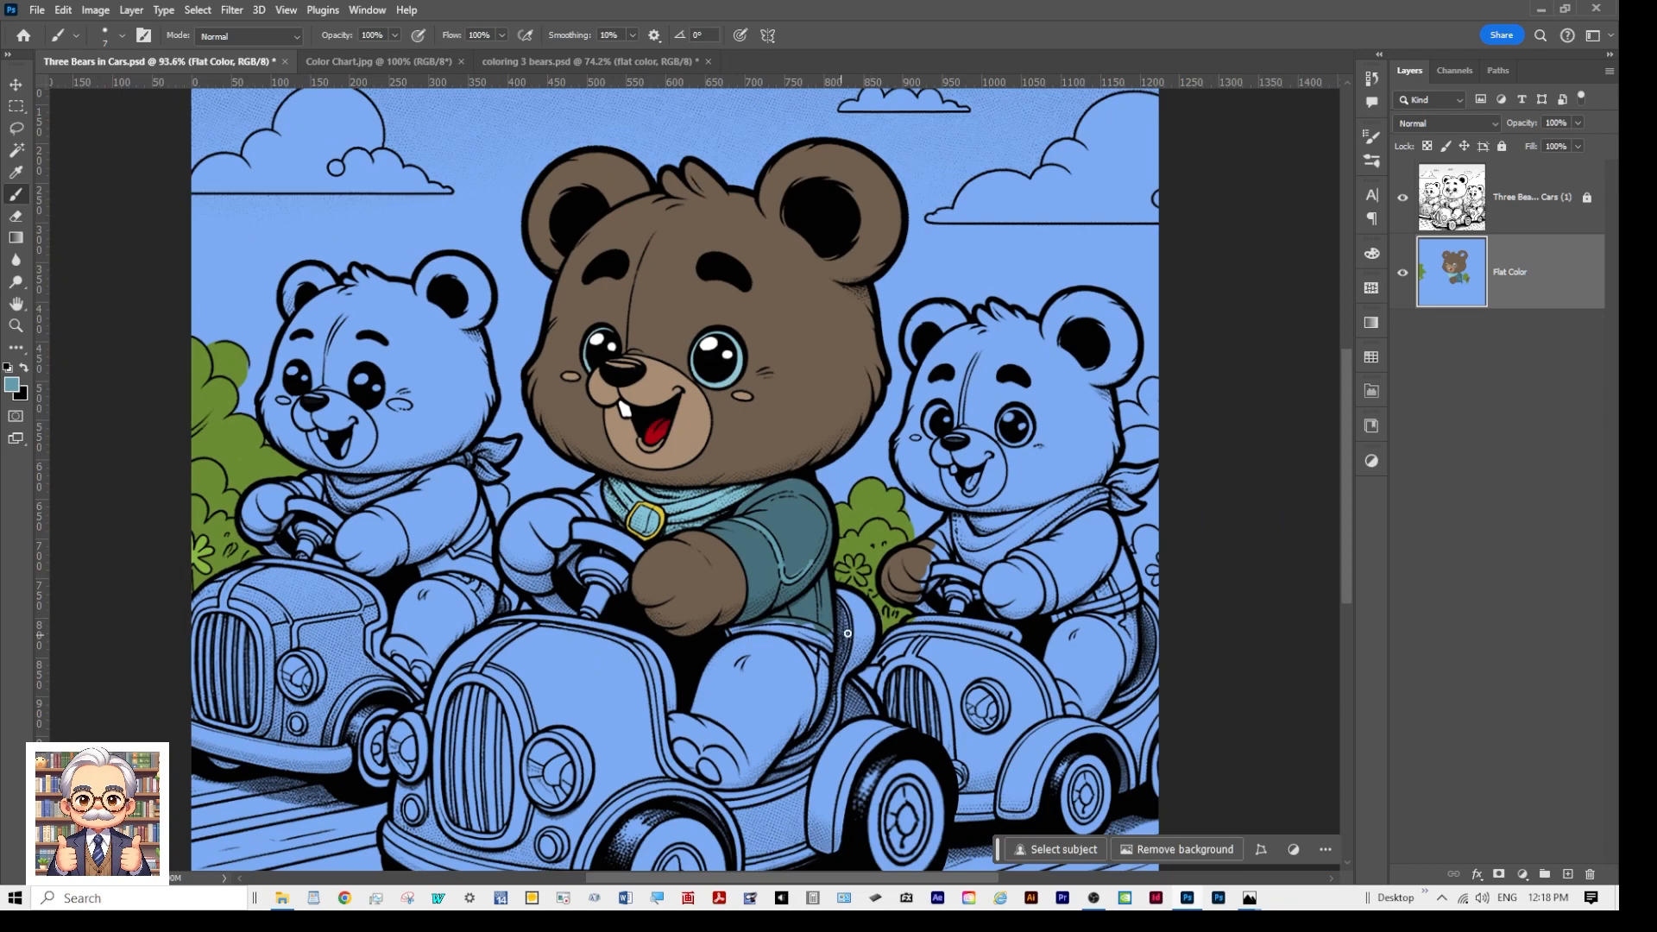
{"action": "scroll", "coordinate": [848, 633], "scroll_direction": "down", "scroll_amount": 1}
{"action": "left_click_drag", "start_coordinate": [822, 553], "coordinate": [775, 549]}
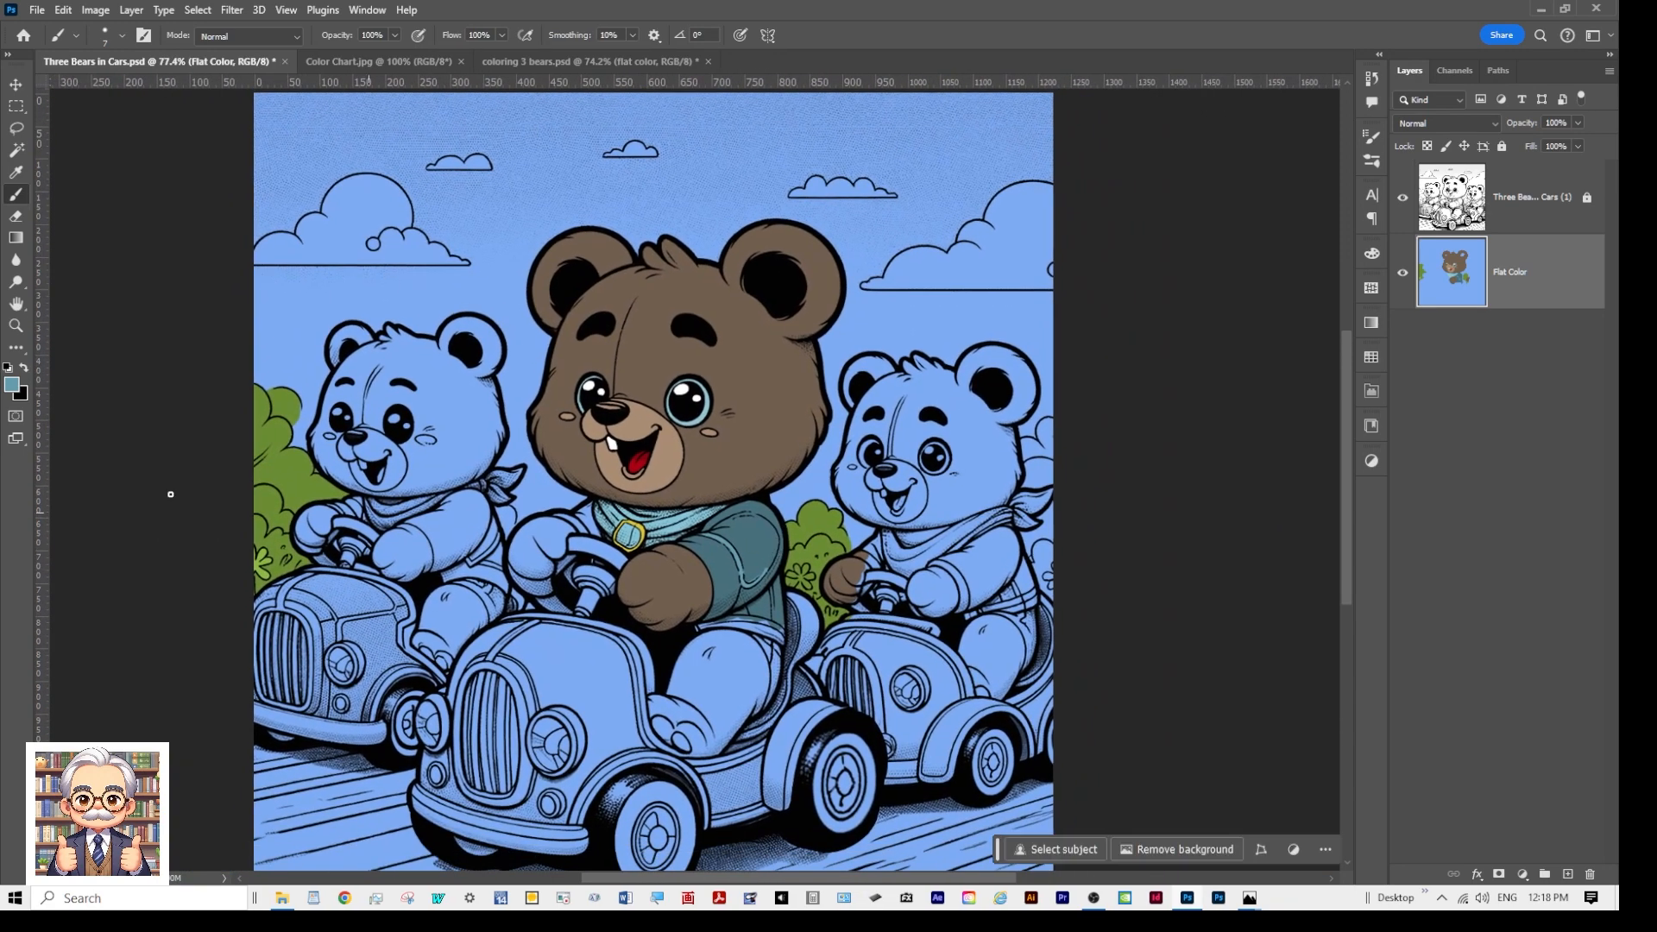
{"action": "left_click", "coordinate": [7, 369]}
{"action": "left_click", "coordinate": [25, 371]}
{"action": "scroll", "coordinate": [285, 222], "scroll_direction": "up", "scroll_amount": 5}
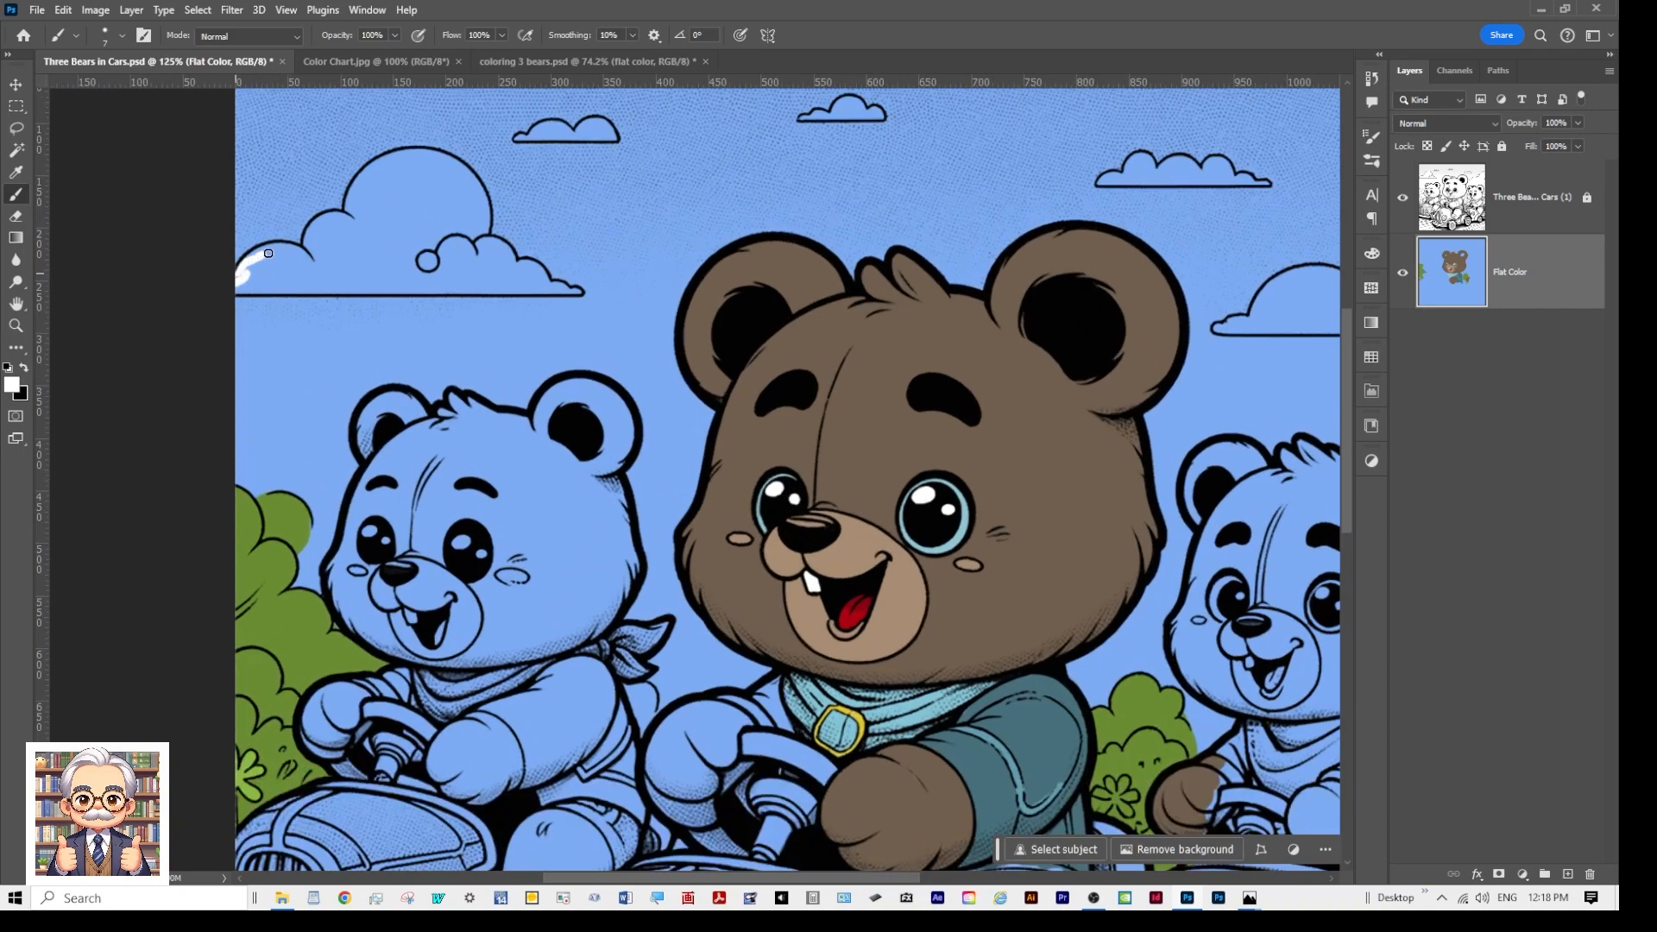
{"action": "scroll", "coordinate": [295, 252], "scroll_direction": "up", "scroll_amount": 3}
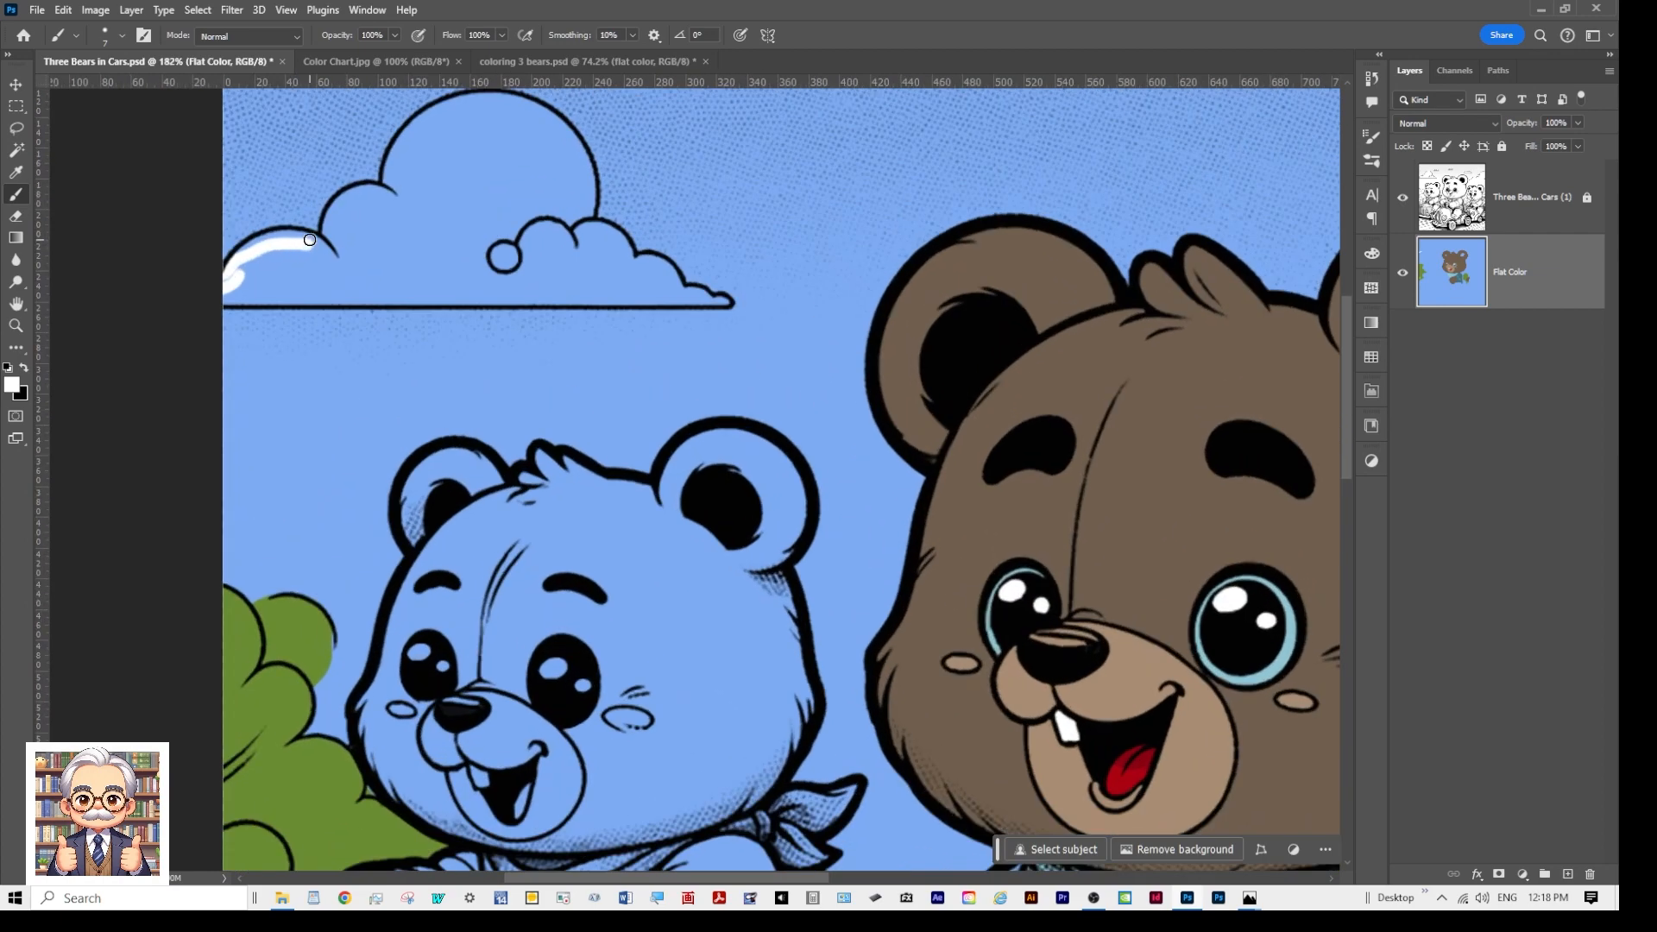
{"action": "mouse_move", "coordinate": [298, 238]}
{"action": "left_mouse_down"}
{"action": "mouse_move", "coordinate": [241, 250]}
{"action": "mouse_move", "coordinate": [232, 302]}
{"action": "left_mouse_up"}
{"action": "left_click", "coordinate": [700, 300], "text": "shift"}
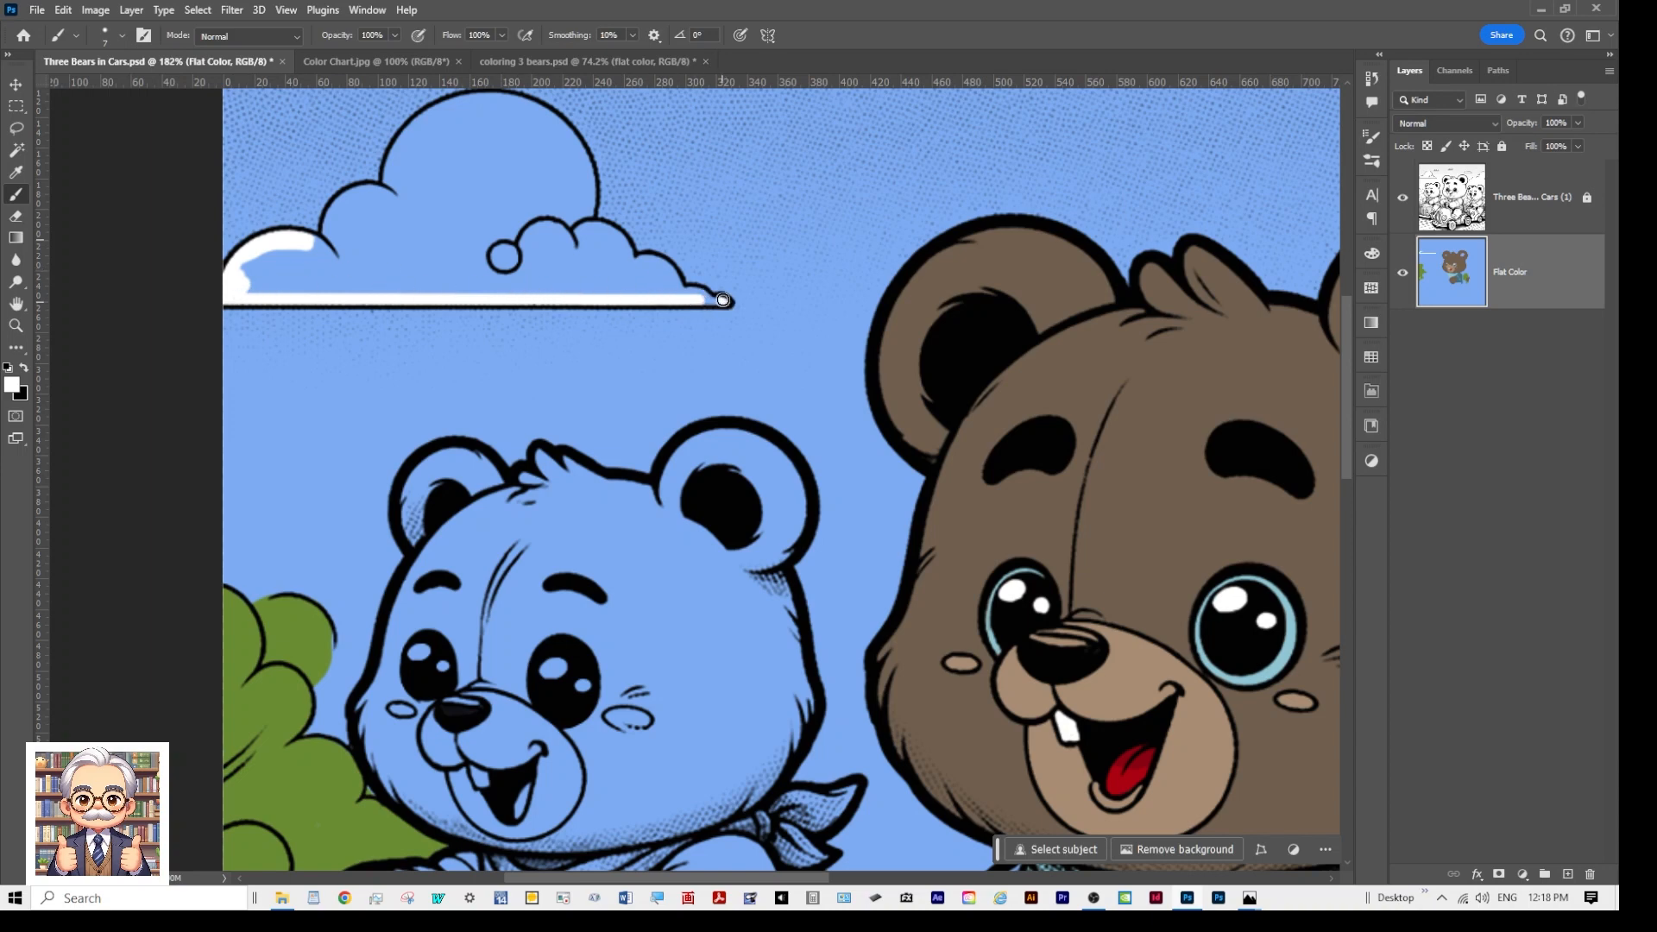
{"action": "left_click_drag", "start_coordinate": [721, 301], "coordinate": [655, 292]}
Step: Enlarge the brush to 20 and fill the lower band of the large left cloud white
{"action": "key", "text": "bracketright"}
{"action": "key", "text": "bracketright"}
{"action": "key", "text": "bracketright"}
{"action": "left_click", "coordinate": [250, 283]}
{"action": "left_click_drag", "start_coordinate": [336, 284], "coordinate": [655, 277]}
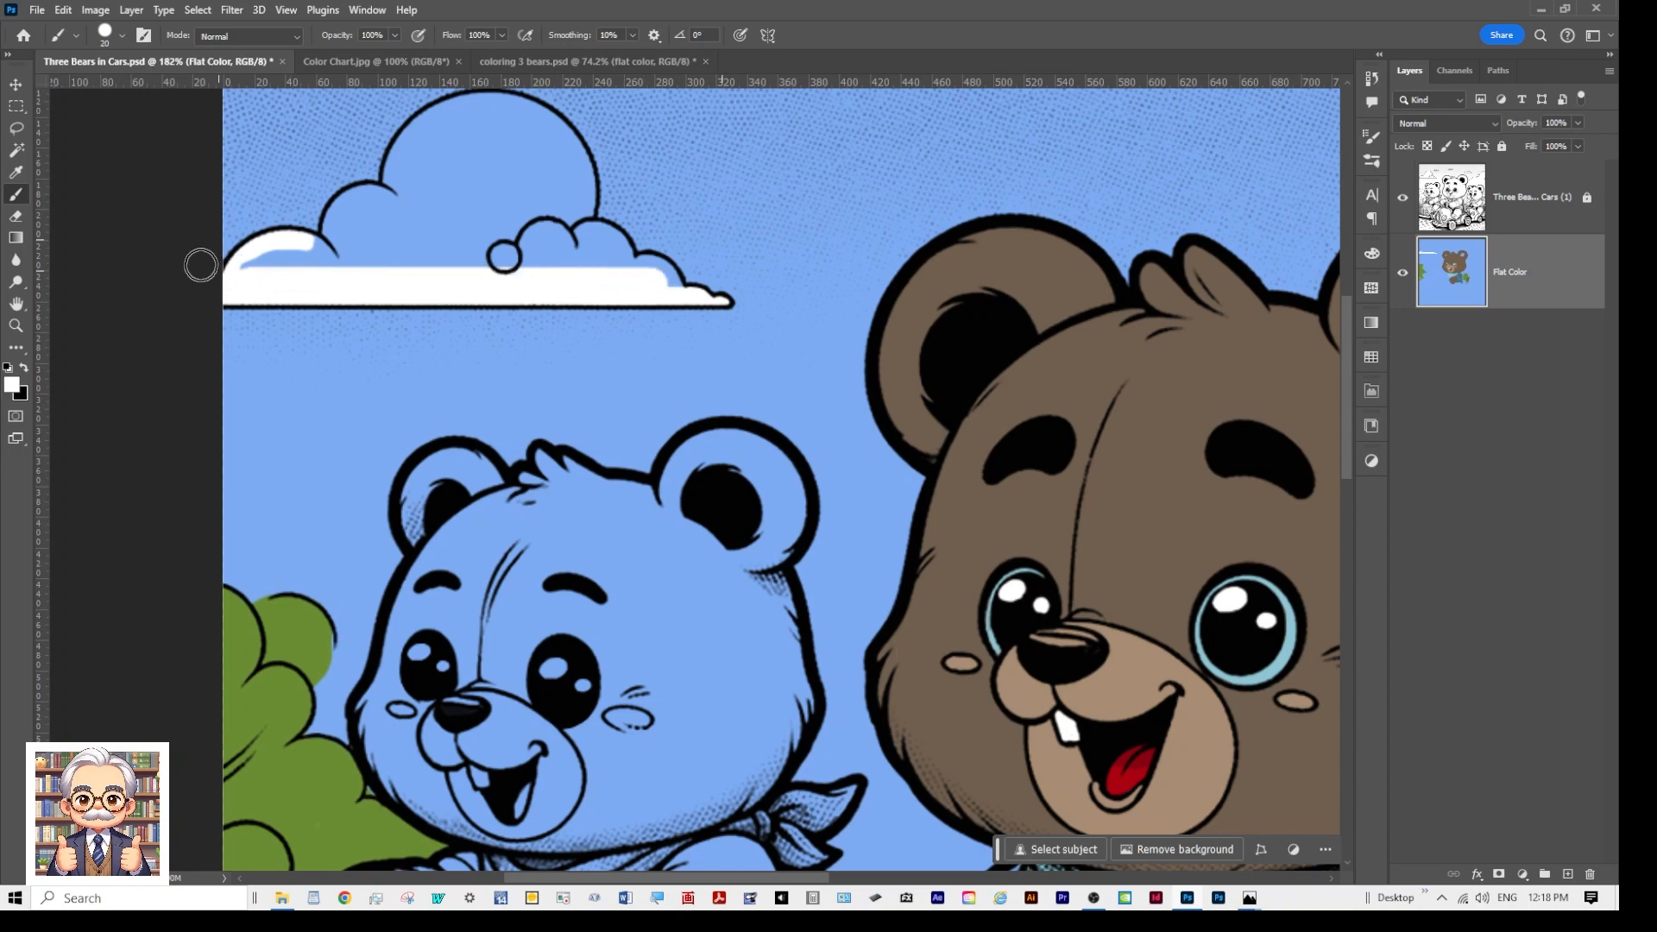
{"action": "left_click_drag", "start_coordinate": [263, 266], "coordinate": [620, 272]}
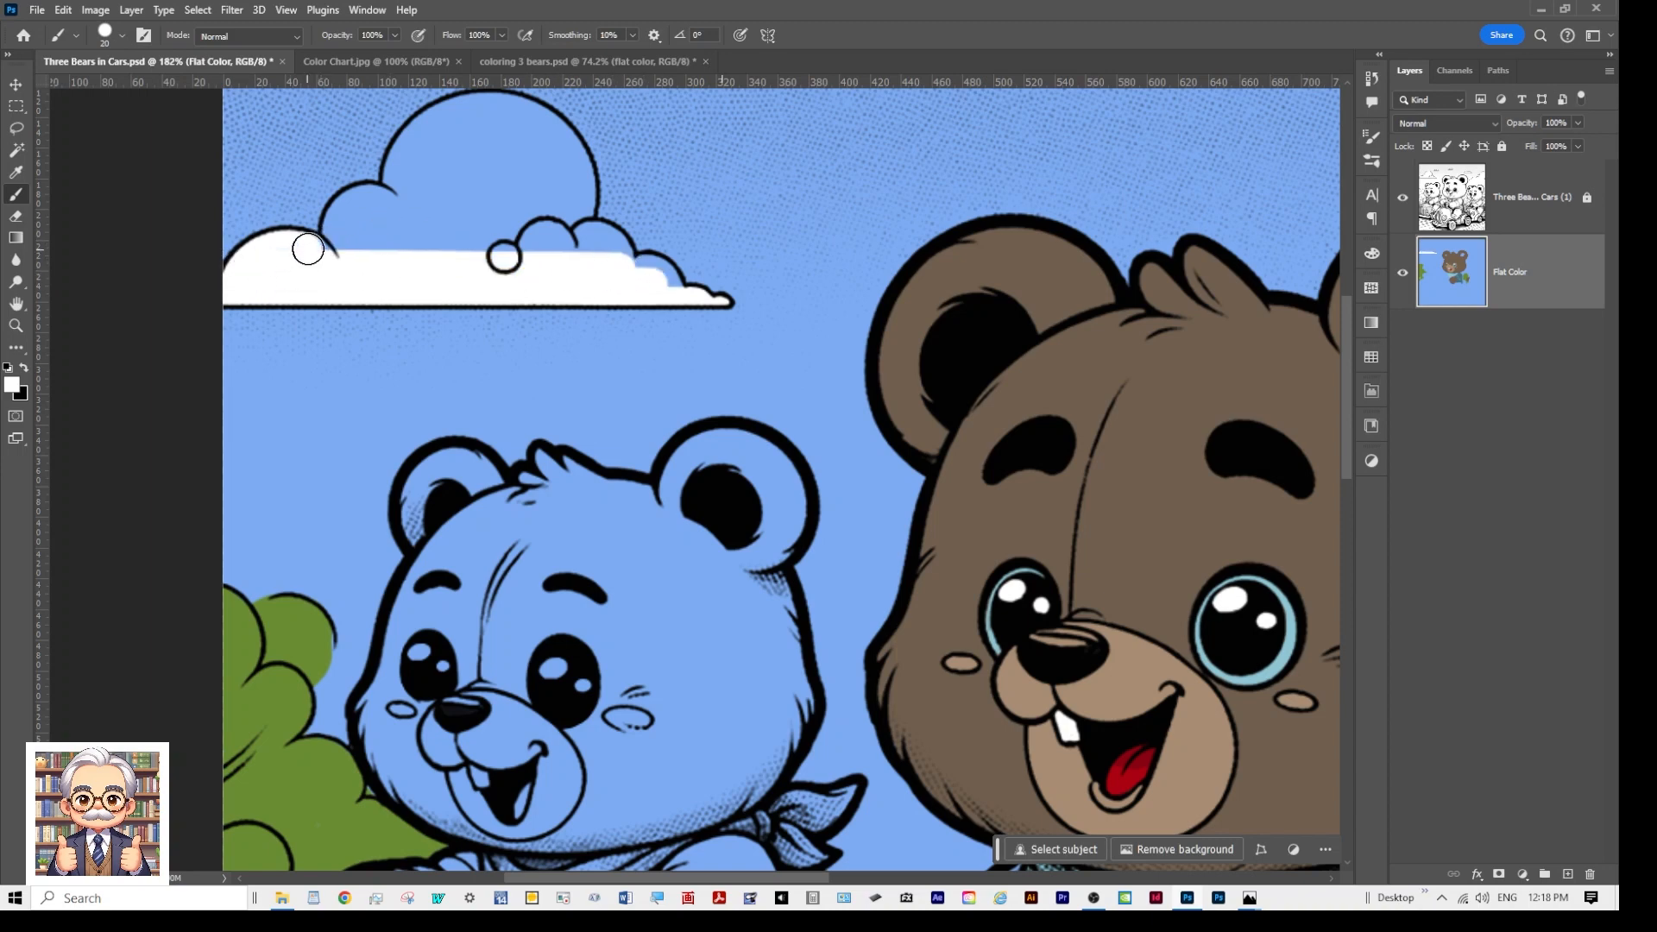
Step: Paint the second puff of the large left cloud white and fill across its middle with straight strokes
{"action": "mouse_move", "coordinate": [307, 250]}
{"action": "left_mouse_down"}
{"action": "mouse_move", "coordinate": [351, 245]}
{"action": "mouse_move", "coordinate": [362, 207]}
{"action": "mouse_move", "coordinate": [341, 233]}
{"action": "mouse_move", "coordinate": [344, 218]}
{"action": "mouse_move", "coordinate": [365, 202]}
{"action": "mouse_move", "coordinate": [397, 204]}
{"action": "mouse_move", "coordinate": [357, 230]}
{"action": "mouse_move", "coordinate": [371, 246]}
{"action": "left_mouse_up"}
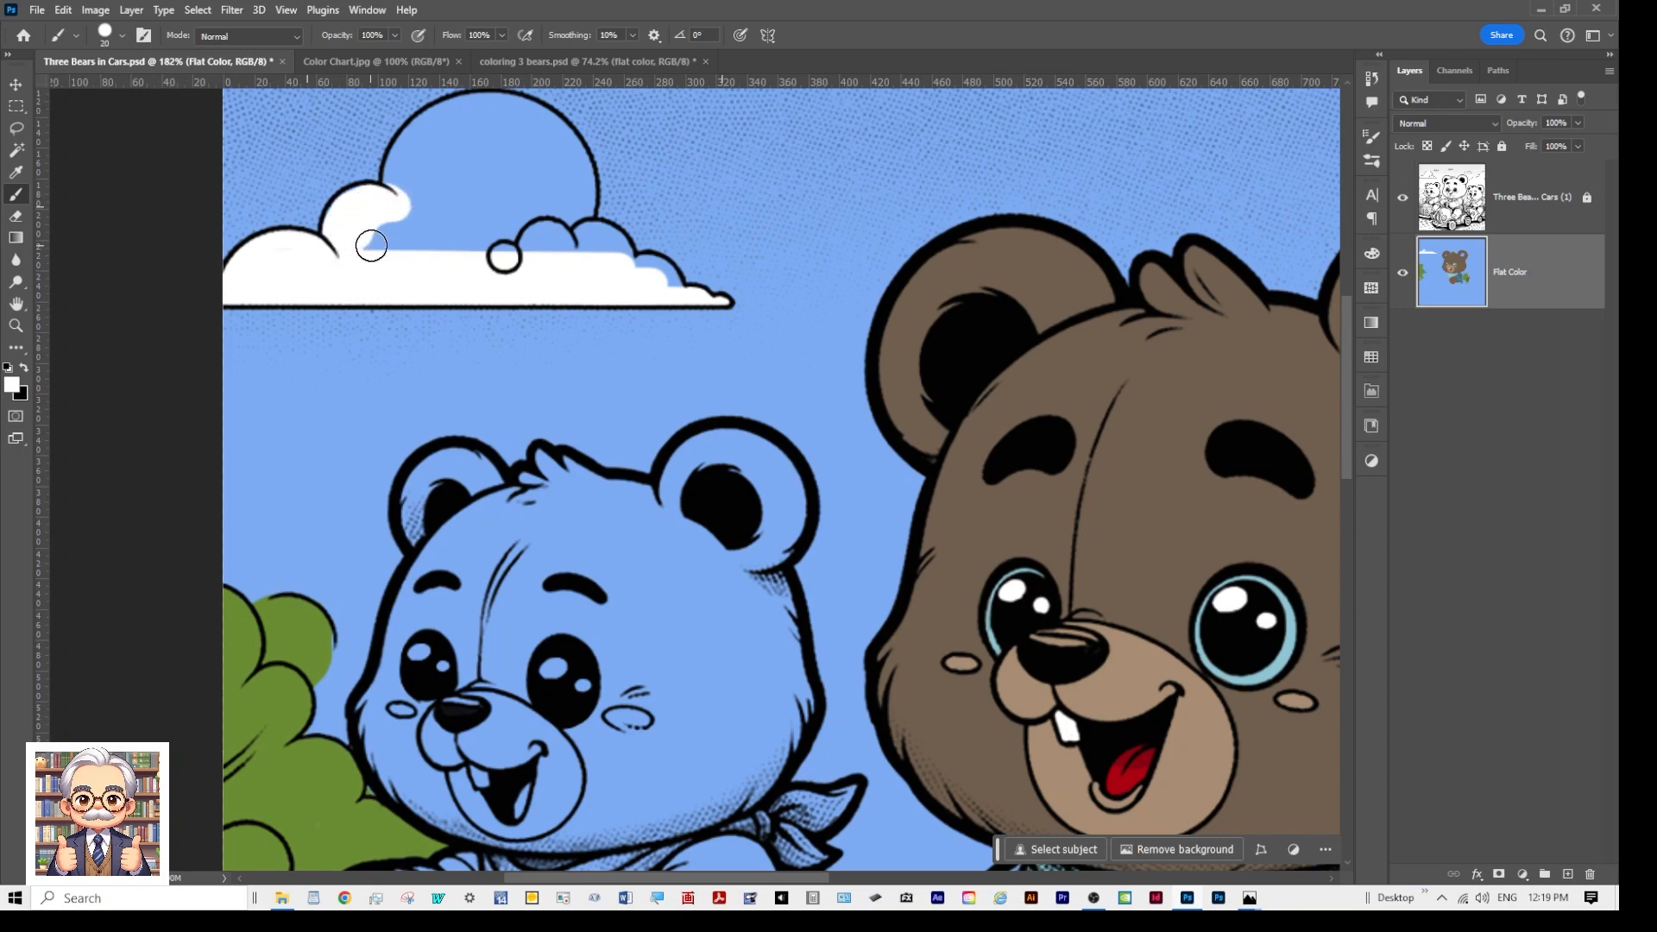
{"action": "left_click", "coordinate": [578, 233], "text": "shift"}
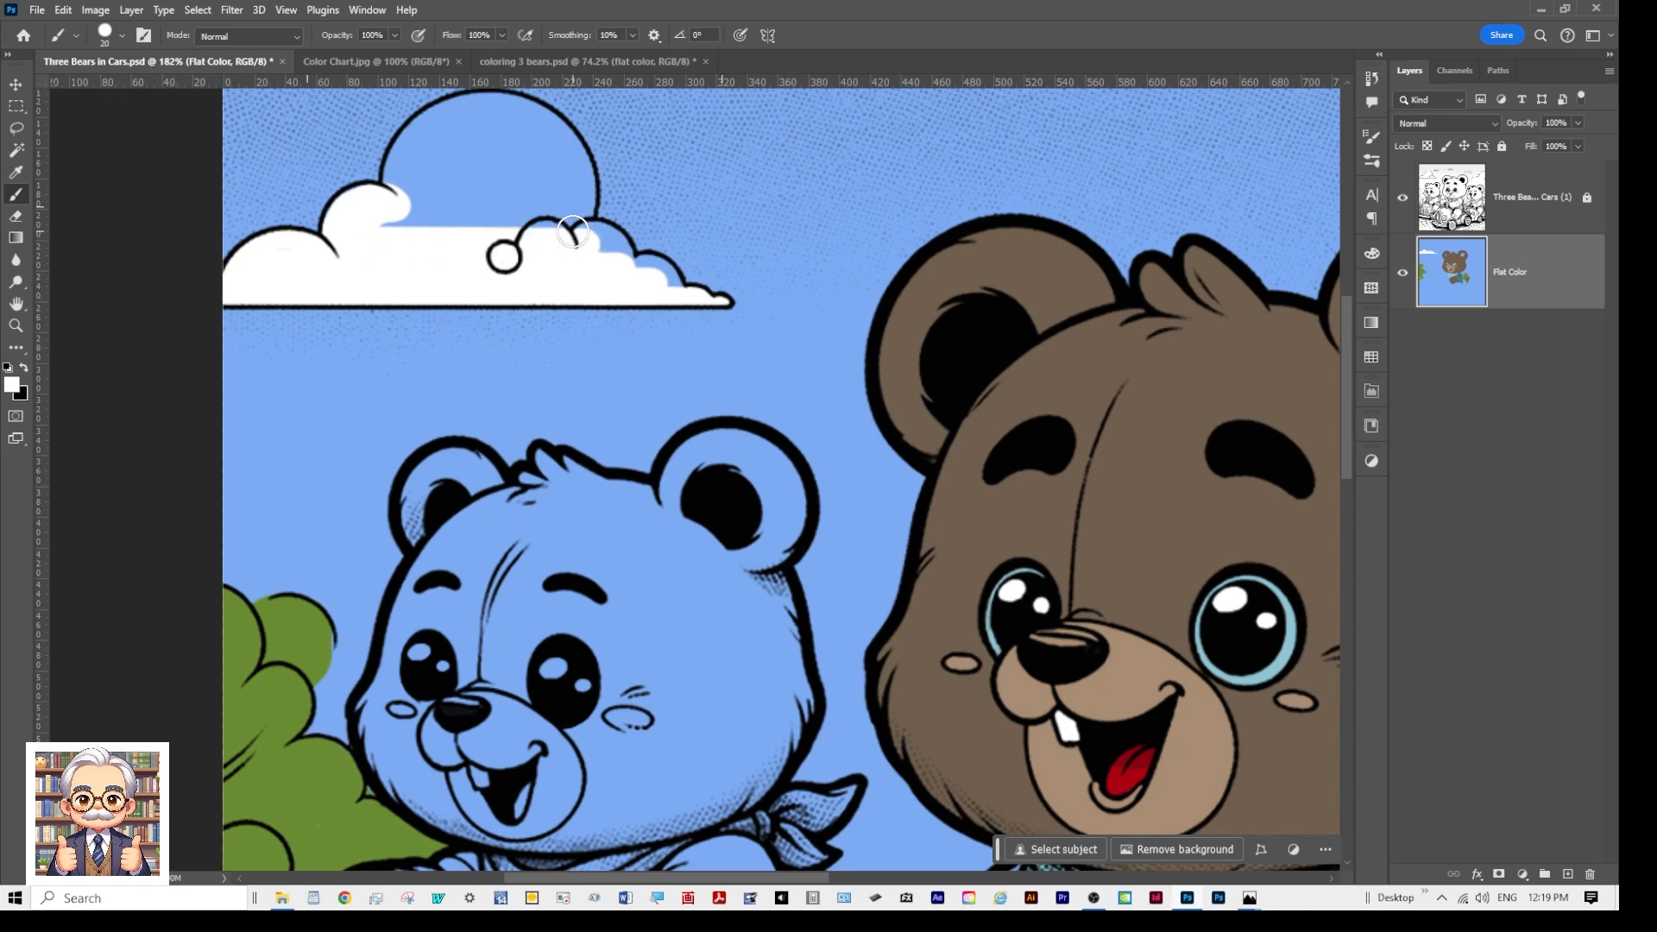
{"action": "left_click", "coordinate": [380, 214], "text": "shift"}
{"action": "left_click", "coordinate": [406, 191]}
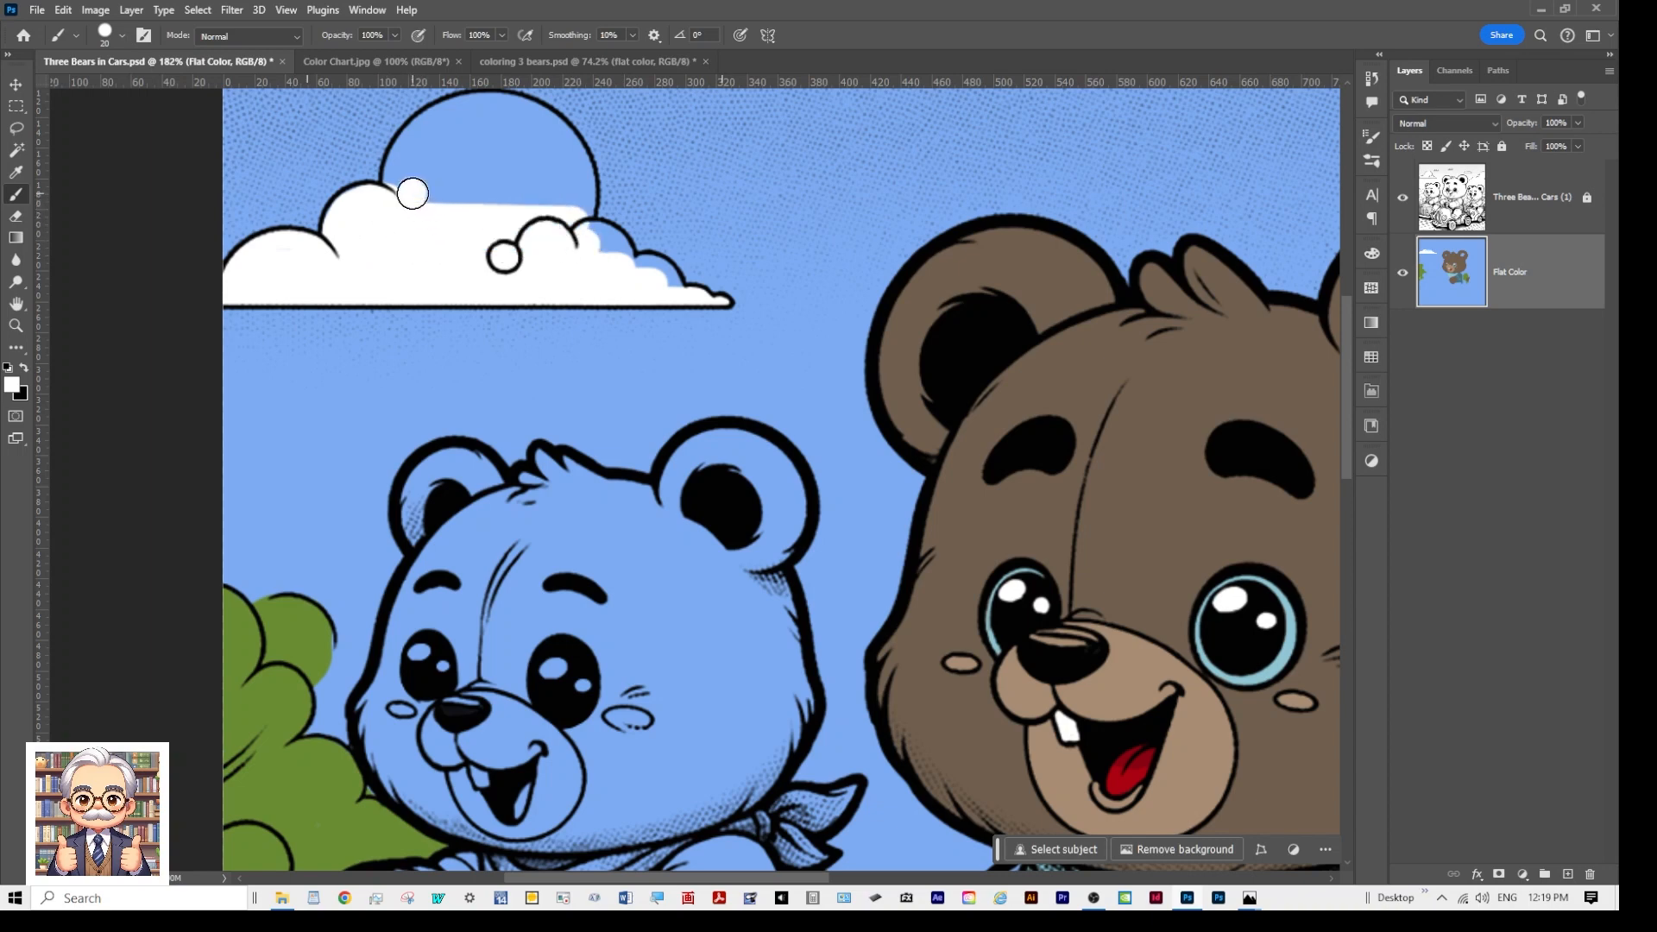
{"action": "left_click", "coordinate": [566, 197], "text": "shift"}
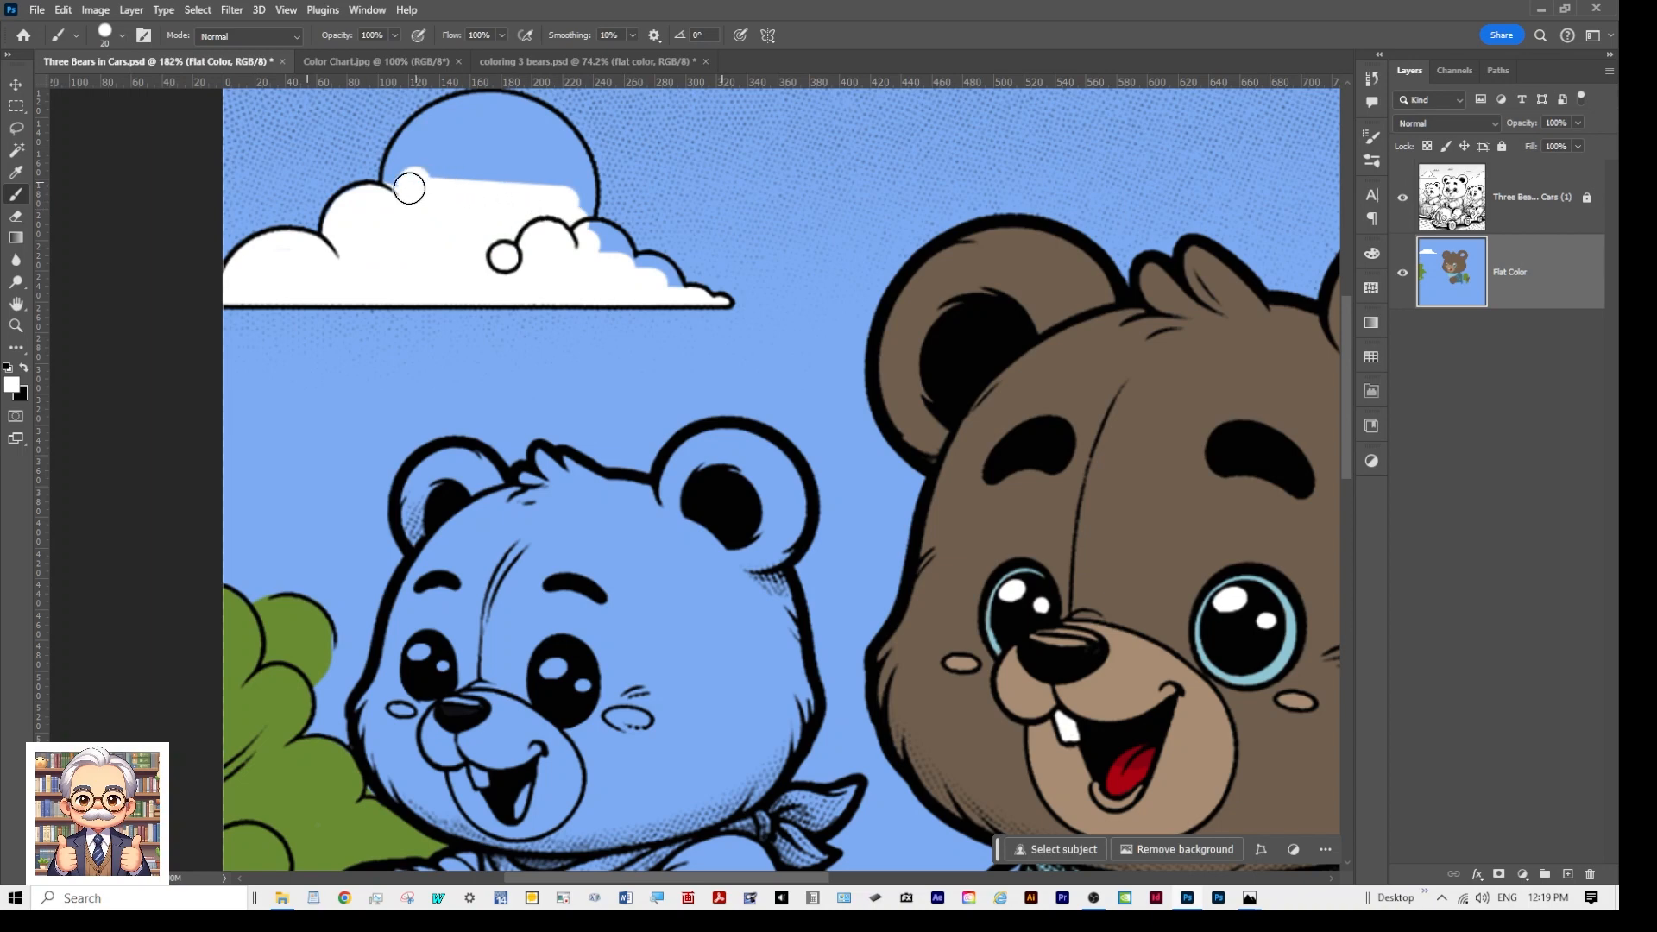
Step: Fill the big round top of the large left cloud white
{"action": "left_click_drag", "start_coordinate": [408, 186], "coordinate": [399, 147]}
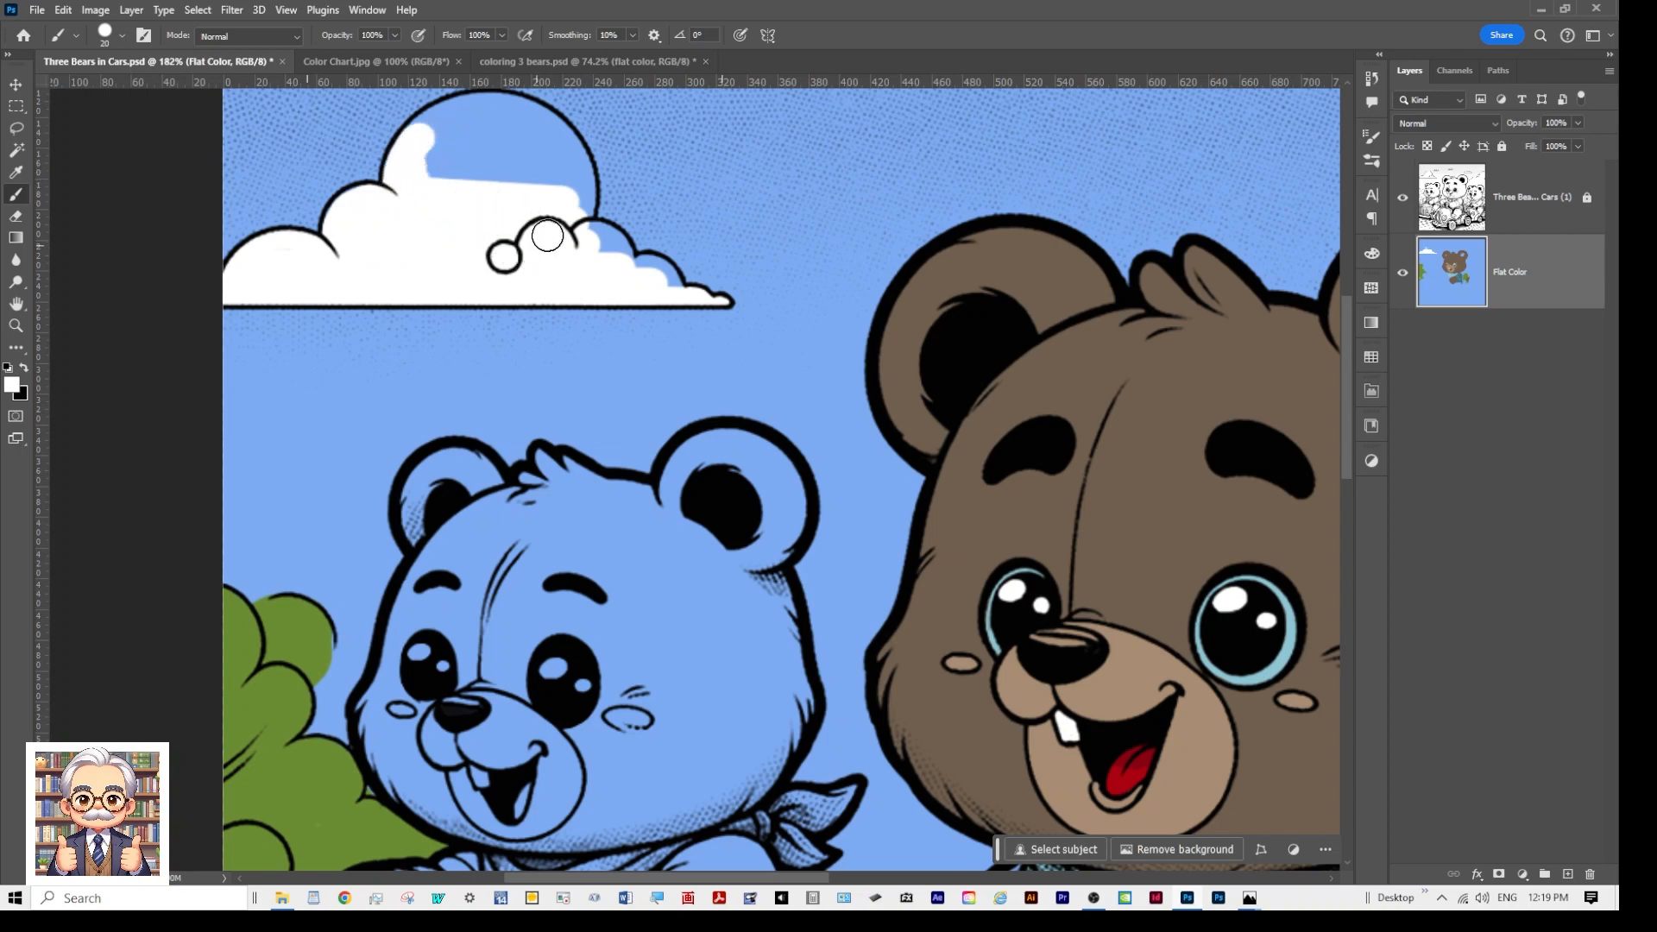
{"action": "left_click_drag", "start_coordinate": [538, 234], "coordinate": [512, 348]}
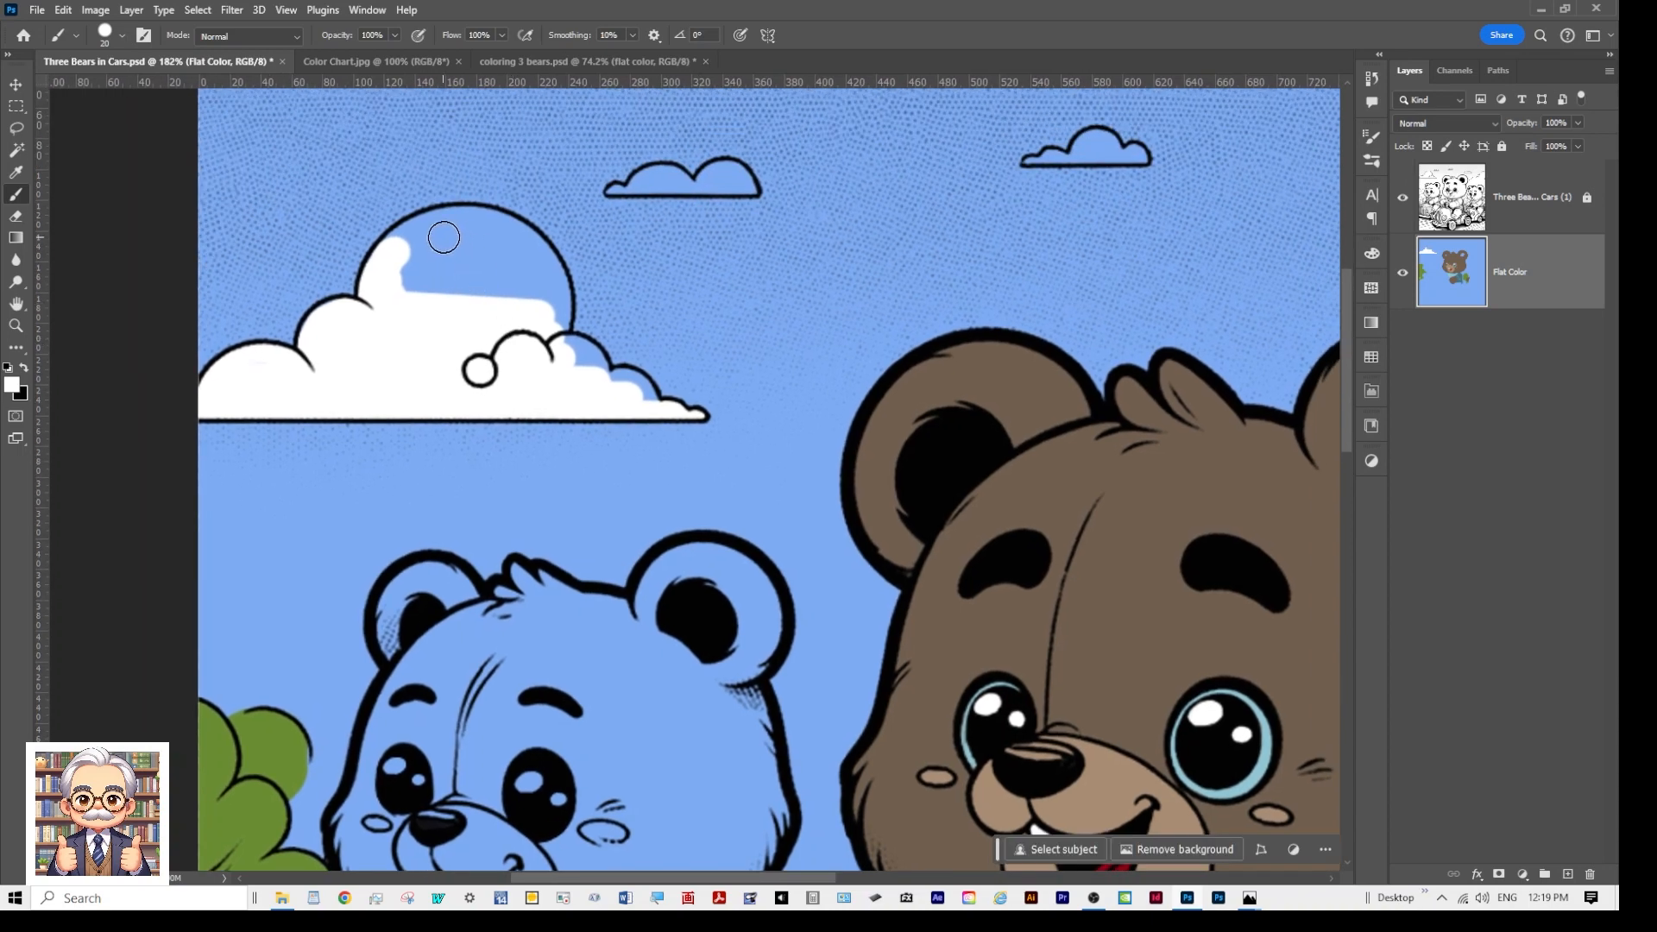
{"action": "mouse_move", "coordinate": [444, 233]}
{"action": "left_mouse_down"}
{"action": "mouse_move", "coordinate": [397, 248]}
{"action": "mouse_move", "coordinate": [482, 227]}
{"action": "mouse_move", "coordinate": [532, 262]}
{"action": "mouse_move", "coordinate": [464, 225]}
{"action": "mouse_move", "coordinate": [418, 233]}
{"action": "mouse_move", "coordinate": [510, 231]}
{"action": "mouse_move", "coordinate": [542, 276]}
{"action": "mouse_move", "coordinate": [543, 318]}
{"action": "mouse_move", "coordinate": [520, 262]}
{"action": "mouse_move", "coordinate": [418, 268]}
{"action": "mouse_move", "coordinate": [392, 292]}
{"action": "mouse_move", "coordinate": [481, 273]}
{"action": "left_mouse_up"}
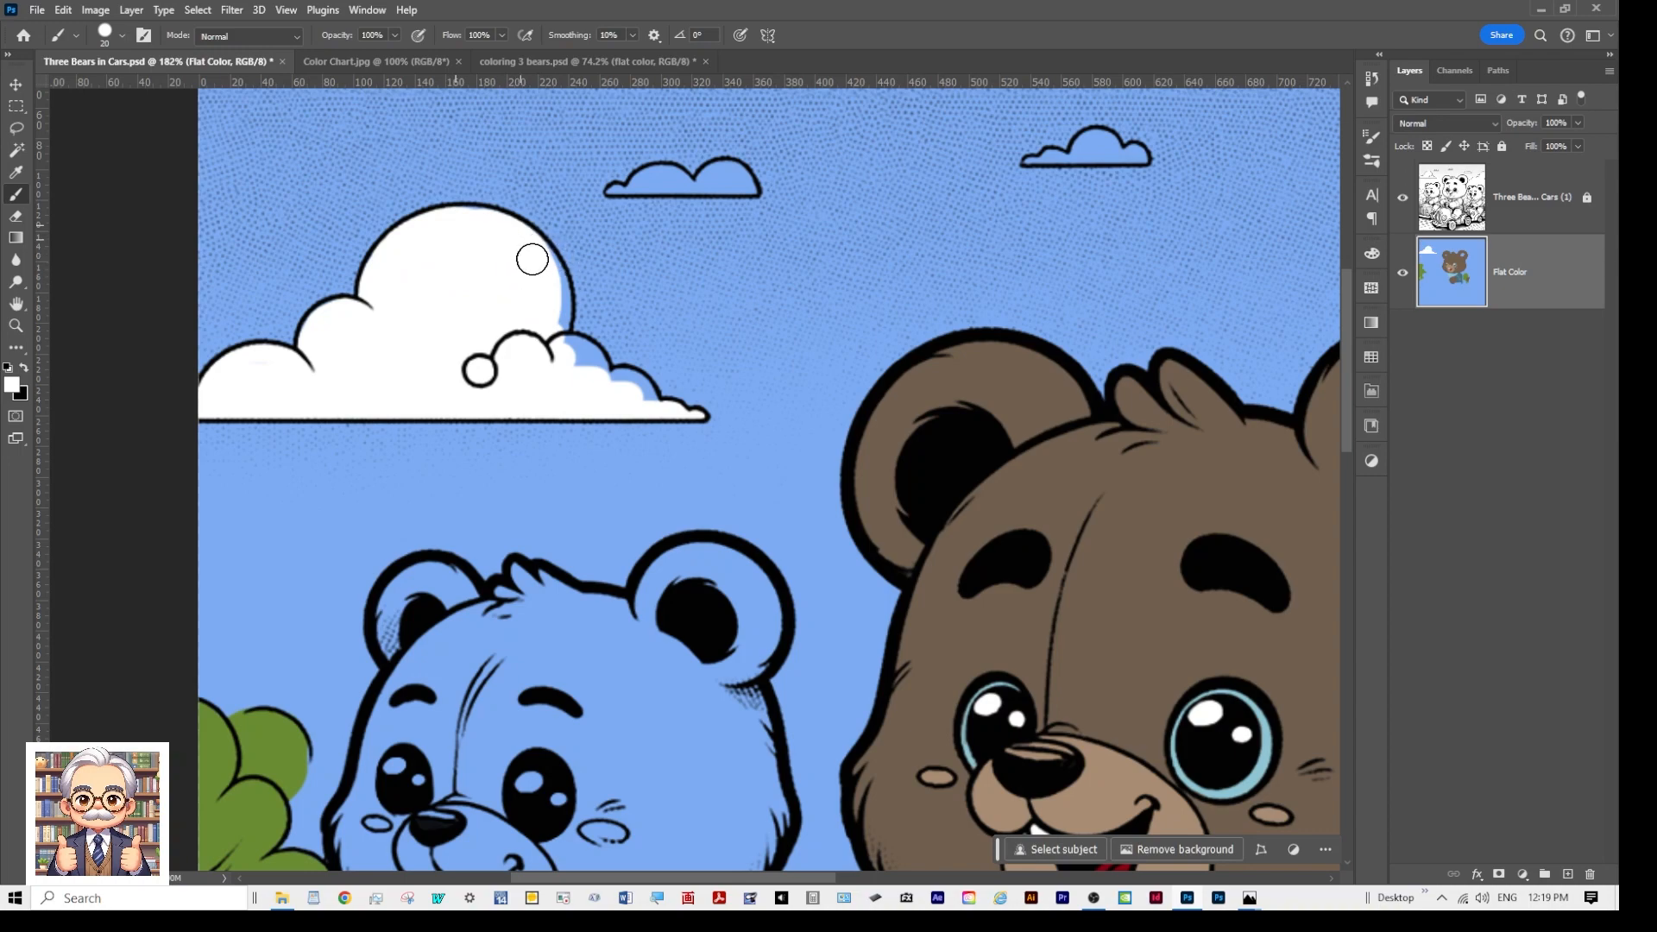
Step: Paint the remaining blue gaps along the right-hand edges of the large left cloud white
{"action": "scroll", "coordinate": [535, 324], "scroll_direction": "up", "scroll_amount": 2}
{"action": "scroll", "coordinate": [522, 323], "scroll_direction": "up", "scroll_amount": 1}
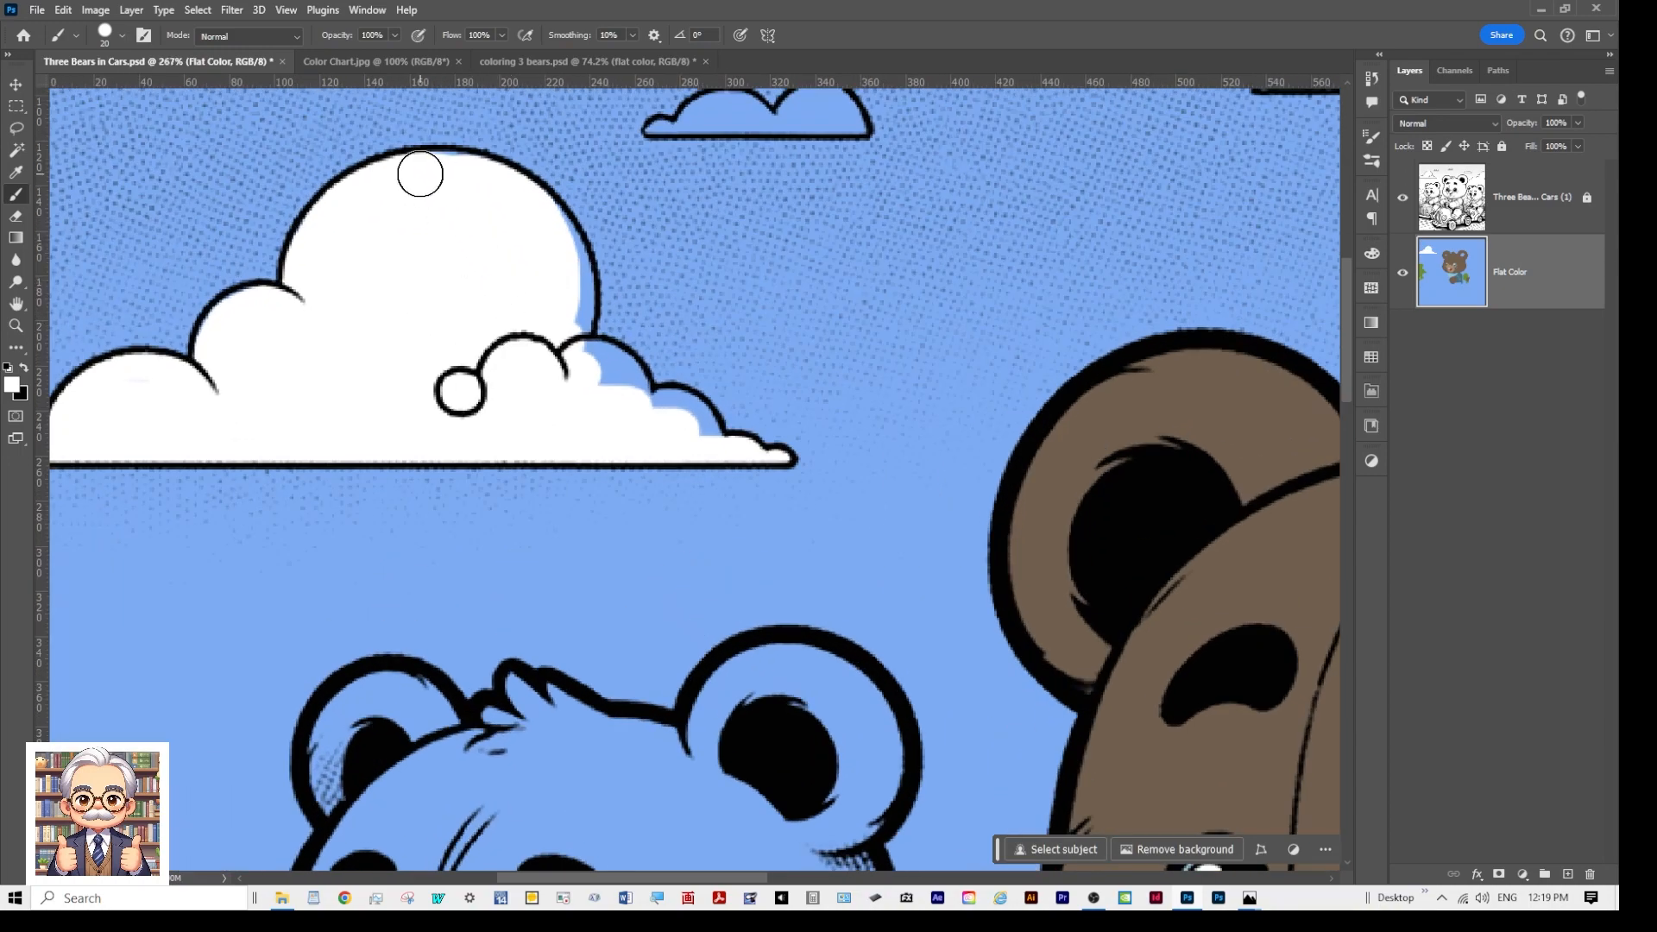
{"action": "mouse_move", "coordinate": [477, 207]}
{"action": "left_mouse_down"}
{"action": "mouse_move", "coordinate": [541, 217]}
{"action": "mouse_move", "coordinate": [570, 258]}
{"action": "mouse_move", "coordinate": [574, 363]}
{"action": "mouse_move", "coordinate": [599, 363]}
{"action": "mouse_move", "coordinate": [630, 400]}
{"action": "mouse_move", "coordinate": [598, 366]}
{"action": "mouse_move", "coordinate": [569, 417]}
{"action": "mouse_move", "coordinate": [681, 429]}
{"action": "left_mouse_up"}
{"action": "key", "text": "bracketleft"}
{"action": "key", "text": "bracketleft"}
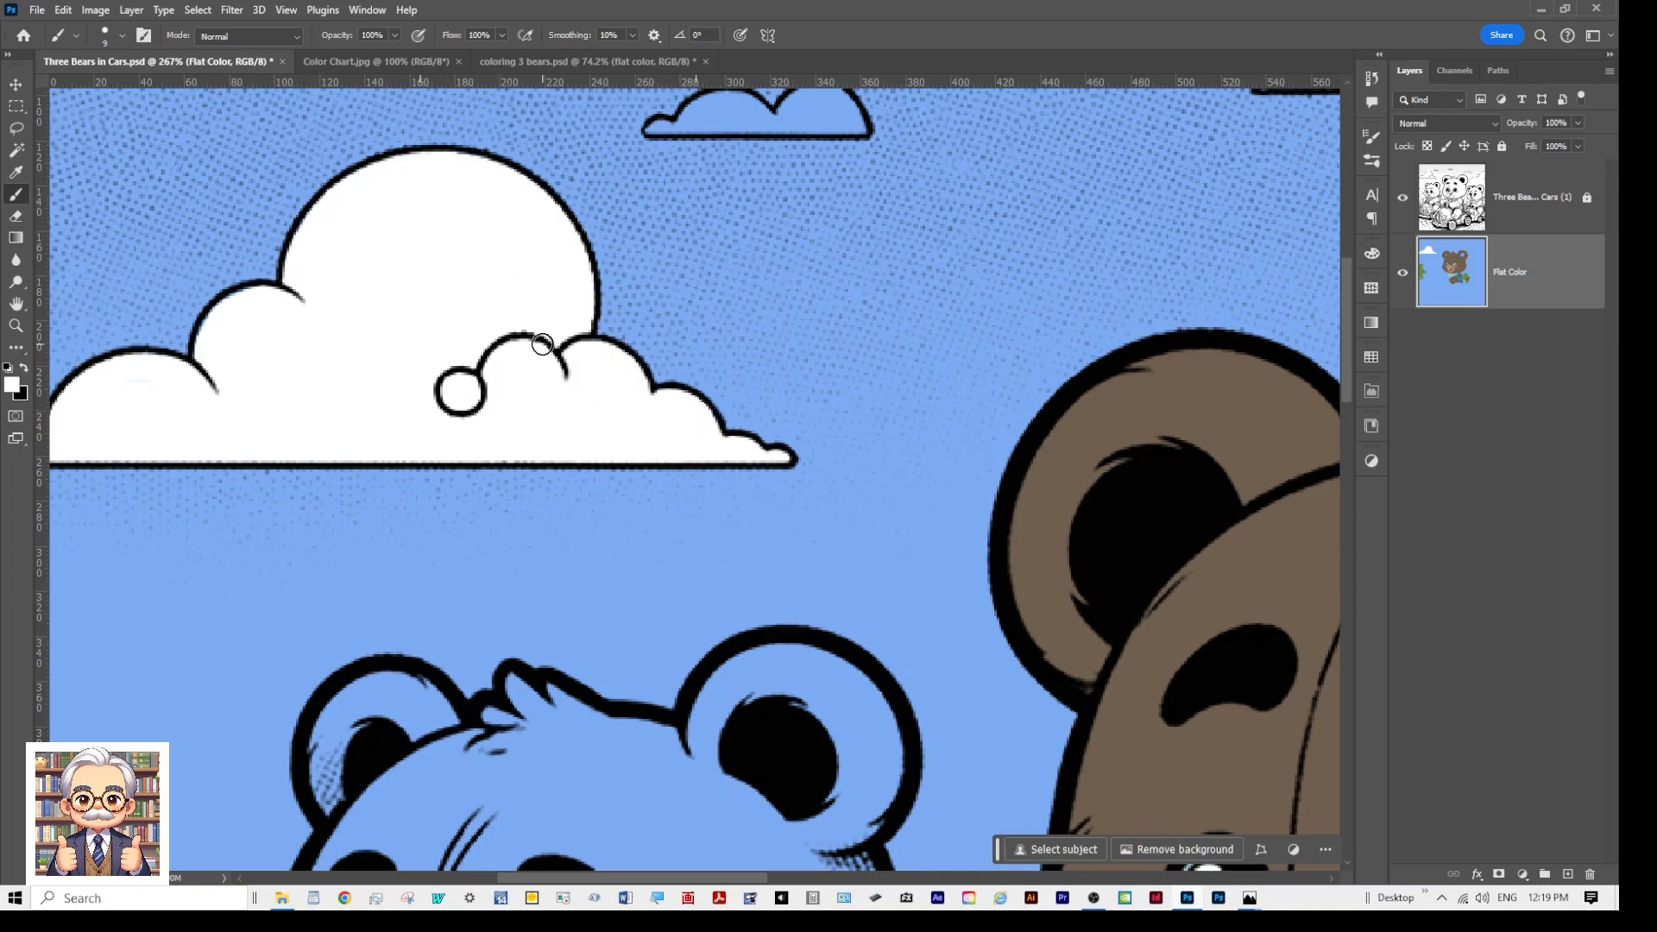
Step: Switch to coloring 3 bears.psd to compare the drawing with the finished coloring
{"action": "scroll", "coordinate": [584, 371], "scroll_direction": "down", "scroll_amount": 5}
{"action": "left_click_drag", "start_coordinate": [889, 396], "coordinate": [659, 331]}
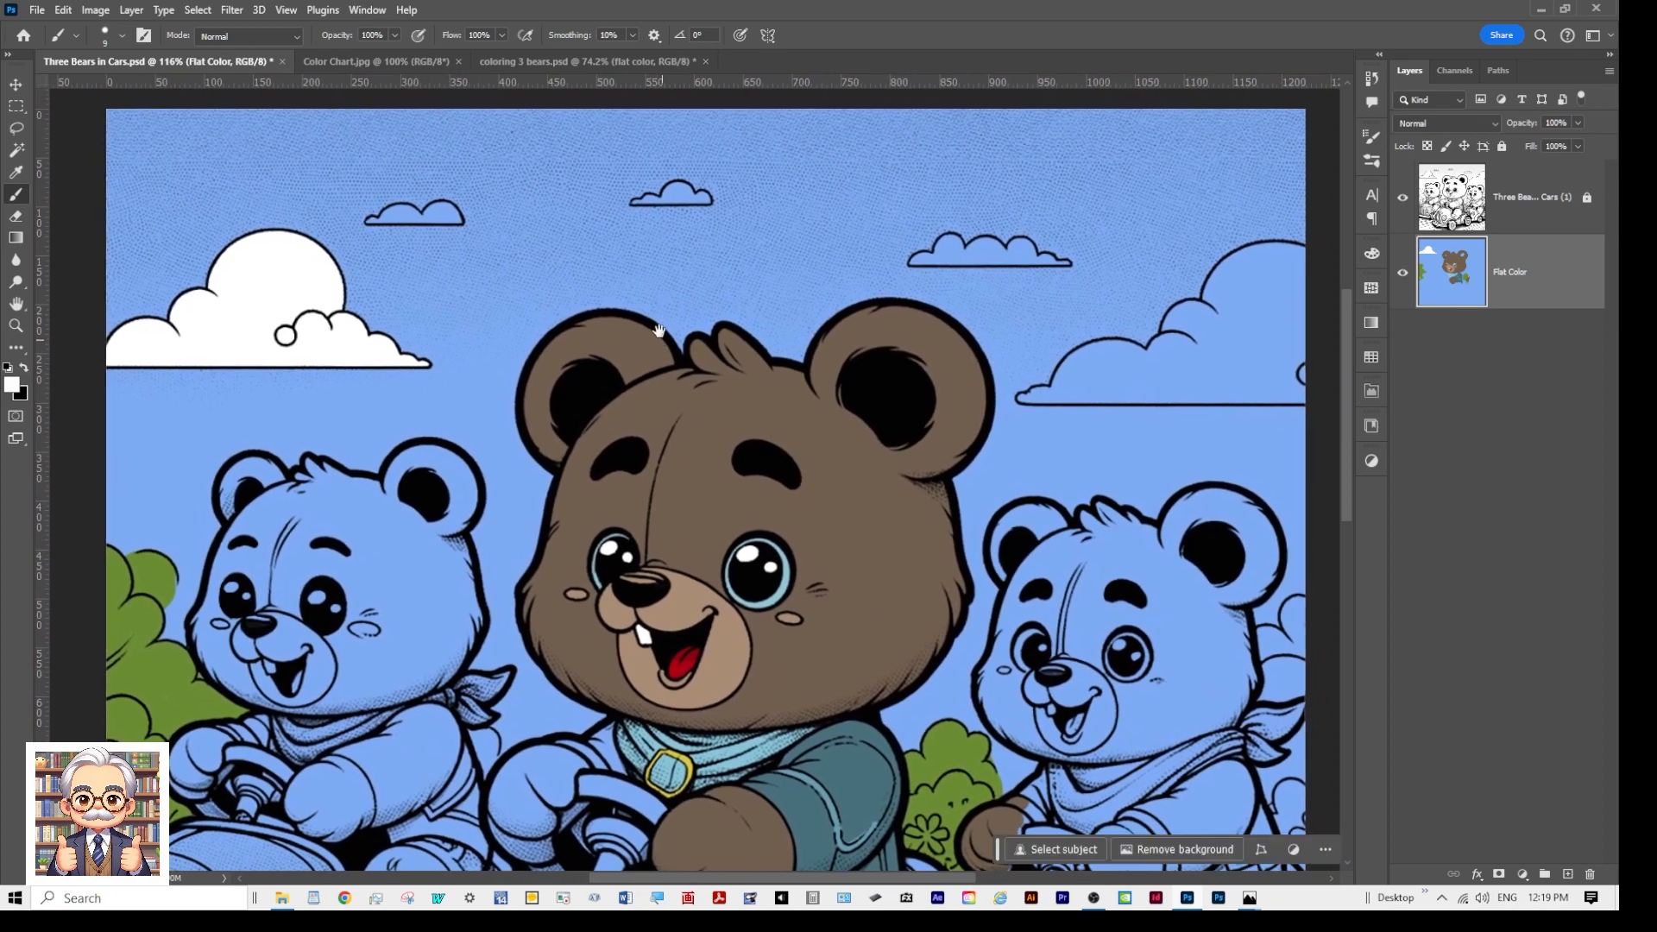
{"action": "left_click", "coordinate": [567, 63]}
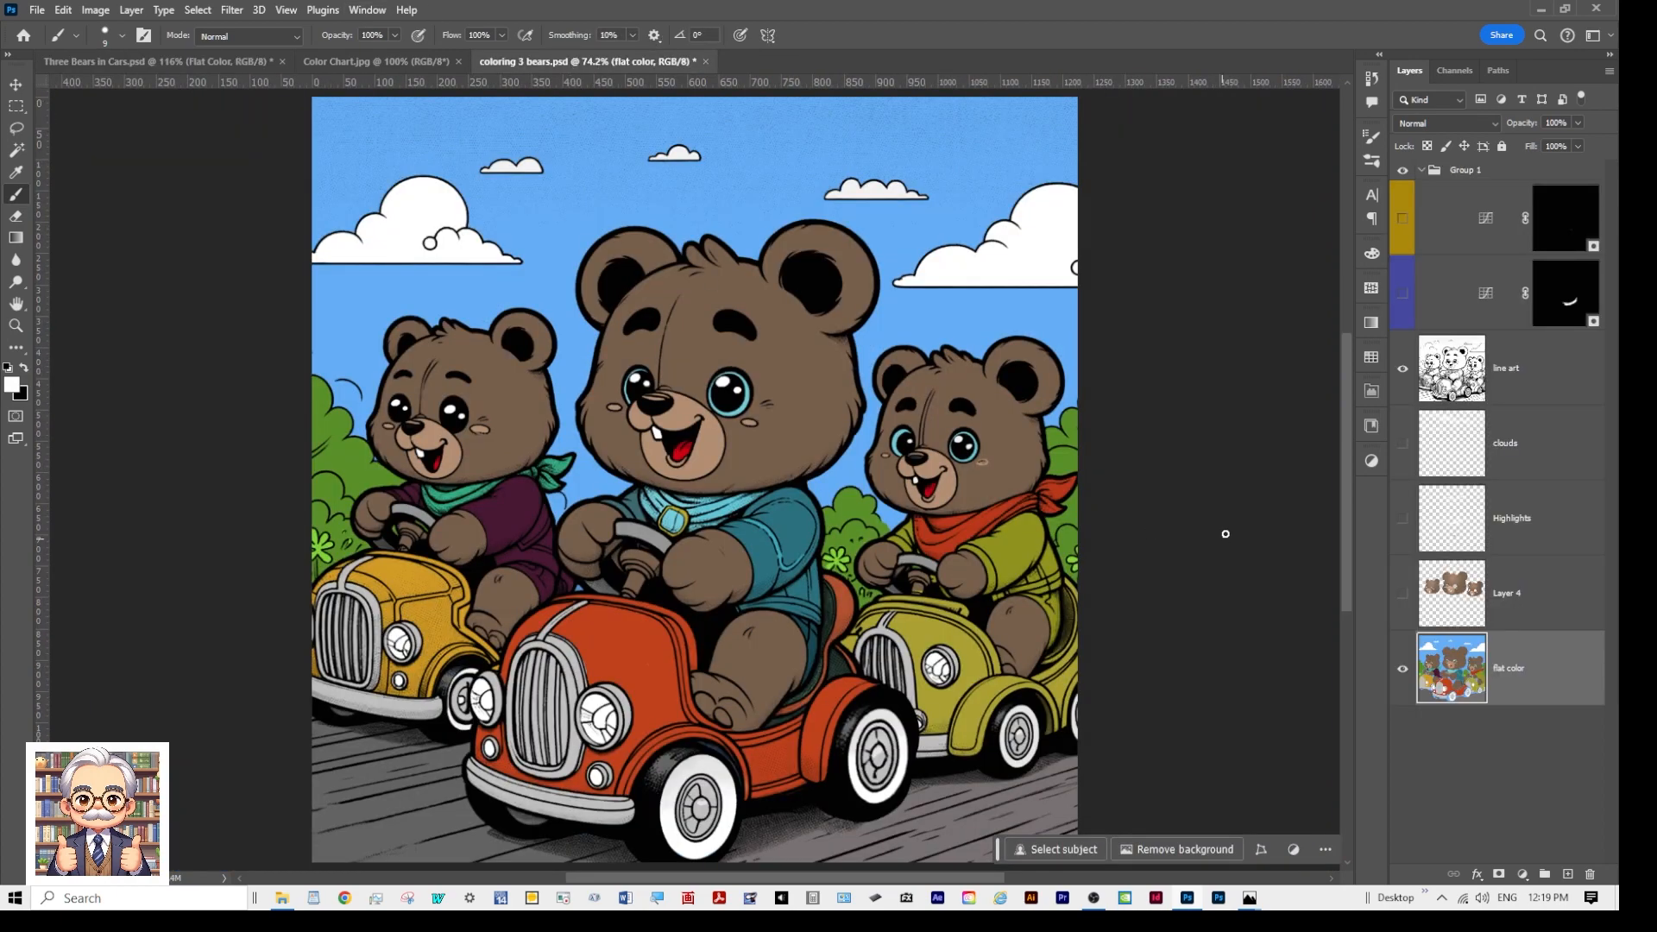
Step: Compare the finished coloring with and without its Highlights layer
{"action": "left_click", "coordinate": [1402, 523]}
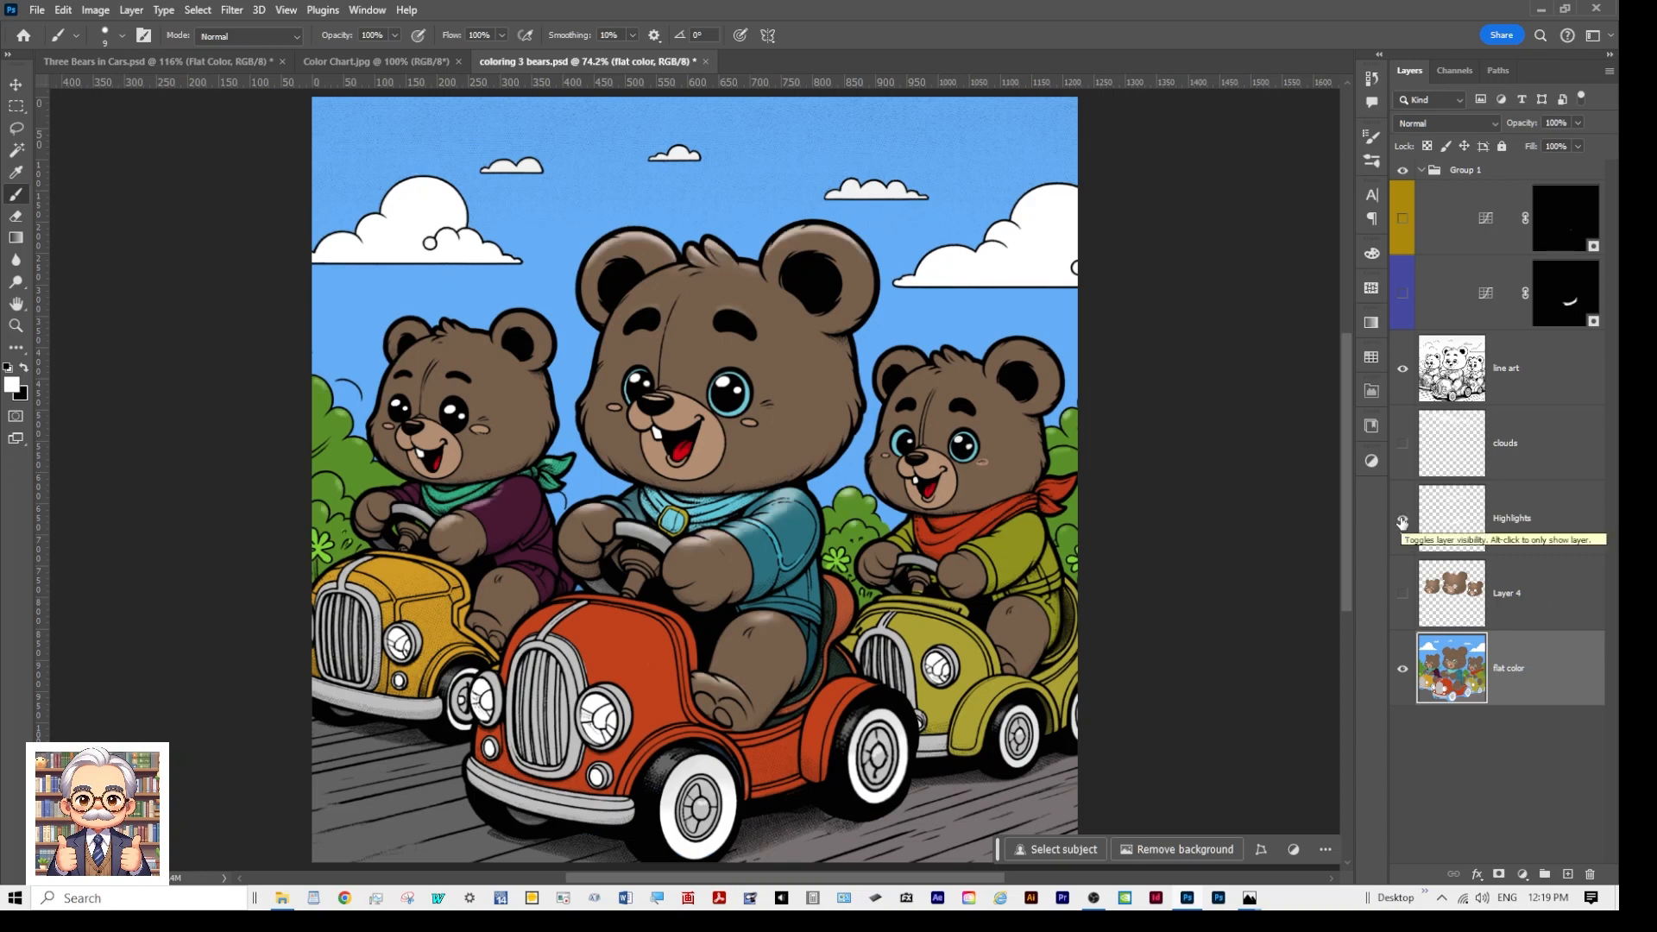
{"action": "left_click", "coordinate": [1403, 522]}
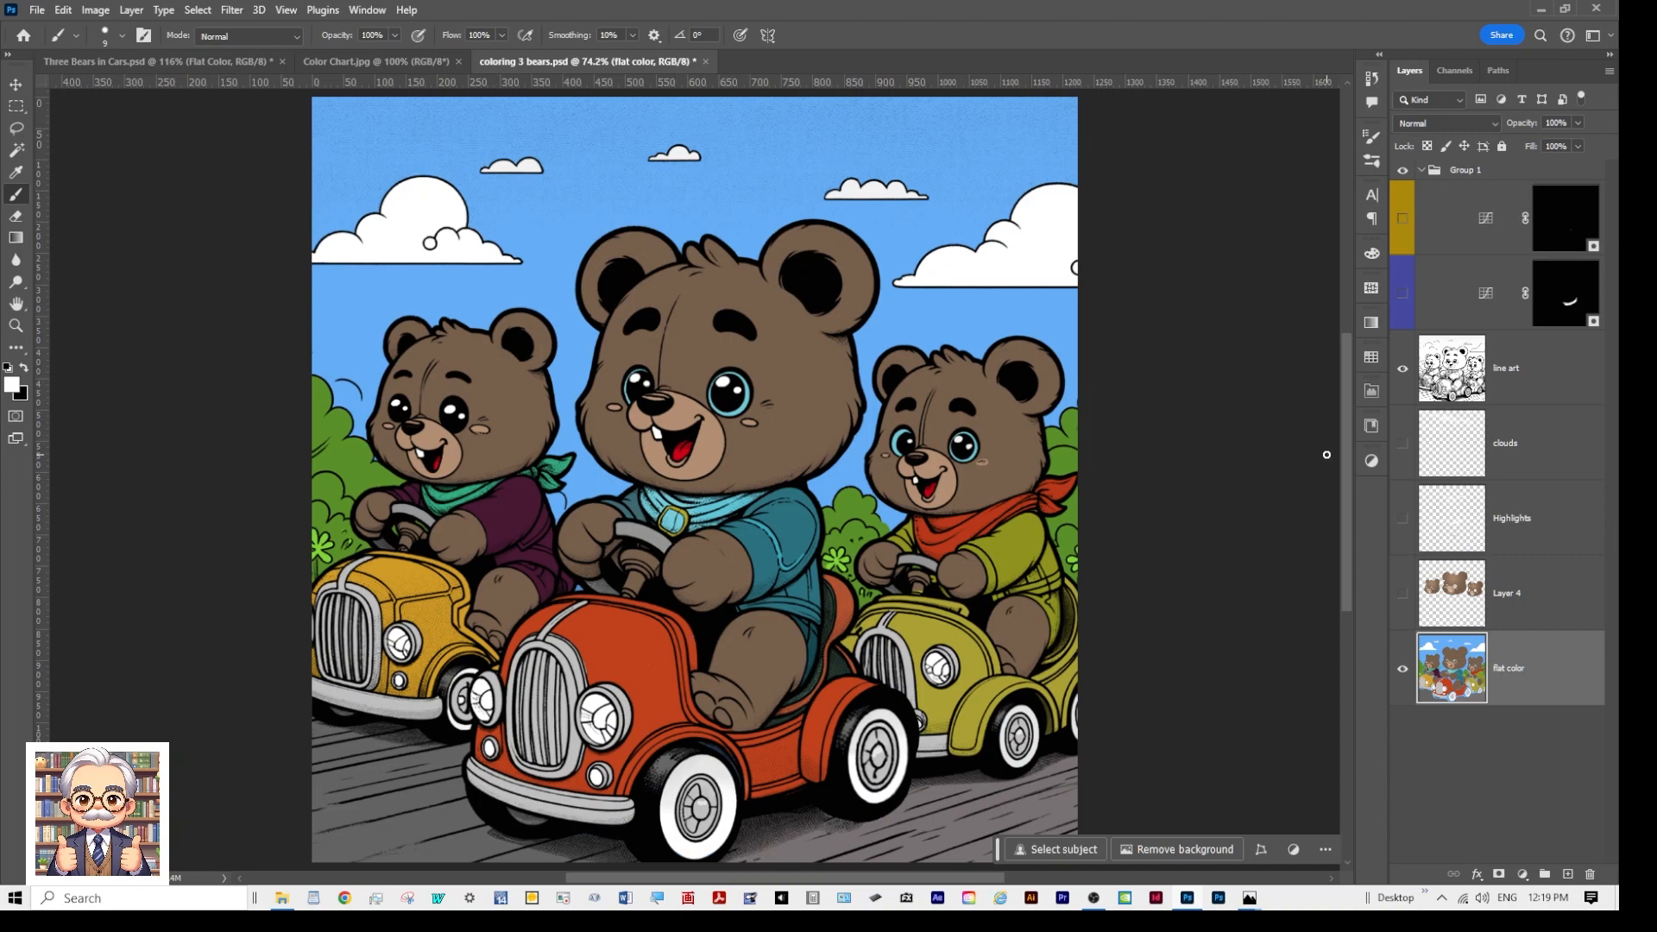
{"action": "left_click", "coordinate": [1400, 520]}
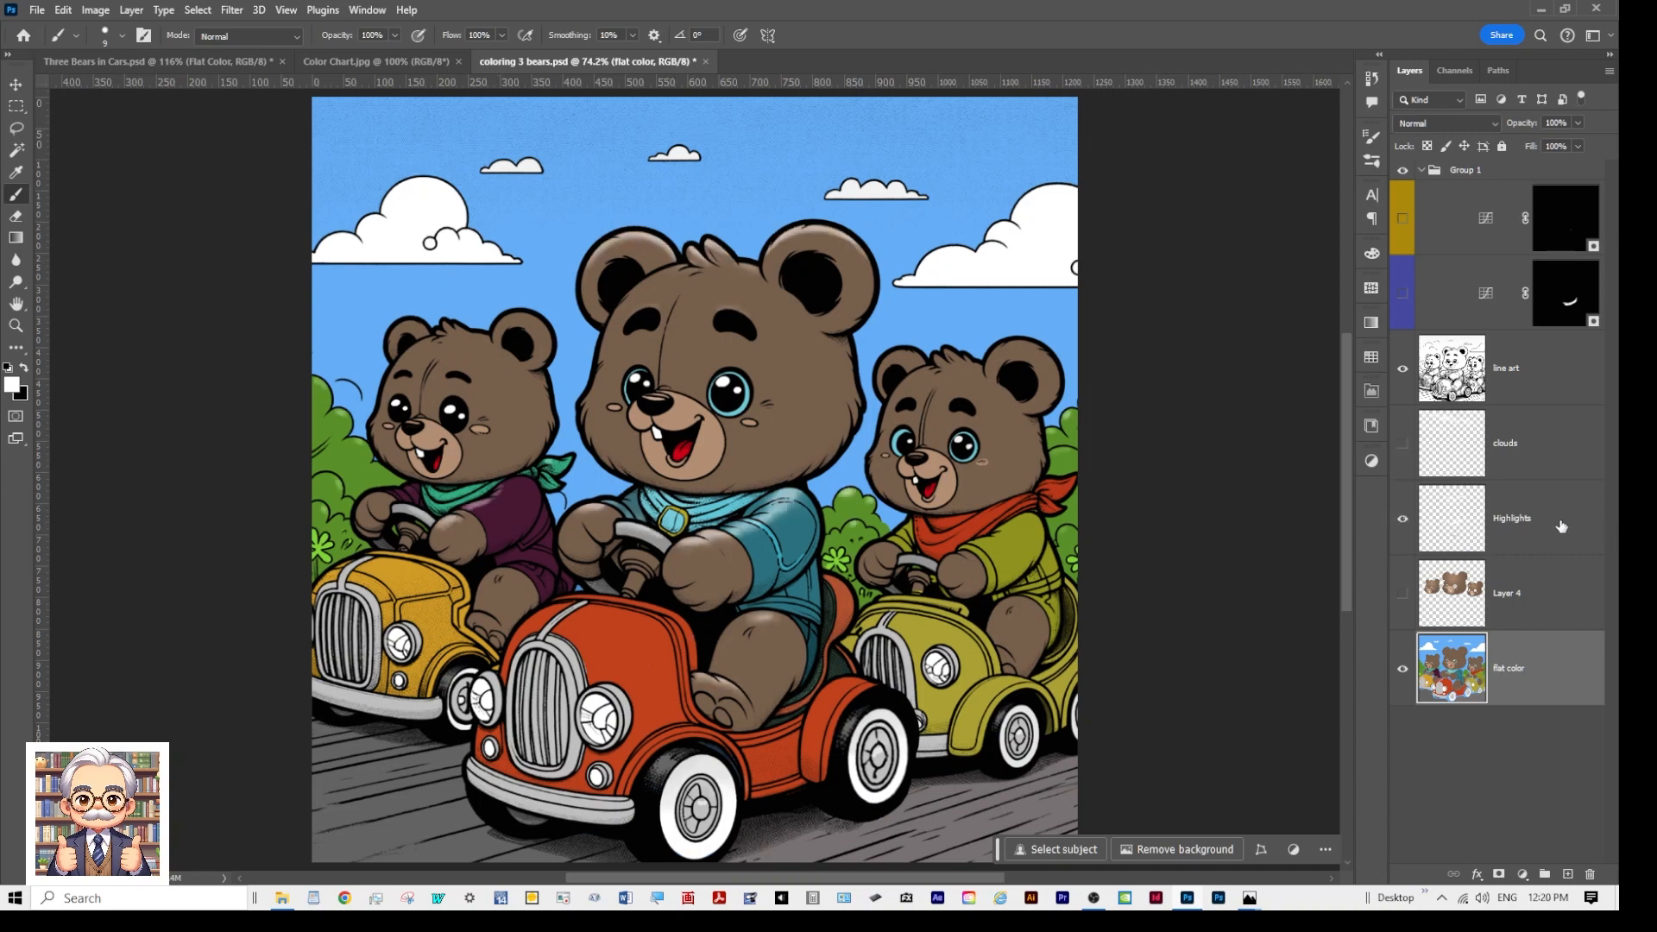
{"action": "left_click", "coordinate": [1560, 526]}
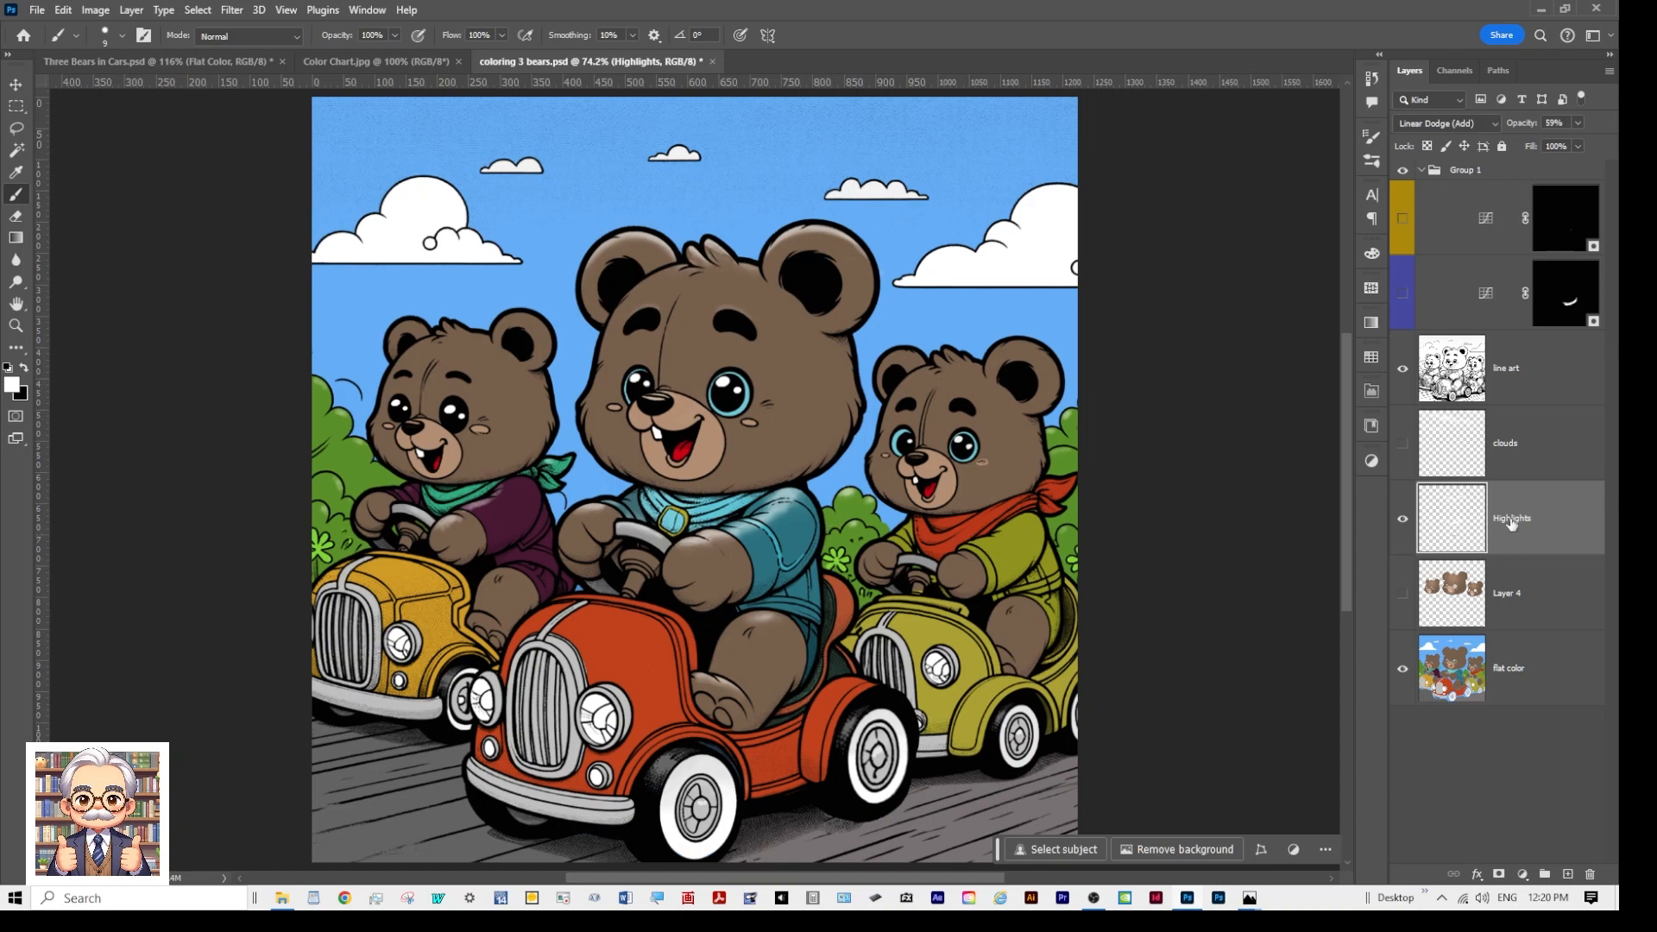
{"action": "left_click", "coordinate": [1403, 521]}
{"action": "left_click", "coordinate": [1403, 521]}
{"action": "left_click", "coordinate": [1403, 522]}
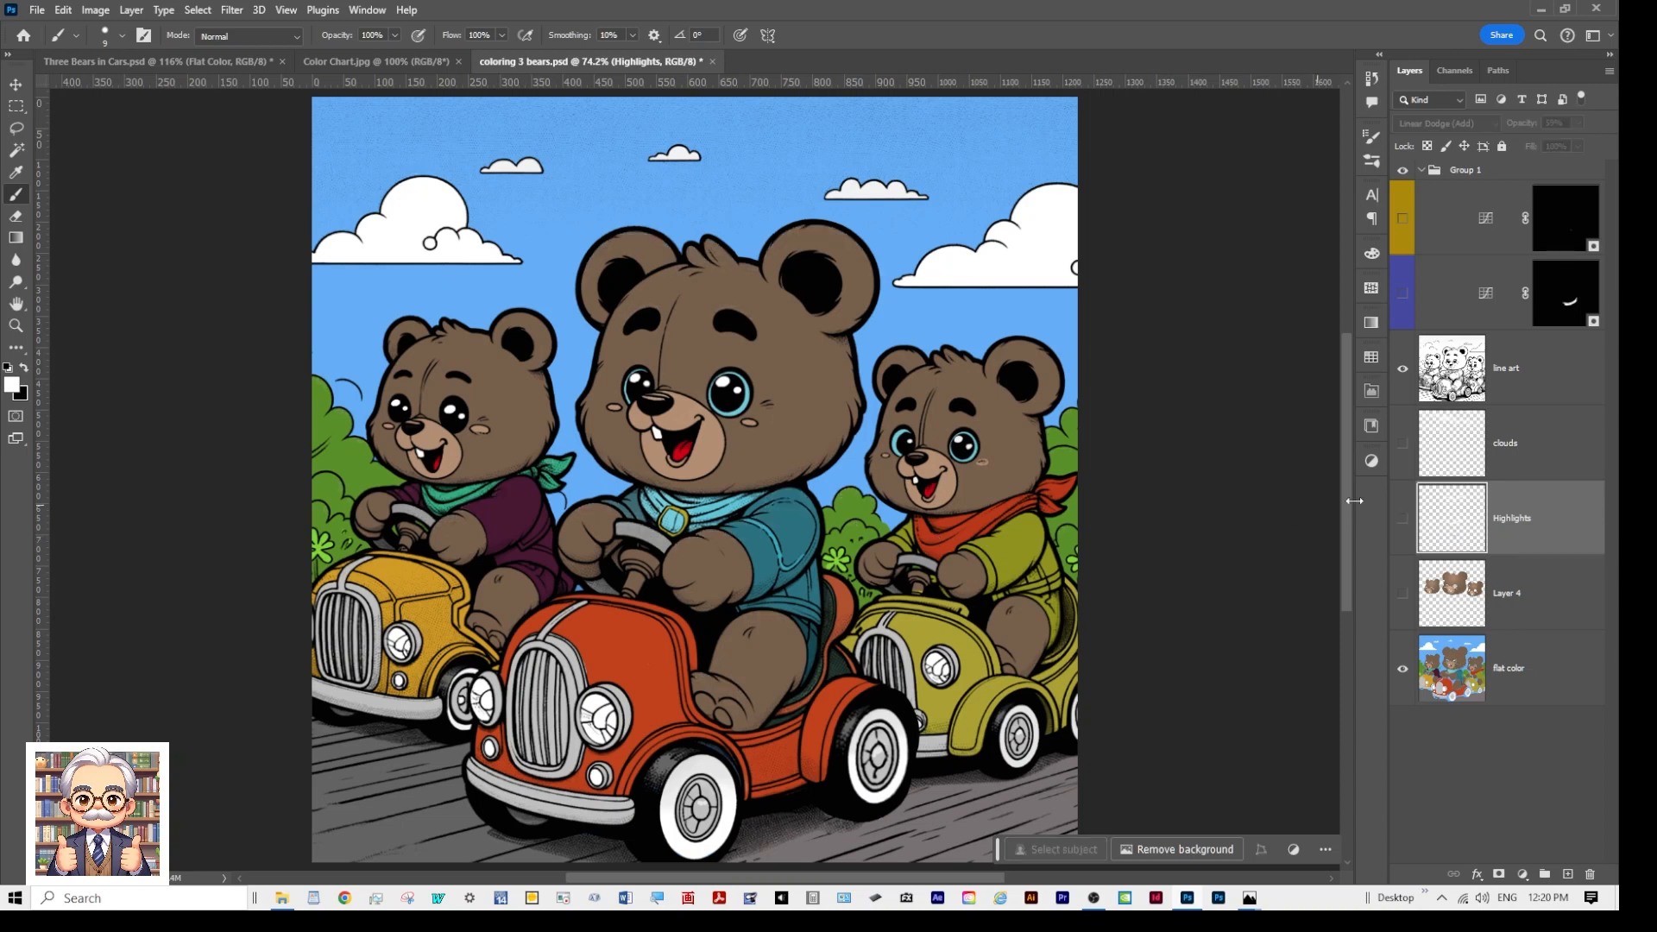
{"action": "left_click", "coordinate": [1402, 523]}
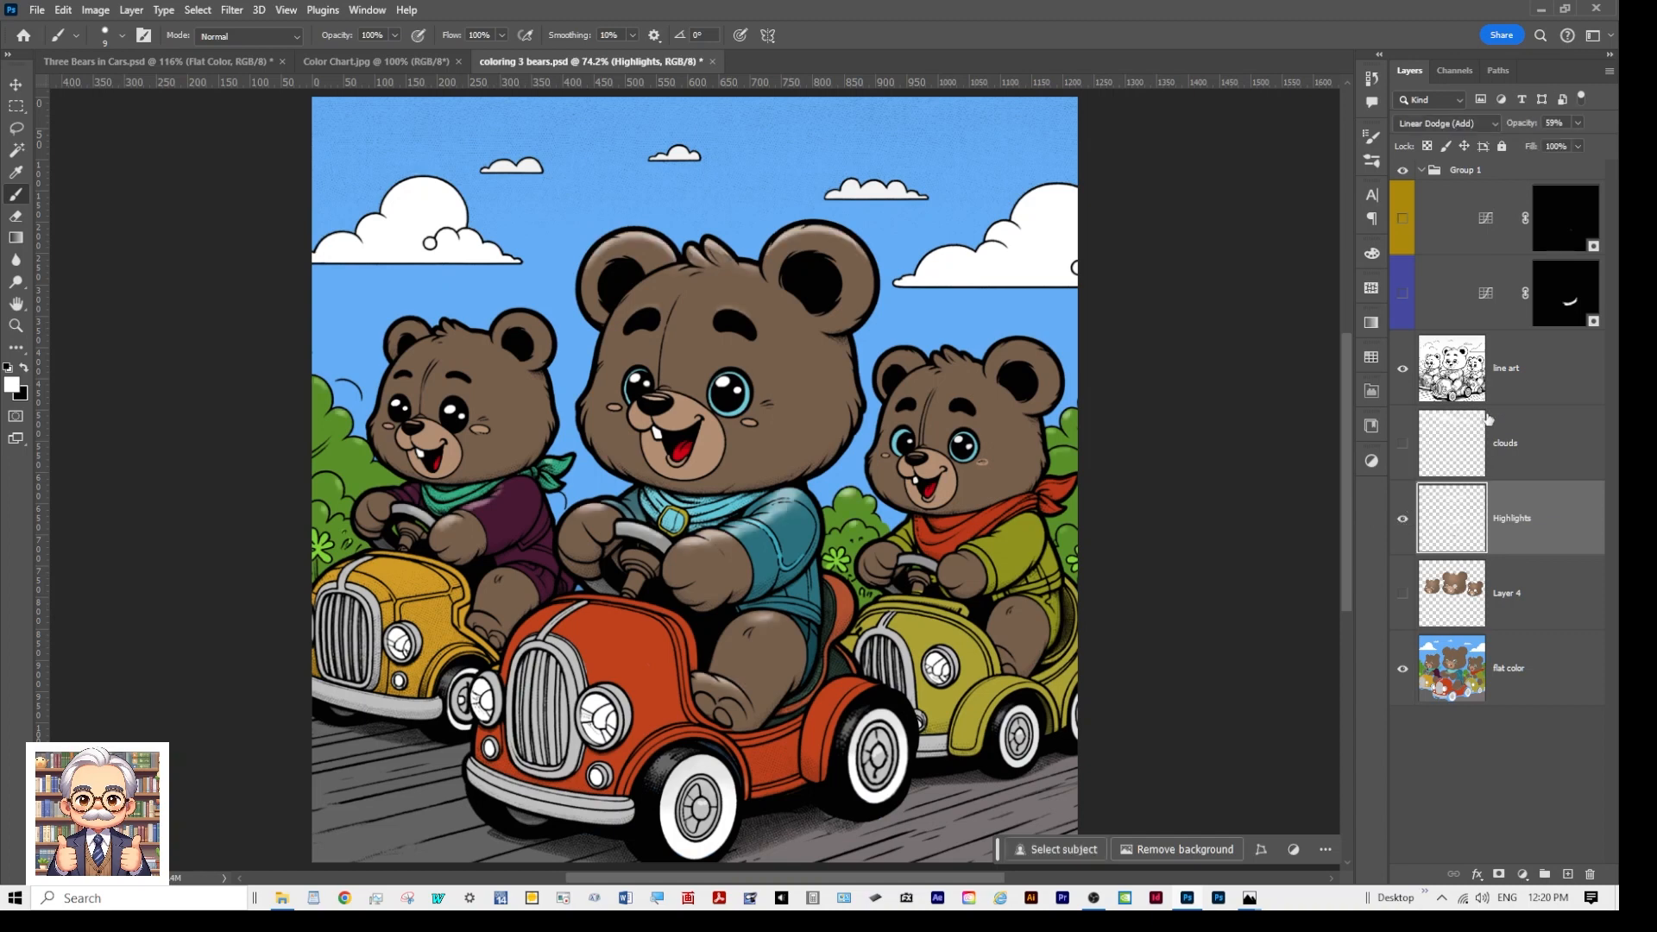
Step: Compare the finished coloring with and without the blue-labelled adjustment layer, and hide the Highlights layer
{"action": "left_click", "coordinate": [1402, 297]}
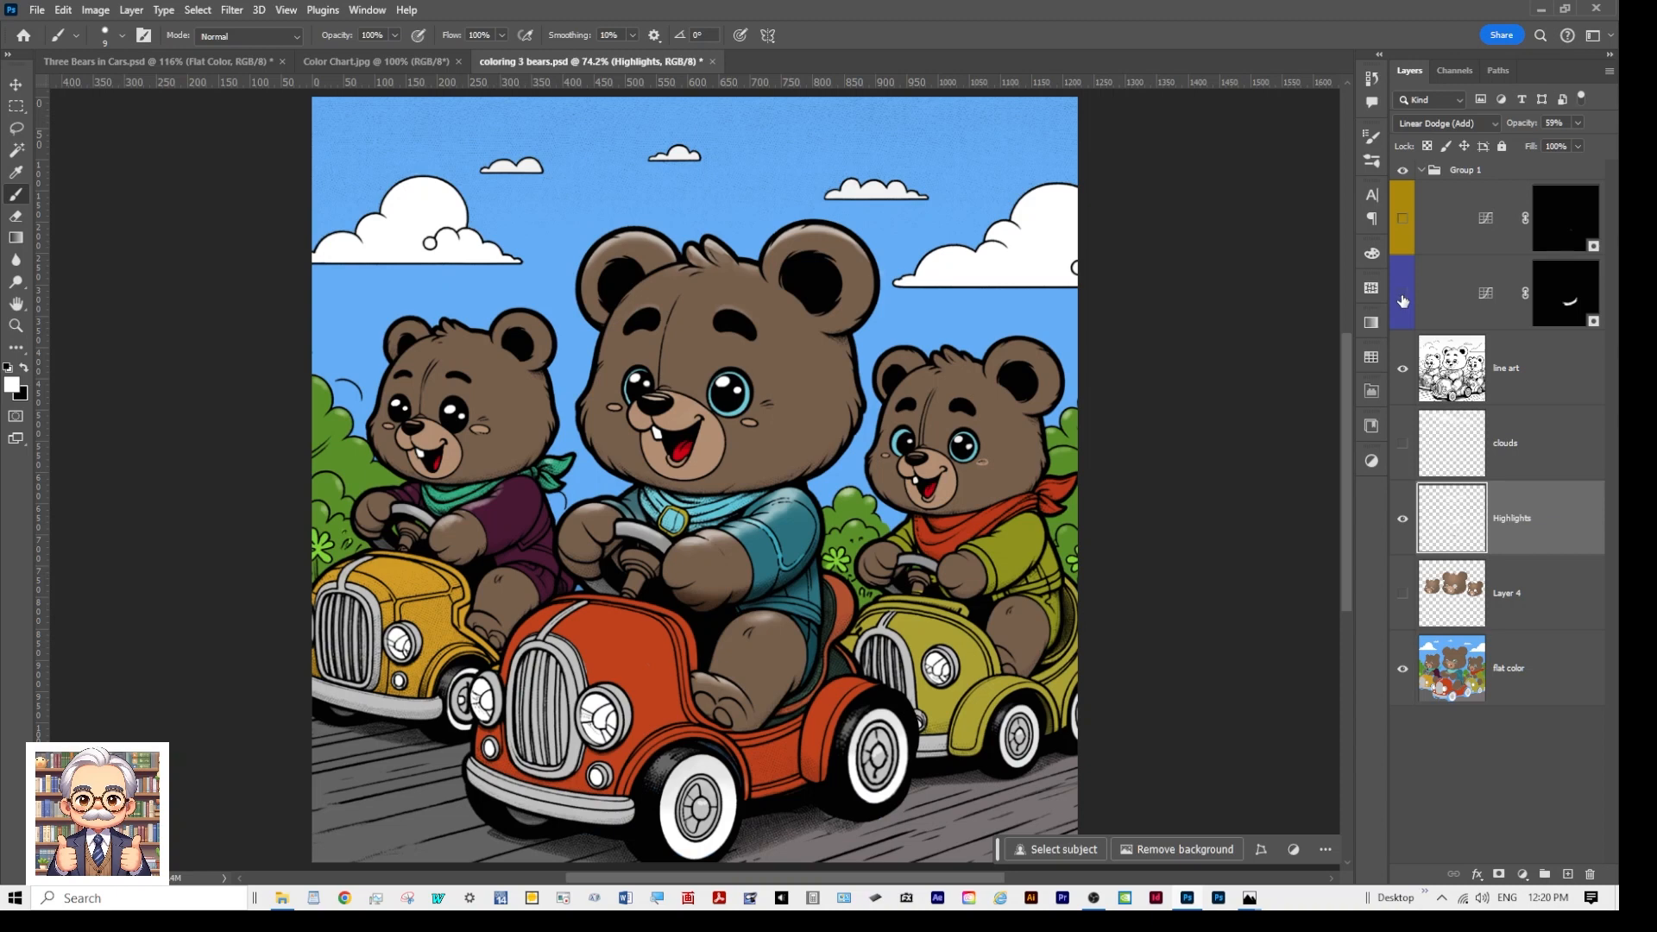
{"action": "left_click", "coordinate": [1403, 299]}
{"action": "left_click", "coordinate": [1402, 297]}
{"action": "left_click", "coordinate": [1402, 299]}
{"action": "left_click", "coordinate": [1403, 297]}
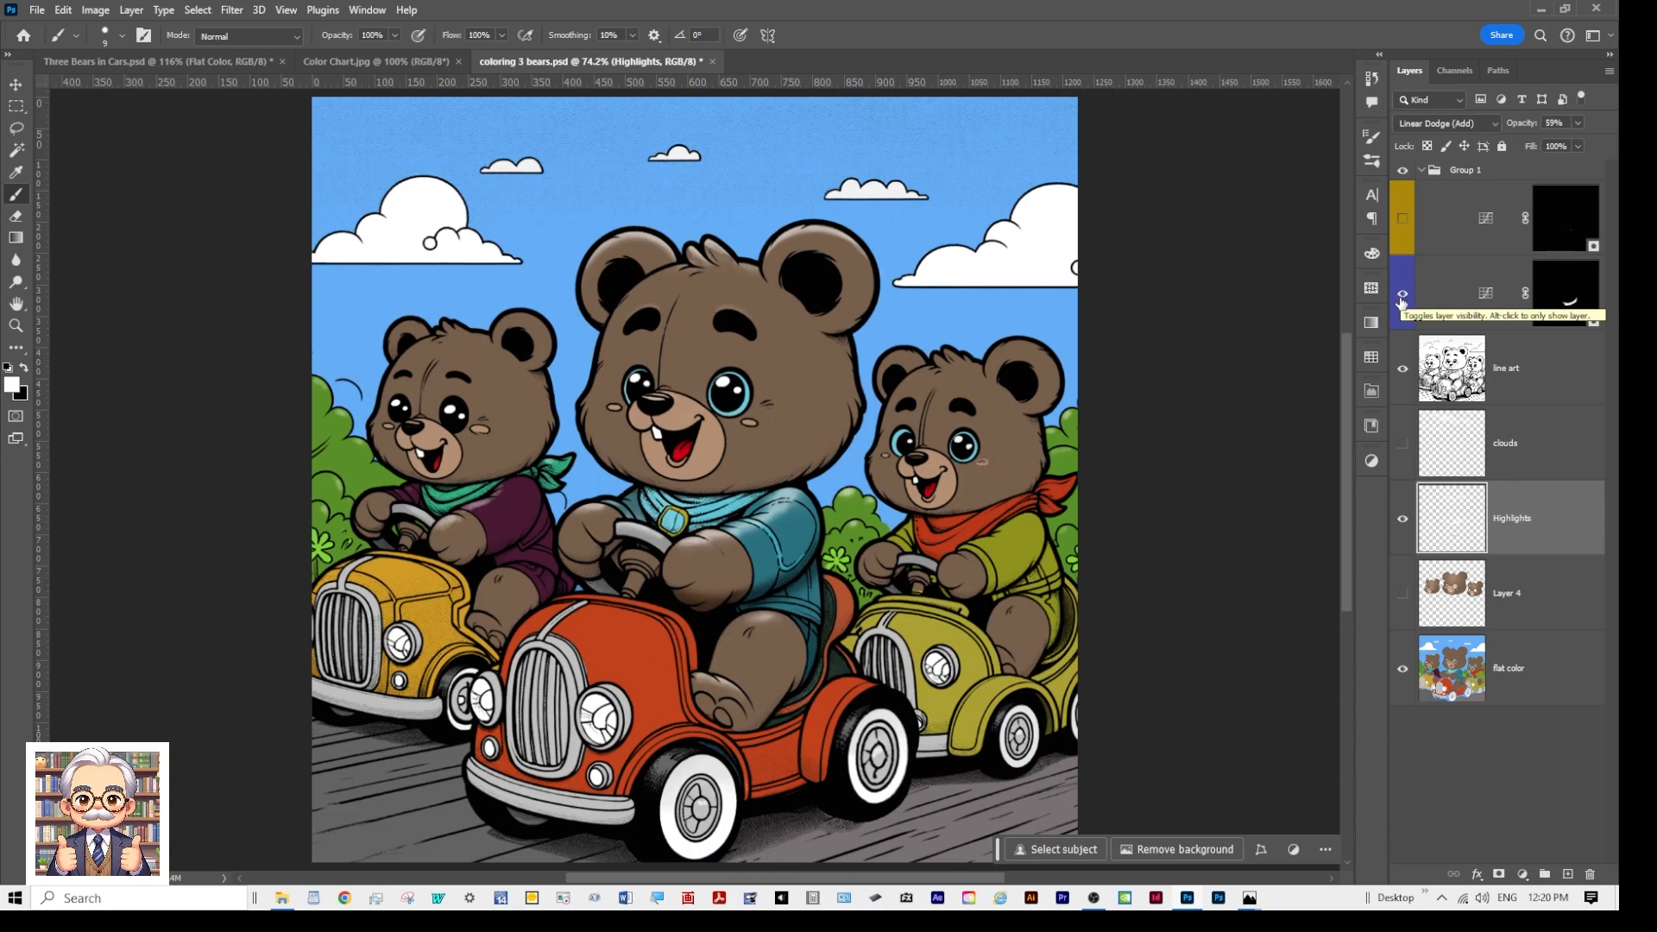
{"action": "left_click", "coordinate": [1403, 297]}
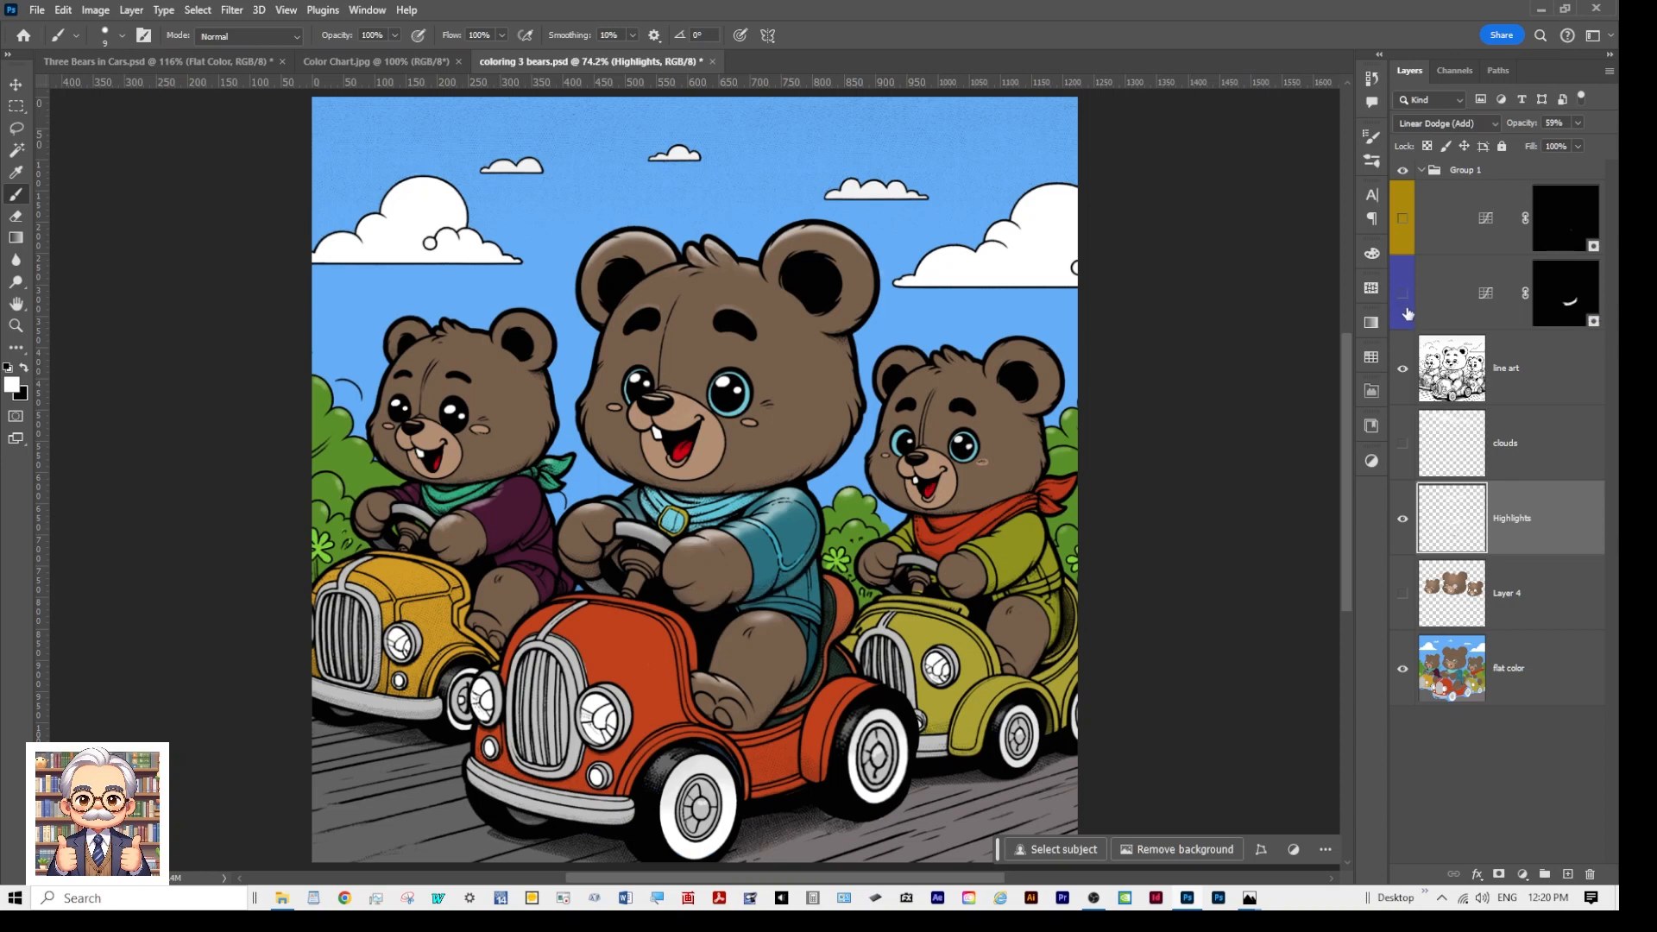
{"action": "left_click", "coordinate": [1403, 522]}
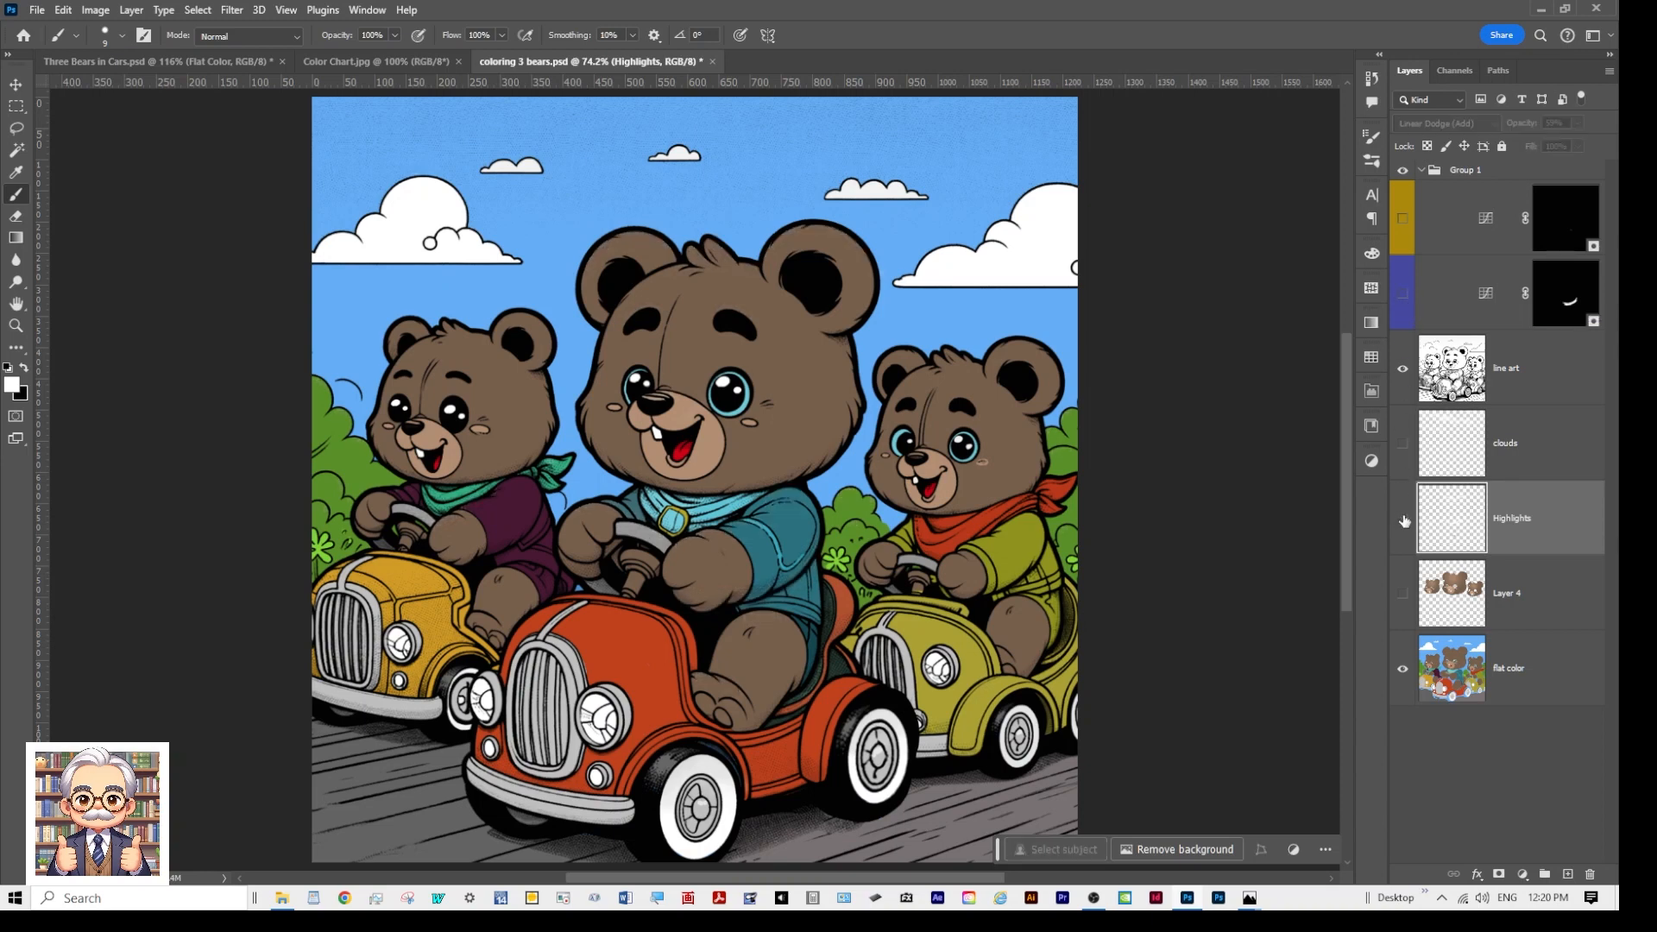
Step: Return to Three Bears in Cars.psd and paint the center car's front wheel, including its hub, solid white
{"action": "left_click", "coordinate": [191, 61]}
{"action": "scroll", "coordinate": [807, 436], "scroll_direction": "down", "scroll_amount": 3}
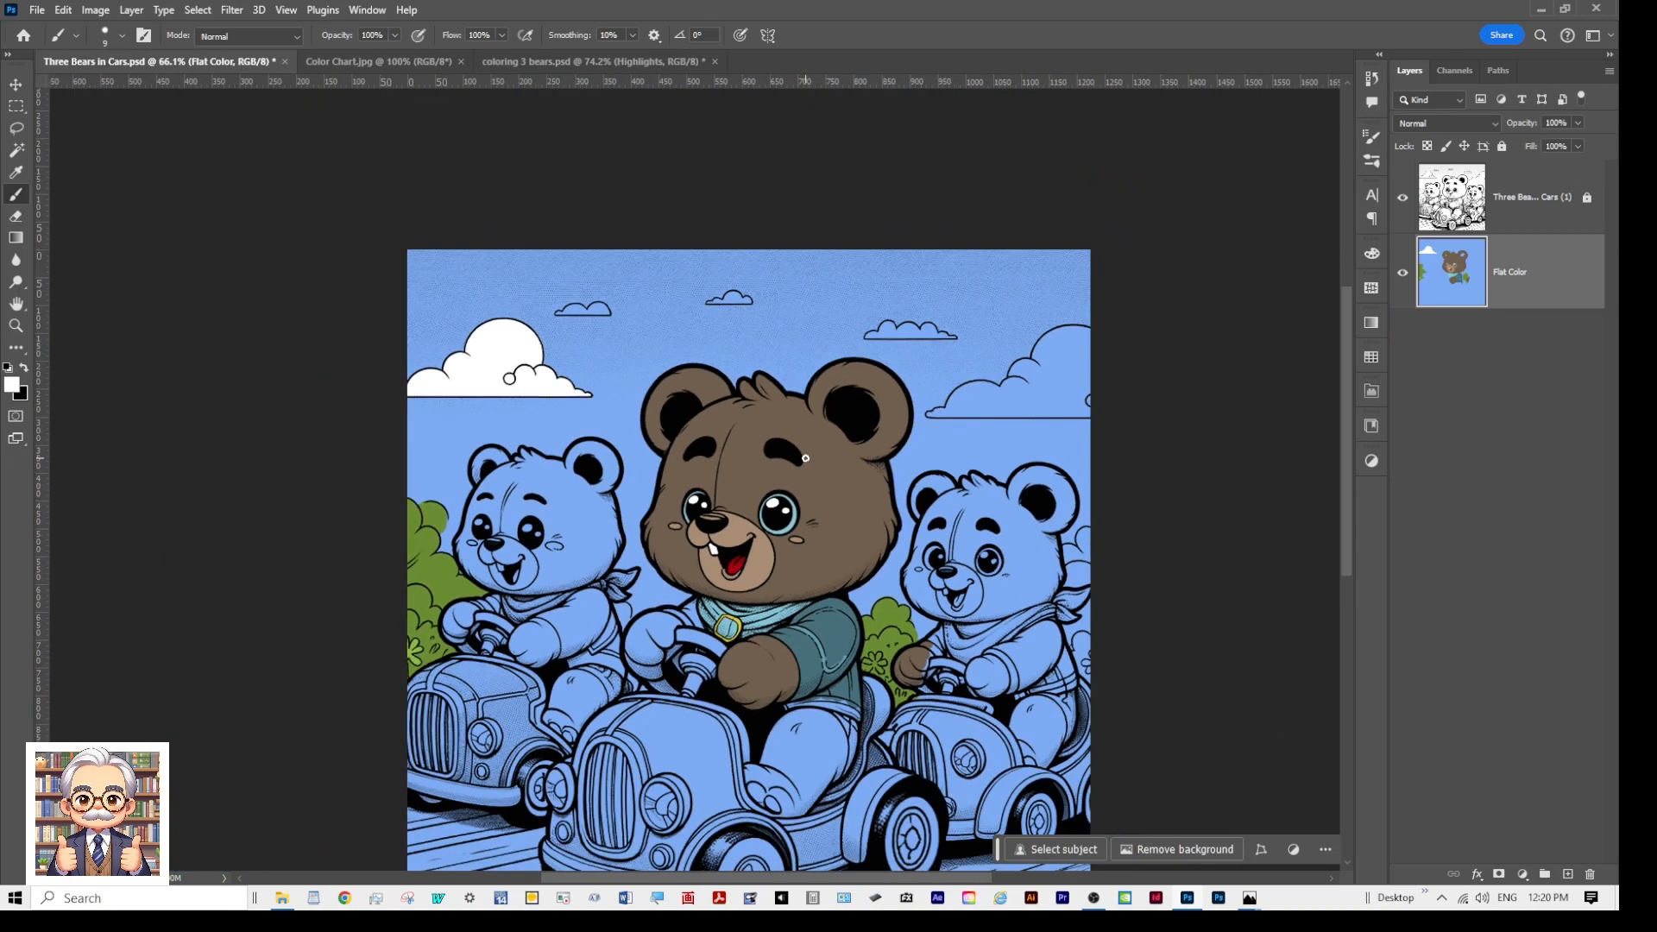
{"action": "left_click_drag", "start_coordinate": [826, 461], "coordinate": [703, 351]}
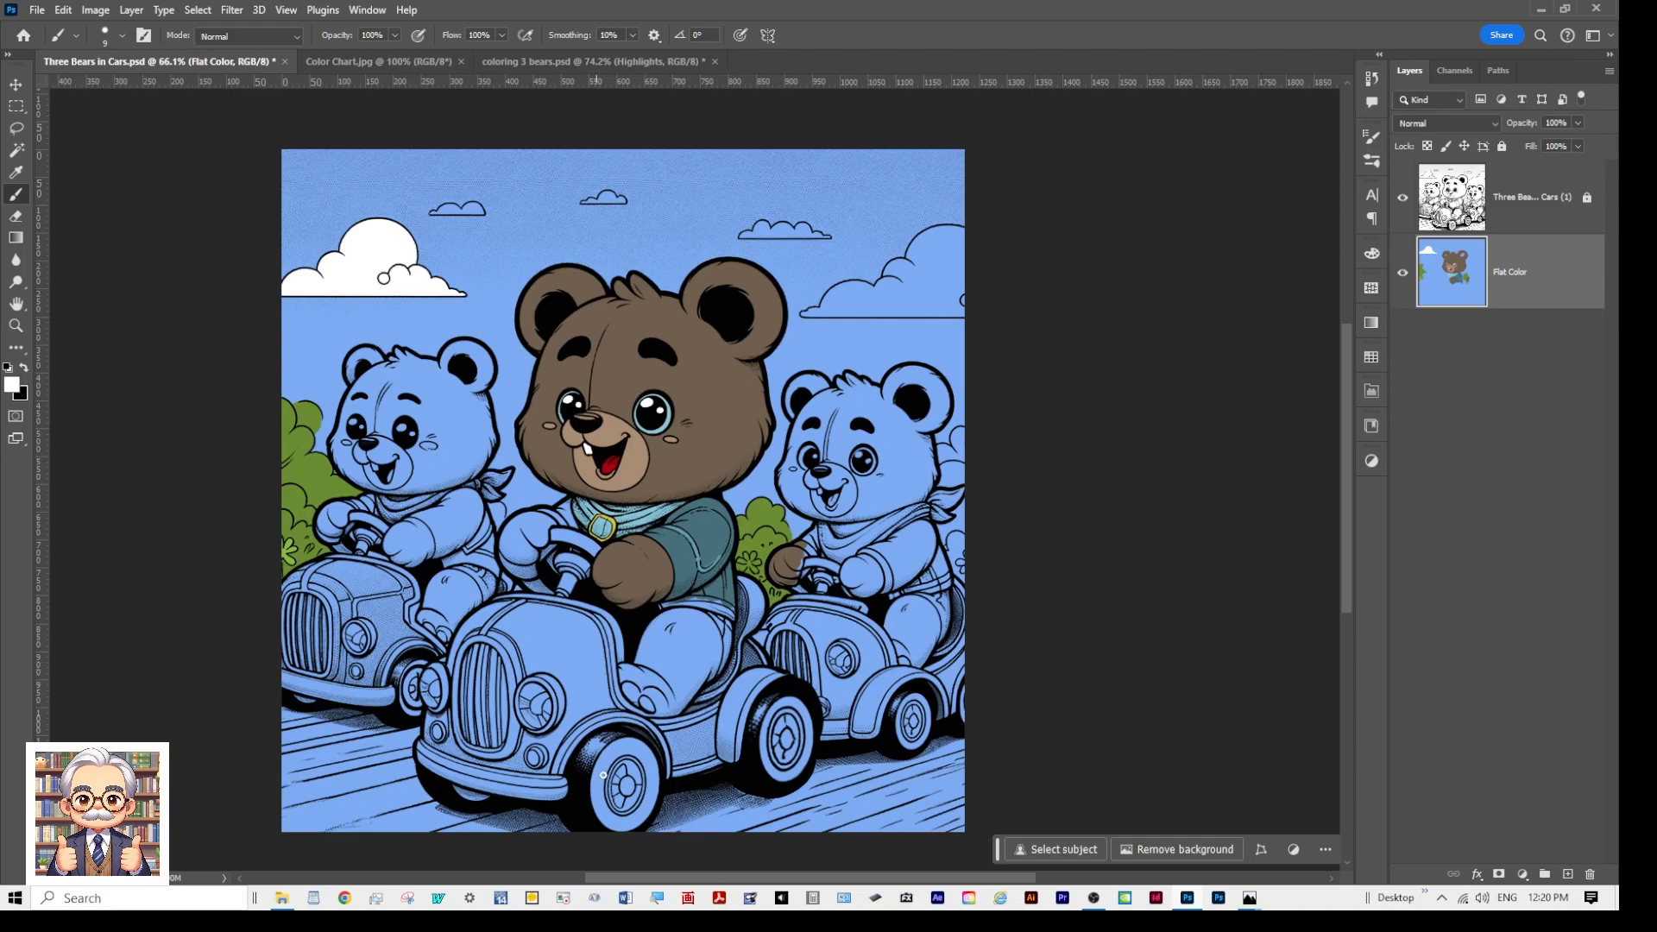
{"action": "scroll", "coordinate": [607, 807], "scroll_direction": "up", "scroll_amount": 3}
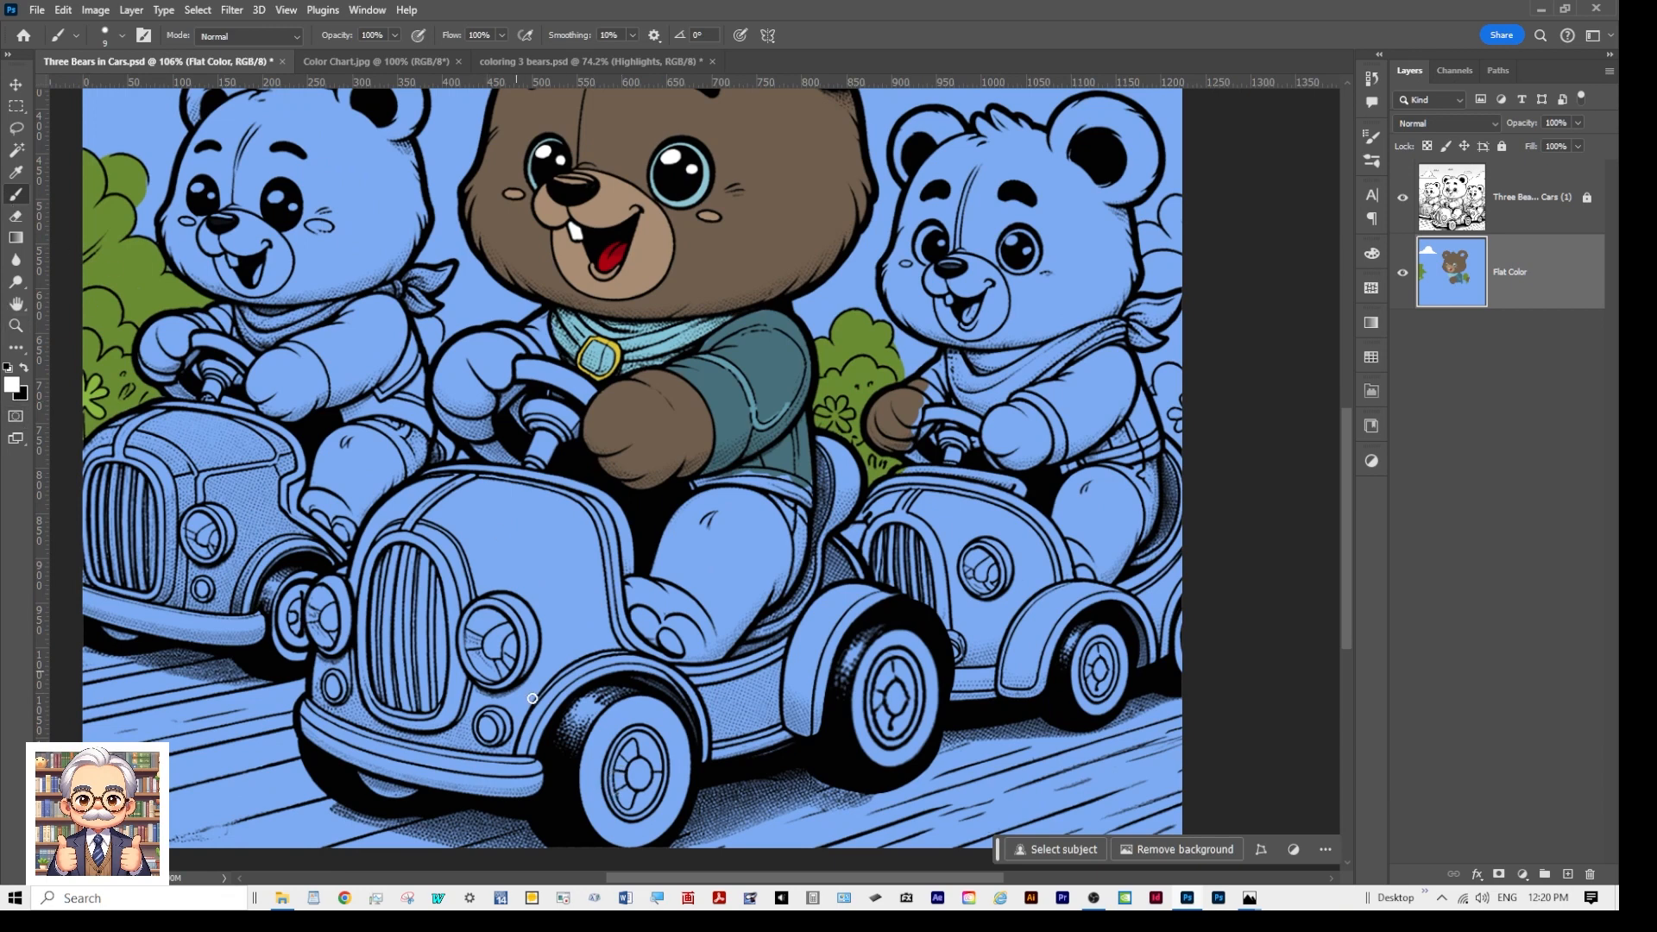
{"action": "scroll", "coordinate": [635, 747], "scroll_direction": "up", "scroll_amount": 2}
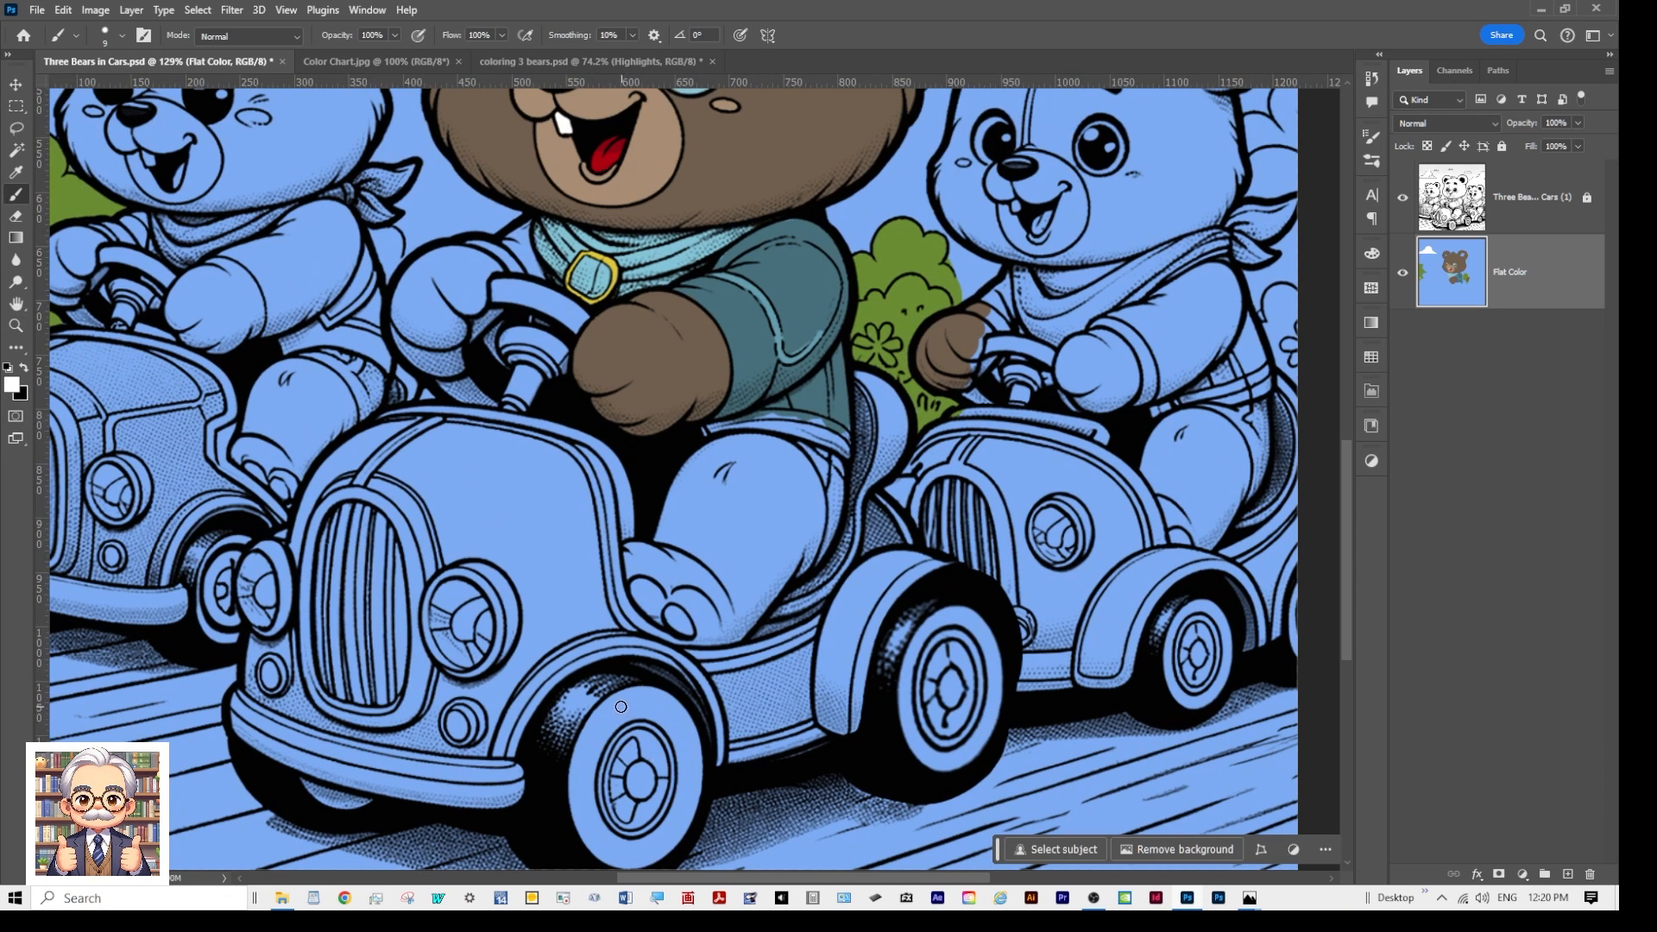
{"action": "mouse_move", "coordinate": [620, 707]}
{"action": "left_mouse_down"}
{"action": "mouse_move", "coordinate": [585, 731]}
{"action": "mouse_move", "coordinate": [577, 804]}
{"action": "left_mouse_up"}
{"action": "mouse_move", "coordinate": [627, 697]}
{"action": "left_mouse_down"}
{"action": "mouse_move", "coordinate": [593, 740]}
{"action": "mouse_move", "coordinate": [610, 758]}
{"action": "mouse_move", "coordinate": [627, 754]}
{"action": "mouse_move", "coordinate": [630, 708]}
{"action": "mouse_move", "coordinate": [614, 710]}
{"action": "mouse_move", "coordinate": [646, 696]}
{"action": "mouse_move", "coordinate": [686, 725]}
{"action": "mouse_move", "coordinate": [696, 763]}
{"action": "mouse_move", "coordinate": [669, 838]}
{"action": "mouse_move", "coordinate": [638, 857]}
{"action": "mouse_move", "coordinate": [596, 850]}
{"action": "mouse_move", "coordinate": [574, 801]}
{"action": "mouse_move", "coordinate": [576, 786]}
{"action": "mouse_move", "coordinate": [609, 830]}
{"action": "mouse_move", "coordinate": [653, 773]}
{"action": "mouse_move", "coordinate": [653, 728]}
{"action": "mouse_move", "coordinate": [622, 733]}
{"action": "mouse_move", "coordinate": [583, 780]}
{"action": "mouse_move", "coordinate": [594, 742]}
{"action": "mouse_move", "coordinate": [650, 707]}
{"action": "mouse_move", "coordinate": [679, 757]}
{"action": "mouse_move", "coordinate": [669, 800]}
{"action": "mouse_move", "coordinate": [603, 838]}
{"action": "mouse_move", "coordinate": [650, 820]}
{"action": "mouse_move", "coordinate": [650, 843]}
{"action": "mouse_move", "coordinate": [615, 847]}
{"action": "mouse_move", "coordinate": [666, 807]}
{"action": "mouse_move", "coordinate": [653, 731]}
{"action": "mouse_move", "coordinate": [596, 789]}
{"action": "mouse_move", "coordinate": [627, 803]}
{"action": "mouse_move", "coordinate": [638, 742]}
{"action": "mouse_move", "coordinate": [629, 777]}
{"action": "left_mouse_up"}
{"action": "key", "text": "bracketright"}
{"action": "key", "text": "bracketright"}
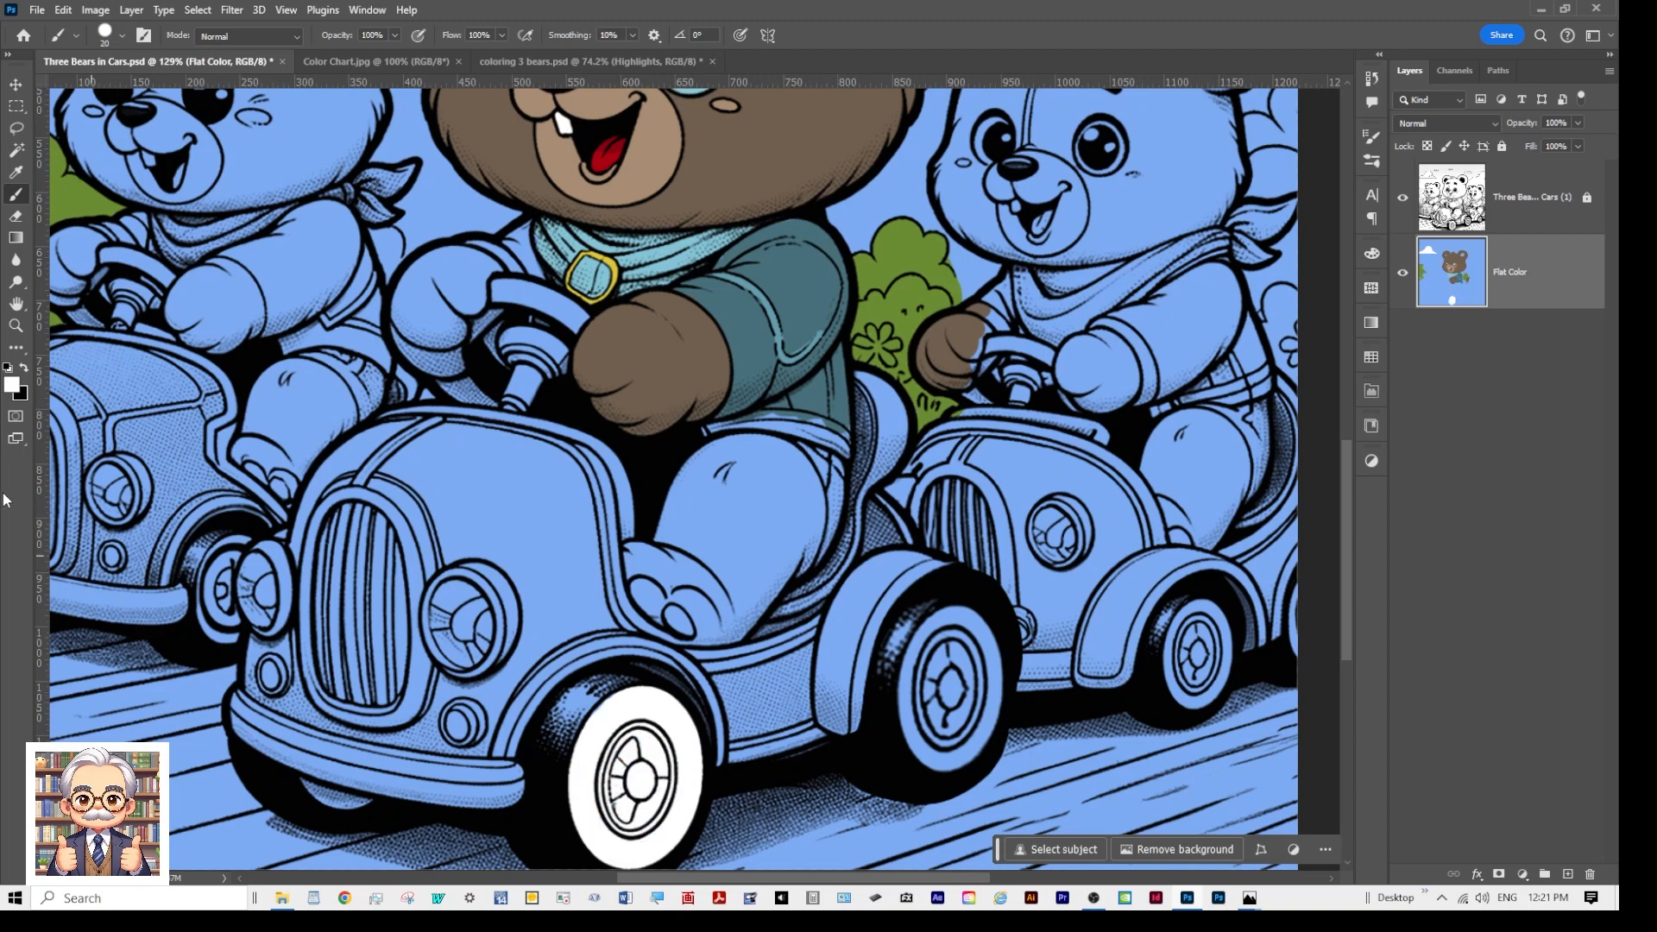
Step: Pick a light gray foreground color and paint the hub of the center car's front wheel with it
{"action": "left_click", "coordinate": [11, 385]}
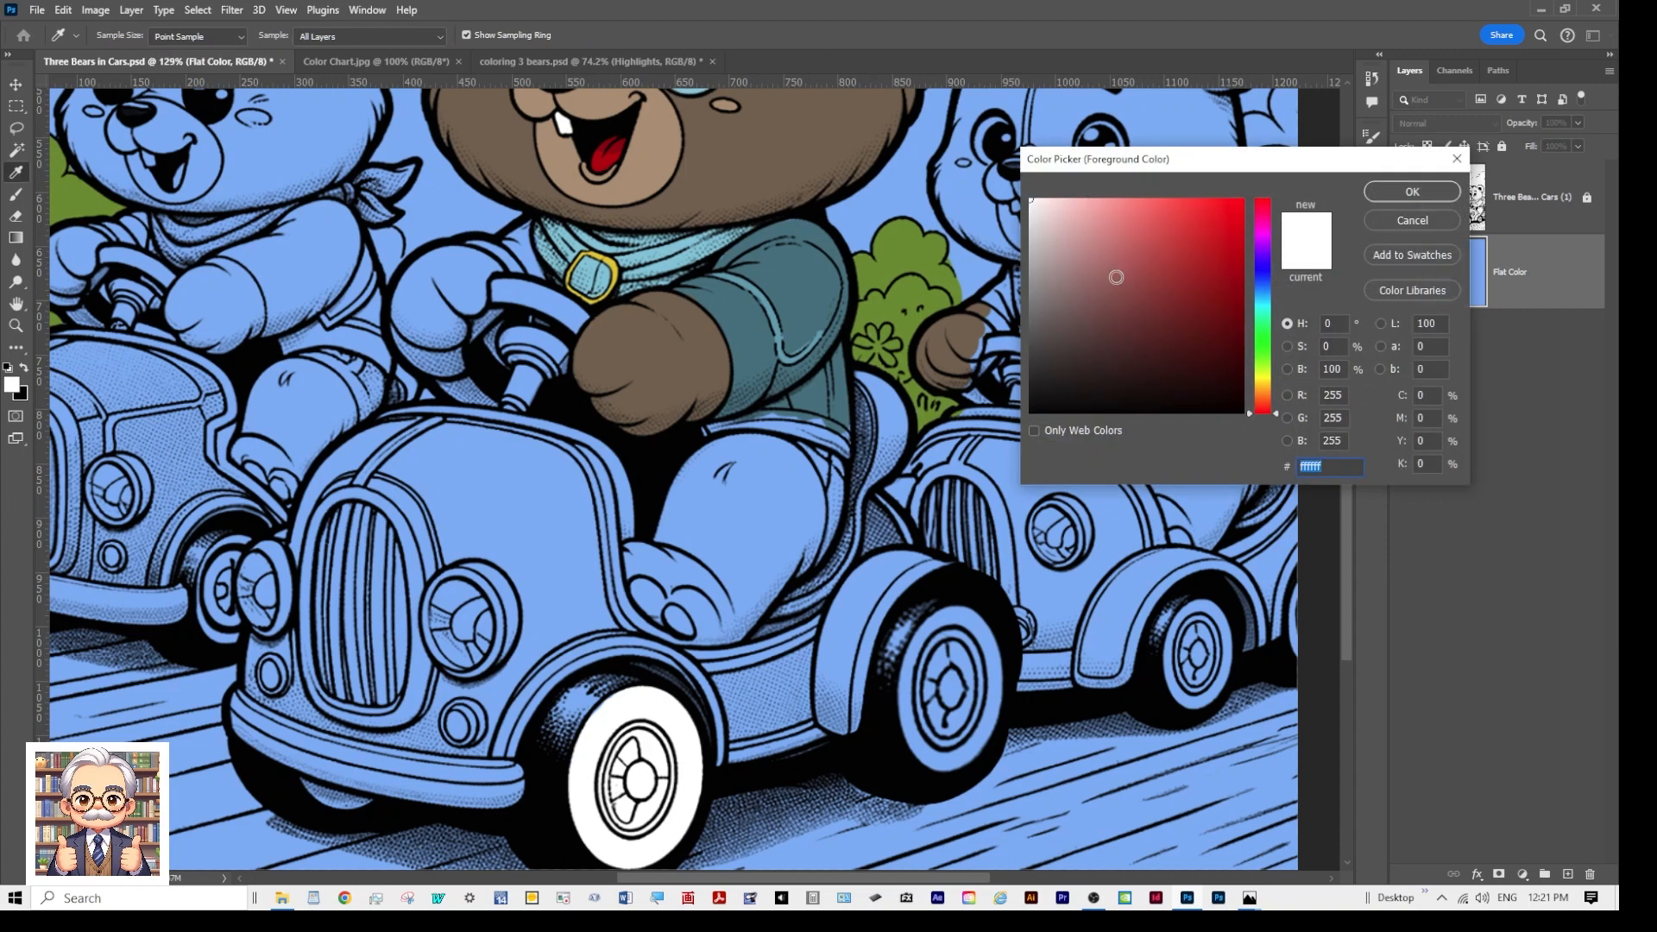
{"action": "left_click", "coordinate": [1030, 271]}
{"action": "left_click_drag", "start_coordinate": [1029, 270], "coordinate": [1031, 242]}
{"action": "left_click", "coordinate": [1413, 194]}
{"action": "key", "text": "b"}
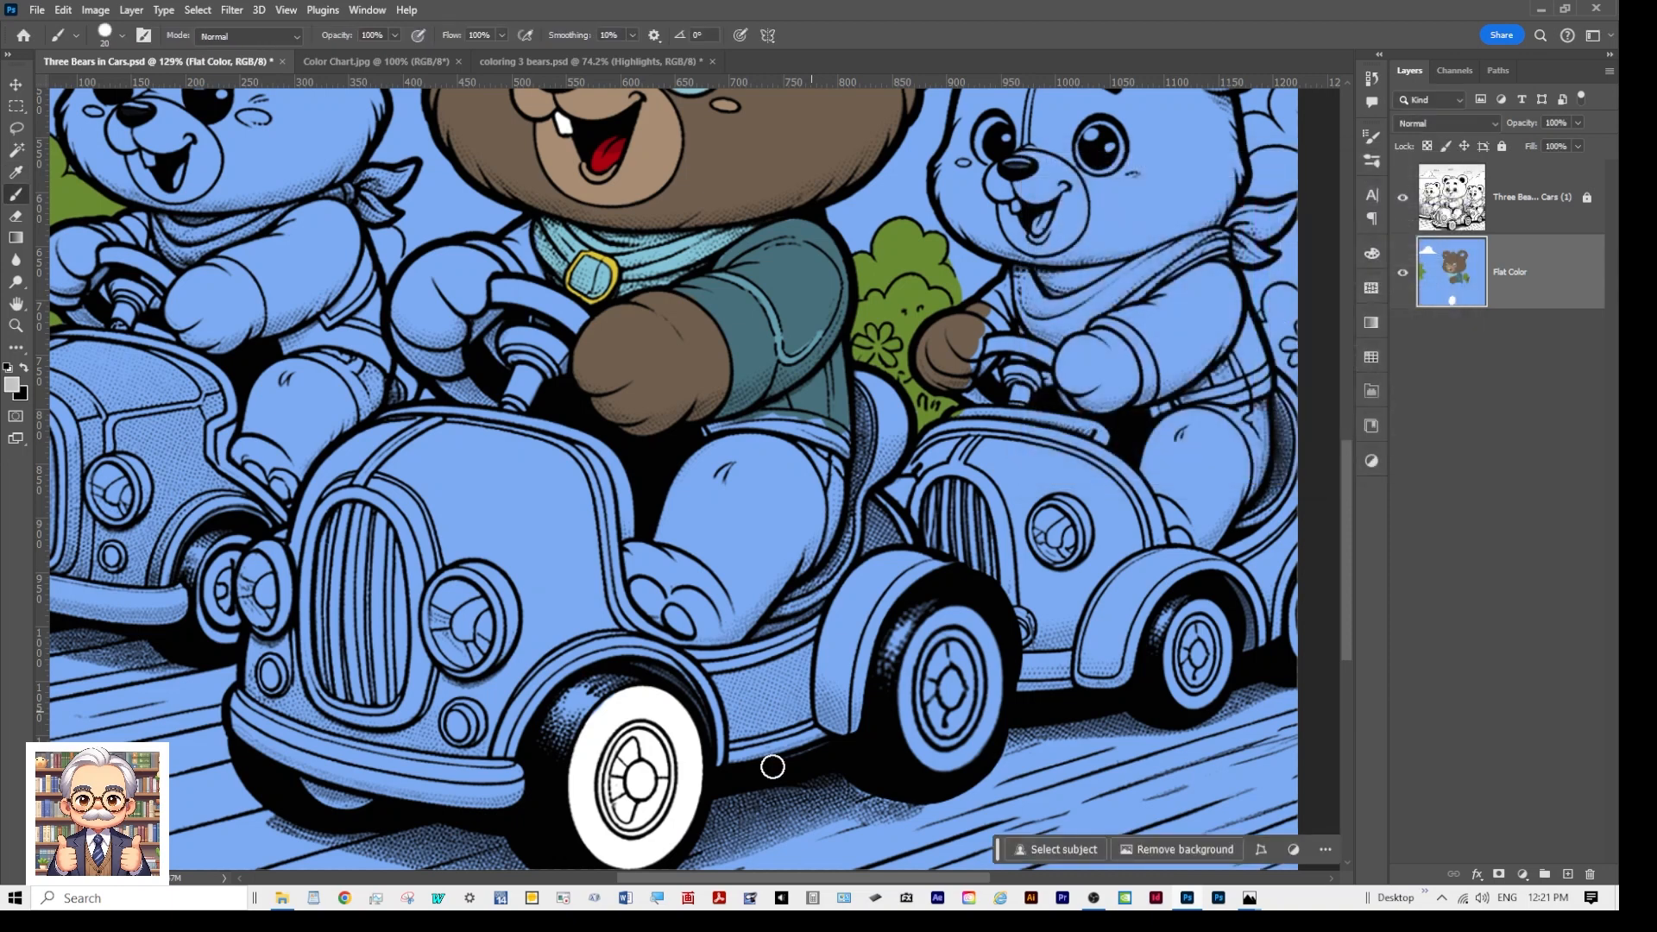
{"action": "scroll", "coordinate": [656, 827], "scroll_direction": "up", "scroll_amount": 1}
{"action": "mouse_move", "coordinate": [617, 751]}
{"action": "left_mouse_down"}
{"action": "mouse_move", "coordinate": [618, 811]}
{"action": "mouse_move", "coordinate": [638, 793]}
{"action": "mouse_move", "coordinate": [642, 766]}
{"action": "mouse_move", "coordinate": [624, 791]}
{"action": "mouse_move", "coordinate": [621, 761]}
{"action": "mouse_move", "coordinate": [622, 738]}
{"action": "mouse_move", "coordinate": [635, 747]}
{"action": "mouse_move", "coordinate": [616, 751]}
{"action": "mouse_move", "coordinate": [632, 710]}
{"action": "mouse_move", "coordinate": [612, 716]}
{"action": "mouse_move", "coordinate": [587, 787]}
{"action": "mouse_move", "coordinate": [591, 812]}
{"action": "mouse_move", "coordinate": [630, 830]}
{"action": "mouse_move", "coordinate": [660, 762]}
{"action": "mouse_move", "coordinate": [656, 732]}
{"action": "mouse_move", "coordinate": [626, 711]}
{"action": "mouse_move", "coordinate": [664, 731]}
{"action": "mouse_move", "coordinate": [667, 782]}
{"action": "mouse_move", "coordinate": [642, 821]}
{"action": "mouse_move", "coordinate": [664, 789]}
{"action": "mouse_move", "coordinate": [649, 718]}
{"action": "mouse_move", "coordinate": [638, 706]}
{"action": "mouse_move", "coordinate": [615, 738]}
{"action": "mouse_move", "coordinate": [598, 731]}
{"action": "mouse_move", "coordinate": [584, 776]}
{"action": "mouse_move", "coordinate": [596, 735]}
{"action": "left_mouse_up"}
{"action": "key", "text": "bracketleft"}
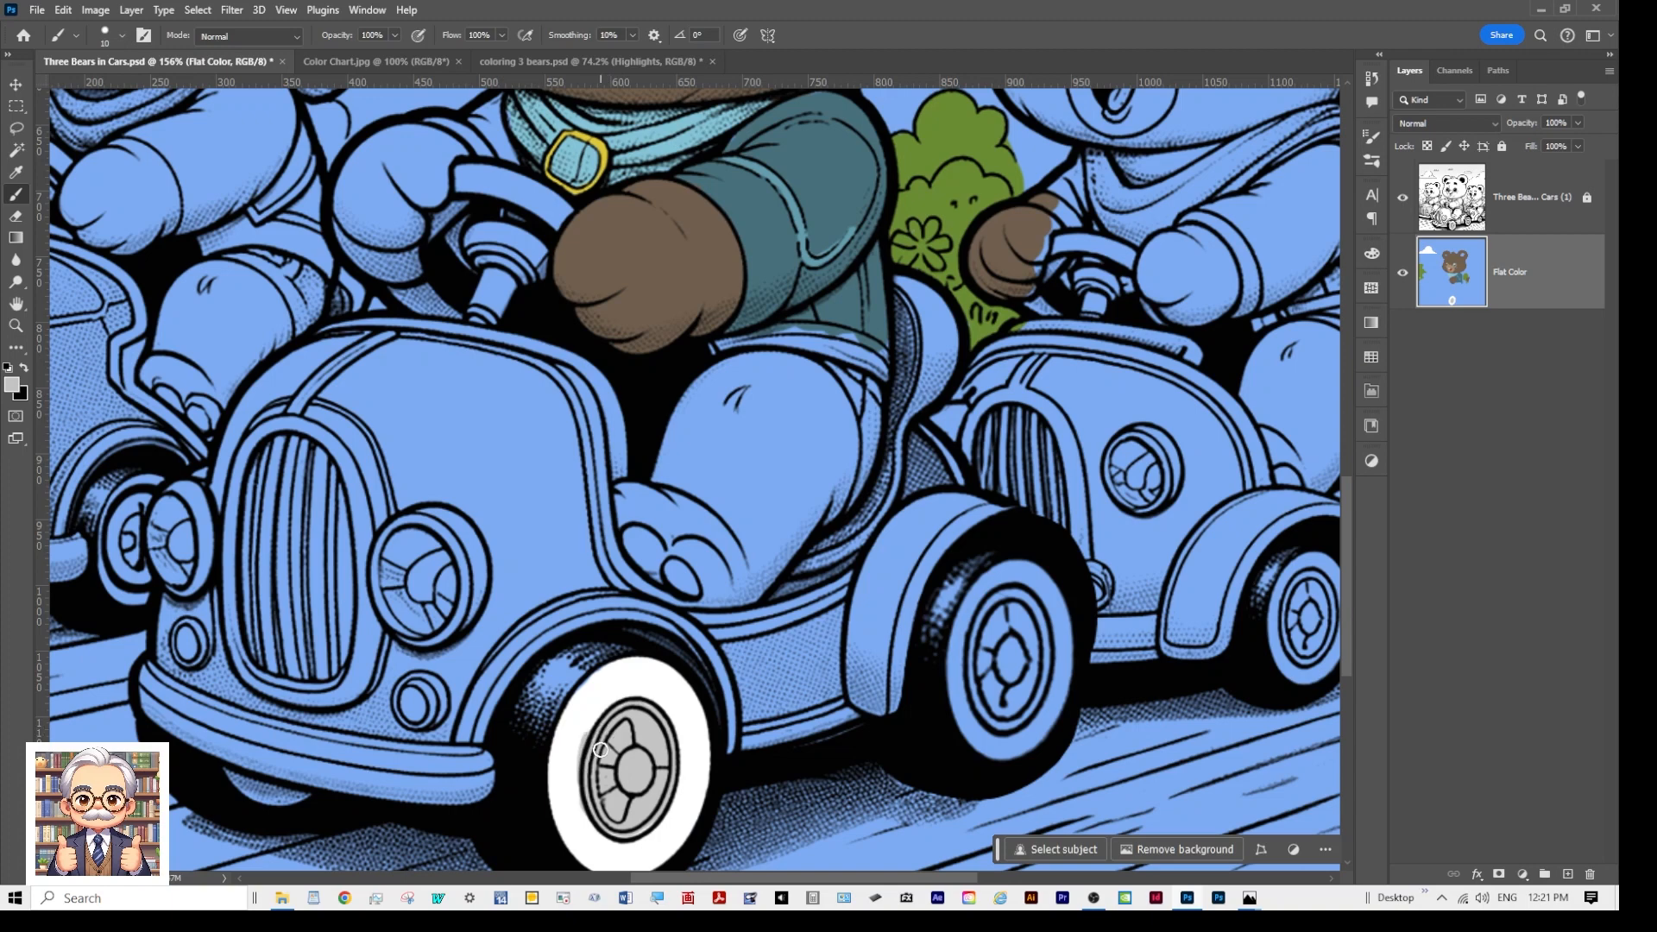
Step: Sample the tire's white and paint over the gray spilling past the left edge of the front wheel's hub
{"action": "scroll", "coordinate": [580, 777], "scroll_direction": "up", "scroll_amount": 3}
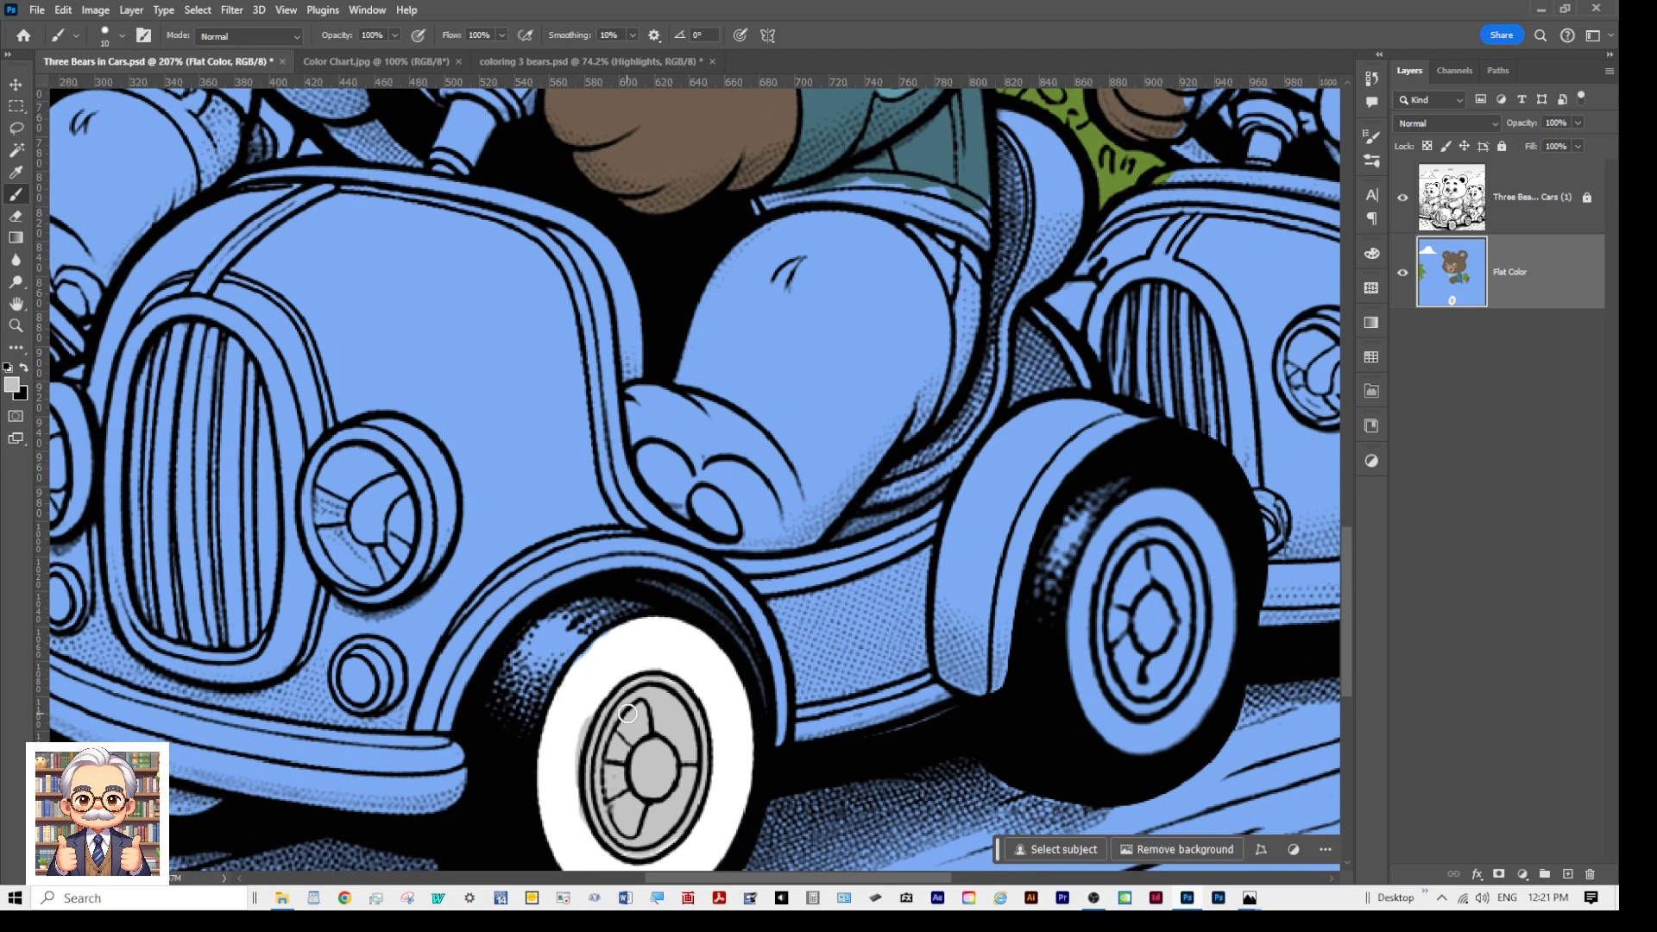
{"action": "left_click", "coordinate": [583, 695], "text": "alt"}
{"action": "left_click_drag", "start_coordinate": [589, 702], "coordinate": [573, 831]}
{"action": "scroll", "coordinate": [706, 716], "scroll_direction": "down", "scroll_amount": 3}
{"action": "scroll", "coordinate": [709, 720], "scroll_direction": "down", "scroll_amount": 3}
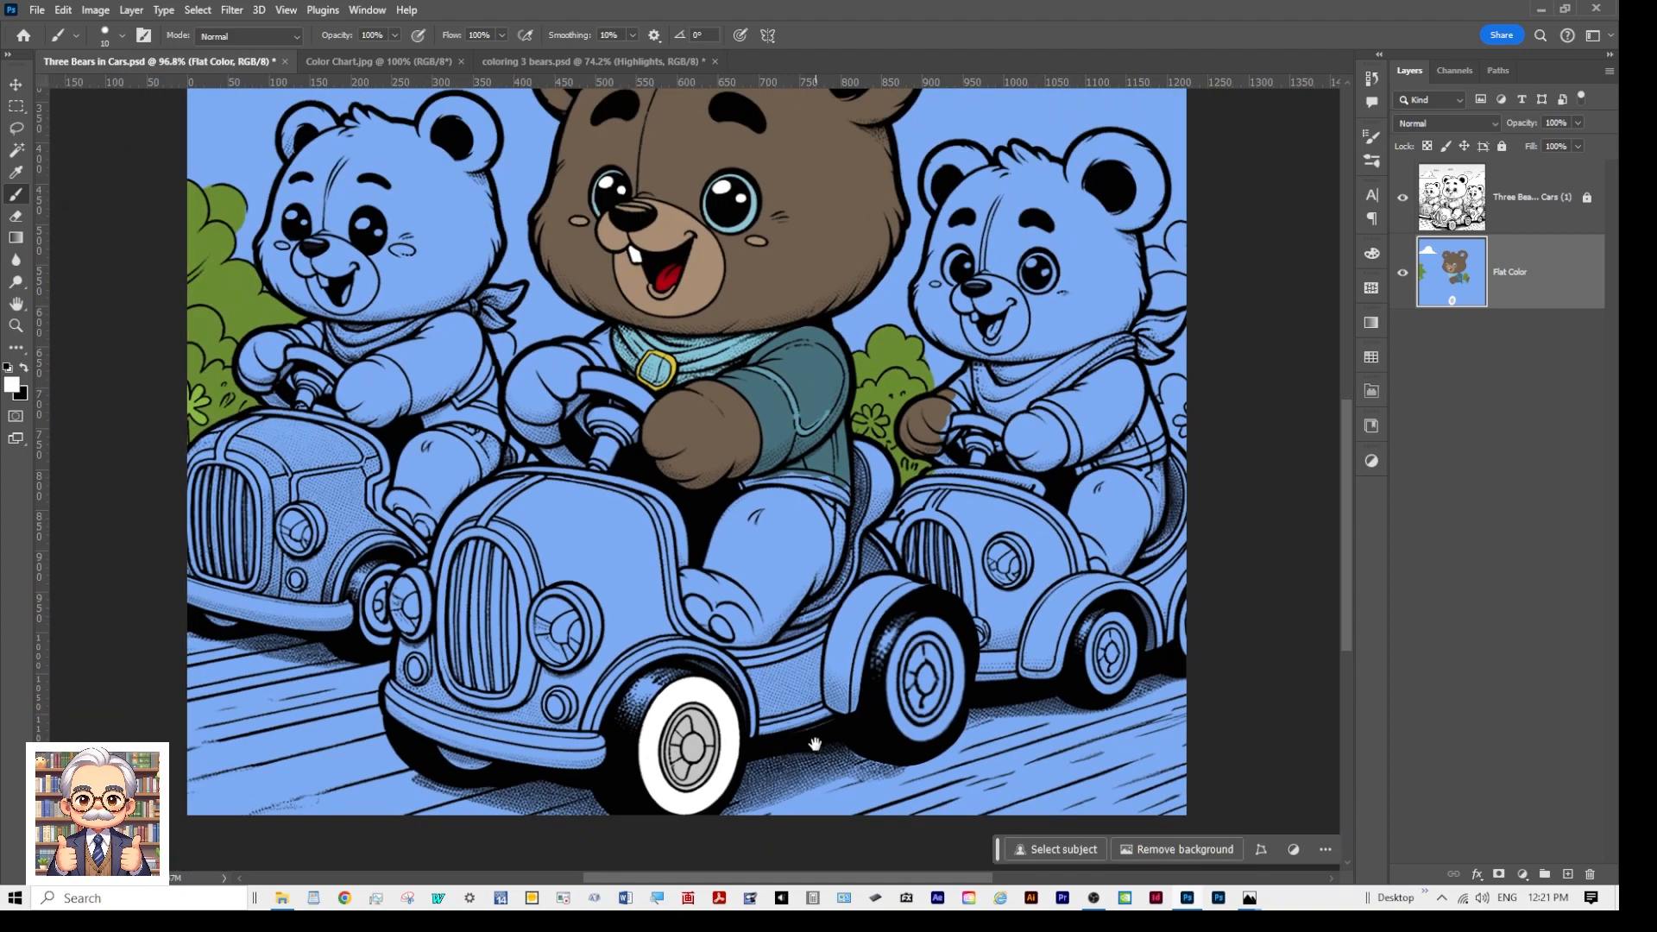
Step: Dab a small white highlight in the middle of the front wheel's gray hub
{"action": "left_click_drag", "start_coordinate": [819, 742], "coordinate": [780, 655]}
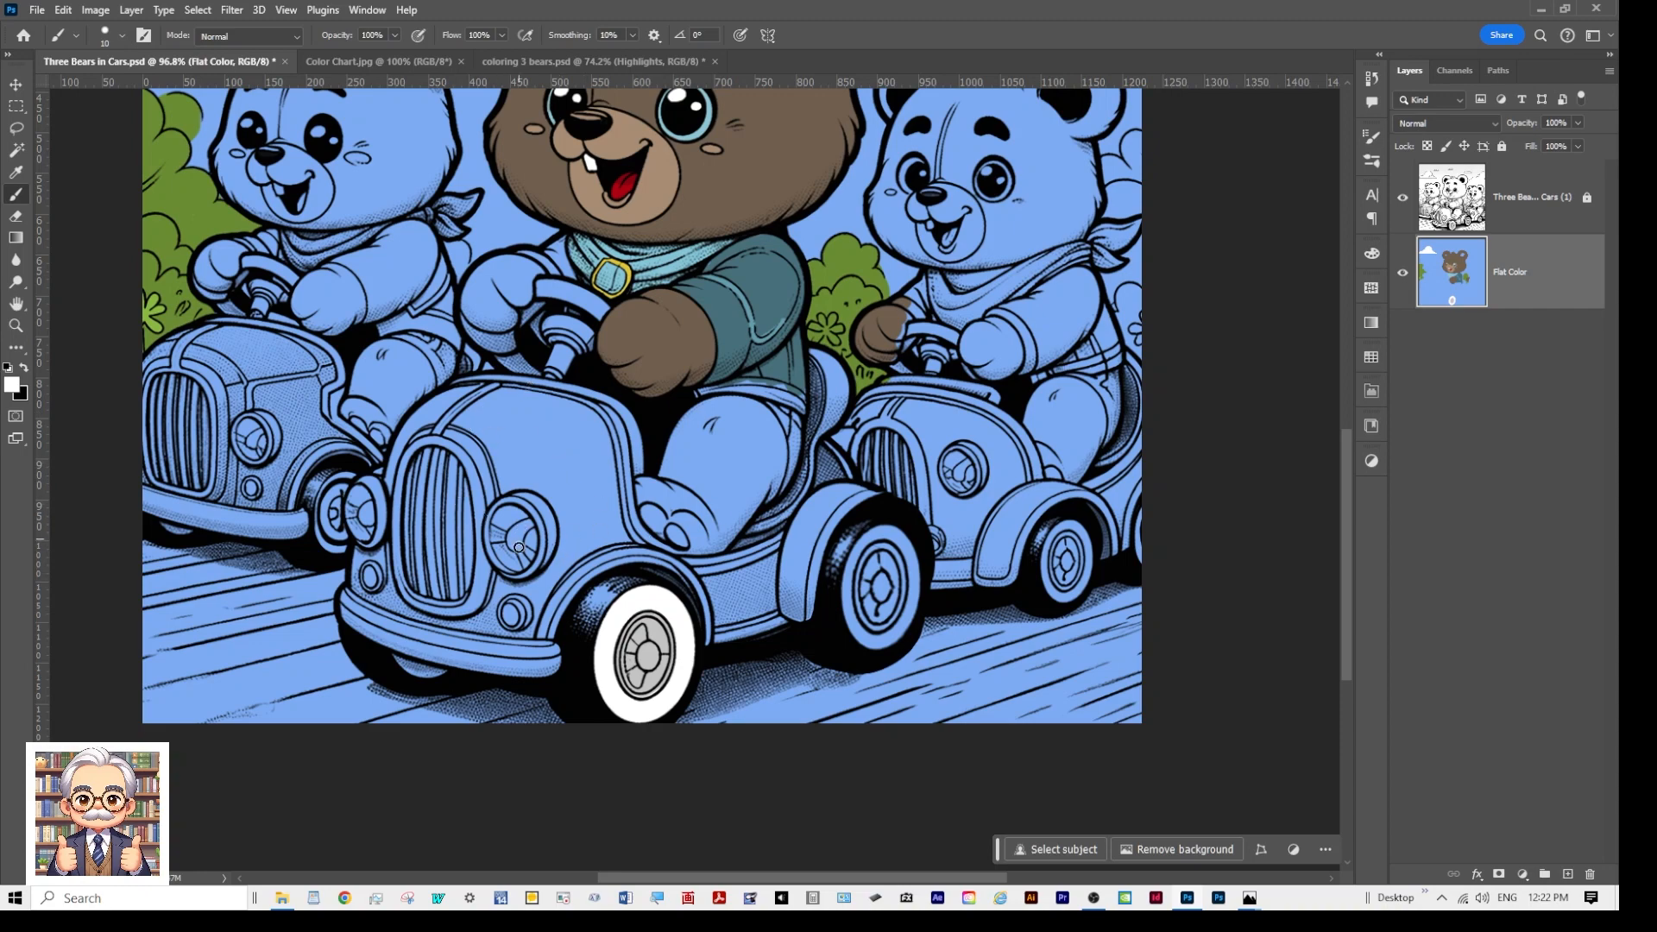
{"action": "scroll", "coordinate": [658, 705], "scroll_direction": "up", "scroll_amount": 3}
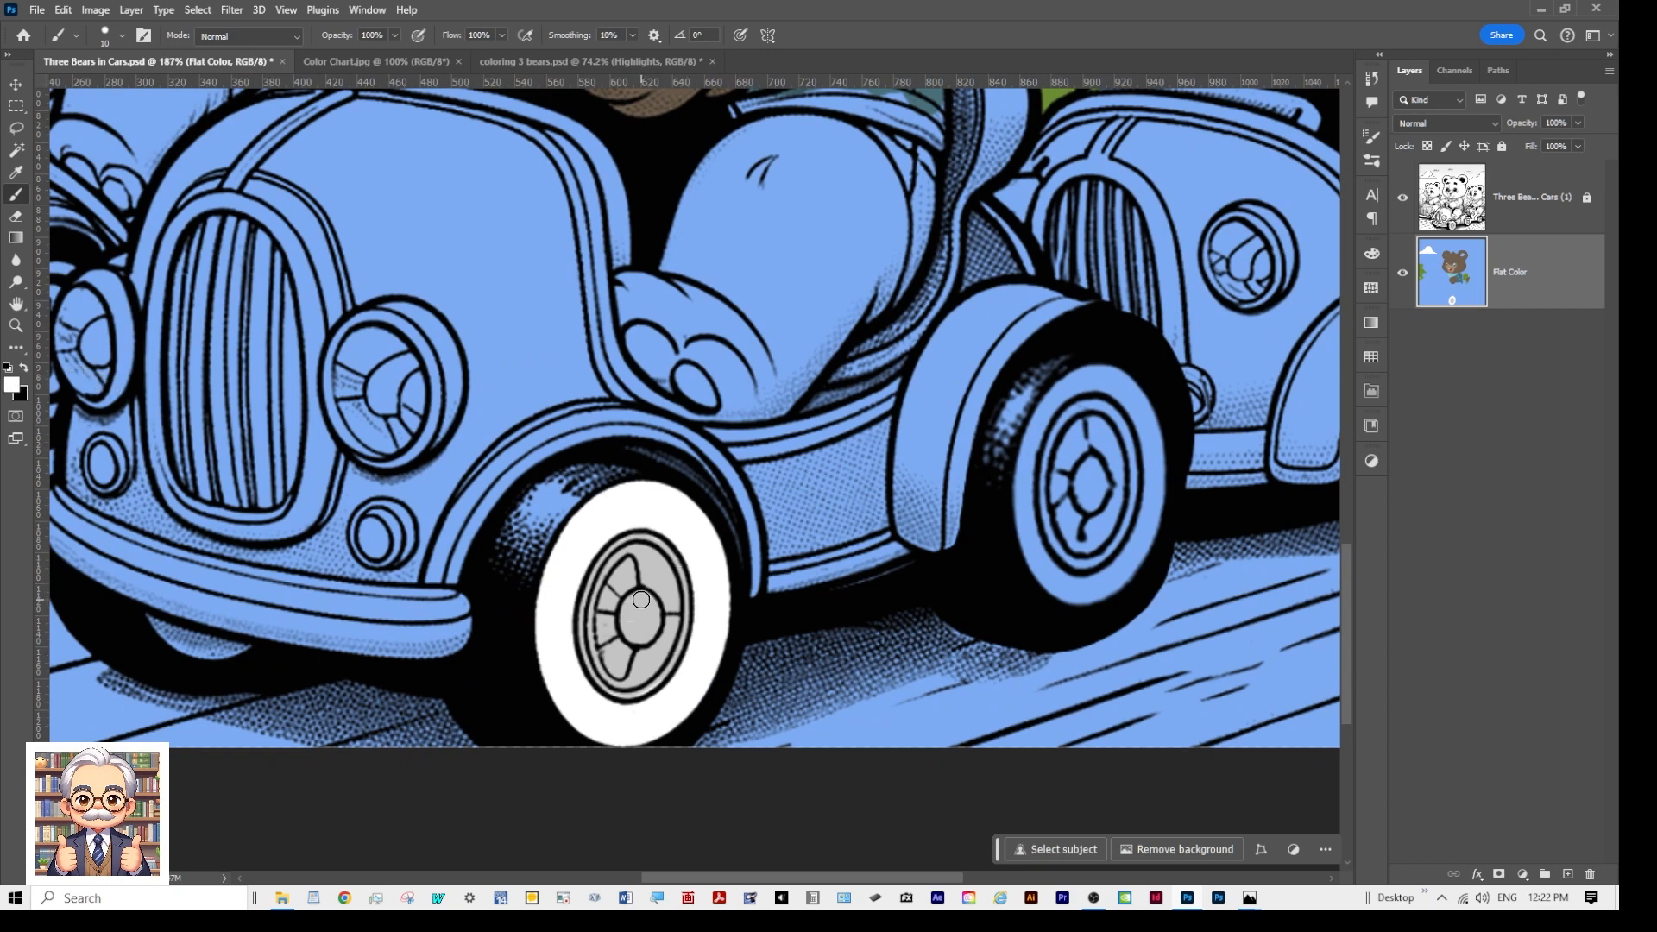
{"action": "scroll", "coordinate": [764, 752], "scroll_direction": "down", "scroll_amount": 3}
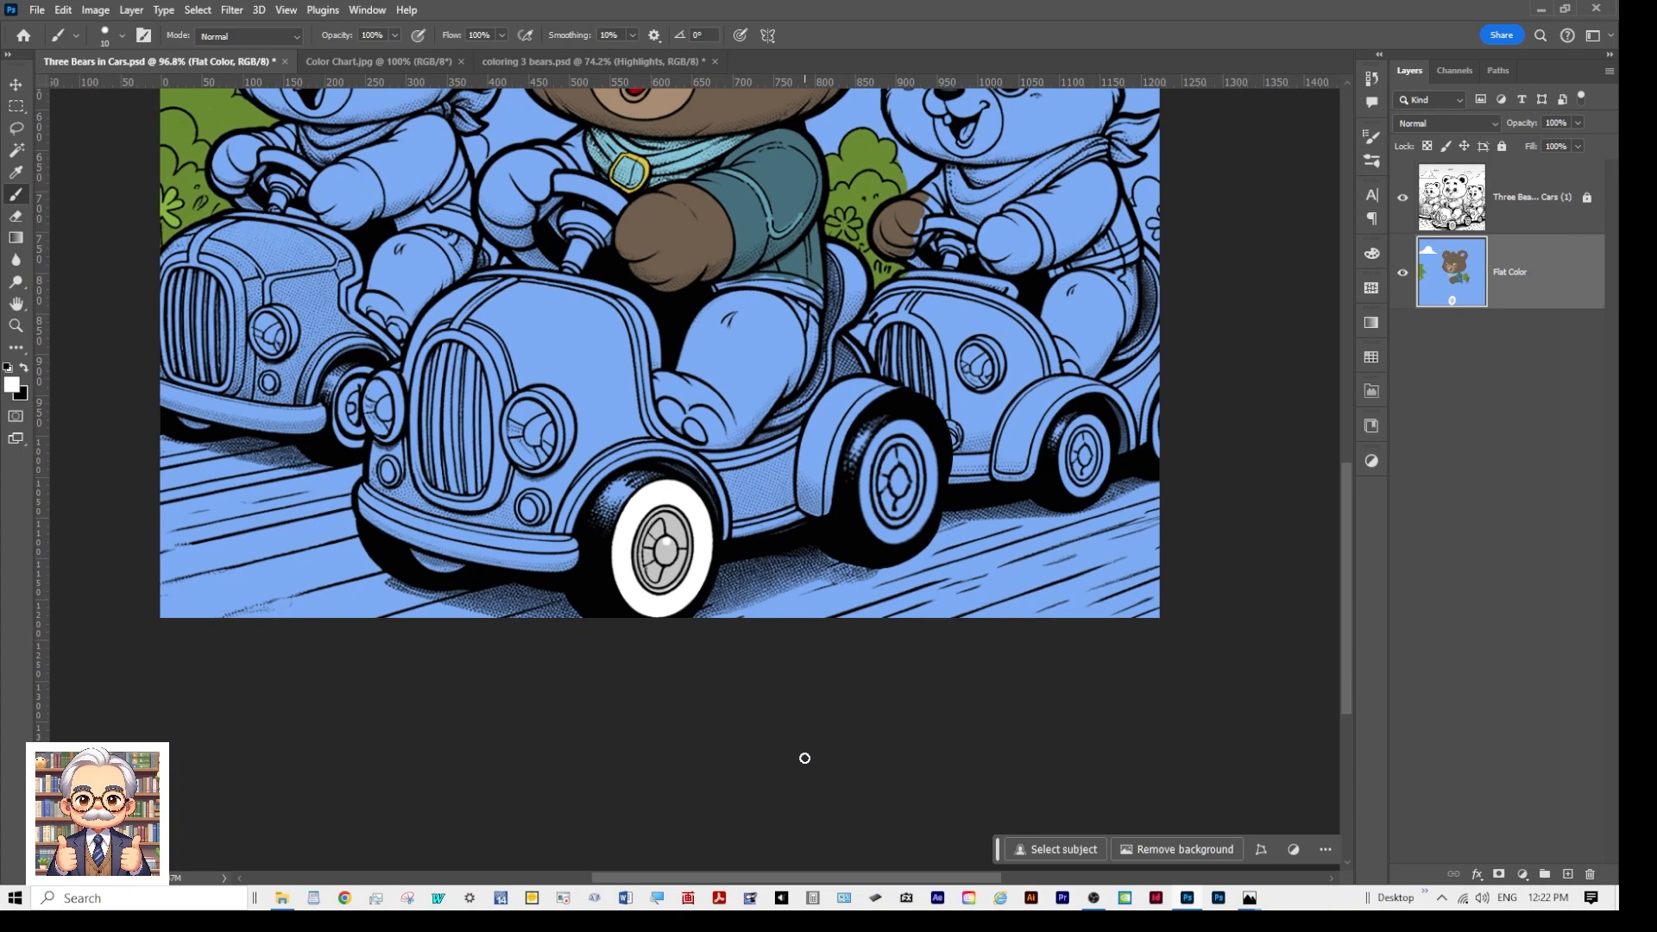
{"action": "scroll", "coordinate": [820, 758], "scroll_direction": "down", "scroll_amount": 1}
{"action": "left_click_drag", "start_coordinate": [831, 396], "coordinate": [808, 659]}
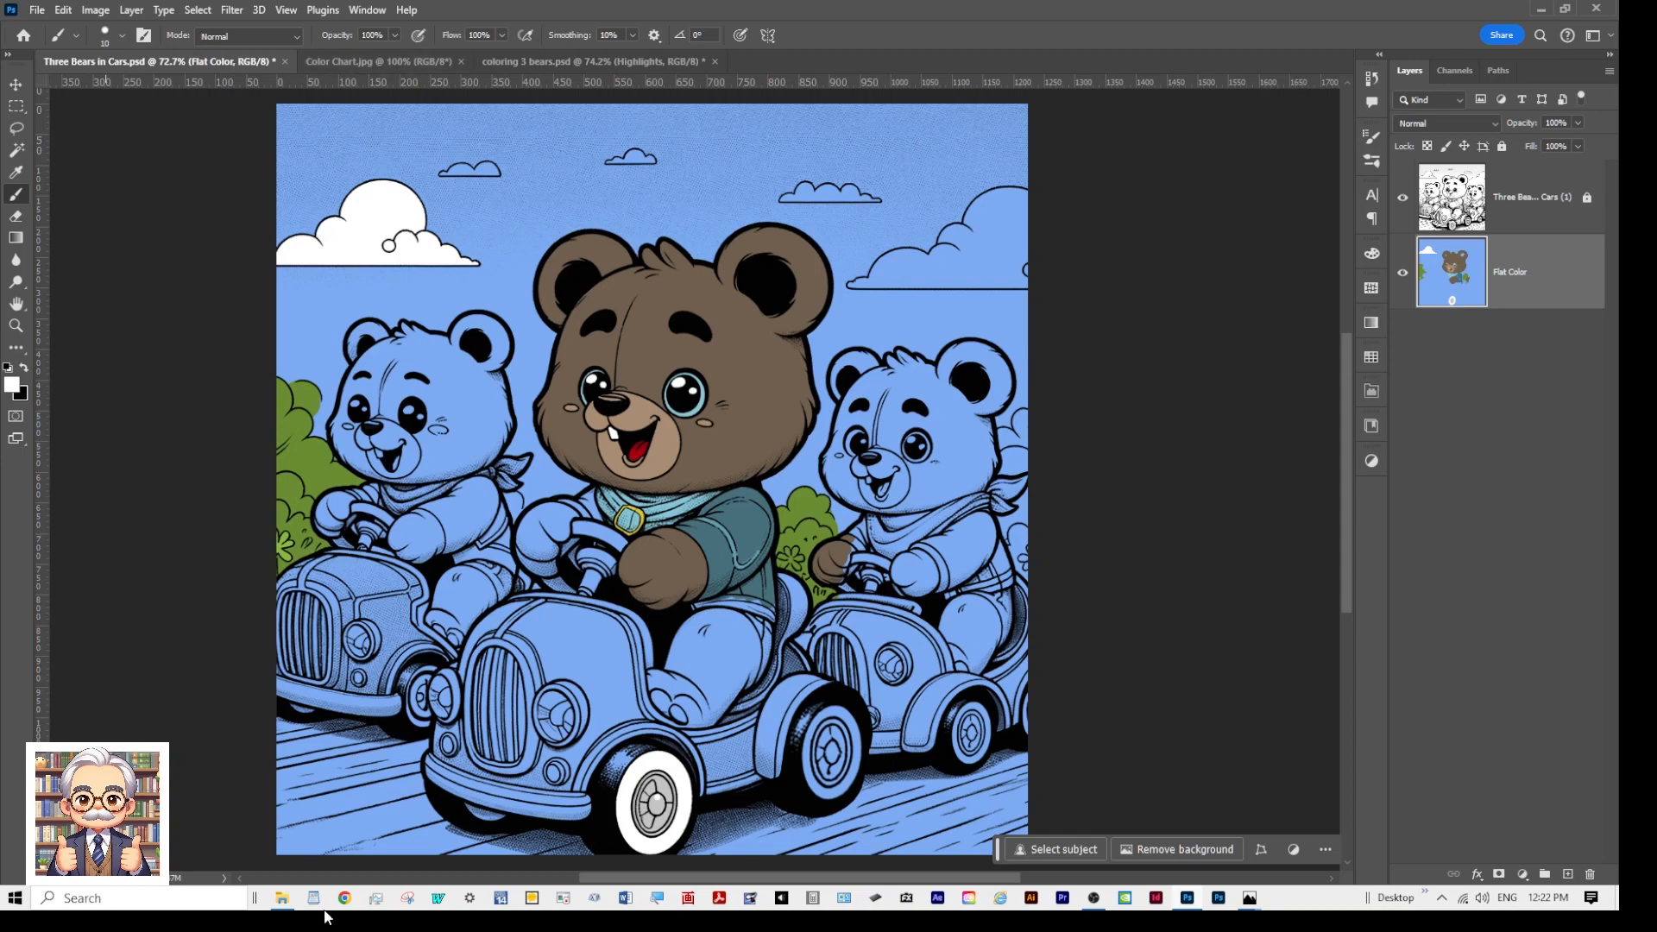
Step: Look over the project files in the 1 Coloring folder in File Explorer and return to the drawing
{"action": "left_click", "coordinate": [278, 900]}
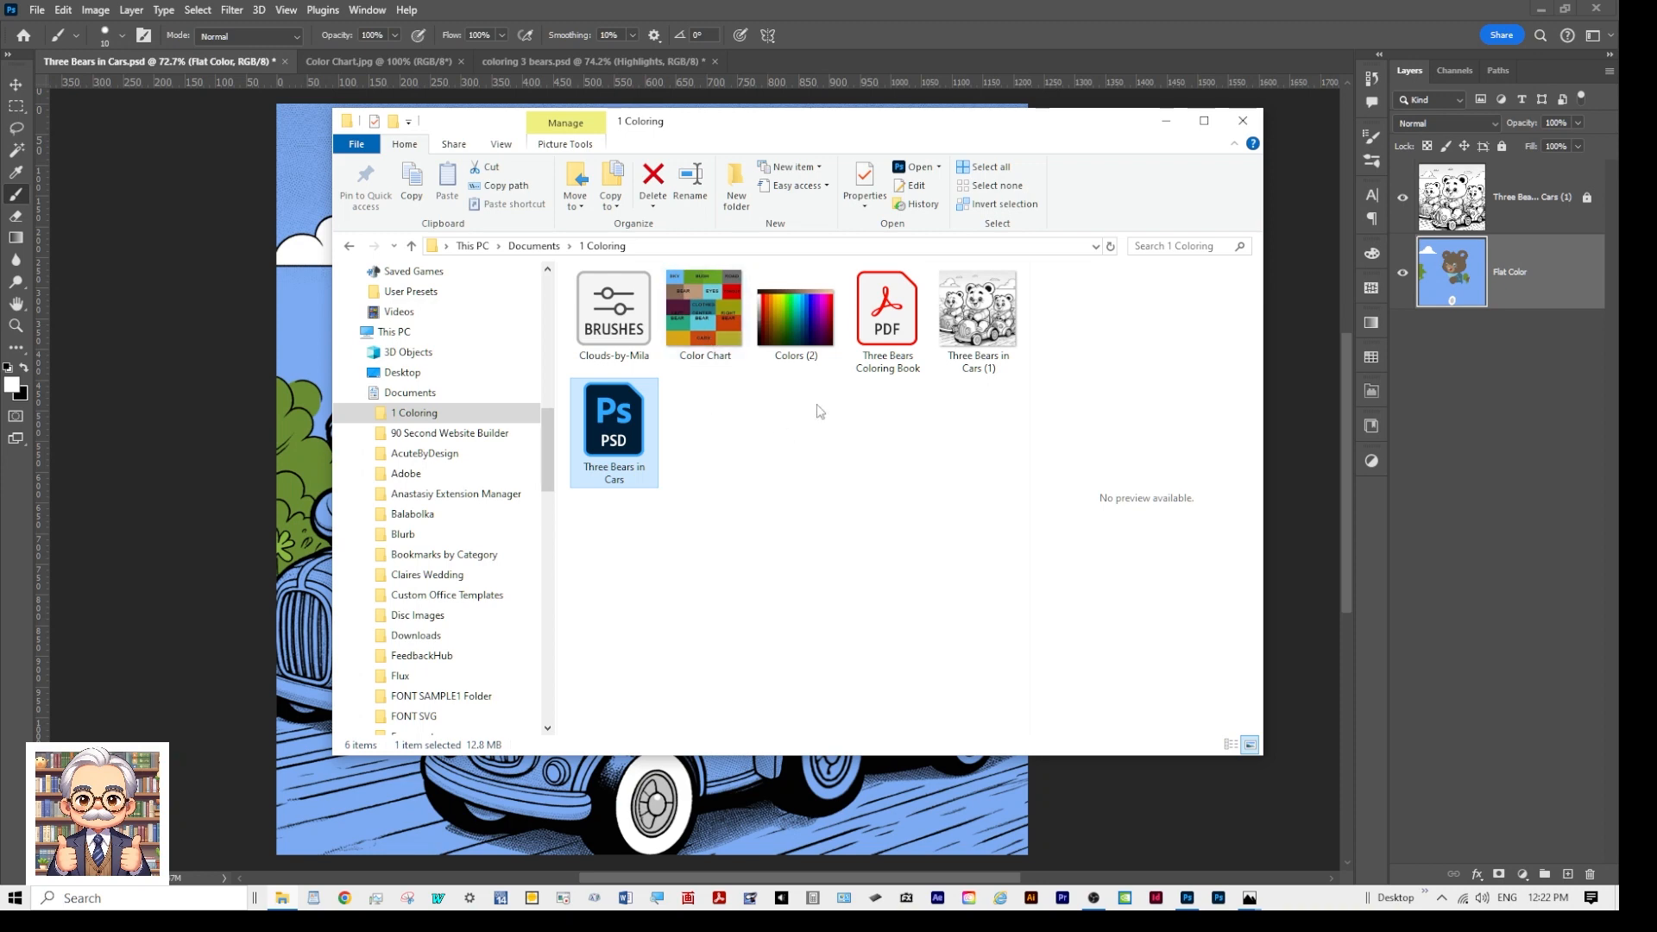
{"action": "left_click", "coordinate": [1165, 126]}
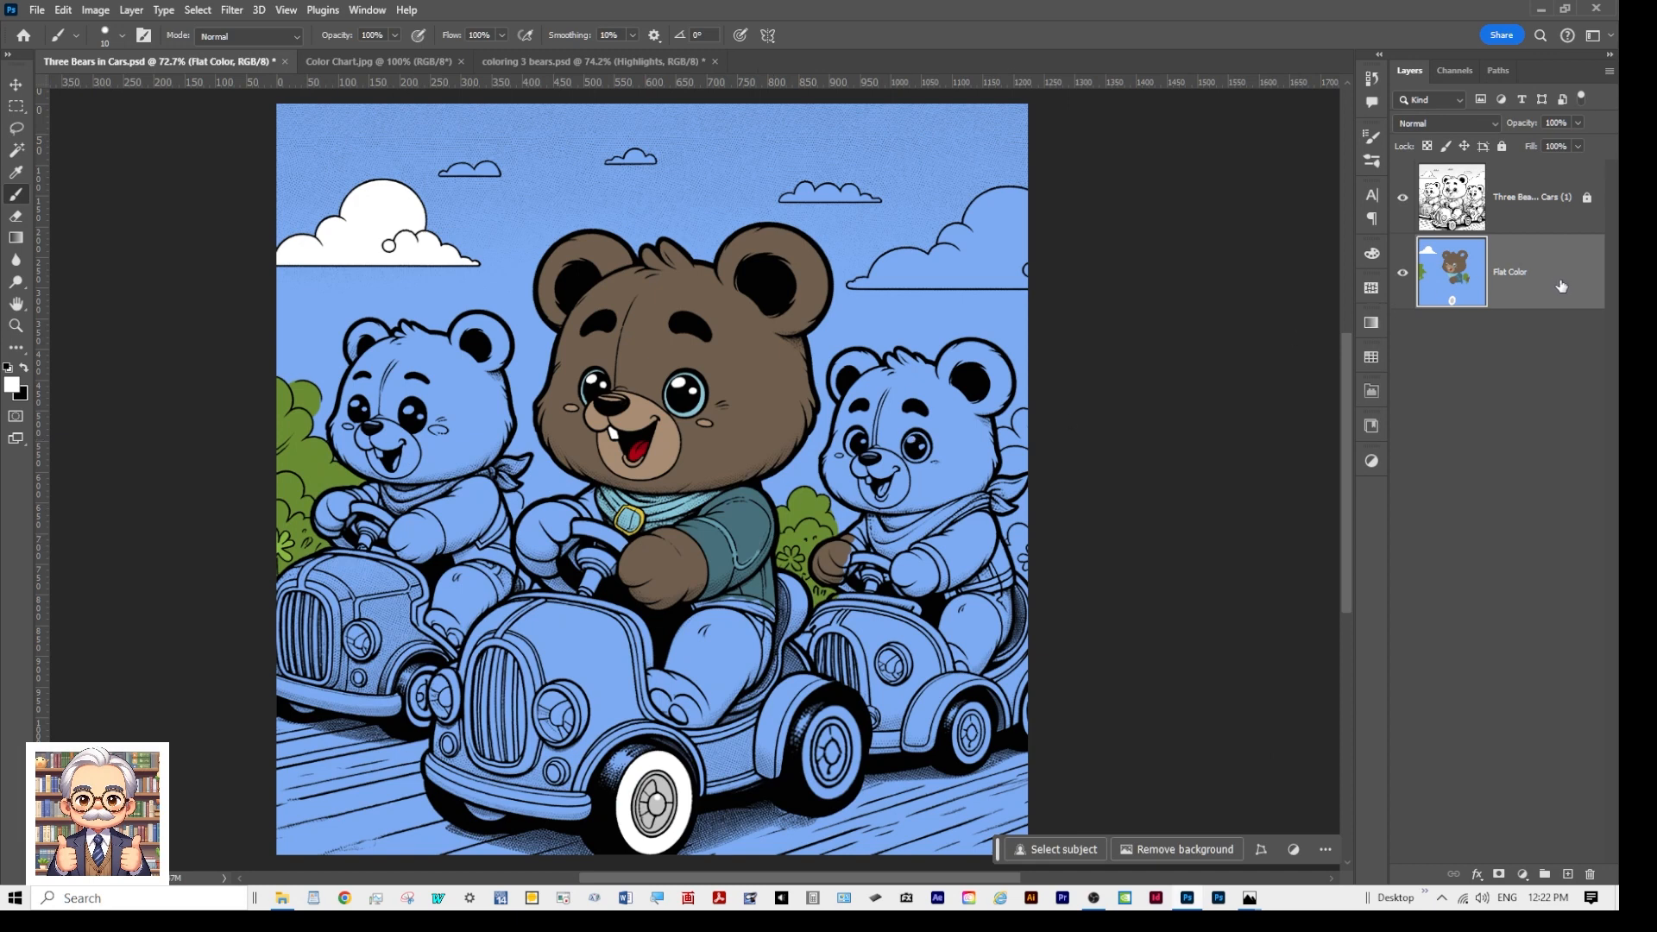
Step: Examine the flat colors without the line art and compare the drawing with coloring 3 bears.psd
{"action": "left_click", "coordinate": [1403, 198]}
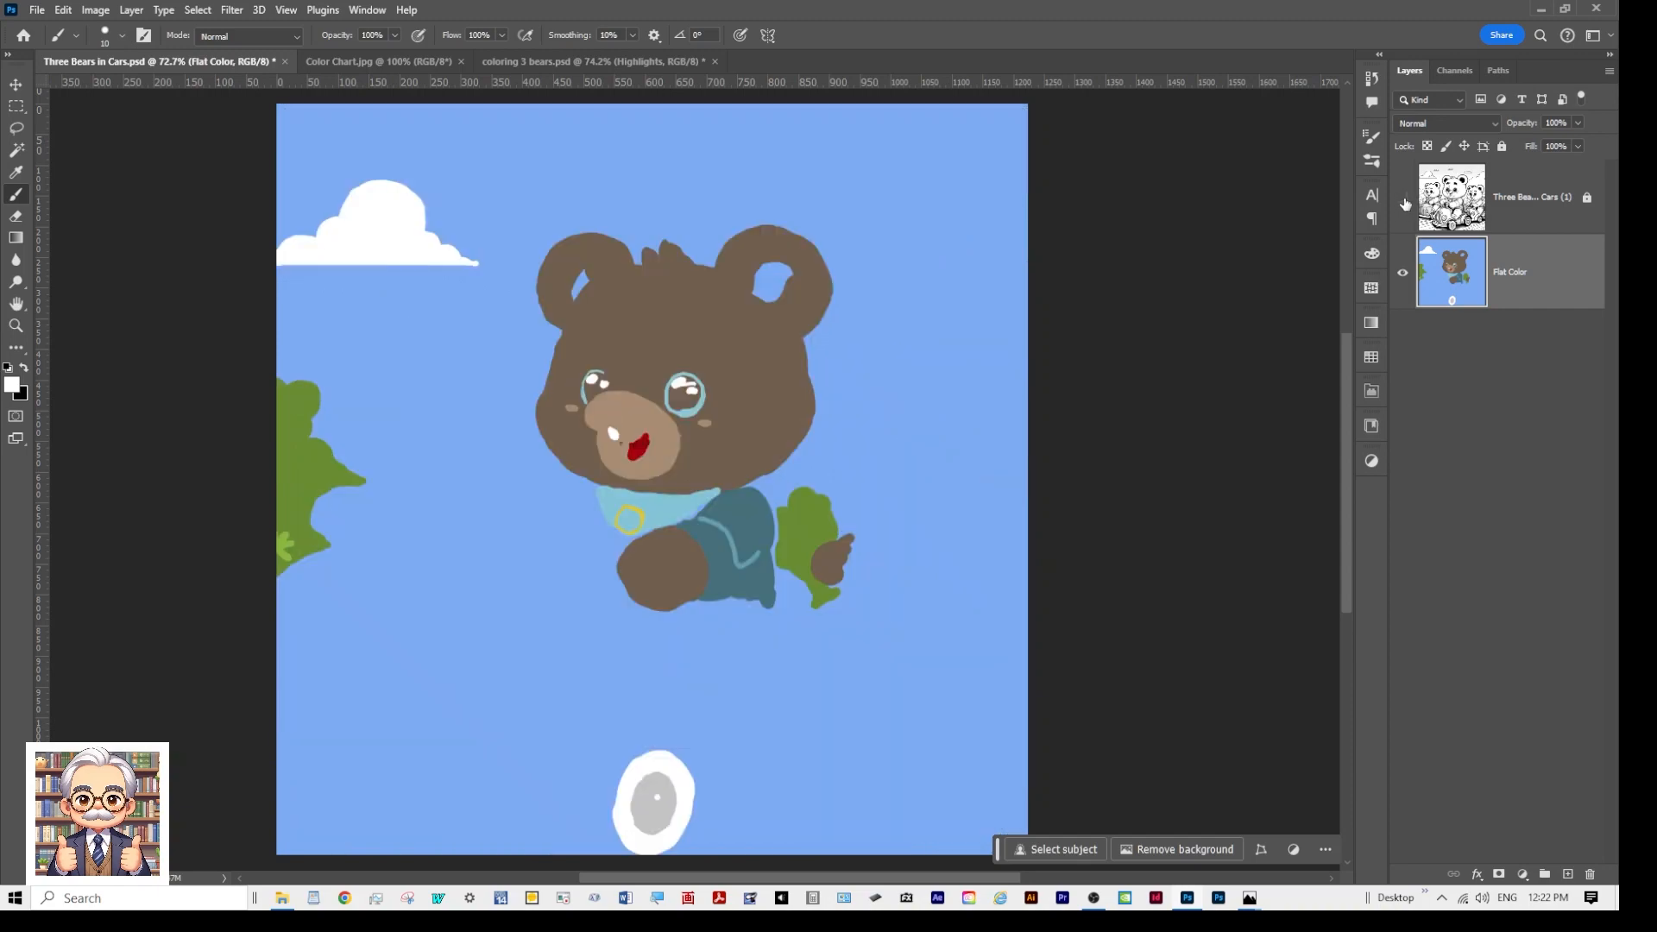
{"action": "left_click", "coordinate": [1403, 199]}
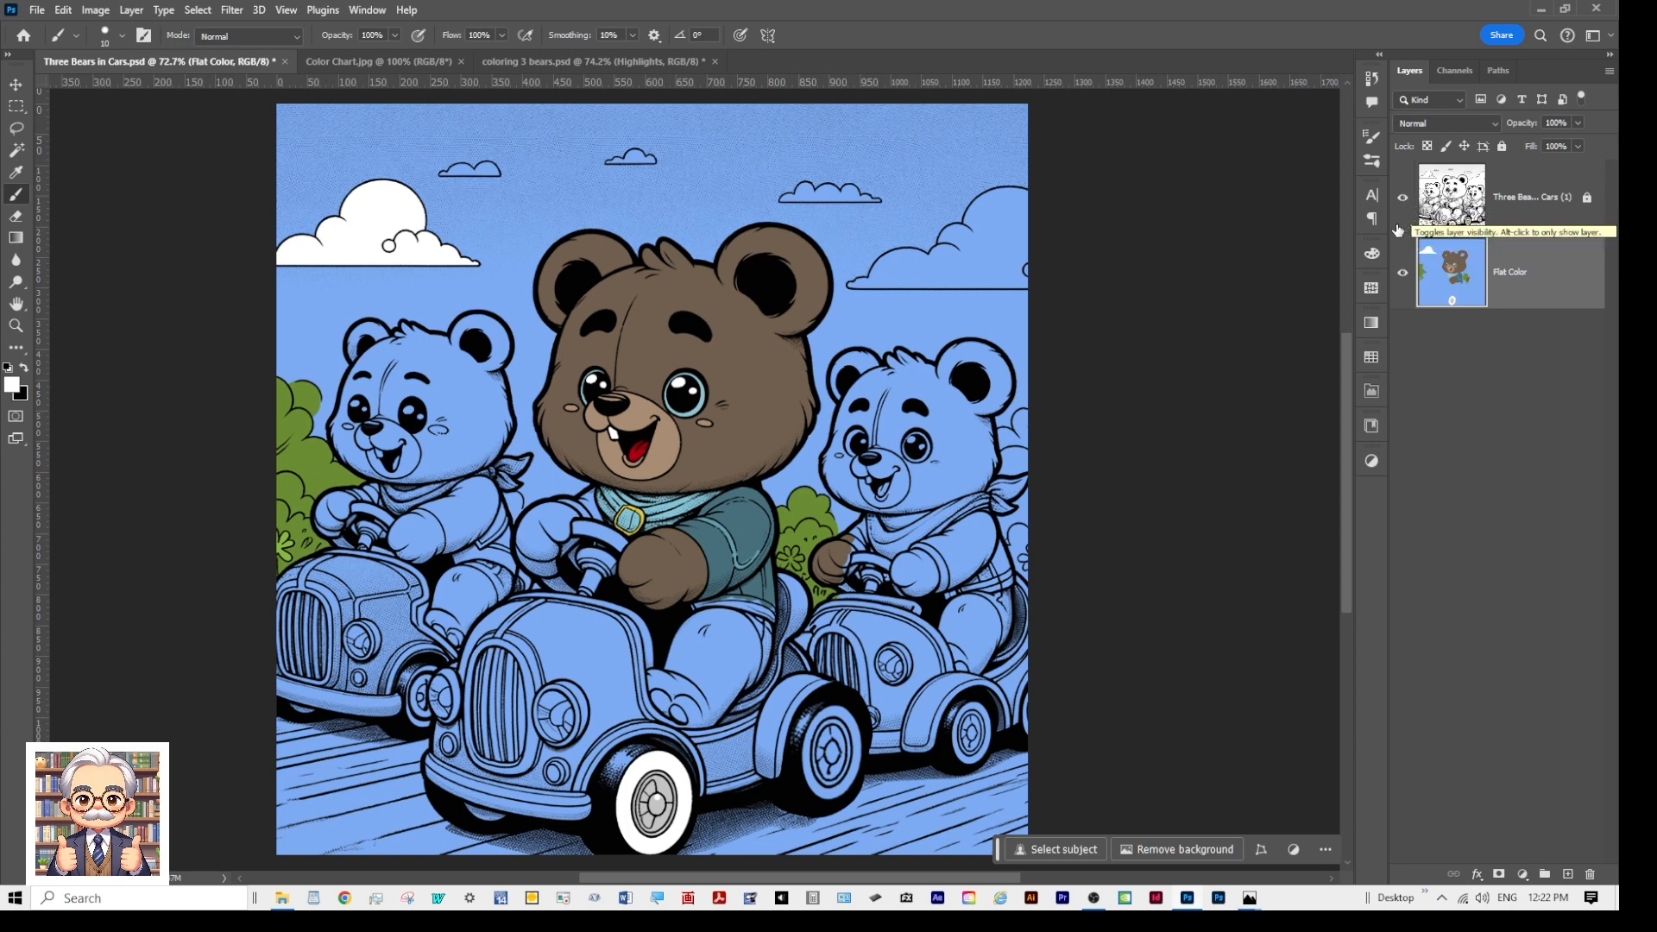
{"action": "left_click", "coordinate": [608, 57]}
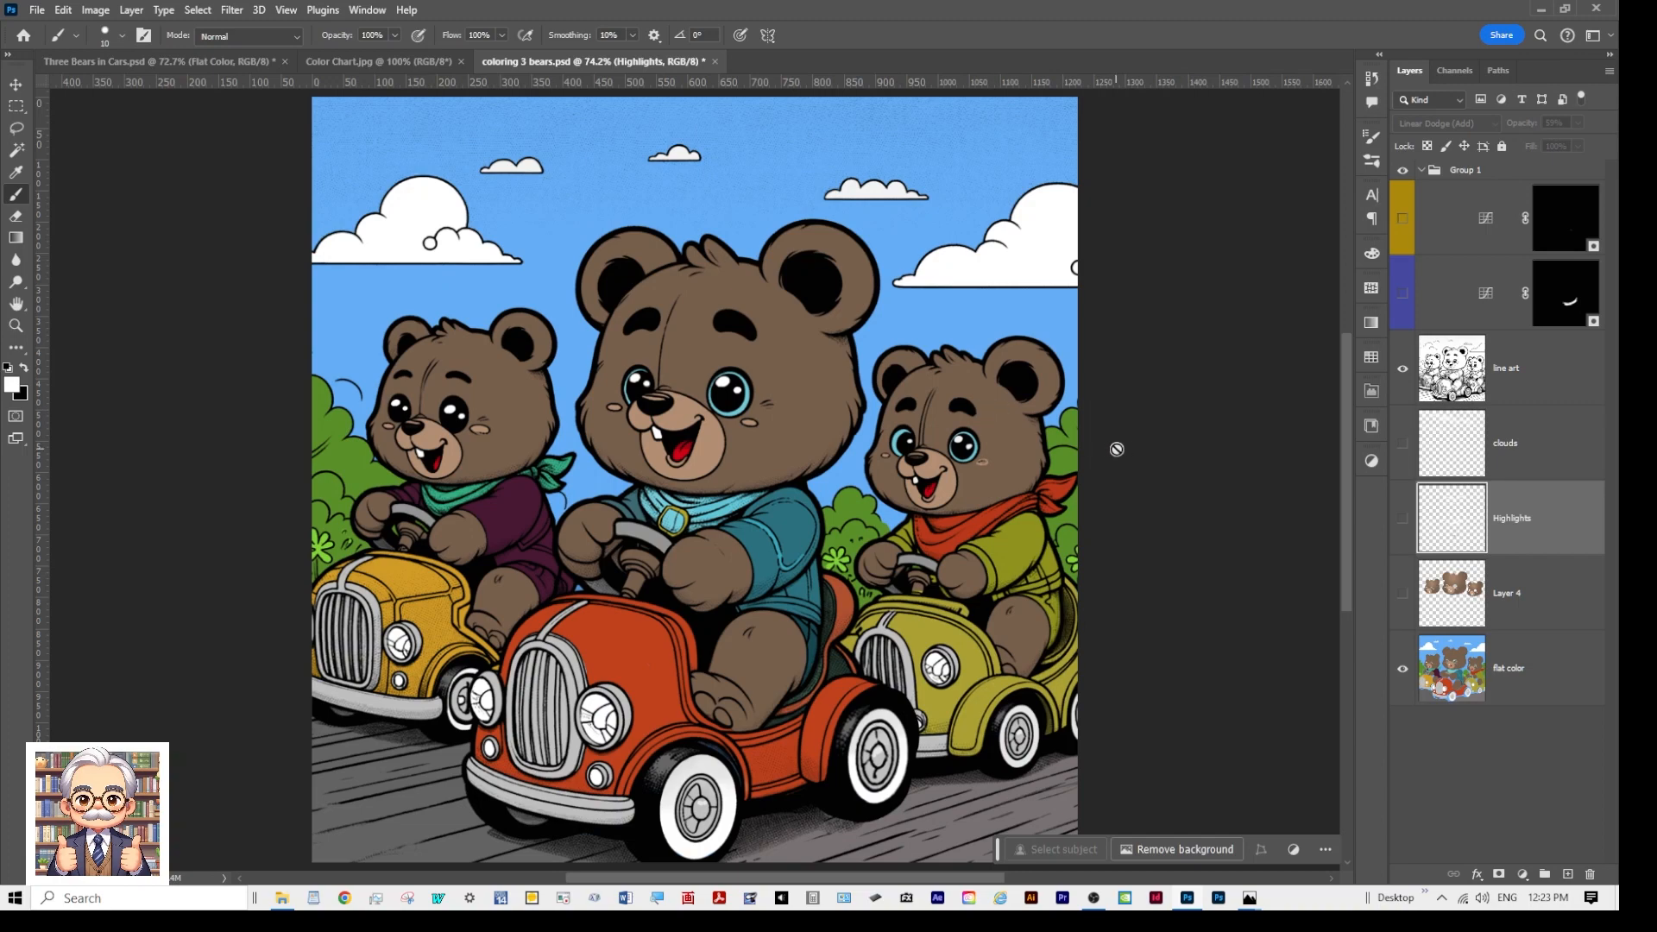
{"action": "left_click", "coordinate": [199, 68]}
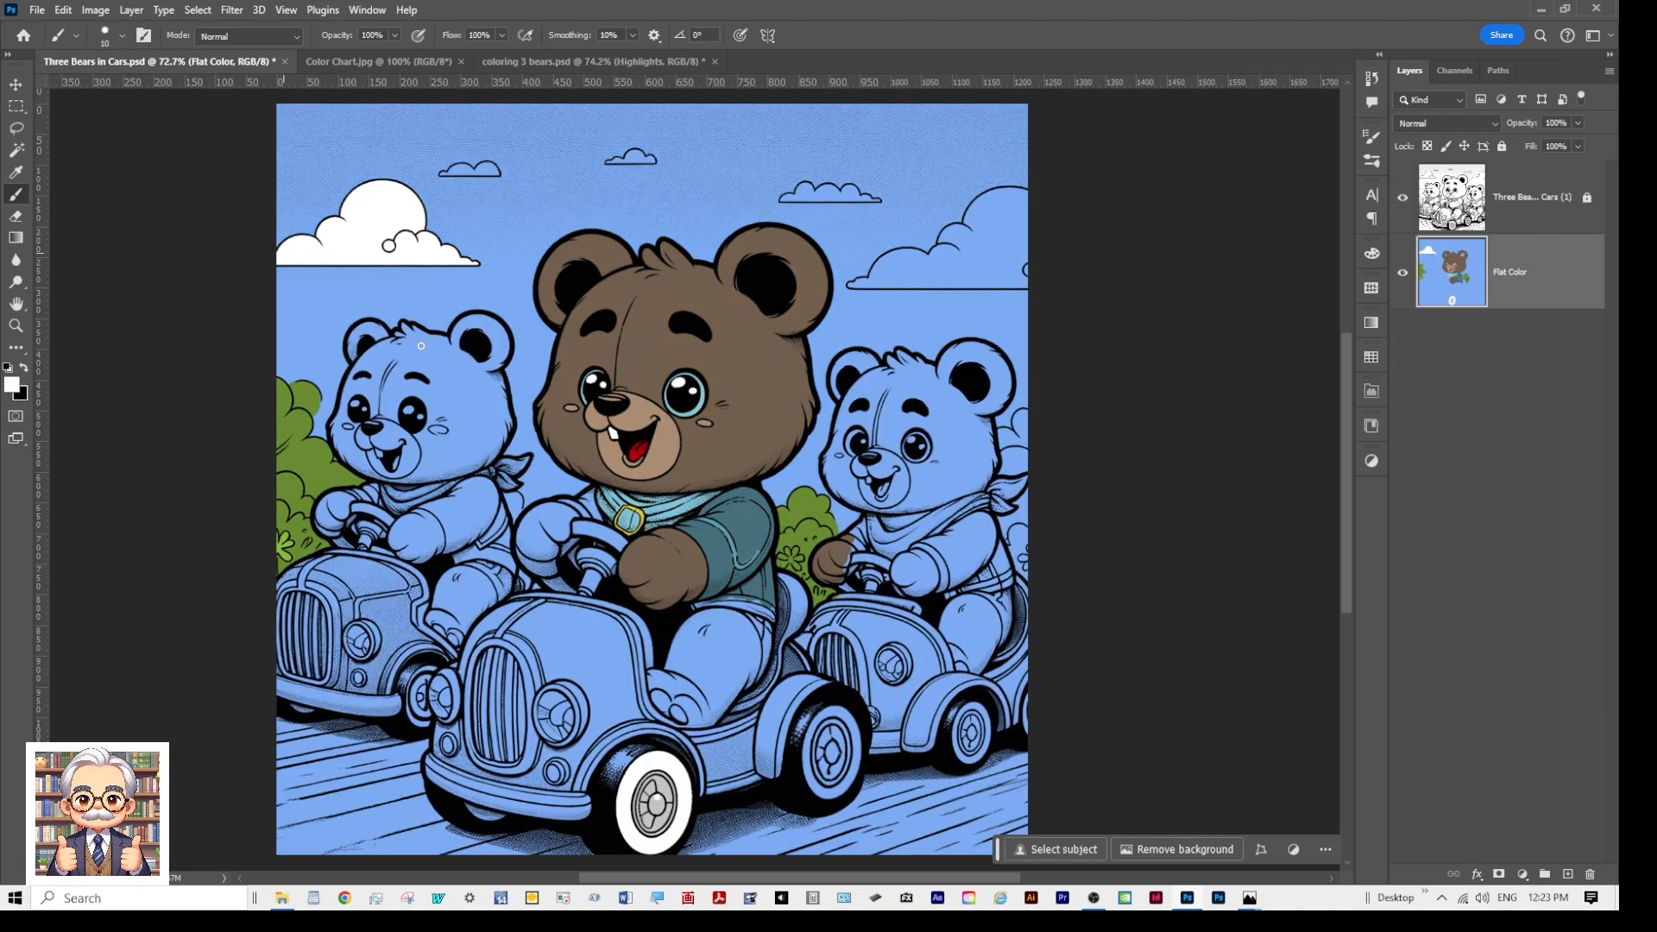